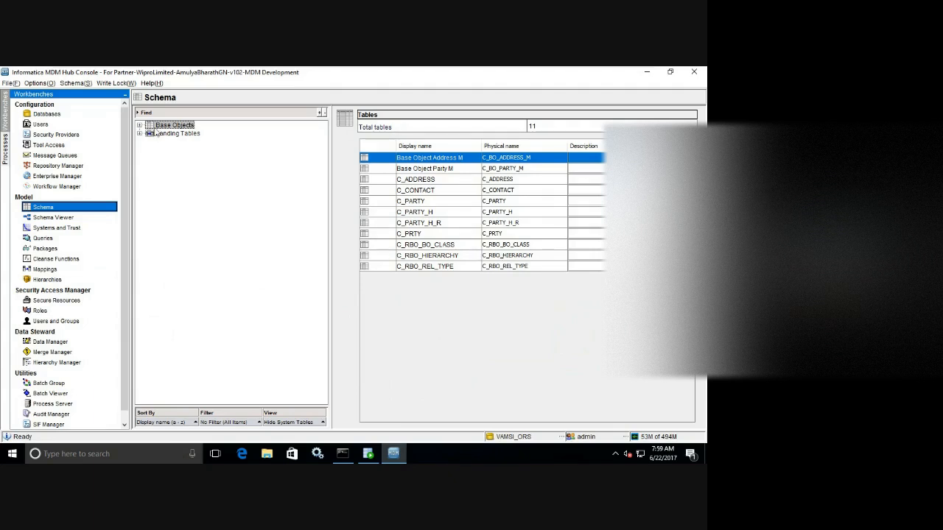
Expand Base Objects to view the Party M and Address M staging tables, then go to Mappings.
left_click(140, 127)
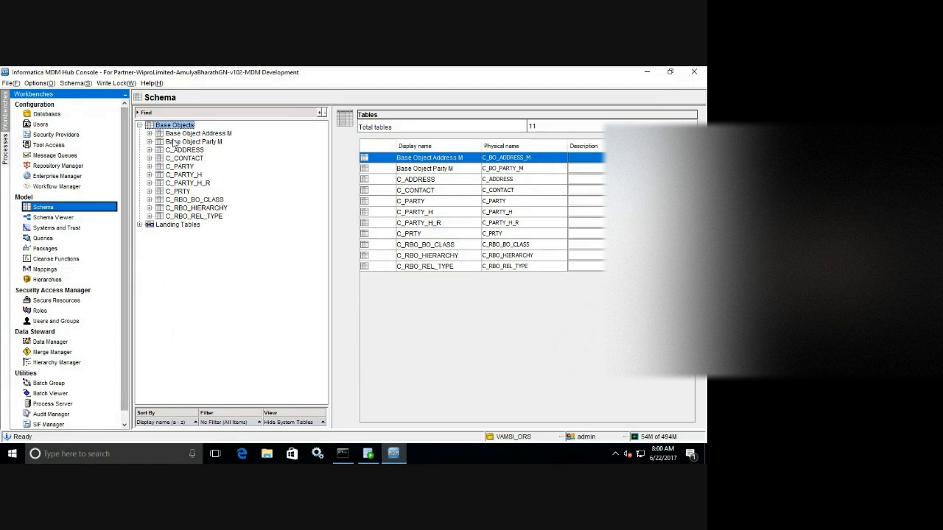
left_click(149, 142)
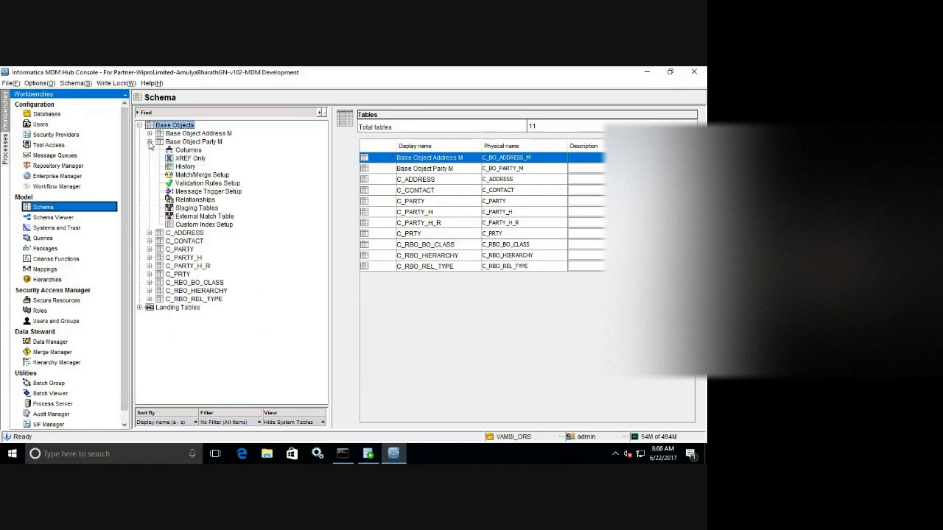
left_click(179, 209)
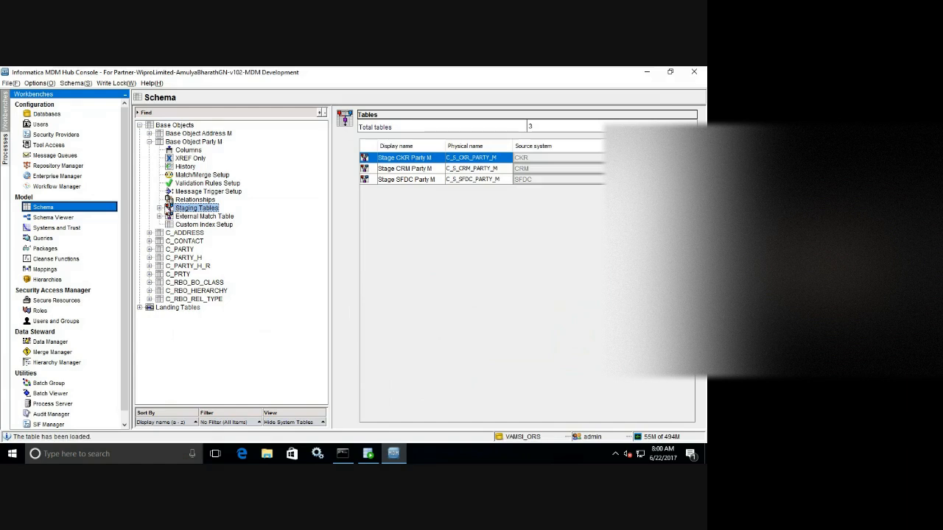
left_click(149, 133)
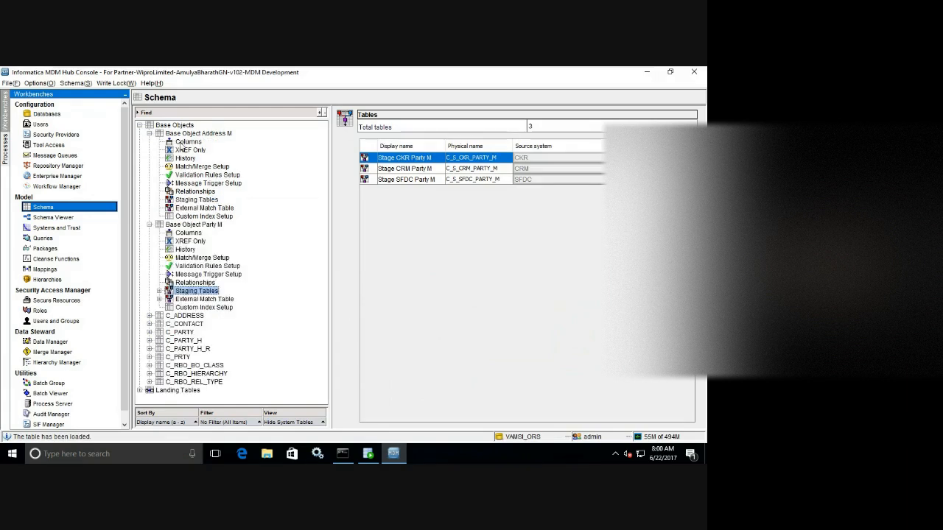
left_click(189, 134)
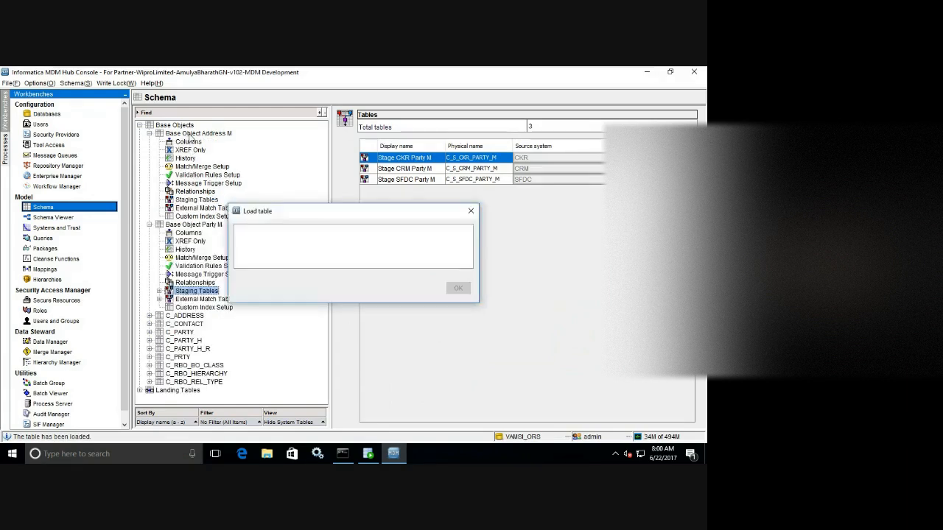
left_click(196, 200)
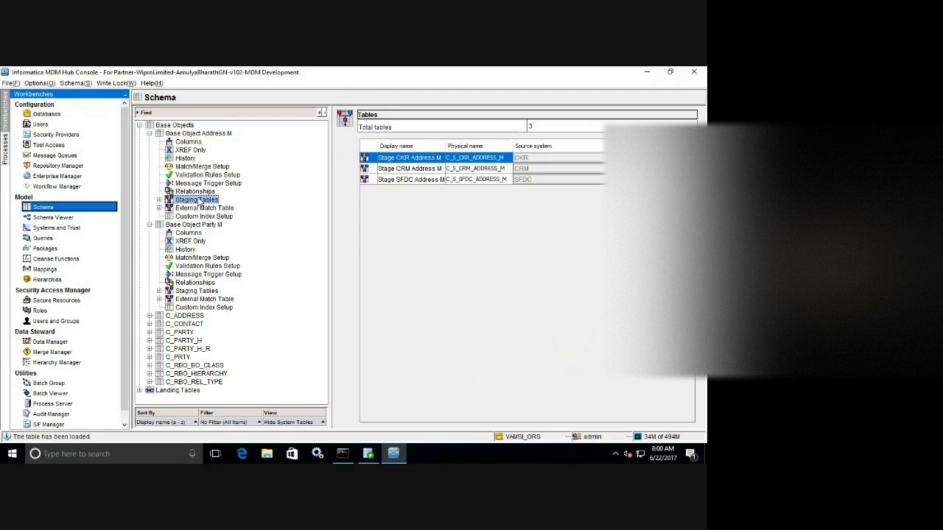
left_click(45, 269)
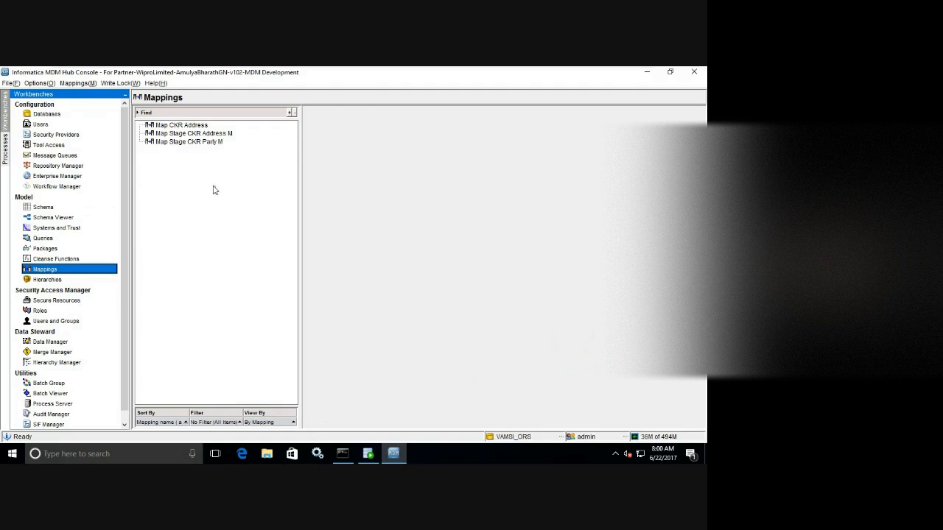
Acquire the write lock through the Write Lock menu.
left_click(120, 83)
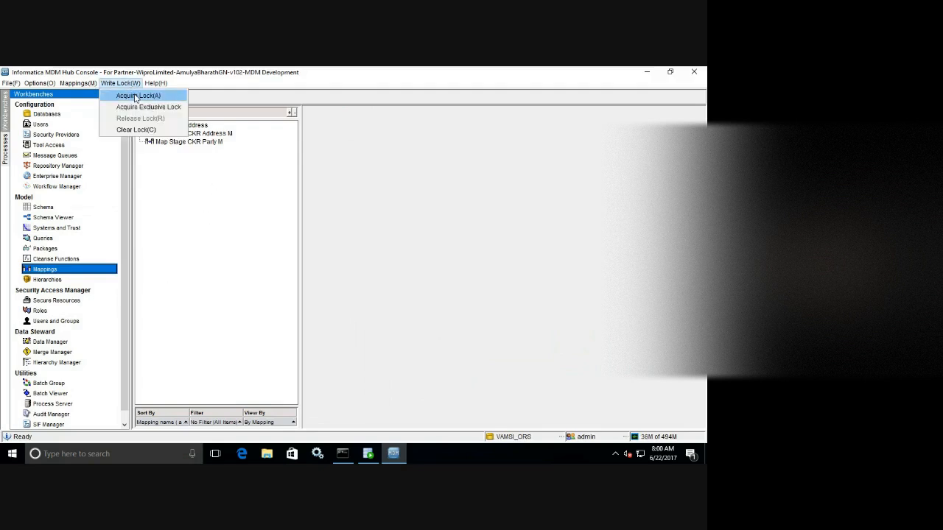
left_click(135, 96)
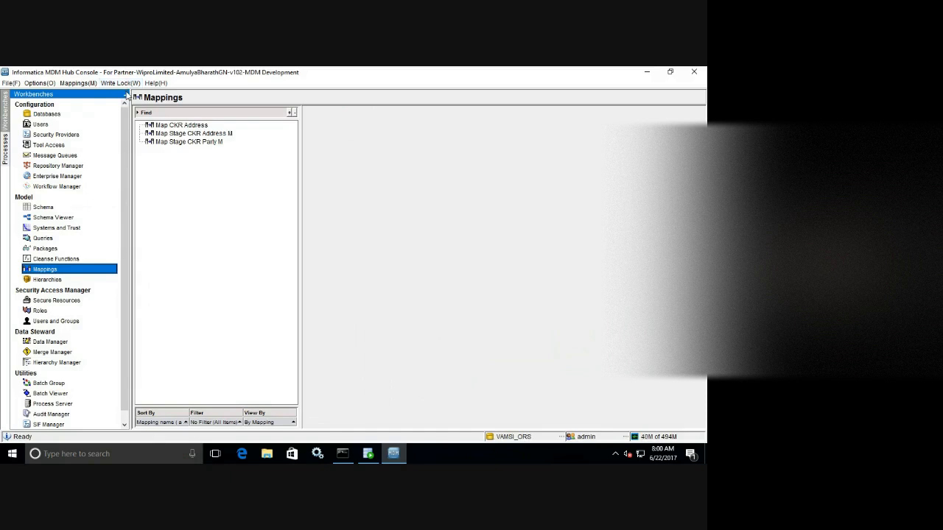
Add mapping 'Map Stage SFDC Party M' with landing table Landing Party M and staging table Stage SFDC Party M.
right_click(216, 174)
left_click(238, 178)
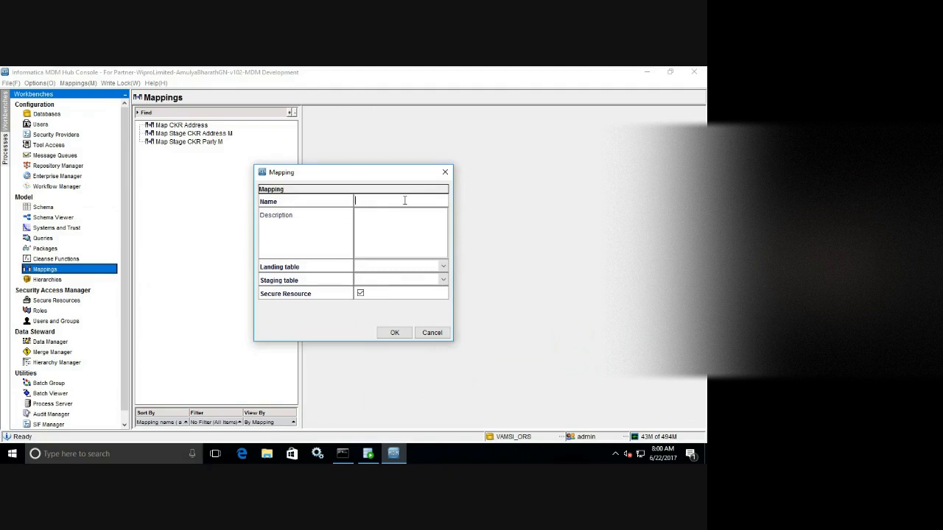
type("Map Stage SFDC Party M")
left_click(442, 280)
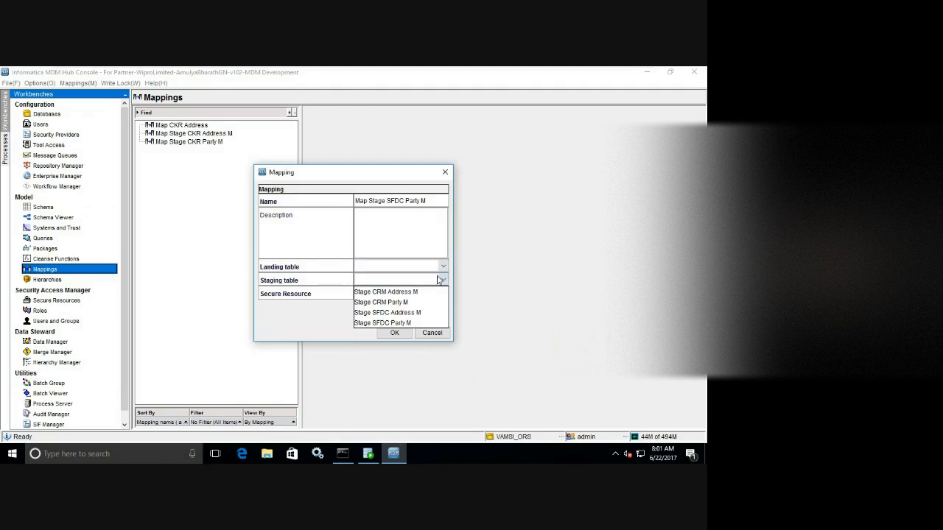
left_click(409, 322)
left_click(420, 273)
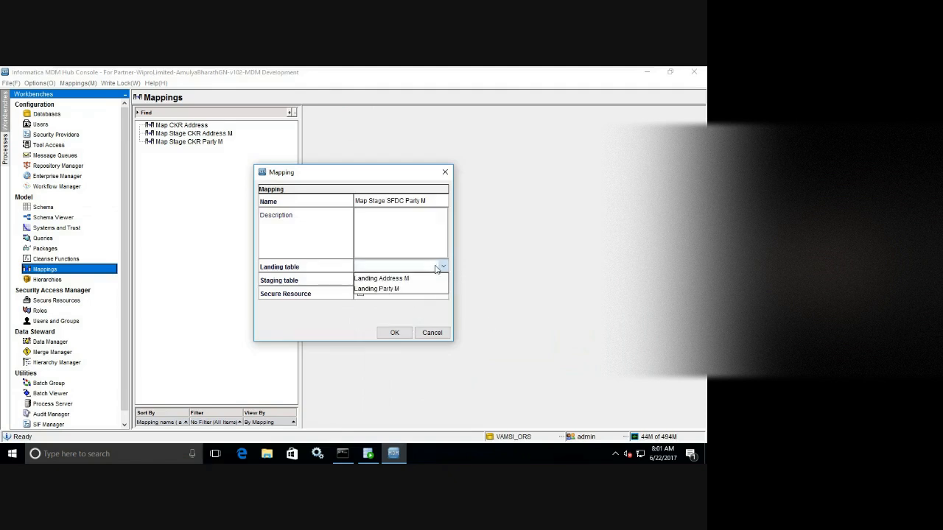
left_click(410, 289)
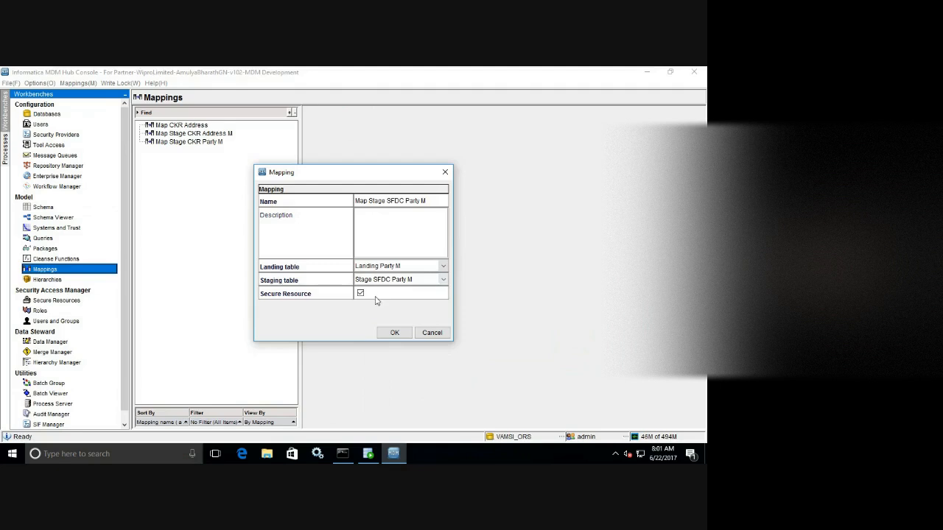
left_click(392, 333)
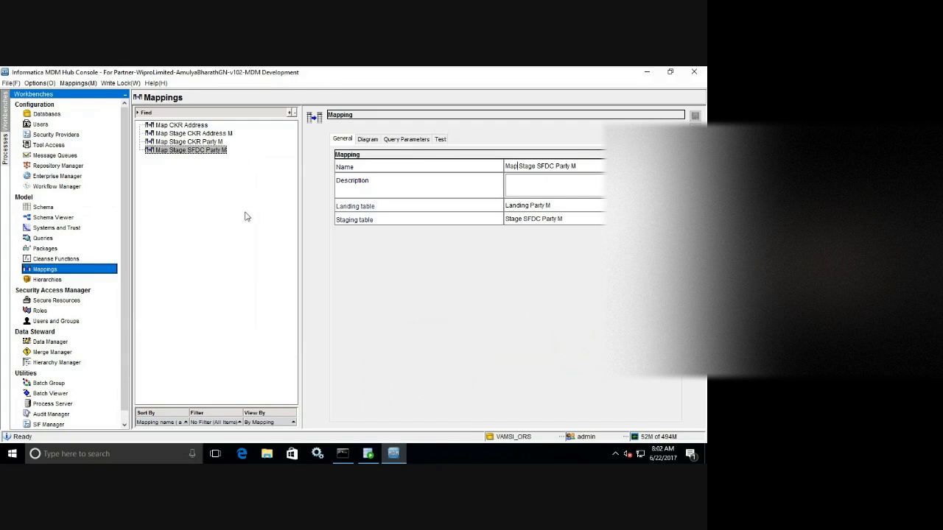
Auto-map the matching Landing Party M columns and link Src Key to Pkey Src Object.
left_click(367, 138)
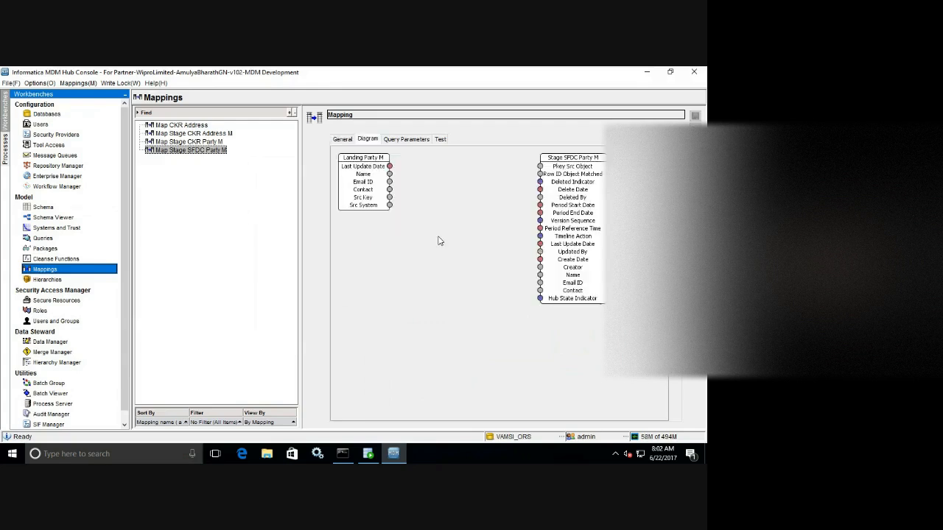
right_click(446, 279)
left_click(481, 333)
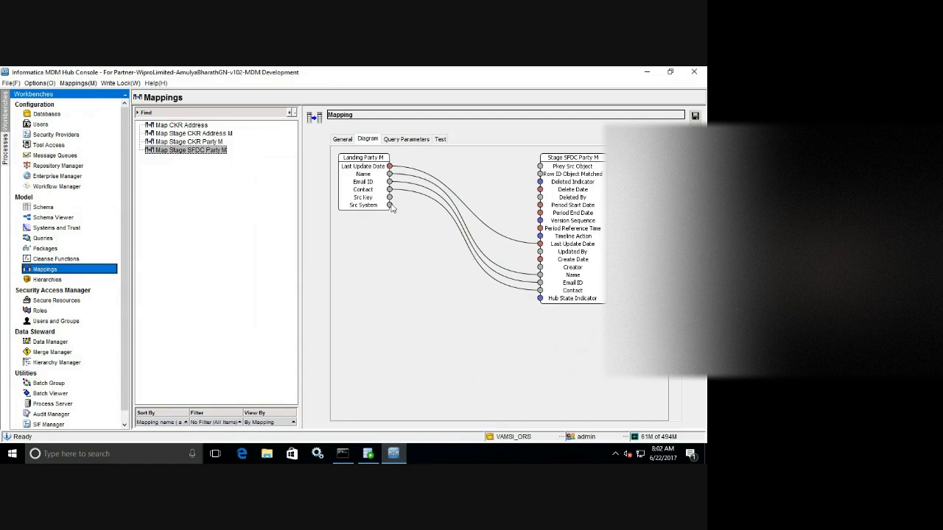
left_click_drag(390, 198, 545, 171)
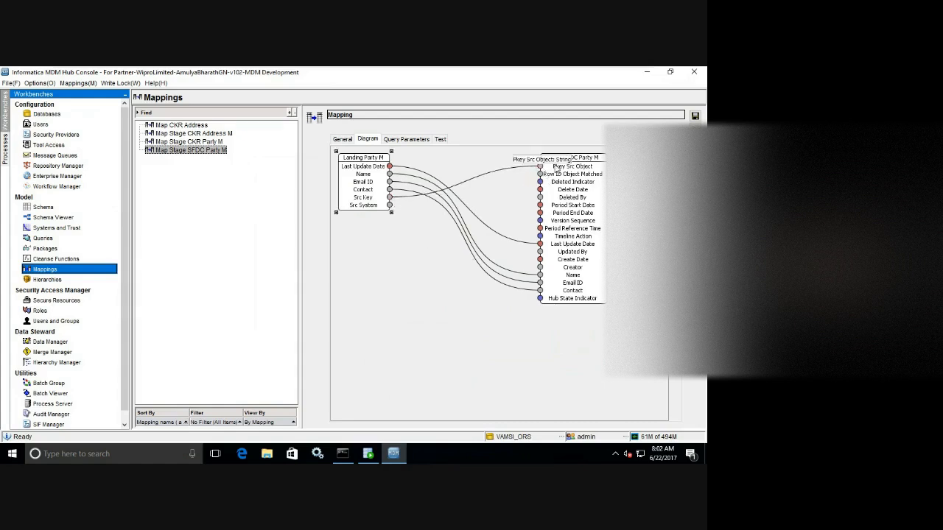
left_click(402, 139)
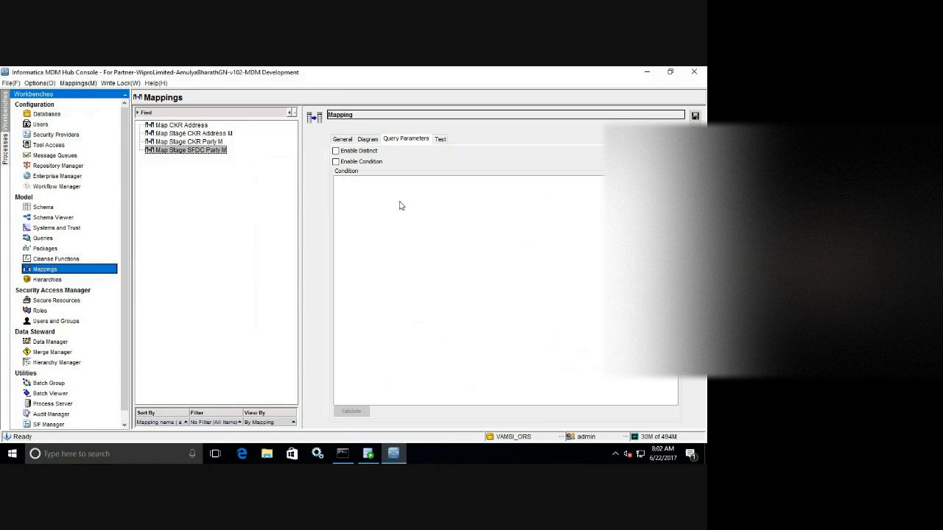
Enable the filter condition SRC_SYSTEM='SFDC', validate it, and save the mapping.
left_click(336, 161)
type("SRC_SYSTEM='SFDC'")
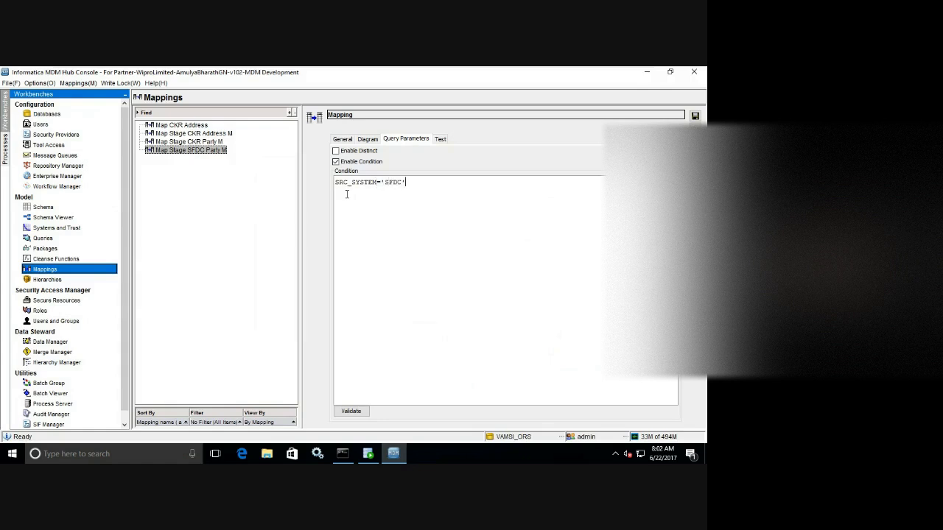
left_click(349, 411)
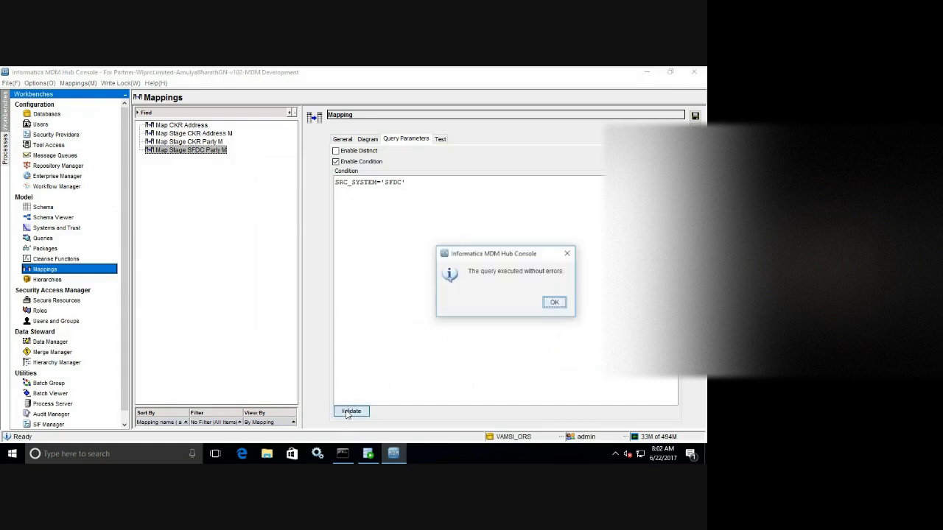
left_click(552, 303)
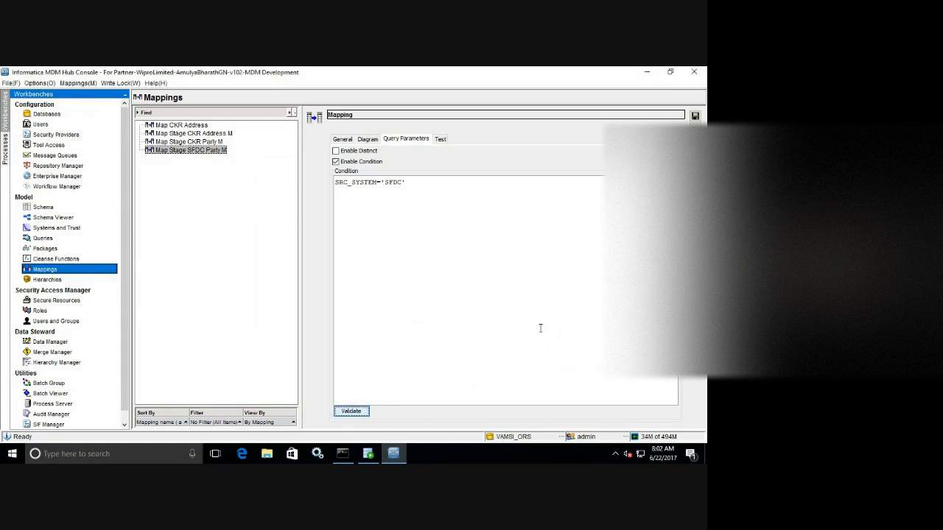
left_click(695, 116)
Bring the Map Stage SFDC Party M column diagram back into view.
right_click(190, 207)
left_click(543, 299)
left_click(373, 142)
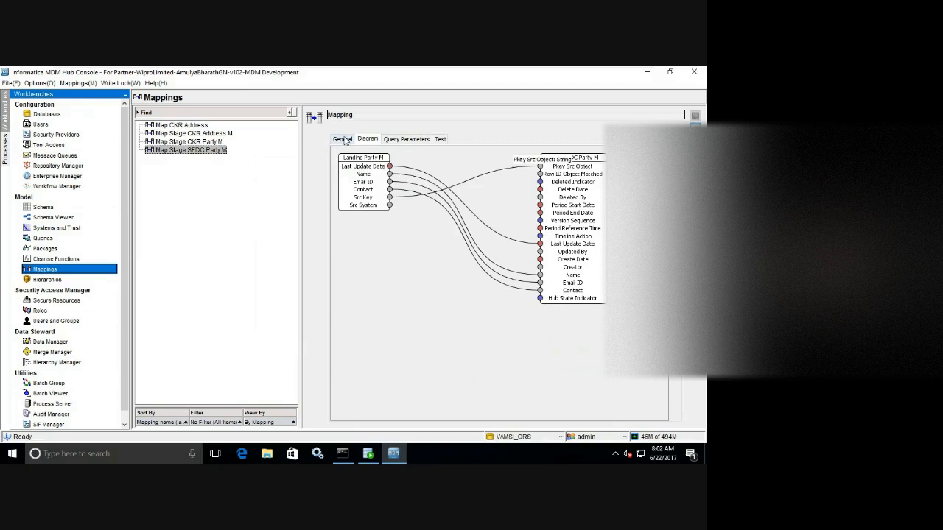
left_click(343, 140)
left_click(368, 140)
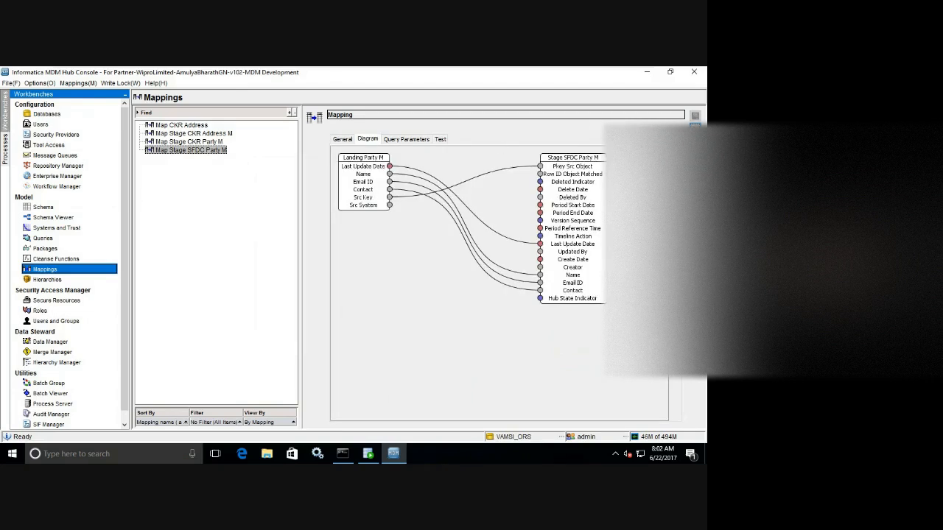
Copy the SFDC Party mapping as 'Map Stage CRM Party M' targeting Stage CRM Party M.
left_click(695, 139)
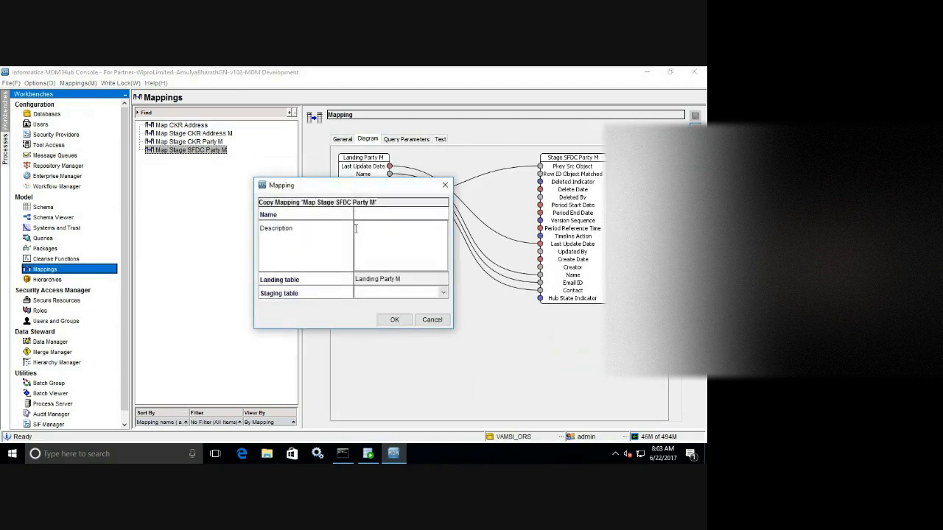
left_click_drag(365, 189, 491, 188)
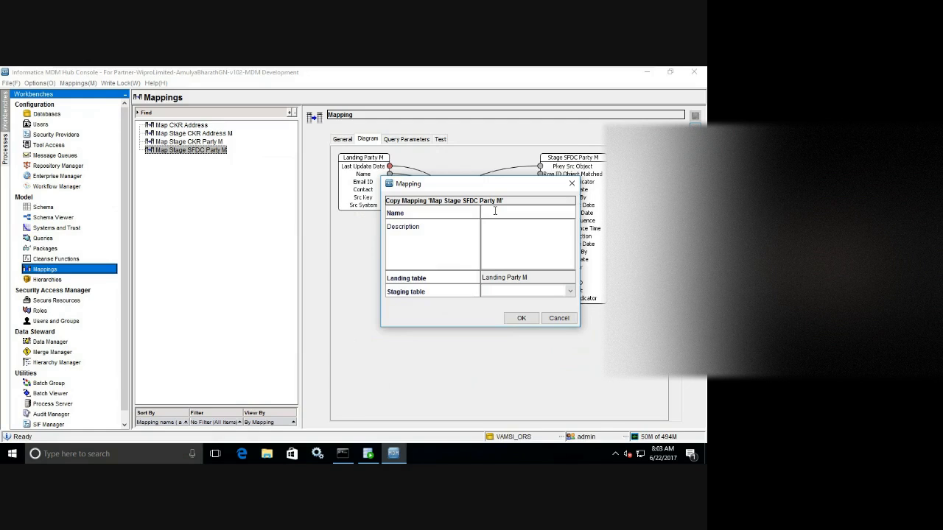
type("Map Stage CRM Party M")
left_click(571, 292)
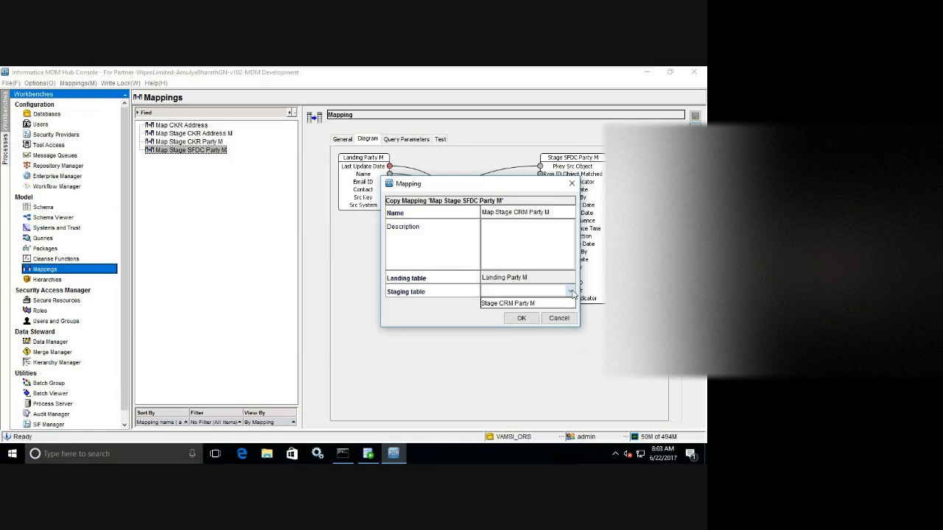
left_click(520, 306)
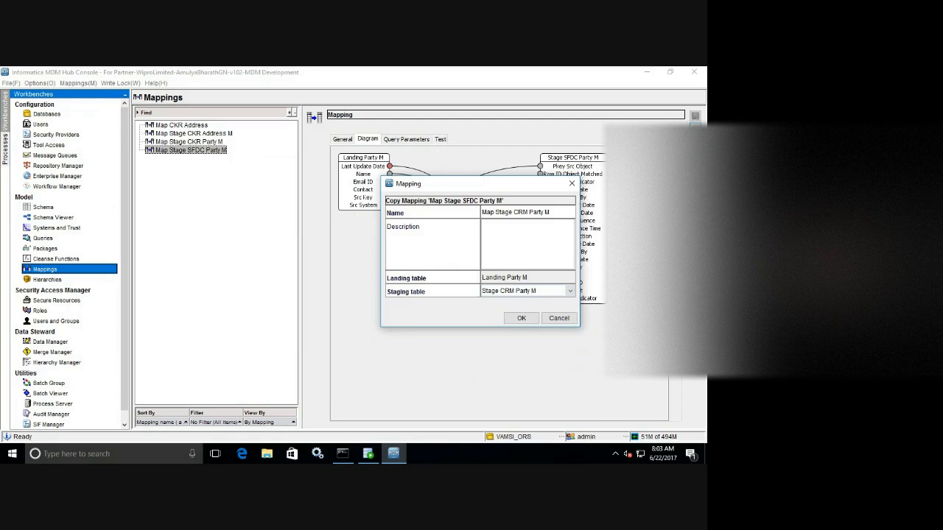
left_click(521, 318)
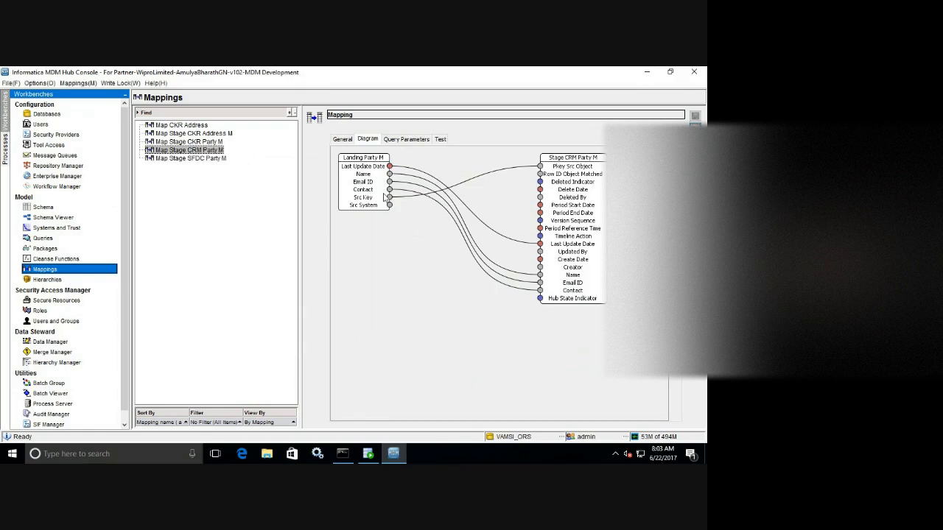
Change Map Stage CRM Party M's condition to SRC_SYSTEM='CRM', save, and select Map Stage CKR Address M.
left_click(203, 160)
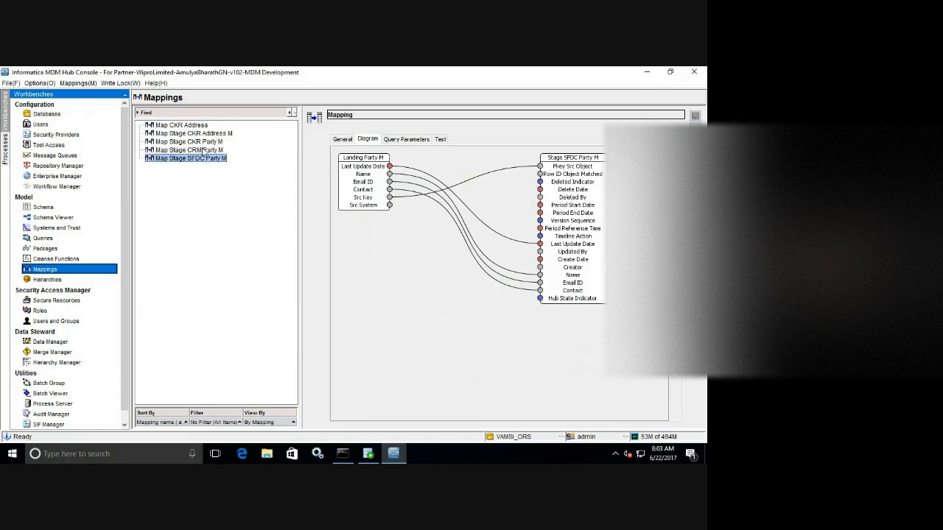
left_click(204, 150)
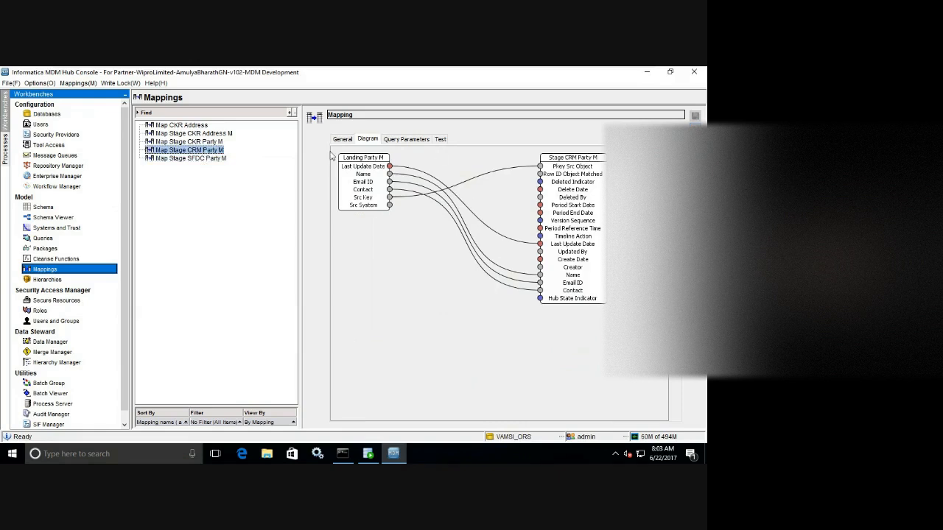
left_click(342, 140)
left_click(367, 140)
left_click(407, 140)
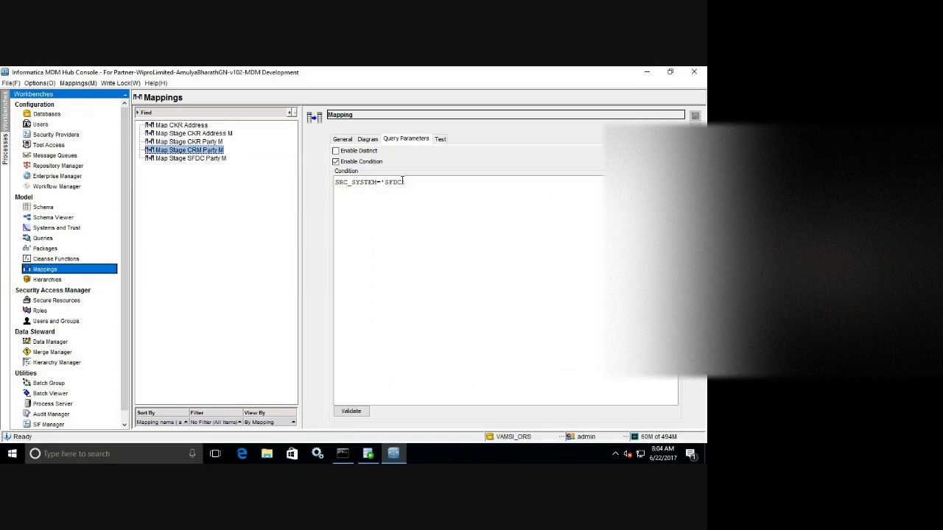
left_click_drag(402, 182, 385, 180)
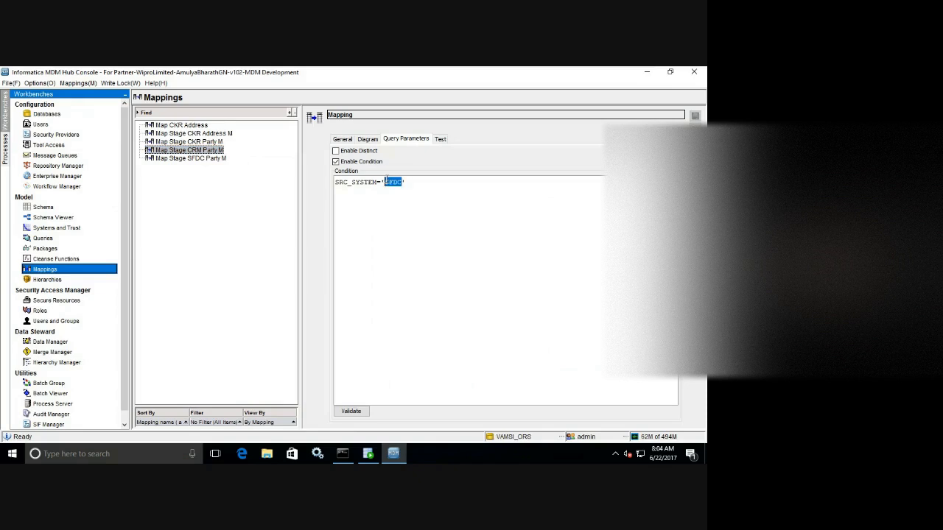
type("CRM")
left_click(695, 115)
left_click(212, 135)
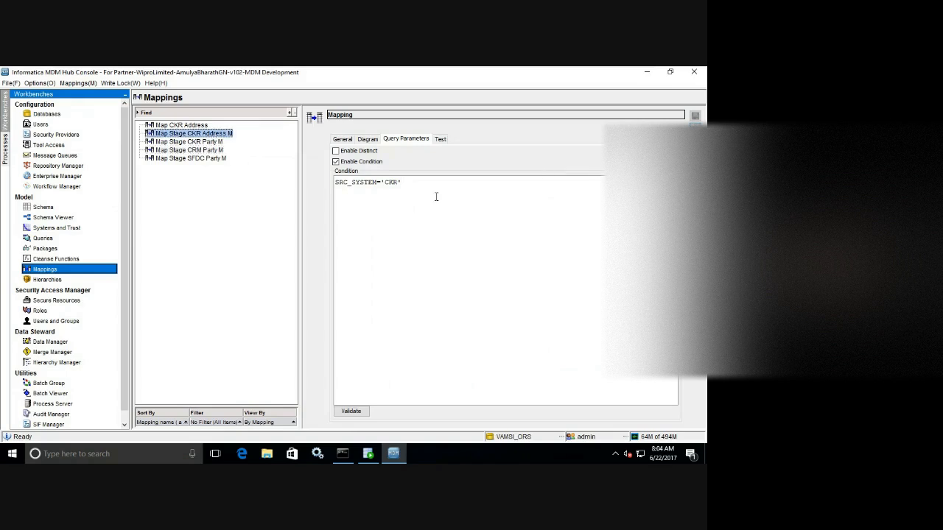
Copy Map Stage CKR Address M under the name 'Stage CRM Address M', targeting staging table Stage CRM Address M.
left_click(694, 139)
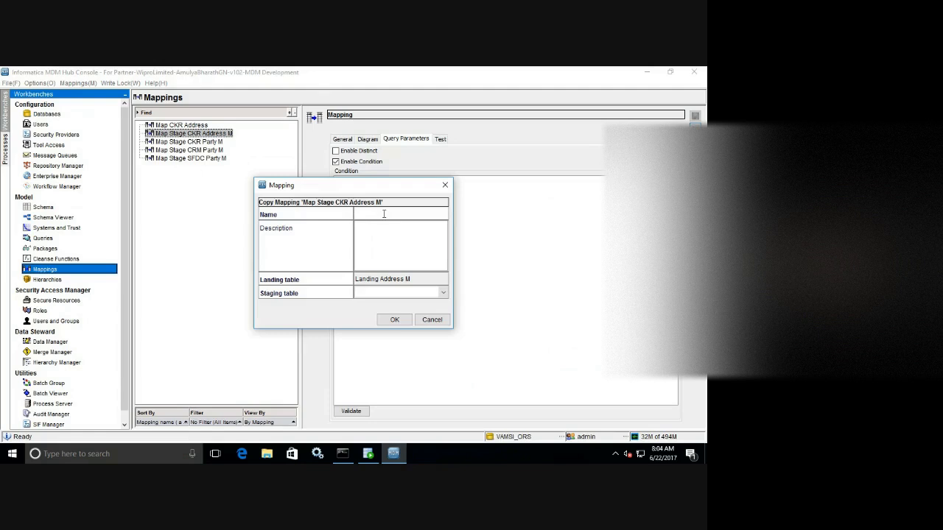
type("Stage CRM Address M")
left_click(443, 295)
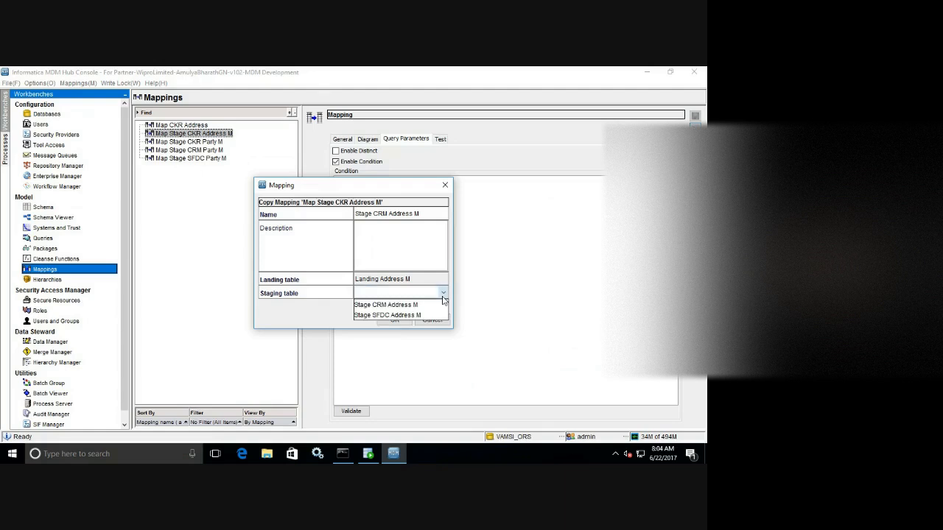
left_click(414, 305)
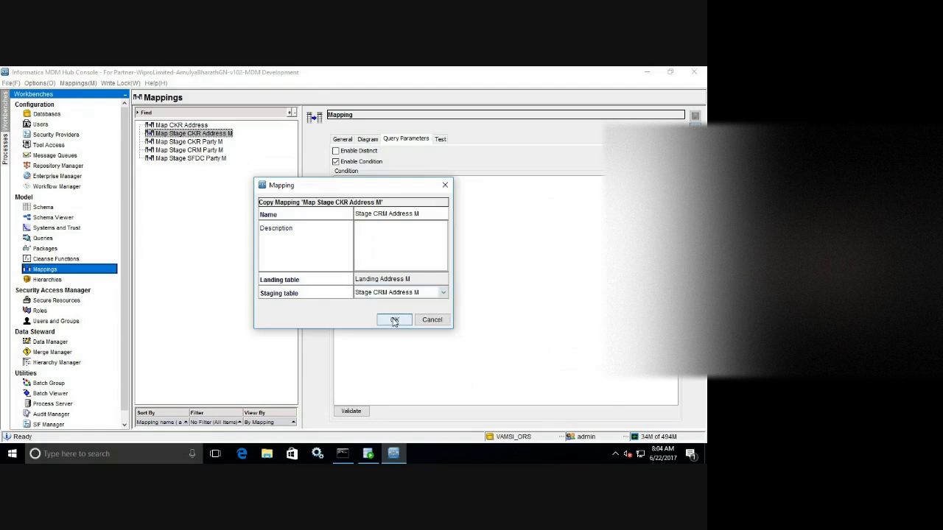
left_click(395, 321)
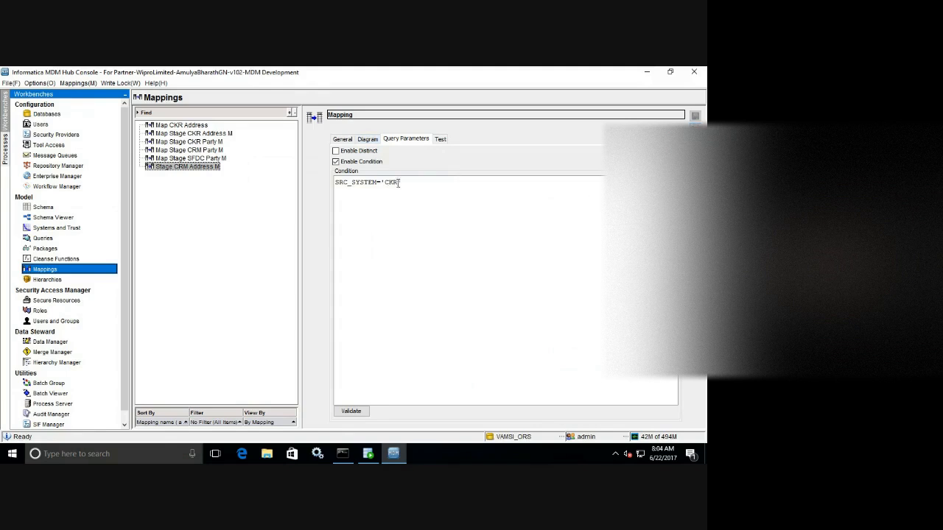
Edit the condition from CKR to SRC_SYSTEM='CRM', save it, and return to the diagram.
left_click(398, 182)
key("BackSpace")
key("BackSpace")
type("RM")
key("ctrl+s")
left_click(372, 144)
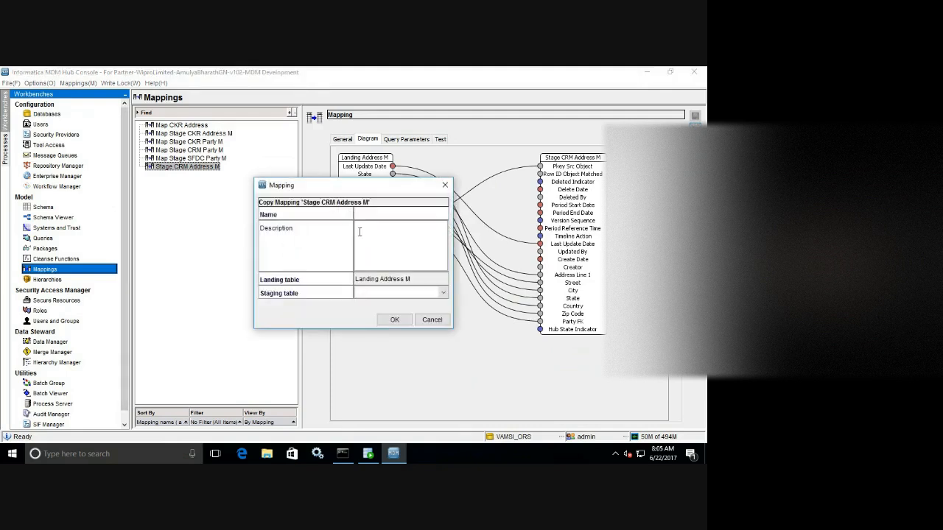
Copy the mapping as 'Map Stage SFDC Address M' targeting staging table Stage SFDC Address M.
type("Map Stage SFDC Address M")
left_click(435, 294)
left_click(388, 305)
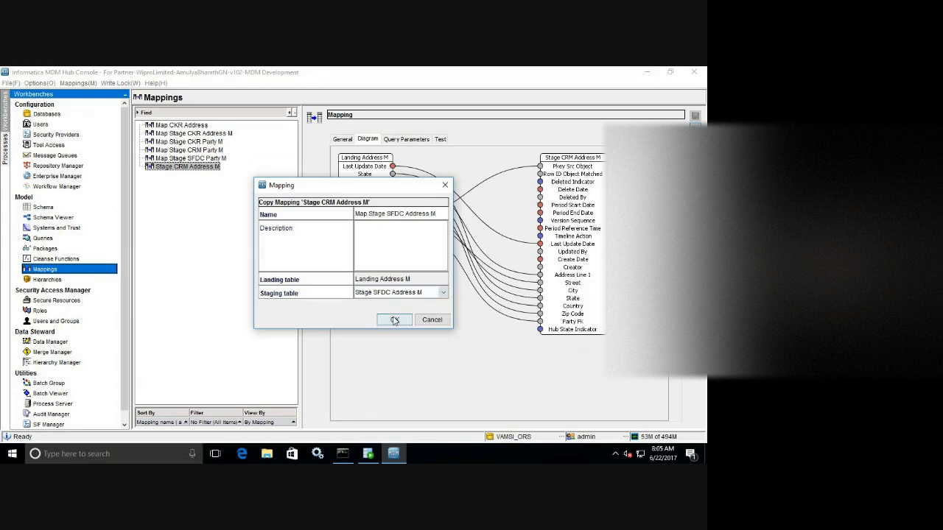
left_click(394, 320)
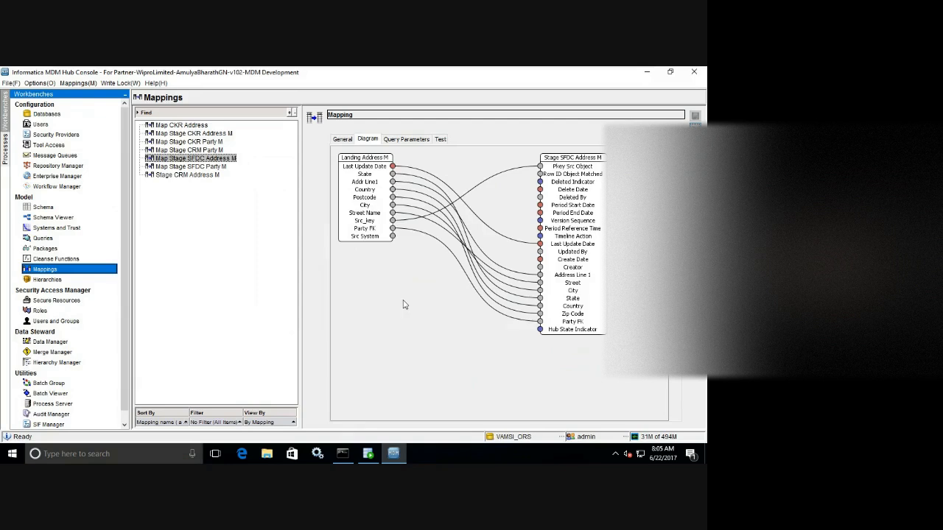
Replace CRM with SFDC so the condition reads SRC_SYSTEM='SFDC', then save the mapping.
left_click(417, 140)
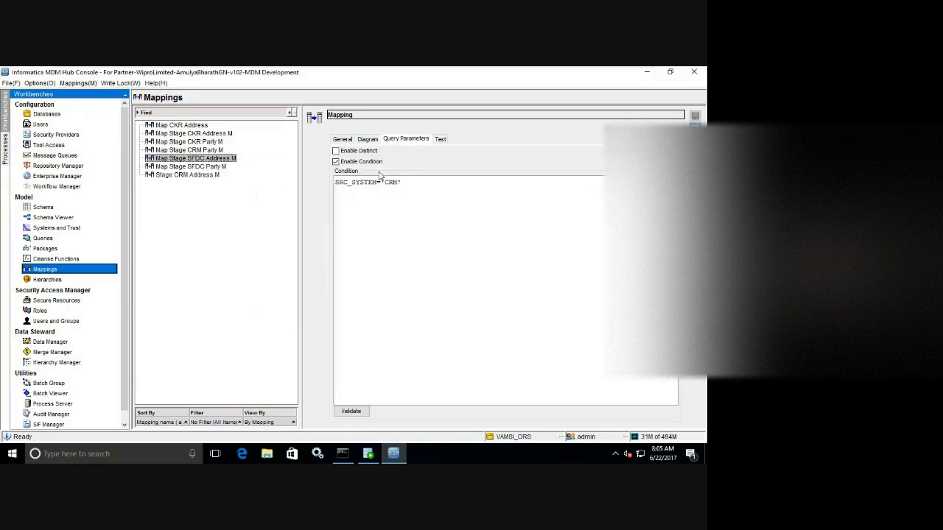
double_click(390, 180)
type("SFDC")
left_click(695, 117)
Run a mapping test with State input TN and verify TN appears in the output State.
left_click(440, 140)
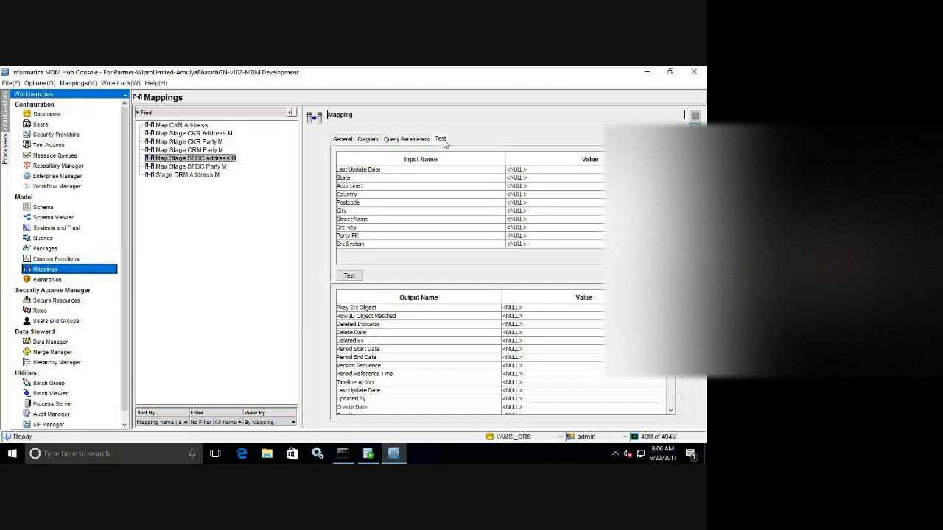
left_click(528, 179)
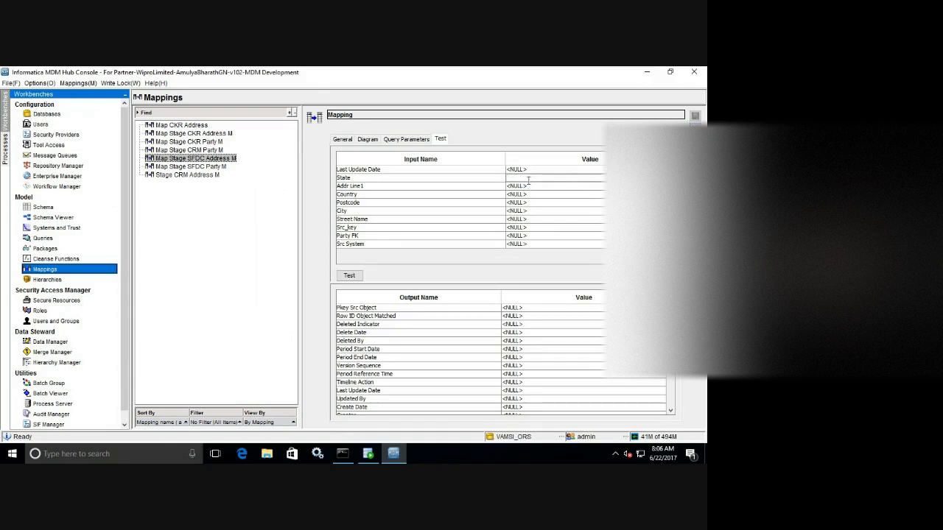
type("TN")
left_click(349, 276)
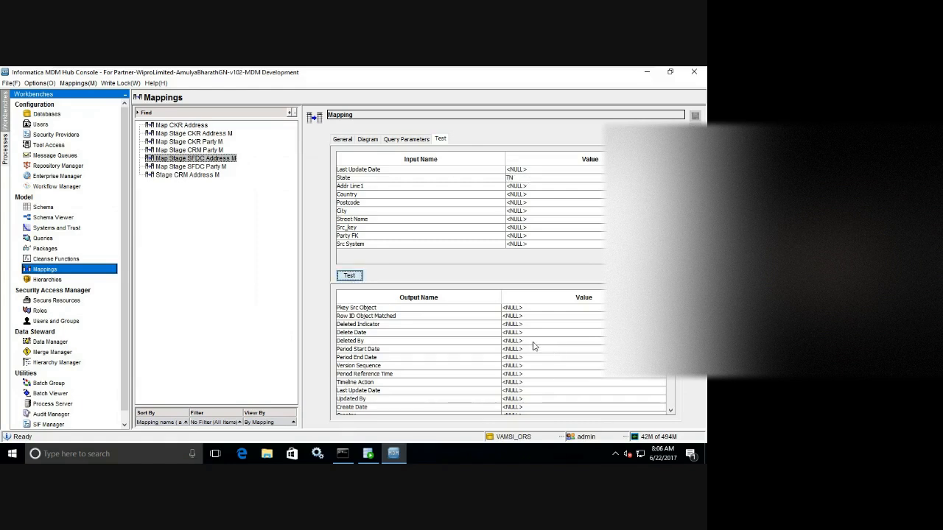
scroll(464, 394, "down", 3)
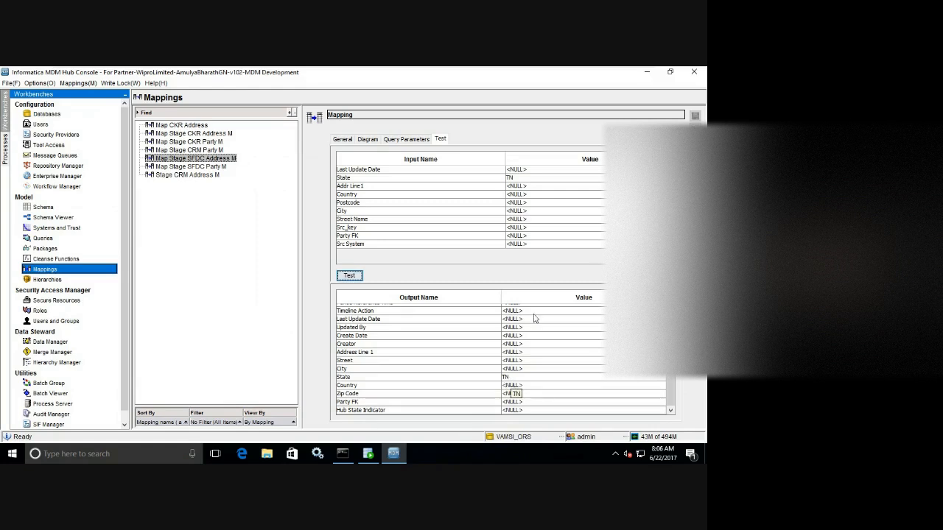
left_click(373, 141)
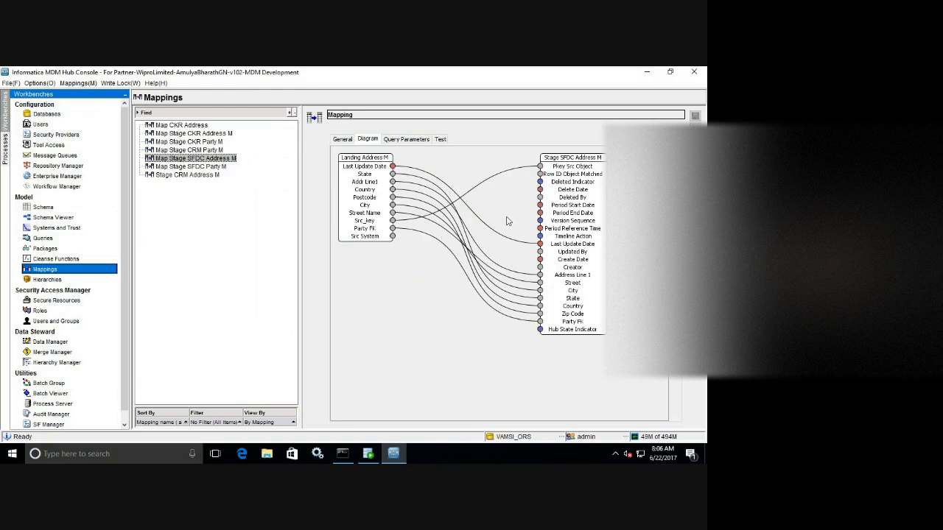
left_click(451, 253)
left_click(442, 252)
left_click(441, 139)
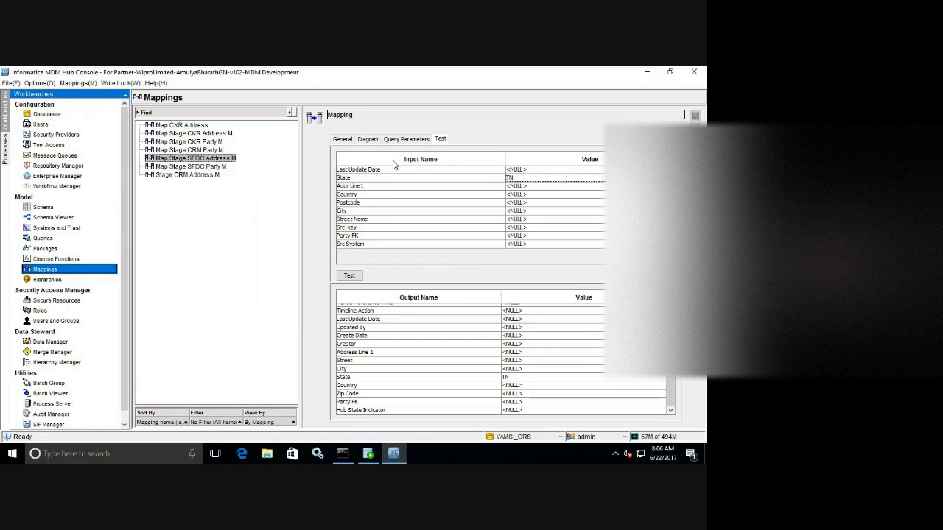
left_click(339, 140)
left_click(371, 140)
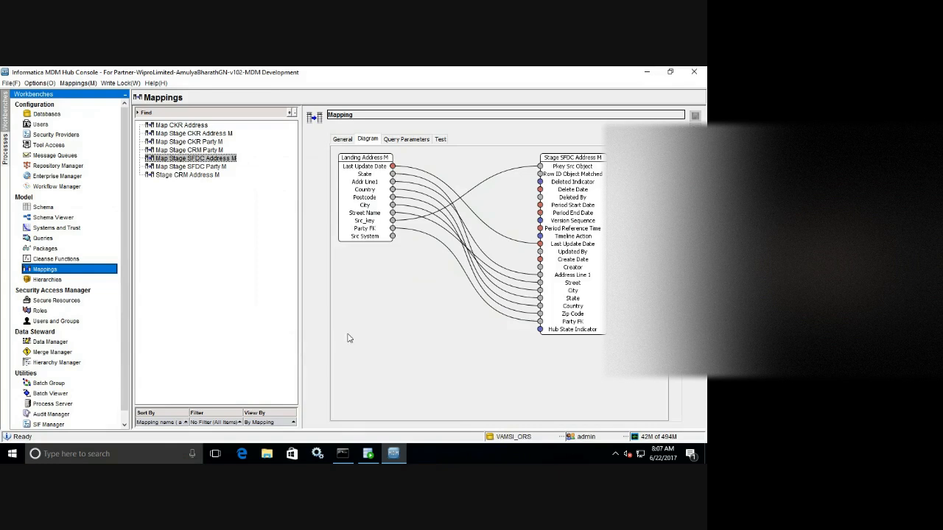
In the Schema tree, collapse Base Objects and expand Landing Tables to show Landing Address M and Landing Party M.
left_click(58, 219)
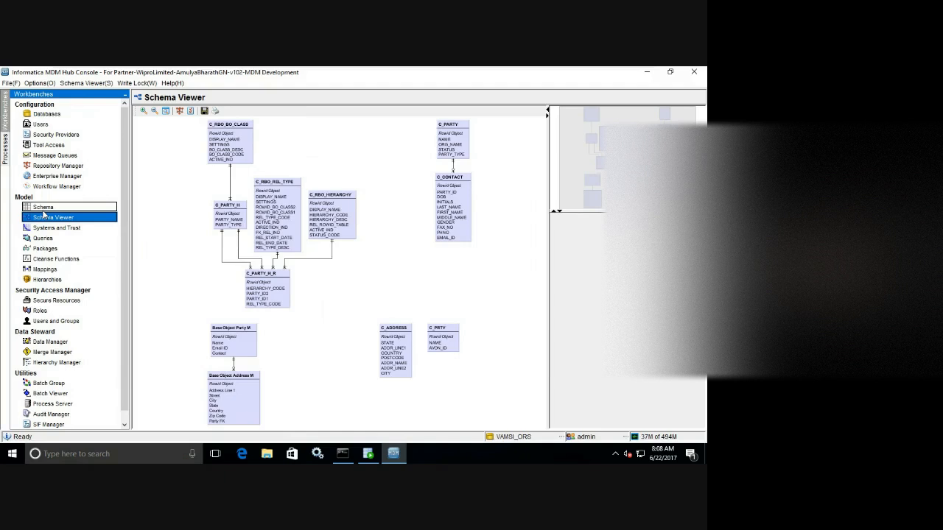
left_click(44, 210)
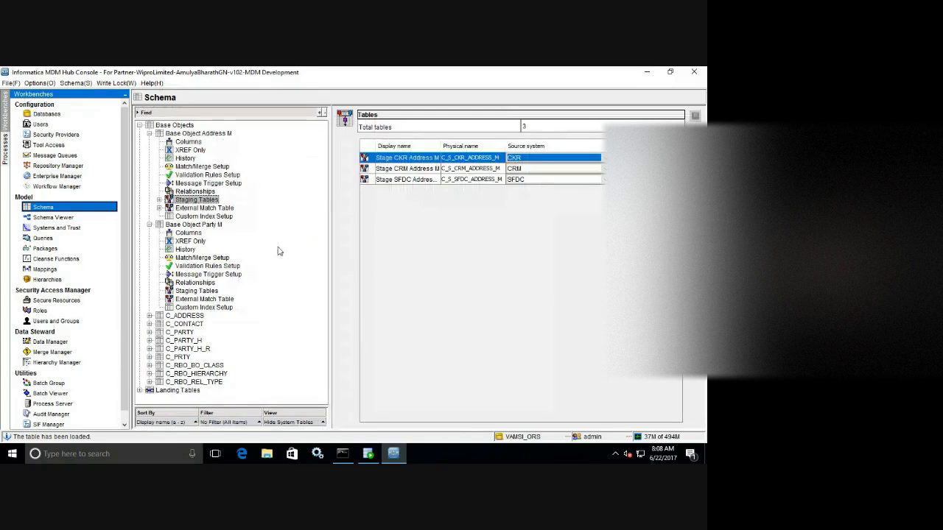
left_click(150, 225)
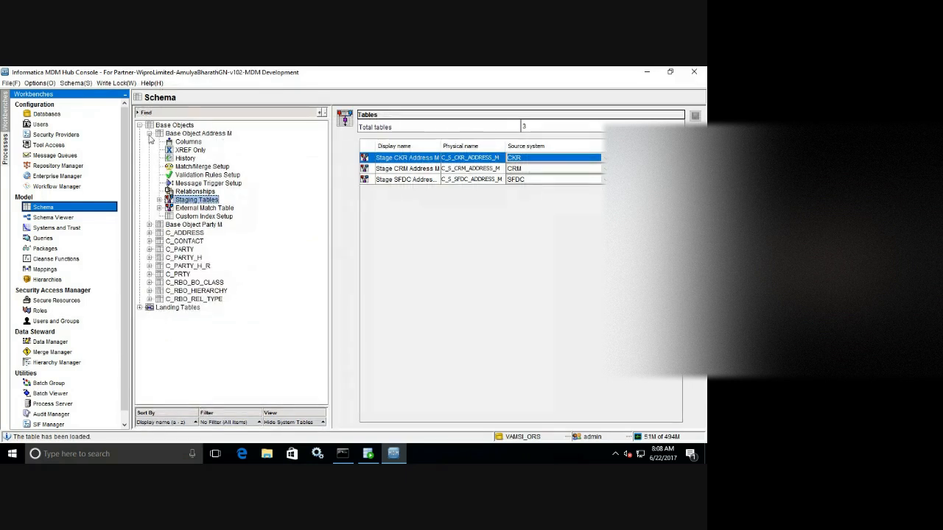
left_click(150, 134)
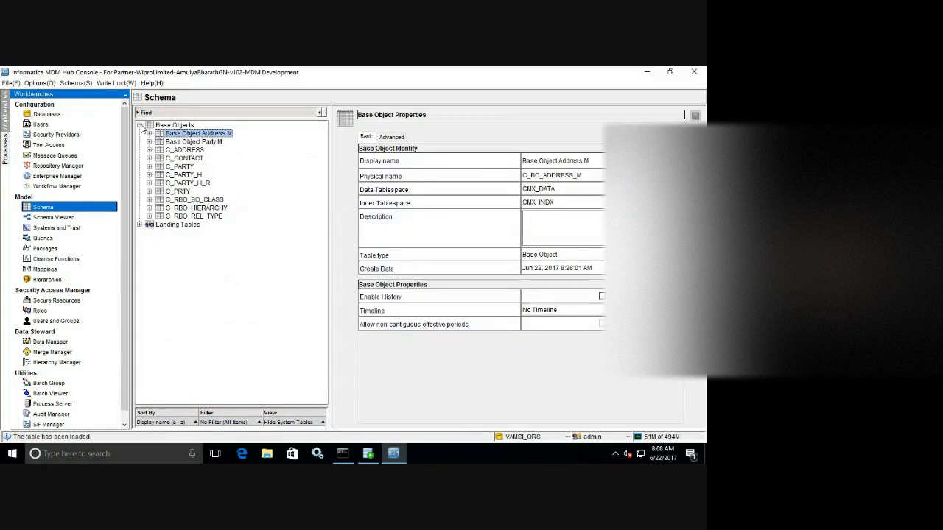
left_click(140, 126)
left_click(141, 135)
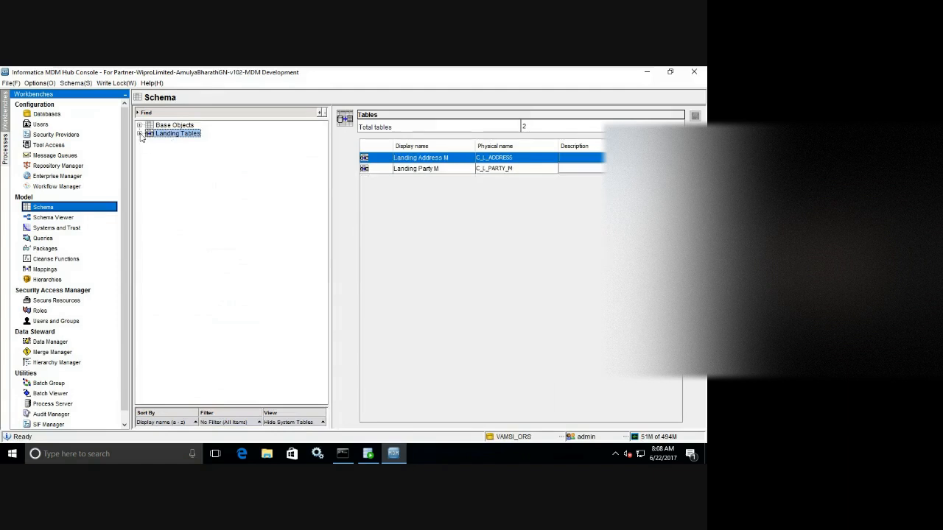
left_click(140, 134)
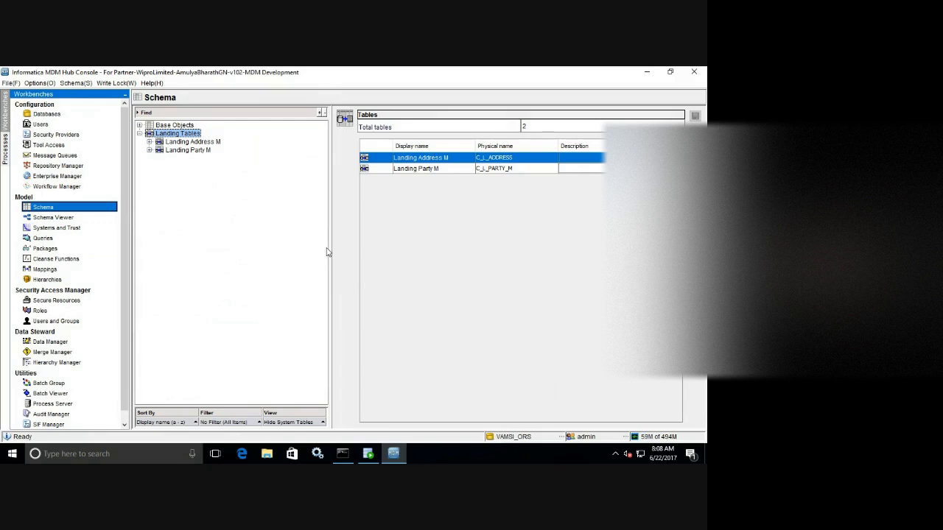
Open Landing-Tables.sql from the desktop in Notepad++ to view the Z_L_PARTY and Z_L_ADDRESS definitions.
left_click(705, 453)
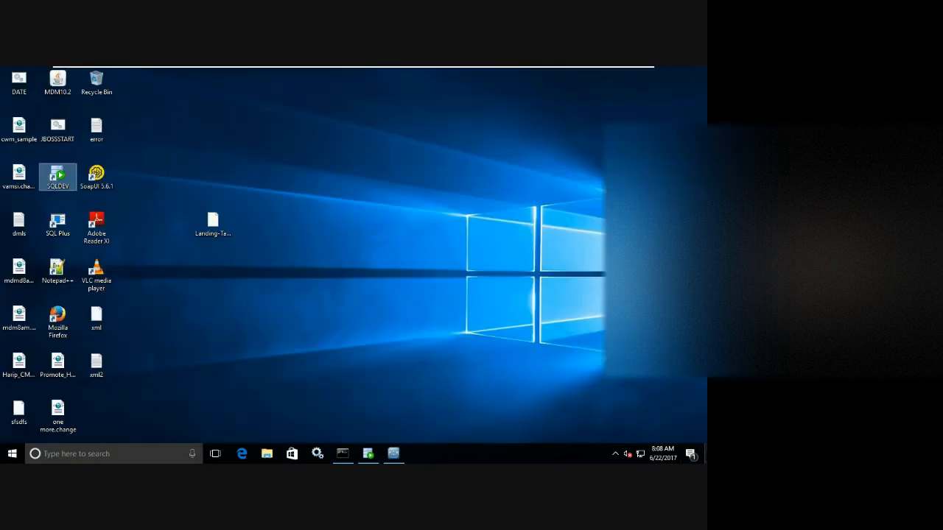
left_click(225, 219)
right_click(224, 216)
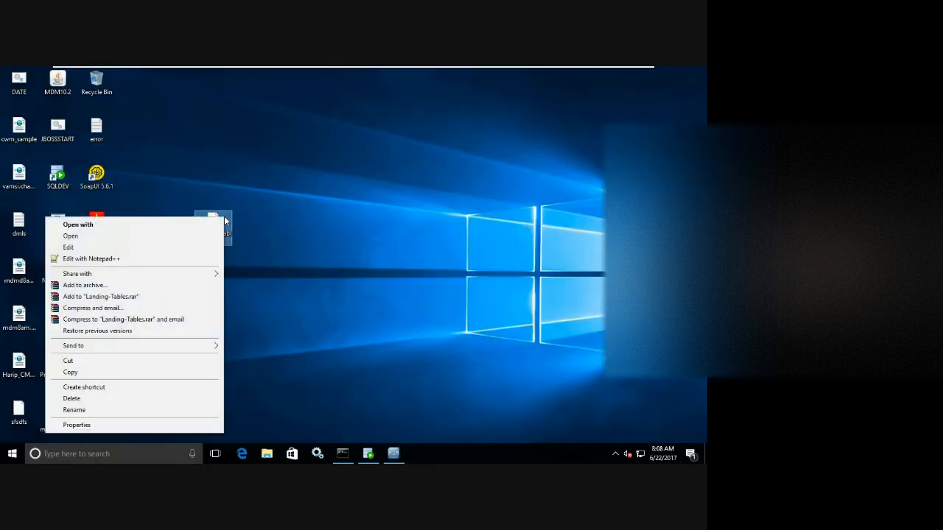
left_click(154, 258)
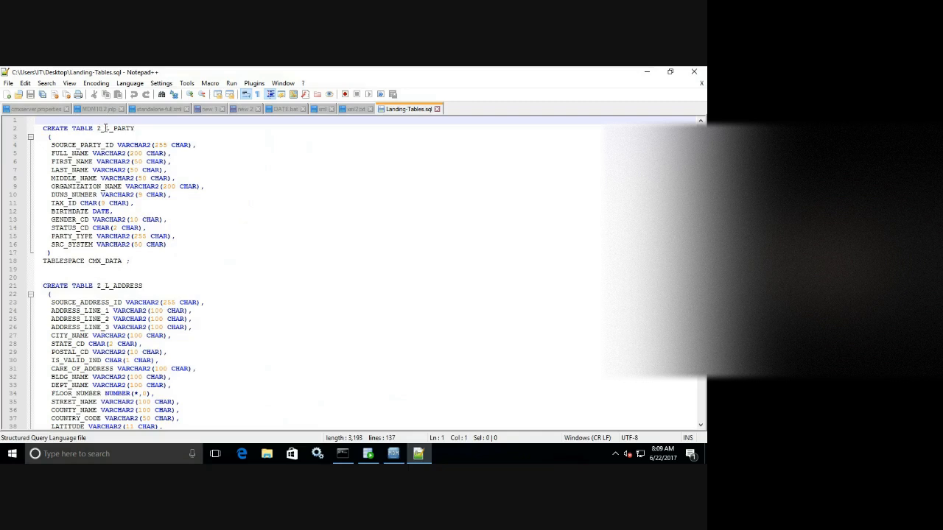
Add a landing table with display name 'Landing Party' and physical name C_L_PARTY.
left_click(392, 452)
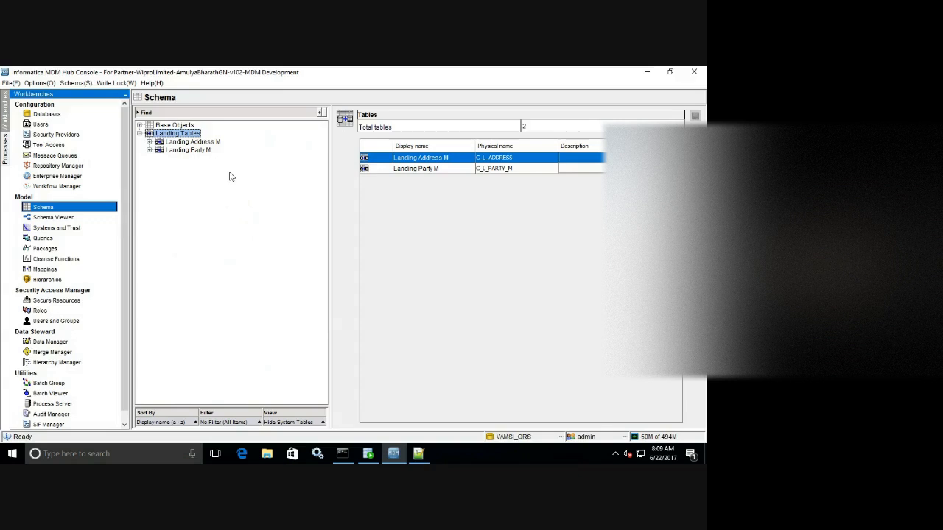
right_click(231, 173)
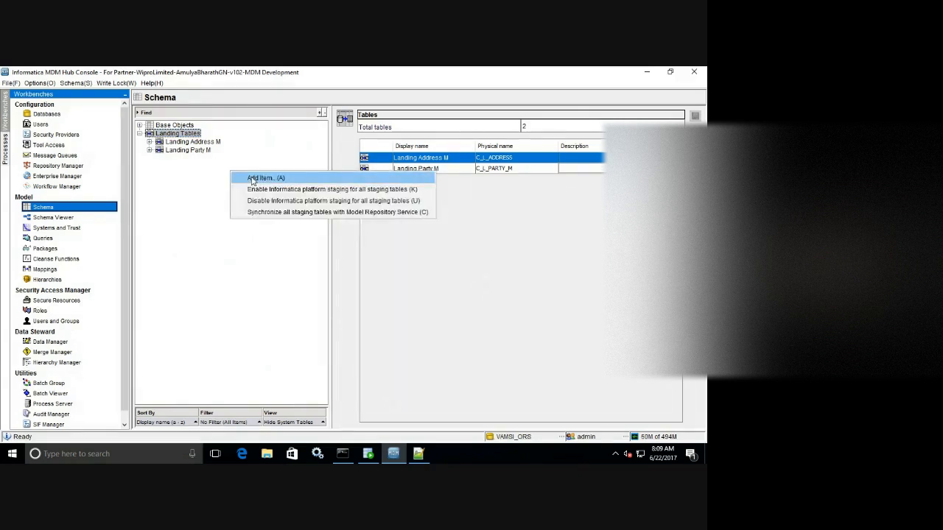
left_click(253, 179)
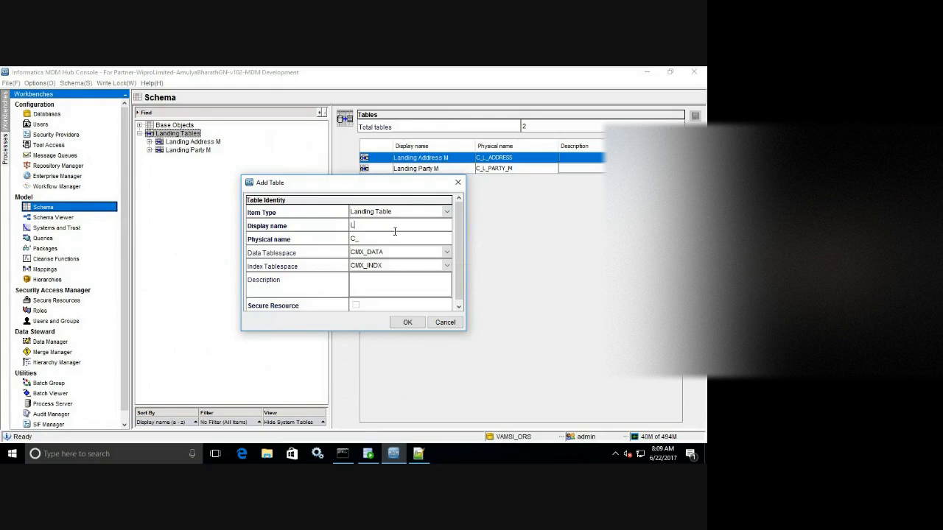
type("Landing Party")
key("Tab")
left_click(388, 238)
key("BackSpace")
key("BackSpace")
key("BackSpace")
key("BackSpace")
key("BackSpace")
key("BackSpace")
left_click(407, 322)
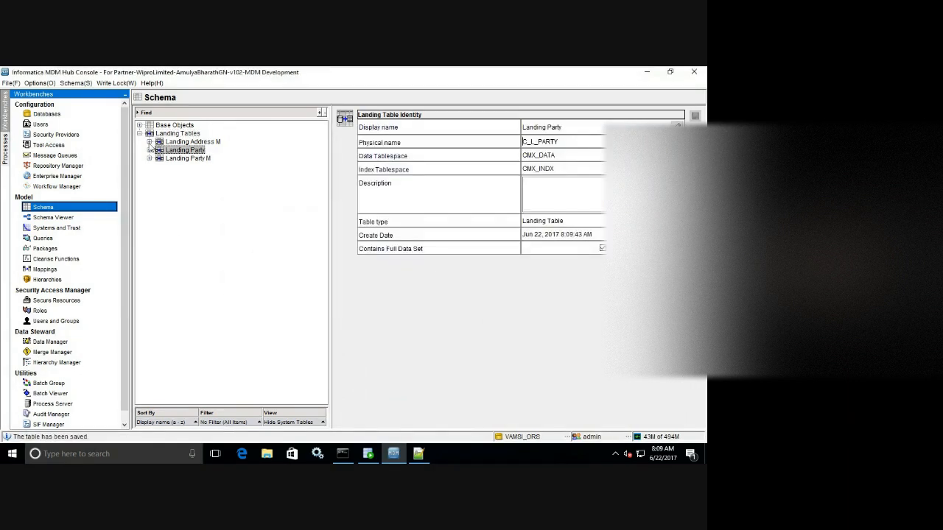
Expand Landing Party, show its Columns list, and toggle the system columns on and off.
left_click(149, 150)
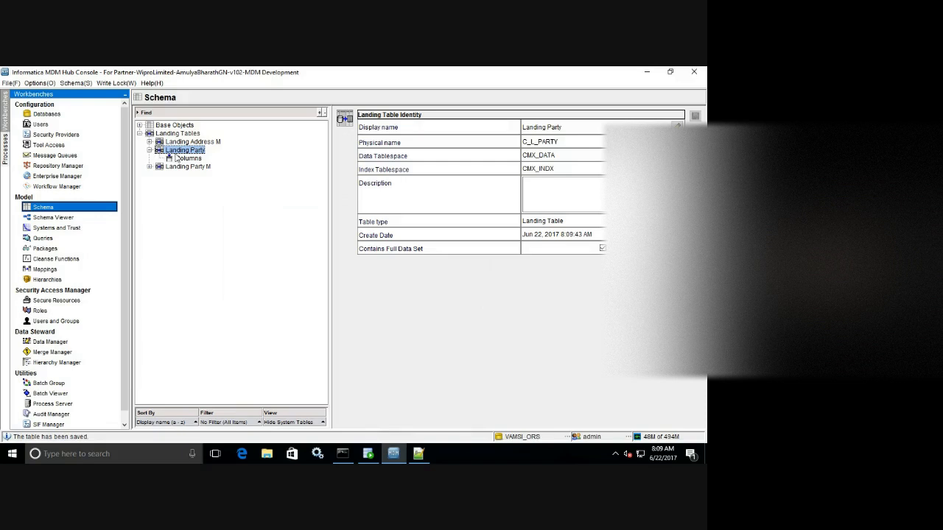
left_click(186, 158)
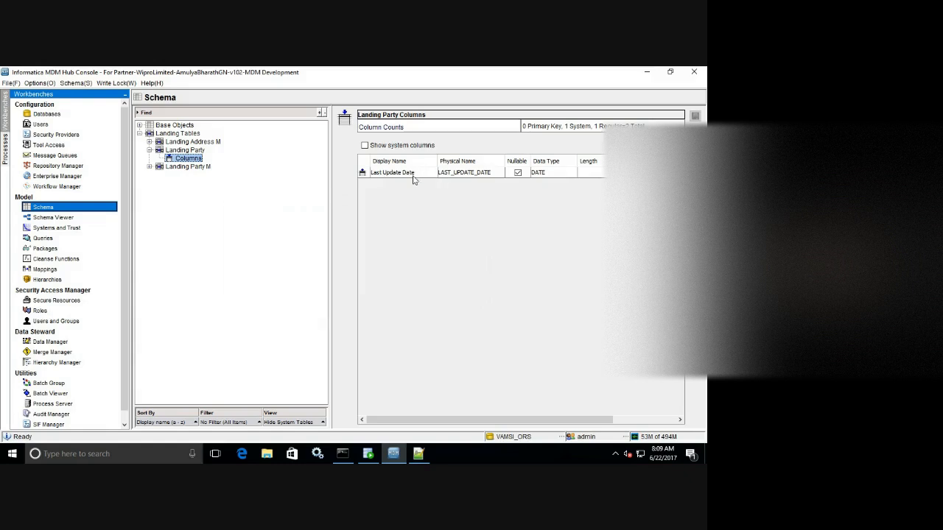
left_click(364, 146)
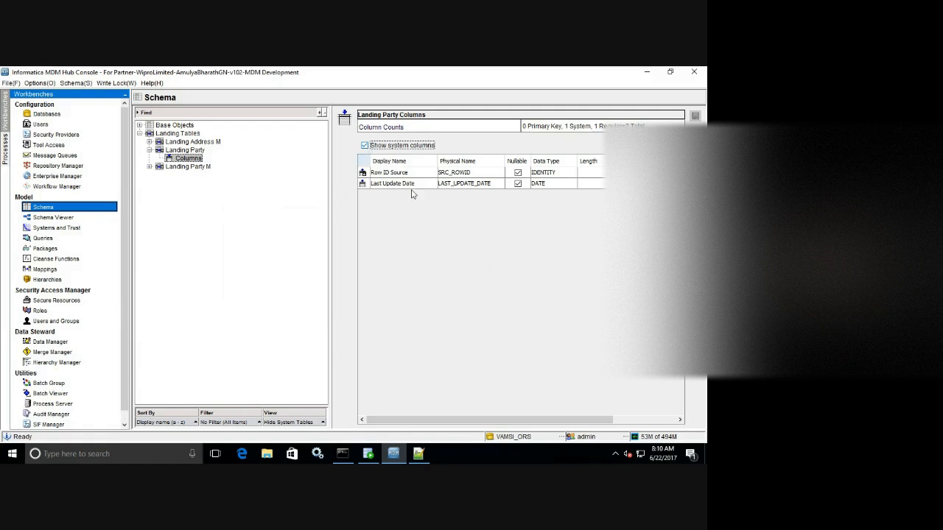
left_click(364, 147)
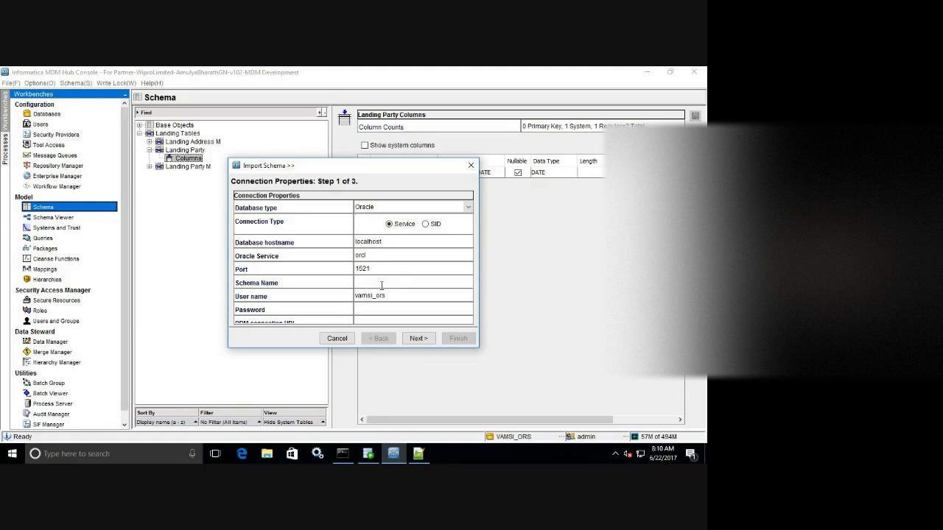
Fill in the schema name, user name cmx_ors and the password, then advance to step 2.
type("cmx_")
type("r")
type("rs")
left_click(390, 292)
type("cmx_ors")
left_click(376, 309)
type("*****")
left_click(410, 338)
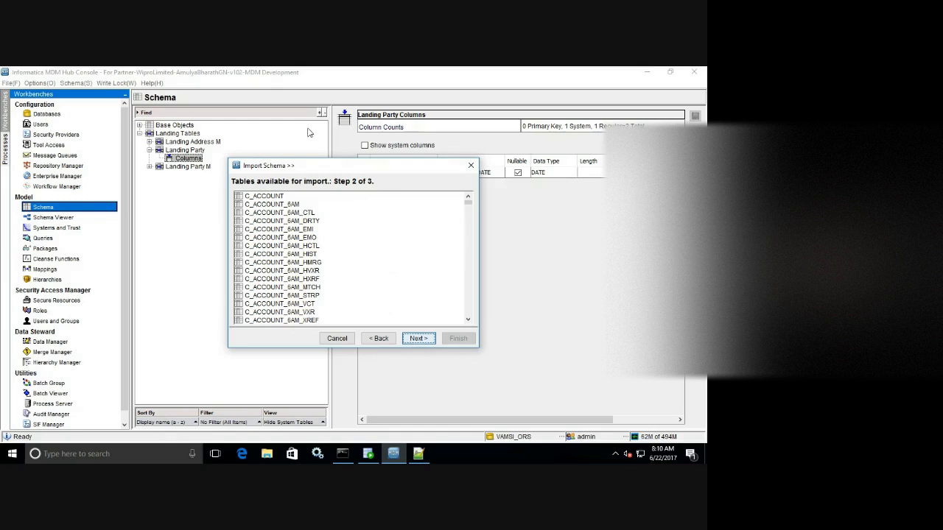
Enlarge the import dialog, select Z_L_PARTY from the table list, and advance to step 3.
left_click_drag(227, 157, 153, 74)
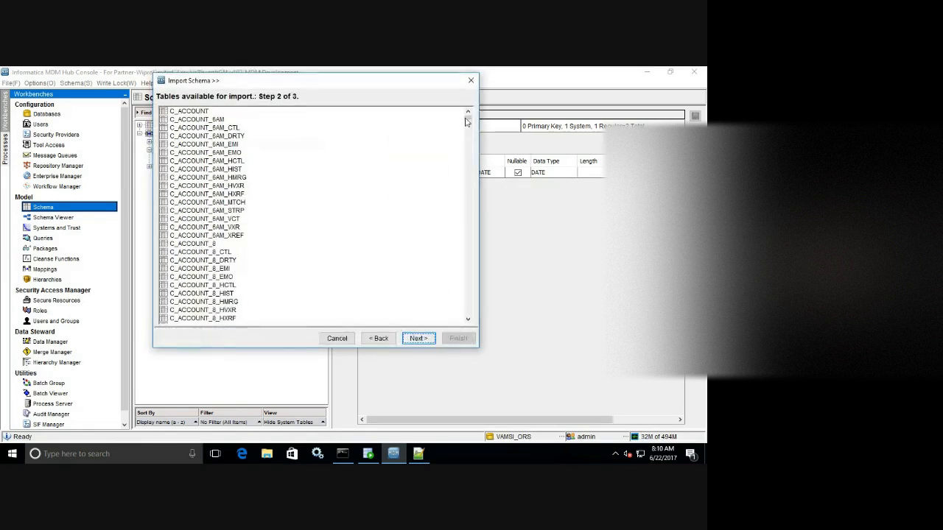
left_click_drag(467, 120, 464, 322)
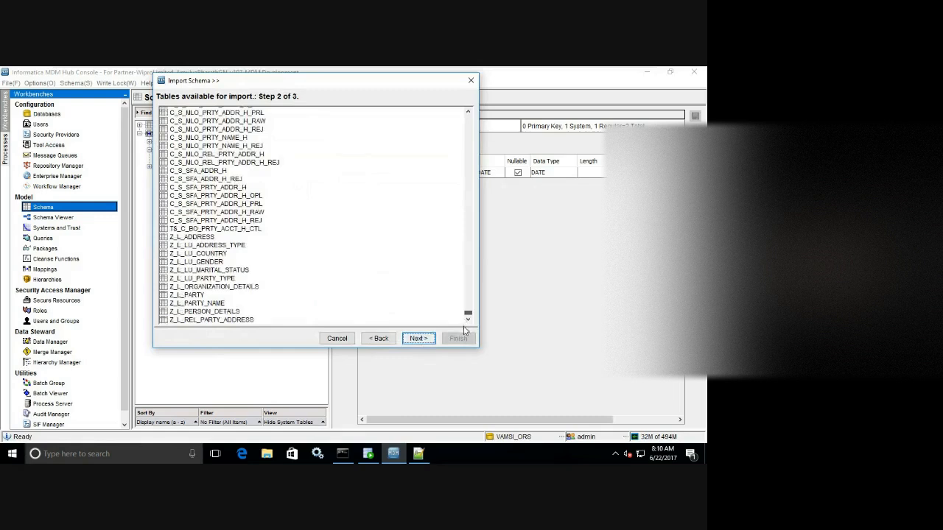
left_click(186, 296)
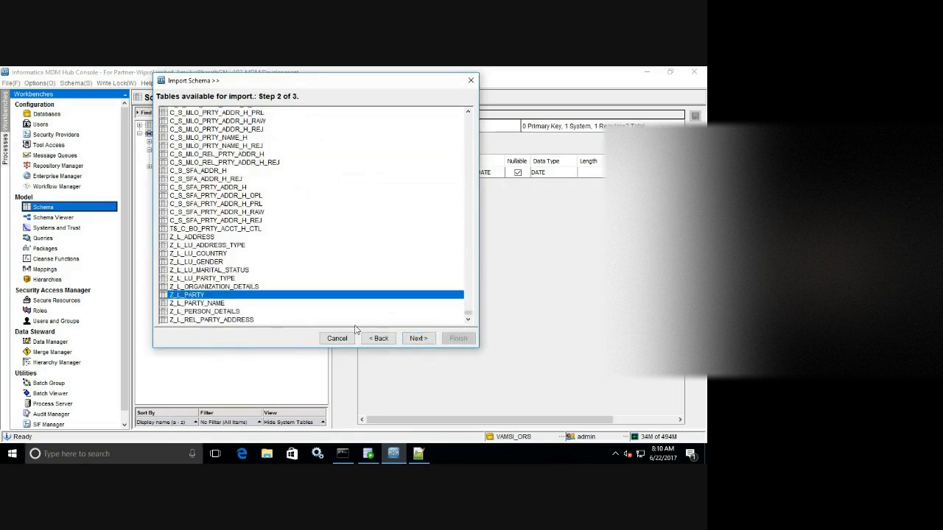
key("Return")
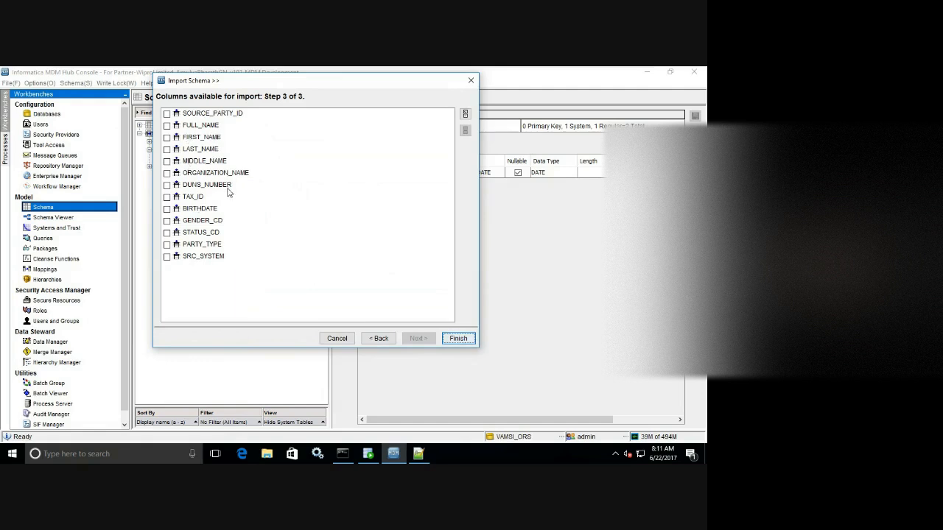
Move the Import Schema window aside to view the thirteen importable Z_L_PARTY columns.
left_click_drag(280, 88, 418, 134)
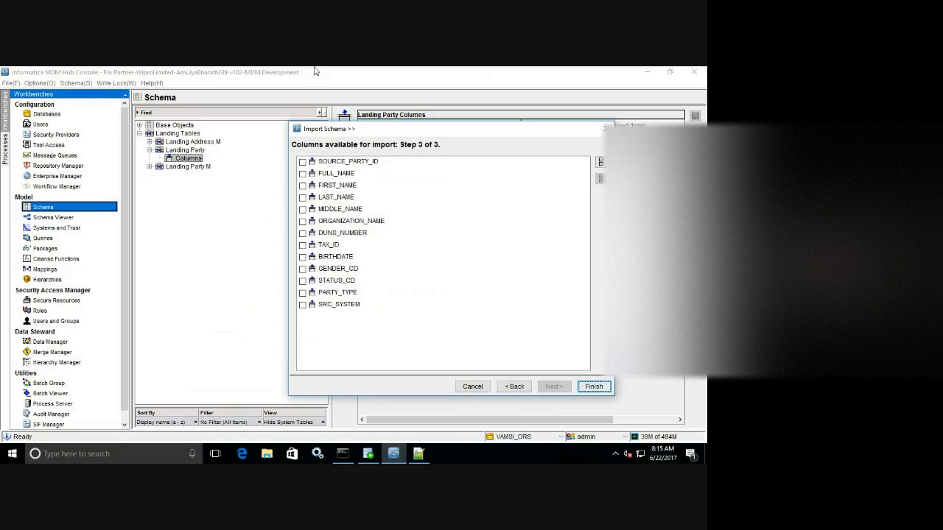
Minimize the remote MDM console window and open a new Chrome tab.
mouse_move(464, 70)
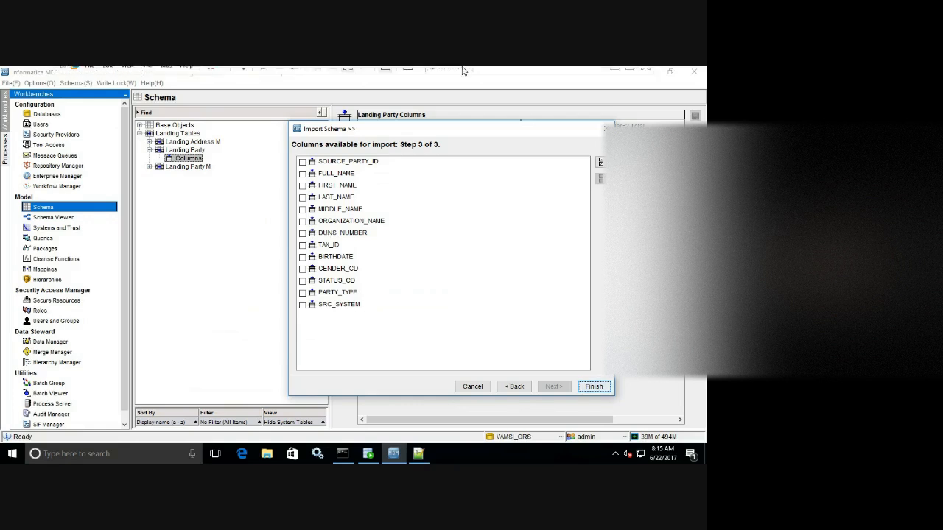
left_click(615, 70)
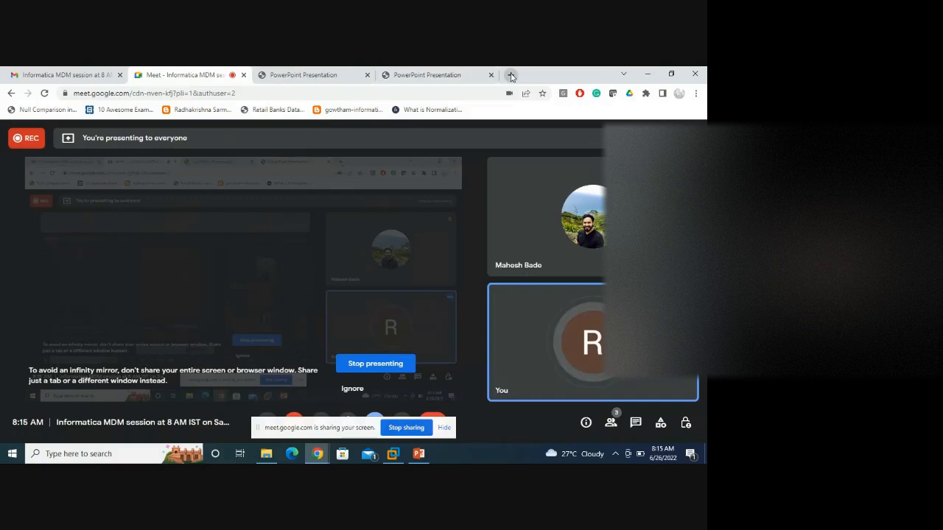
left_click(511, 74)
Type 'Duns and' into the address bar to search for Dun & Bradstreet.
left_click(408, 94)
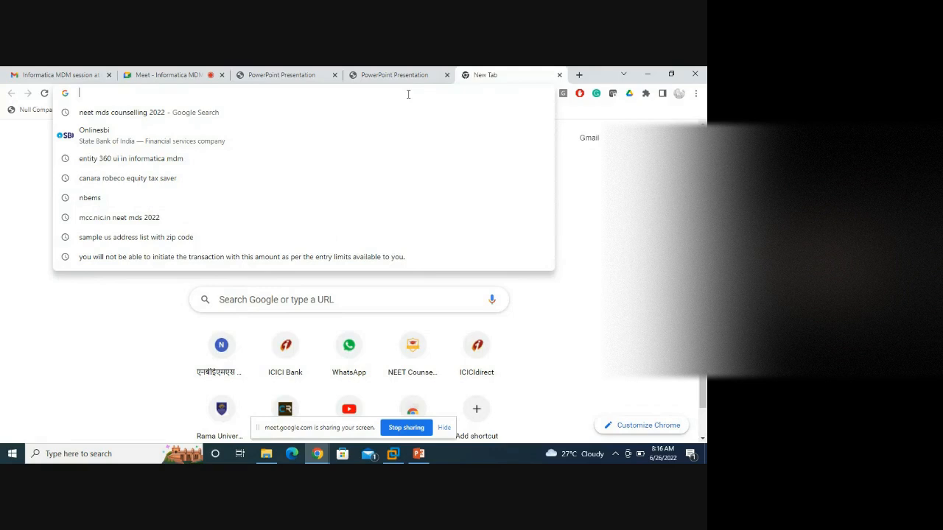
type("D")
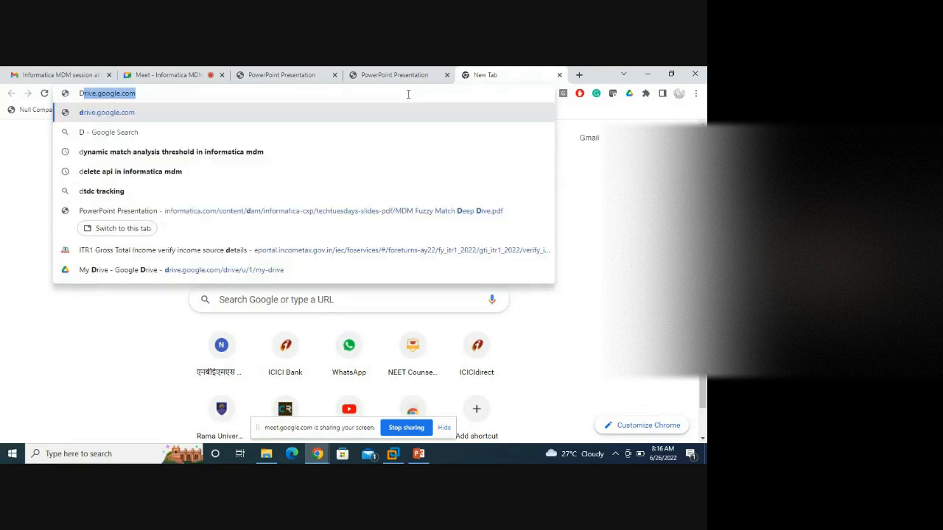
type("&B")
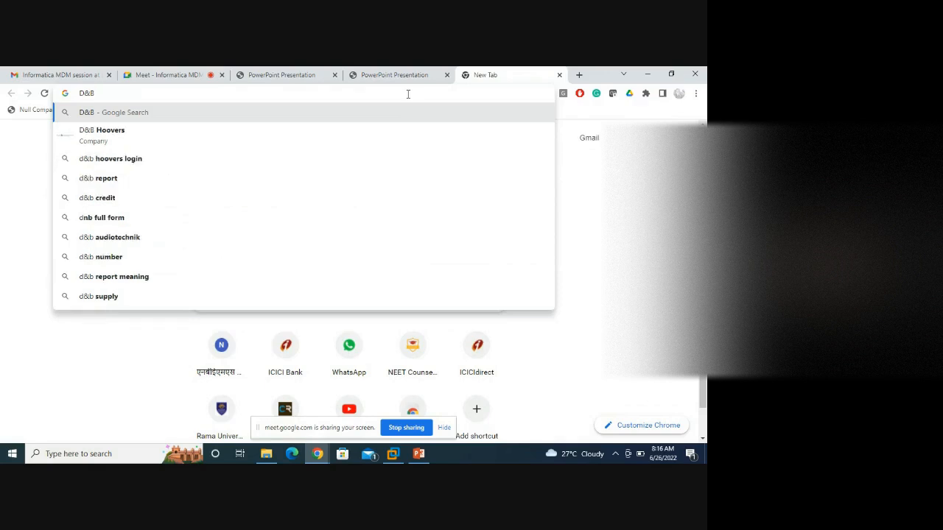
key("BackSpace")
key("BackSpace")
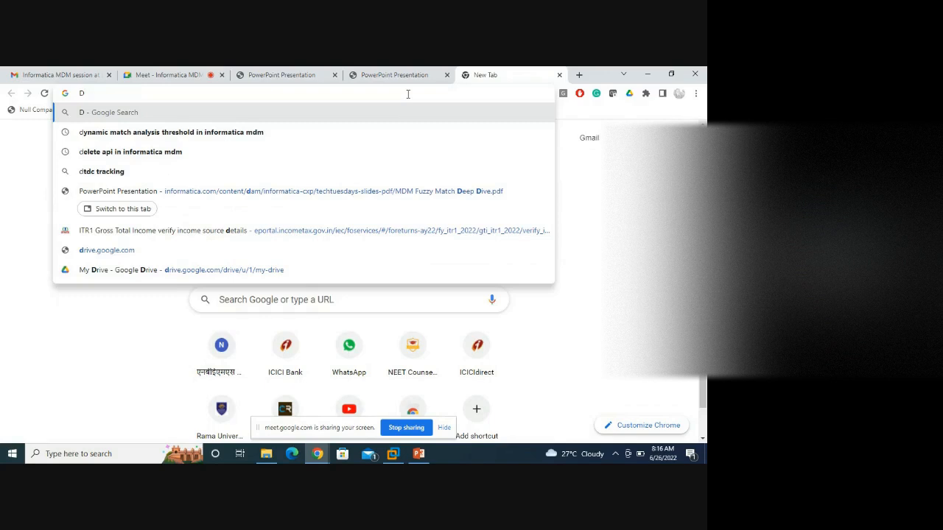
type("uns")
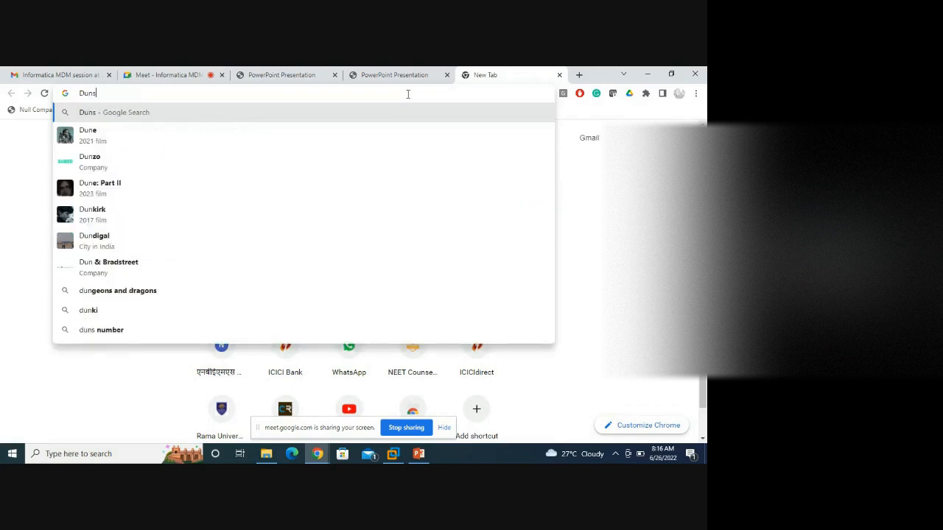
type(" and")
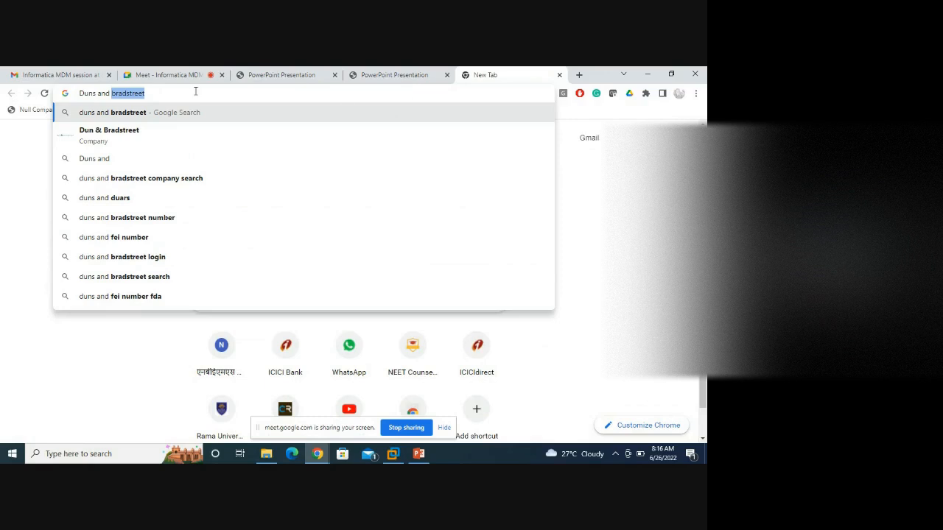
Search for 'duns and bradstreet' and open the Dun & Bradstreet site in a new tab.
key("Return")
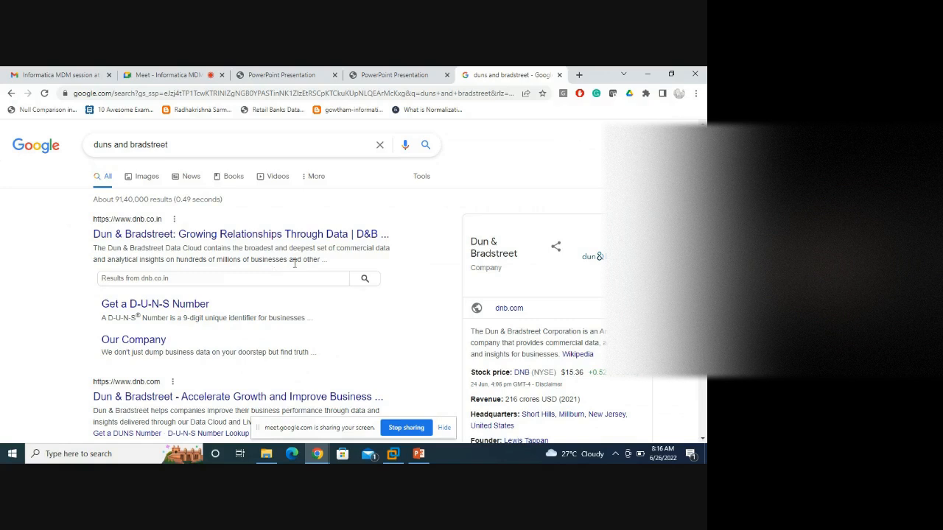
right_click(209, 234)
left_click(221, 239)
scroll(273, 289, "down", 2)
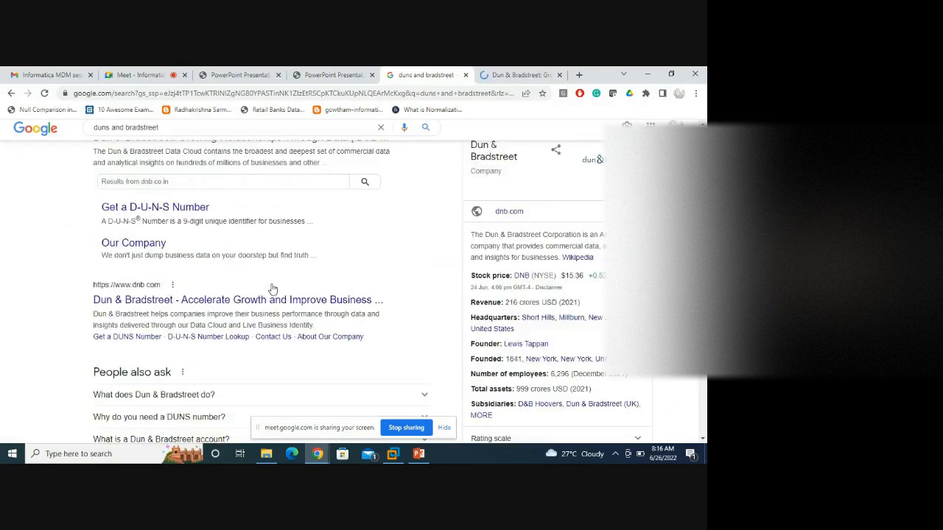
scroll(272, 289, "down", 1)
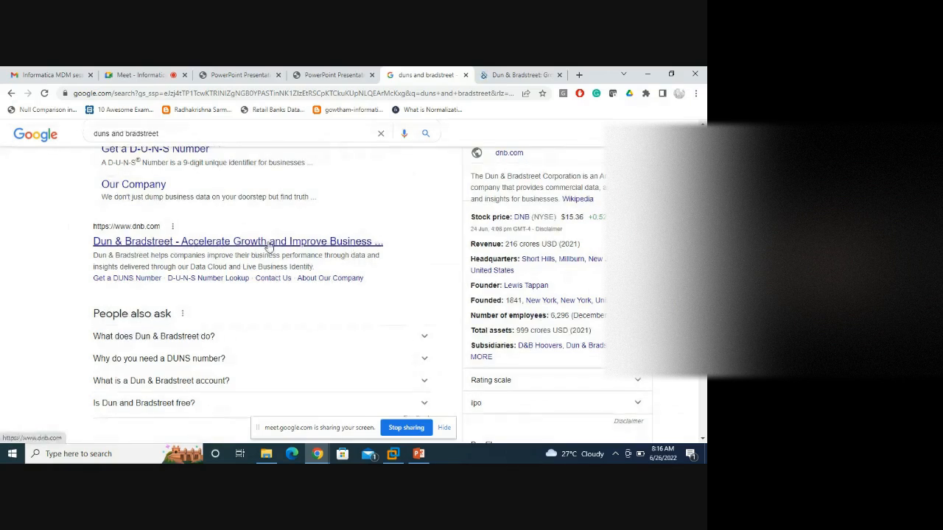
Expand the answers to 'What does Dun & Bradstreet do?' and 'Why do you need a DUNS number?'.
left_click(358, 341)
scroll(273, 332, "down", 2)
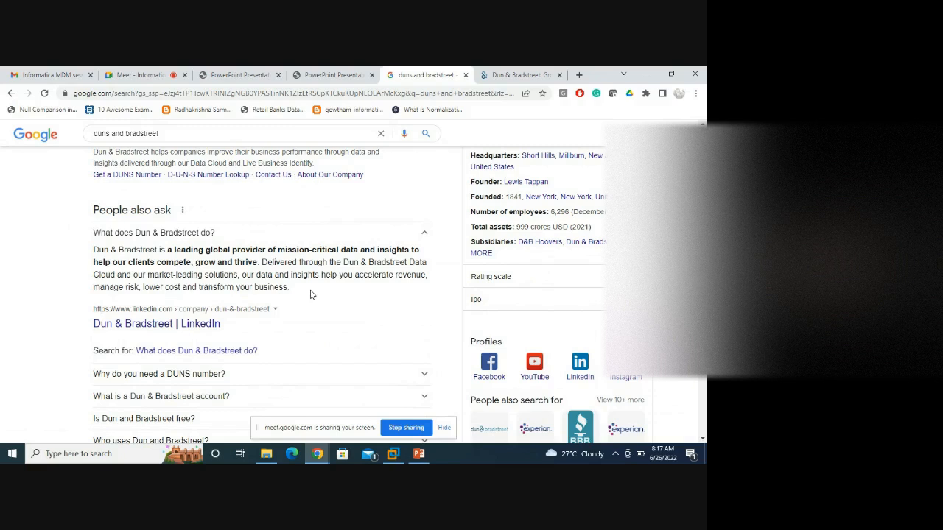
left_click(285, 374)
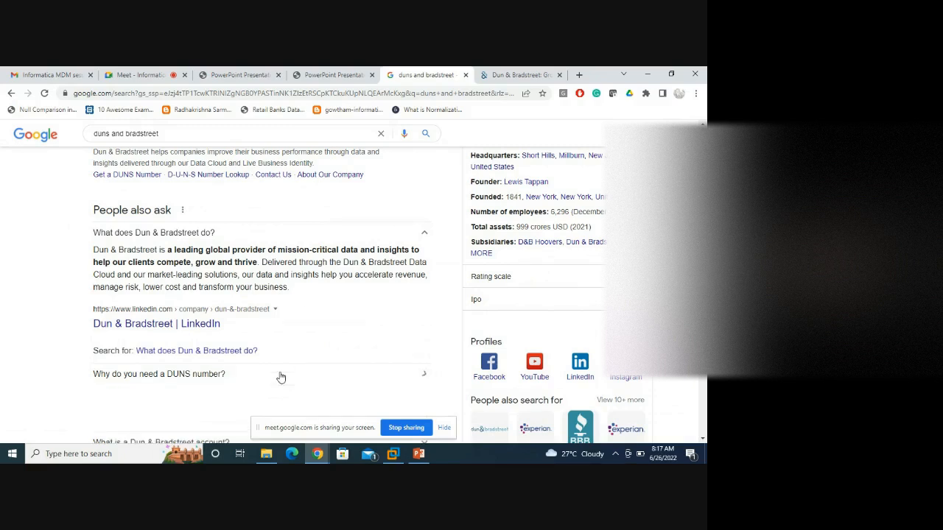
scroll(286, 359, "down", 2)
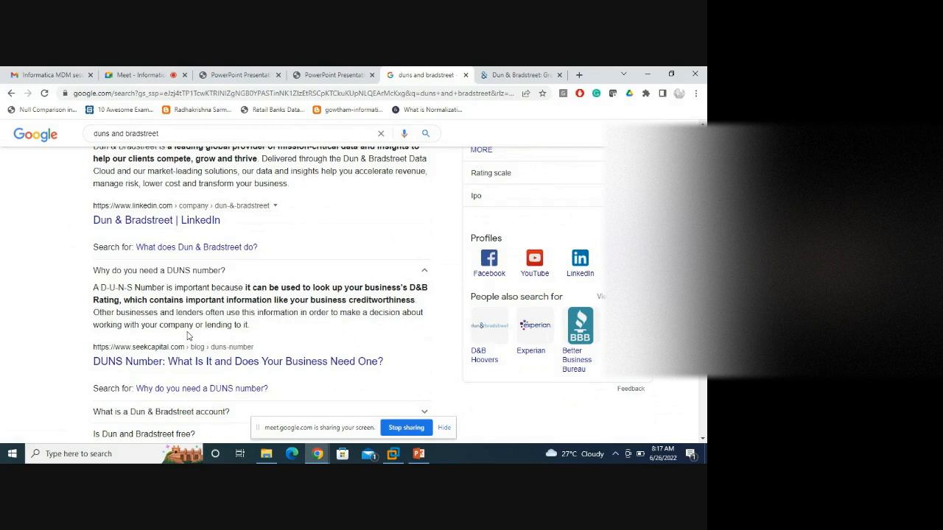
Expand the answer to 'Do I need a DUNS number for my small business?' and read through.
scroll(187, 336, "down", 2)
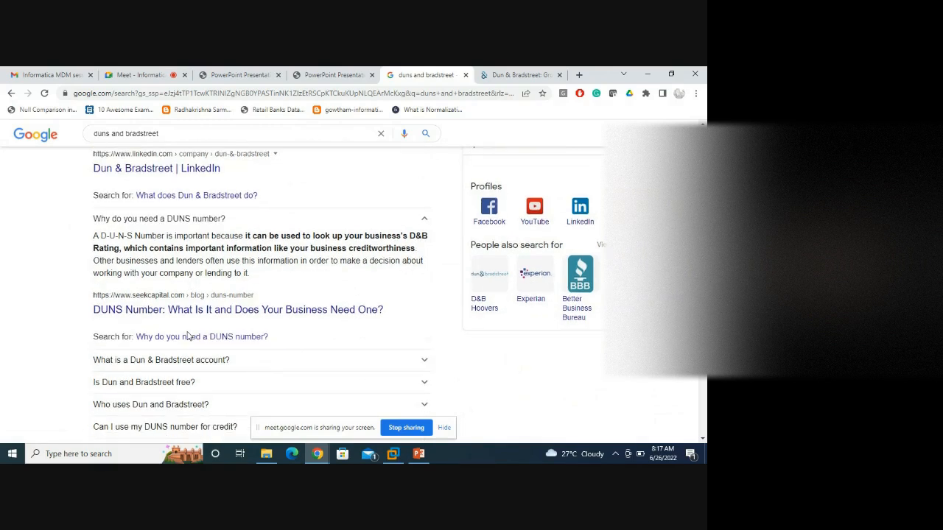
scroll(187, 336, "down", 1)
scroll(187, 336, "down", 2)
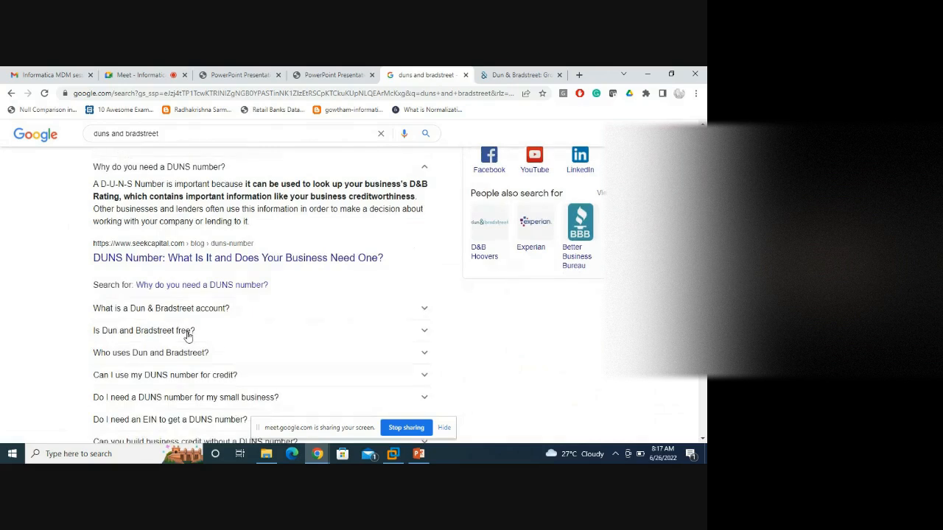
left_click(190, 351)
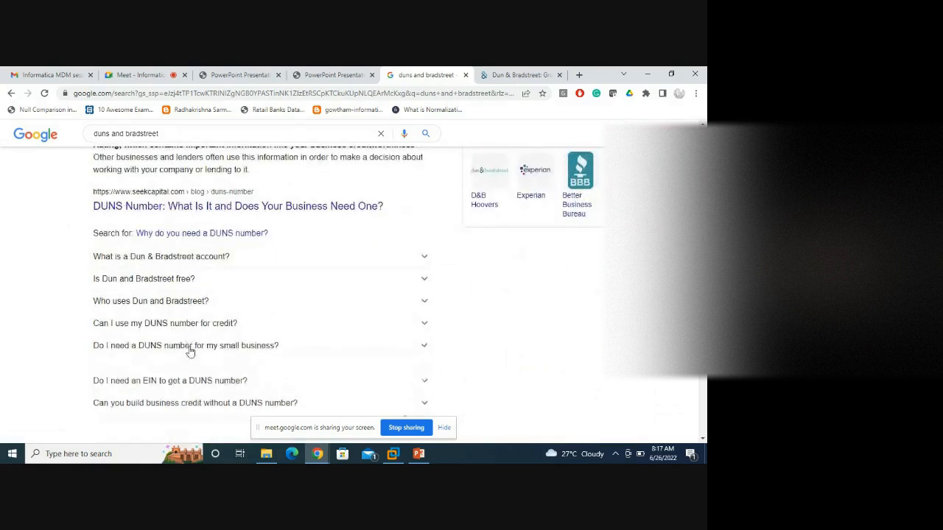
scroll(190, 351, "down", 1)
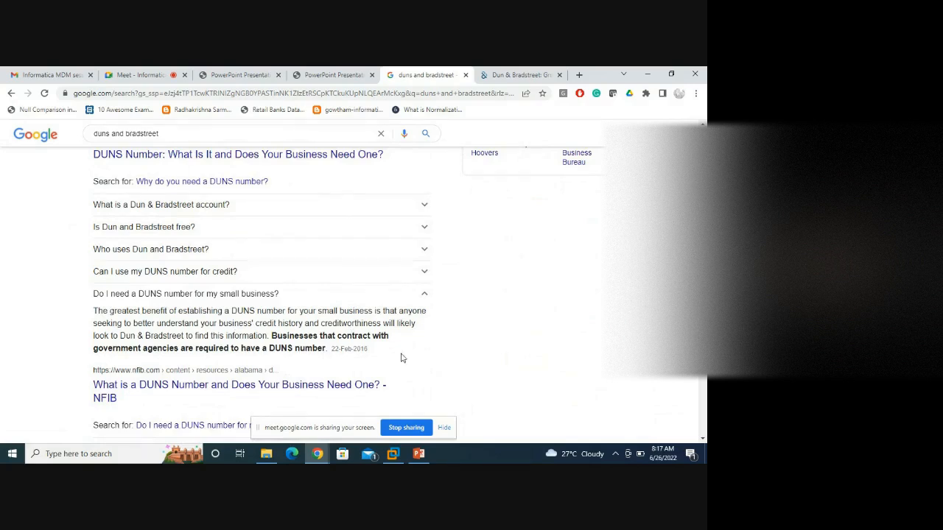
scroll(403, 360, "down", 5)
scroll(507, 388, "down", 1)
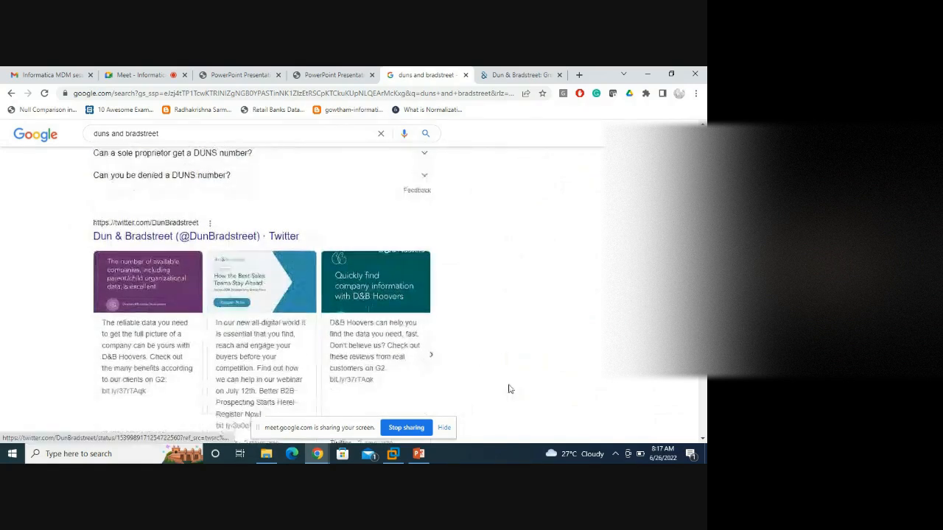
scroll(472, 368, "down", 5)
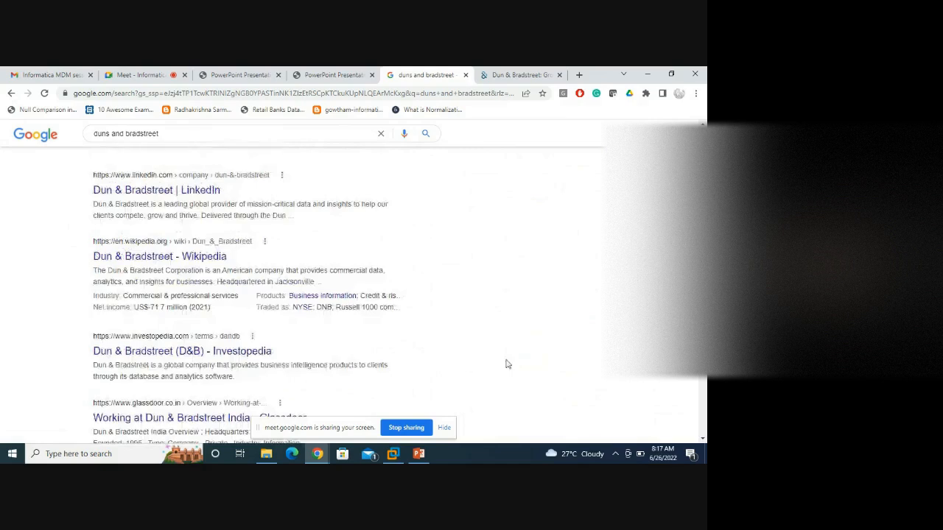
scroll(295, 295, "down", 1)
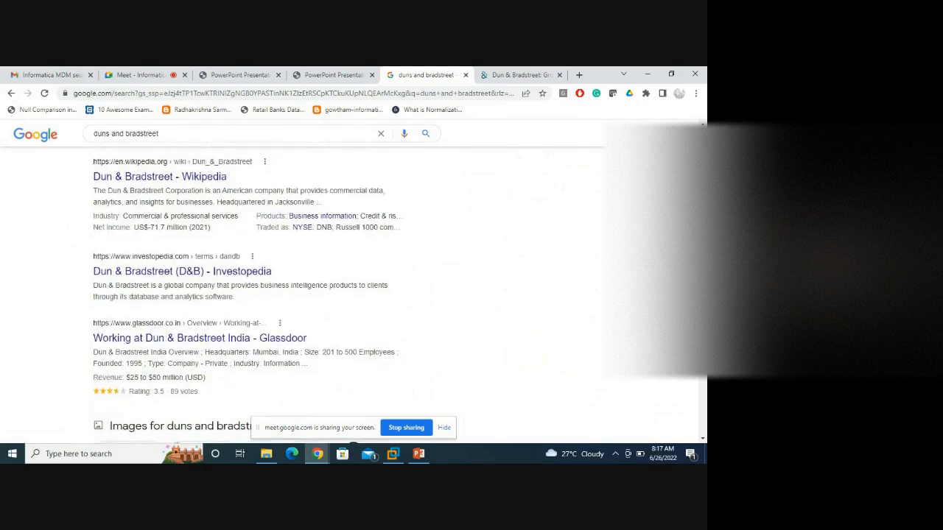
scroll(294, 295, "up", 10)
On the Dun & Bradstreet tab, go to D-U-N-S Number > Get a D-U-N-S Number and read its explanation.
left_click(520, 76)
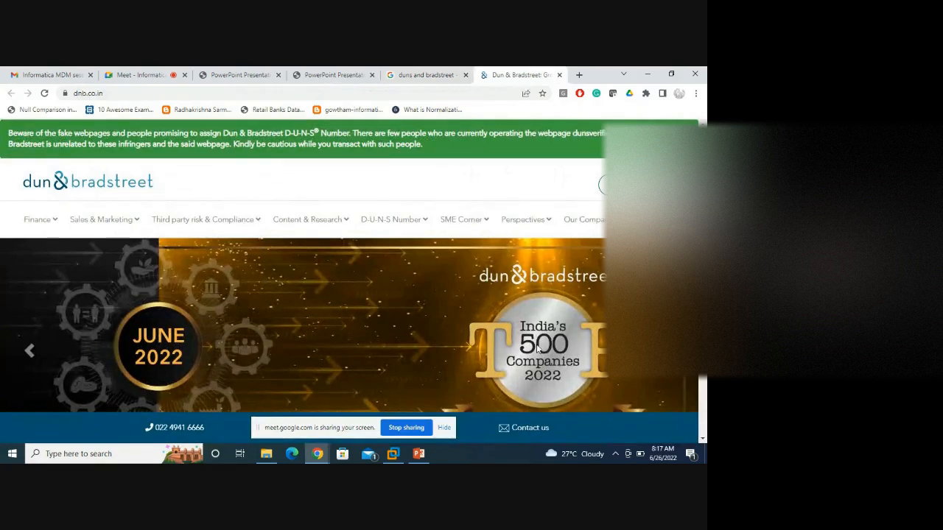
scroll(556, 274, "down", 2)
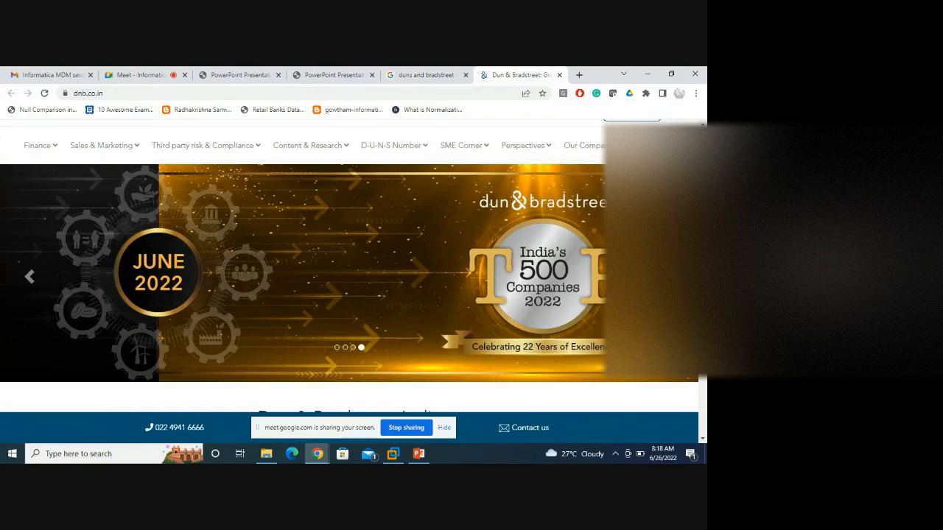
scroll(349, 272, "down", 5)
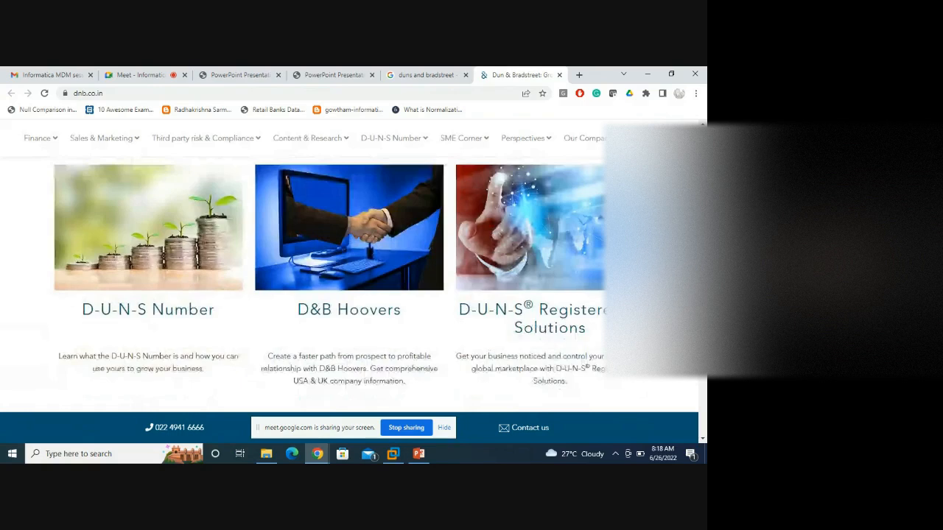
scroll(349, 280, "down", 1)
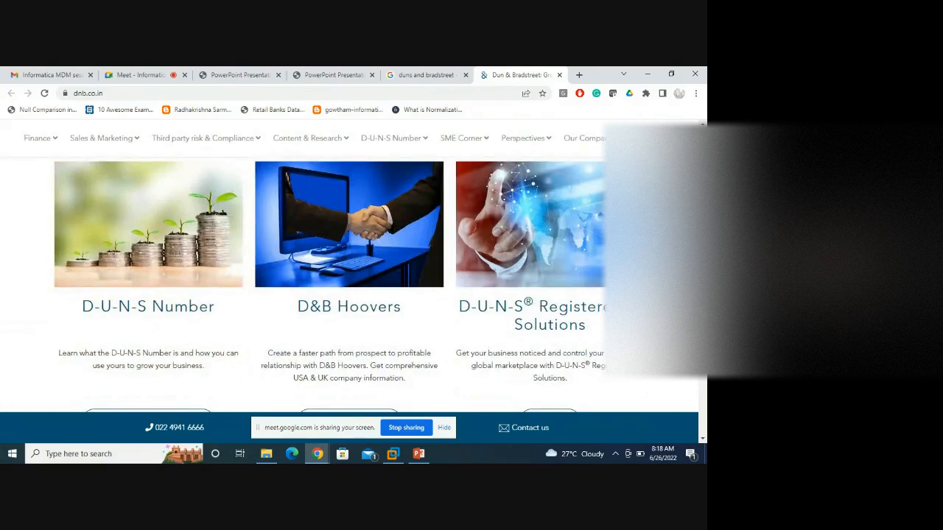
mouse_move(398, 143)
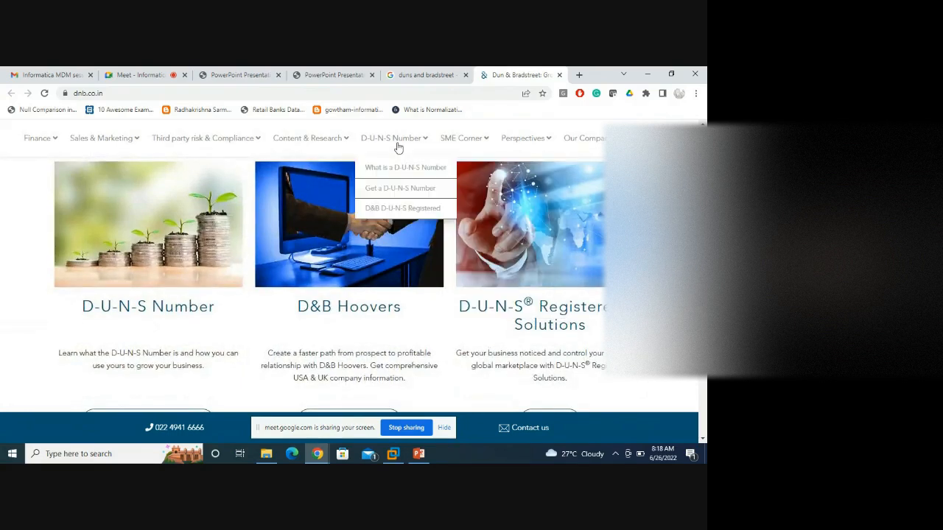
left_click(406, 189)
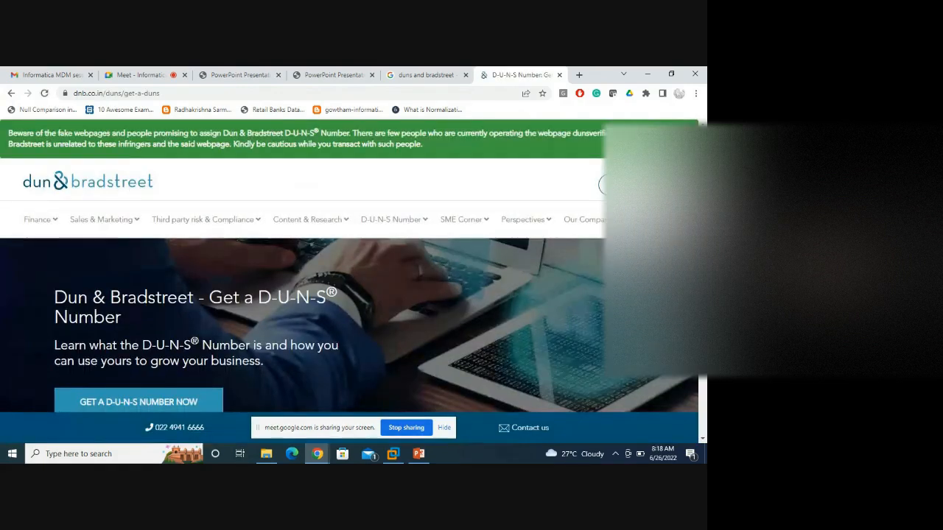
scroll(299, 228, "down", 5)
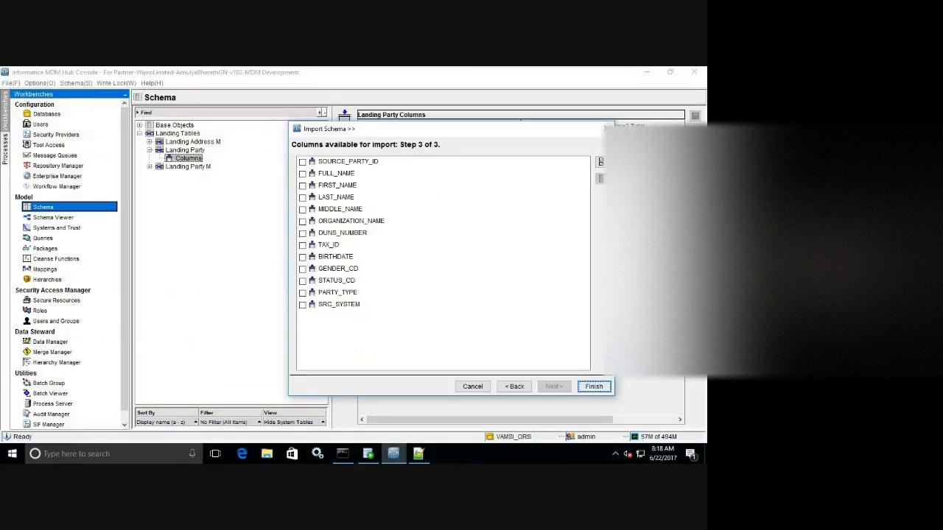
Select all thirteen Z_L_PARTY columns, finish the import, and save Landing Party.
left_click(600, 162)
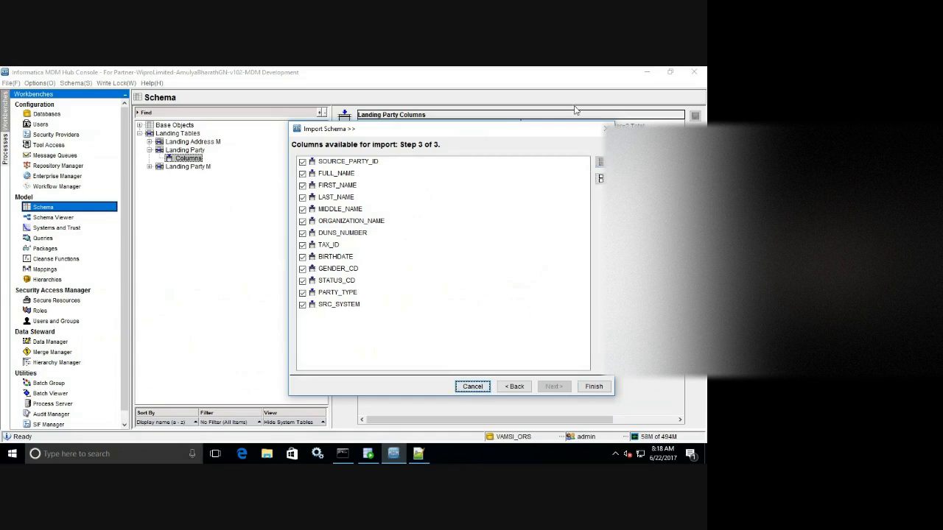
left_click(593, 386)
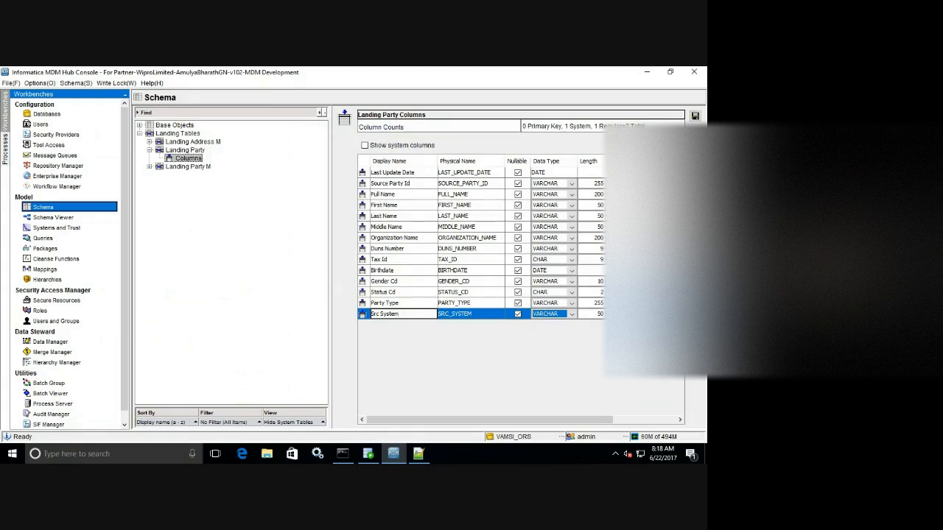
left_click(695, 116)
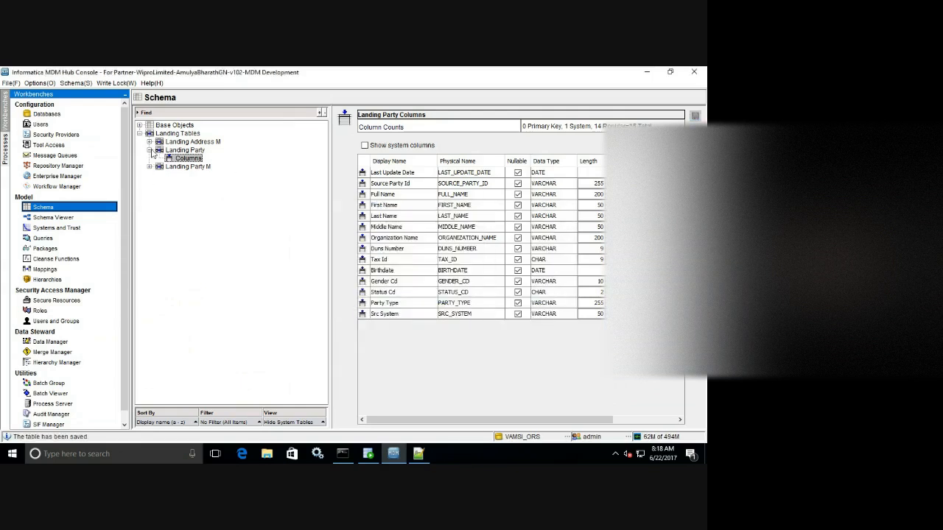
left_click(151, 152)
Add a new landing table with display name 'Landing Address'.
left_click(149, 150)
right_click(256, 194)
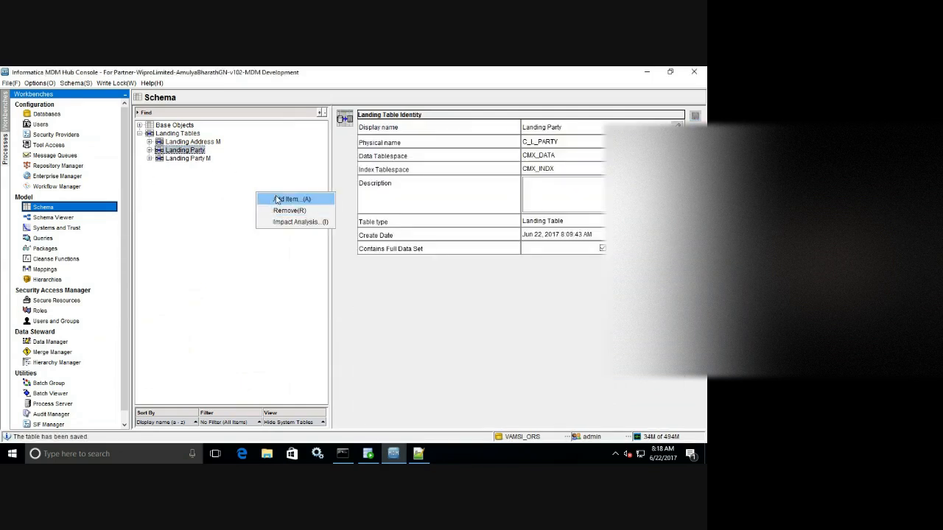
left_click(274, 197)
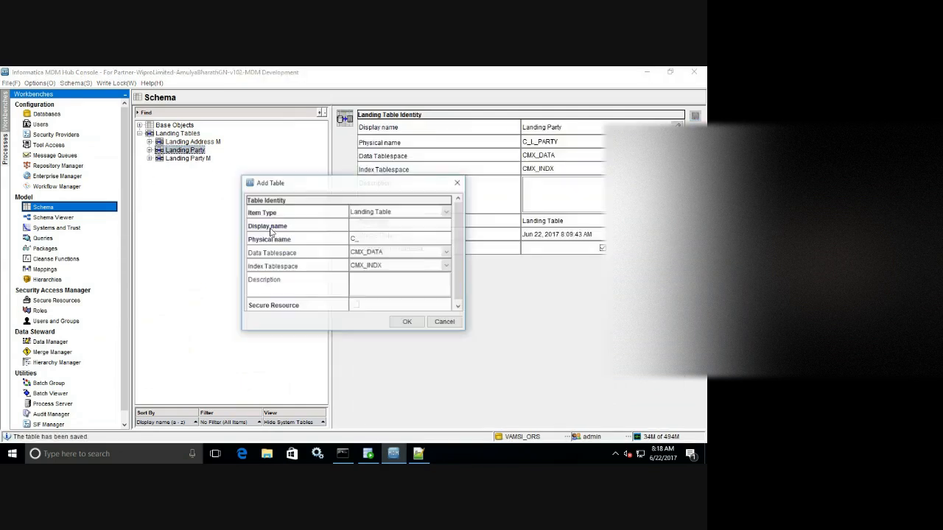
left_click(417, 454)
left_click(418, 454)
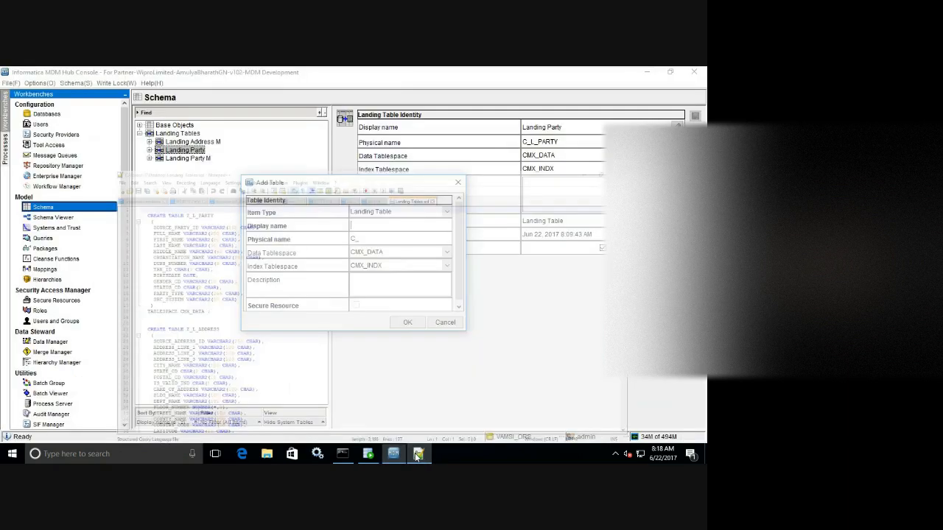
left_click(380, 227)
type("Landing Address")
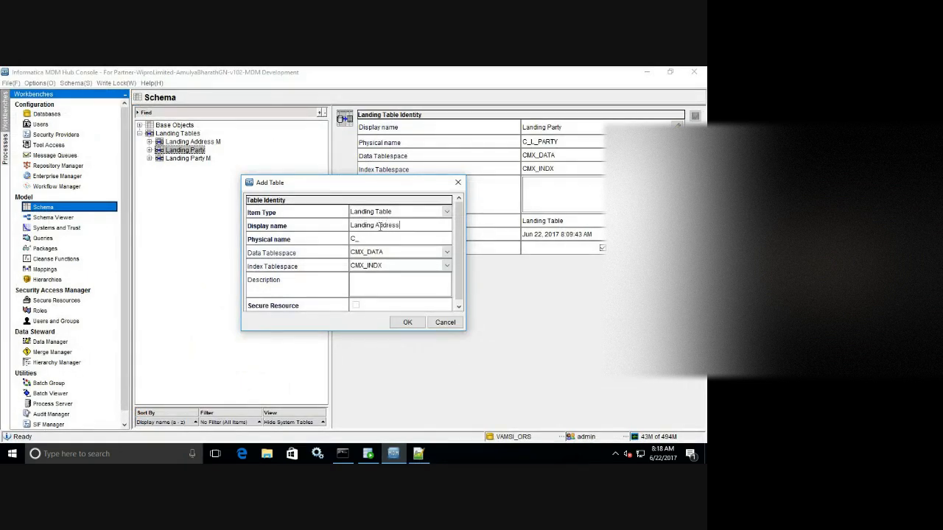
Shorten its physical name to C_L_ADDR after a name-in-use warning, and create the table.
left_click(374, 237)
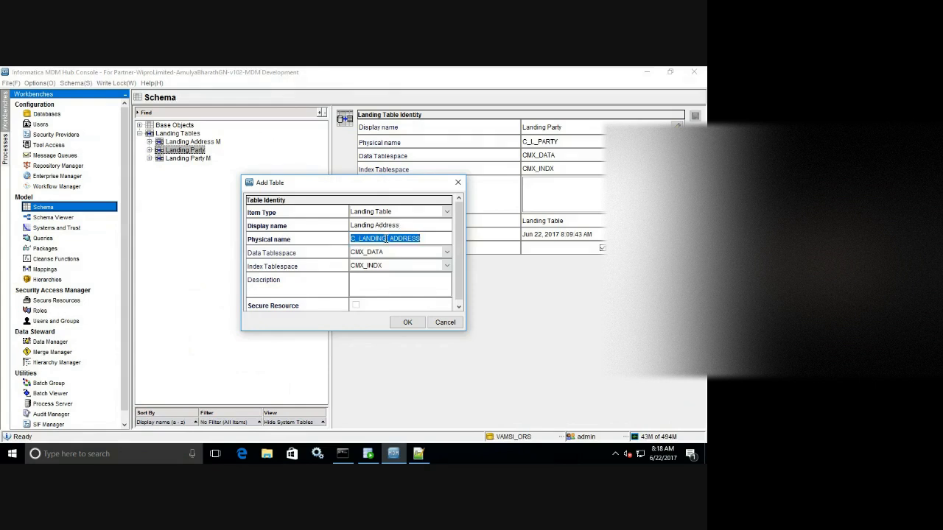
left_click(386, 239)
key("BackSpace")
key("BackSpace")
key("BackSpace")
key("BackSpace")
key("BackSpace")
key("BackSpace")
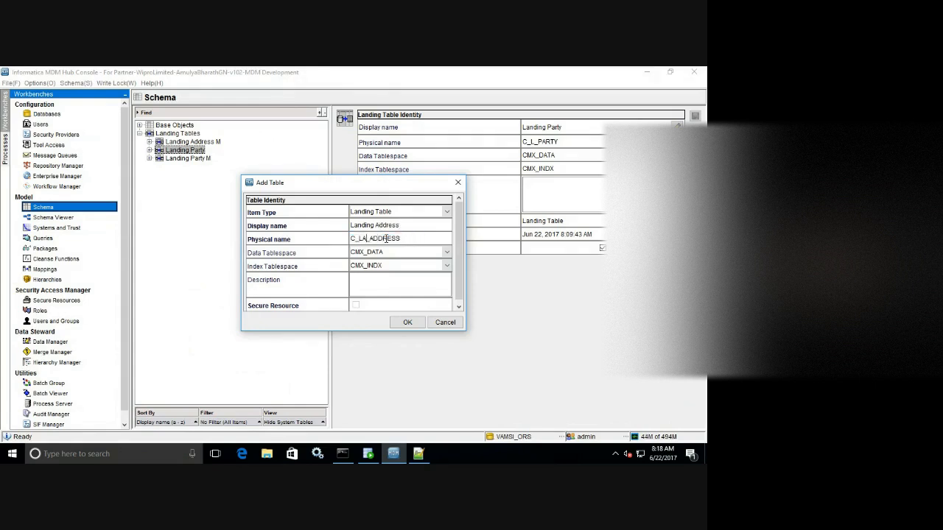
left_click(409, 323)
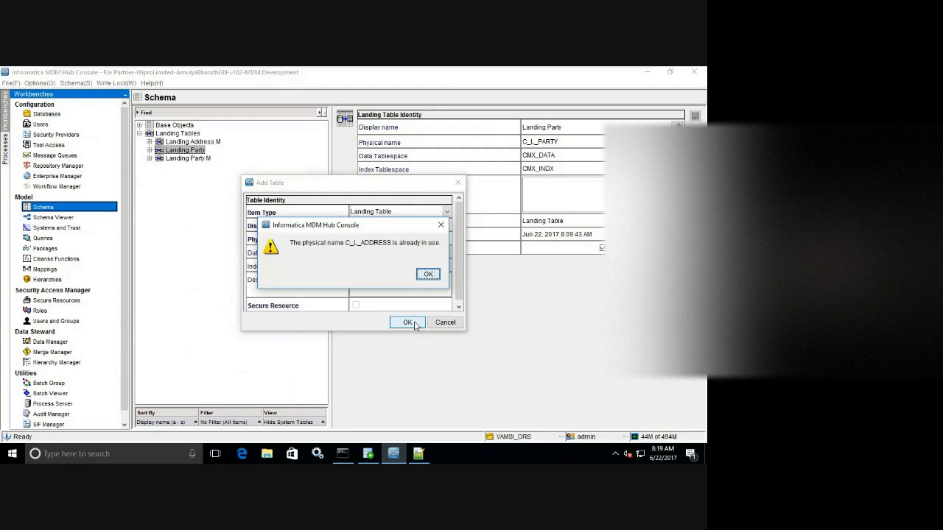
left_click(428, 274)
left_click(402, 238)
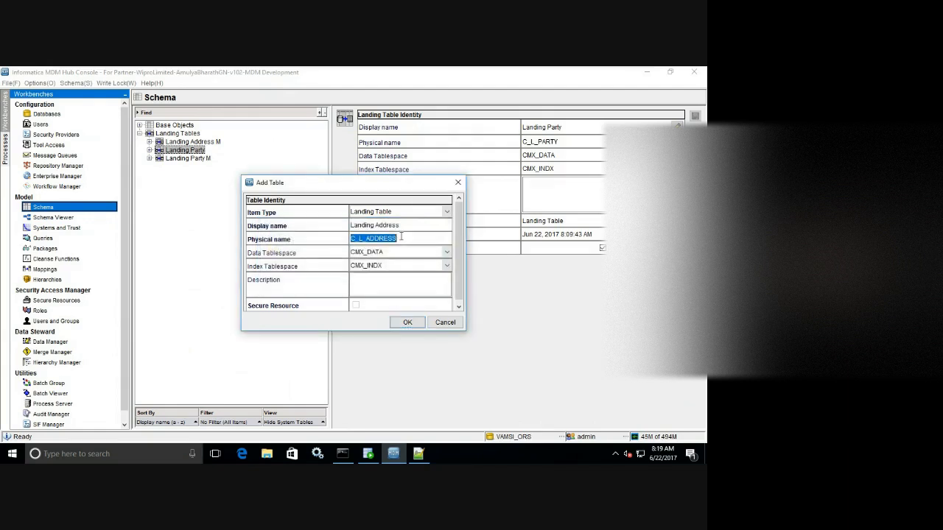
left_click(401, 237)
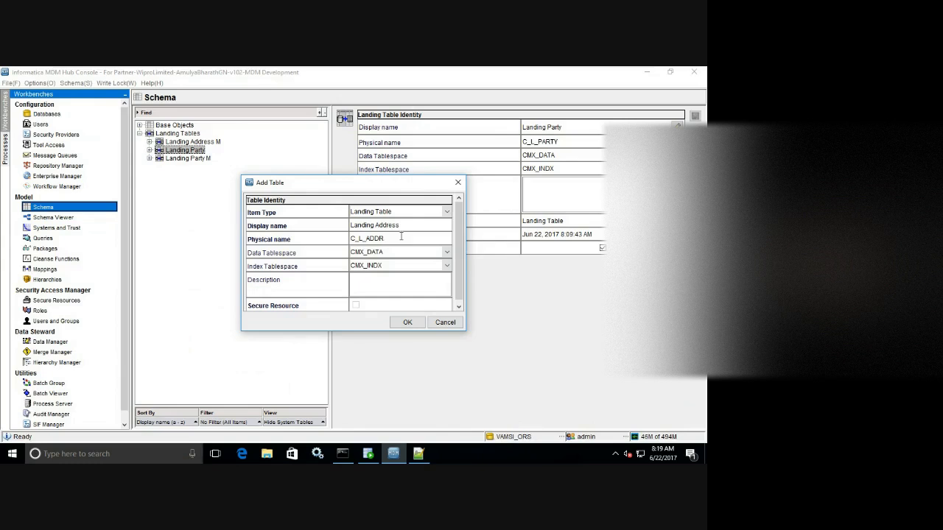
left_click(407, 321)
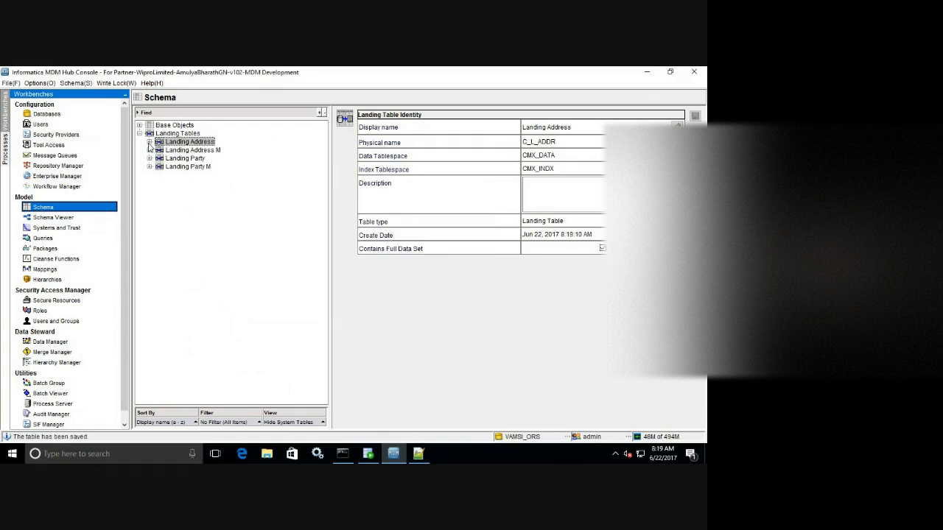
From Landing Address columns, start an import connecting to schema cmx_ors with its password.
left_click(149, 142)
left_click(184, 151)
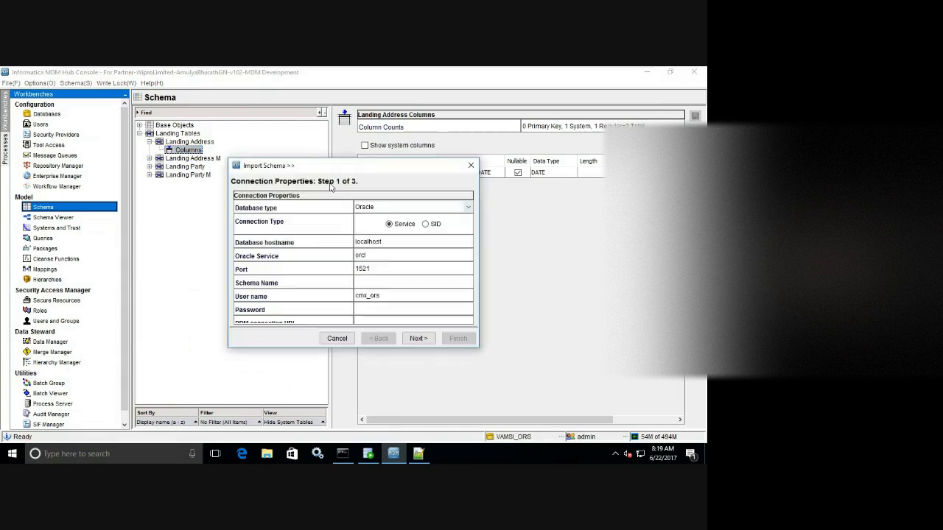
left_click(403, 285)
type("cmx_ors")
left_click(377, 311)
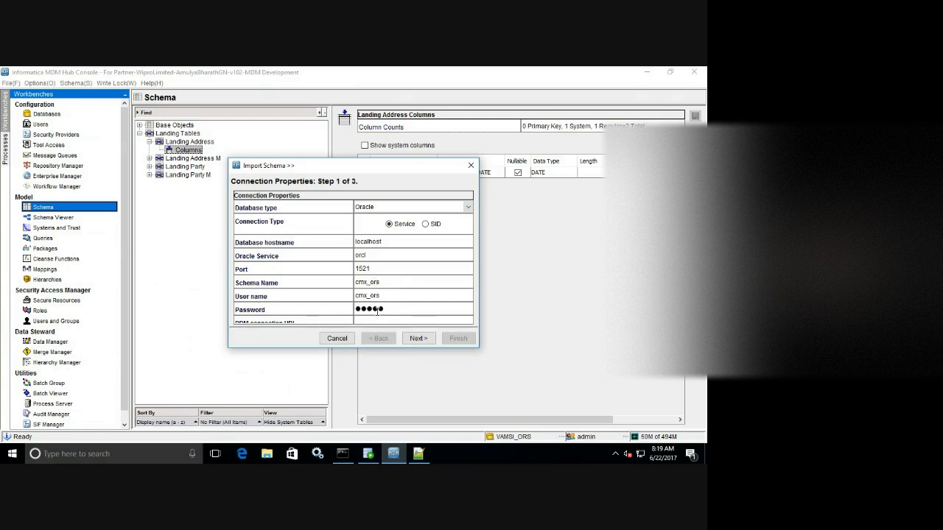
left_click(413, 340)
Choose Z_L_ADDRESS as the source table and advance to its column list.
left_click(415, 340)
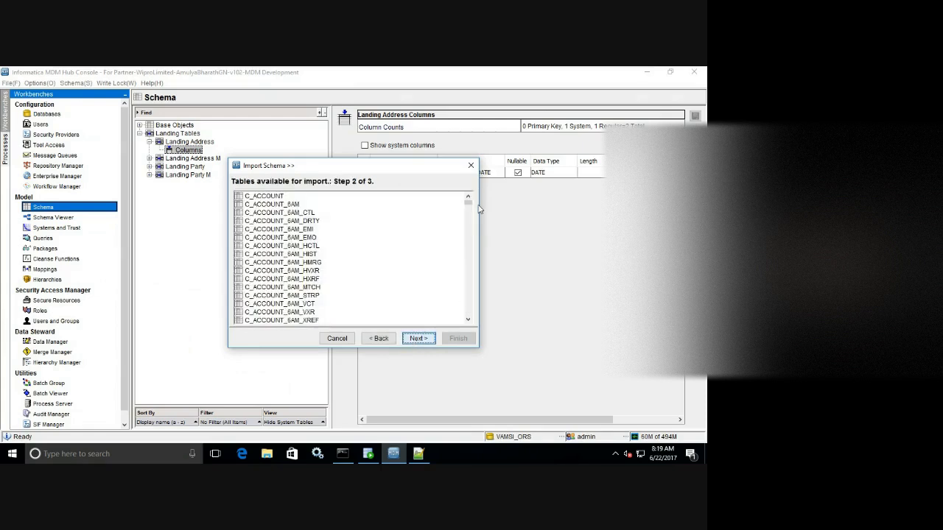
left_click_drag(468, 202, 474, 337)
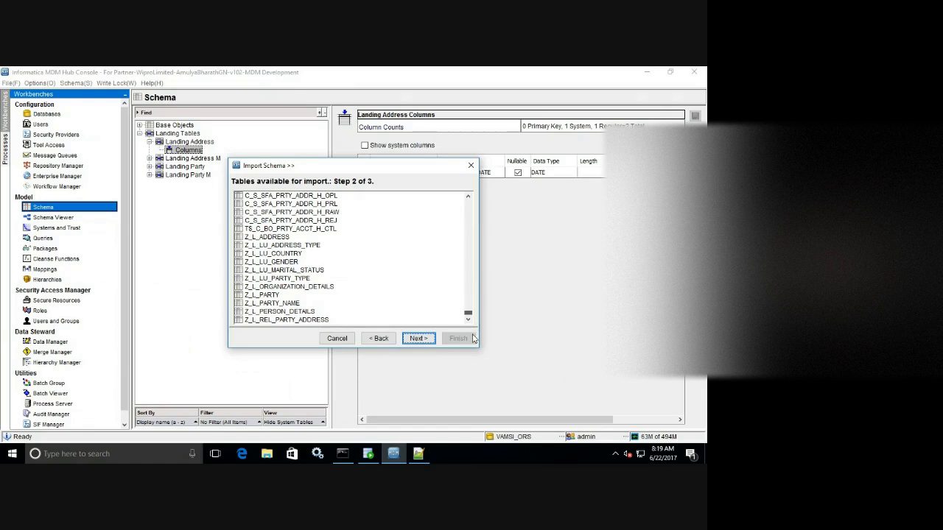
left_click(279, 237)
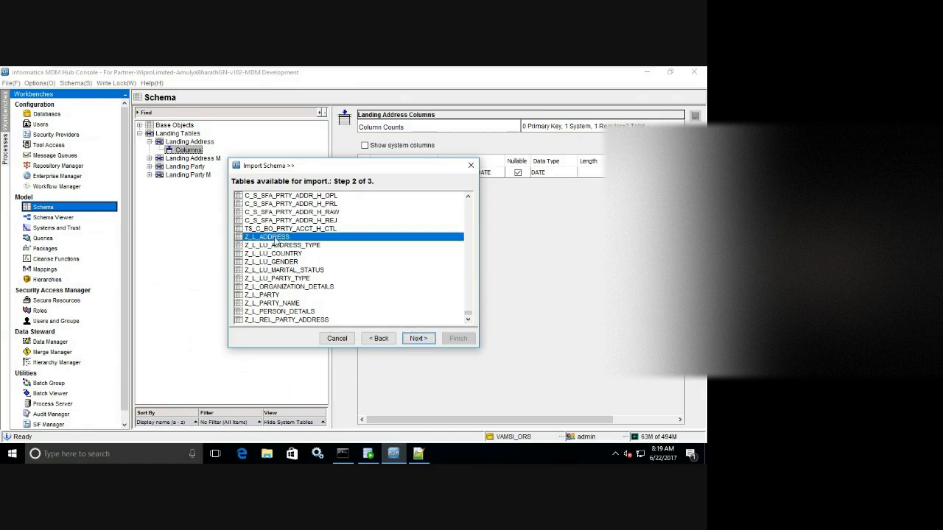
left_click(417, 339)
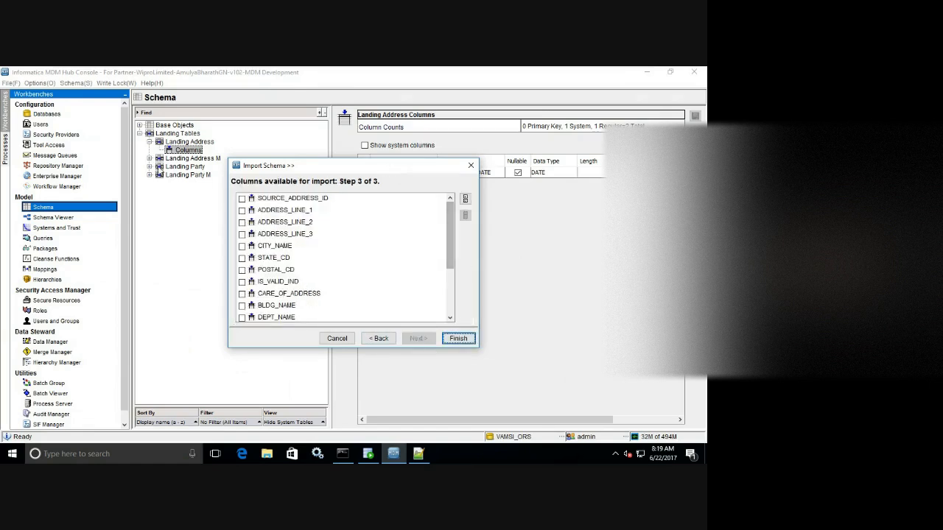
Select all Z_L_ADDRESS columns from SOURCE_ADDRESS_ID on, finish the import, and save Landing Address.
left_click_drag(229, 160, 101, 74)
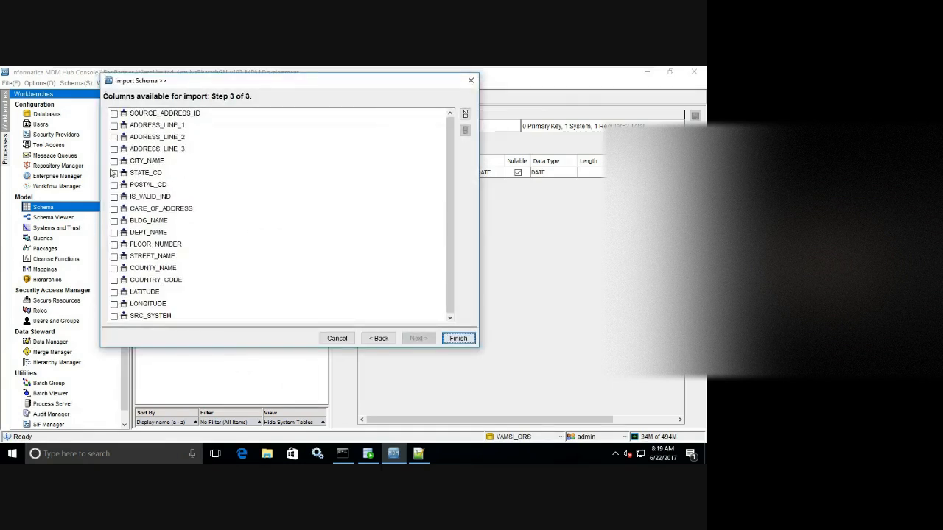
left_click(166, 115)
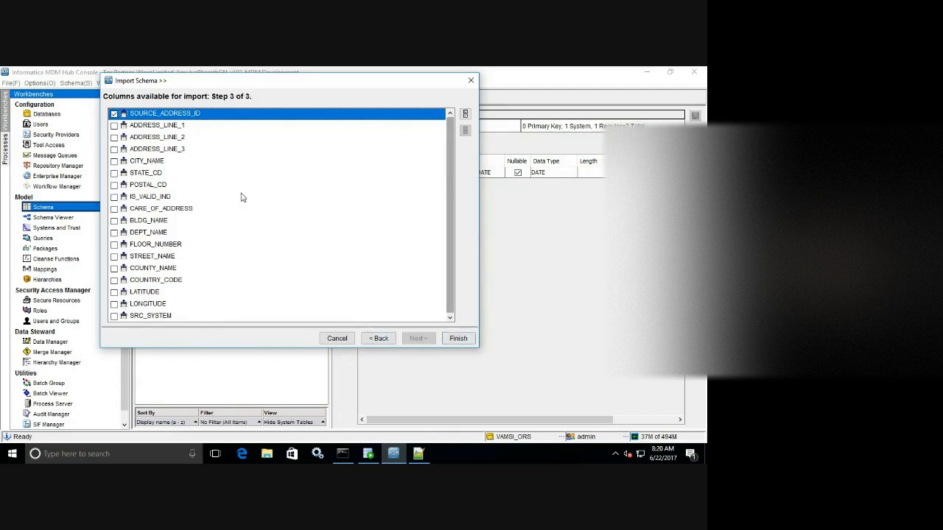
left_click(465, 113)
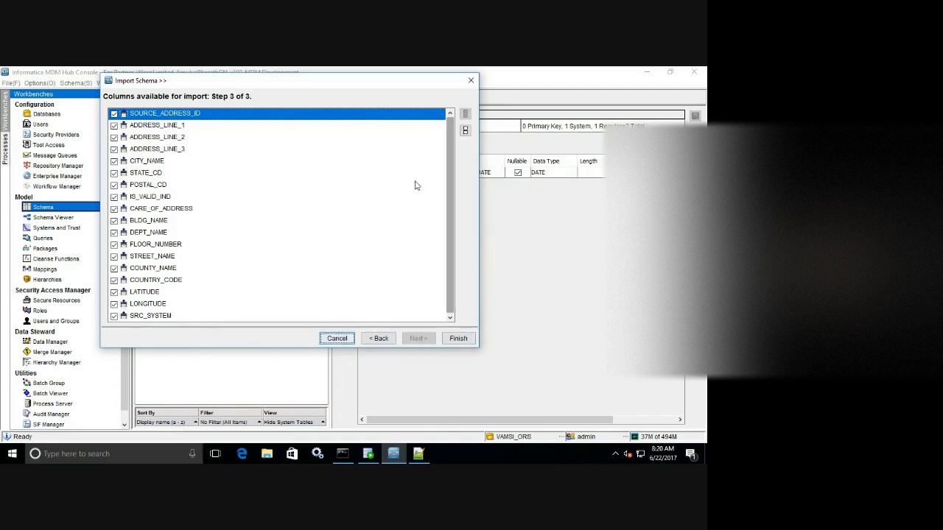
left_click(458, 338)
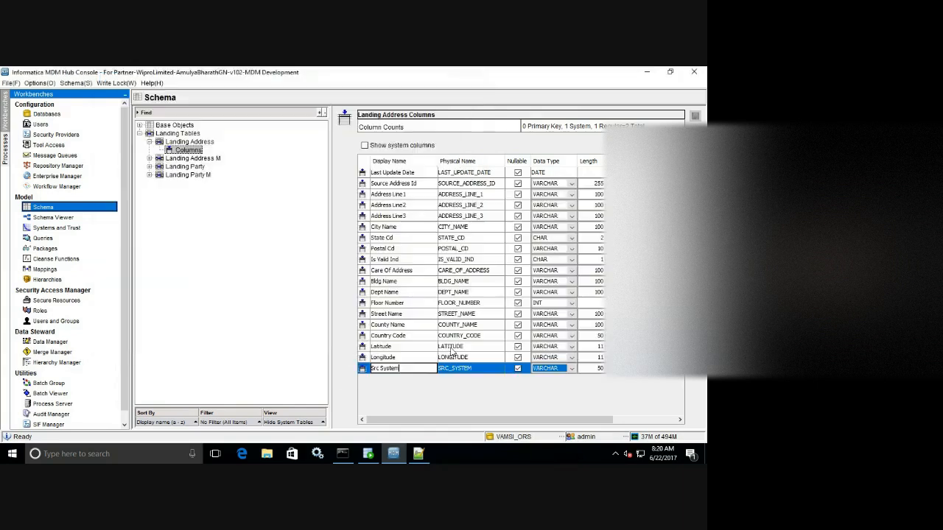
left_click(695, 115)
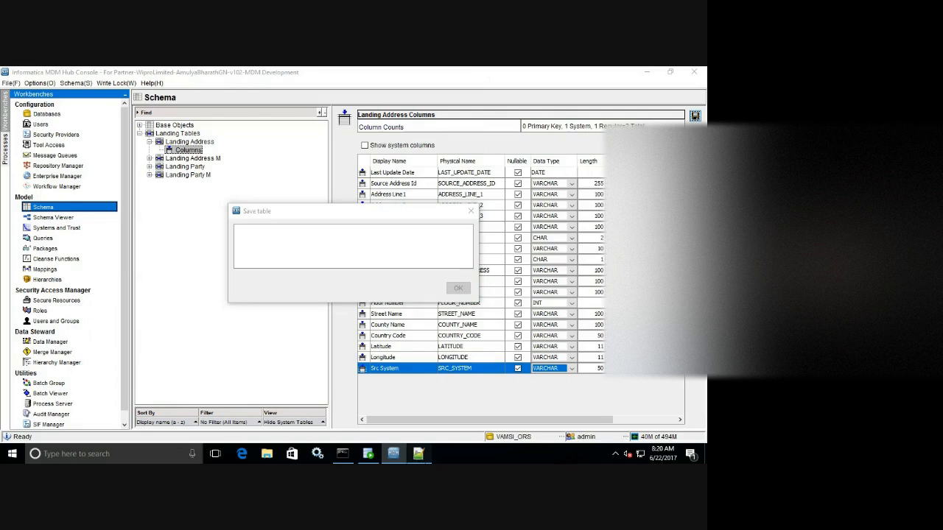
left_click(422, 456)
left_click(426, 458)
left_click(420, 456)
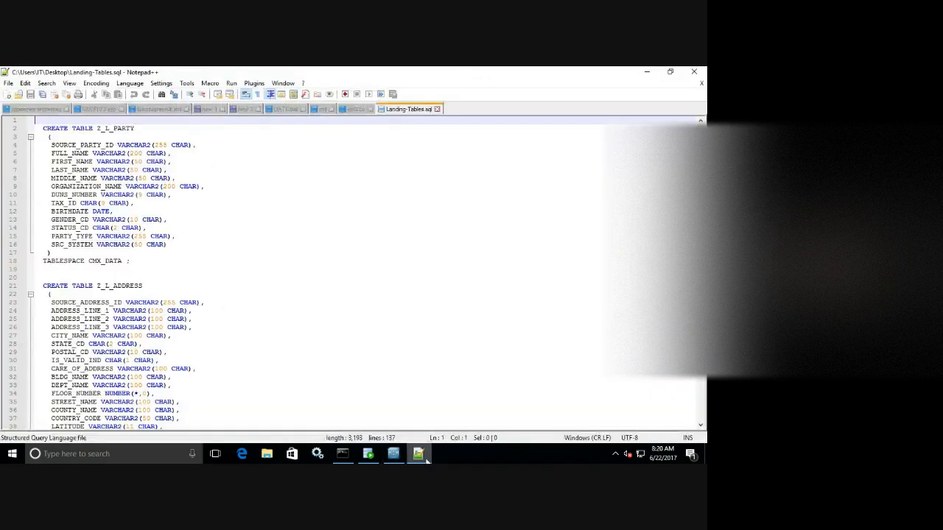
scroll(320, 310, "down", 1)
right_click(420, 454)
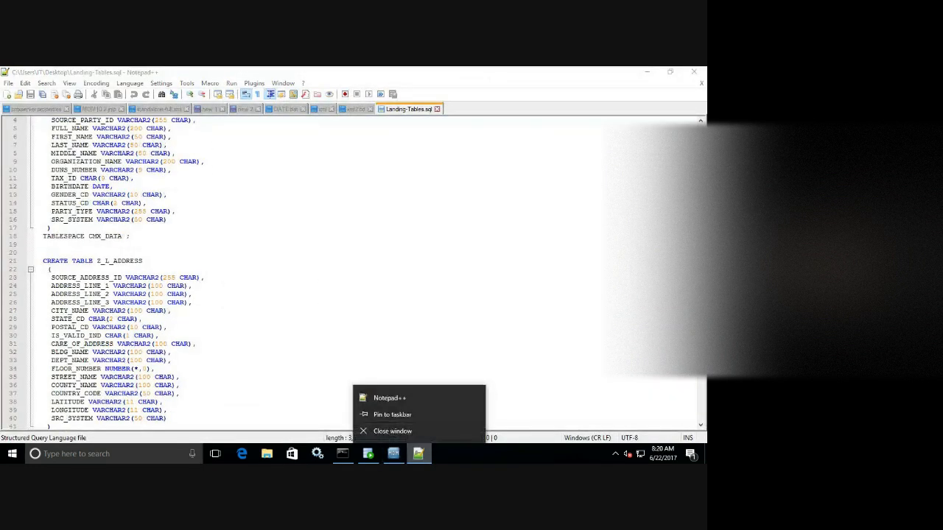
key("Escape")
scroll(320, 310, "down", 2)
scroll(320, 310, "down", 7)
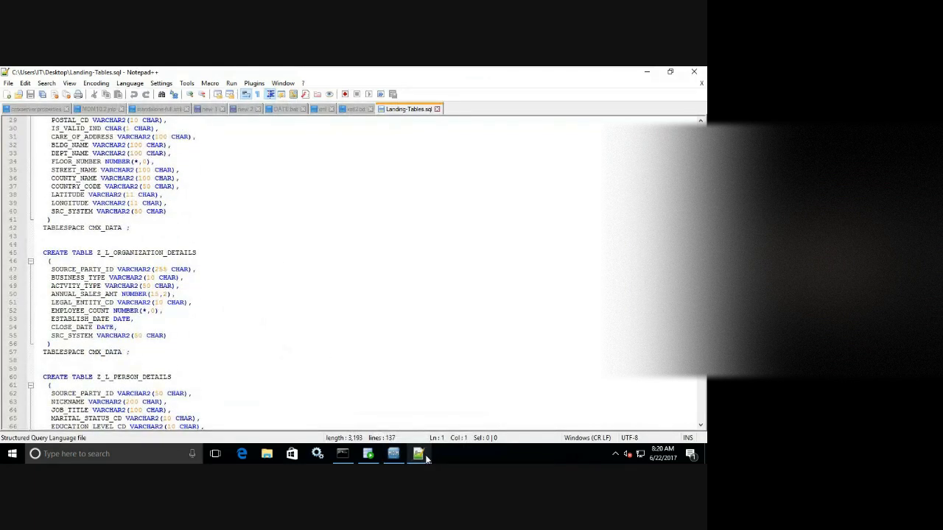
left_click(393, 454)
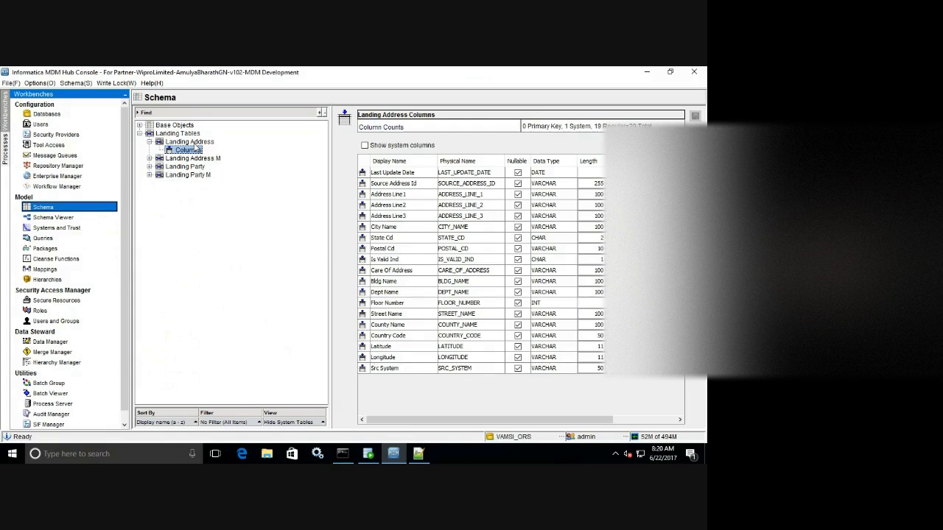
Create landing table 'Landing Organization Details', shortening its physical name to C_L_ORG_DETAILS.
left_click(193, 142)
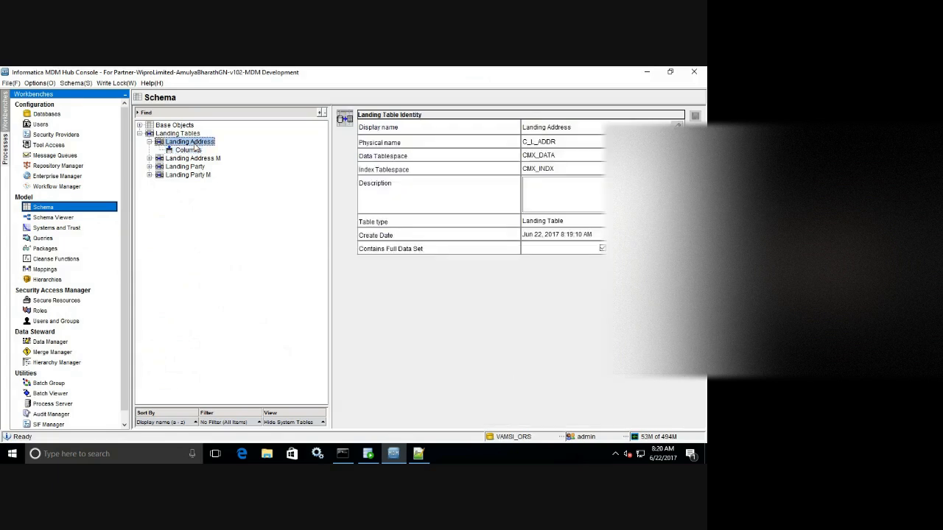
right_click(211, 207)
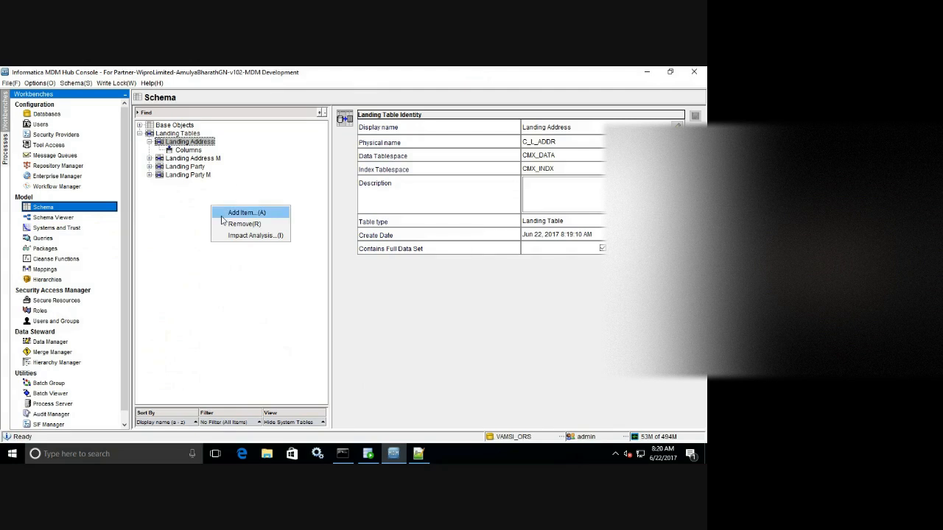
left_click(222, 216)
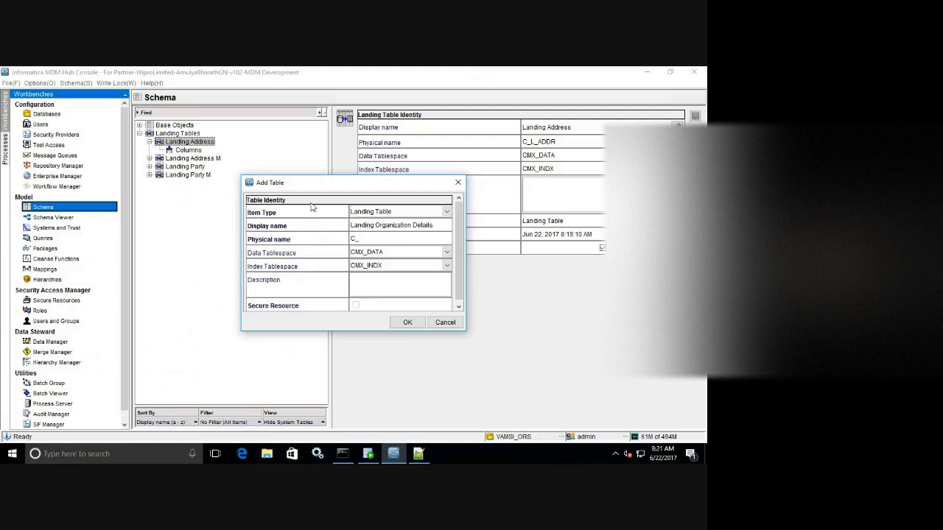
left_click(375, 240)
left_click(375, 240)
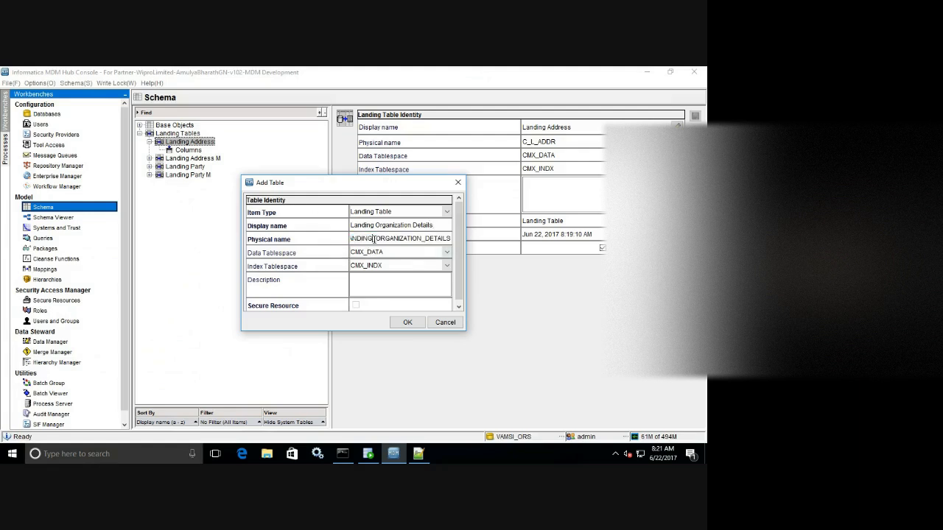
key("BackSpace")
key("BackSpace")
key("BackSpace")
key("BackSpace")
key("BackSpace")
key("BackSpace")
key("BackSpace")
type("C_L")
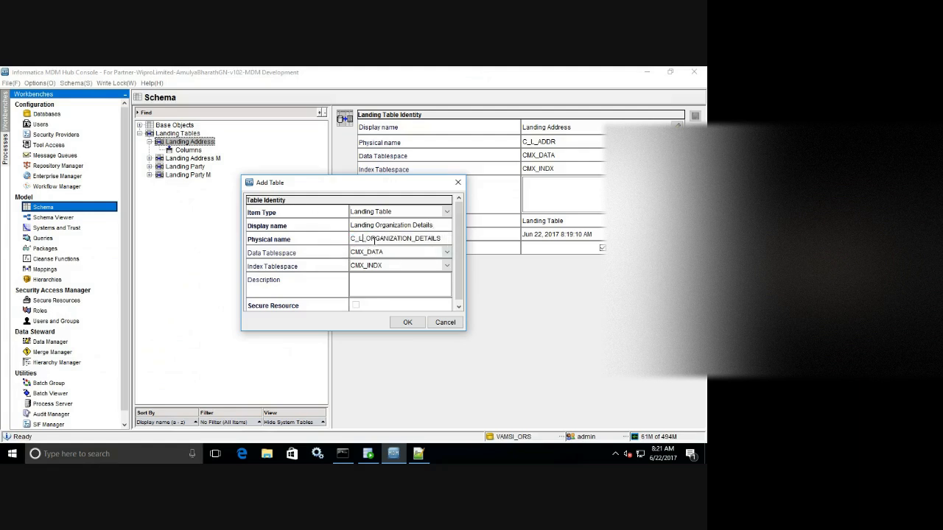
left_click(412, 240)
key("BackSpace")
key("BackSpace")
key("BackSpace")
key("BackSpace")
key("BackSpace")
key("BackSpace")
key("BackSpace")
key("BackSpace")
key("BackSpace")
left_click(404, 323)
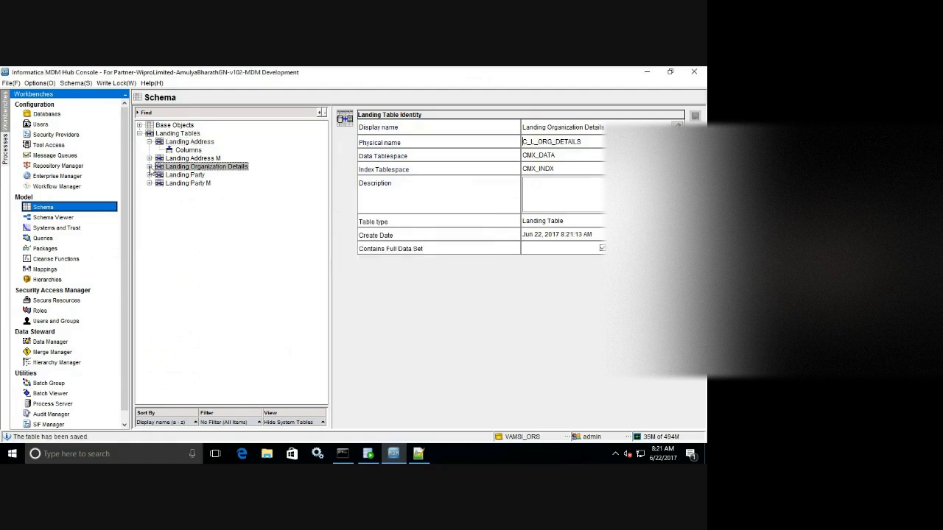
left_click(150, 167)
Start a column import for Landing Organization Details, connecting to schema cmx_ors with its password.
left_click(183, 175)
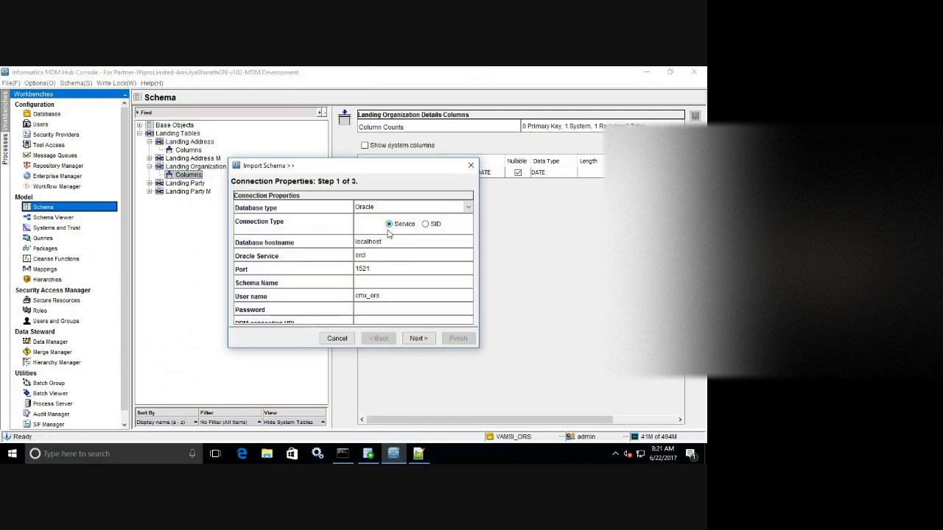
left_click(372, 283)
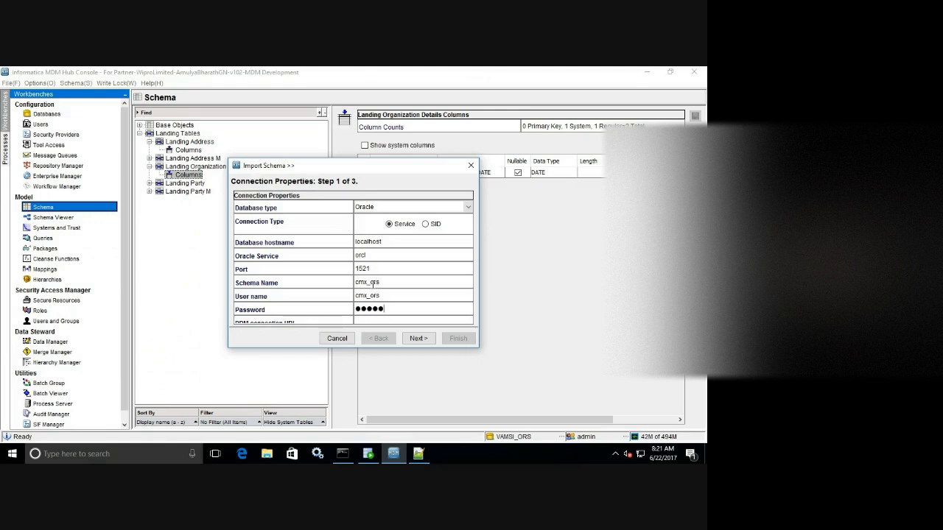
left_click(415, 339)
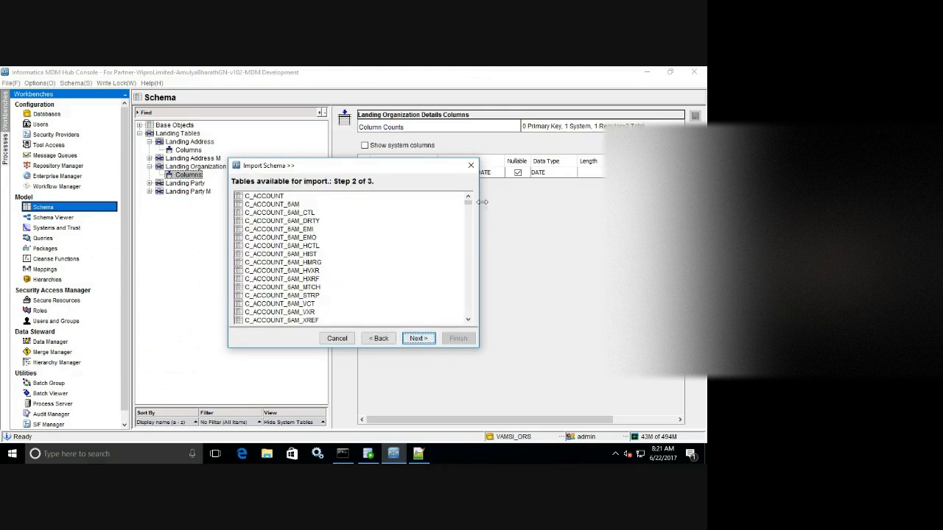
Pick Z_L_ORGANIZATION_DETAILS, select all its columns including SRC_SYSTEM, and finish the import.
left_click_drag(468, 203, 464, 326)
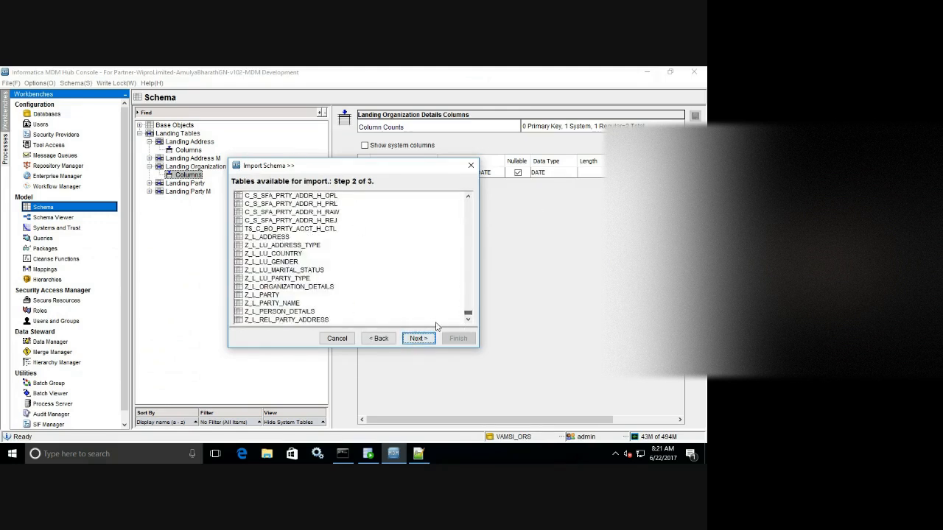
left_click(320, 287)
left_click(417, 339)
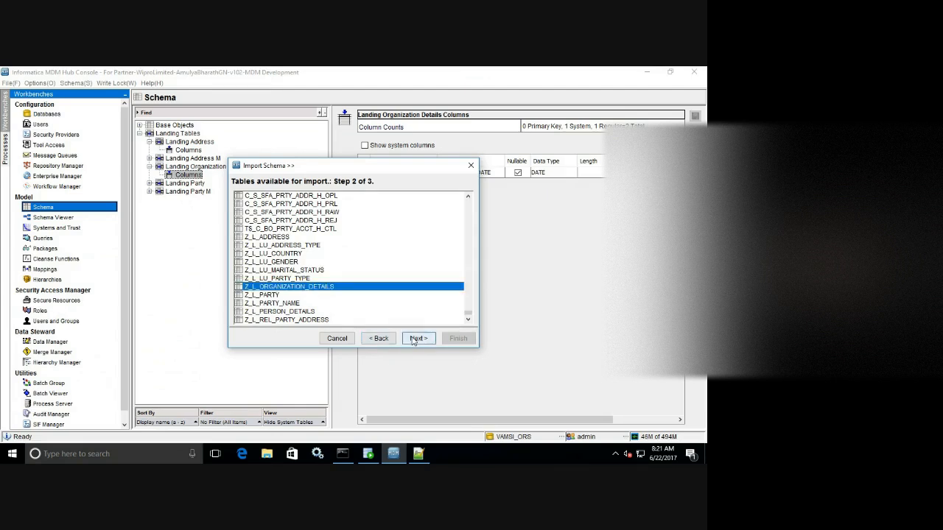
left_click(465, 198)
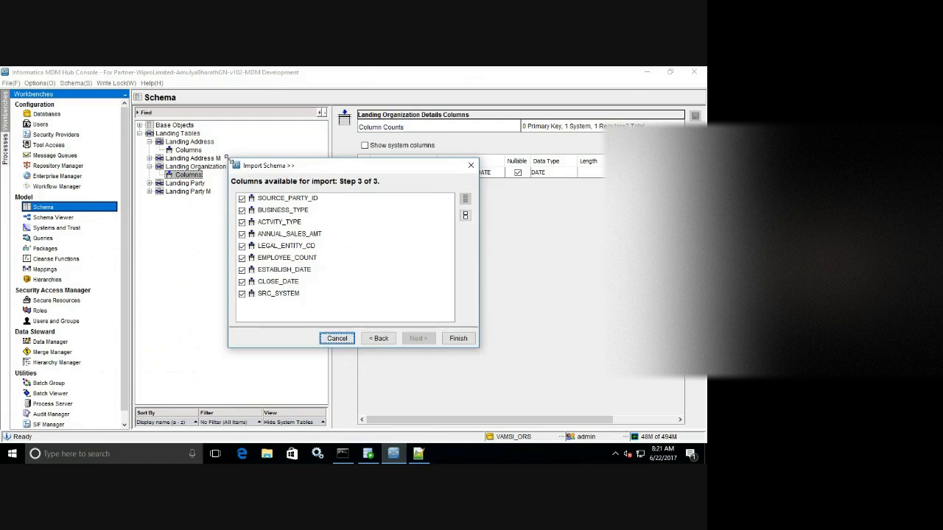
left_click_drag(225, 156, 202, 123)
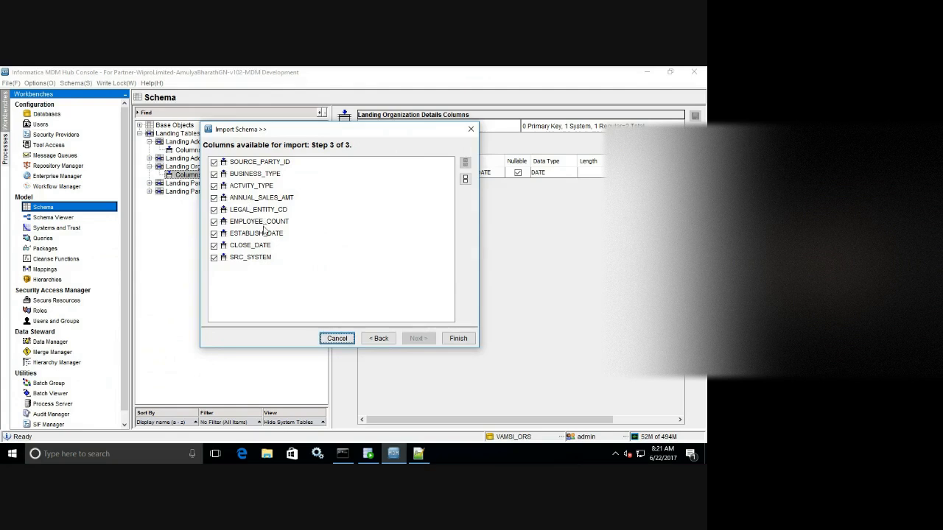
left_click(214, 257)
left_click(454, 338)
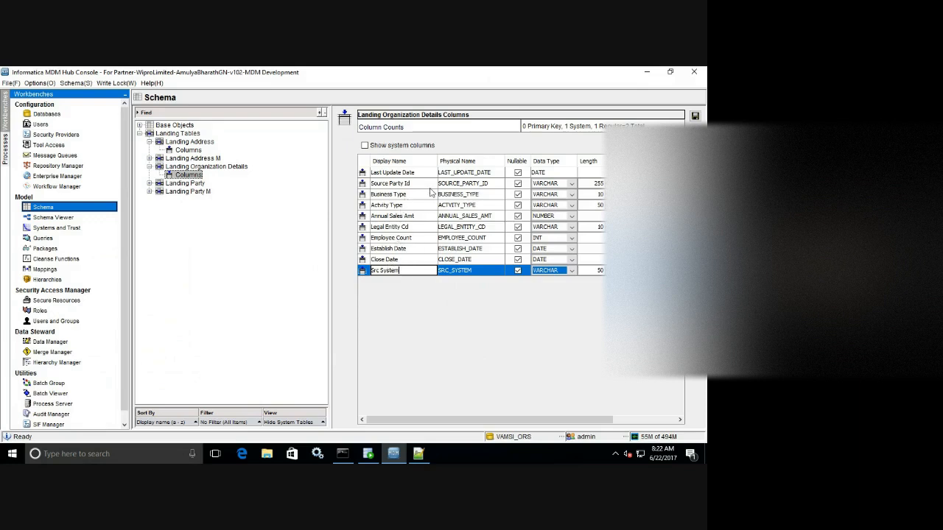
Rename the Source Party Id column to Source Org Id with physical name SOURCE_ORG_ID.
left_click(473, 187)
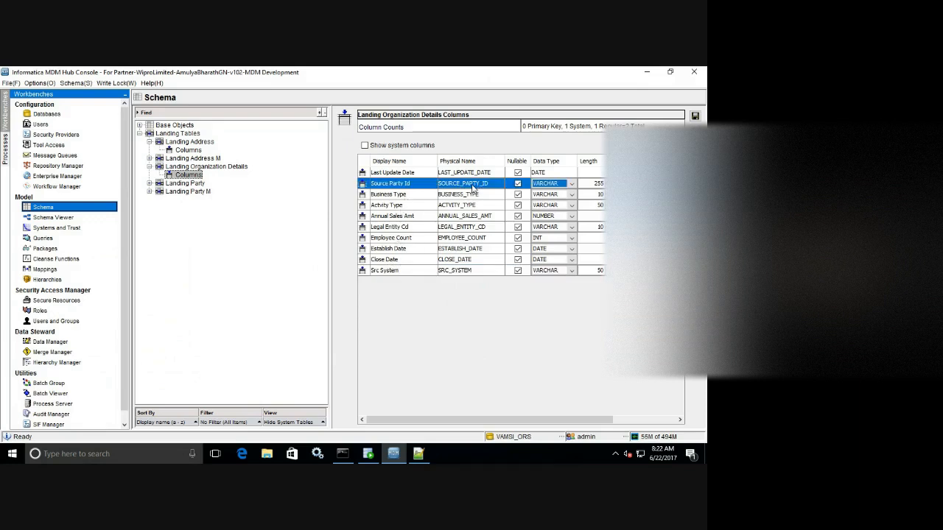
left_click(474, 189)
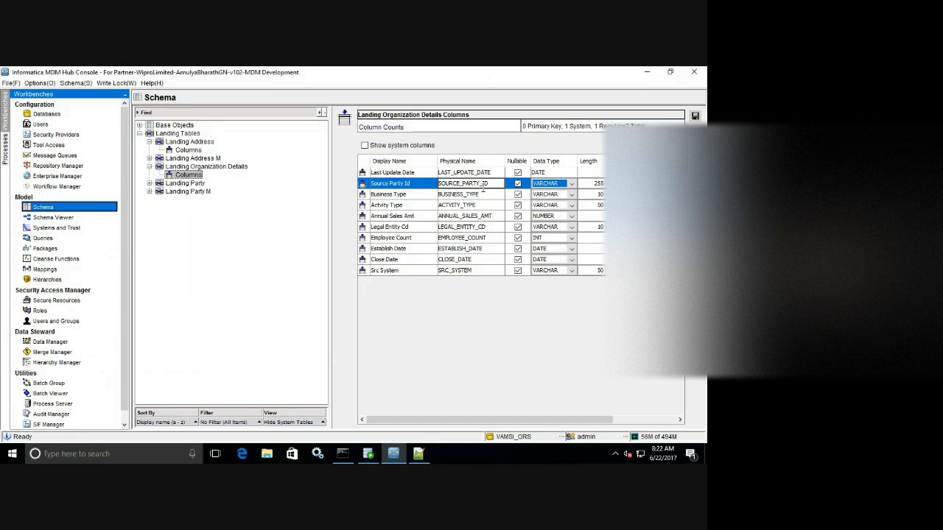
key("BackSpace")
key("BackSpace")
key("BackSpace")
key("BackSpace")
type("ORG")
left_click(404, 184)
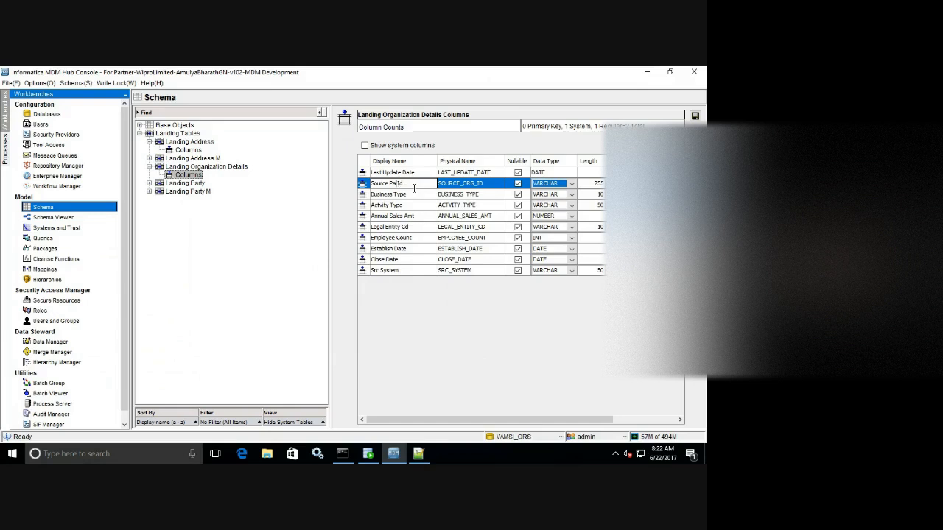
key("BackSpace")
key("BackSpace")
left_click(396, 251)
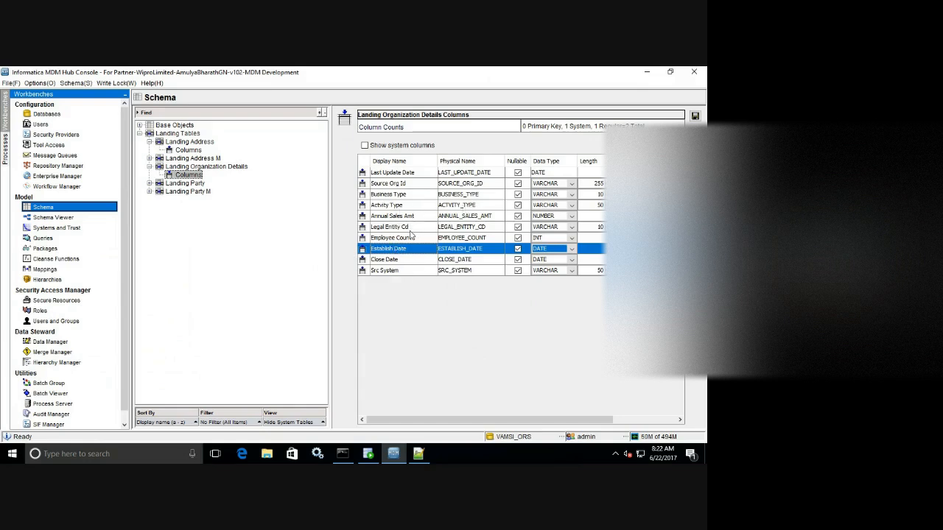
Insert a Party FK column of length 255 below Source Org Id and save the table.
left_click(398, 184)
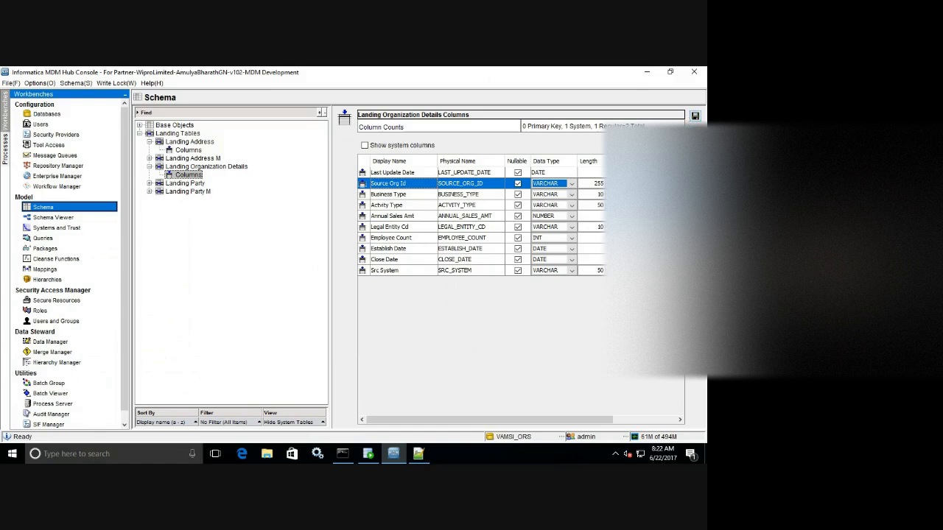
left_click(695, 135)
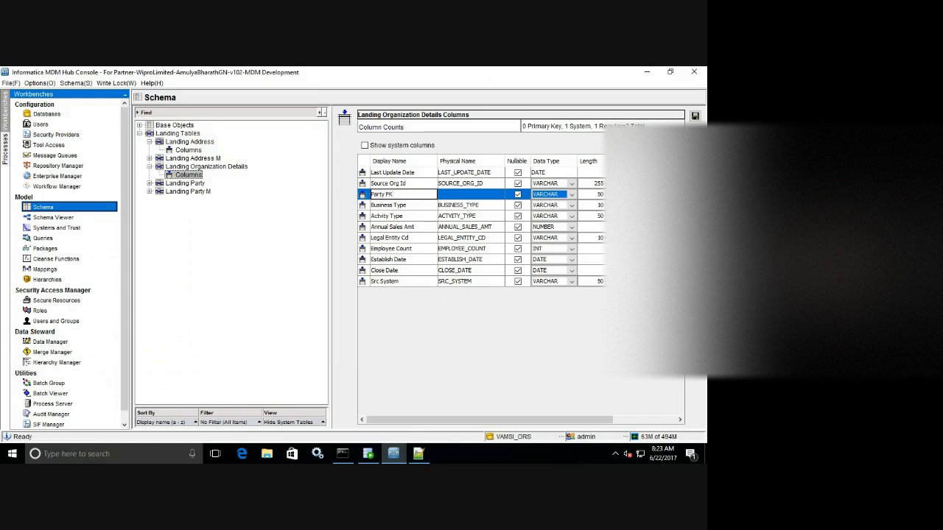
left_click(598, 194)
type("255")
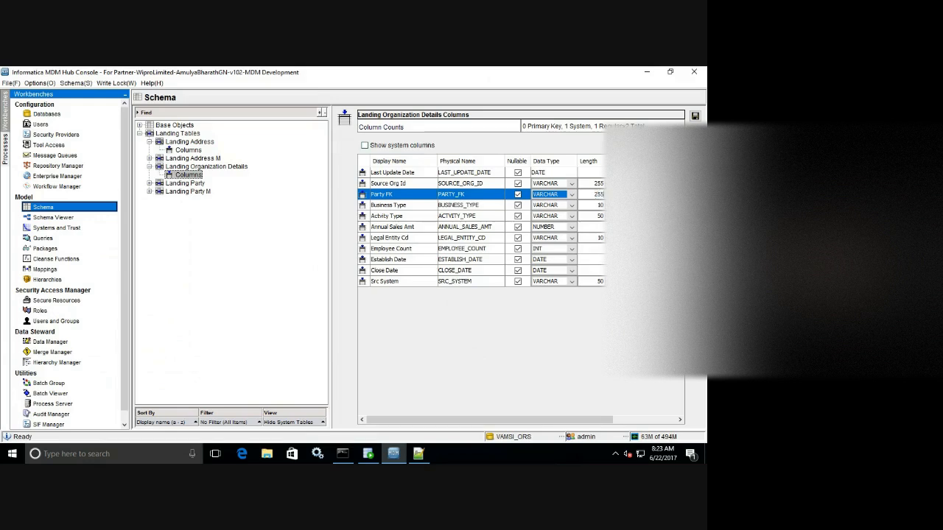
left_click(695, 115)
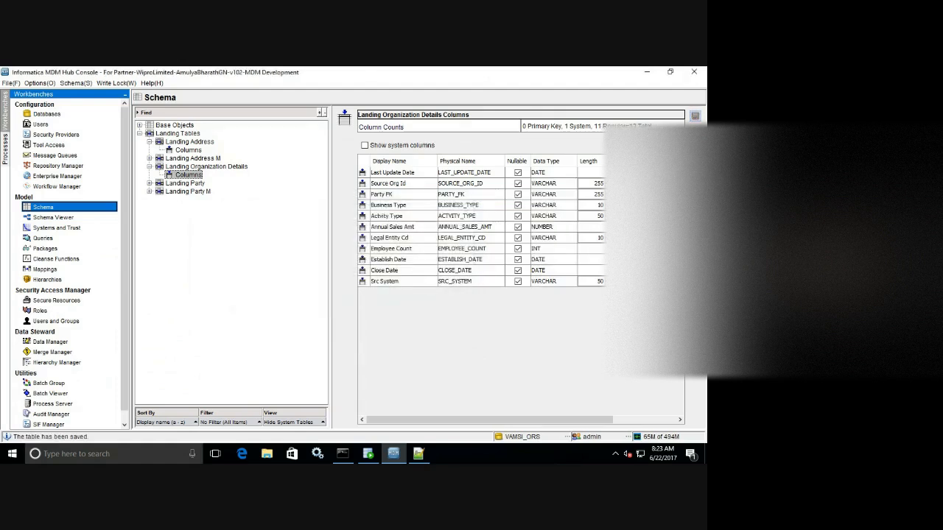
left_click(223, 168)
Start a new landing table, then view the Z_L_PERSON_DETAILS definition in Landing-Tables.sql.
right_click(231, 193)
left_click(255, 199)
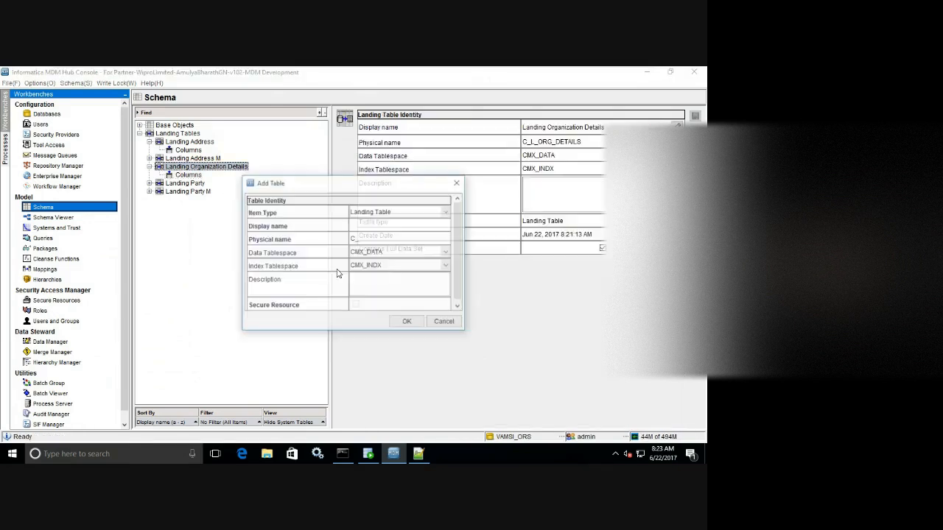
left_click(425, 456)
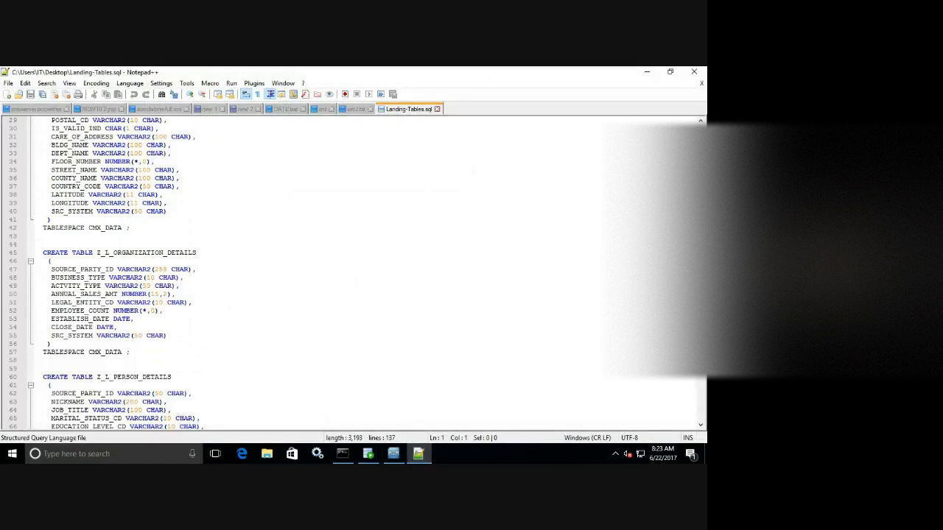
scroll(354, 273, "down", 3)
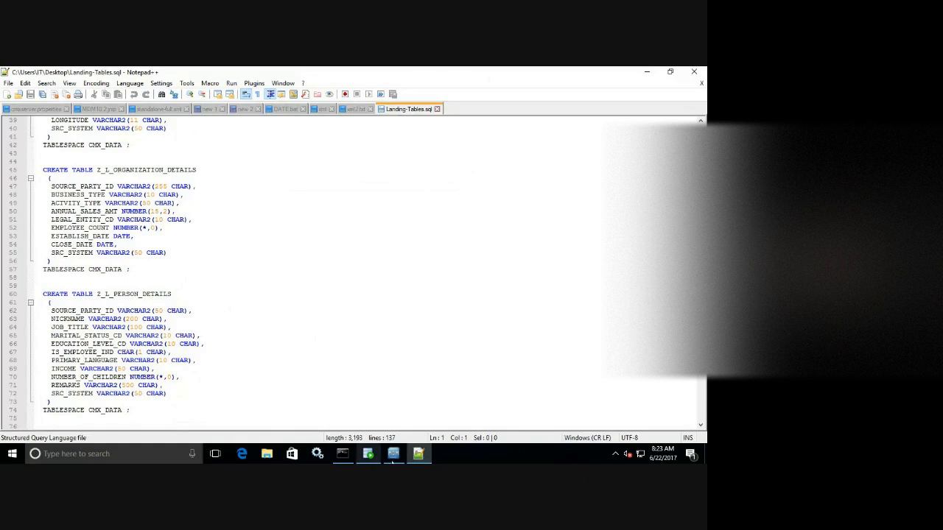
Enter 'Landing Person Details' as the new landing table's display name.
mouse_move(397, 461)
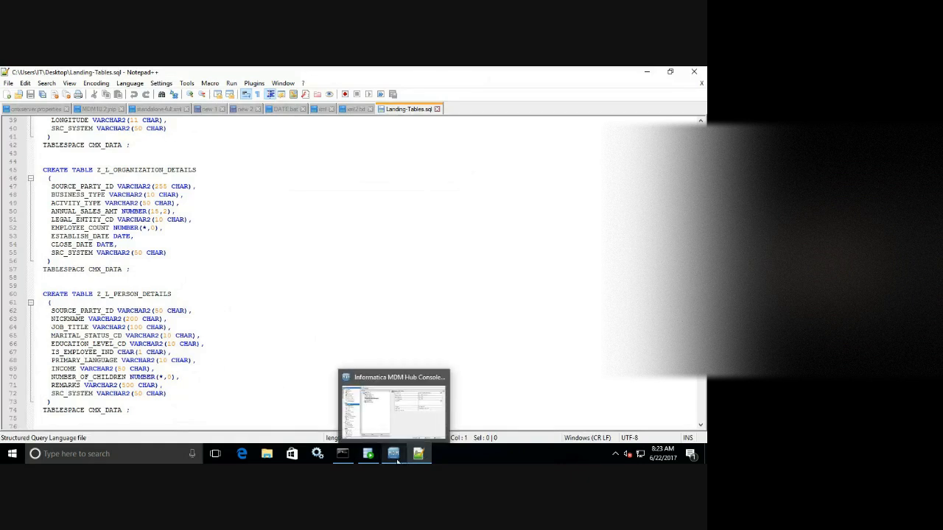
left_click(396, 456)
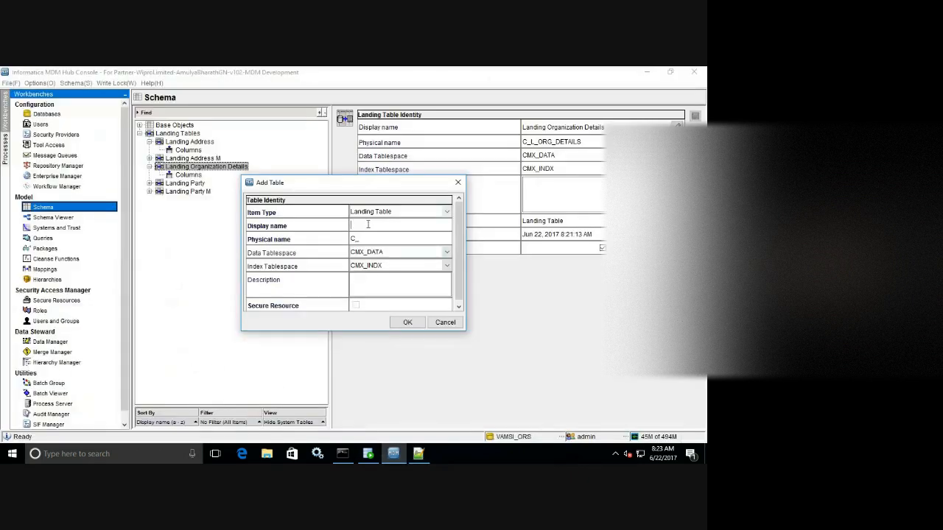
type("Landing Person Details")
Change the physical name to C_L_PRSN_DETAILS and save the Landing Person Details table.
left_click(369, 239)
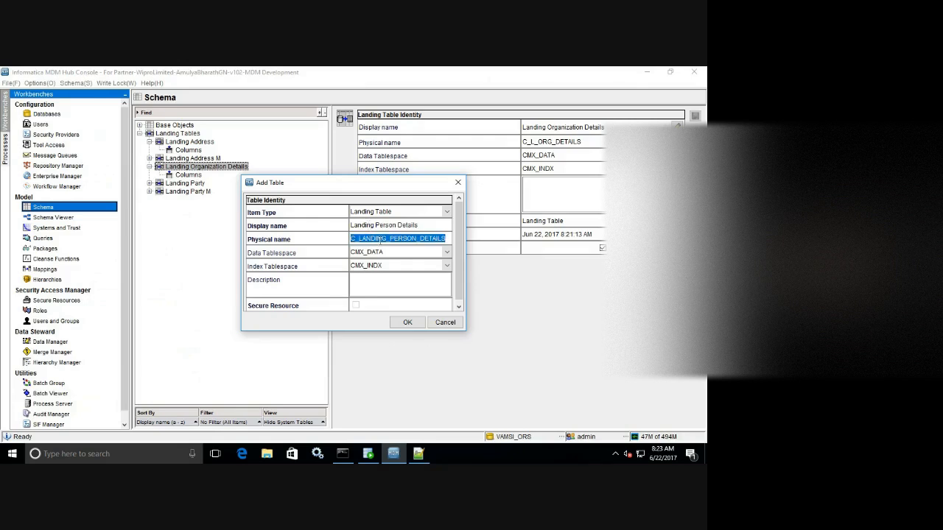
left_click(386, 239)
key("BackSpace")
key("BackSpace")
key("BackSpace")
key("BackSpace")
key("BackSpace")
key("BackSpace")
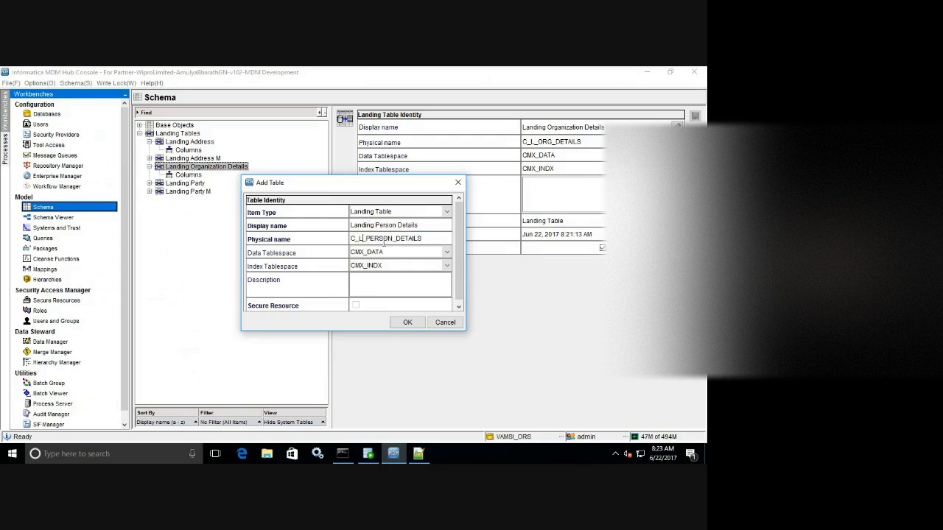
left_click(375, 239)
key("Delete")
left_click(384, 240)
key("BackSpace")
left_click(408, 322)
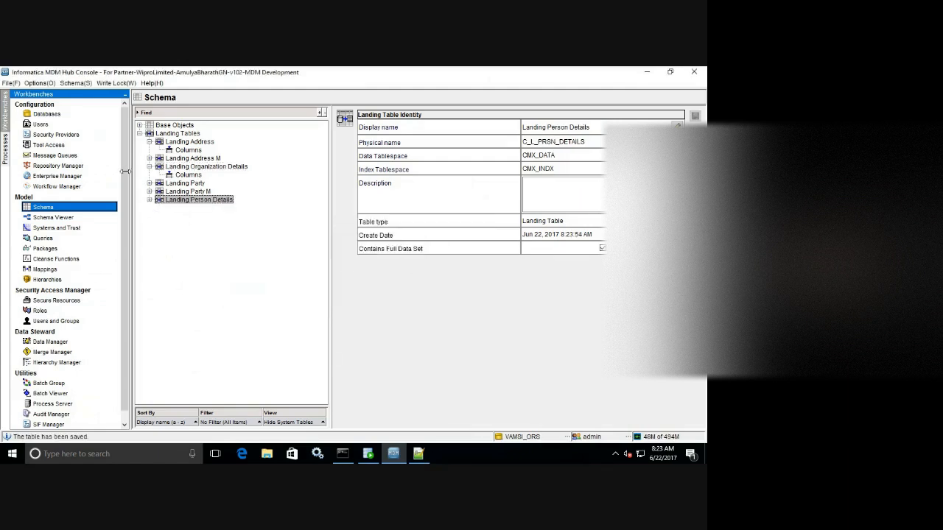
left_click(149, 200)
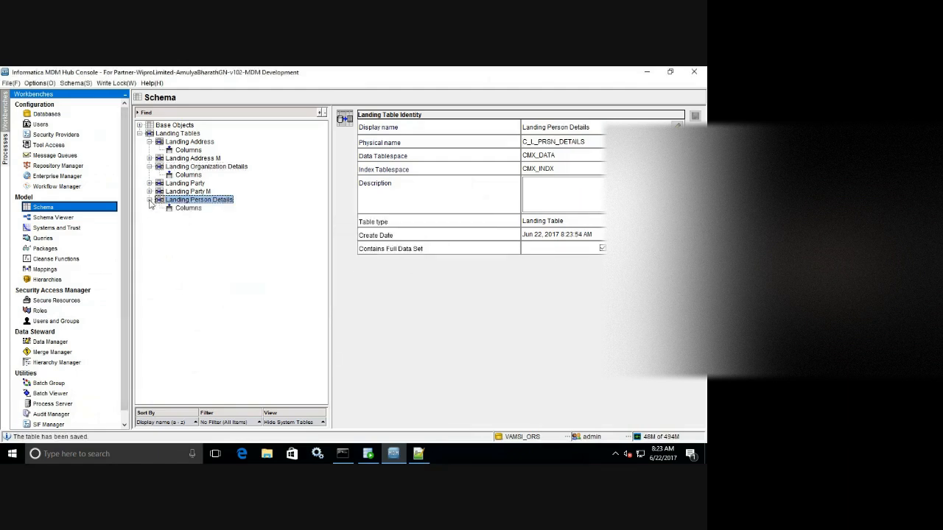
Start Import Schema for the table's columns, connecting as schema cmx_ors with its password.
left_click(188, 209)
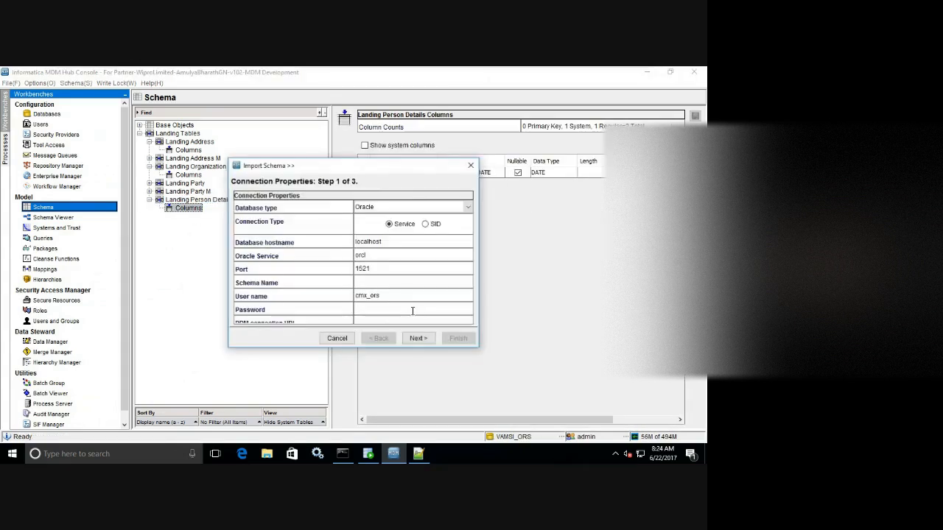
left_click(375, 285)
type("cmx_ors")
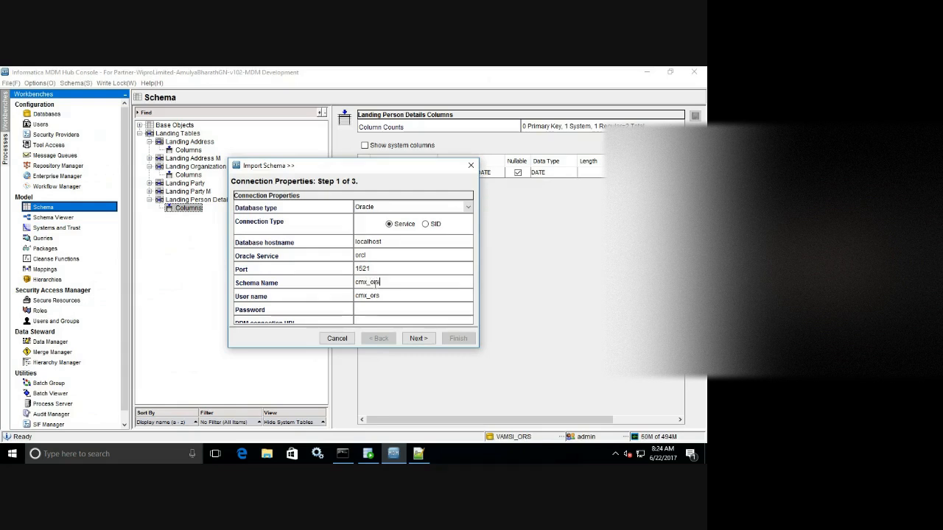
key("Tab")
key("Tab")
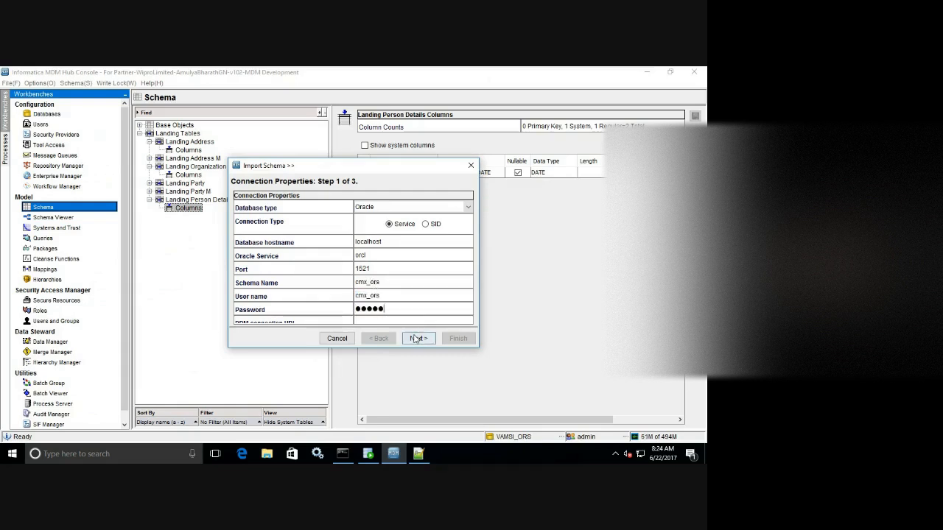
left_click(417, 338)
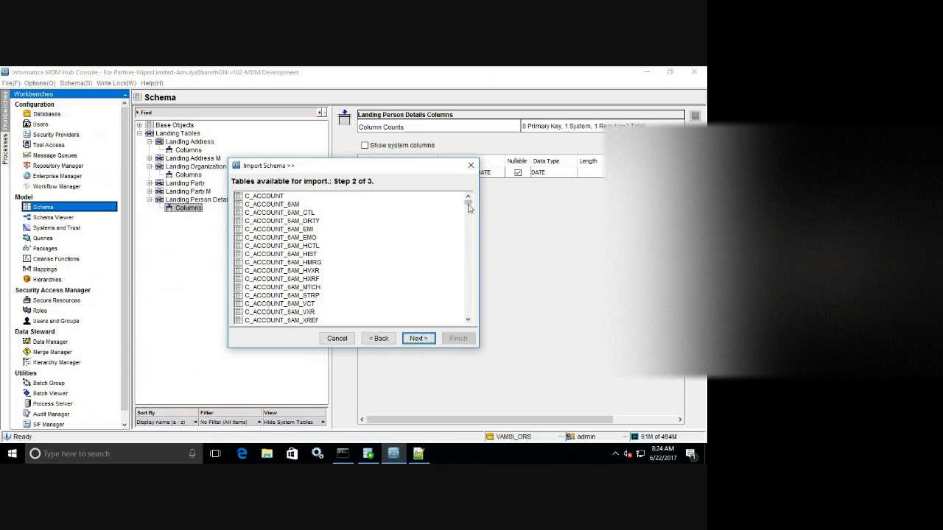
Import all columns from the Z_L_PERSON_DETAILS source table into Landing Person Details.
left_click_drag(468, 202, 467, 327)
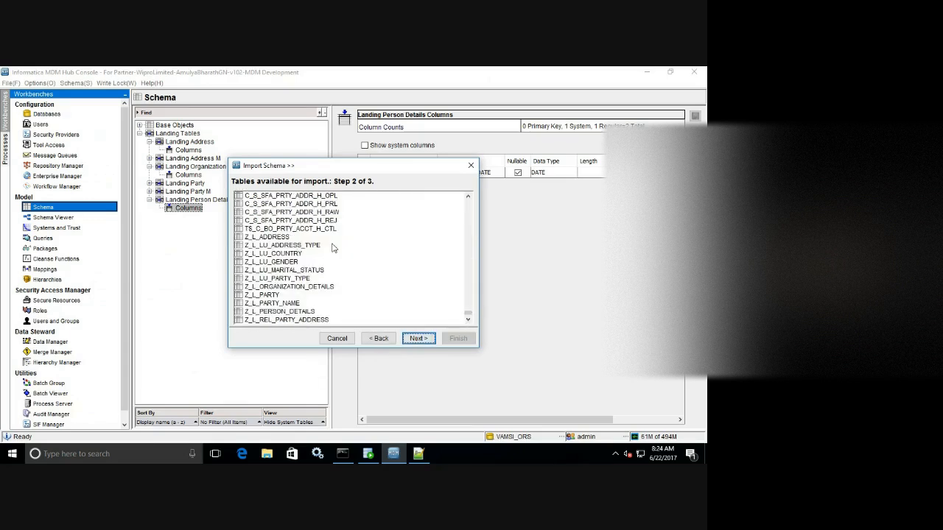
left_click(297, 314)
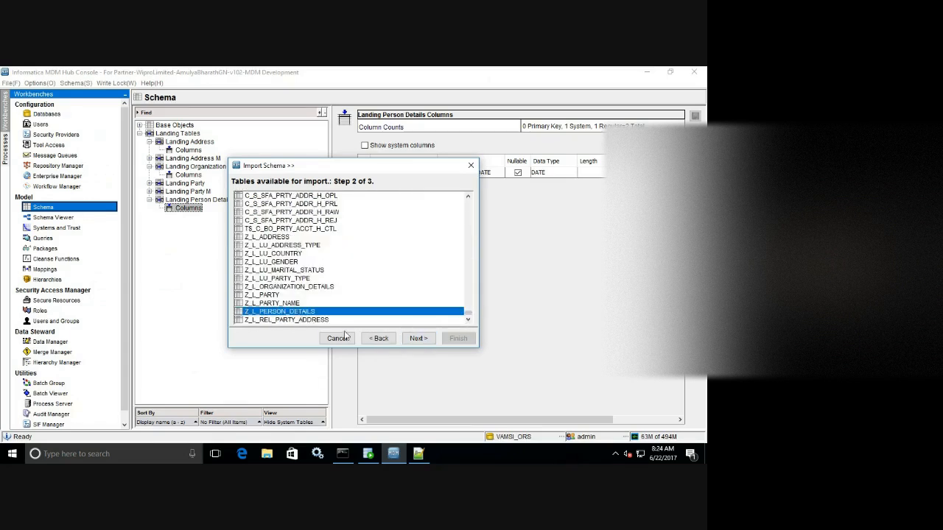
left_click(418, 340)
left_click(465, 199)
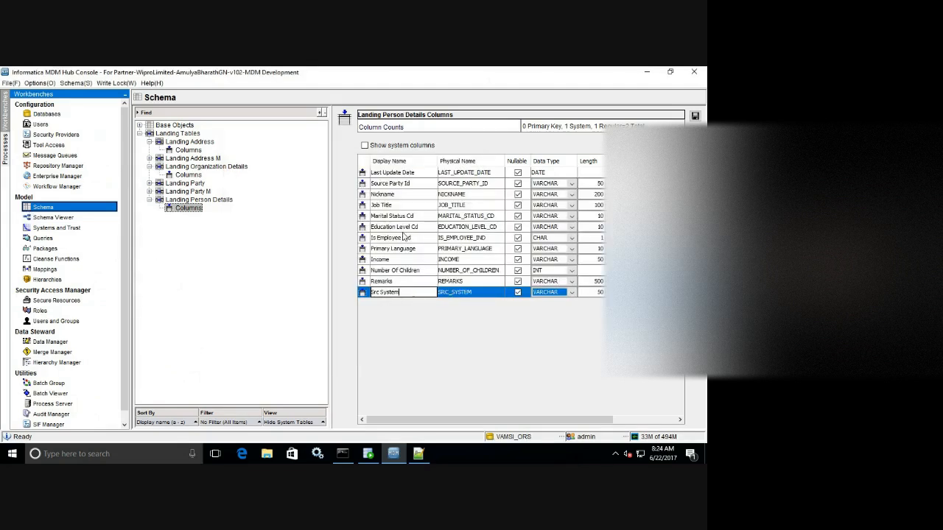
left_click(411, 185)
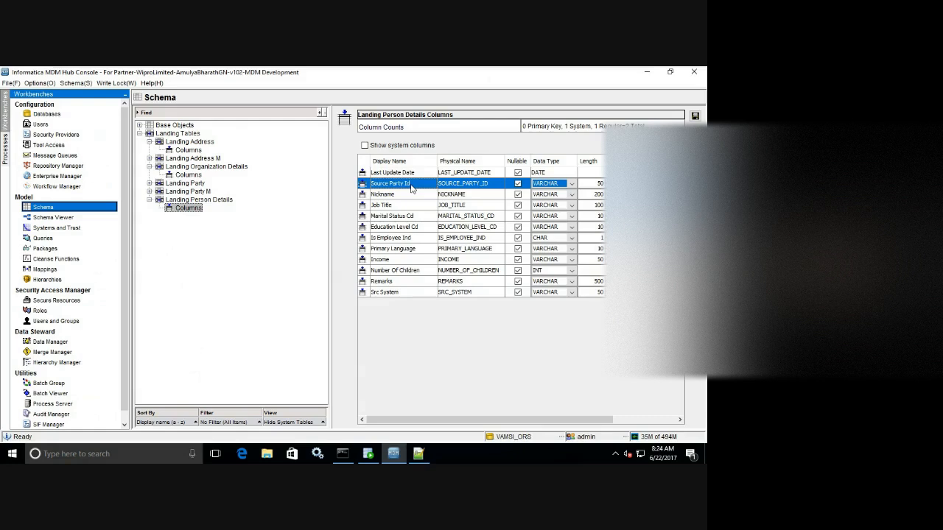
left_click(417, 453)
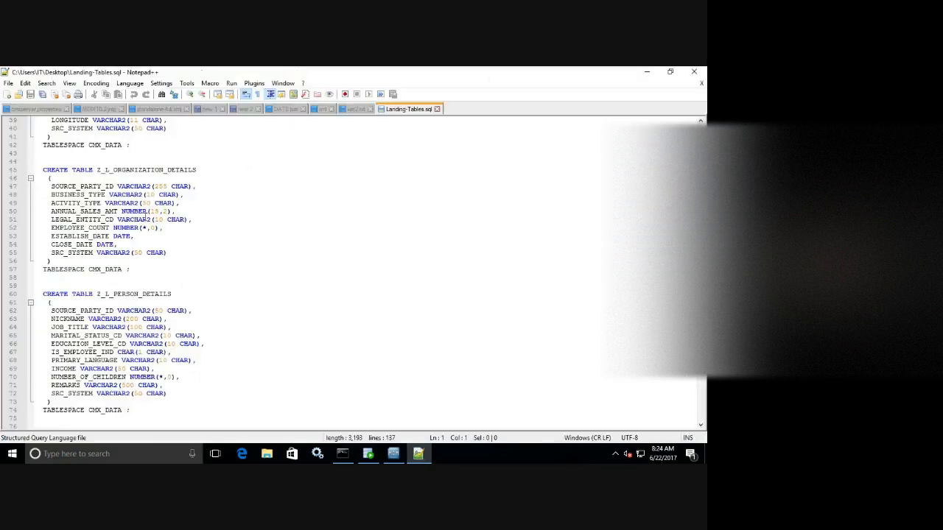
left_click(418, 454)
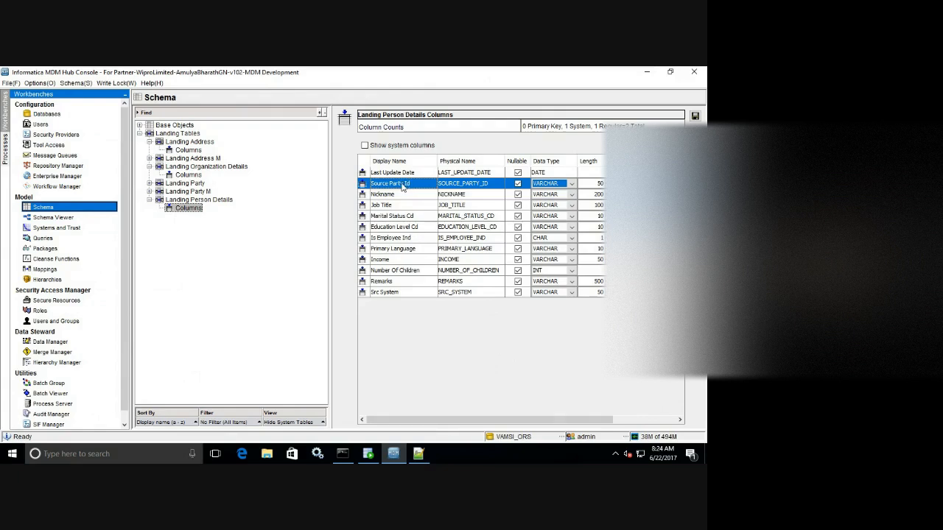
Rename Source Party Id to Source Person Id (SOURCE_PRSN_ID) with length 255.
left_click(477, 184)
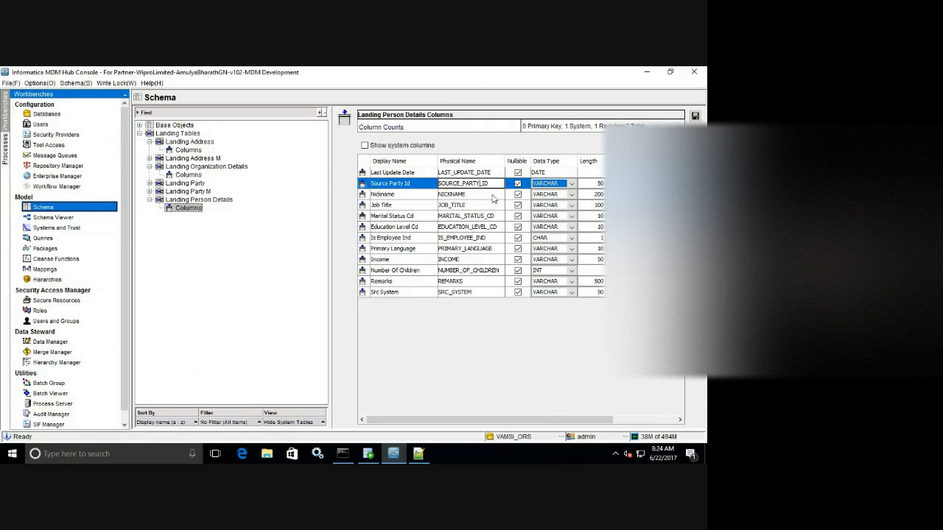
key("BackSpace")
key("BackSpace")
key("BackSpace")
key("BackSpace")
key("BackSpace")
key("BackSpace")
type("PRSN_")
left_click(404, 183)
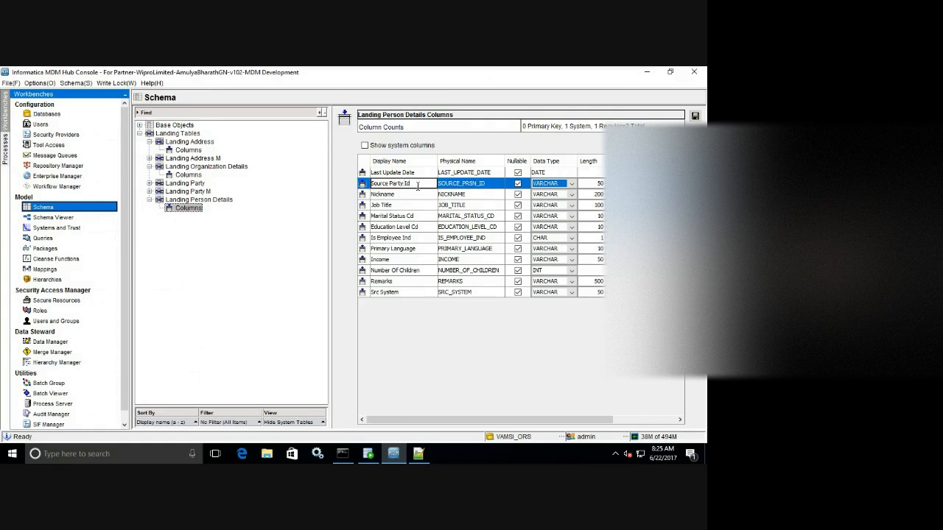
key("BackSpace")
key("BackSpace")
key("BackSpace")
key("BackSpace")
type("erson")
left_click(598, 183)
type("2")
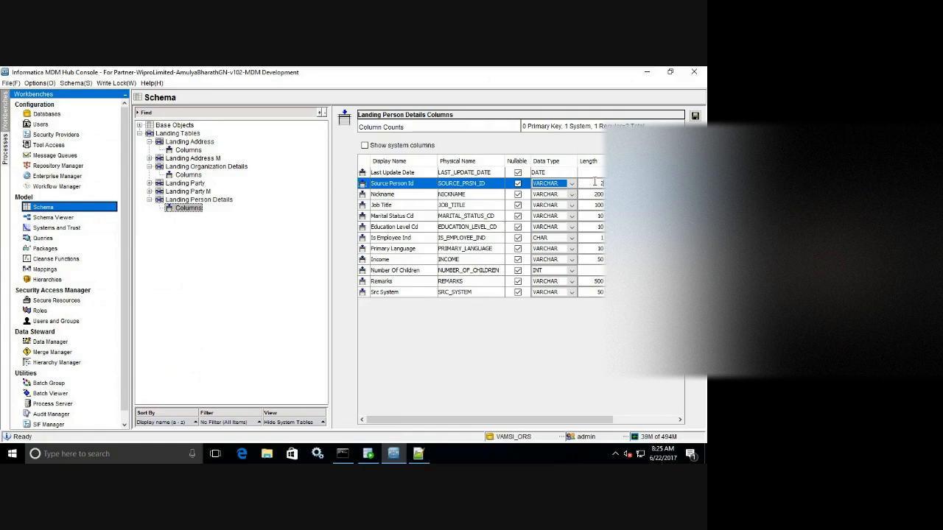
type("55")
key("Return")
Insert a PartyFK column below it and save the Landing Person Details table.
key("Insert")
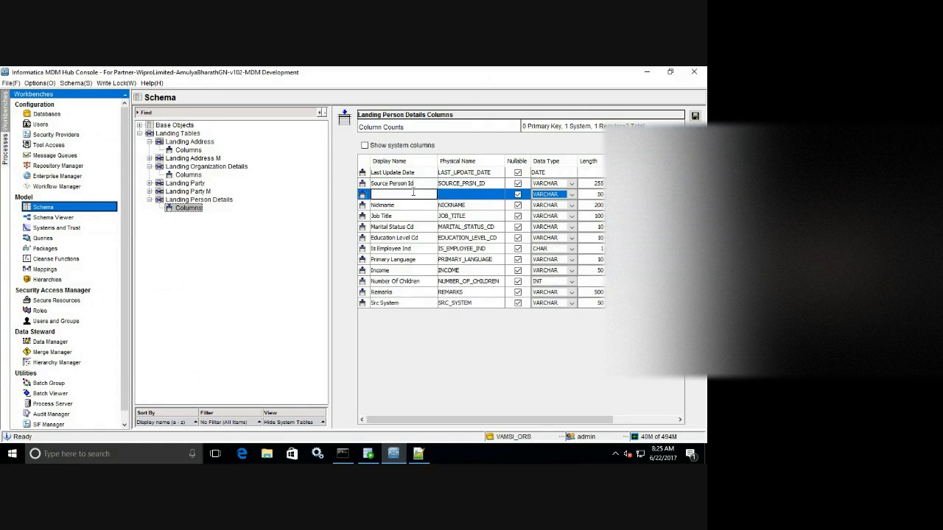
type("PartyFK")
left_click(465, 197)
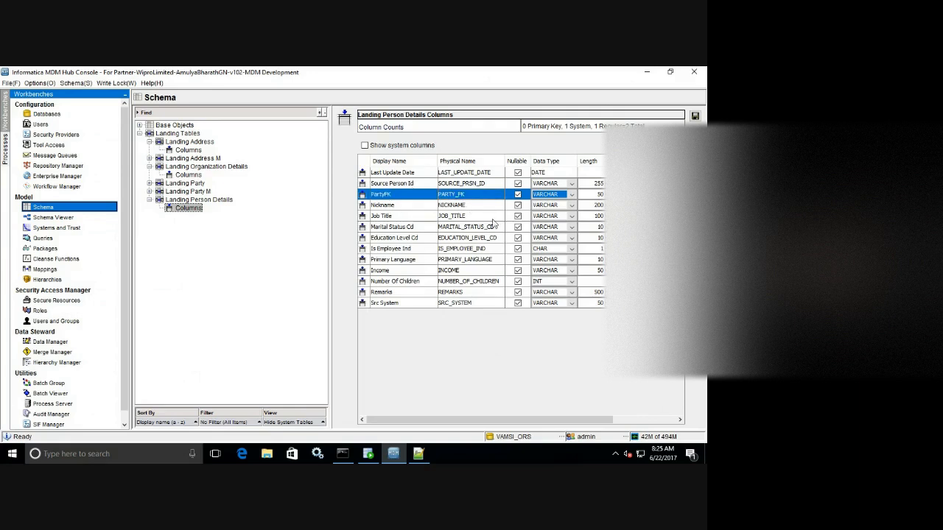
left_click(600, 194)
type("255")
left_click(695, 117)
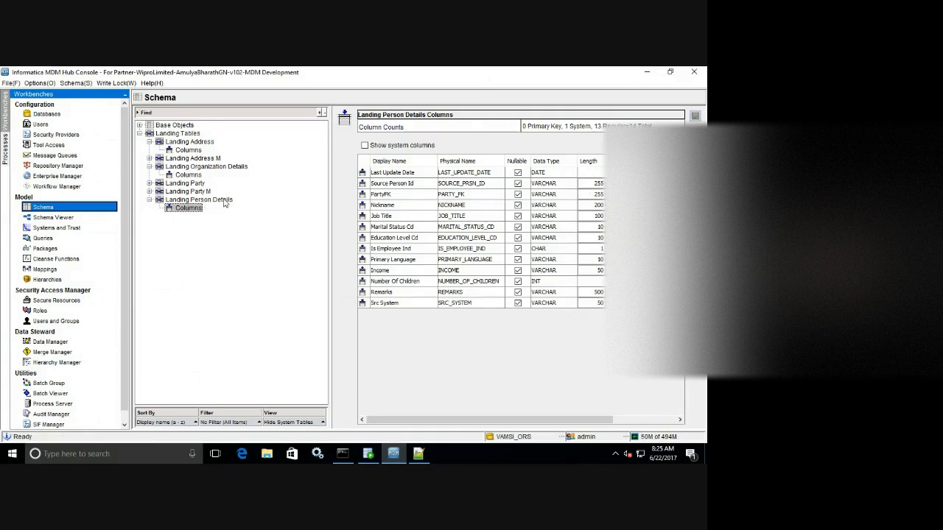
left_click(224, 200)
right_click(266, 246)
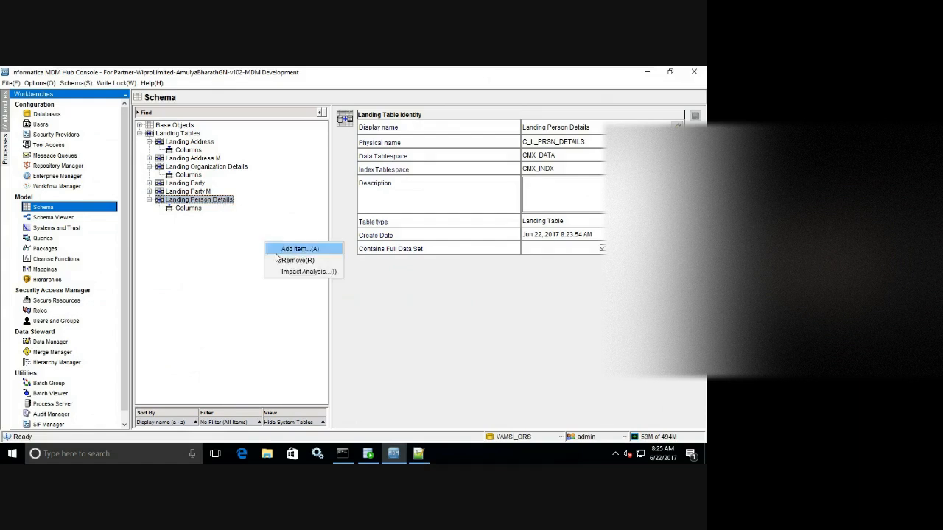
Start a new landing table, checking the Z_L_PARTY_NAME definition in Landing-Tables.sql first.
left_click(291, 249)
left_click(418, 454)
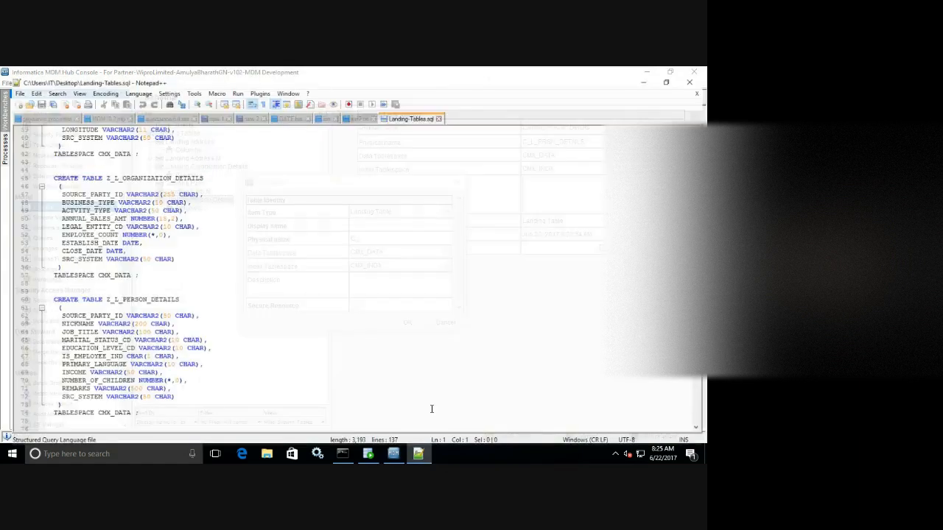
scroll(354, 272, "down", 9)
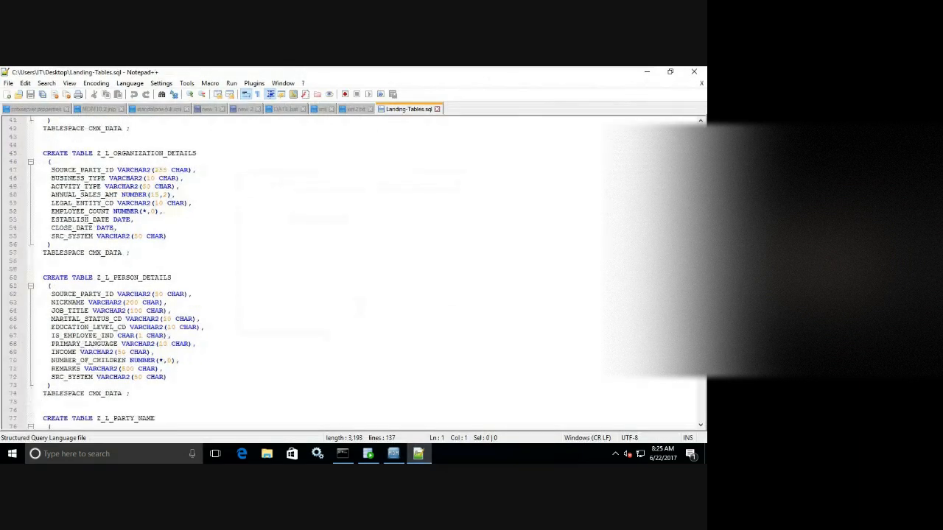
scroll(354, 272, "down", 2)
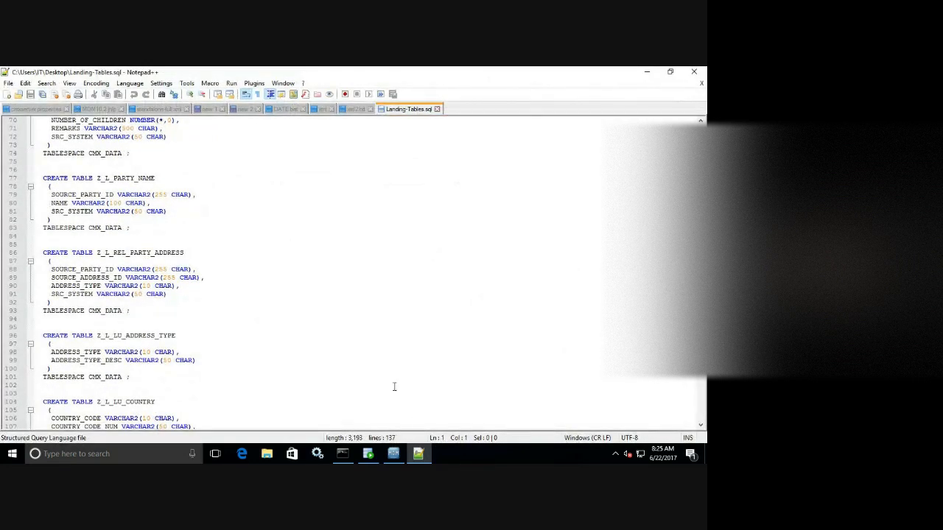
left_click(393, 454)
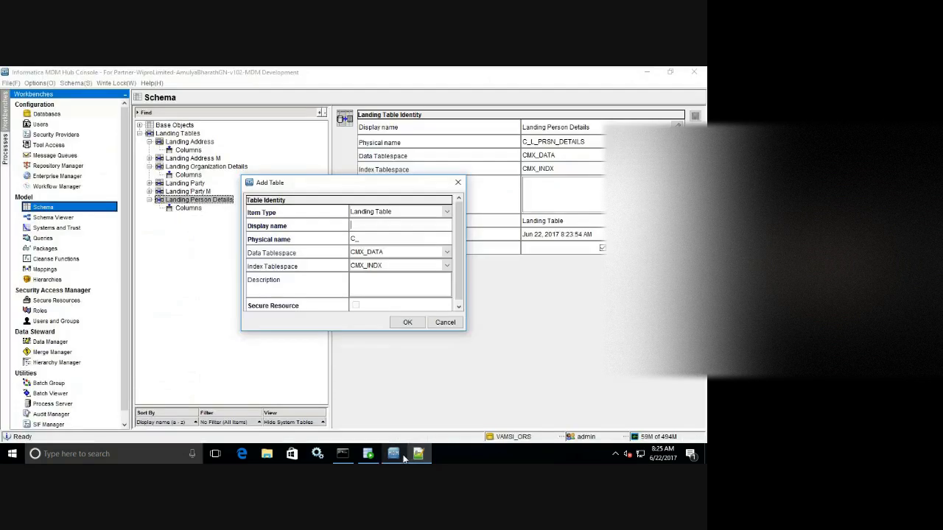
In Add Table, name the table 'Landing Party Name', trim the physical name to C_L_PARTY_NAME, and create it.
left_click(378, 226)
type("Lan")
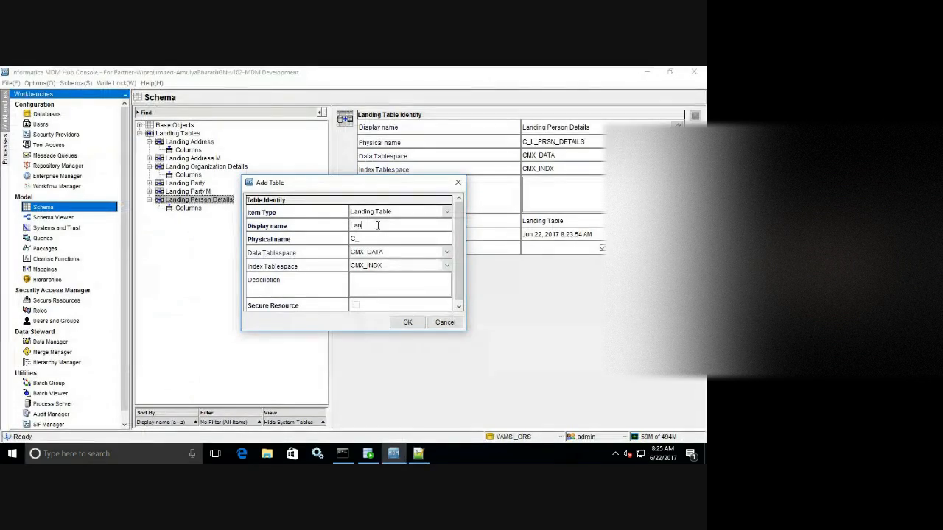
type("ding Party Name")
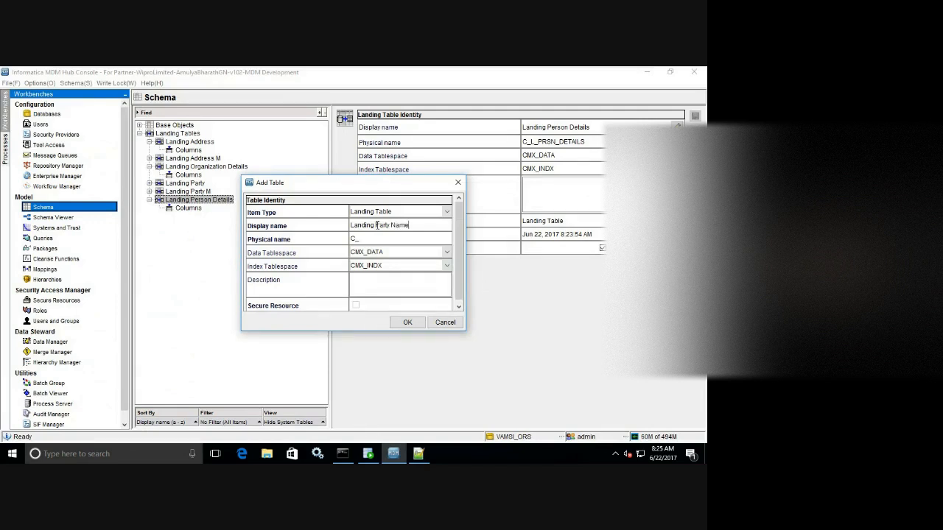
key("Tab")
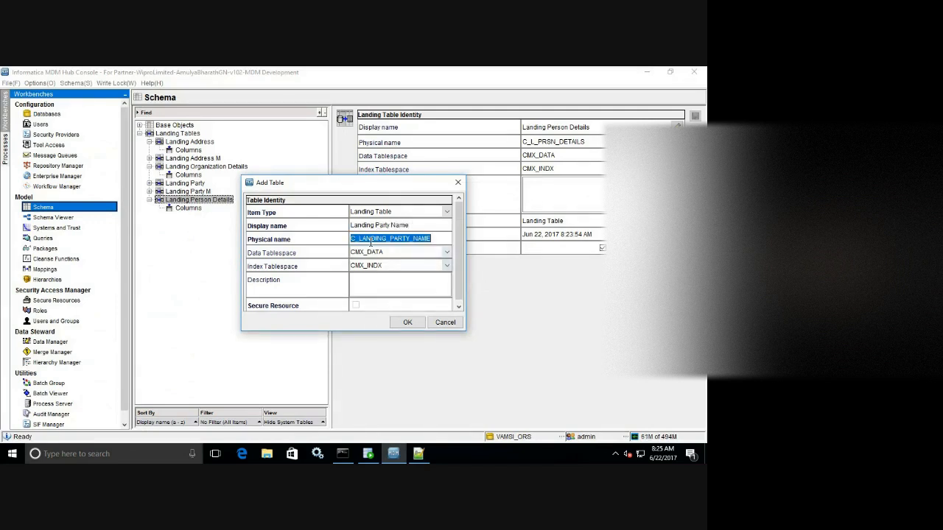
left_click(385, 238)
key("BackSpace")
key("BackSpace")
key("BackSpace")
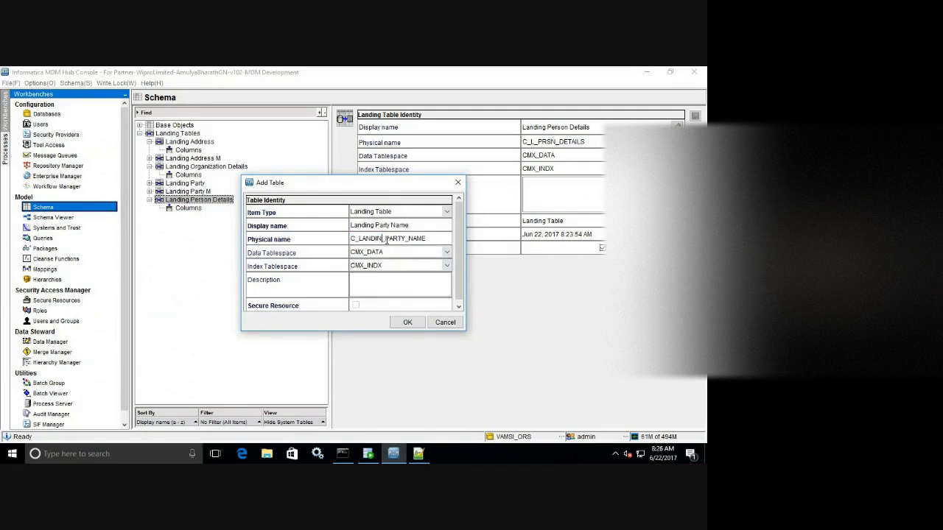
key("BackSpace")
key("BackSpace")
key("BackSpace")
left_click(398, 322)
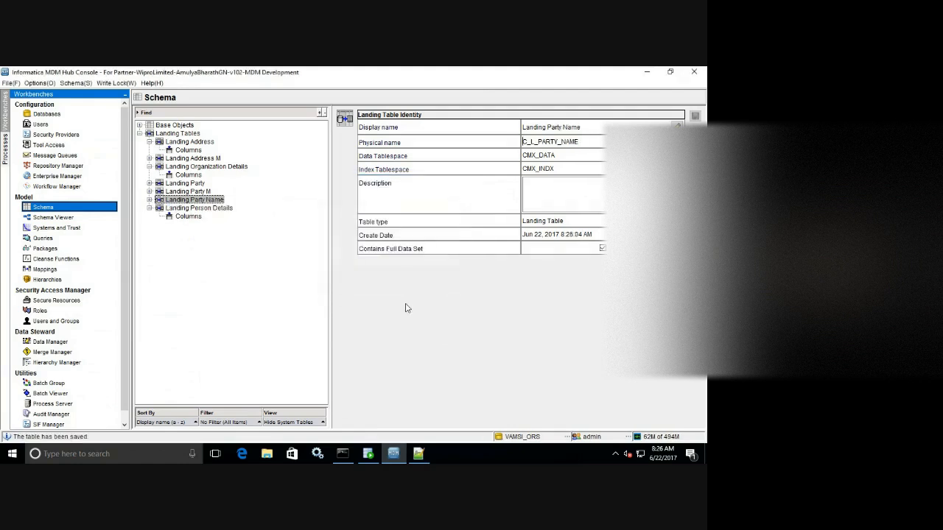
left_click(190, 217)
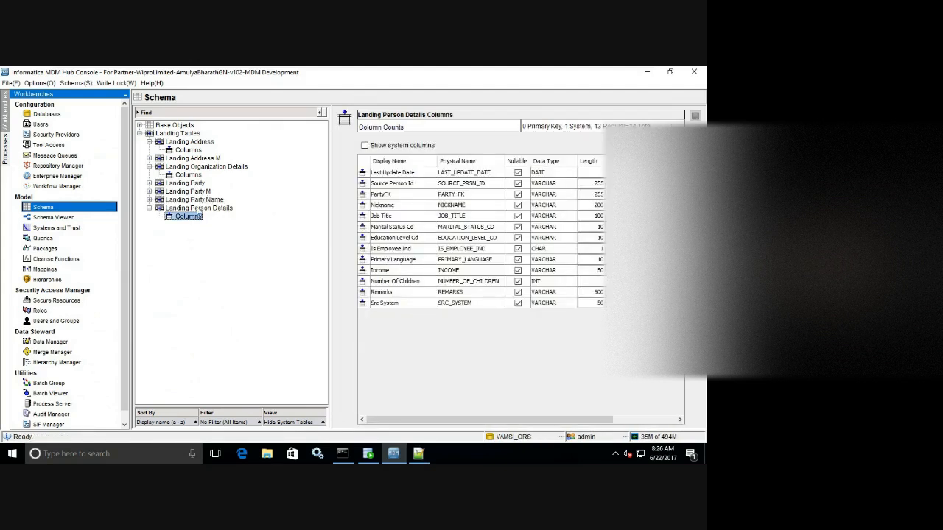
Open Landing Party Name's columns and start Import Schema, connecting as cmx_ors with its password.
left_click(149, 200)
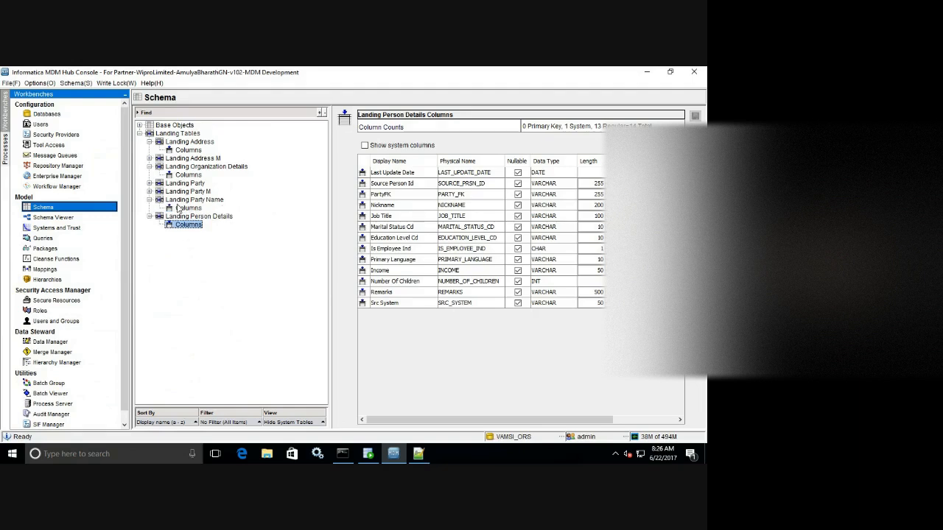
left_click(179, 209)
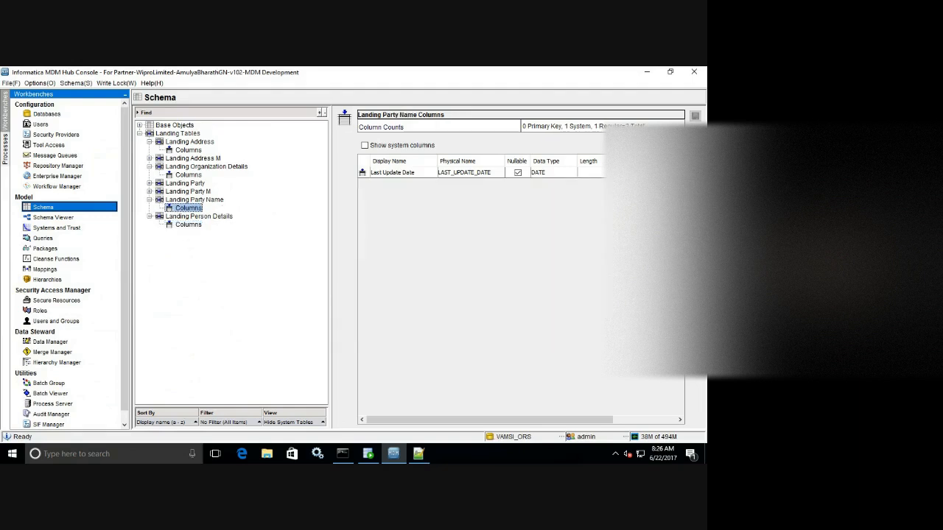
left_click(498, 174)
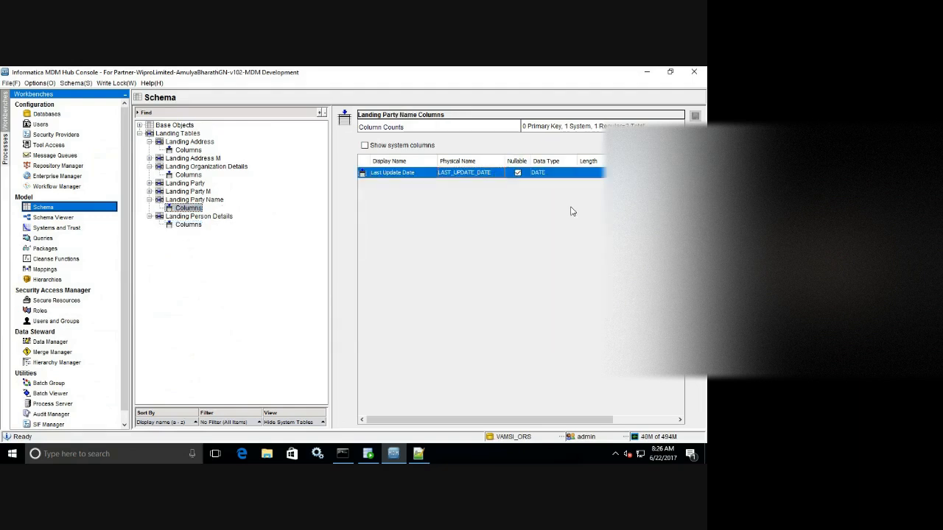
left_click(694, 207)
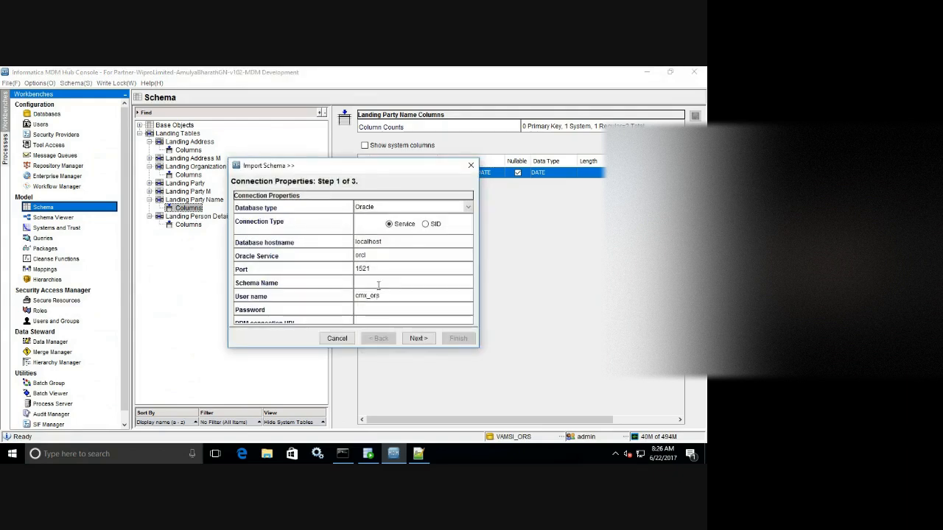
left_click(378, 284)
type("cmx_ors")
key("Tab")
key("Tab")
type("•••••")
left_click(417, 341)
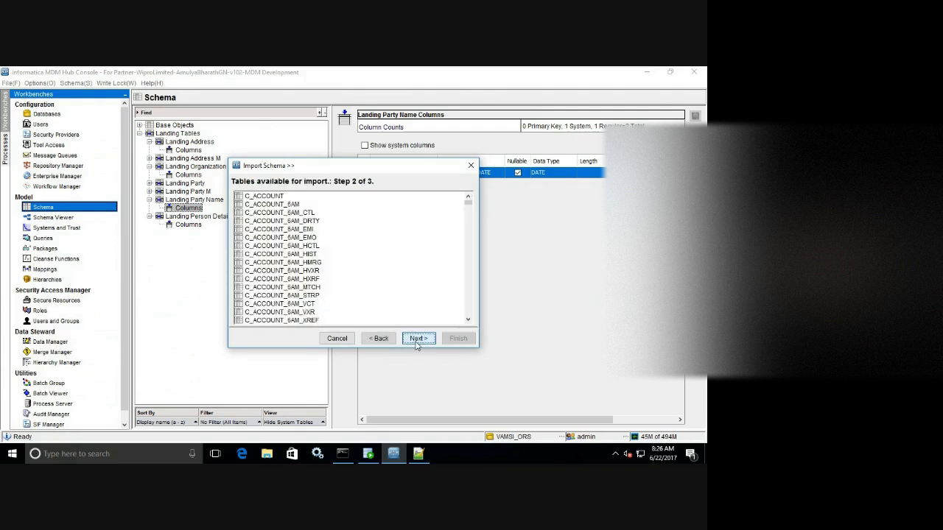
Import all three columns from the Z_L_PARTY_NAME source table.
left_click_drag(469, 203, 460, 331)
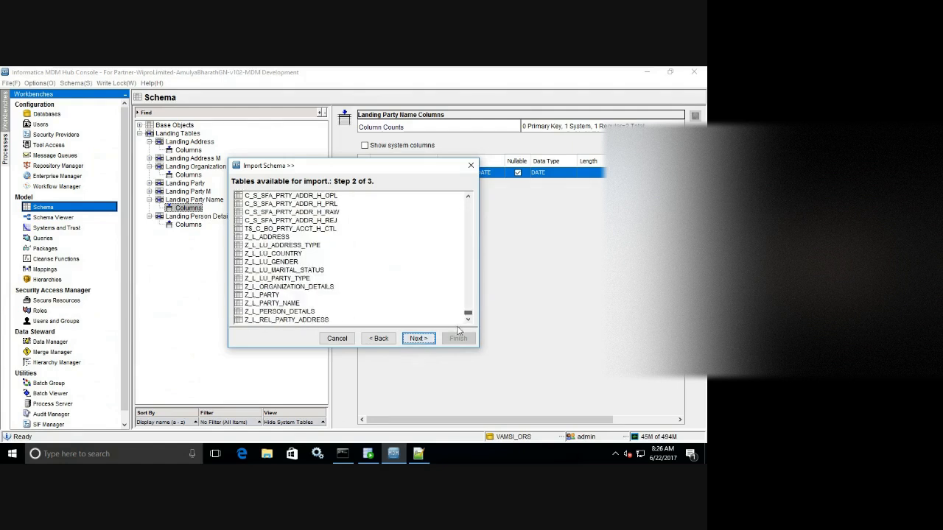
left_click(301, 303)
left_click(417, 339)
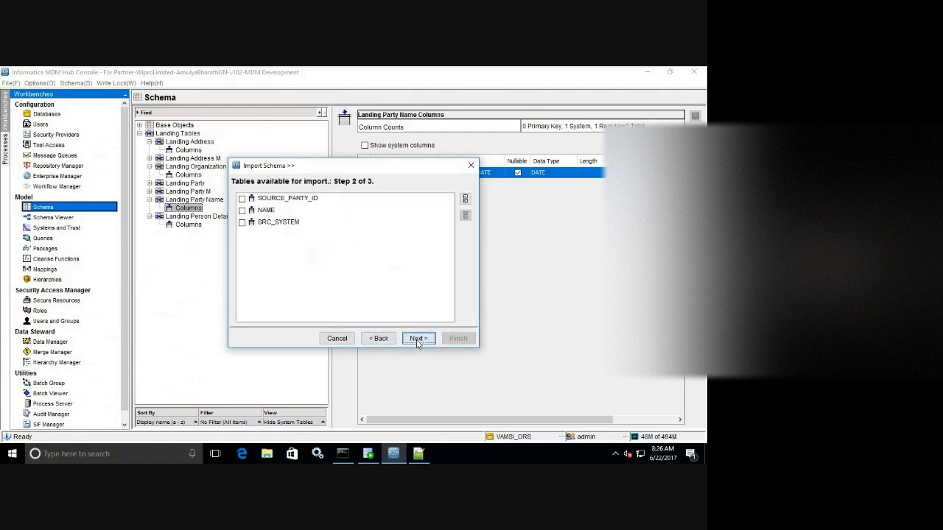
left_click(465, 199)
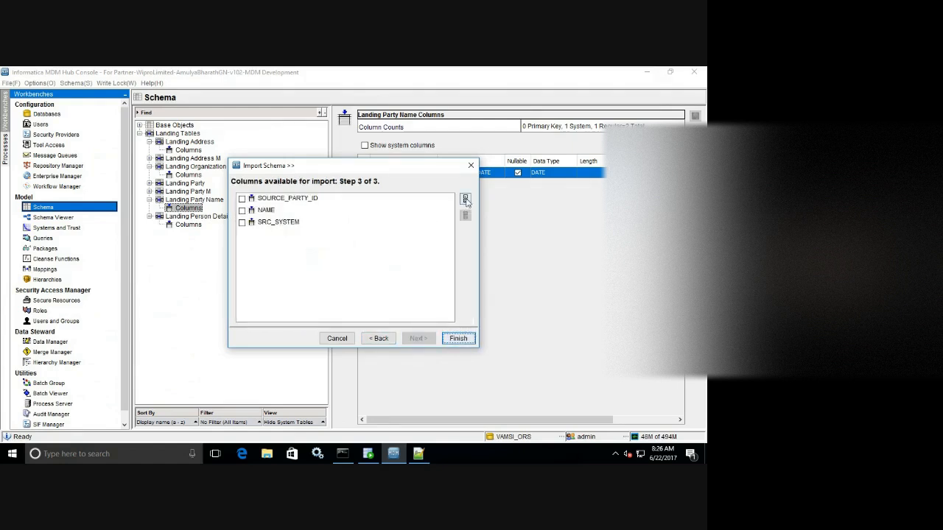
left_click(455, 338)
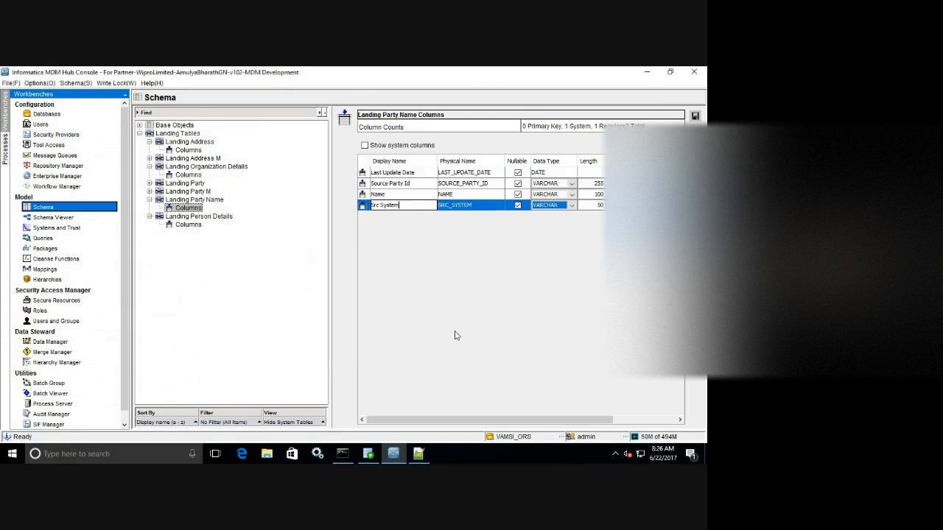
Insert a Party FK column of length 255 after Source Party Id and save.
left_click(465, 183)
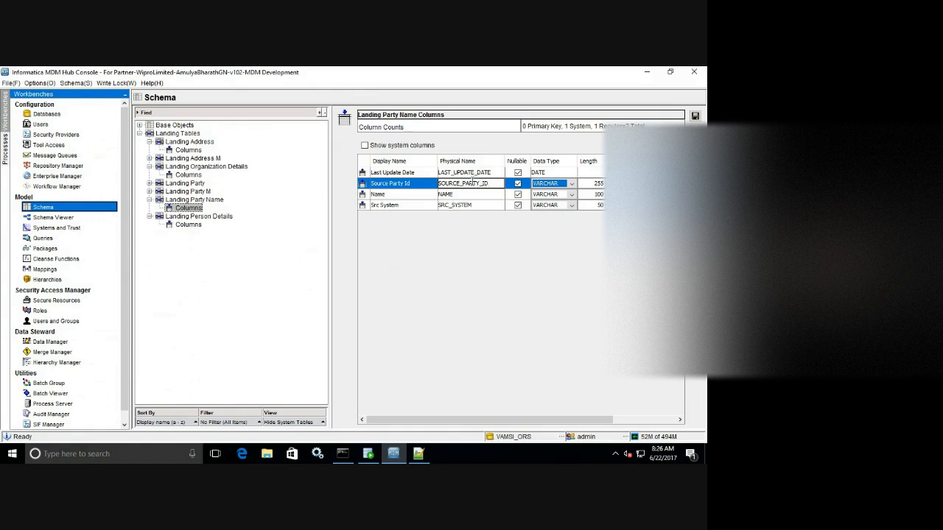
left_click(408, 184)
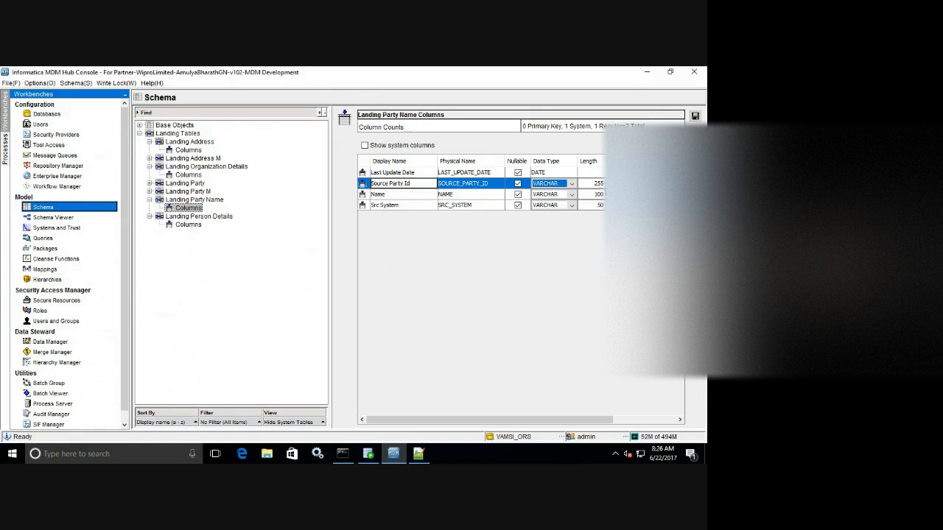
left_click(694, 131)
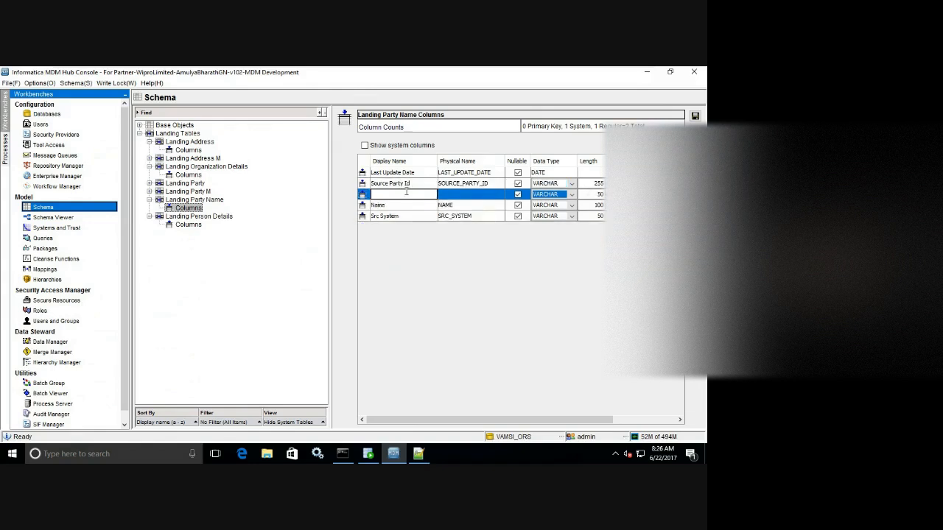
type("Party FK")
key("Return")
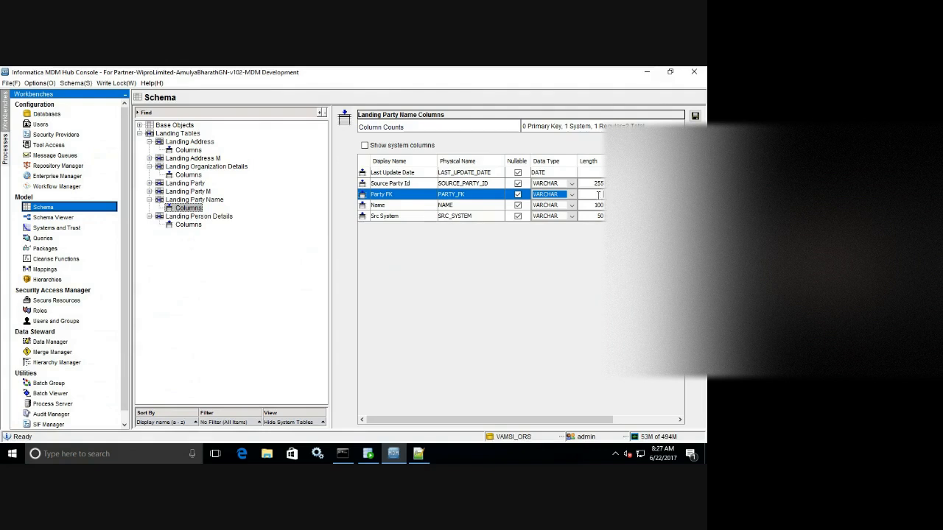
type("255")
left_click(695, 117)
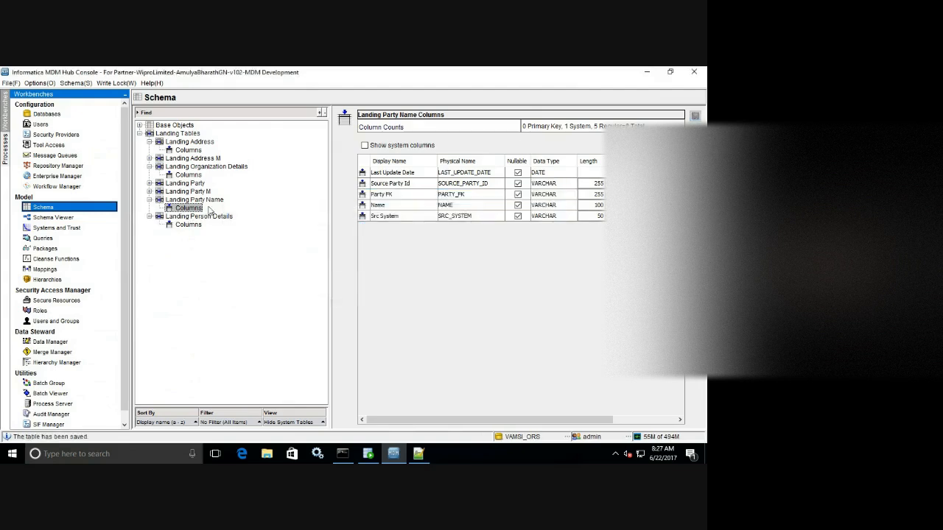
Start adding another landing table via the Landing Tables context menu.
left_click(215, 202)
right_click(238, 270)
left_click(262, 274)
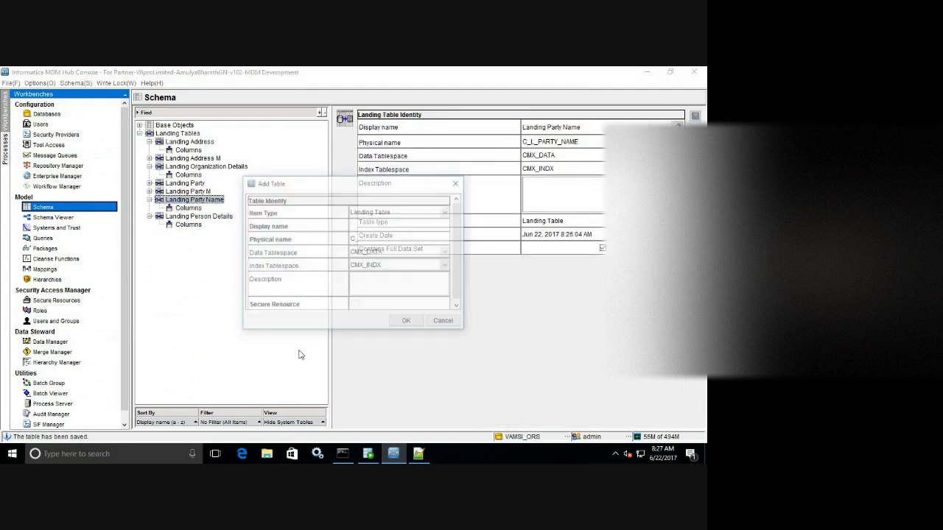
left_click(419, 454)
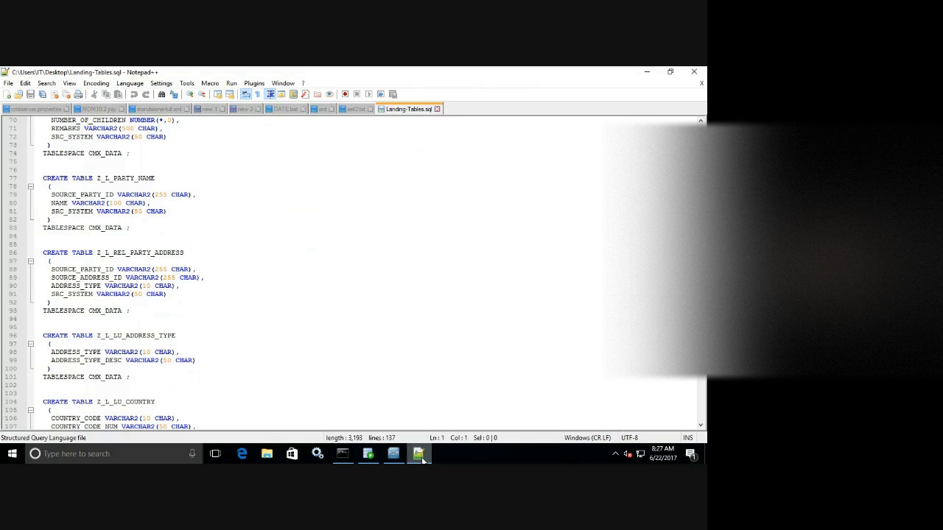
left_click(421, 455)
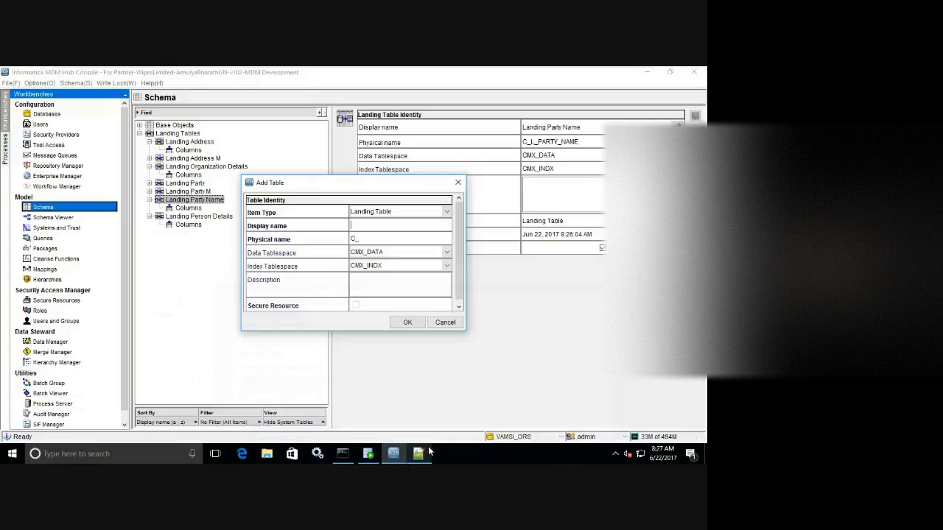
Enter the display name 'Landing Rel Party Address' for the new table.
left_click(358, 227)
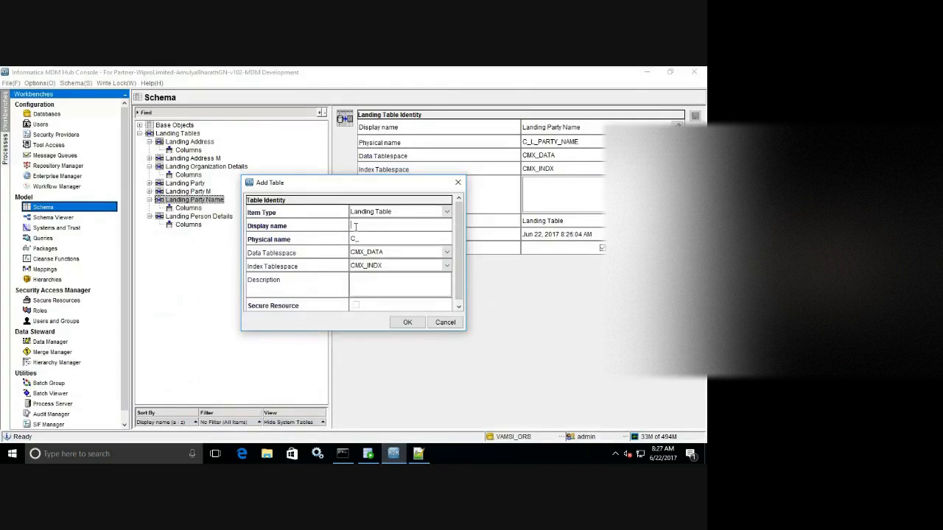
type("Land Rel Party Address")
left_click(372, 237)
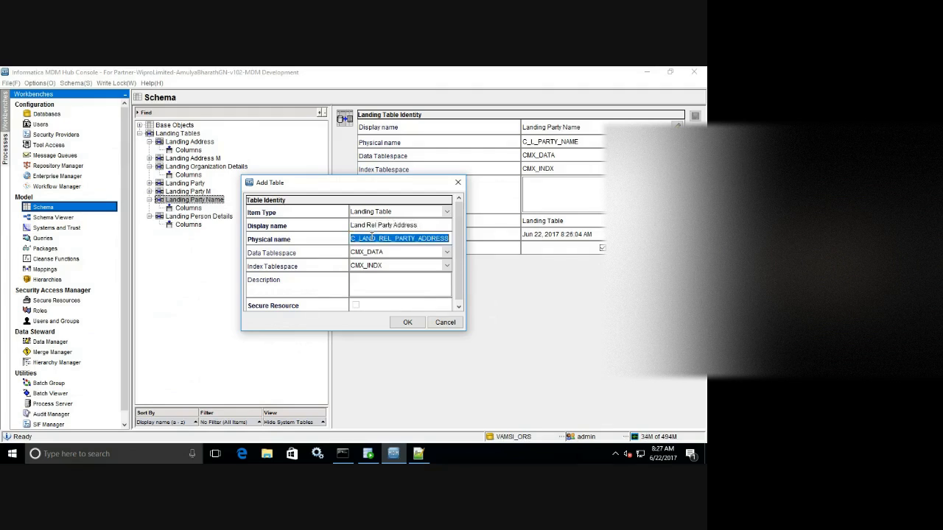
left_click(365, 226)
left_click(365, 226)
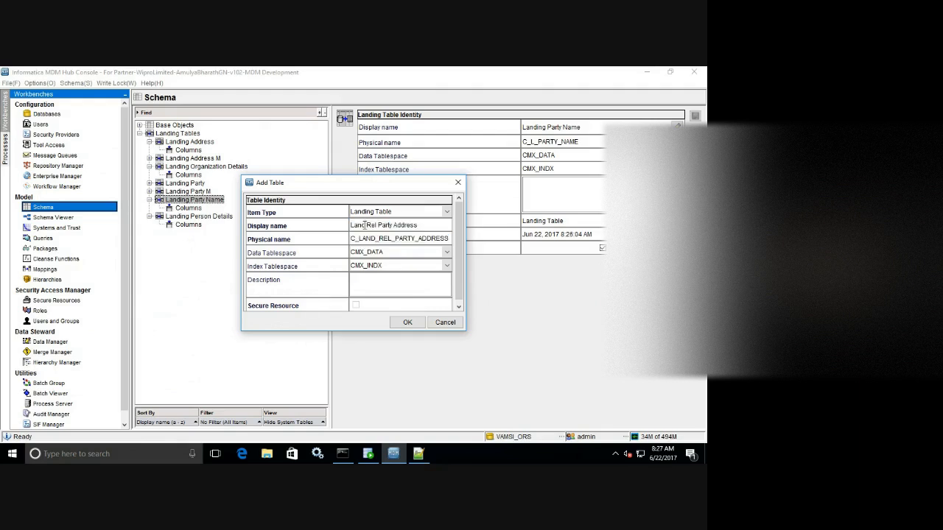
type("ing")
Trim the physical name to C_L_REL_PARTY_ADDR and create the table.
left_click(375, 239)
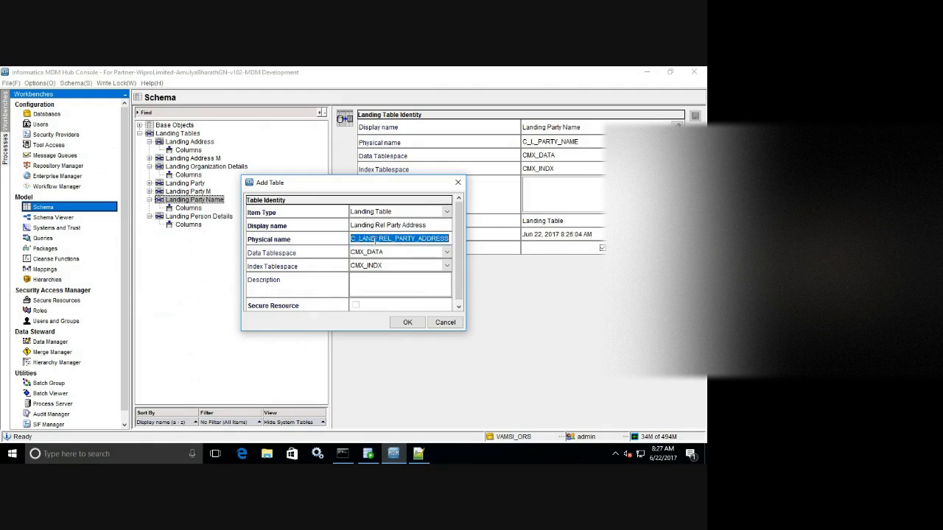
left_click(376, 239)
key("BackSpace")
key("BackSpace")
key("BackSpace")
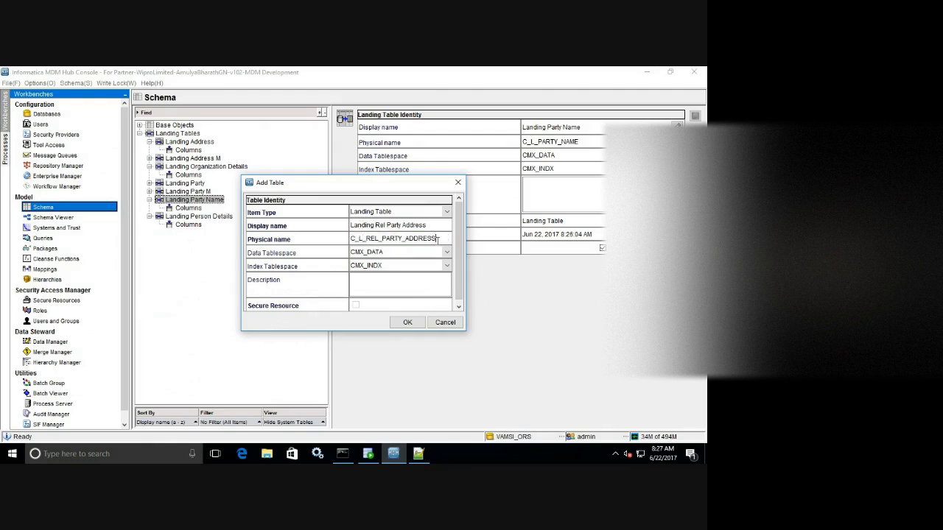
key("BackSpace")
key("BackSpace")
key("BackSpace")
left_click(406, 323)
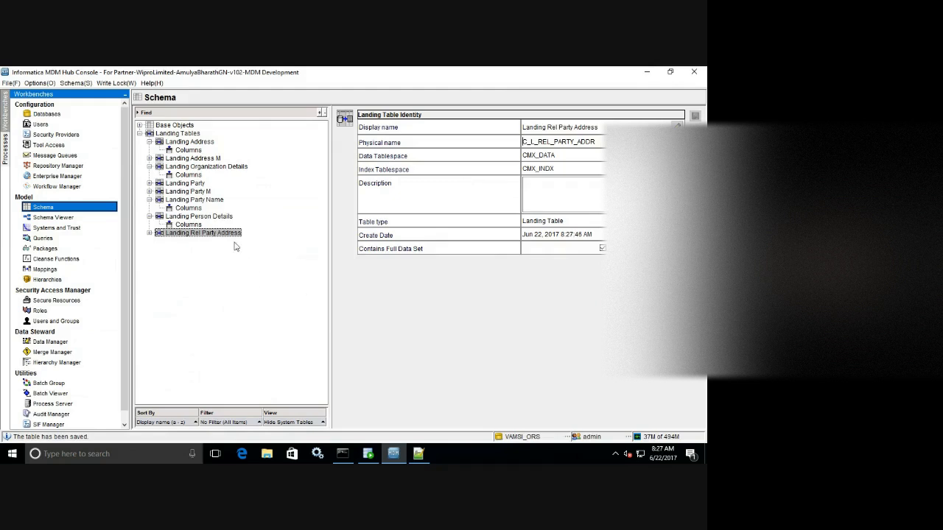
left_click(150, 233)
Open Landing Rel Party Address columns and connect Import Schema as cmx_ors with its password.
left_click(185, 243)
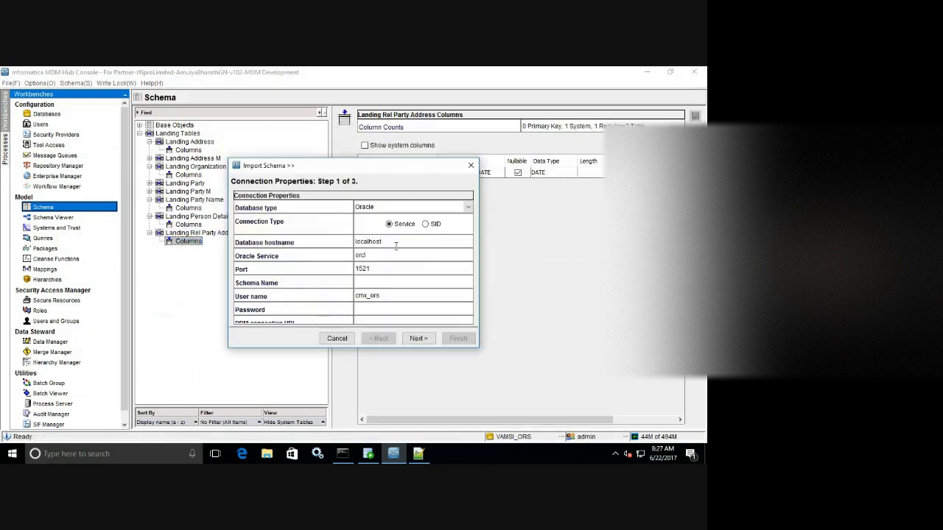
left_click(375, 281)
type("cmx_ors")
left_click(383, 310)
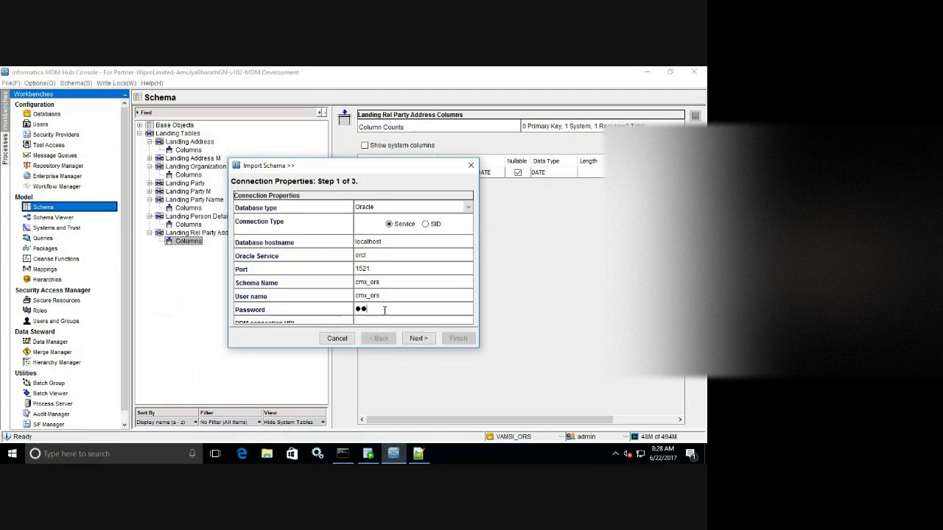
left_click(418, 338)
Import all four columns from the Z_L_REL_PARTY_ADDRESS source table.
left_click_drag(467, 202, 467, 317)
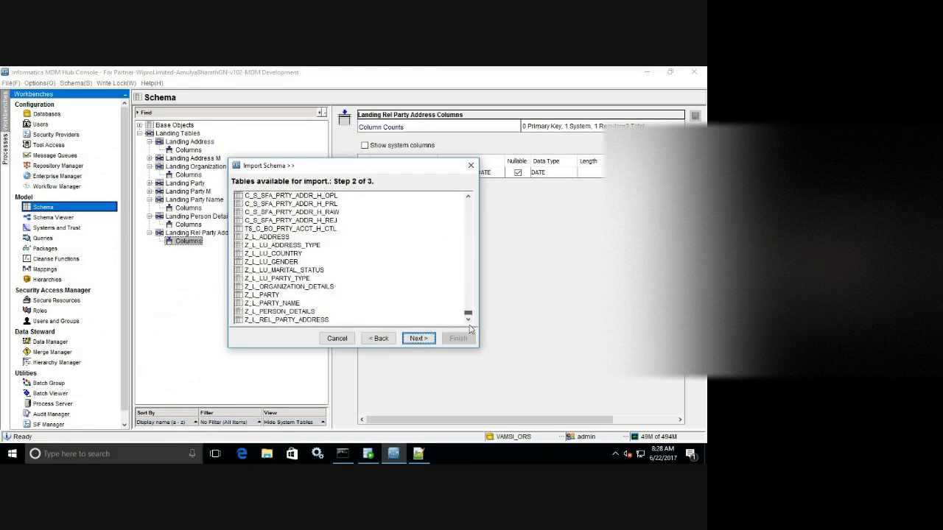
left_click(317, 322)
left_click(418, 338)
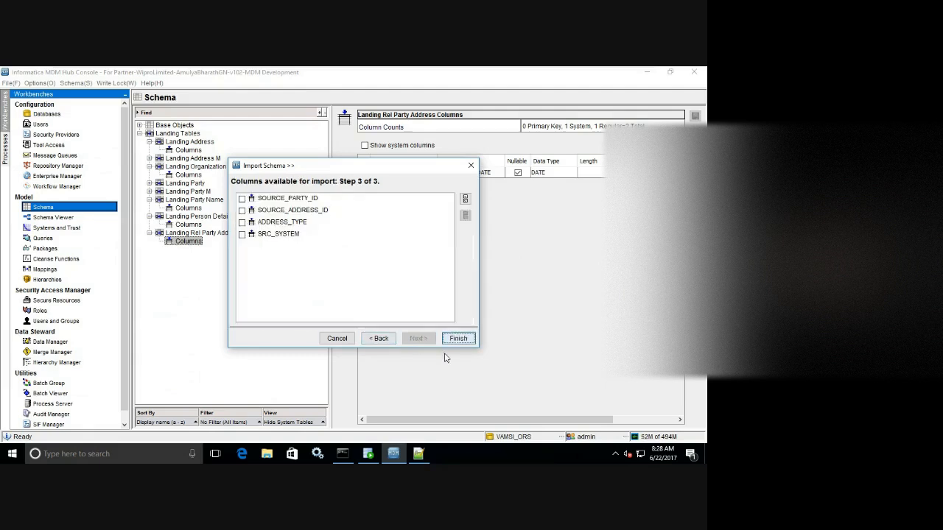
left_click(465, 198)
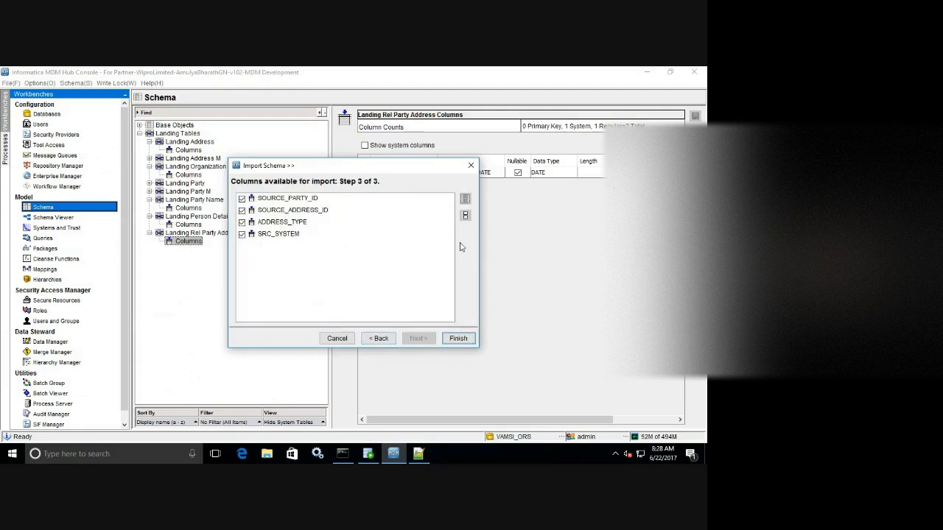
left_click(458, 339)
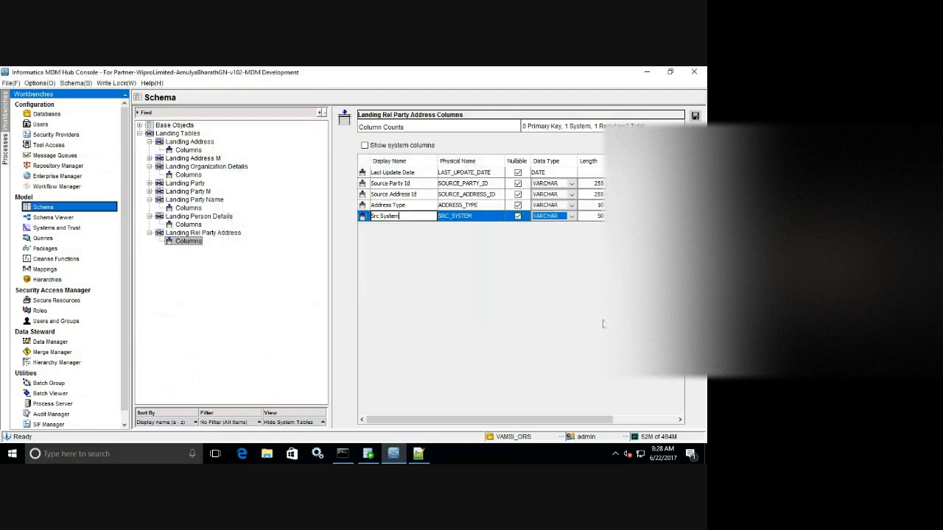
Rename display names Source Party Id and Source Address Id to Party Id and Address Id.
left_click(413, 186)
left_click(413, 185)
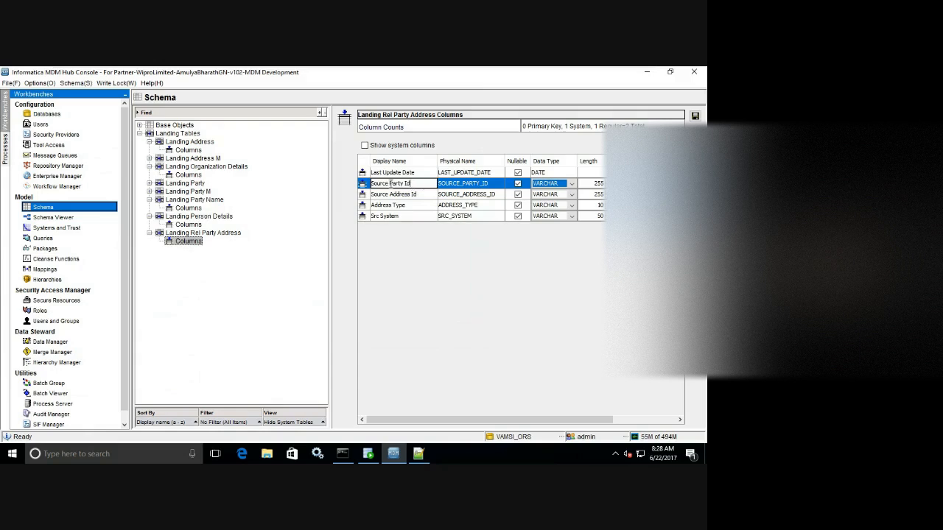
left_click_drag(391, 183, 355, 188)
key("Delete")
left_click(389, 195)
left_click(389, 195)
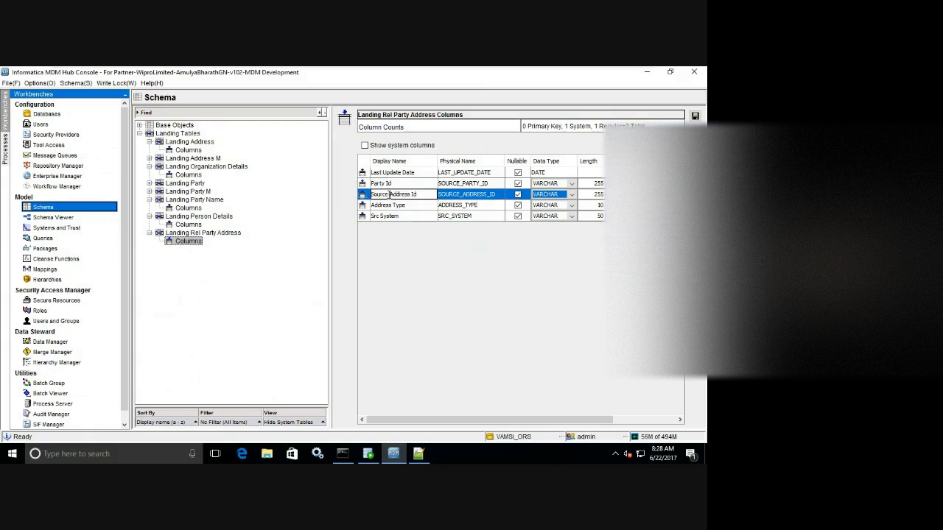
left_click_drag(389, 194, 342, 197)
key("BackSpace")
Change their physical names to PARTY_ID and ADDRESS_ID.
left_click(486, 183)
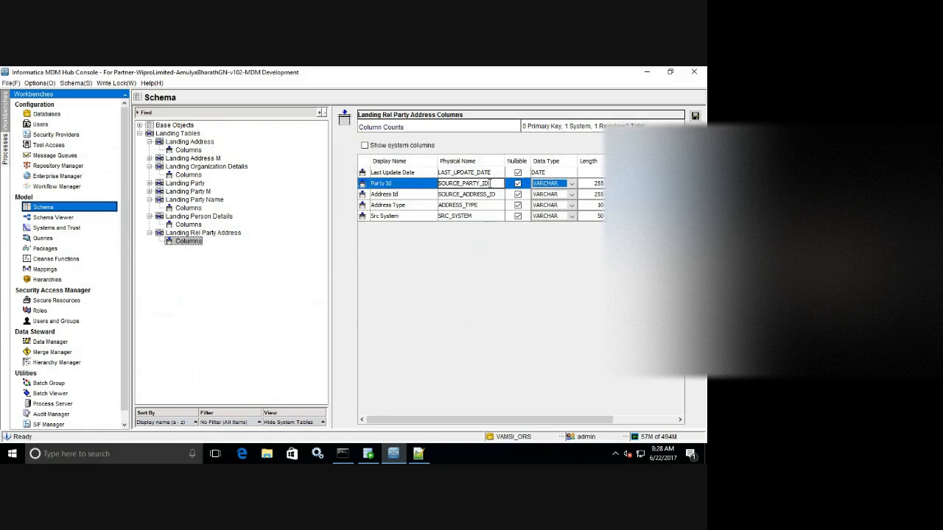
left_click(462, 183)
key("shift+Home")
key("BackSpace")
left_click(464, 195)
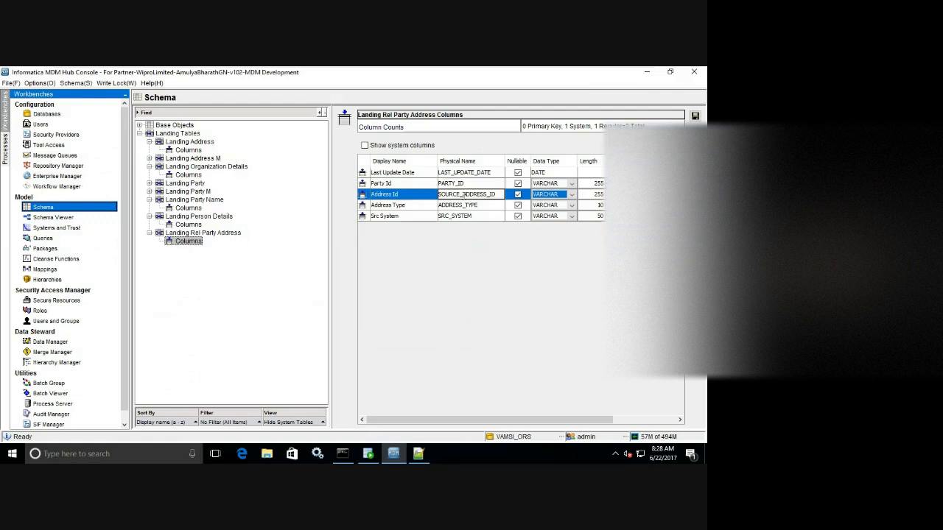
key("shift+Home")
key("BackSpace")
Add a Src Key column of length 255 and save the table.
left_click(416, 173)
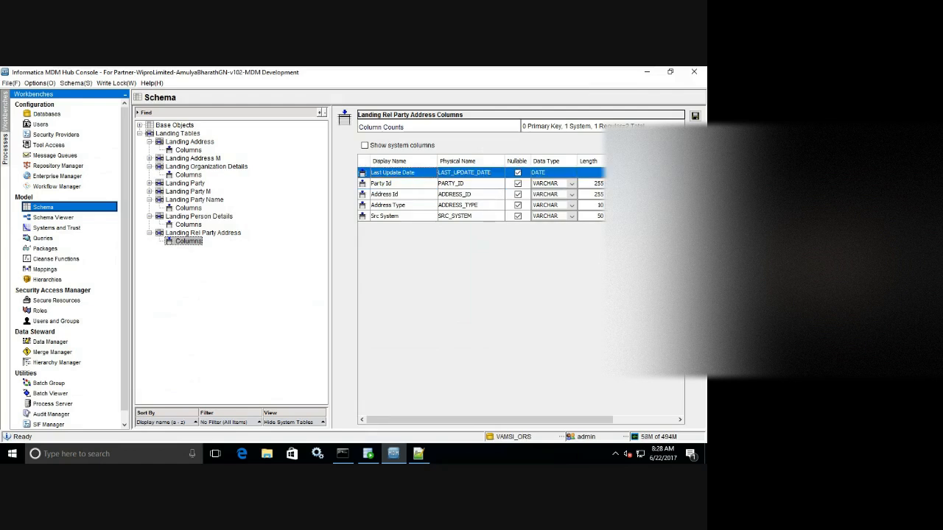
key("Insert")
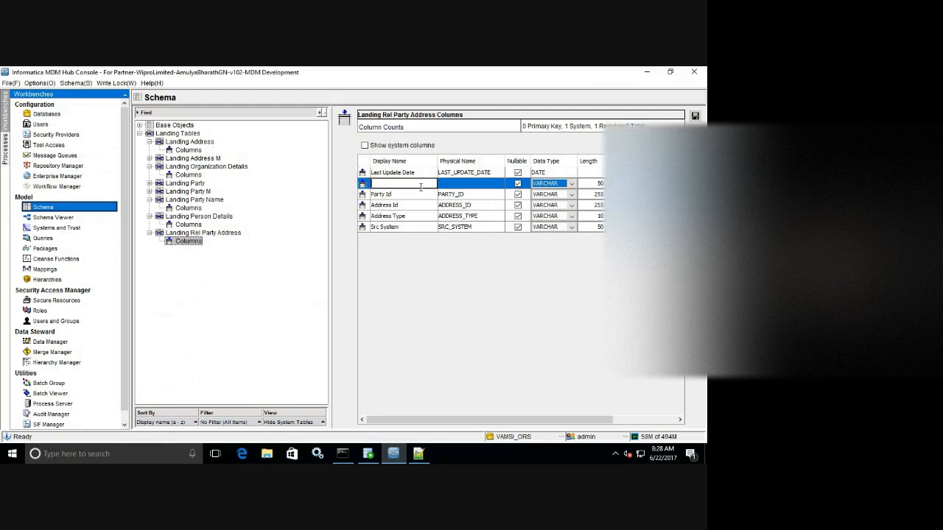
type("Src")
left_click(382, 183)
key("BackSpace")
key("Tab")
key("Tab")
key("Tab")
key("Tab")
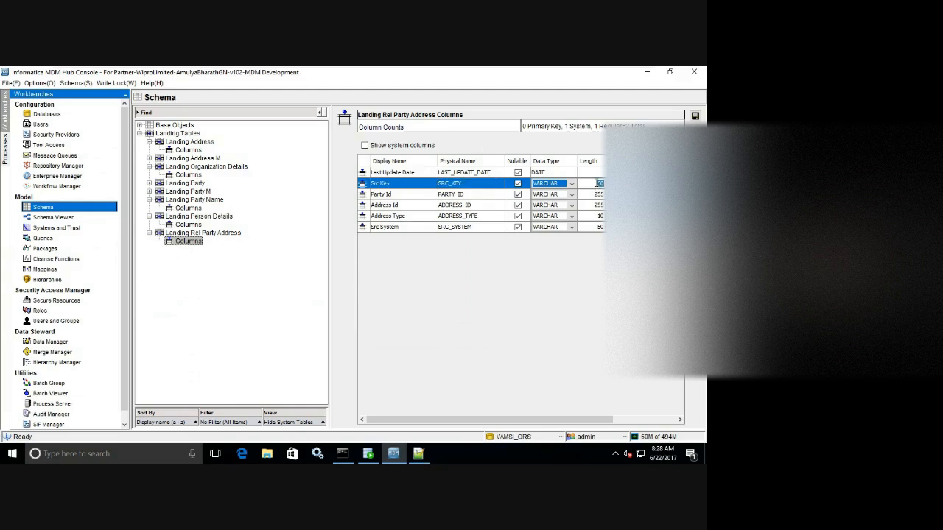
type("255")
left_click(696, 118)
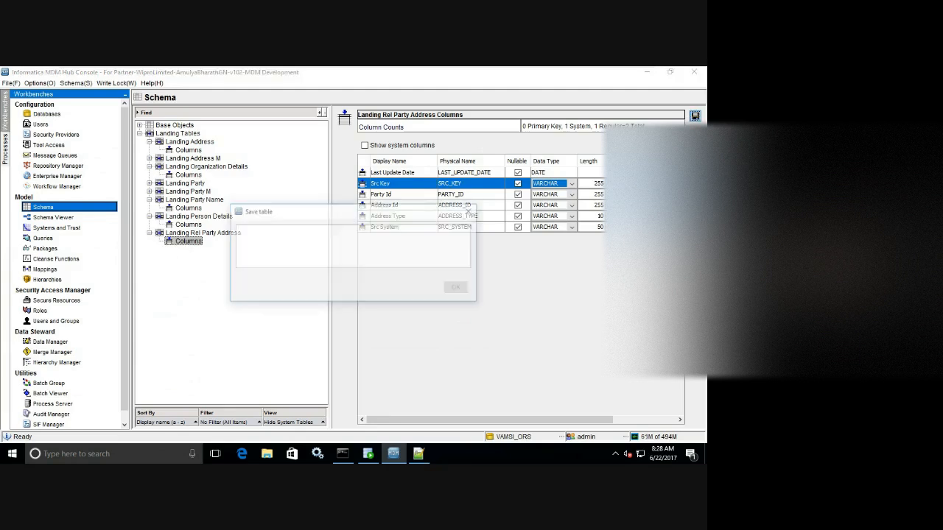
Scroll through the lookup table definitions in Landing-Tables.sql before returning to the Hub Console.
left_click(418, 454)
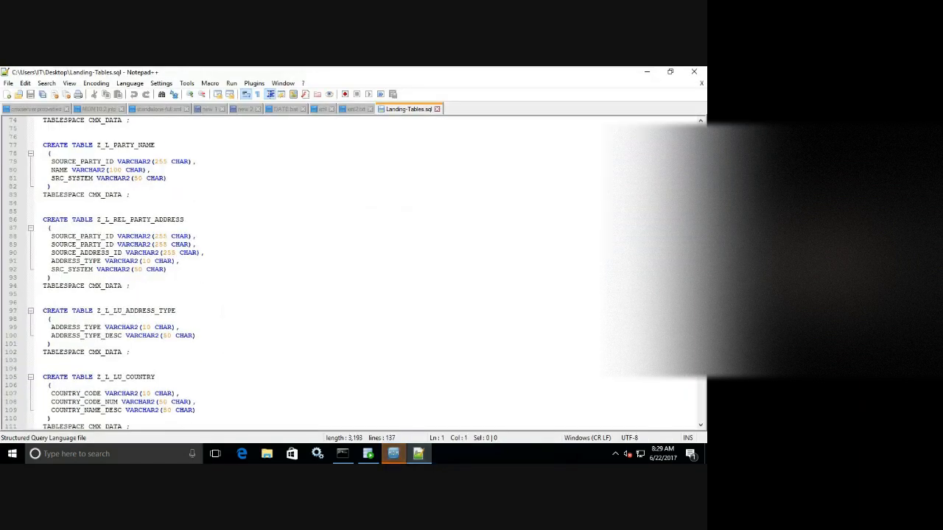
scroll(354, 272, "down", 6)
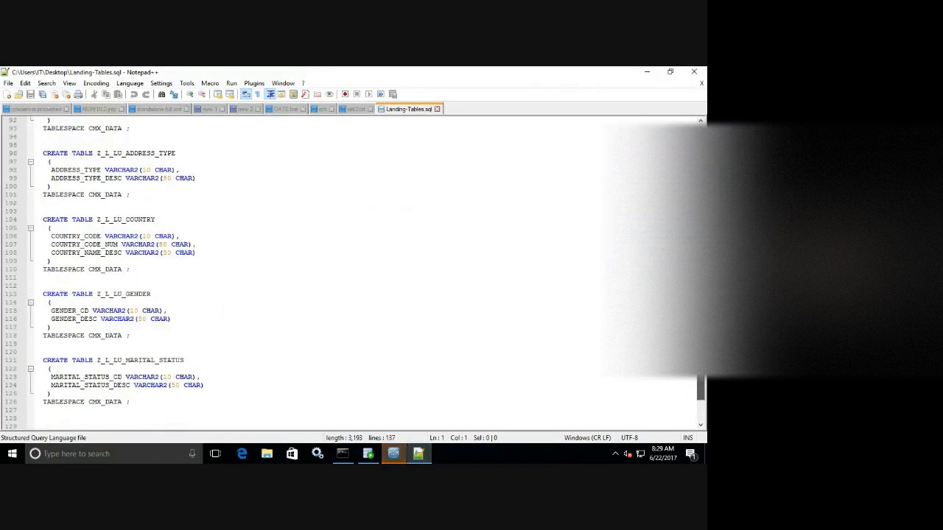
scroll(354, 273, "down", 3)
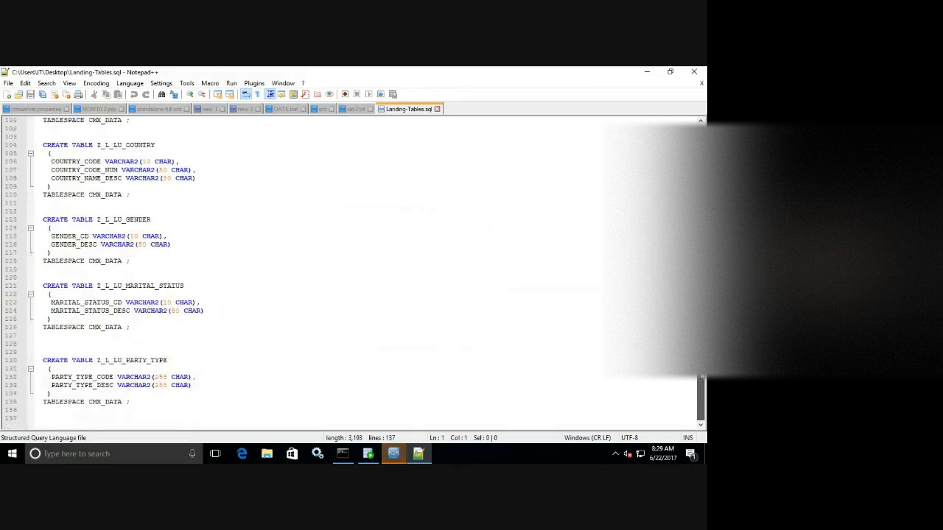
scroll(354, 273, "up", 3)
scroll(354, 272, "up", 1)
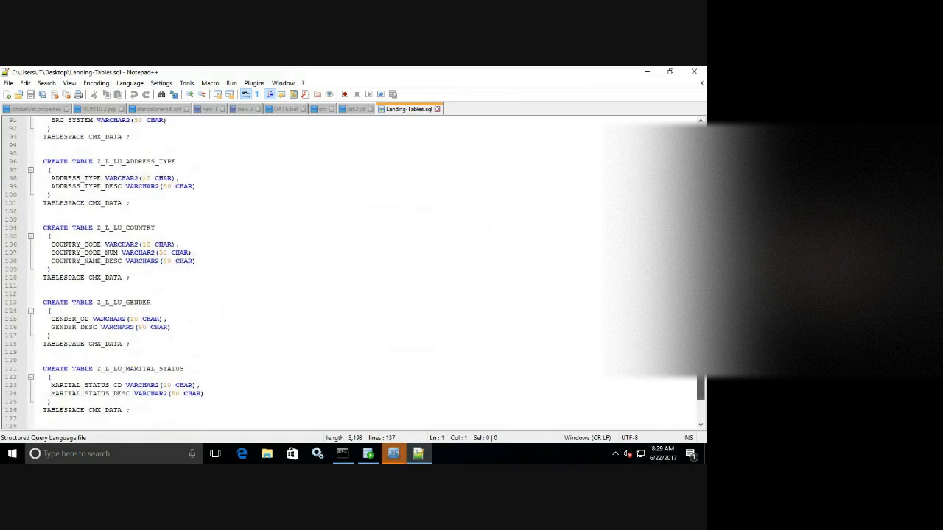
scroll(354, 273, "up", 3)
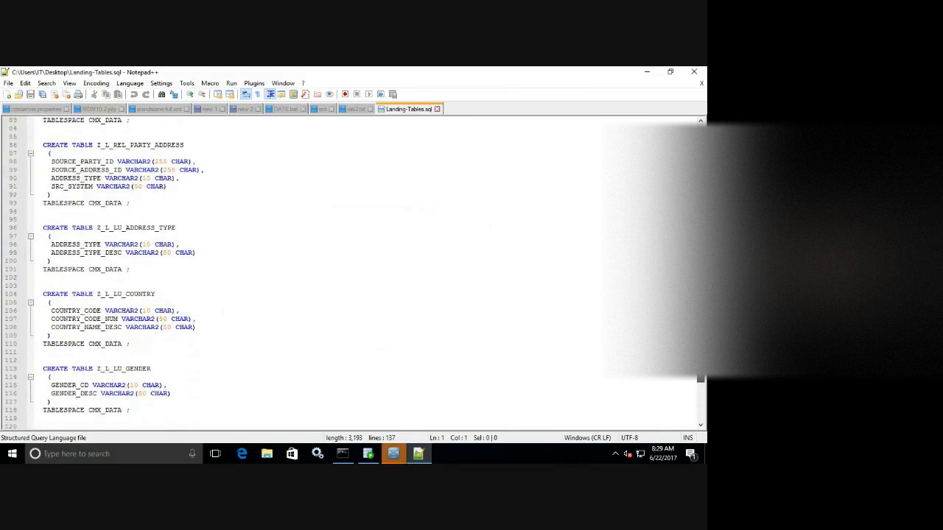
scroll(354, 272, "down", 2)
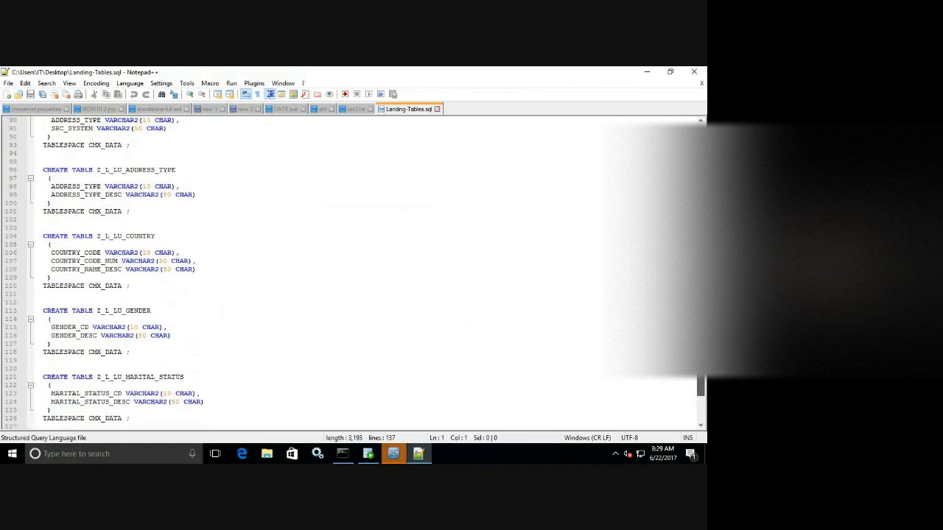
scroll(354, 273, "down", 1)
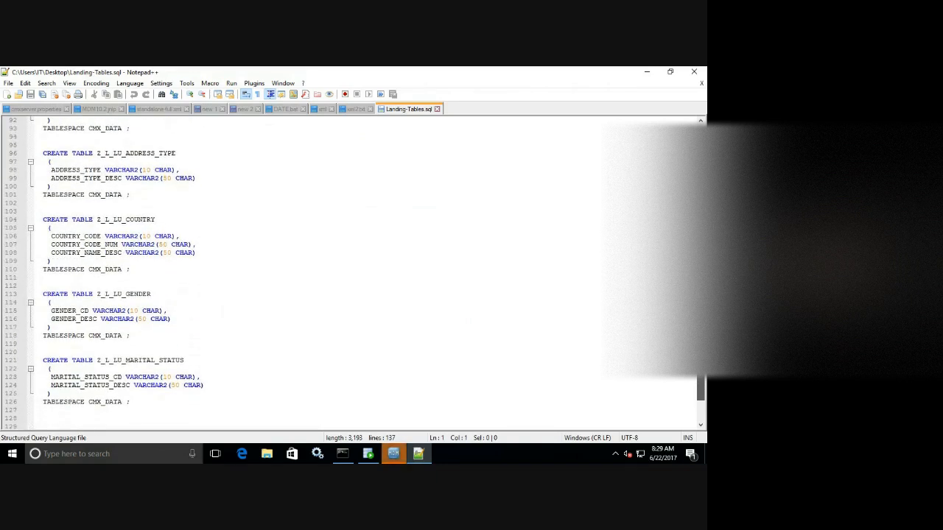
scroll(354, 272, "down", 1)
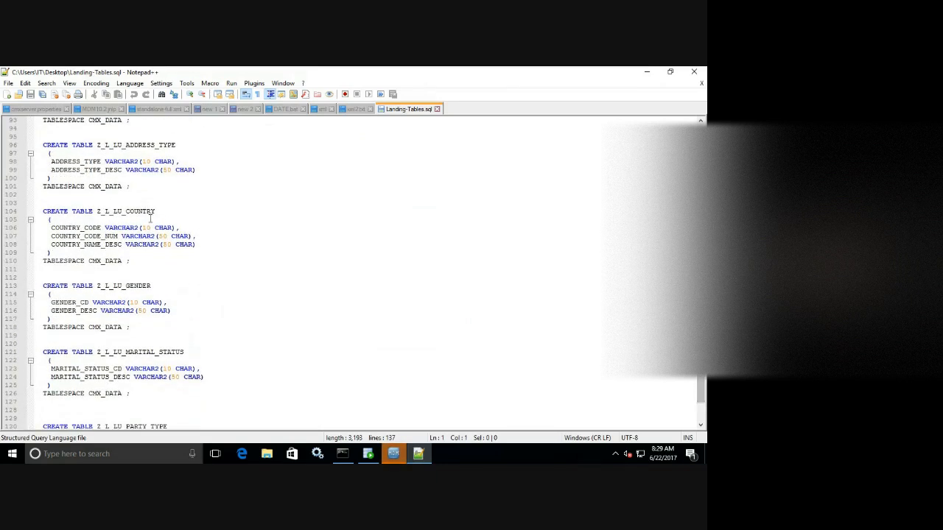
left_click(397, 447)
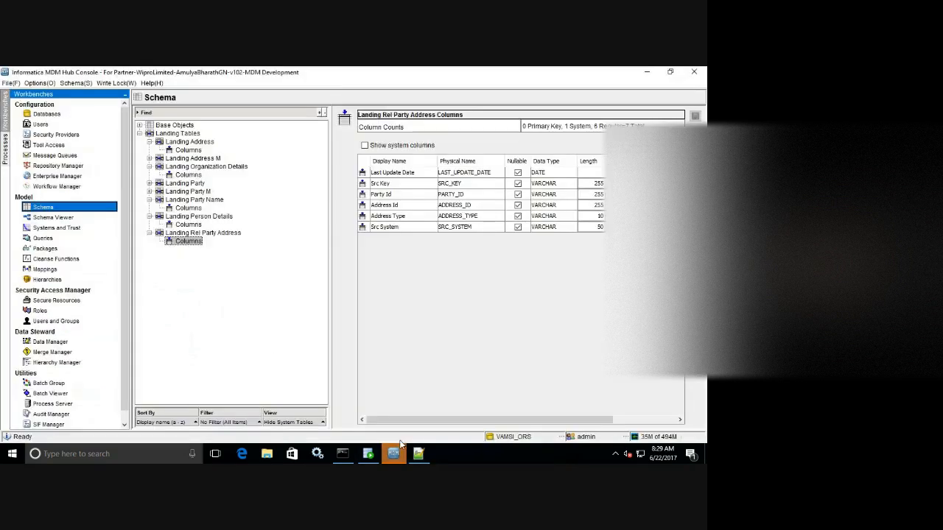
Start a new landing table with display name 'Landing LKP Address Type'.
left_click(149, 233)
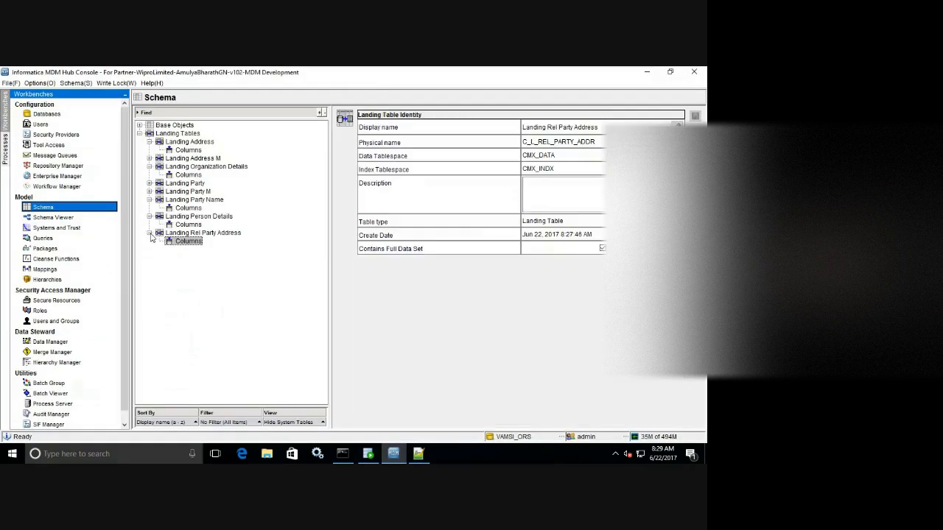
right_click(276, 175)
left_click(293, 177)
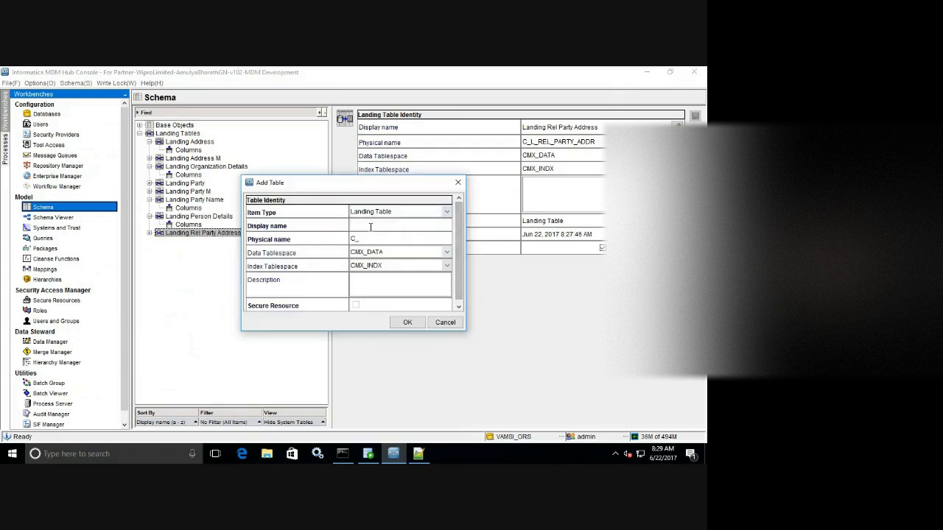
left_click(372, 225)
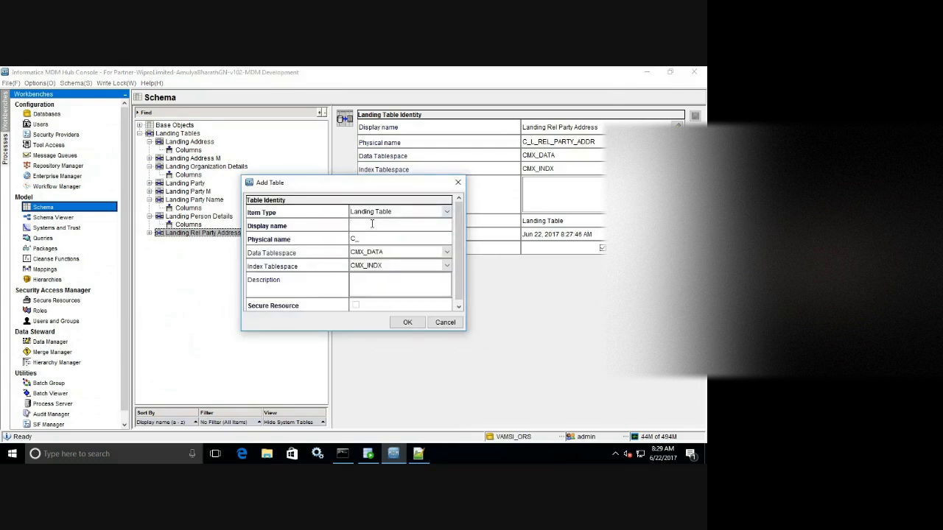
type("Landing LKP Address Type")
Shorten the physical name to C_L_LKP_ADDR_TYPE and save the table.
left_click(370, 240)
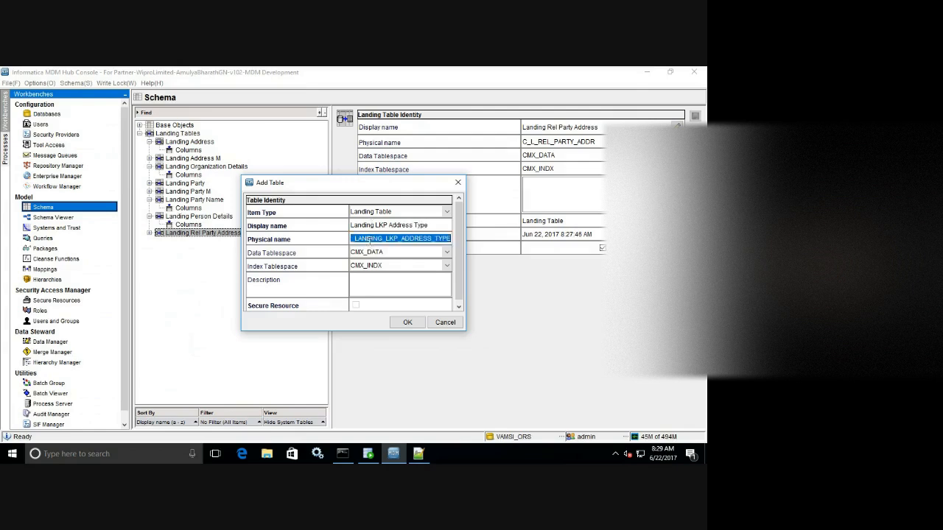
left_click(382, 240)
key("BackSpace")
key("BackSpace")
key("BackSpace")
key("BackSpace")
key("BackSpace")
key("BackSpace")
key("BackSpace")
key("BackSpace")
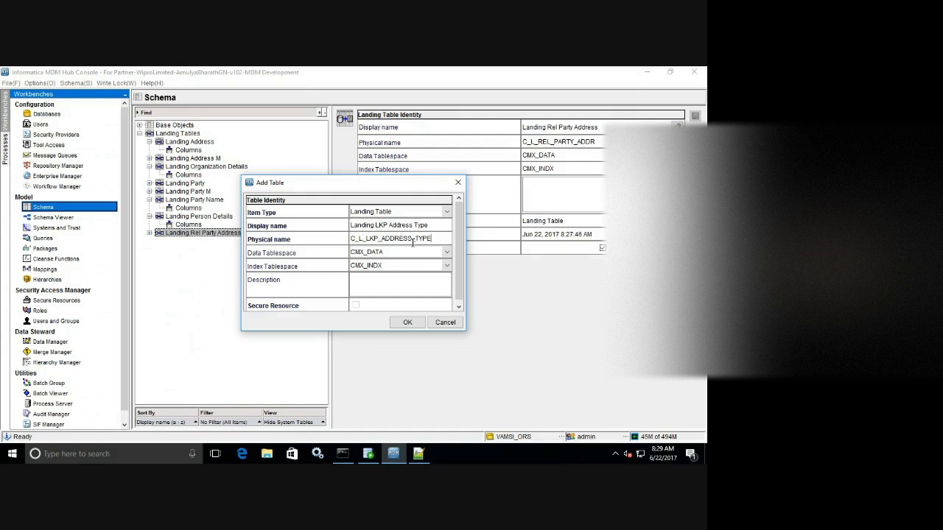
key("BackSpace")
key("BackSpace")
key("BackSpace")
key("BackSpace")
type("R")
left_click(408, 322)
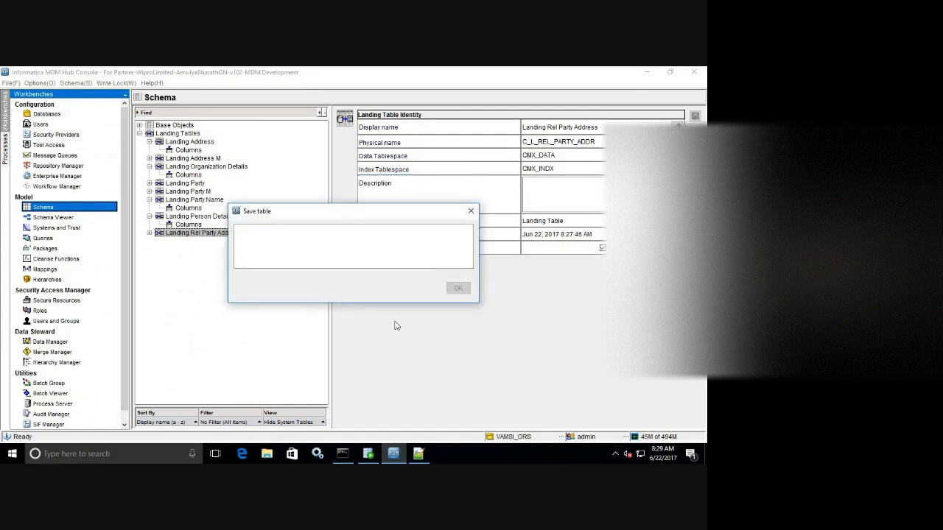
left_click(417, 453)
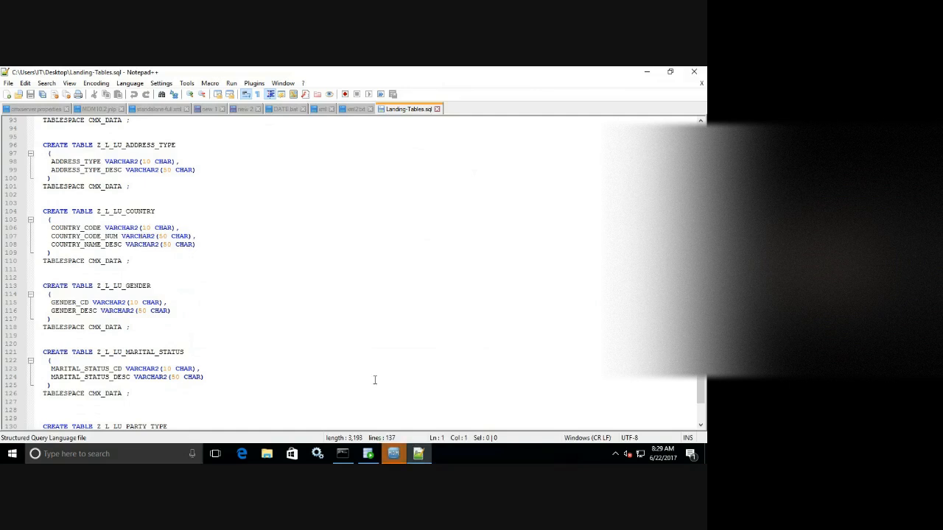
left_click(402, 452)
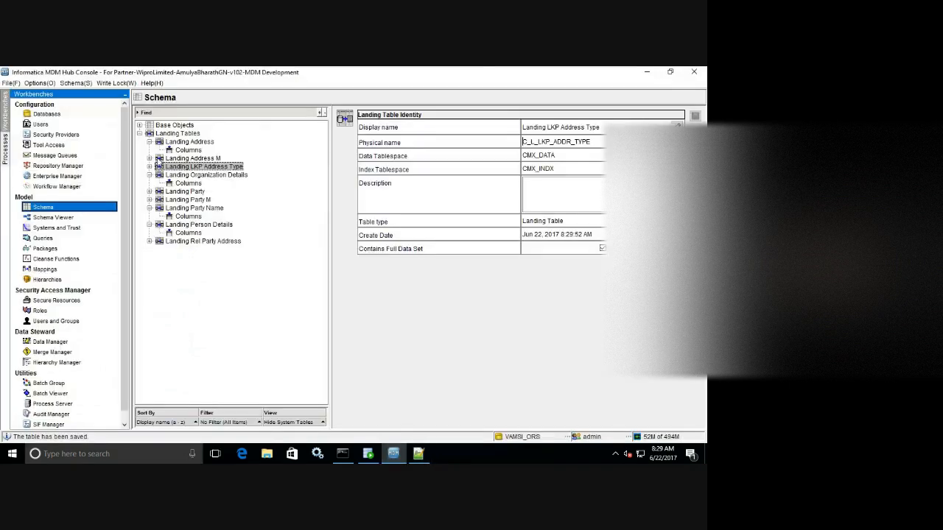
Open Landing LKP Address Type's columns and connect Import Schema to cmx_ors with its password.
left_click(149, 167)
left_click(189, 176)
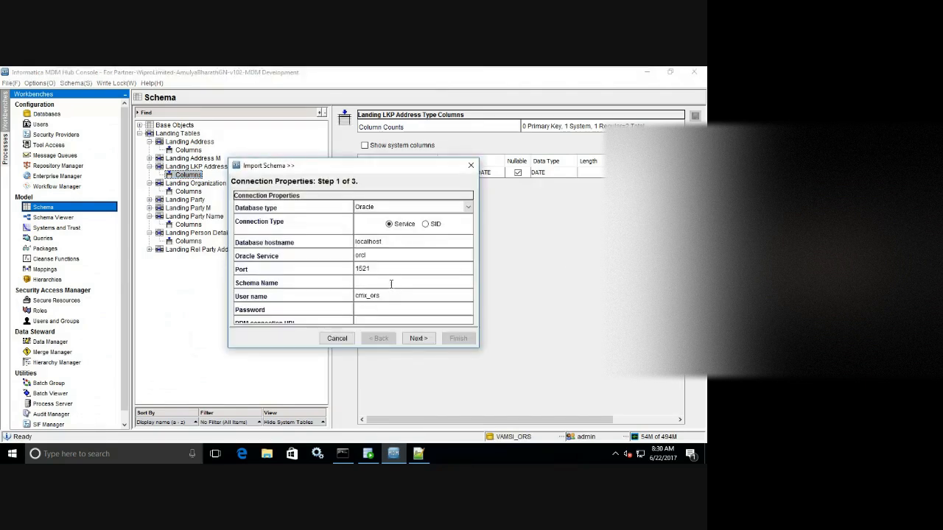
left_click(391, 284)
type("cmx_ors")
key("Tab")
key("Tab")
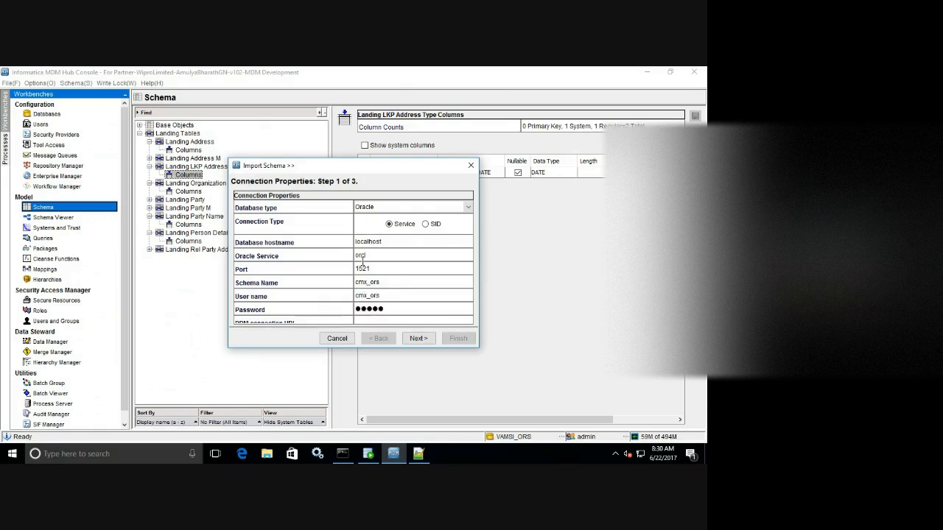
left_click(415, 339)
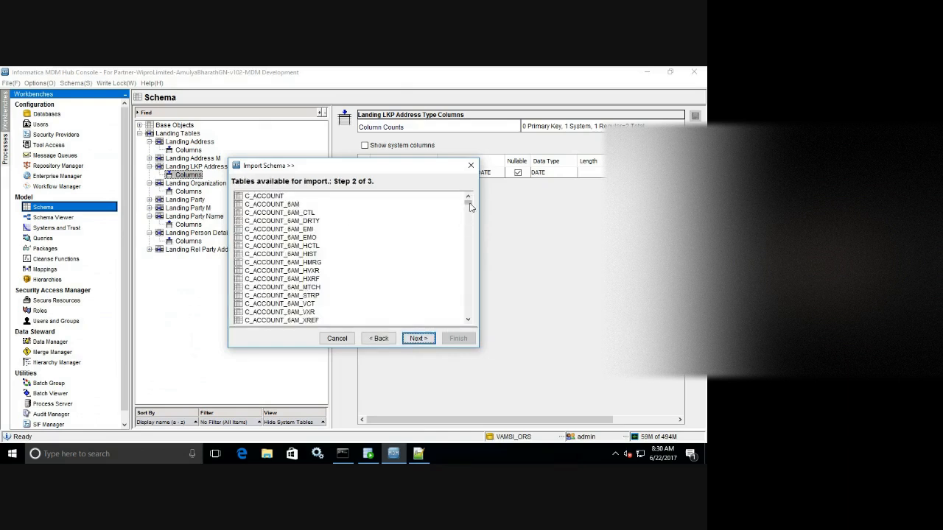
Import ADDRESS_TYPE and ADDRESS_TYPE_DESC from Z_L_LU_ADDRESS_TYPE and save the table.
scroll(470, 269, "down", 3)
scroll(470, 270, "down", 15)
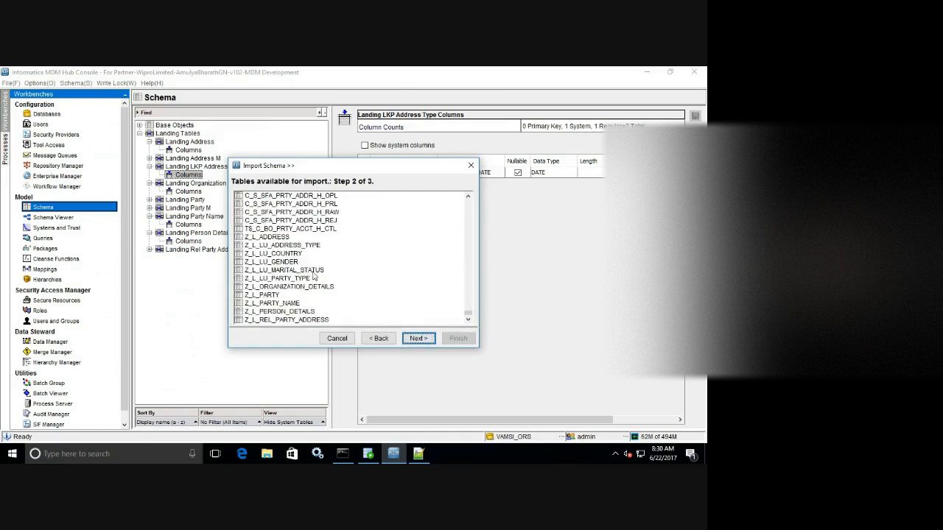
left_click(295, 245)
left_click(418, 338)
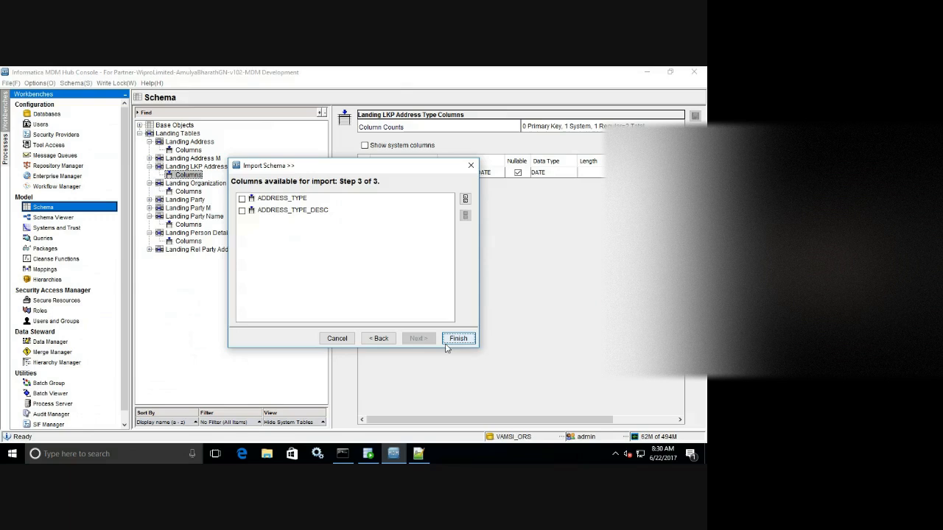
left_click(465, 198)
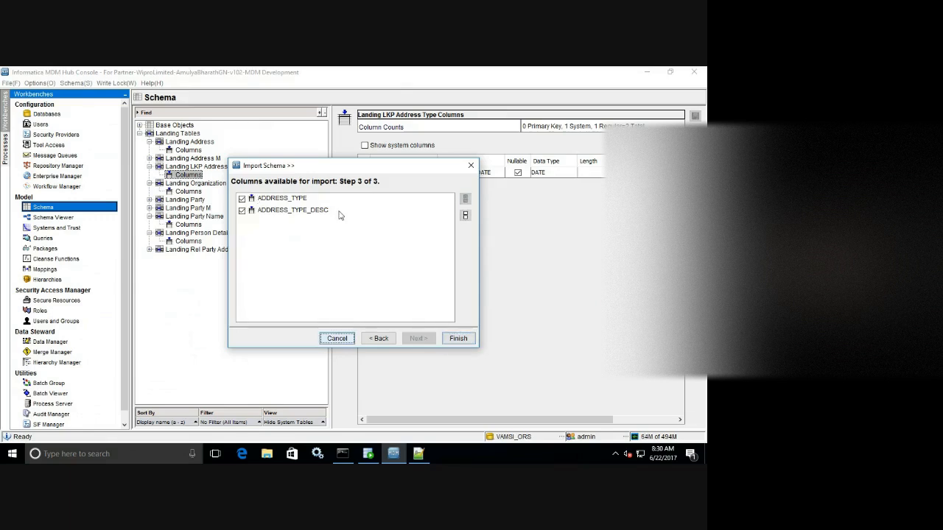
left_click(458, 338)
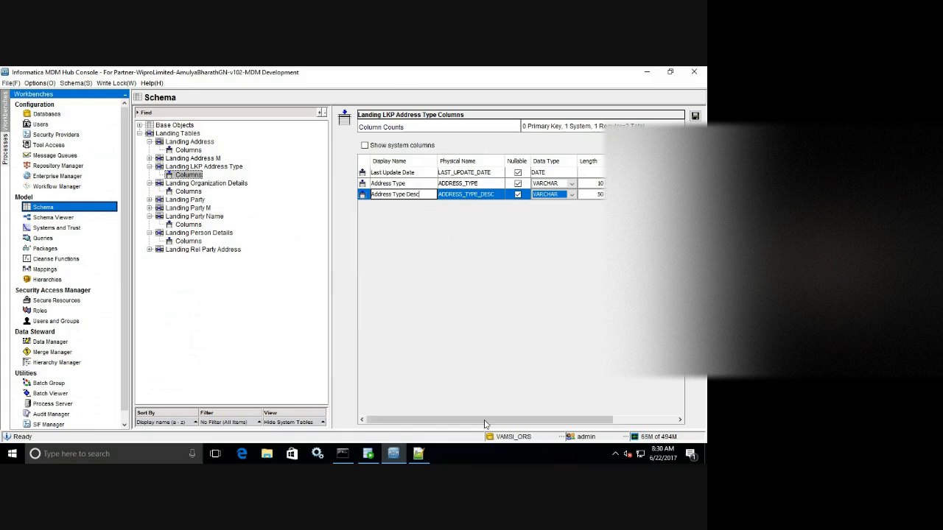
left_click_drag(491, 420, 428, 399)
left_click_drag(612, 421, 596, 405)
left_click(695, 116)
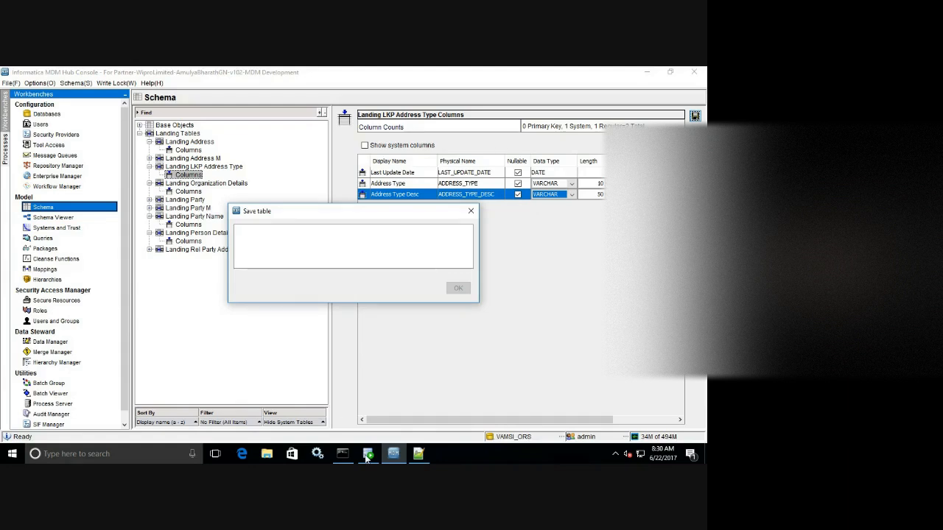
left_click(418, 455)
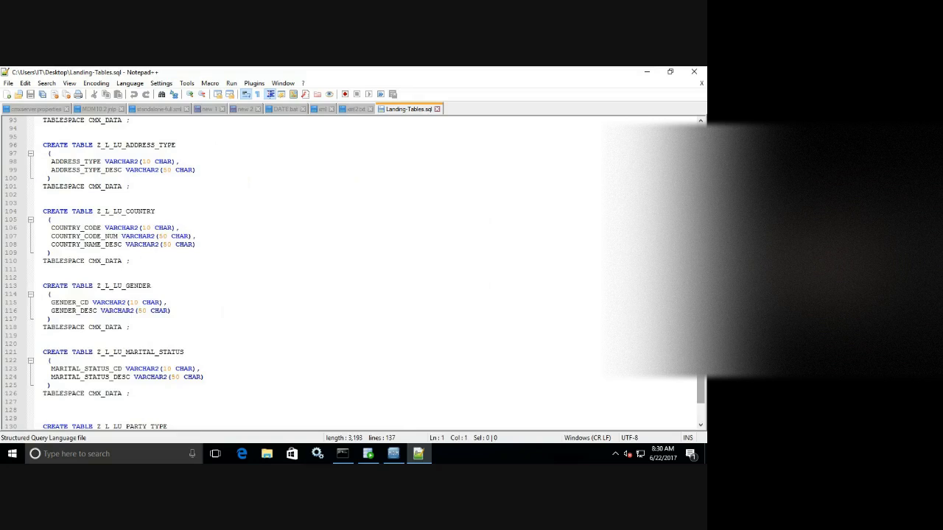
Scroll Landing-Tables.sql down to Z_L_LU_PARTY_TYPE, then go back to the MDM Hub Console.
scroll(354, 272, "down", 3)
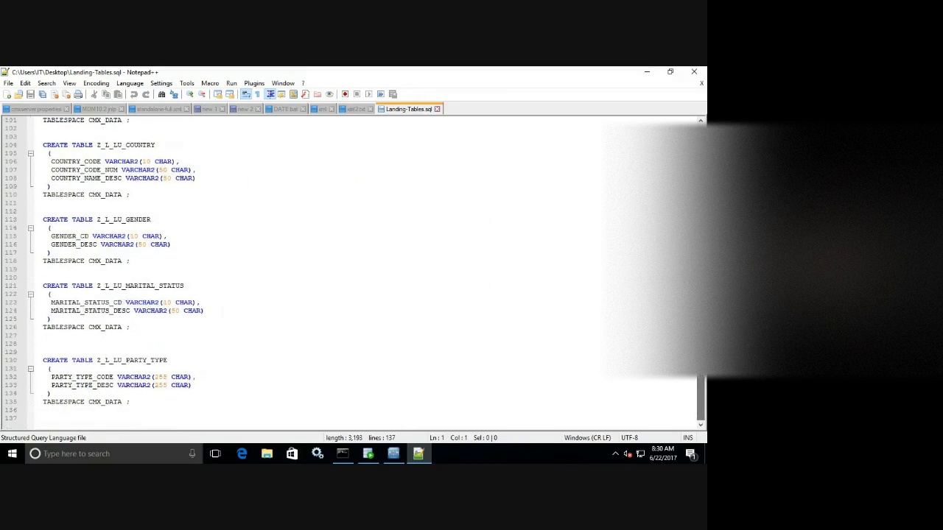
left_click(387, 455)
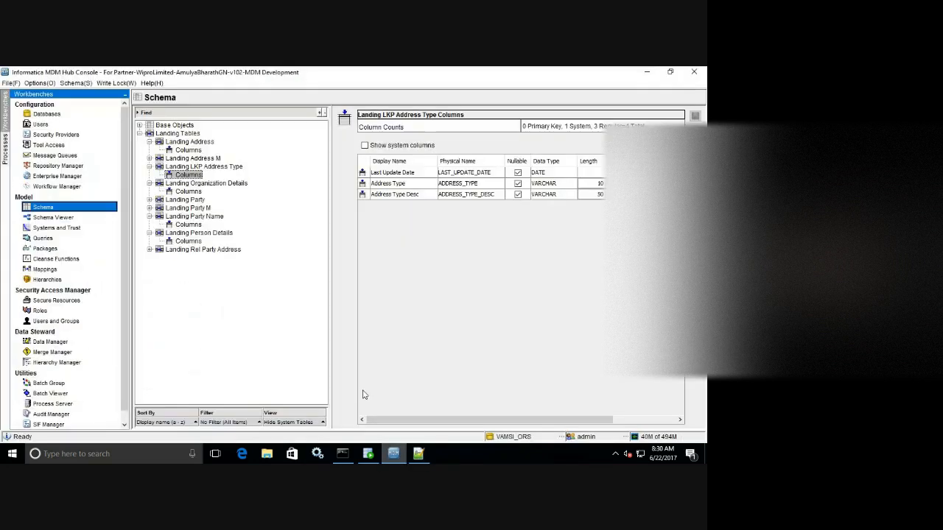
Add a new landing table and enter a 'Landing Lookup Co…' display name.
left_click(206, 168)
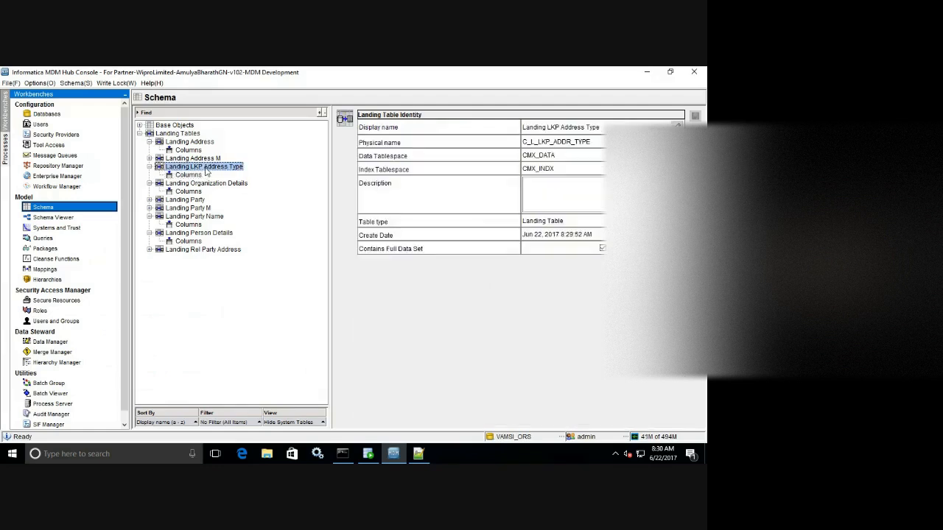
right_click(278, 179)
left_click(309, 185)
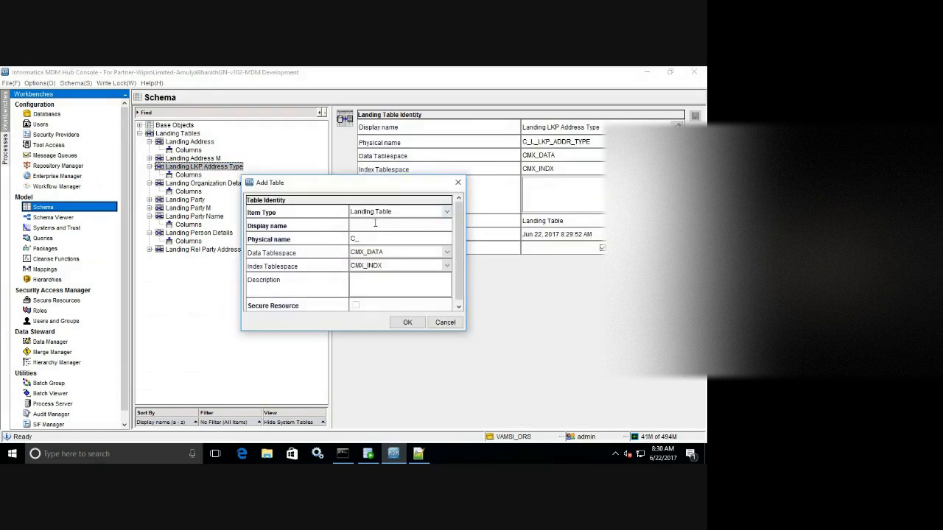
type("Landi")
type("ng Lookup Country")
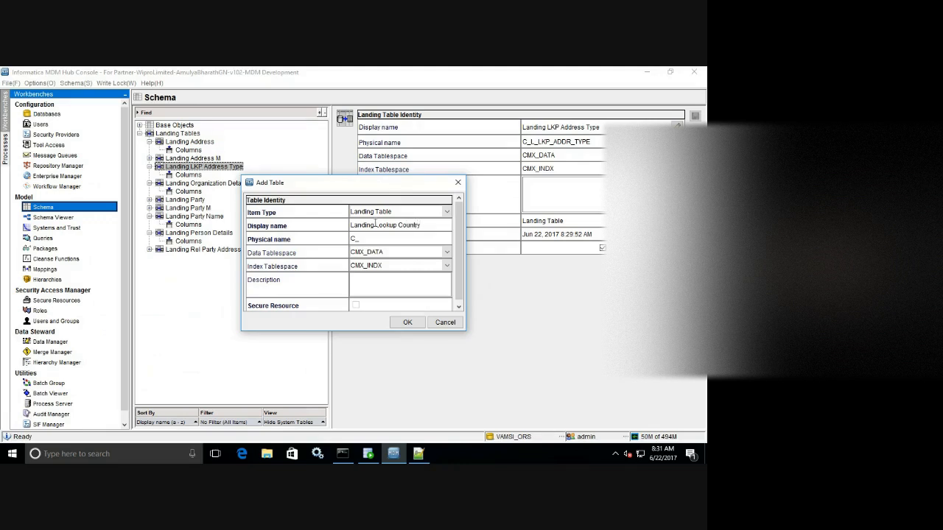
key("Tab")
Correct the names to C_L_LKP_COUNTRY and Landing LKP Country, then create the table.
left_click(386, 238)
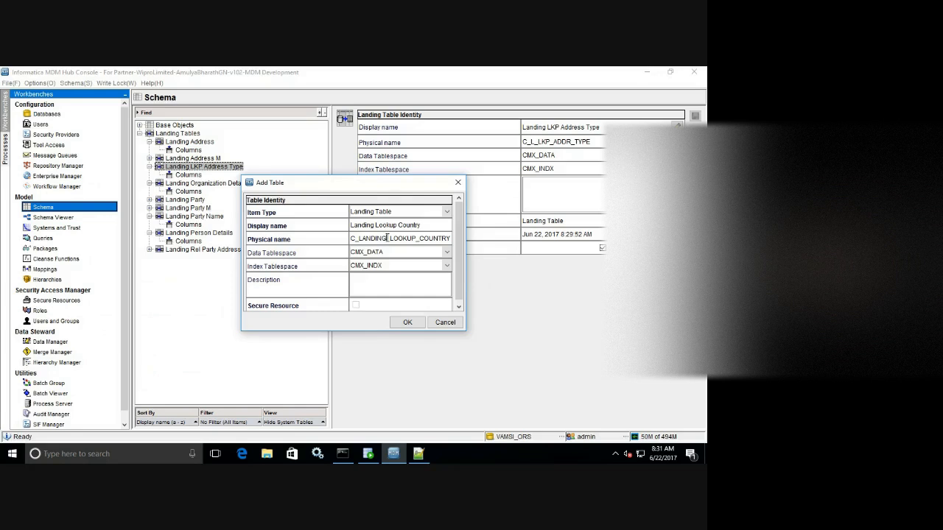
key("BackSpace")
key("BackSpace")
key("BackSpace")
key("BackSpace")
key("BackSpace")
key("BackSpace")
left_click(380, 239)
key("BackSpace")
key("BackSpace")
left_click(379, 239)
key("BackSpace")
left_click(380, 226)
double_click(380, 225)
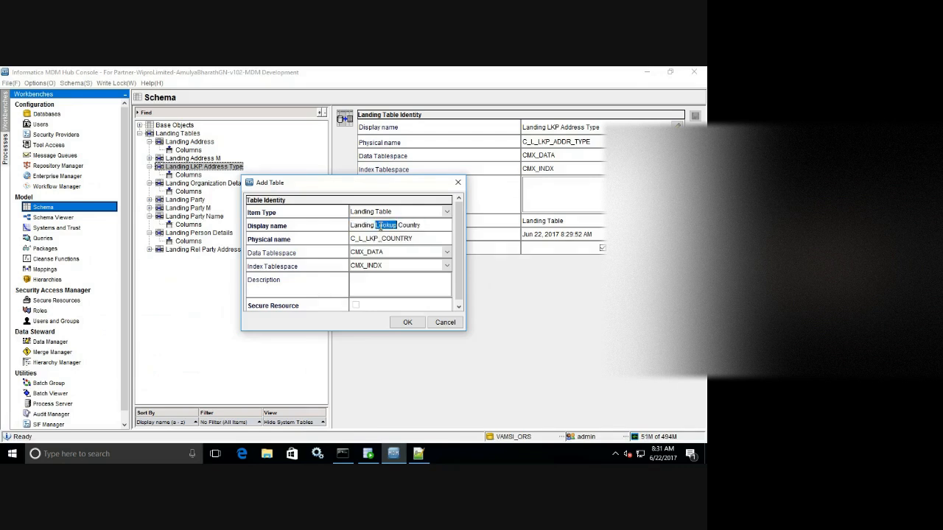
type("LKP")
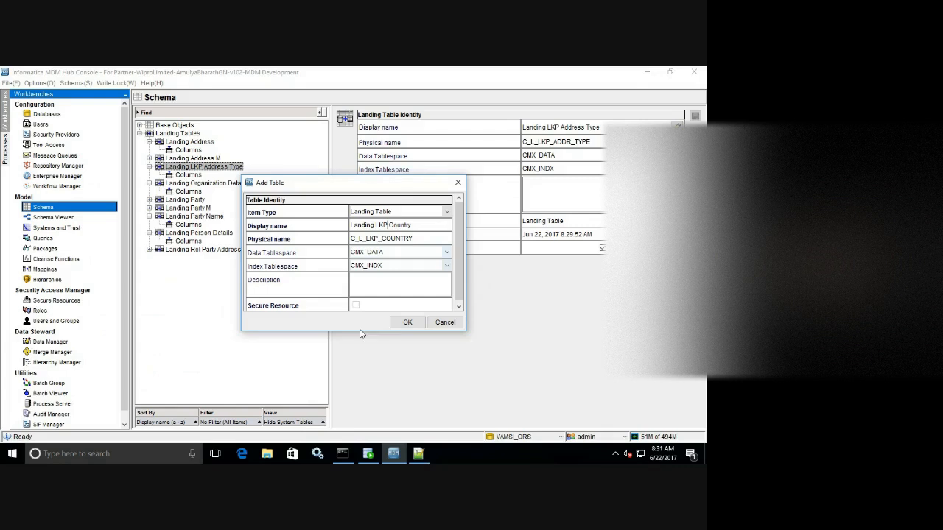
left_click(407, 323)
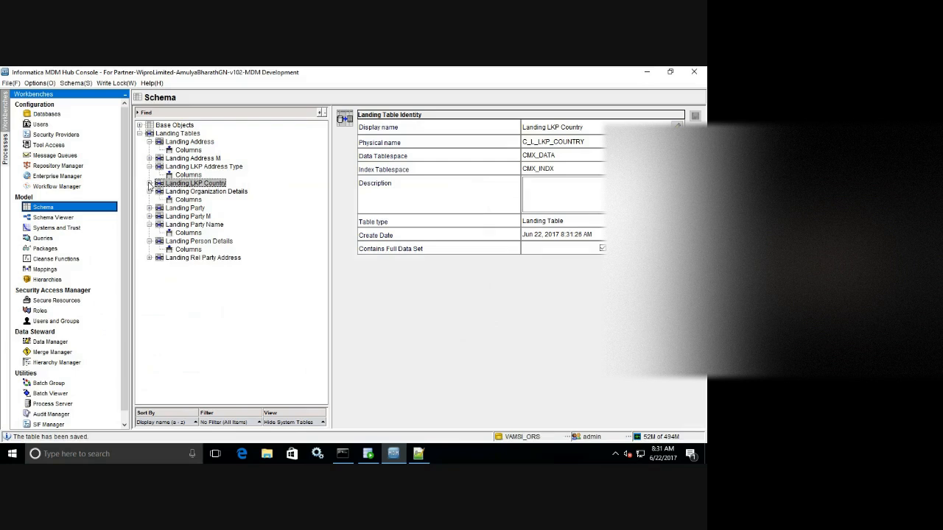
left_click(149, 183)
Open Landing LKP Country's columns and connect Import Schema to cmx with its password.
left_click(188, 192)
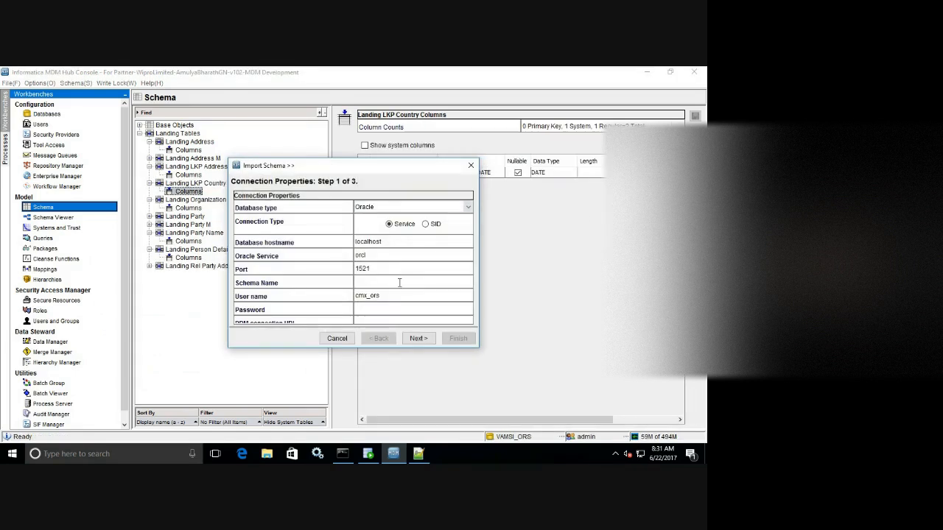
type("cmx_ors")
left_click(386, 311)
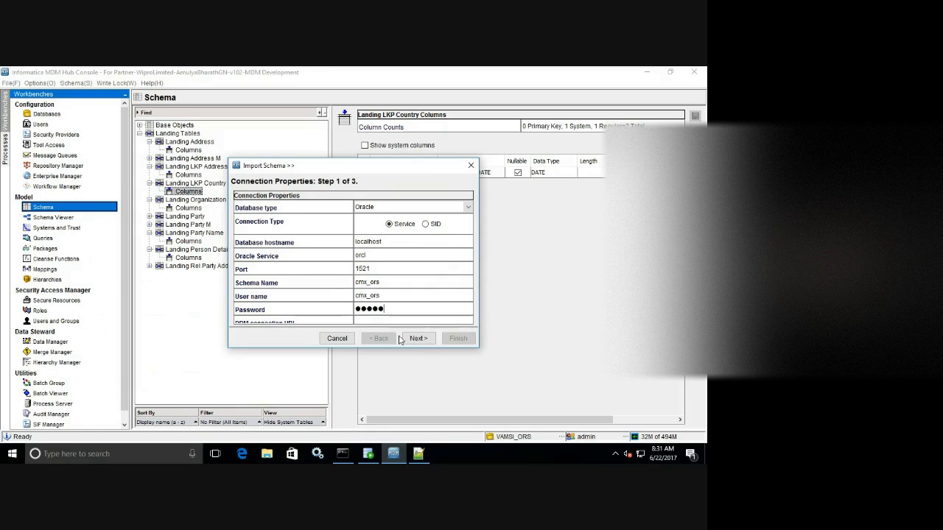
left_click(411, 338)
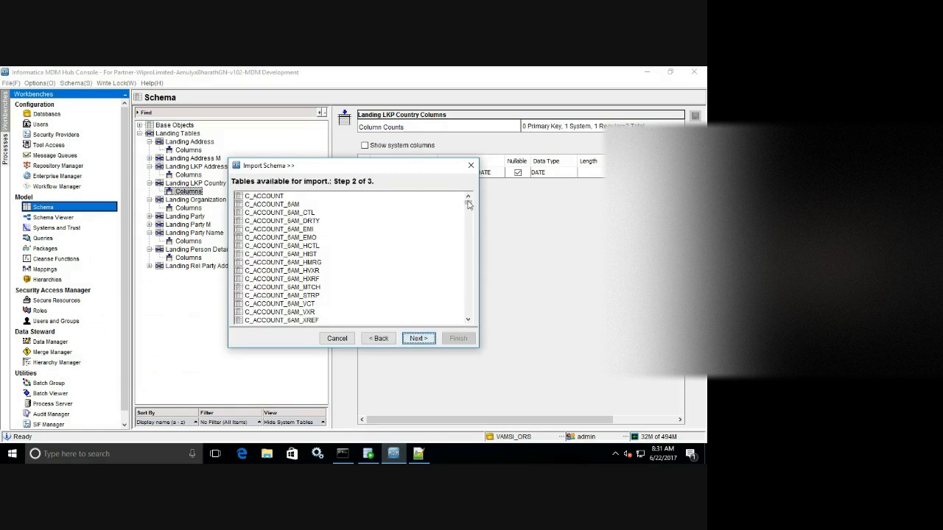
Import COUNTRY_CODE, COUNTRY_CODE_NUM and COUNTRY_NAME_DESC from Z_L_LU_COUNTRY and save.
left_click_drag(469, 204, 468, 324)
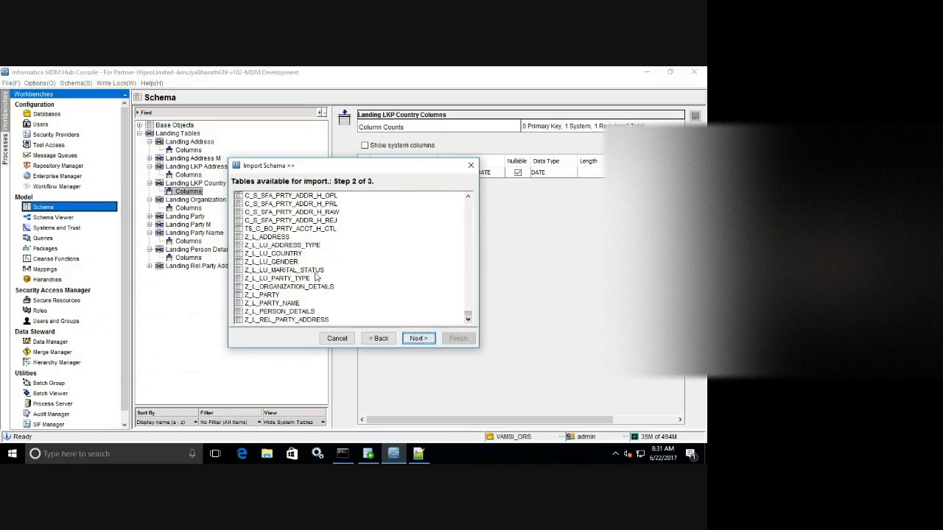
left_click(295, 254)
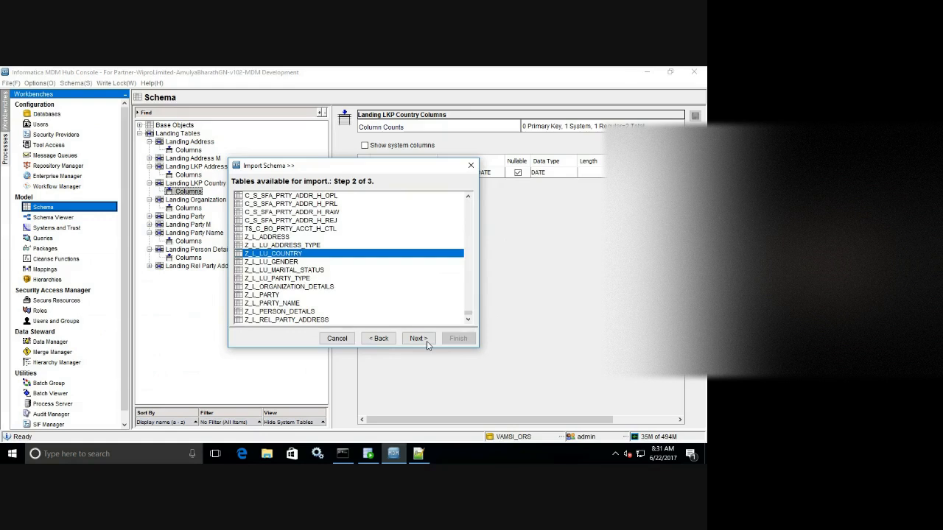
left_click(426, 340)
left_click(465, 199)
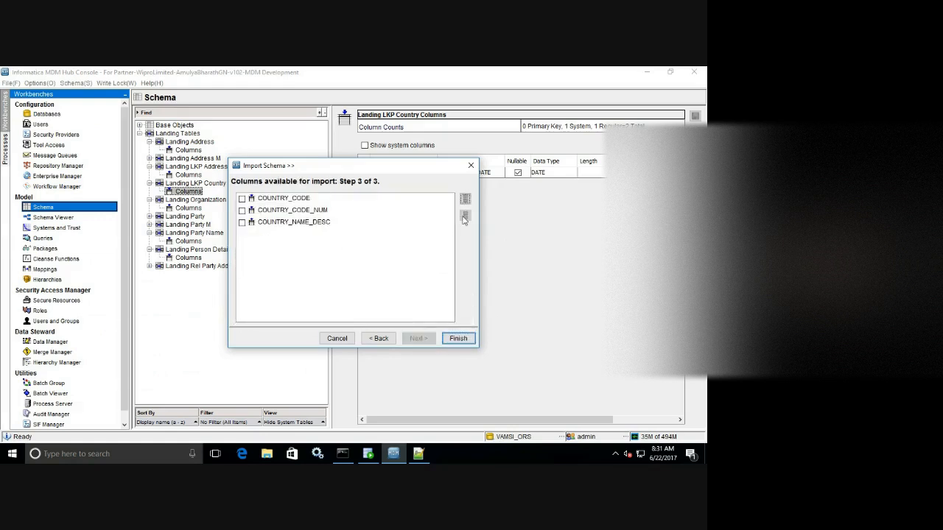
left_click(453, 340)
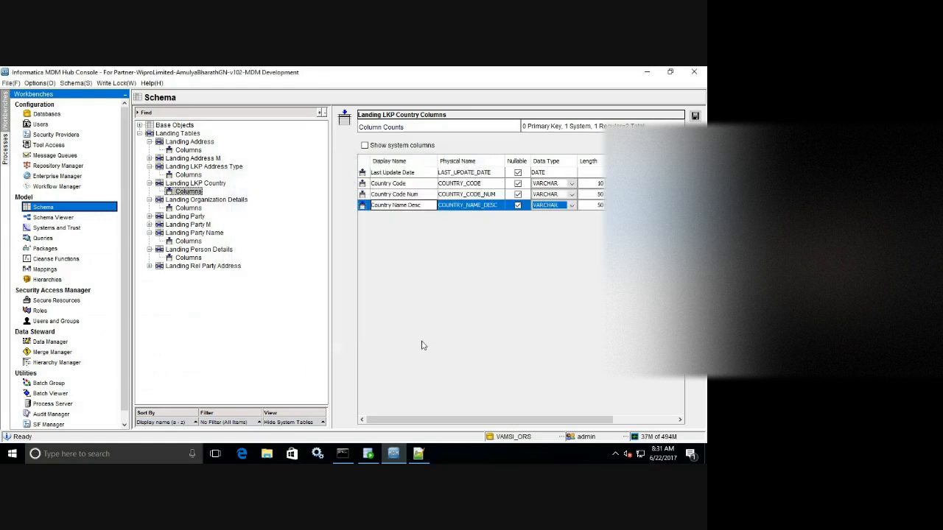
left_click(694, 116)
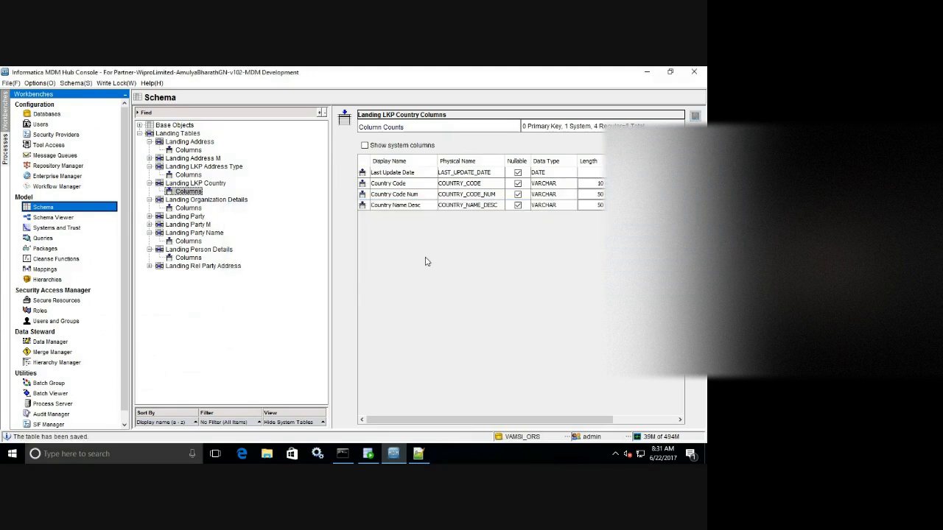
left_click(418, 454)
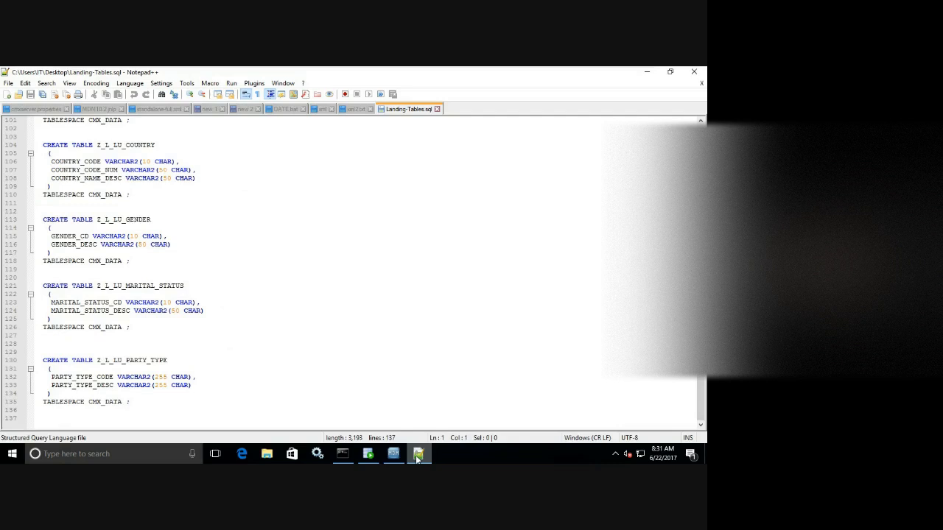
left_click(394, 454)
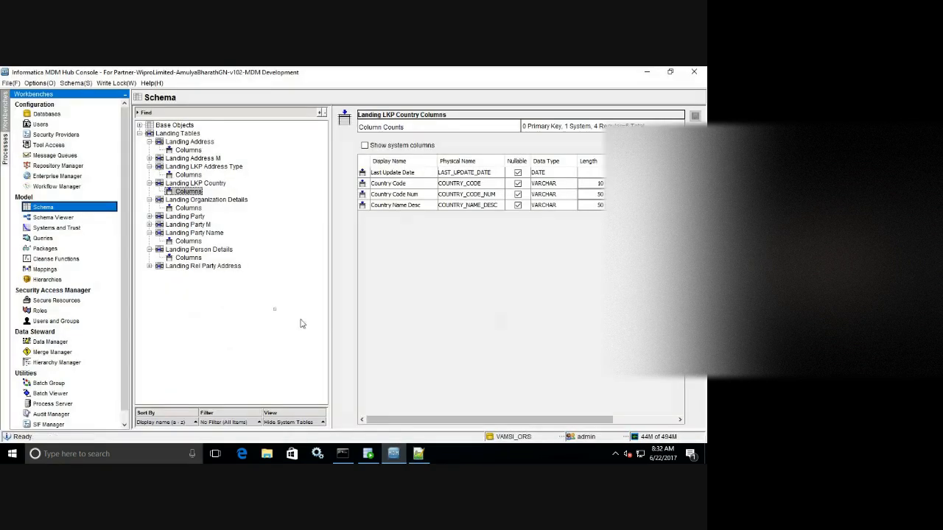
left_click(209, 185)
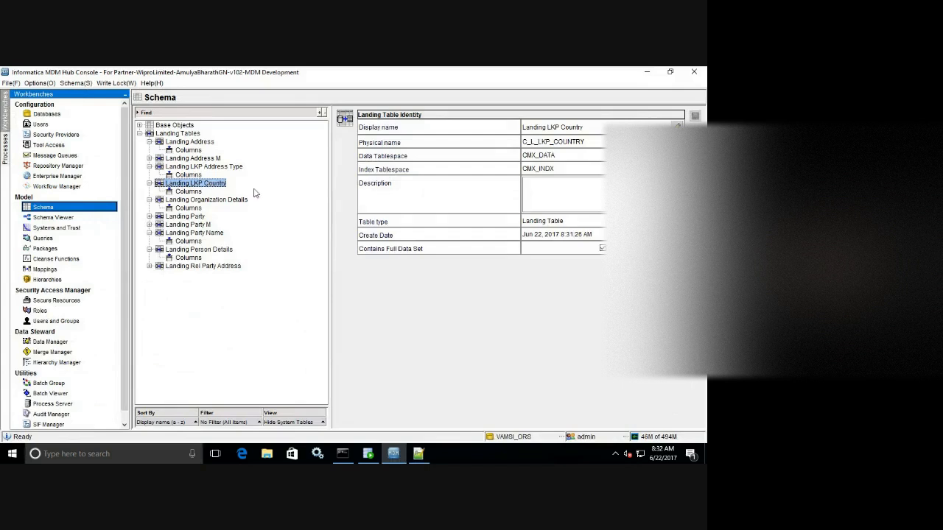
Run an impact analysis on Landing LKP Country and dismiss the results.
right_click(269, 184)
left_click(328, 200)
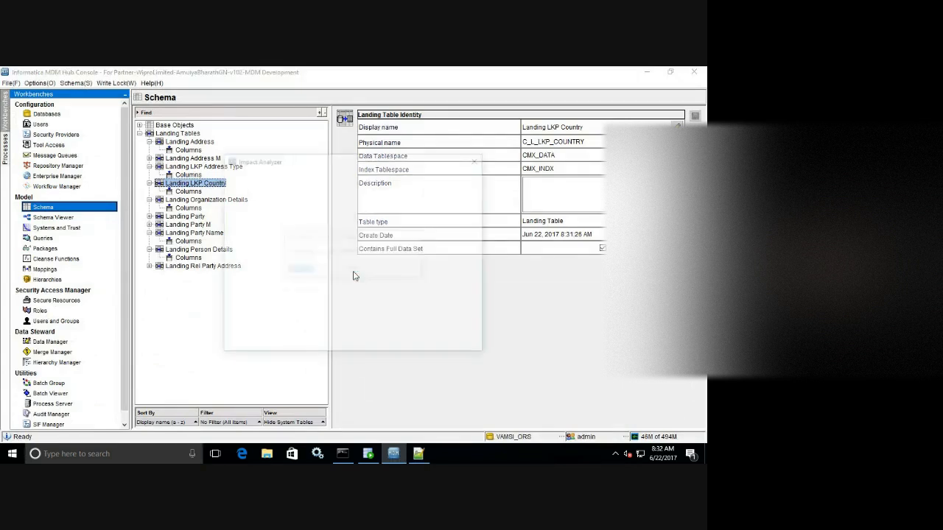
left_click(463, 345)
Add landing table Landing LKP Gender, shortening its physical name to C_L_LKP_GENDER.
right_click(269, 161)
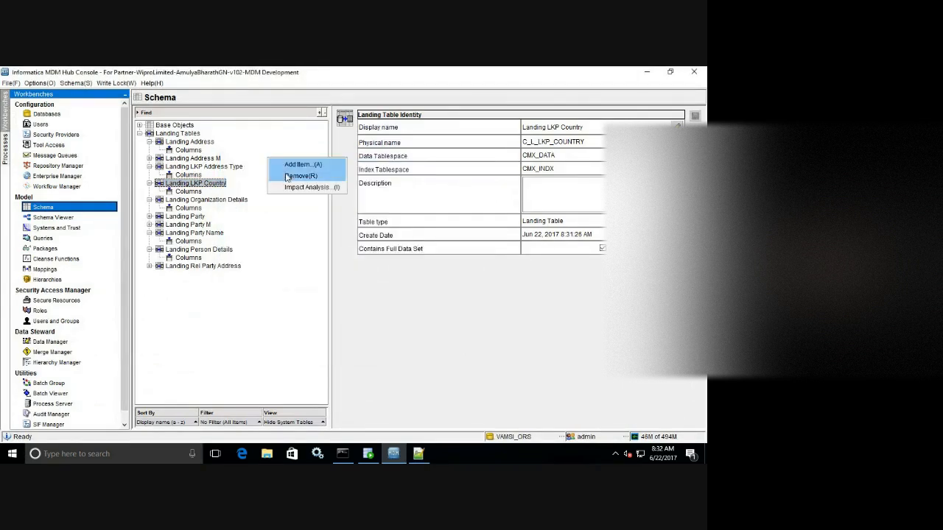
left_click(294, 162)
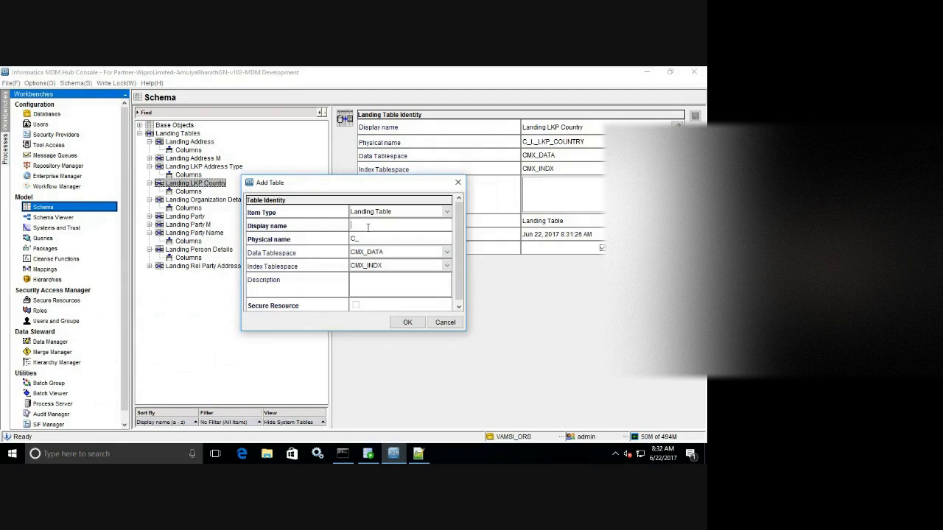
type("Landing LKP Gender")
left_click(372, 237)
left_click(386, 240)
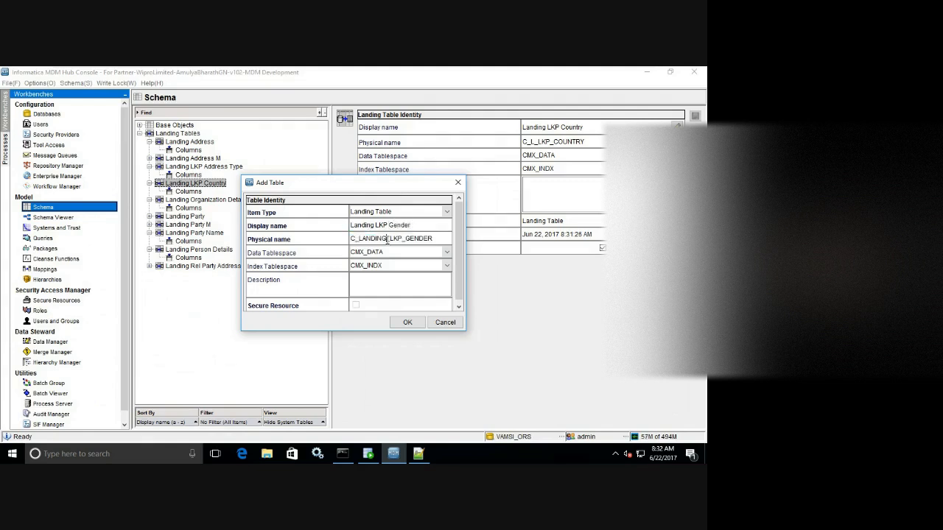
key("BackSpace")
key("BackSpace")
key("BackSpace")
key("BackSpace")
key("BackSpace")
key("BackSpace")
left_click(407, 322)
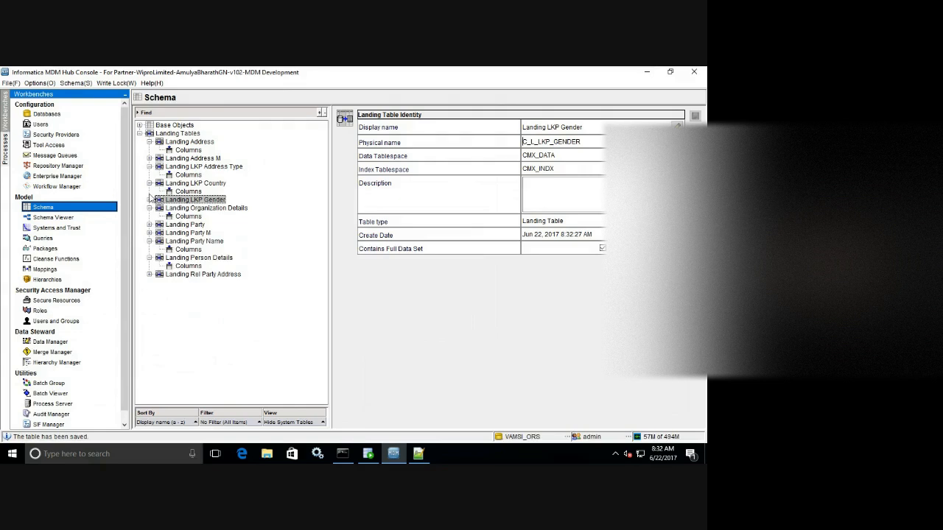
left_click(150, 200)
Open Landing LKP Gender's columns and connect Import Schema to cmx_ors with its password.
left_click(181, 208)
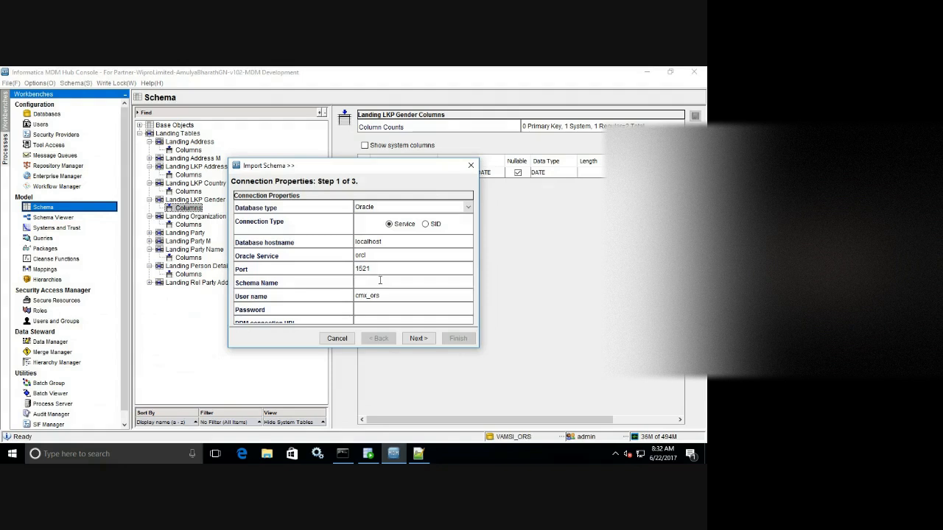
type("cmx_ors")
key("Tab")
key("Tab")
left_click(418, 338)
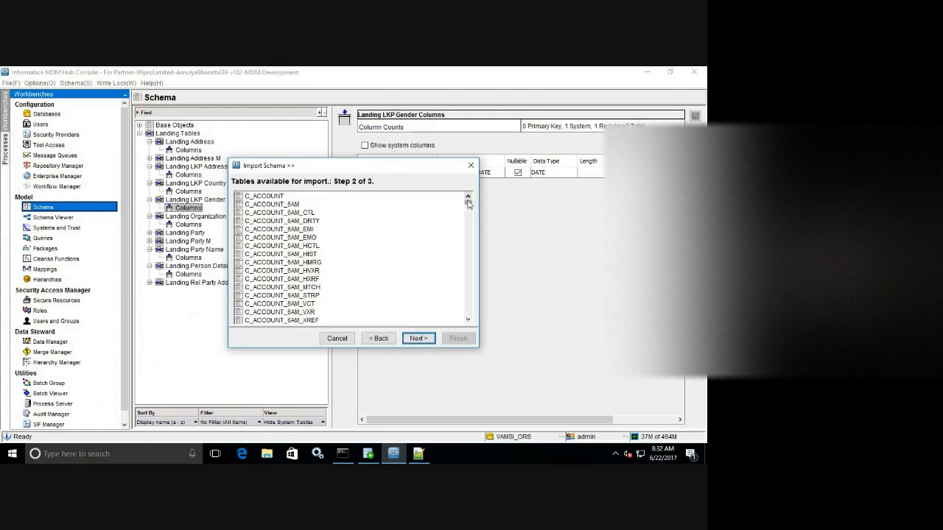
Import GENDER_CD and GENDER_DESC from Z_L_LU_GENDER and save the table.
left_click_drag(467, 204, 468, 312)
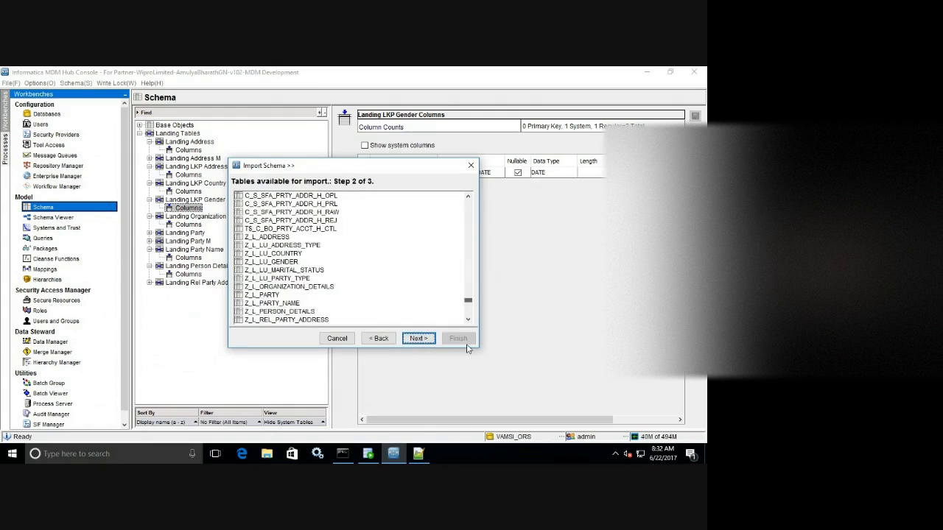
left_click(289, 262)
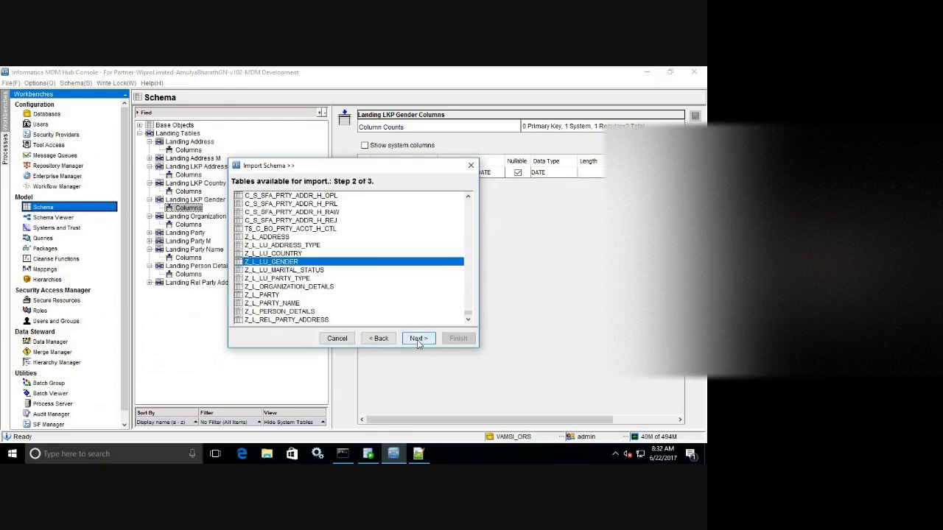
left_click(417, 339)
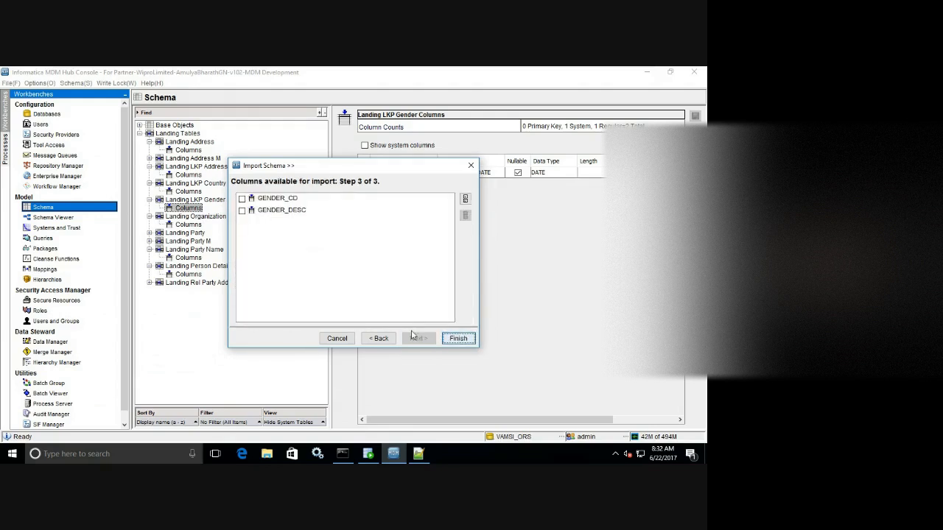
left_click(453, 339)
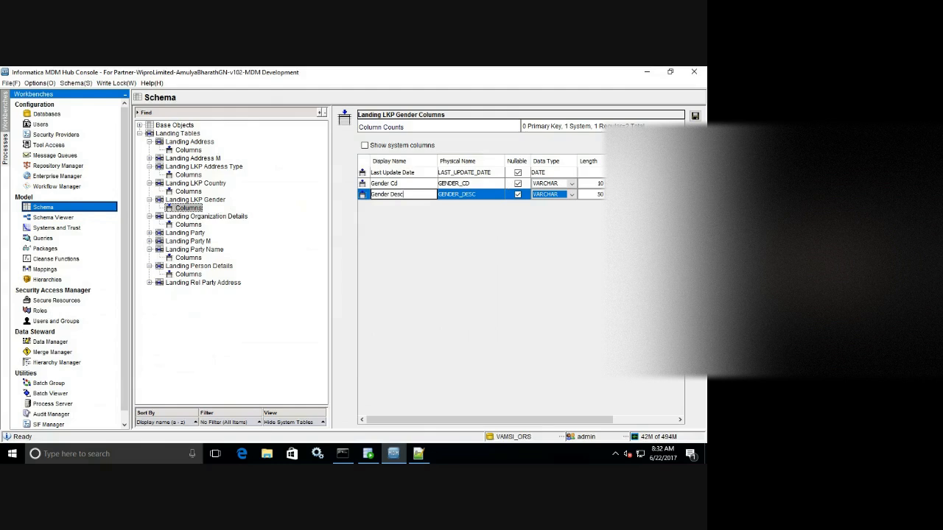
left_click(694, 116)
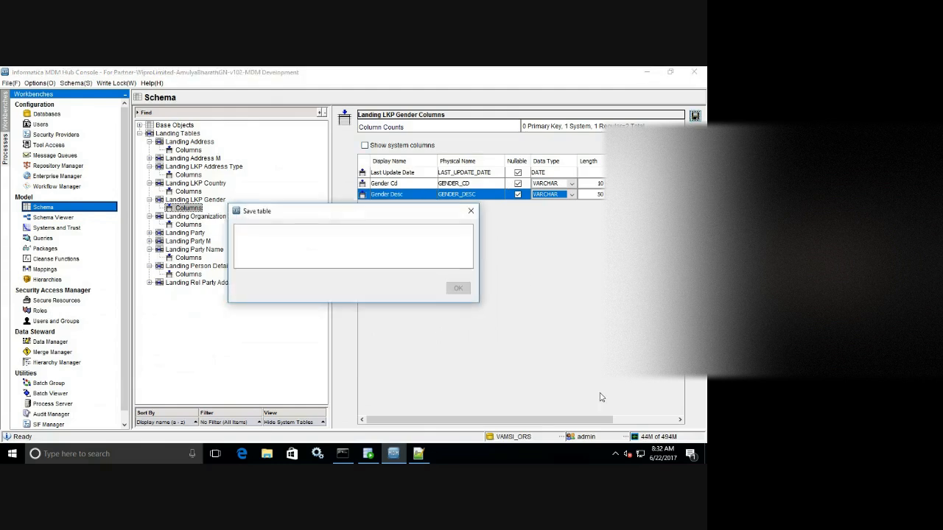
left_click(421, 457)
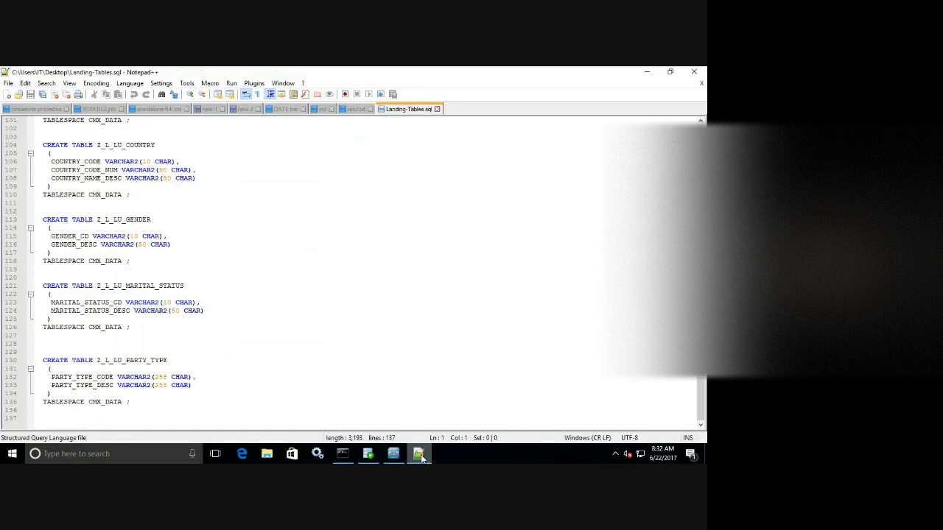
left_click(420, 457)
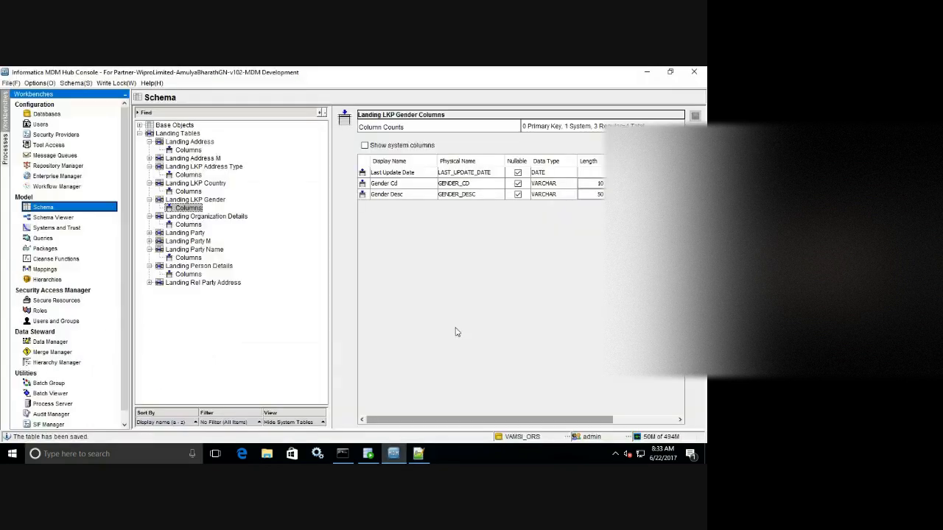
left_click(211, 203)
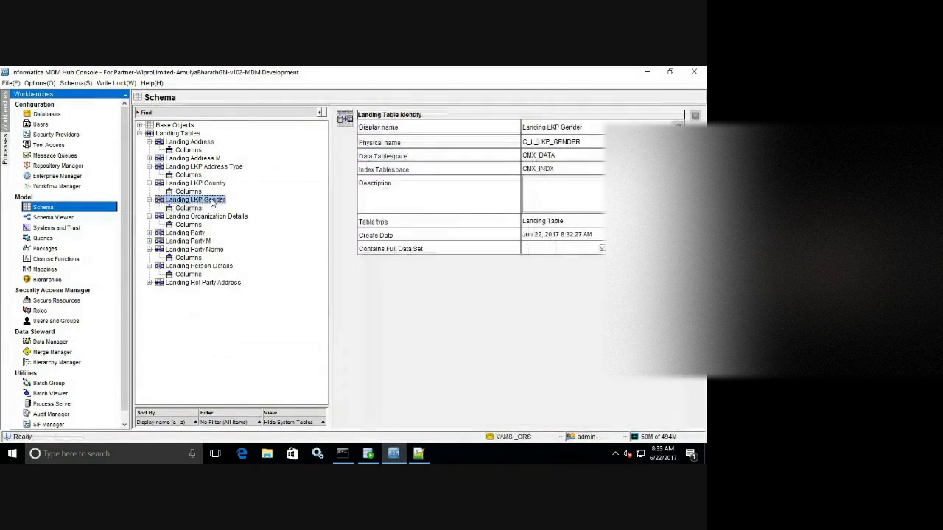
Create landing table Landing LKP Marital Status, changing its physical name to C_L_LKP_MARITAL_STATUS.
right_click(212, 201)
left_click(236, 203)
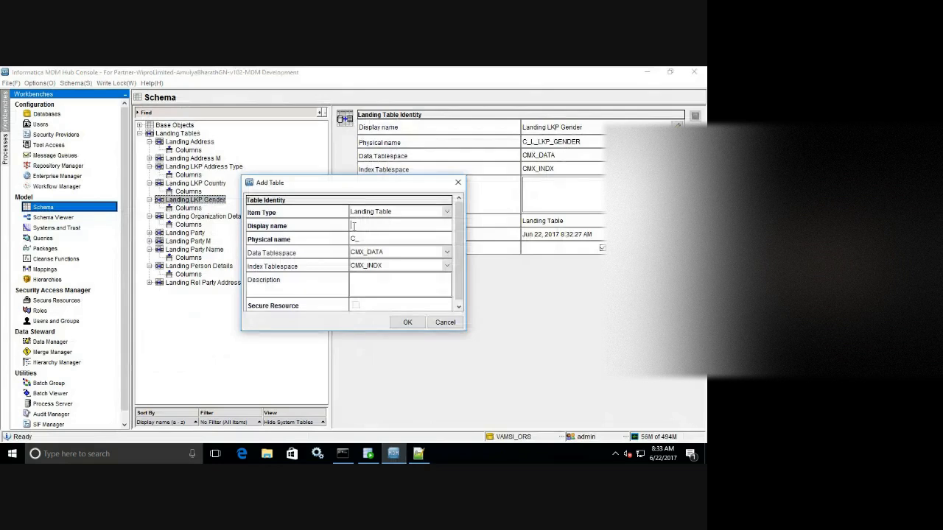
type("Landing LKP Marital Status")
left_click(364, 236)
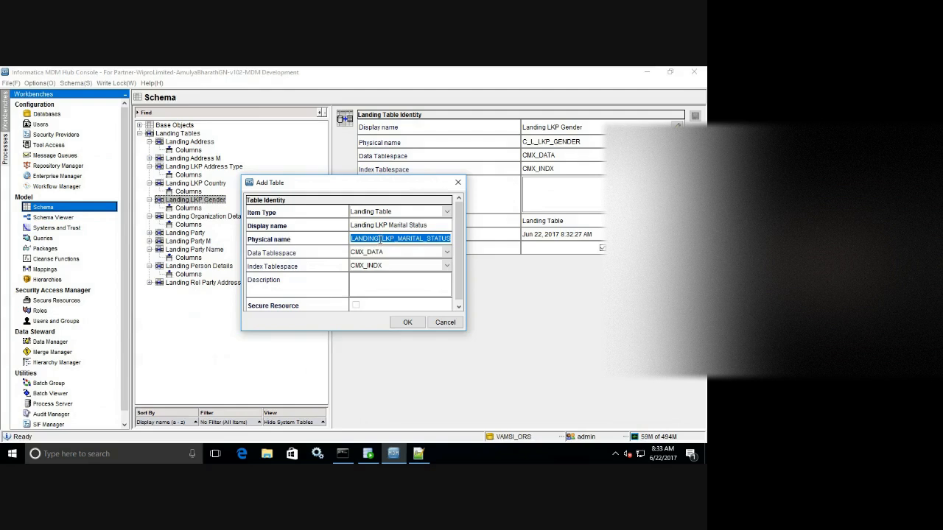
left_click(379, 237)
key("BackSpace")
key("BackSpace")
key("BackSpace")
key("BackSpace")
key("BackSpace")
key("BackSpace")
key("BackSpace")
type("C_L")
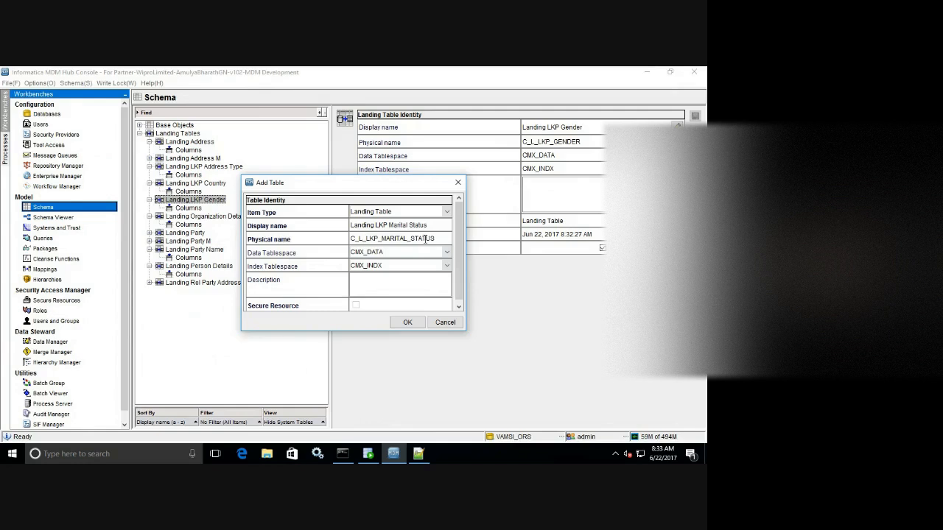
left_click(408, 322)
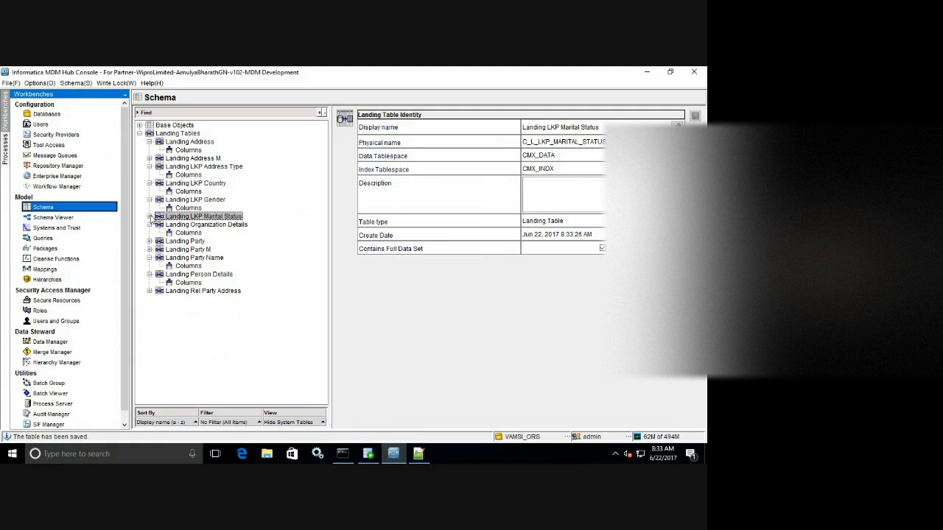
left_click(149, 216)
Open Landing LKP Marital Status's columns and connect Import Schema to cmx_ors with its password.
left_click(193, 225)
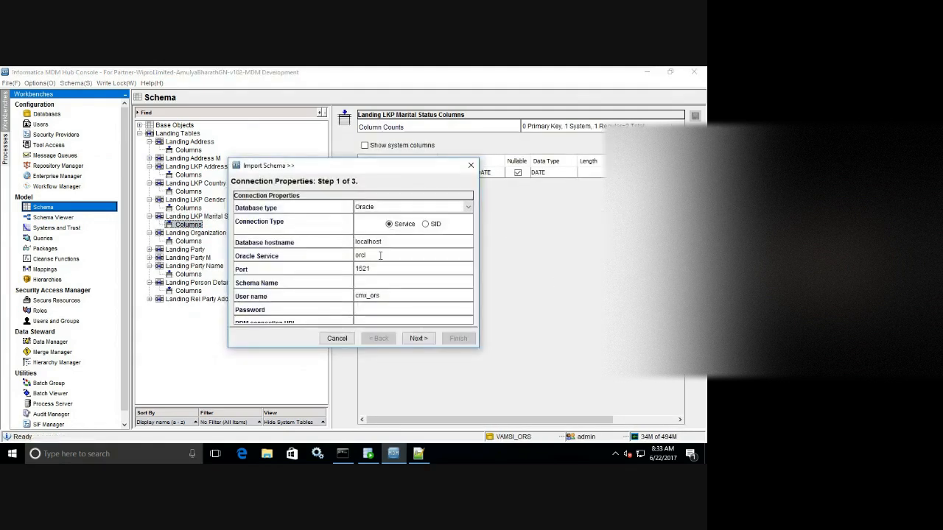
left_click(382, 283)
type("cmx_ors")
key("Tab")
key("Tab")
type("●●●●●")
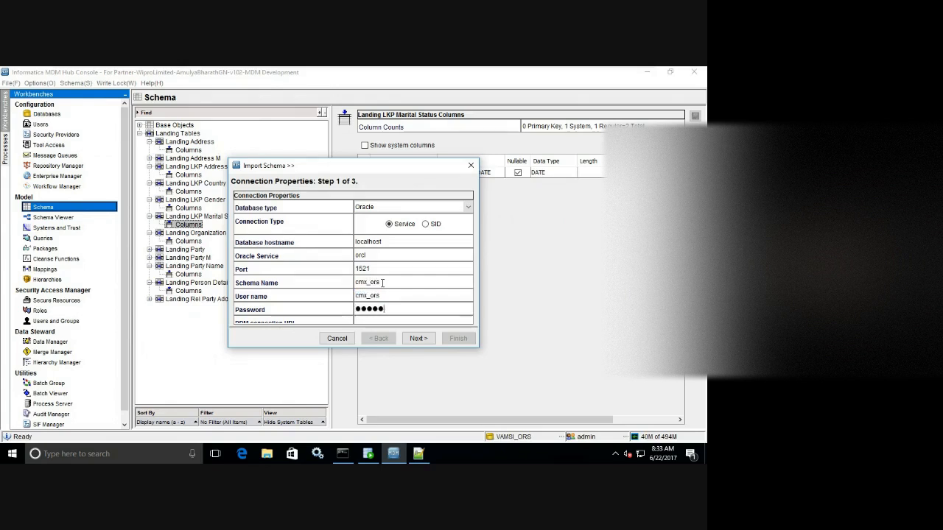
left_click(425, 338)
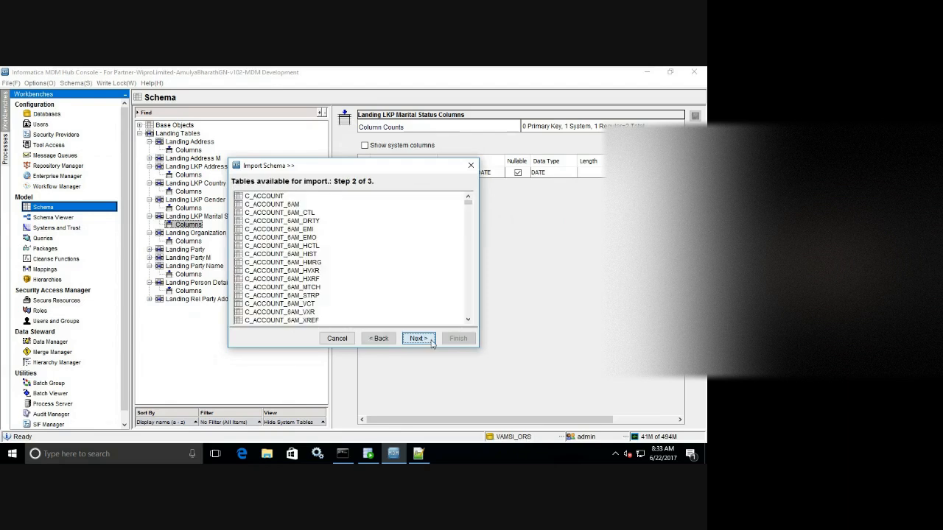
Import MARITAL_STATUS_CD and MARITAL_STATUS_DESC from Z_L_LU_MARITAL_STATUS and save the table.
left_click_drag(468, 199, 468, 333)
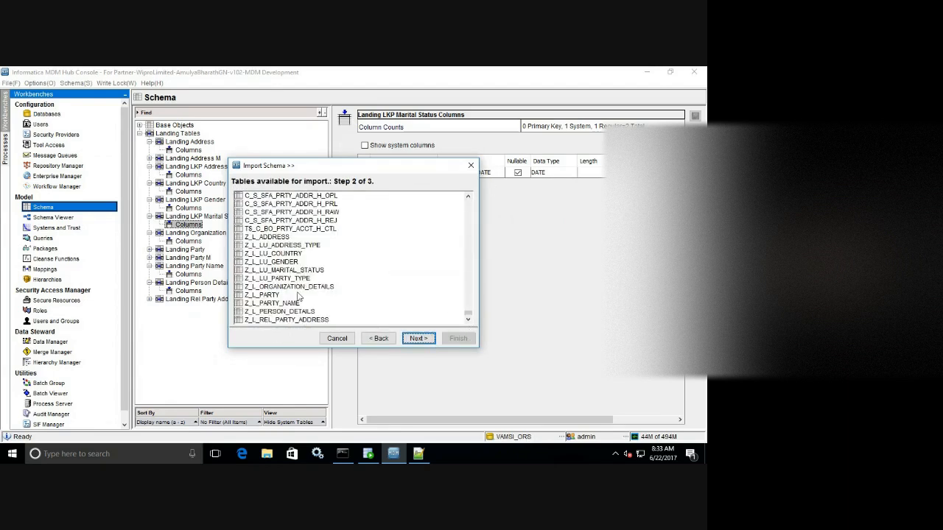
left_click(295, 271)
left_click(418, 339)
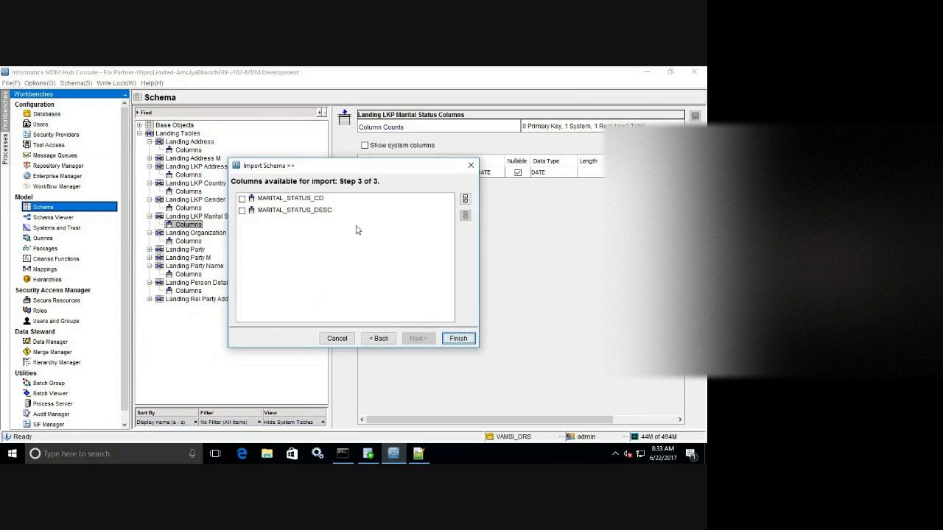
left_click(465, 199)
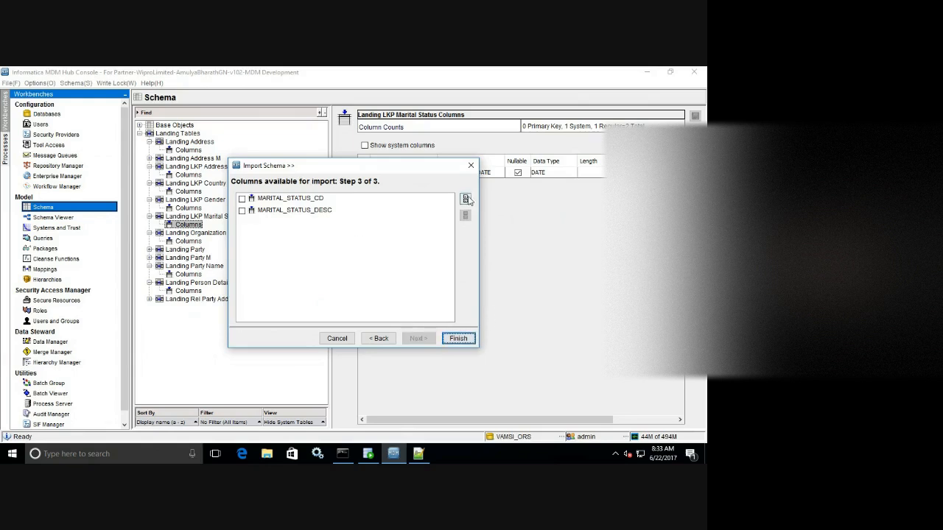
left_click(458, 339)
left_click(694, 115)
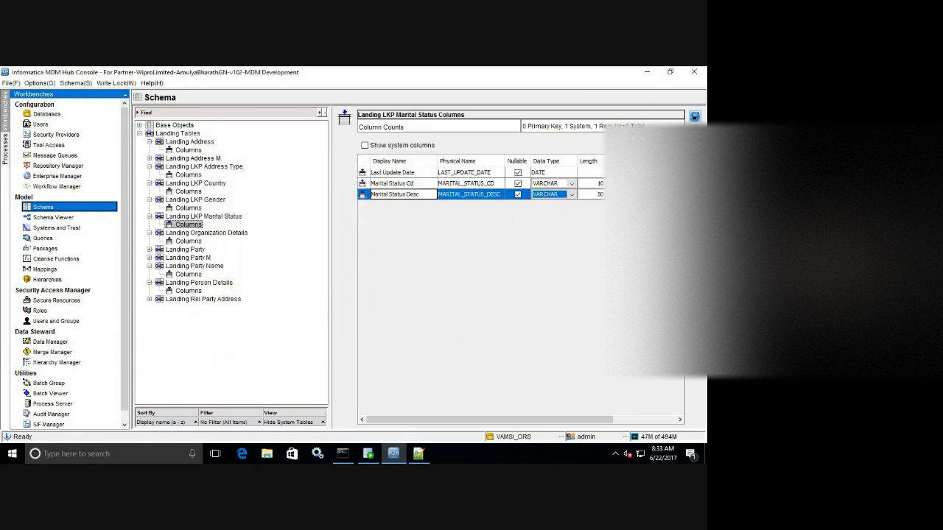
left_click(419, 455)
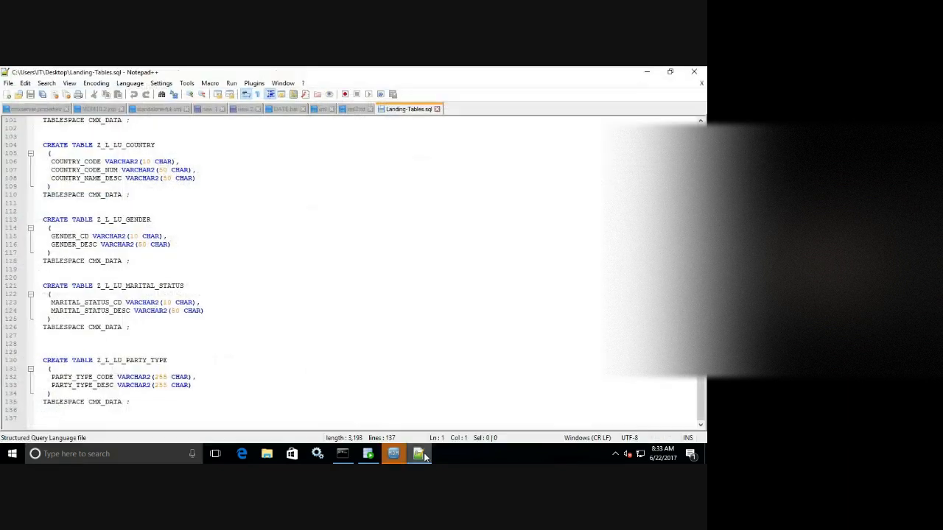
left_click(424, 456)
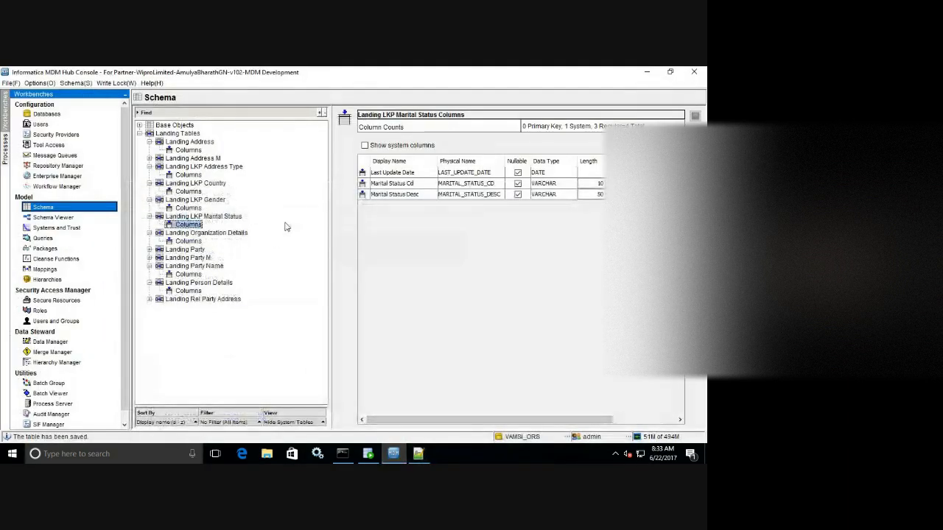
left_click(233, 218)
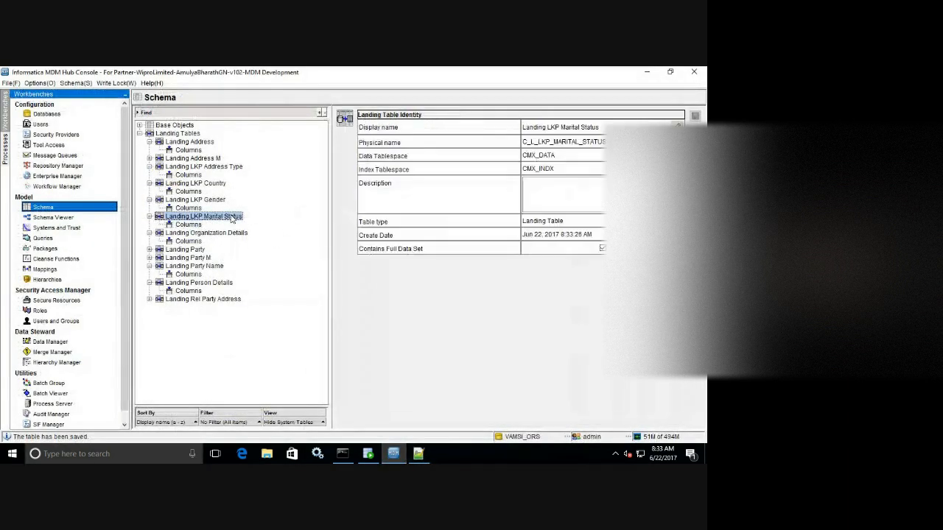
Add landing table Landing LKP Party Type, shortening its physical name to C_L_LKP_PARTY_TYPE.
right_click(292, 196)
left_click(300, 203)
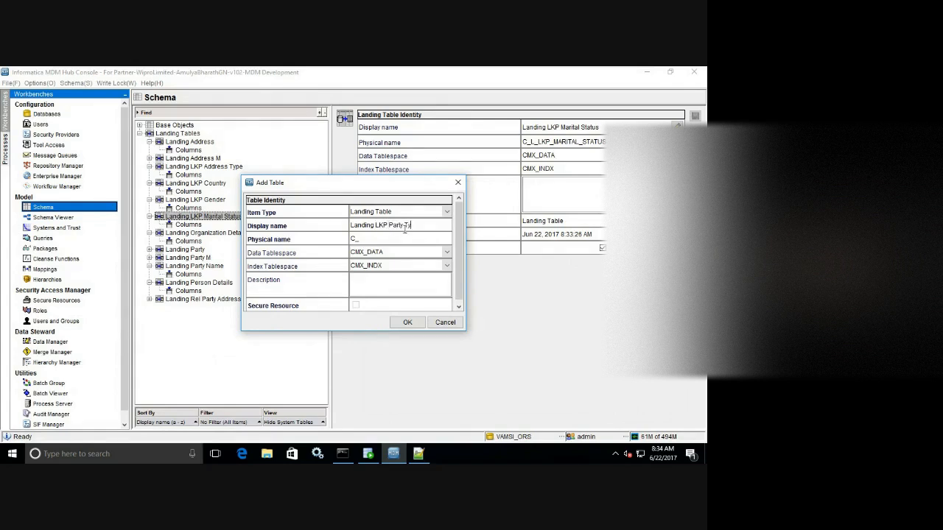
left_click(377, 239)
left_click(387, 238)
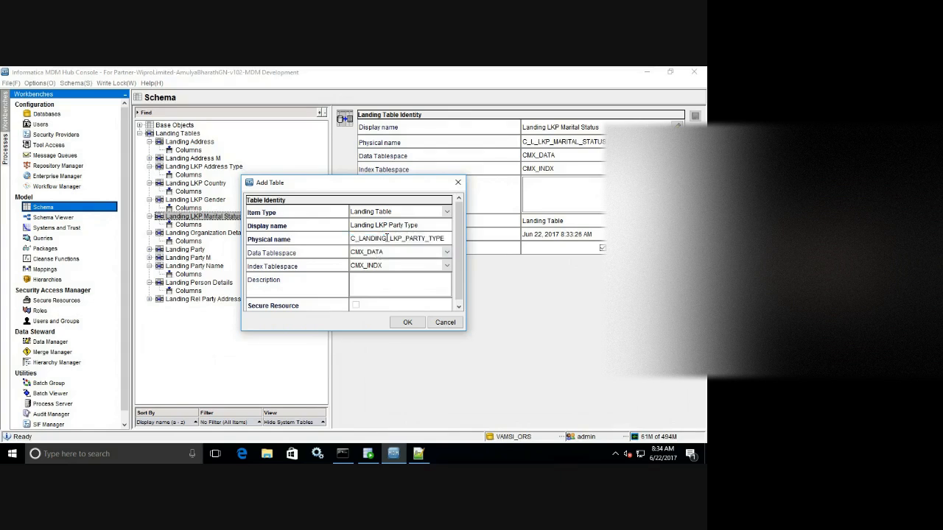
key("BackSpace")
key("BackSpace")
key("BackSpace")
key("BackSpace")
key("BackSpace")
key("BackSpace")
left_click(407, 322)
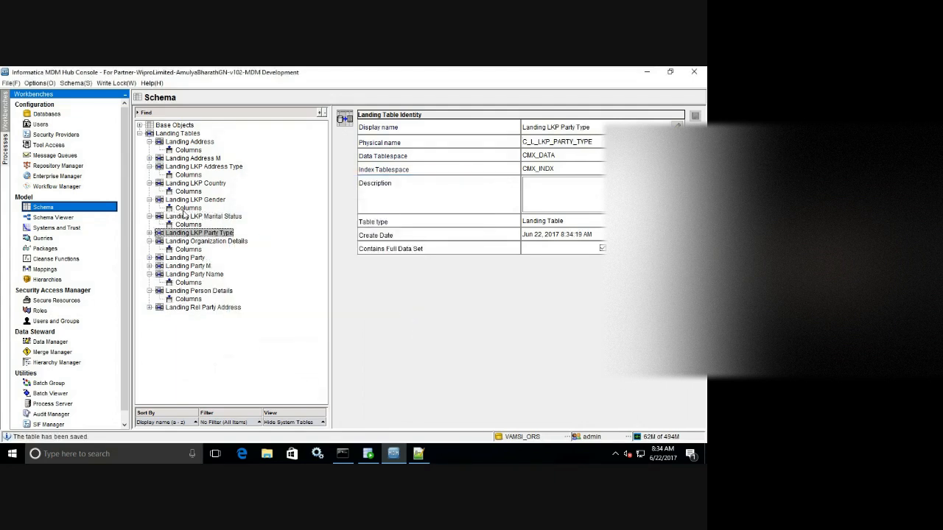
Open Landing LKP Party Type's columns and connect Import Schema to cmx_ors with its password.
left_click(150, 233)
left_click(189, 241)
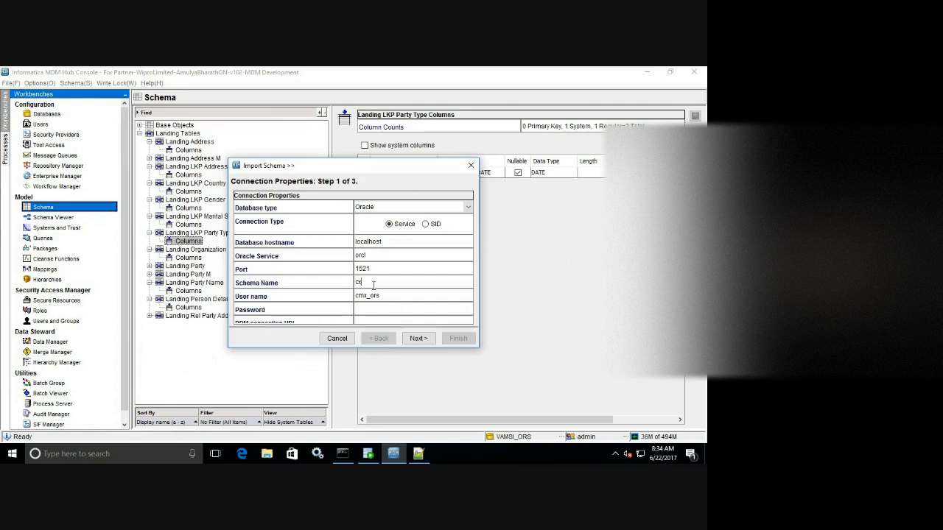
key("BackSpace")
key("Tab")
key("Tab")
left_click(417, 339)
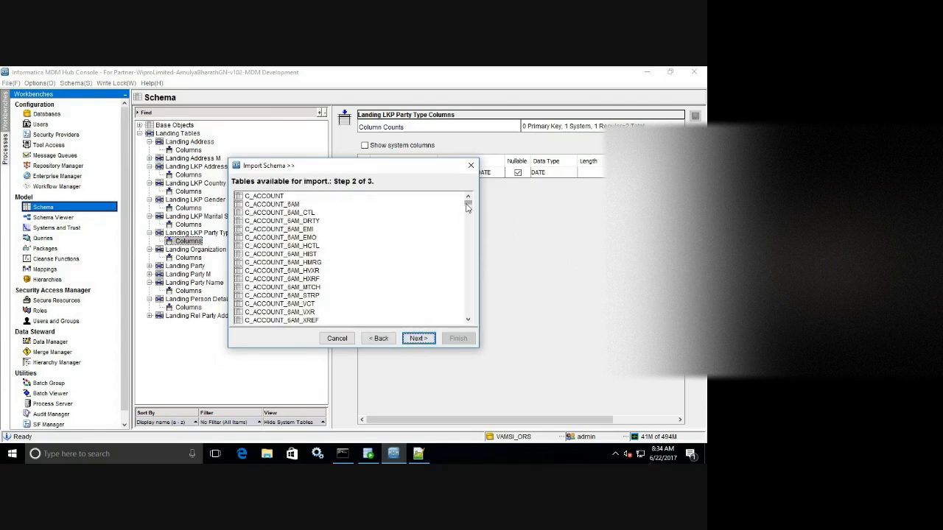
Import PARTY_TYPE_CODE and PARTY_TYPE_DESC from Z_L_LU_PARTY_TYPE and save the table.
left_click_drag(467, 205, 470, 323)
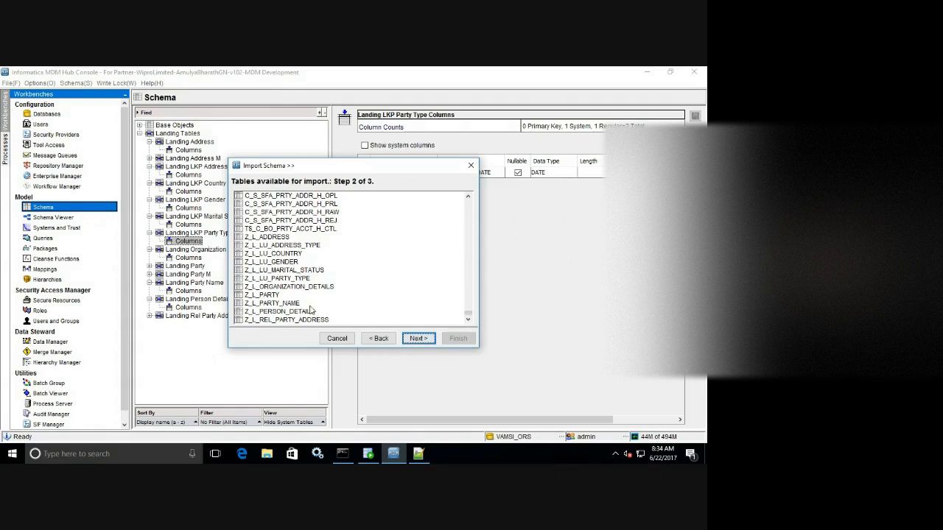
left_click(302, 279)
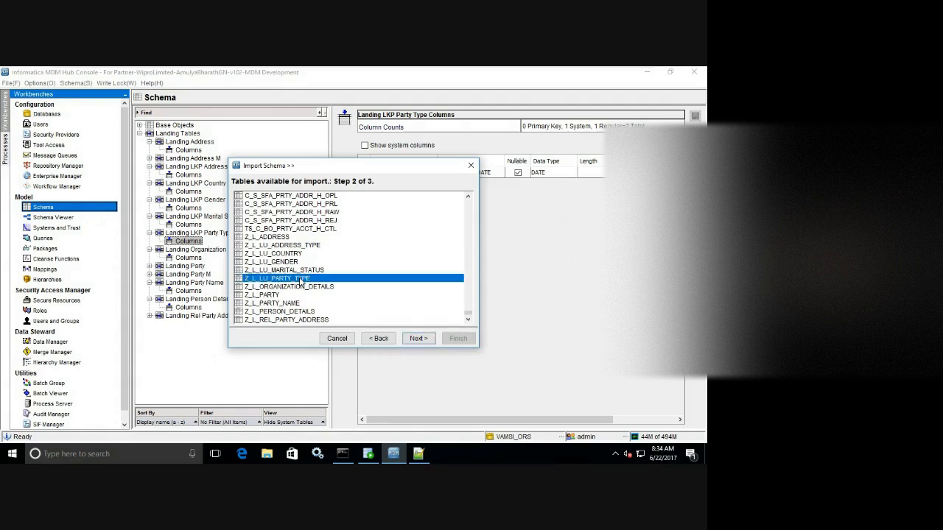
left_click(418, 338)
left_click(465, 198)
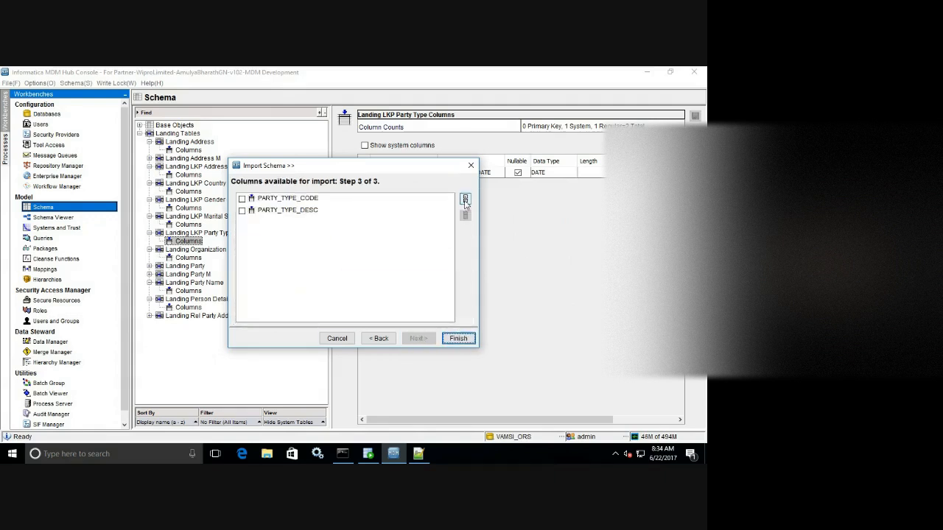
left_click(457, 338)
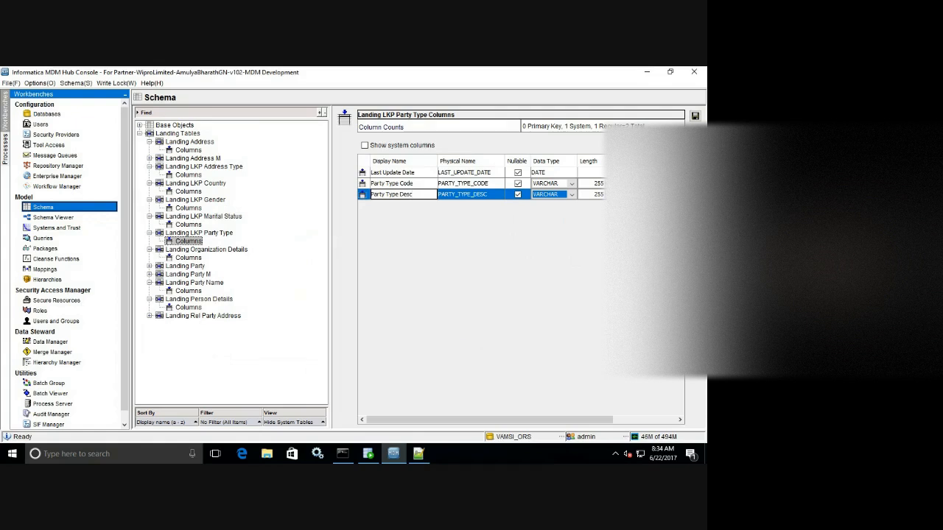
left_click(695, 116)
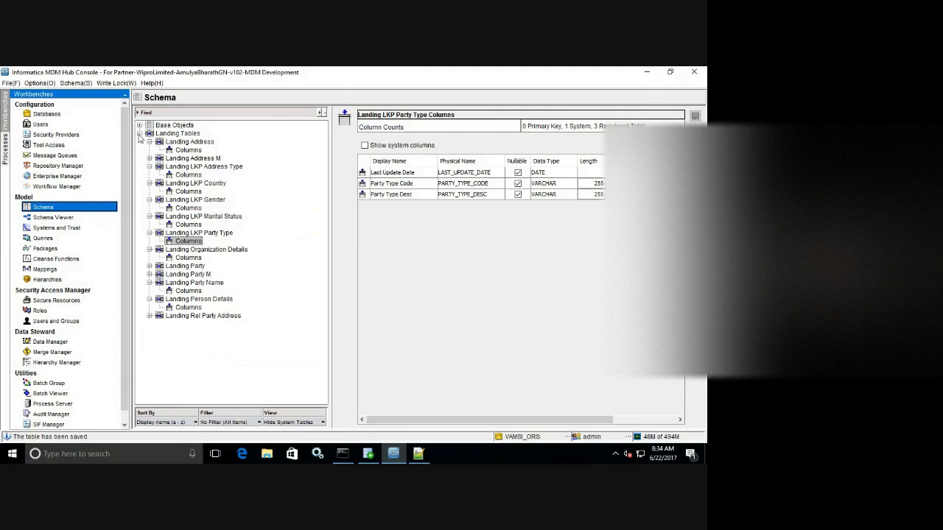
left_click(139, 134)
Add a new item under Base Objects with its item type set to Base Object.
left_click(139, 126)
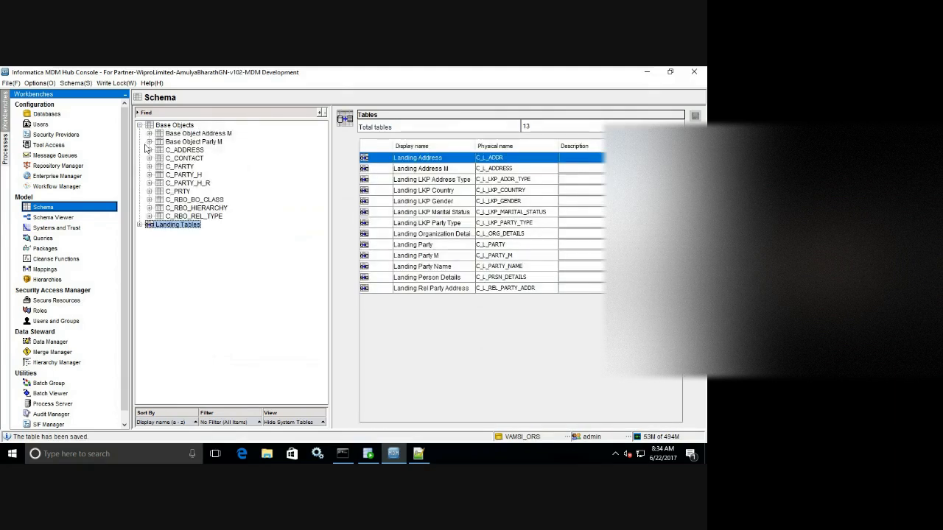
left_click(139, 220)
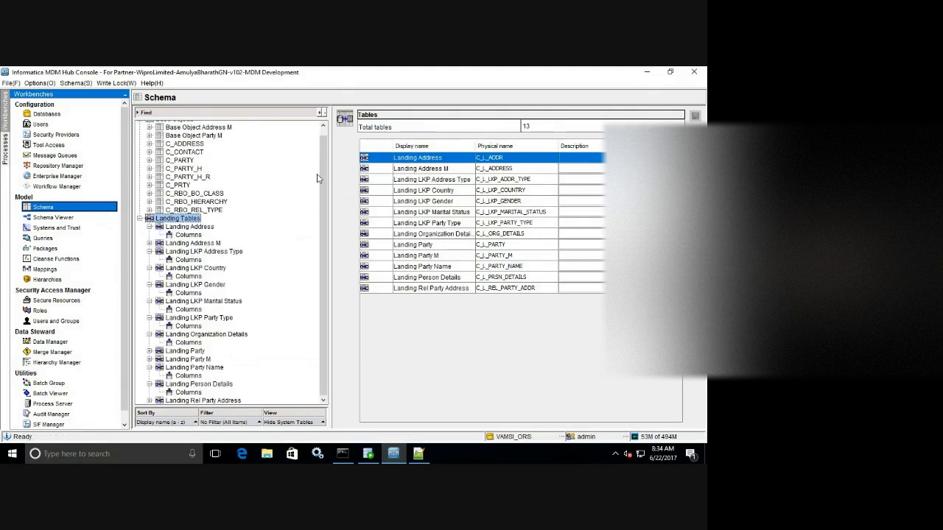
left_click_drag(323, 171, 330, 143)
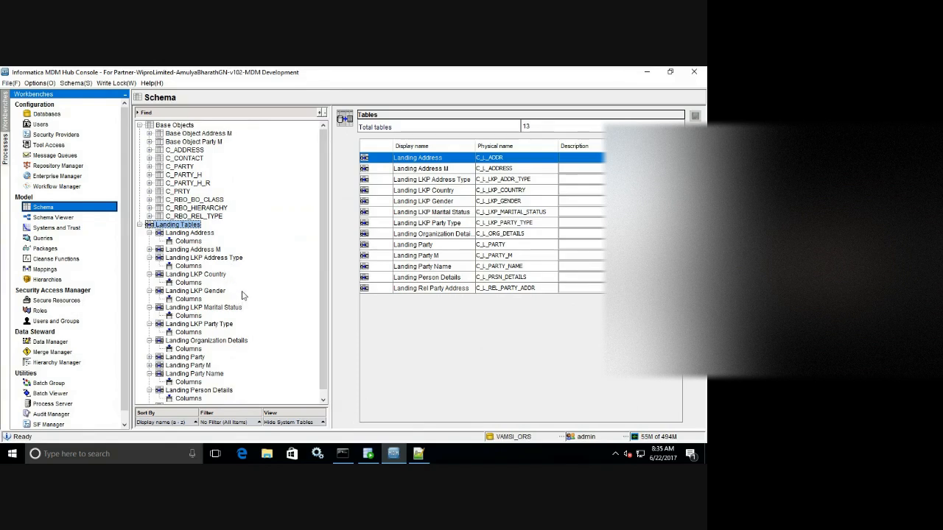
right_click(274, 149)
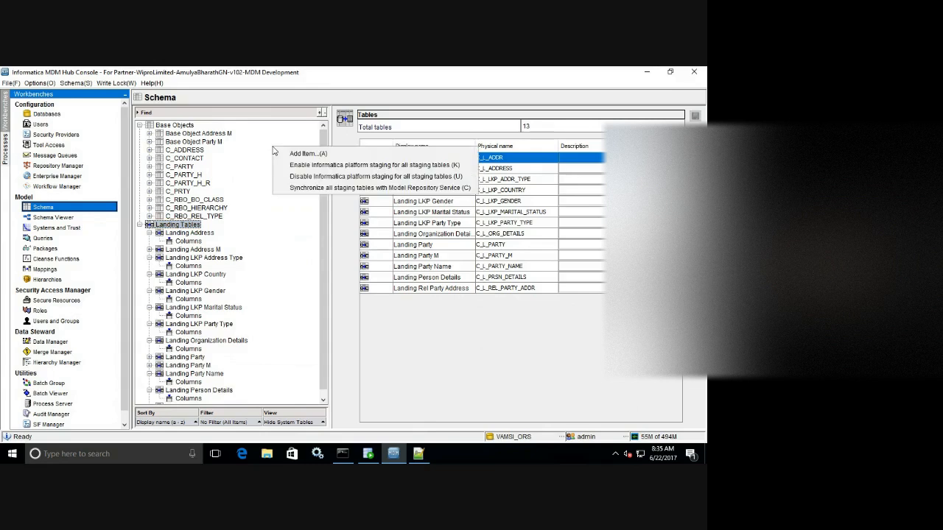
left_click(305, 153)
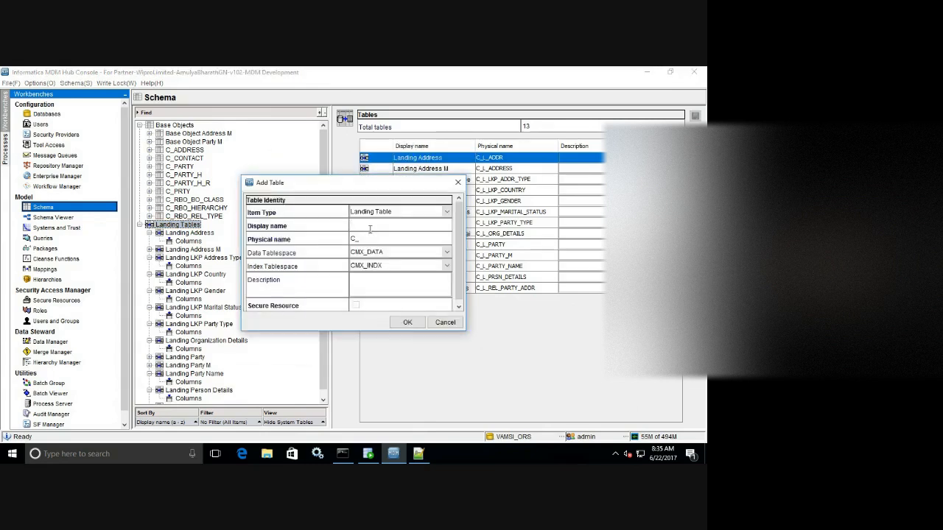
left_click(423, 213)
left_click(402, 223)
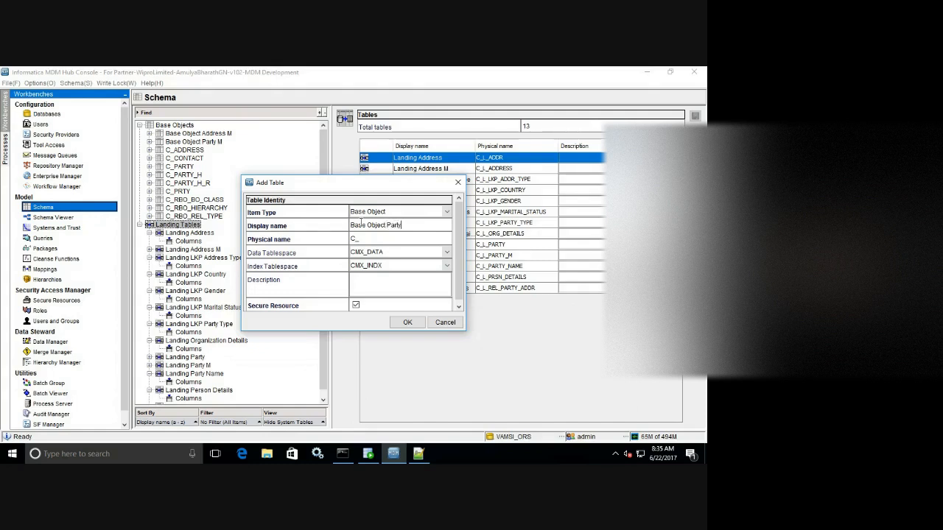
Name it Base Object Party, shorten the physical name to C_BO_PARTY, and create it.
left_click(371, 237)
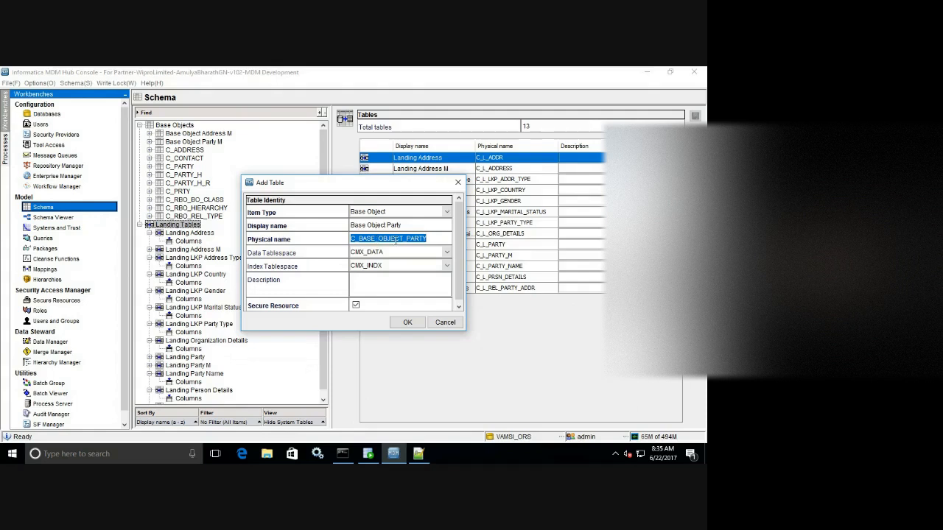
left_click(377, 239)
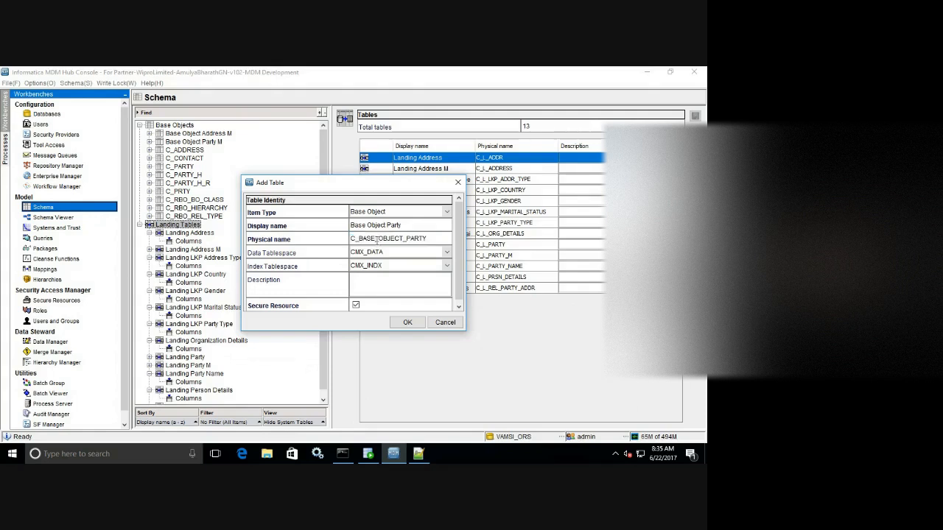
key("BackSpace")
key("BackSpace")
key("BackSpace")
key("Delete")
key("Delete")
key("Delete")
key("Delete")
key("Delete")
key("Delete")
left_click(404, 322)
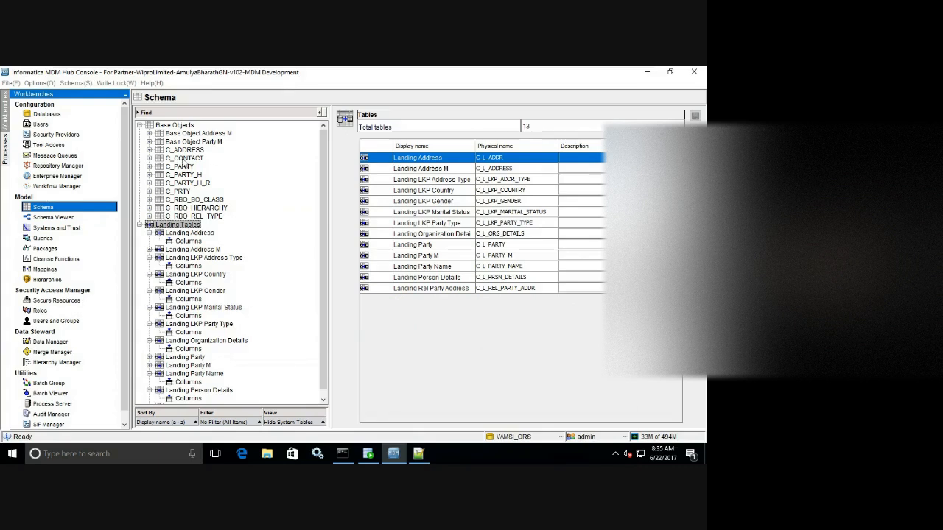
From Base Object Party's columns, connect the import to source schema cmx_o with its password.
left_click(149, 142)
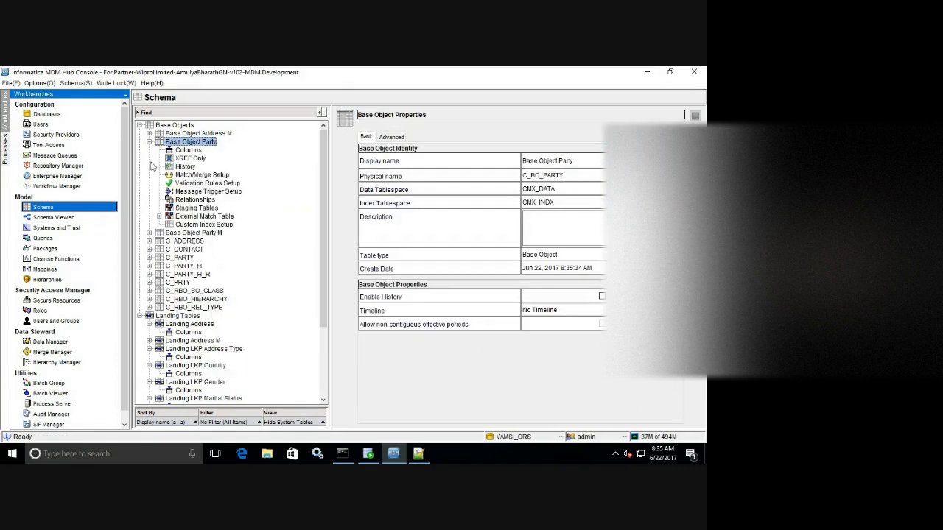
left_click(197, 151)
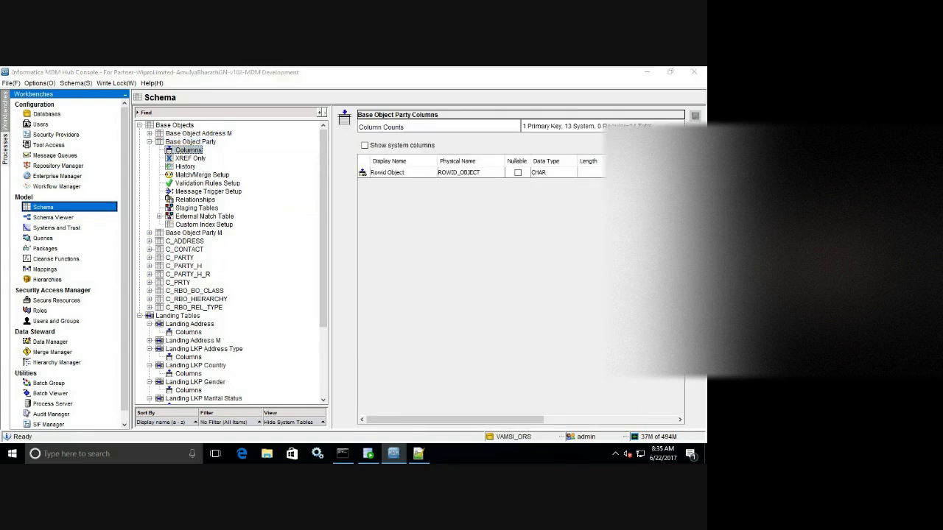
left_click(378, 282)
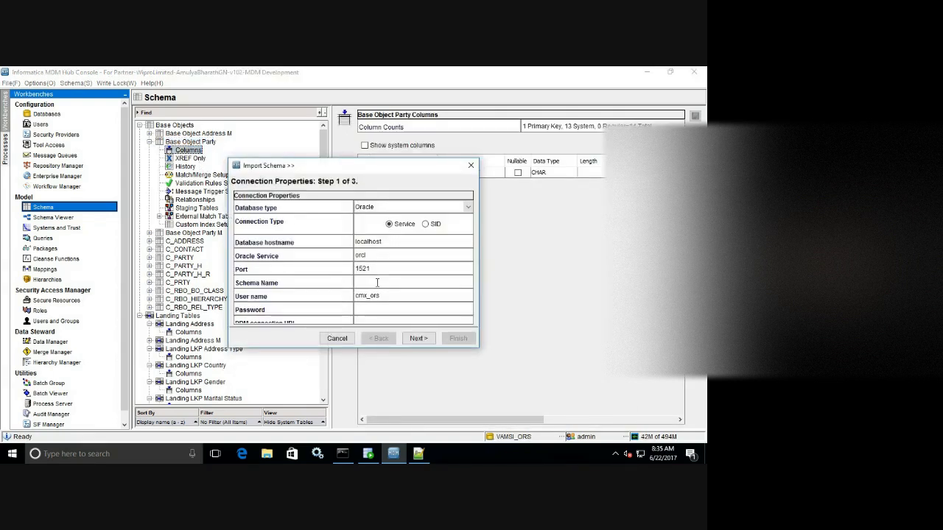
type("cmx_or")
key("Tab")
key("Tab")
type("•••••")
left_click(414, 339)
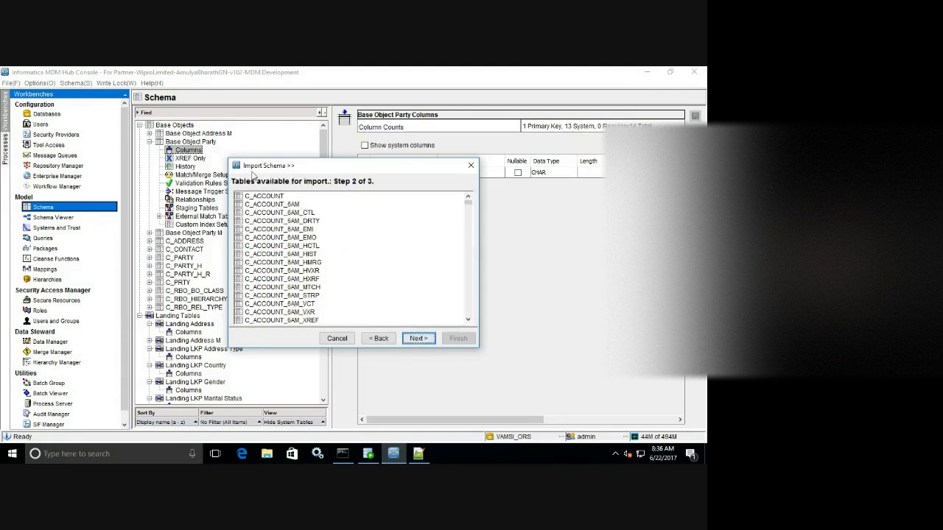
Choose the C_L_PARTY_H table to list its columns for import.
left_click_drag(229, 159, 173, 112)
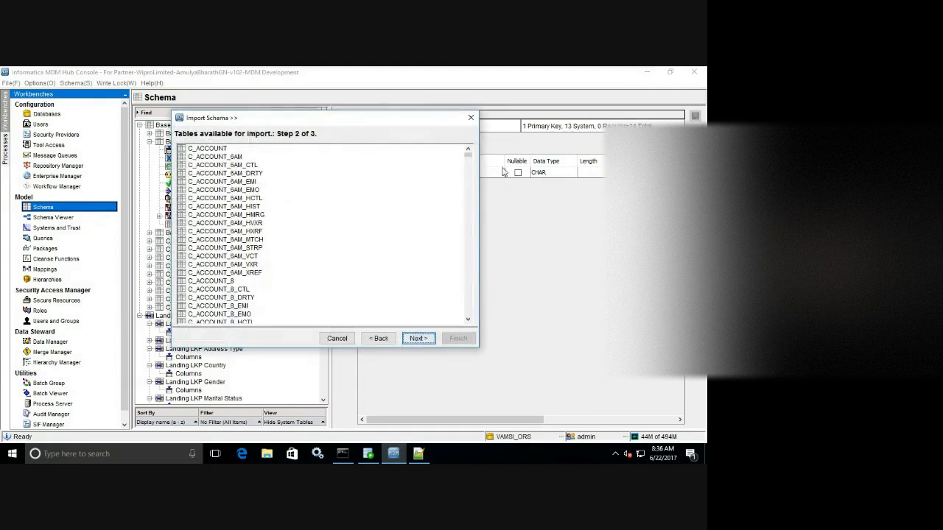
left_click_drag(468, 155, 464, 224)
scroll(464, 222, "up", 6)
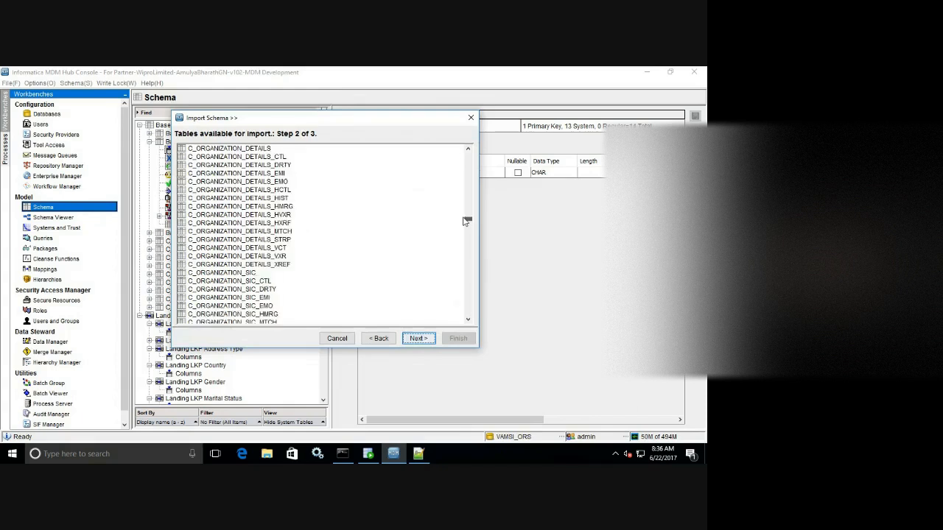
scroll(465, 220, "up", 2)
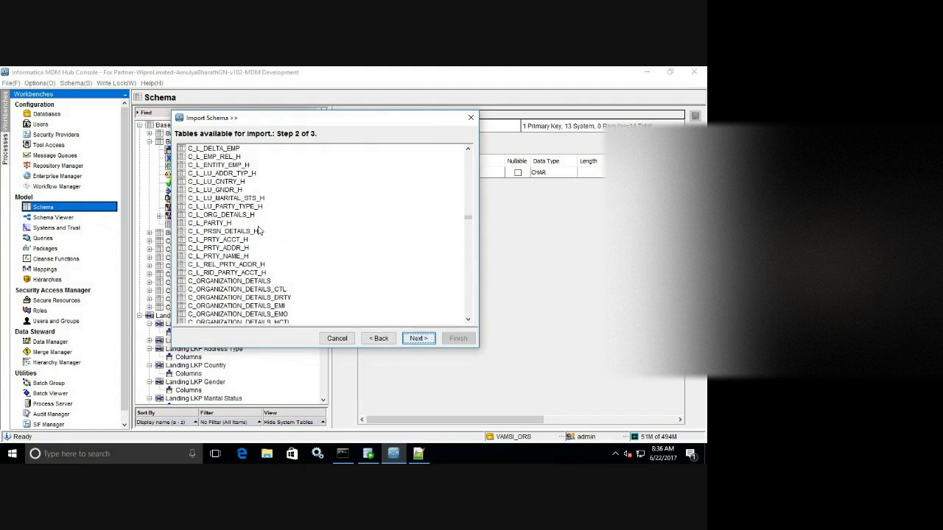
scroll(259, 231, "up", 1)
scroll(258, 232, "up", 1)
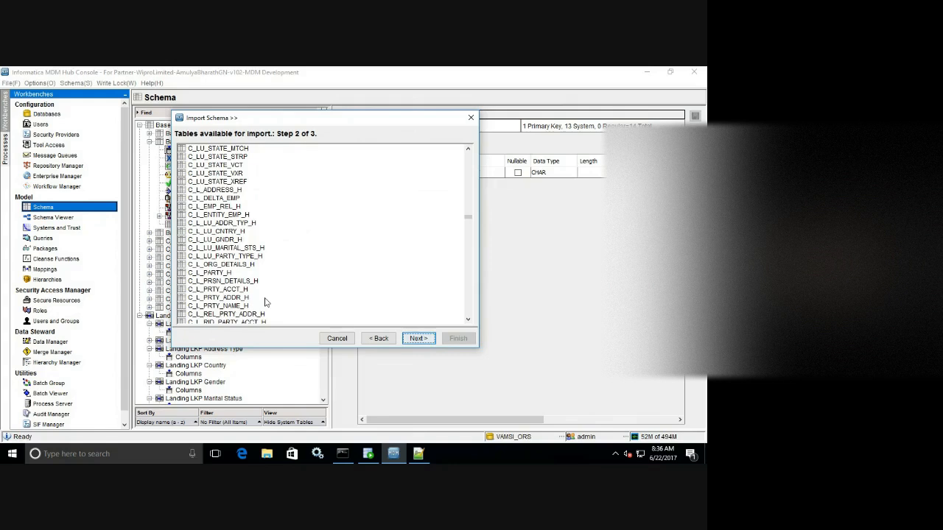
scroll(266, 302, "down", 1)
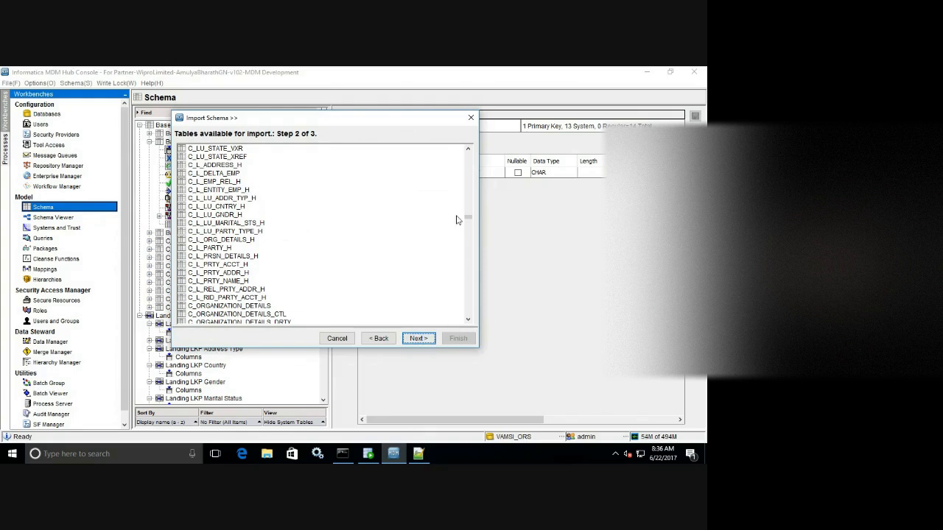
mouse_move(465, 219)
left_mouse_down()
mouse_move(457, 337)
mouse_move(462, 247)
mouse_move(455, 221)
left_mouse_up()
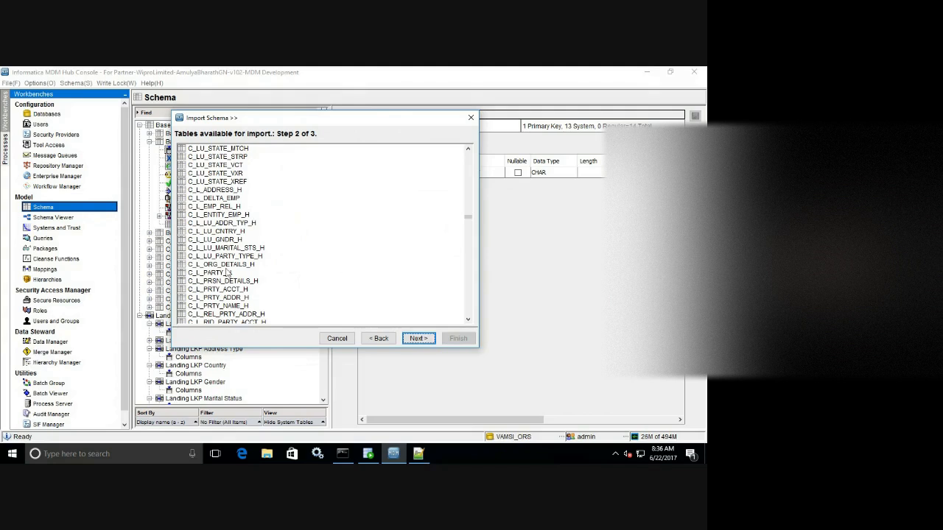
left_click(202, 273)
left_click(416, 339)
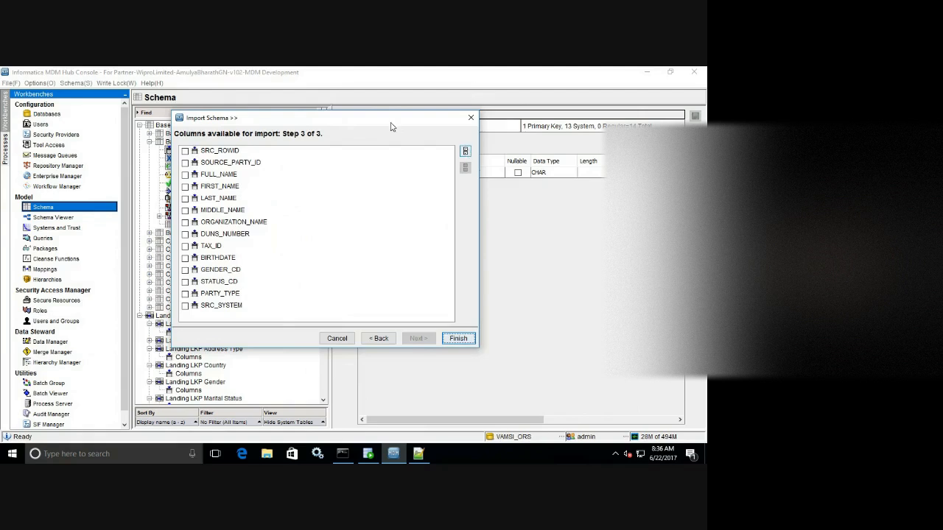
Import all C_L_PARTY_H columns except SRC_ROWID and save Base Object Party's 13 columns.
left_click_drag(388, 122, 497, 160)
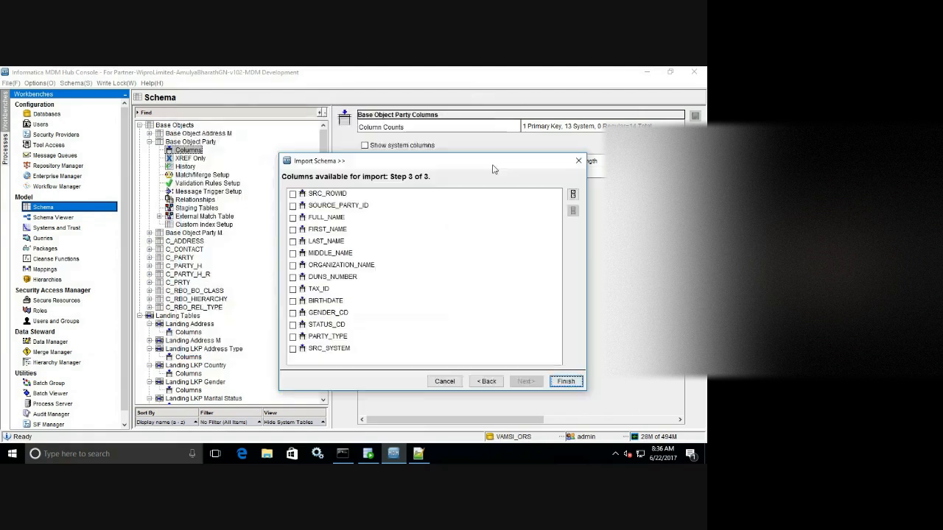
left_click(574, 190)
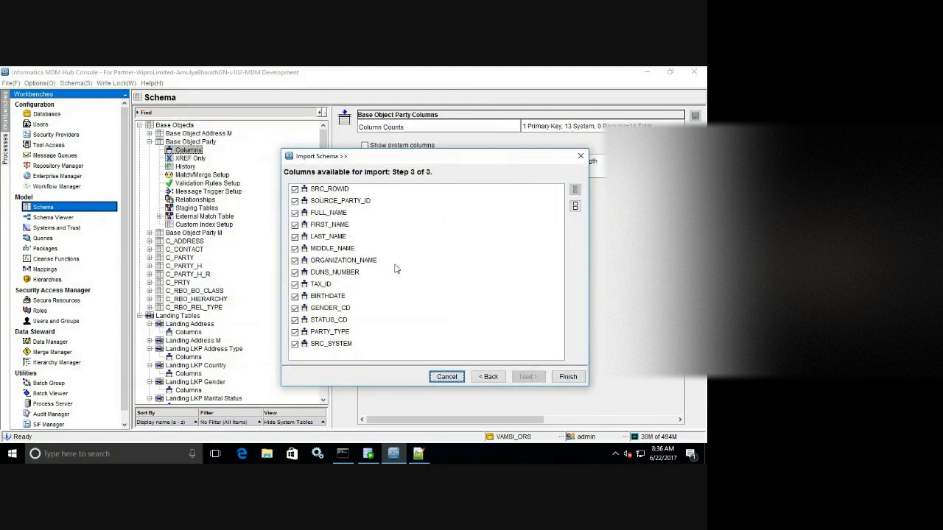
left_click(295, 190)
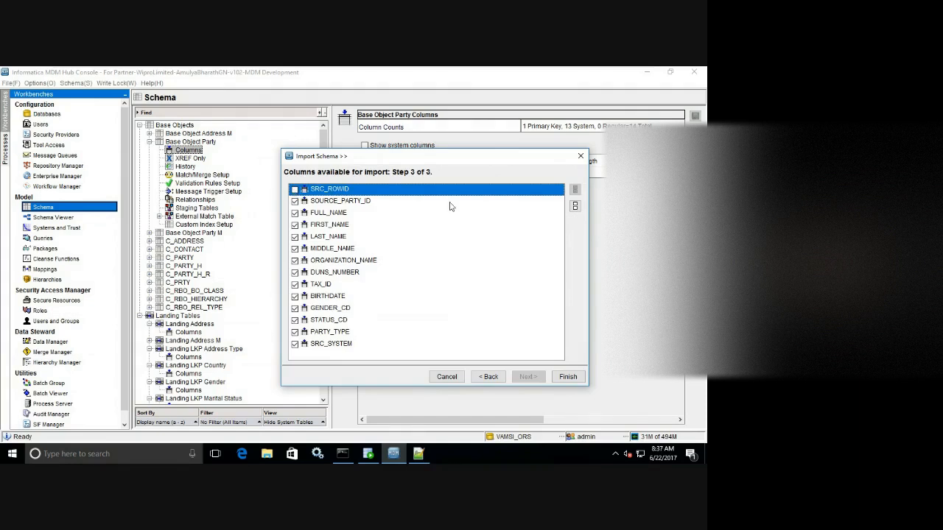
left_click(567, 377)
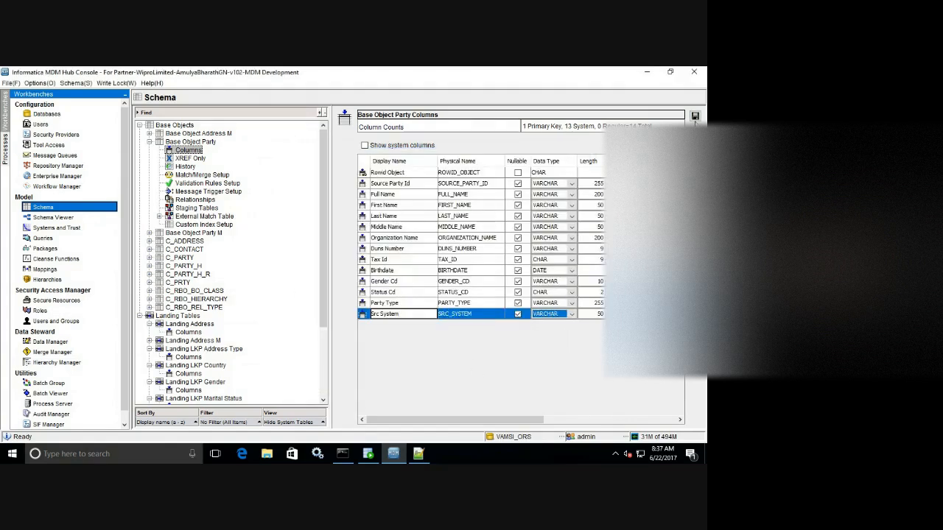
left_click(695, 117)
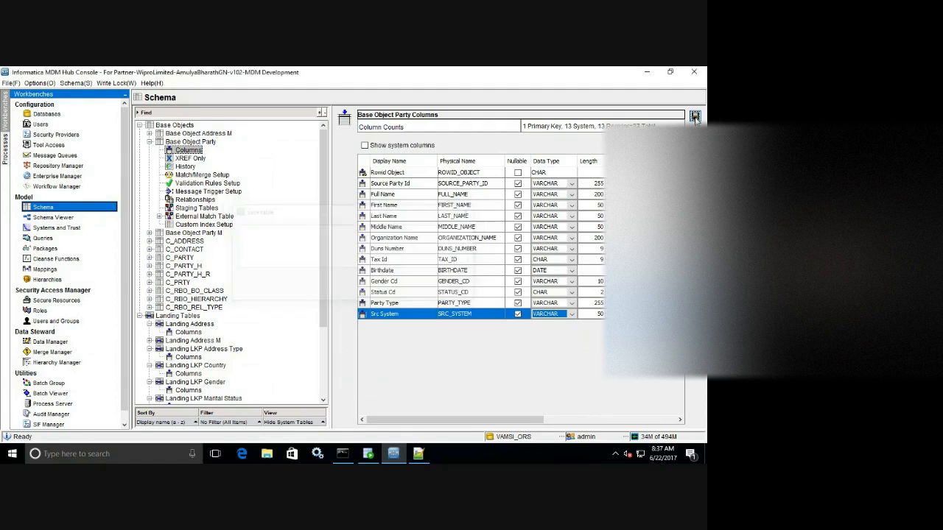
Add base object 'Base Object Address' with its physical name shortened to the C_BO_ prefix.
left_click(210, 142)
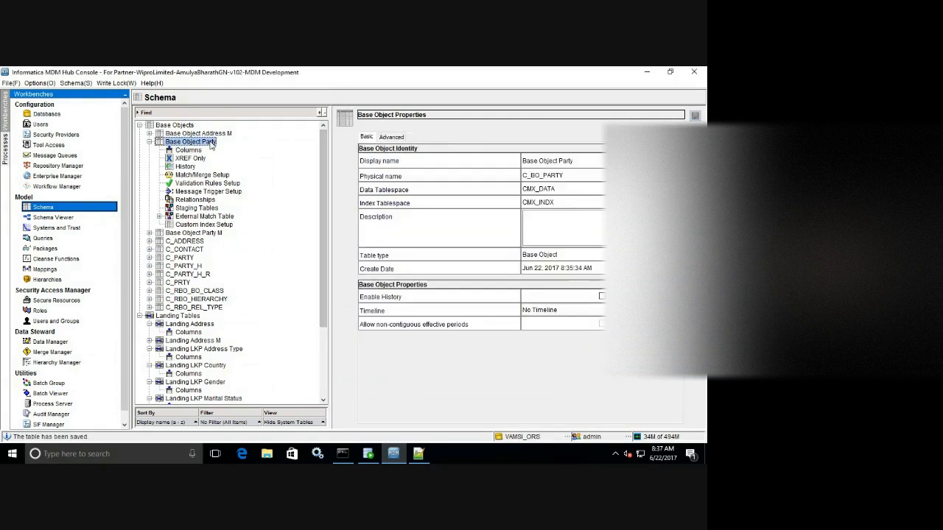
right_click(249, 142)
left_click(280, 145)
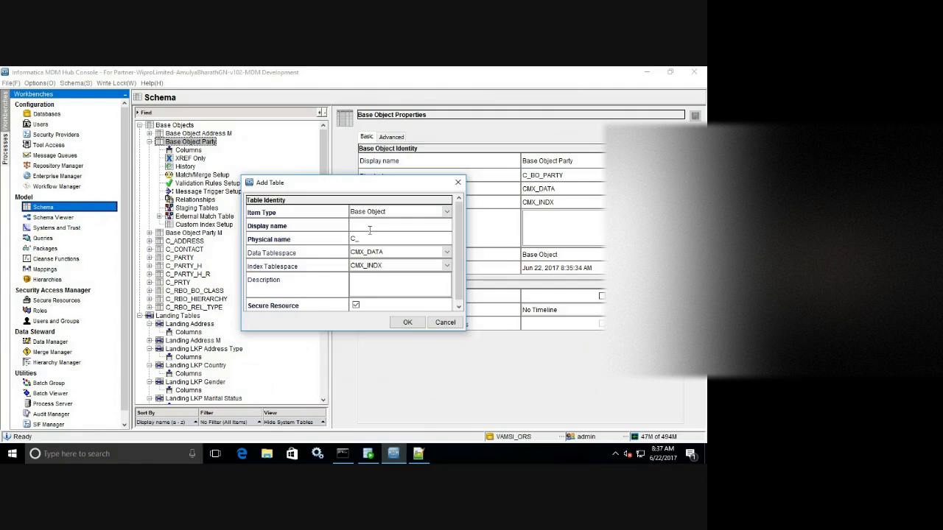
type("Base Object Address")
left_click(377, 240)
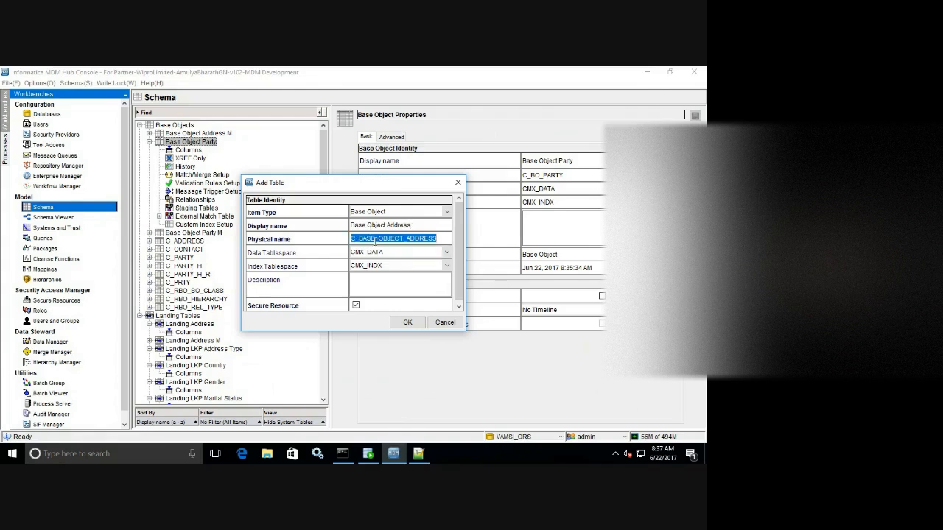
left_click(376, 241)
key("BackSpace")
key("BackSpace")
key("BackSpace")
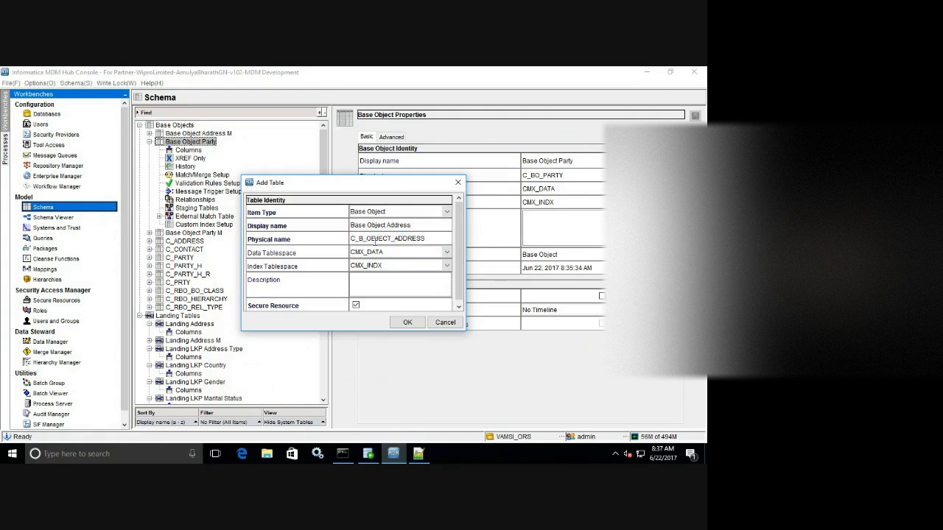
key("Delete")
key("Right")
key("Delete")
key("Delete")
key("Delete")
key("Delete")
key("Delete")
left_click(407, 323)
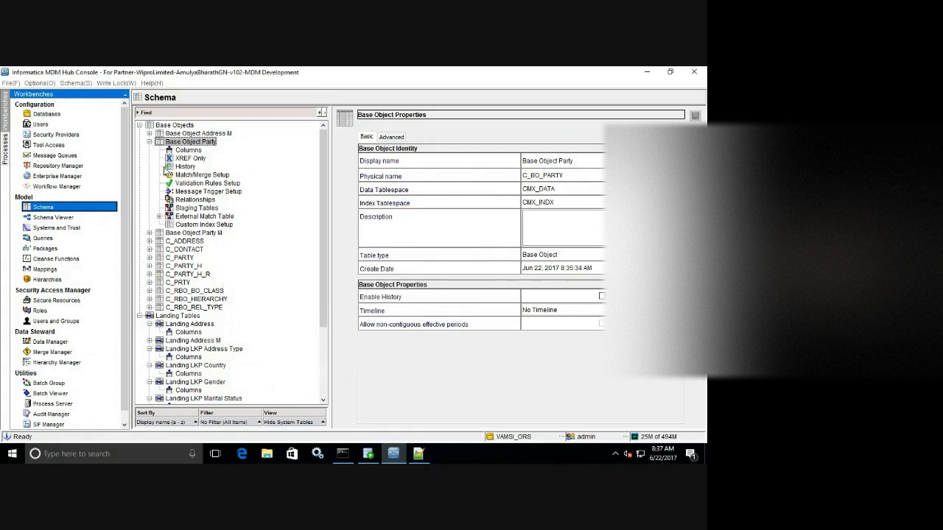
Open Base Object Address's columns and check the schema name in Oracle SQL Developer.
left_click(149, 134)
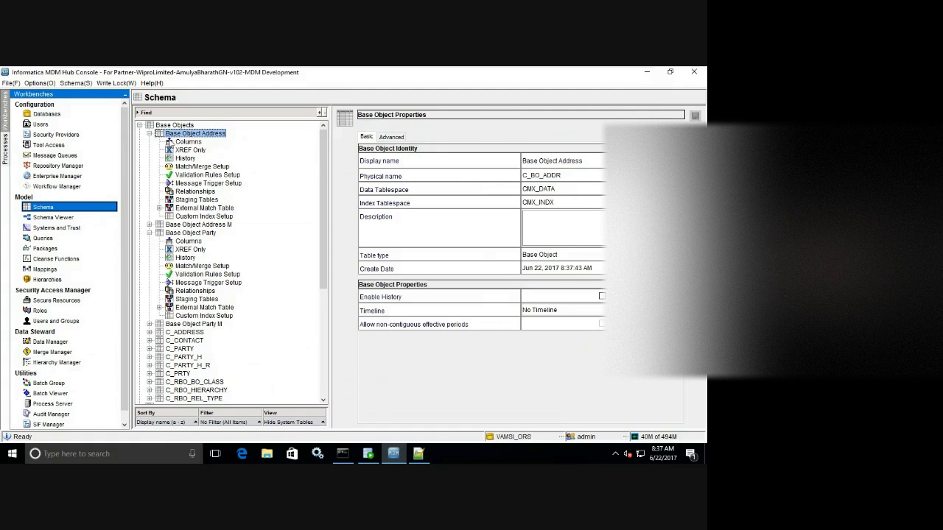
left_click(170, 142)
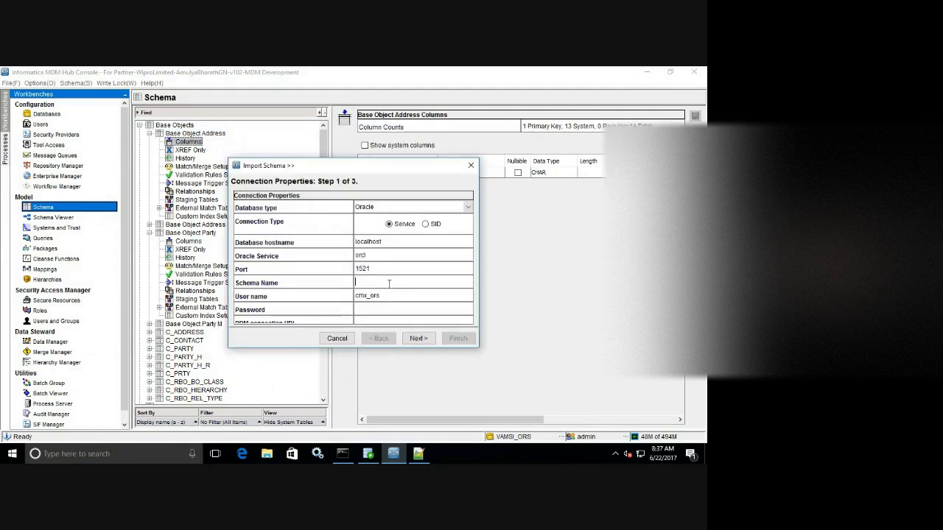
left_click(369, 455)
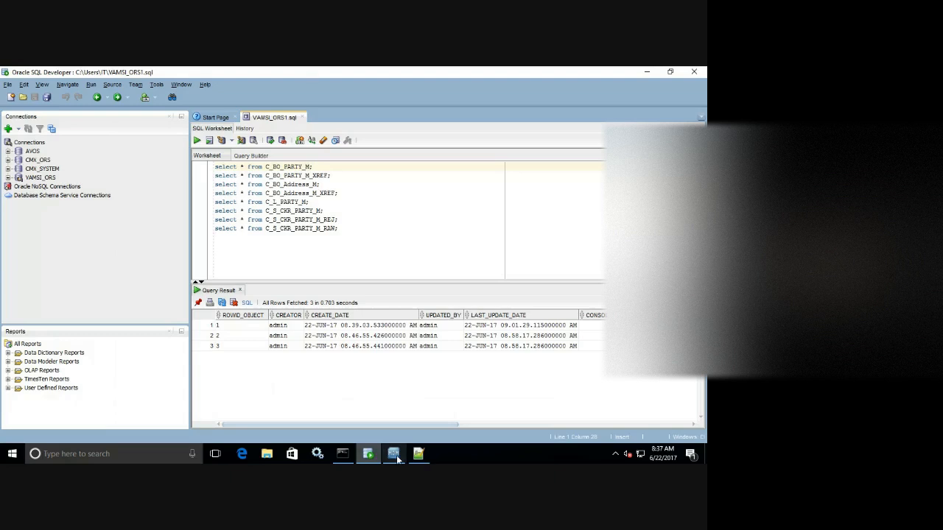
left_click(394, 453)
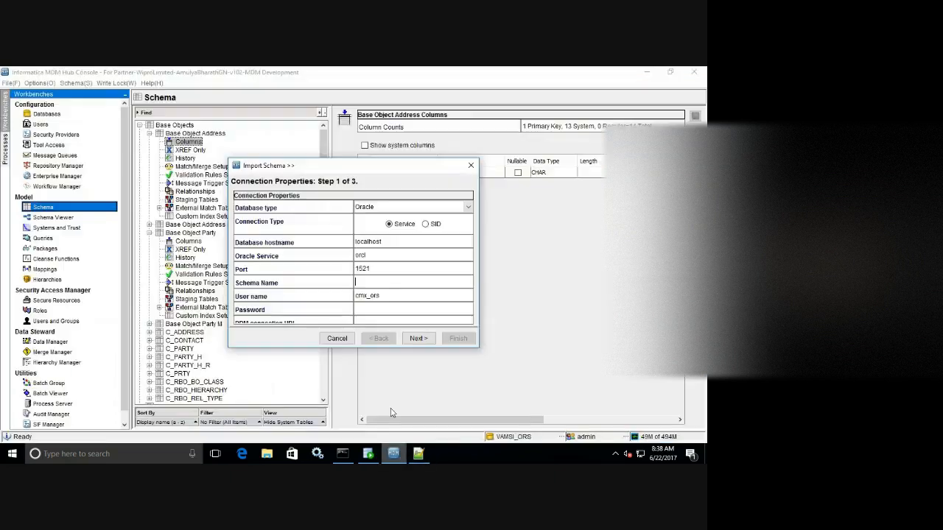
Enter the project's ORS schema as both schema name and user name for the import.
type("vam")
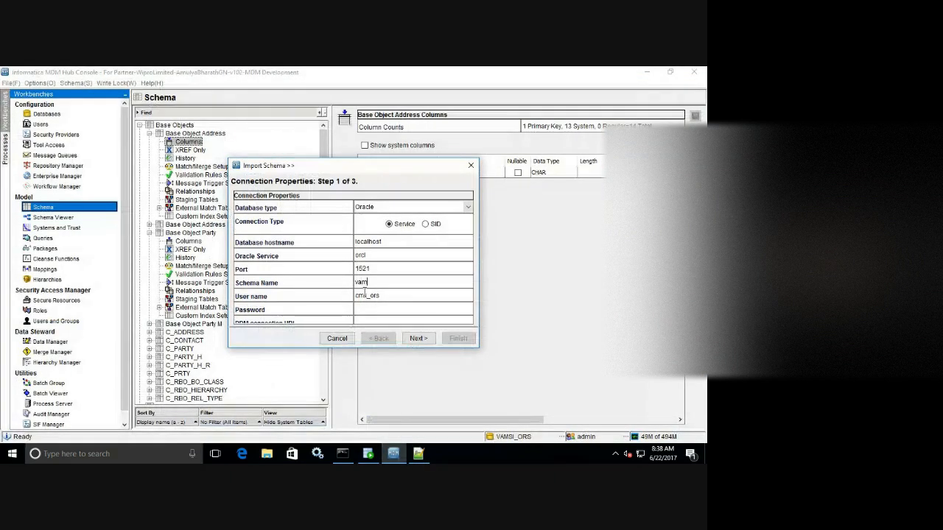
type("si")
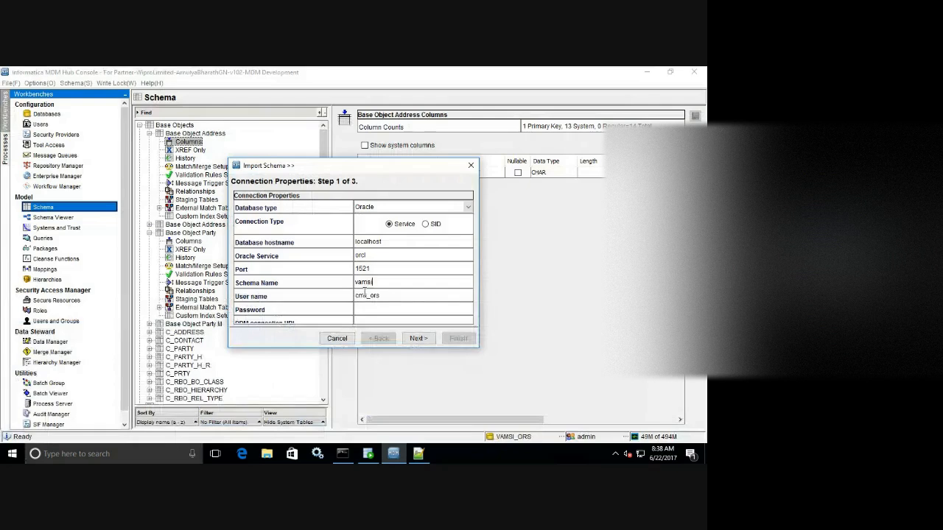
type("_ors")
double_click(364, 294)
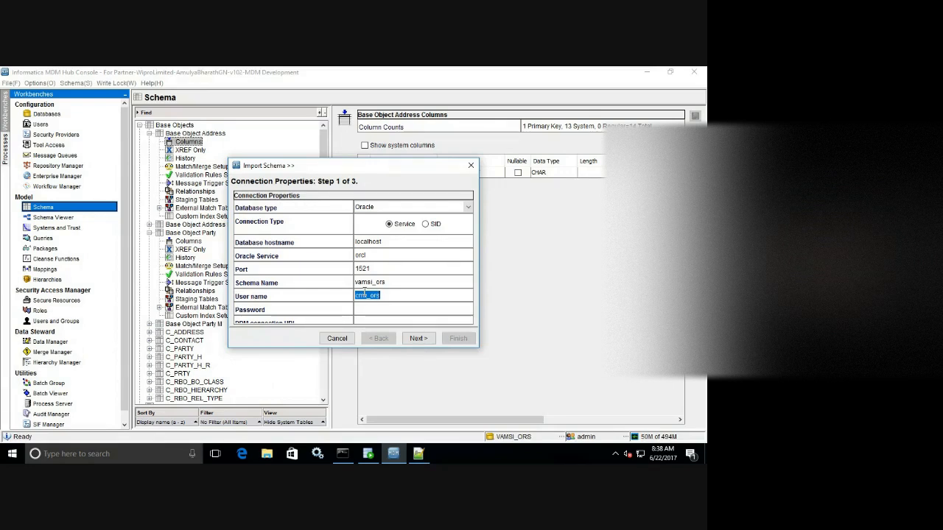
type("V")
key("BackSpace")
type("vamsi")
type("_ors")
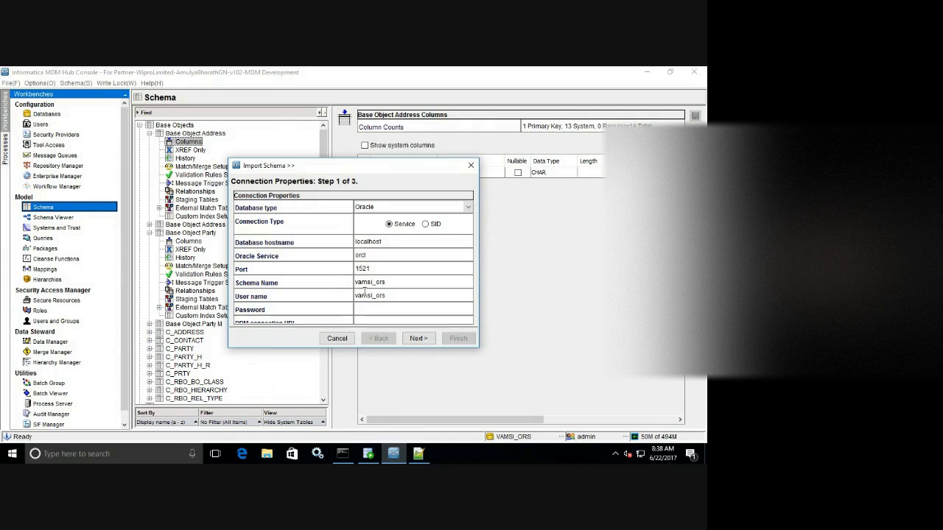
Enter the schema password and connect to list the landing tables.
key("Tab")
left_click(418, 338)
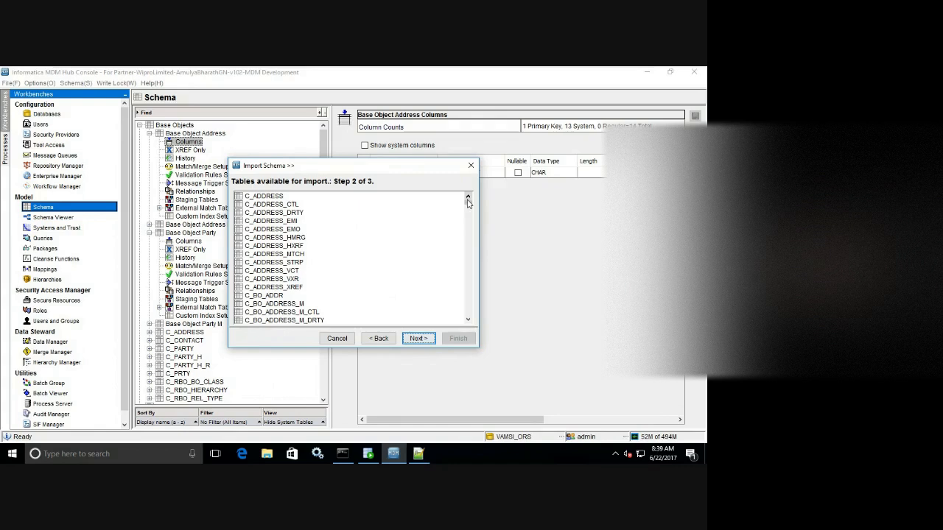
Import every C_L_ADDR column except SRC_ROWID into Base Object Address.
mouse_move(468, 205)
left_mouse_down()
mouse_move(468, 242)
mouse_move(467, 222)
left_mouse_up()
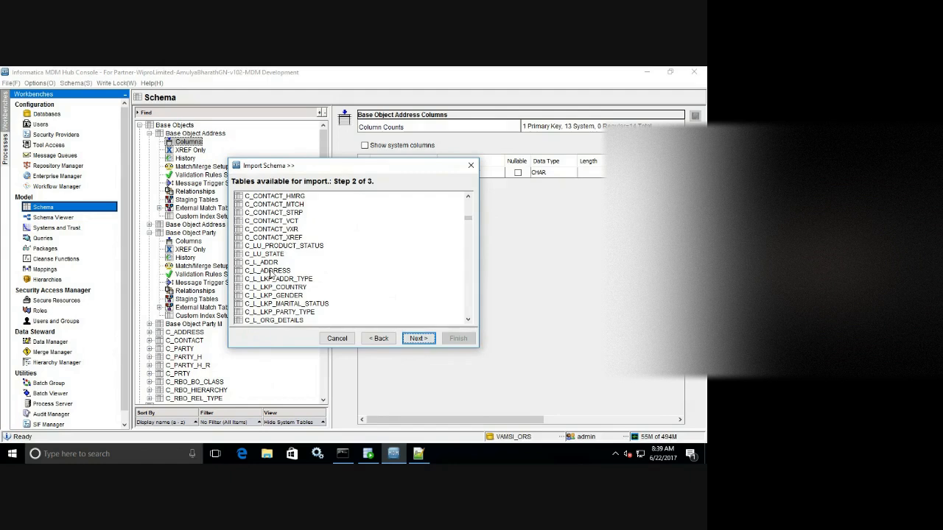
left_click(272, 263)
left_click_drag(335, 167, 402, 161)
left_click(485, 332)
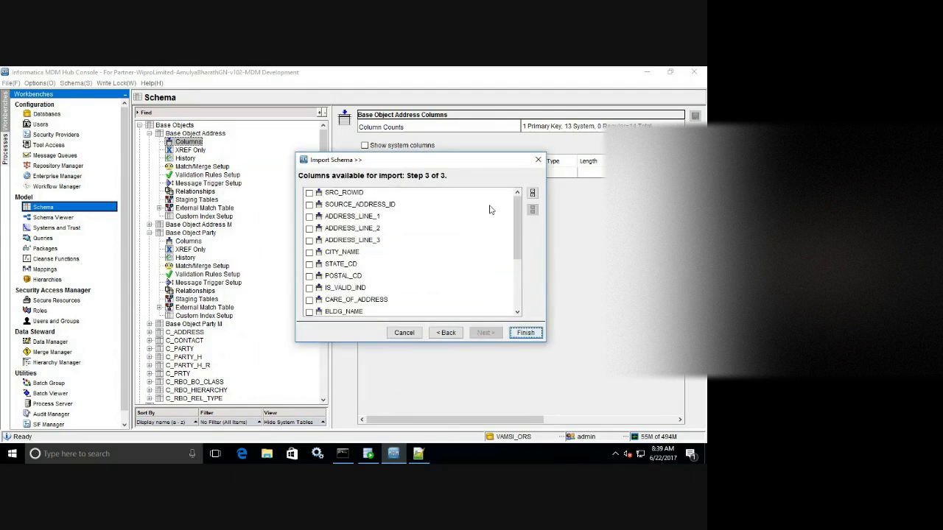
left_click(531, 193)
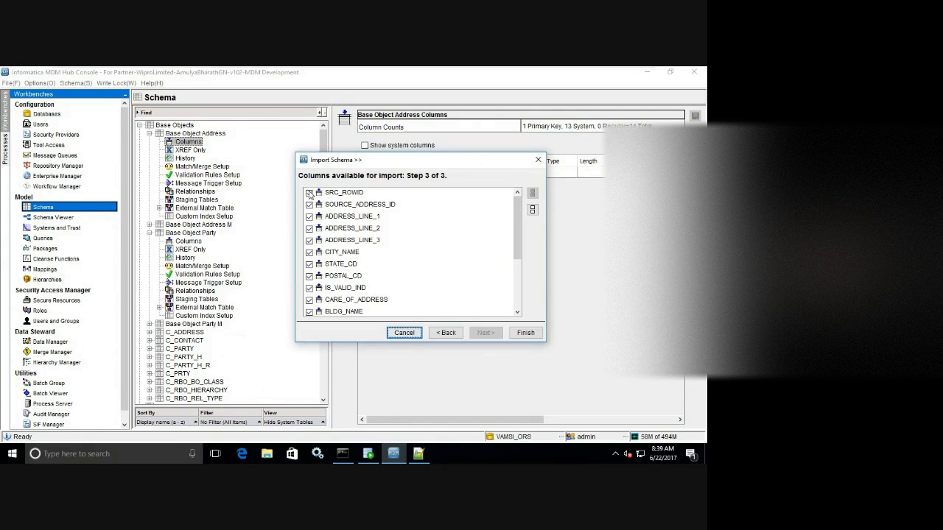
left_click(309, 192)
left_click_drag(295, 154, 182, 97)
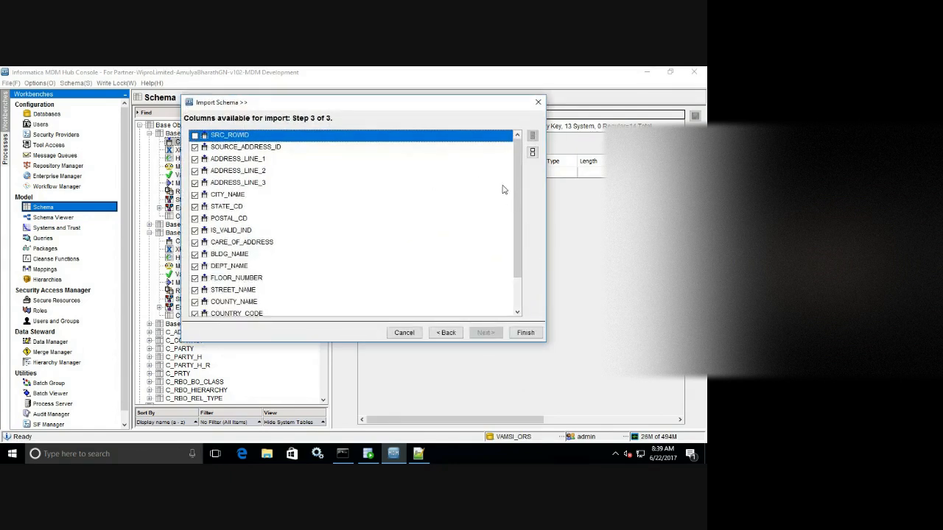
left_click_drag(517, 198, 316, 308)
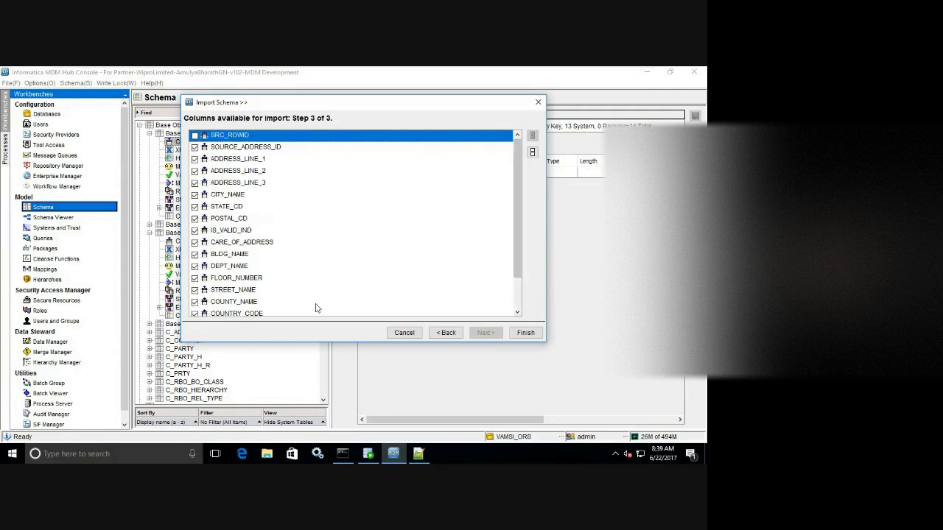
left_click(526, 335)
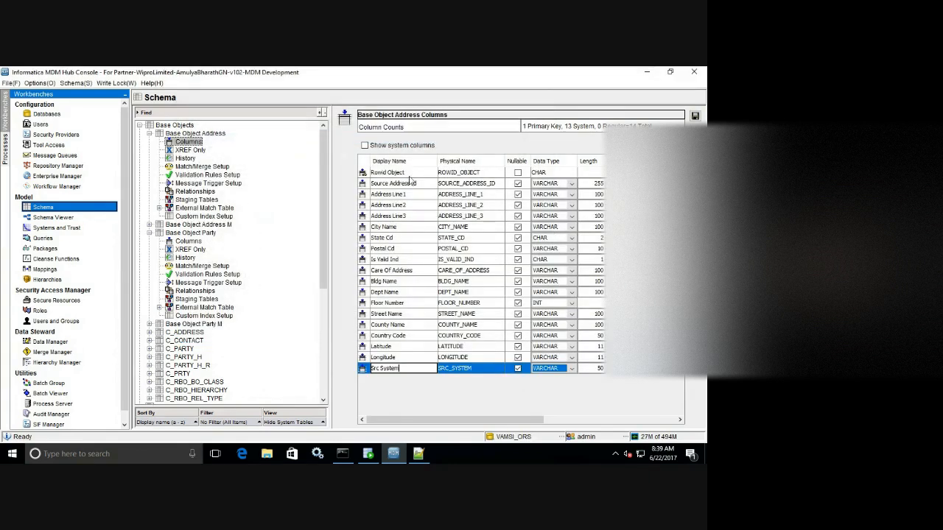
Save the imported Address columns and reselect Base Object Address.
left_click(695, 116)
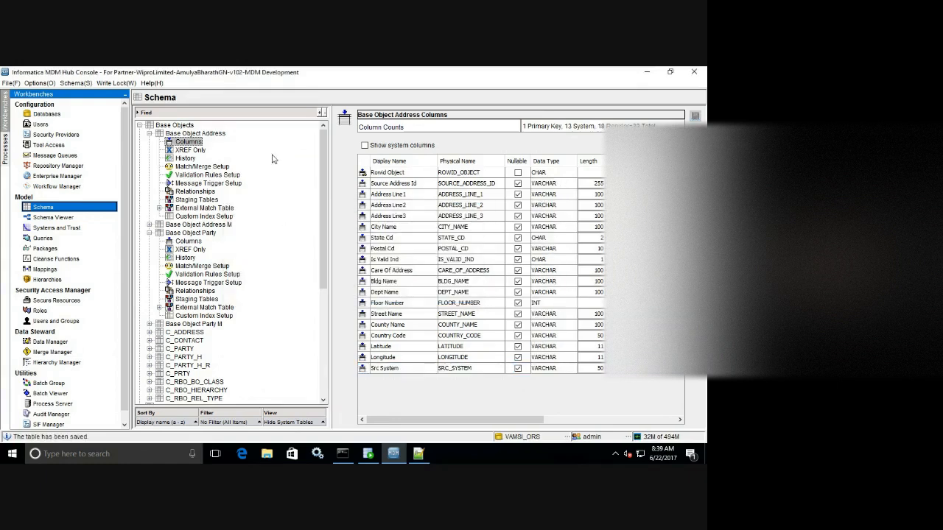
left_click(216, 133)
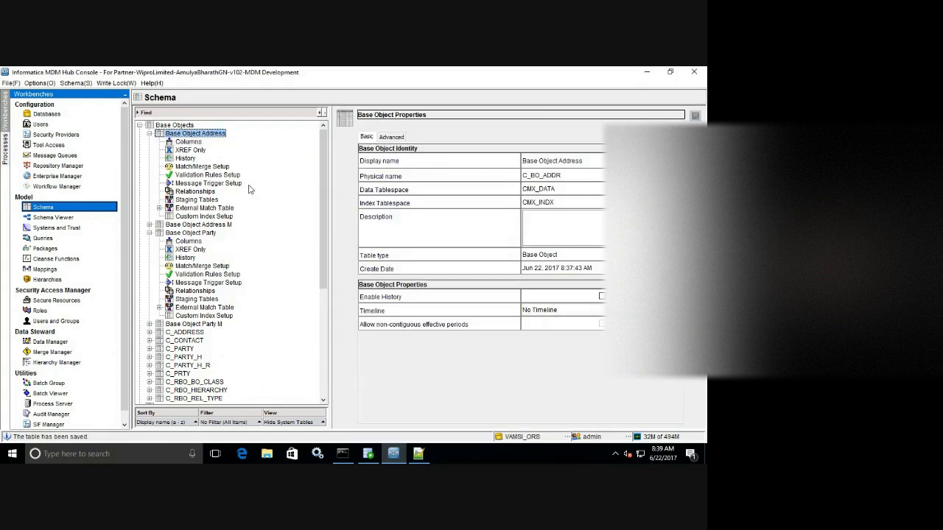
right_click(267, 146)
Start a new base object, check Z_L_ORGANIZATION_DETAILS in Landing-Tables.sql, then minimize Notepad++.
left_click(282, 152)
left_click(418, 453)
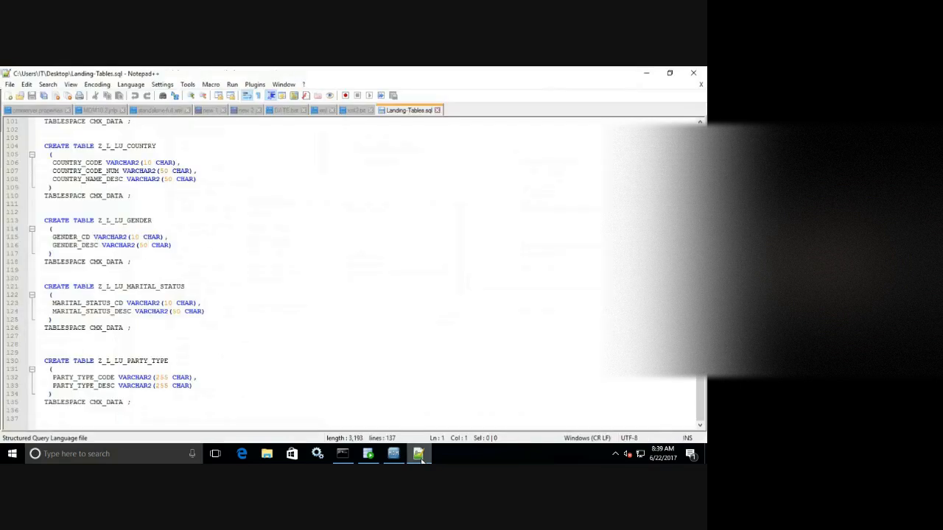
left_click_drag(700, 398, 699, 177)
scroll(354, 273, "down", 6)
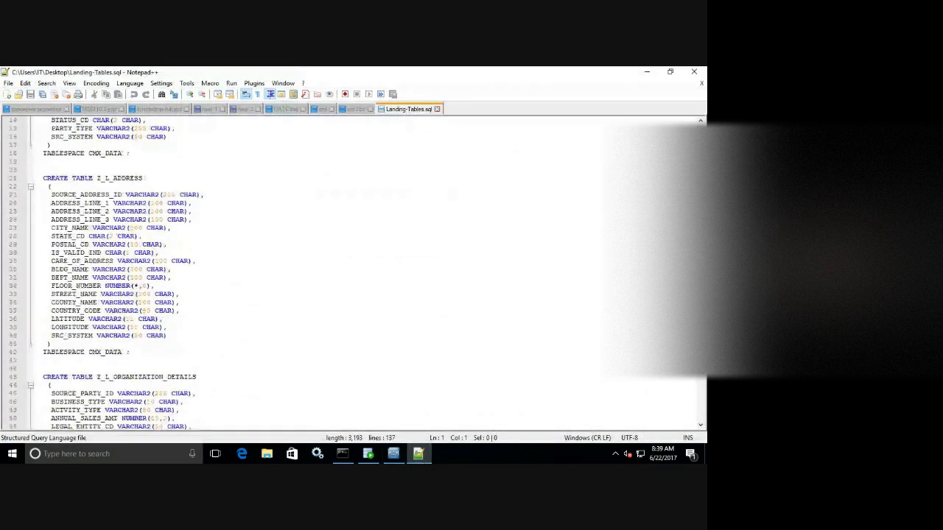
left_click(647, 72)
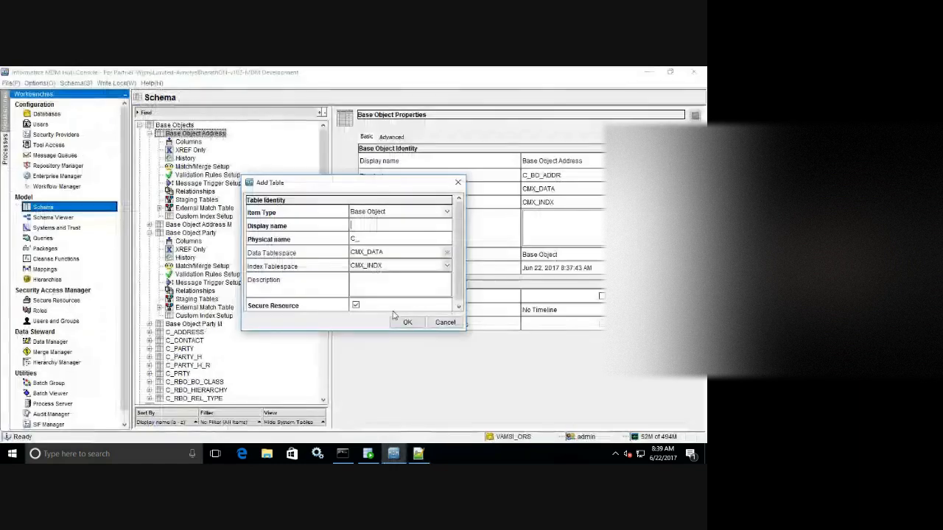
Name the new table 'Base Object Org Details', shorten its physical name to C_BO_ORG_DETAILS, and create it.
left_click(354, 226)
type("Base O")
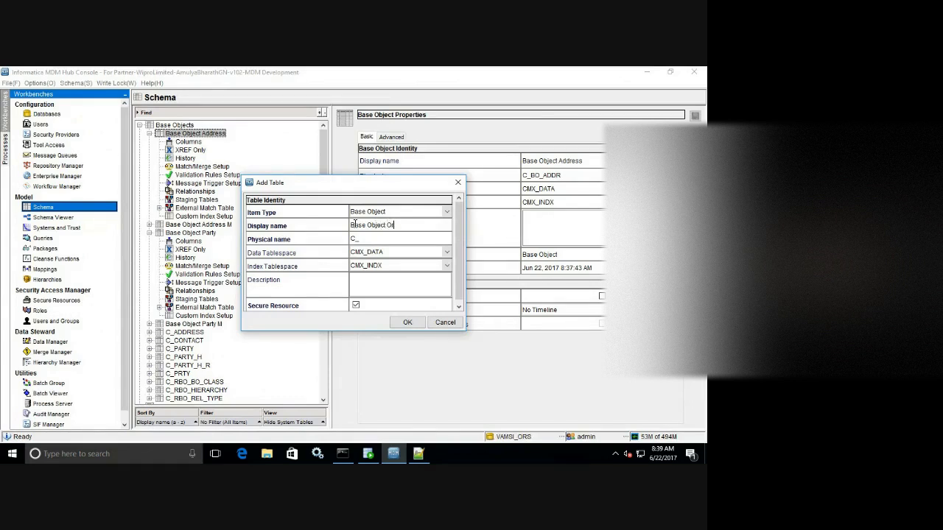
type("bject Org Details")
left_click(376, 237)
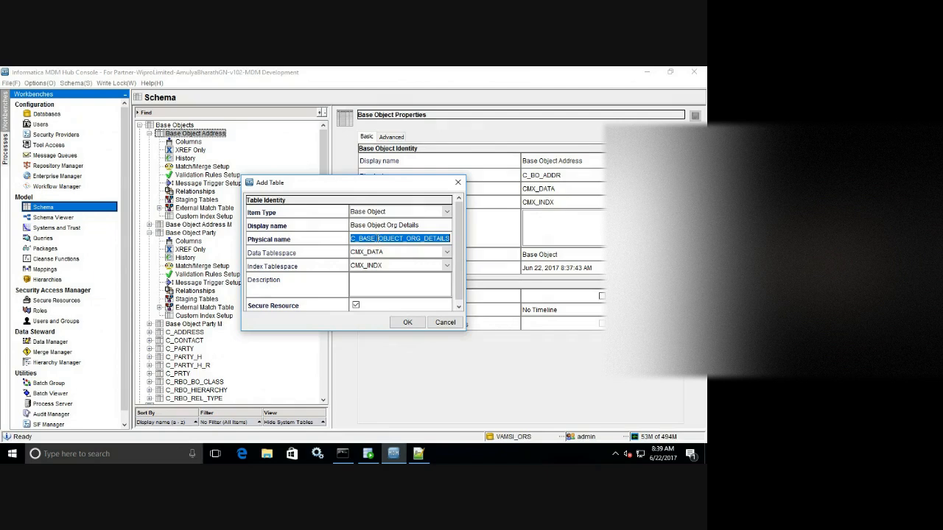
left_click(379, 238)
key("BackSpace")
key("BackSpace")
key("BackSpace")
key("BackSpace")
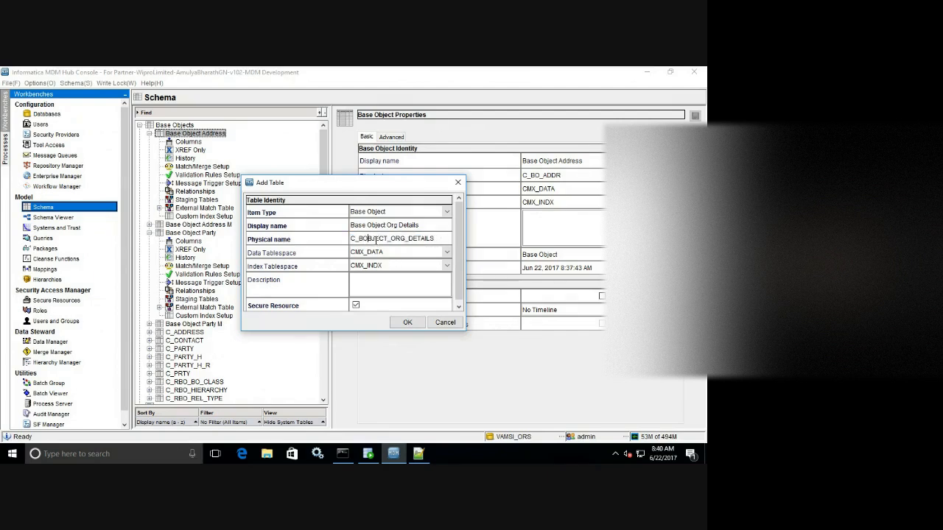
key("Delete")
key("Delete")
key("Delete")
key("Delete")
key("Delete")
left_click(406, 322)
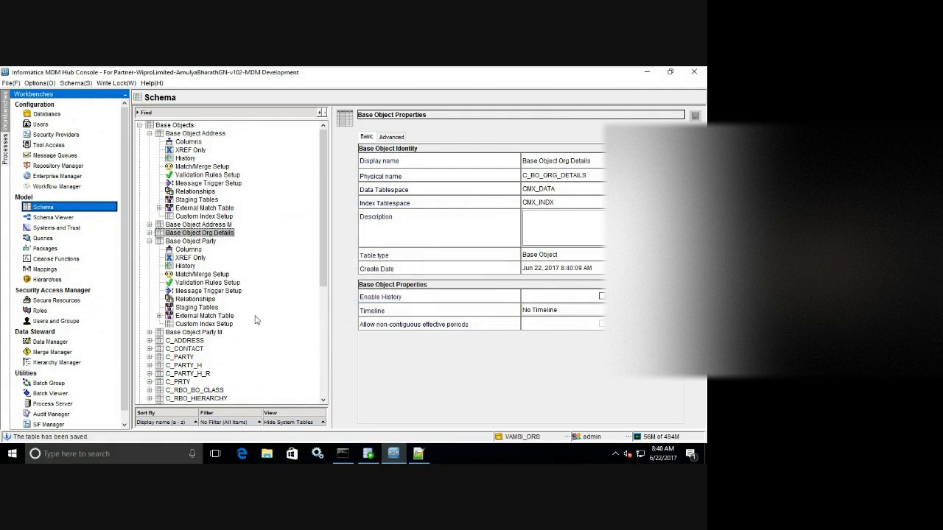
Open Base Object Org Details columns and connect the import with the ORS schema credentials.
left_click(150, 233)
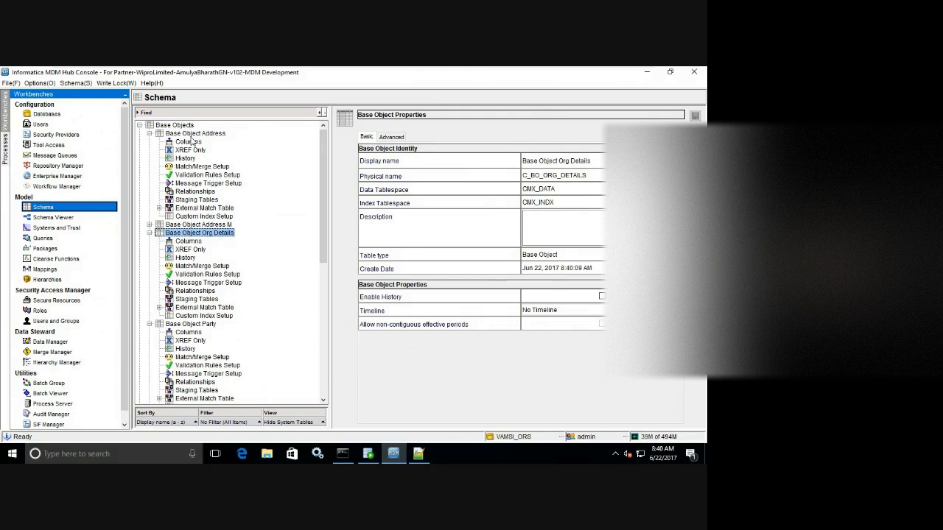
left_click_drag(323, 236, 318, 322)
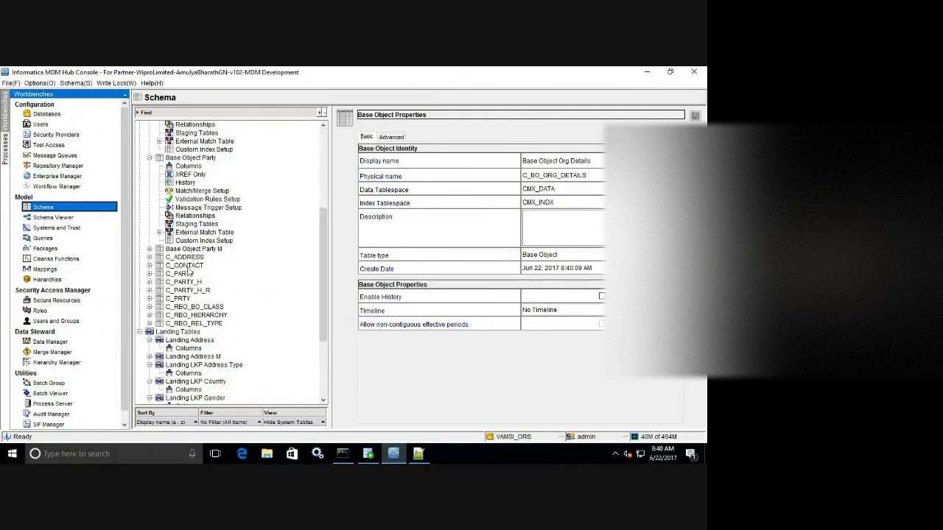
left_click_drag(322, 220, 324, 147)
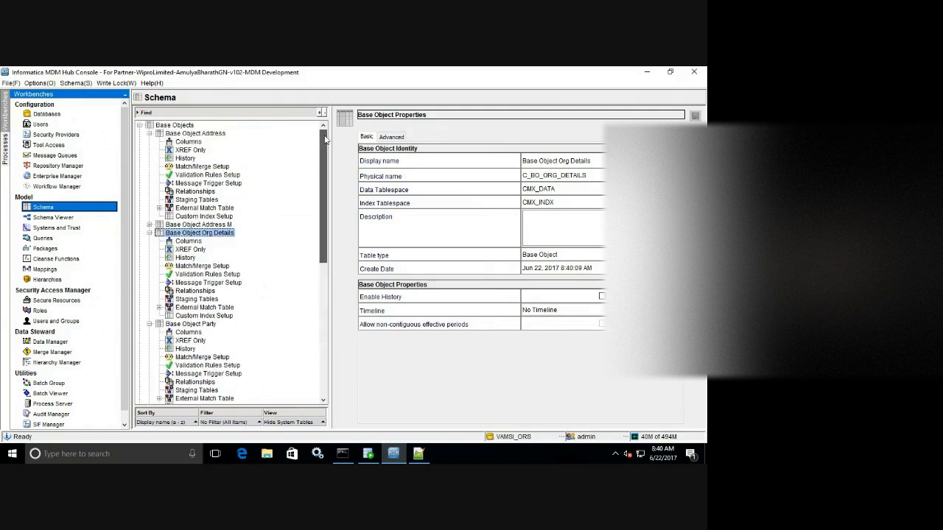
left_click(186, 242)
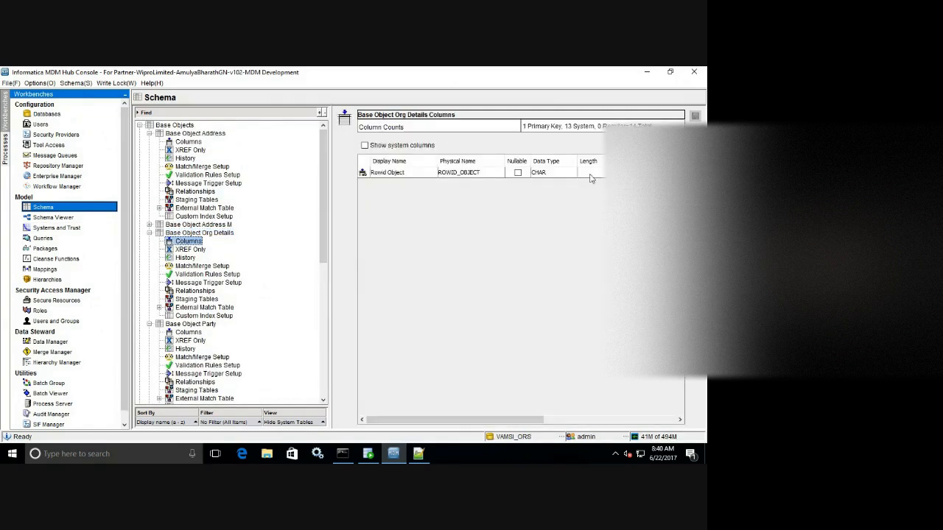
left_click(417, 280)
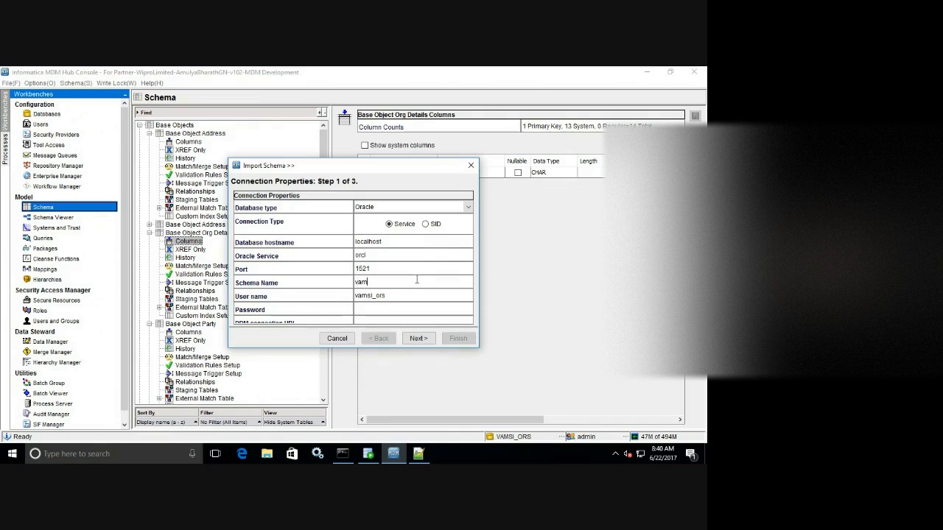
type("vamsi_ors")
key("Tab")
key("Tab")
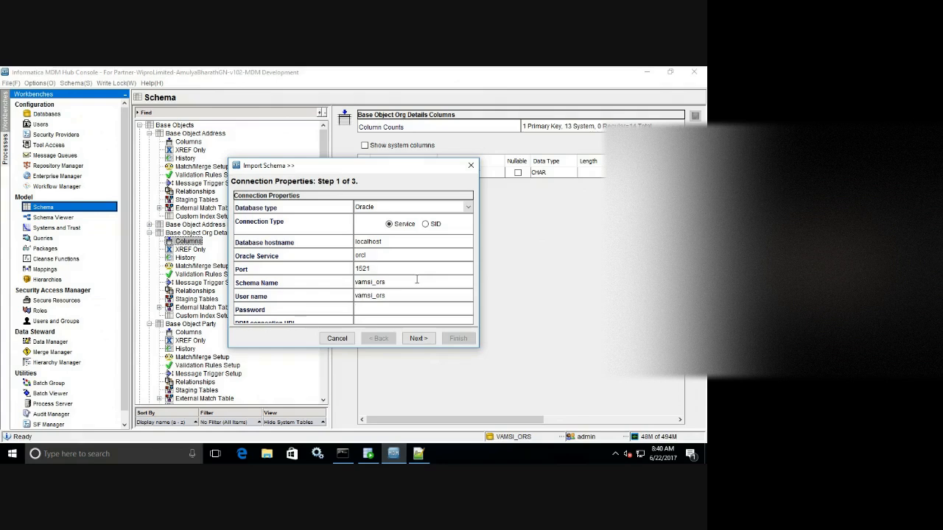
type("●●●●●")
left_click(417, 338)
Import all C_L_ORG_DETAILS columns except SRC_ROWID, keeping SOURCE_ORG_ID, and save them.
mouse_move(467, 206)
left_mouse_down()
mouse_move(468, 230)
mouse_move(468, 220)
left_mouse_up()
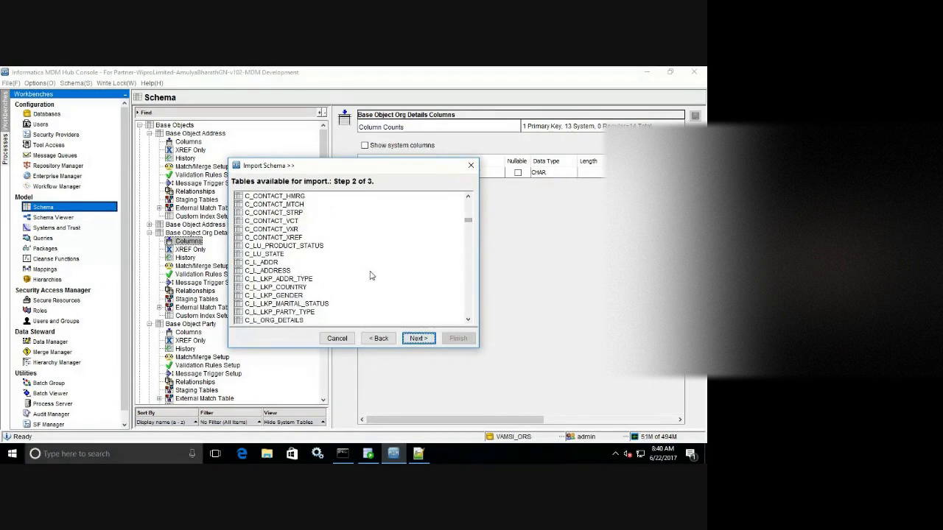
scroll(371, 274, "down", 2)
left_click(296, 271)
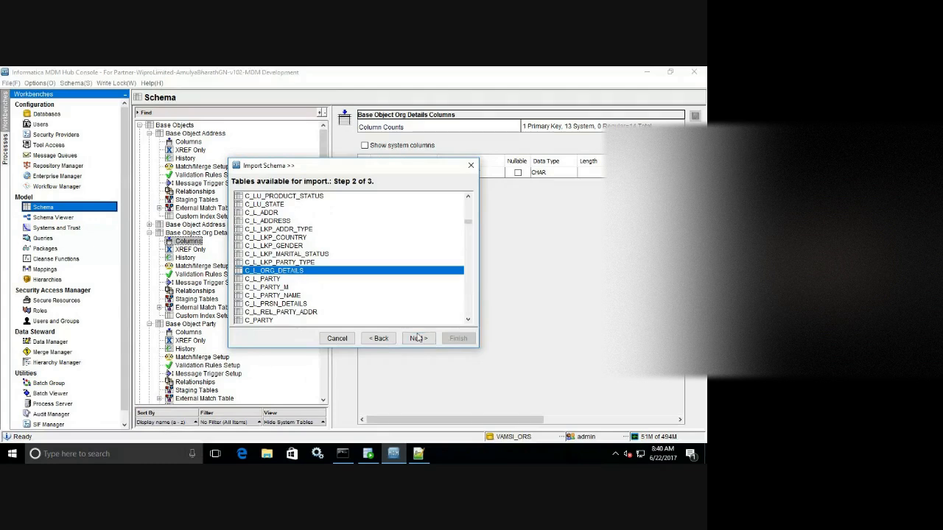
left_click(419, 338)
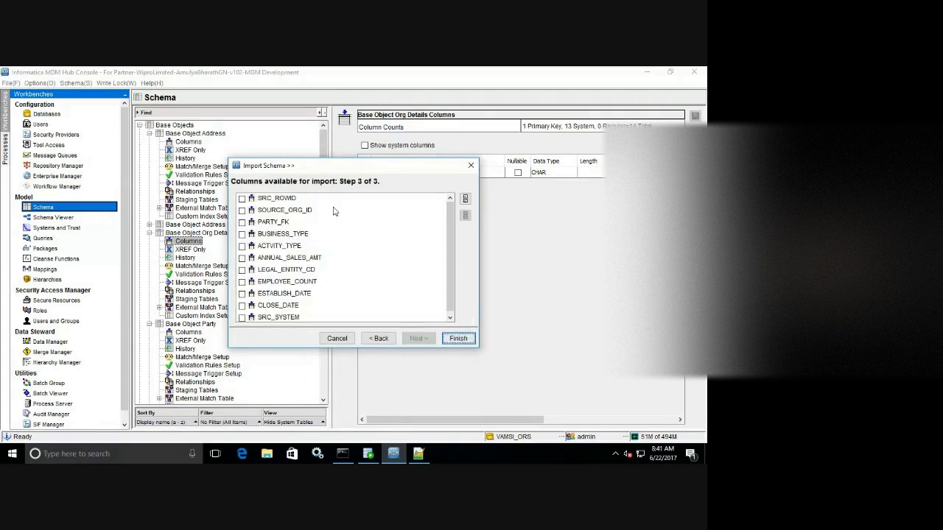
left_click(465, 199)
left_click(243, 199)
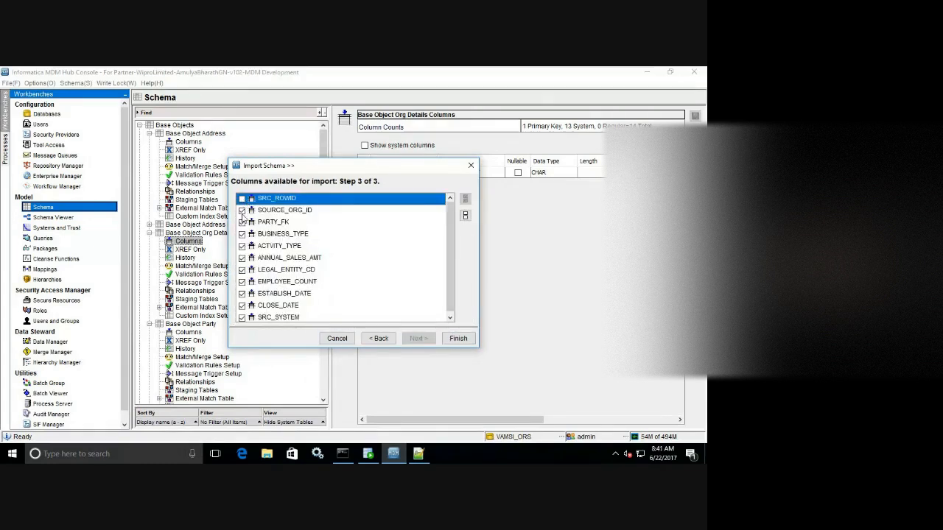
left_click(447, 213)
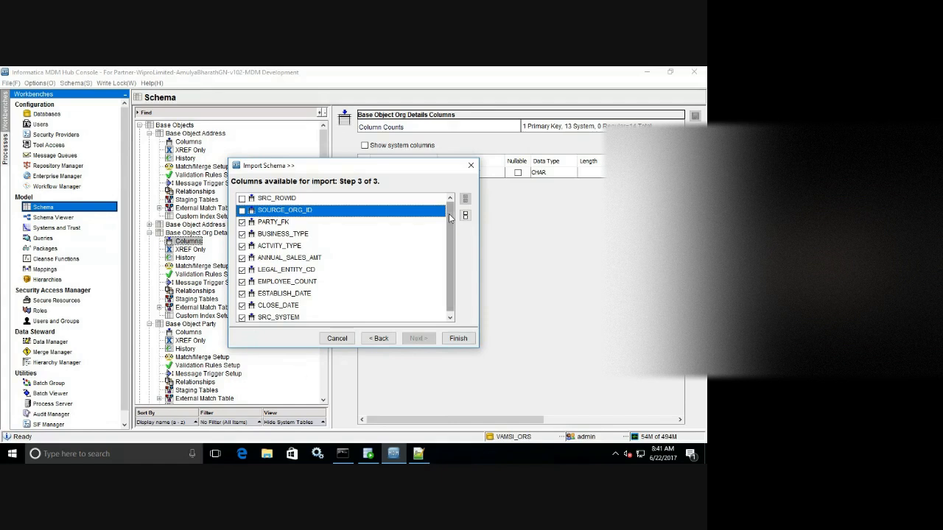
key("space")
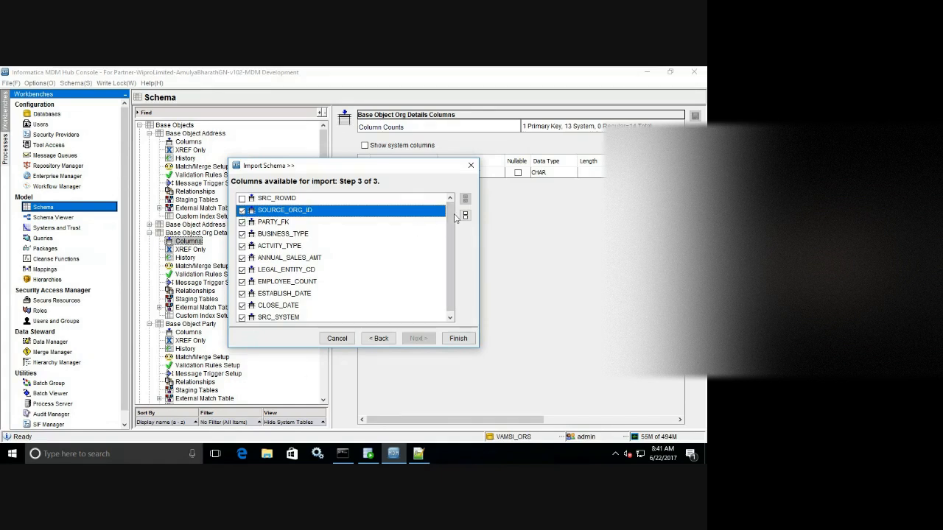
scroll(450, 243, "down", 1)
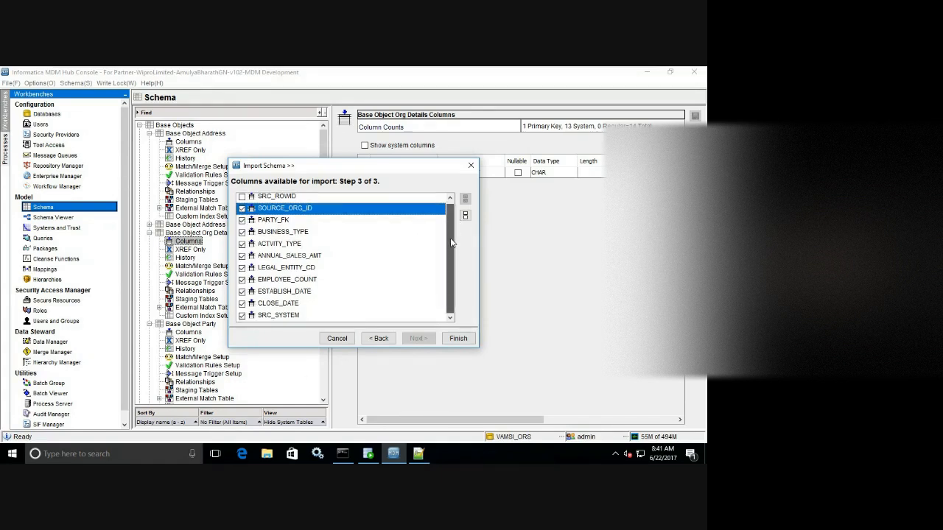
left_click(457, 339)
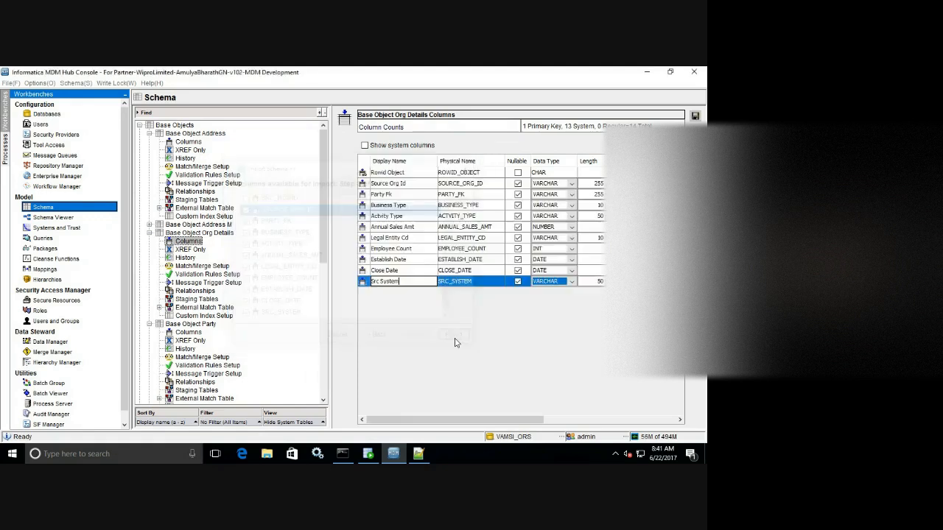
left_click(695, 117)
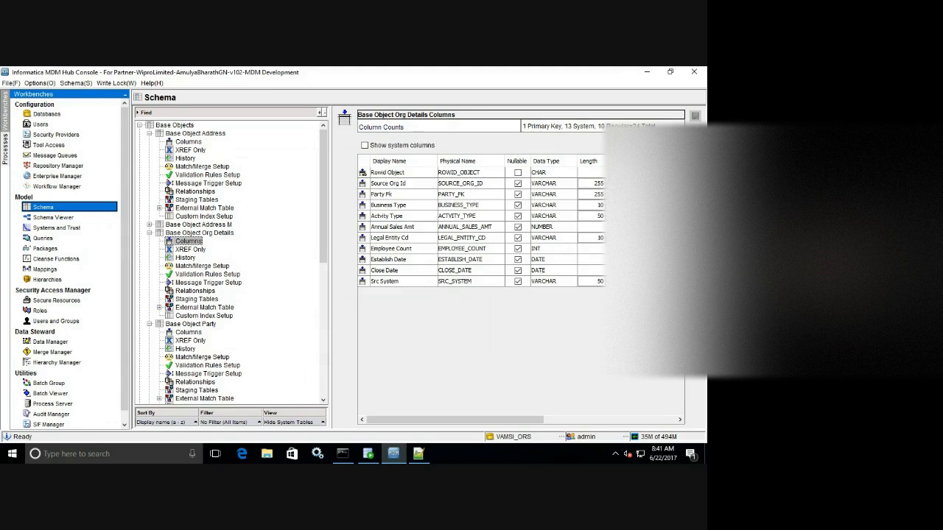
left_click(199, 233)
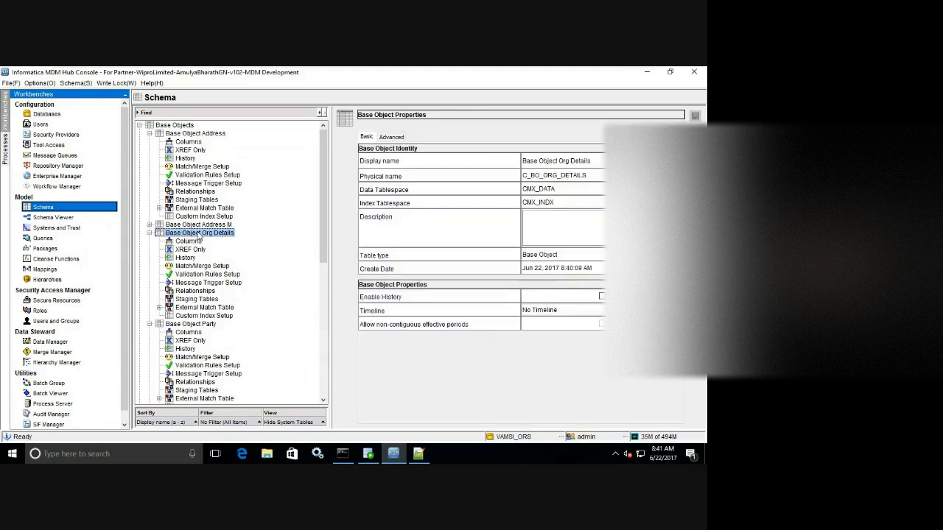
Add base object 'Base Objejct Person Details' with physical name C_BO_PERSN_DETAILS.
right_click(291, 143)
left_click(313, 145)
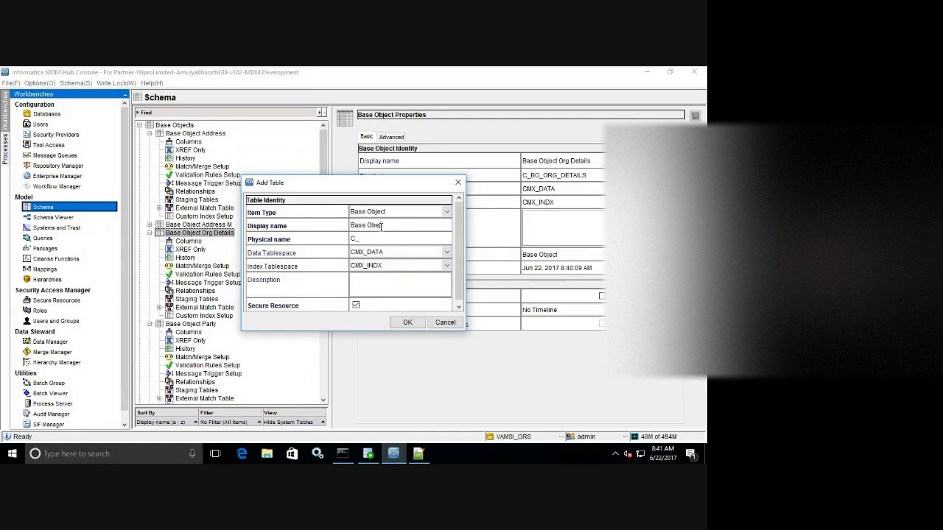
left_click(420, 454)
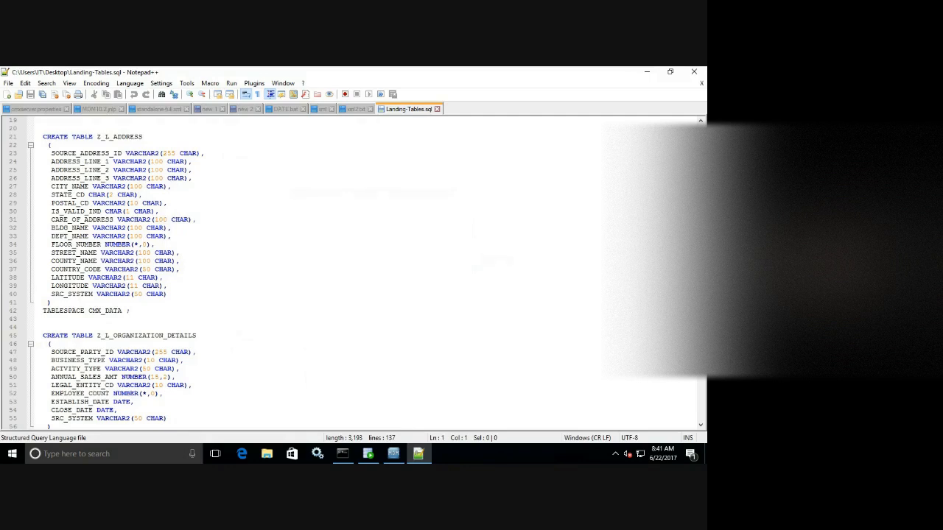
scroll(353, 273, "down", 12)
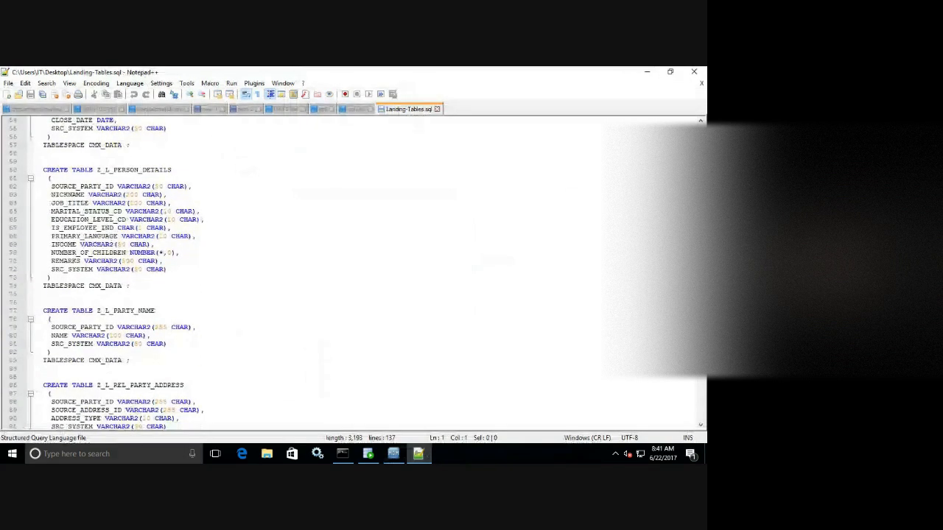
left_click(394, 453)
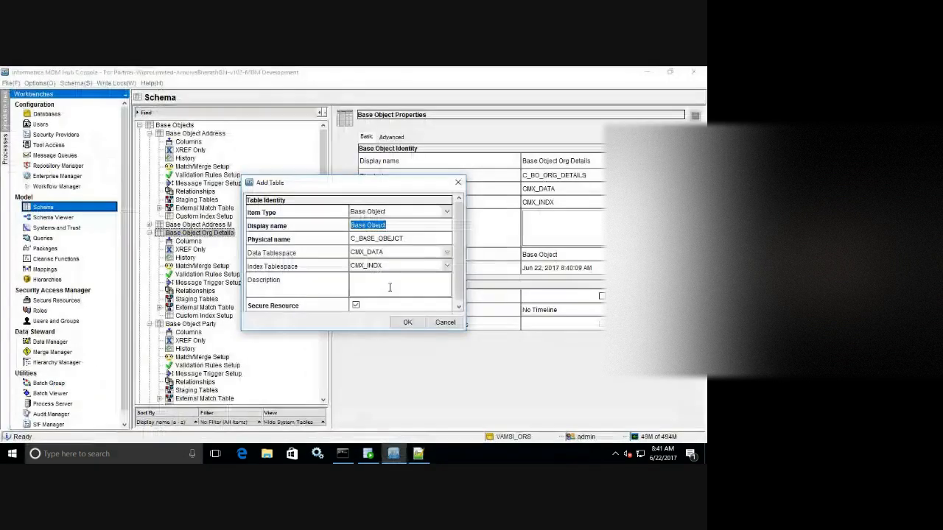
left_click(396, 228)
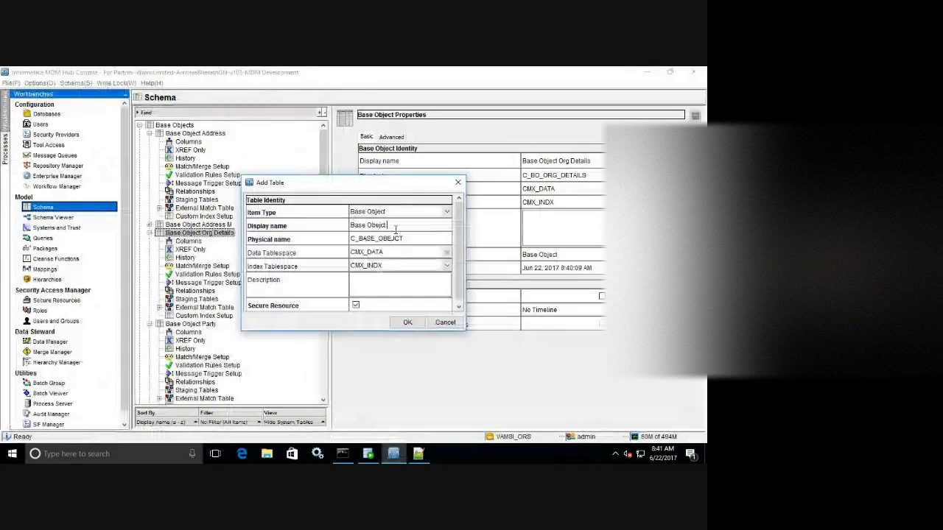
type("Person D")
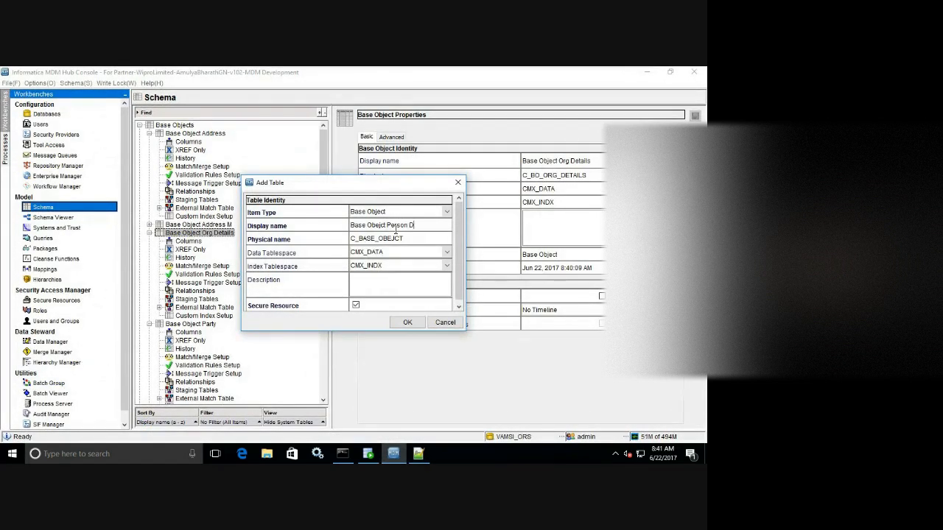
type("etail")
double_click(425, 241)
left_click(425, 240)
key("BackSpace")
key("BackSpace")
key("BackSpace")
key("BackSpace")
key("BackSpace")
key("BackSpace")
left_click(407, 322)
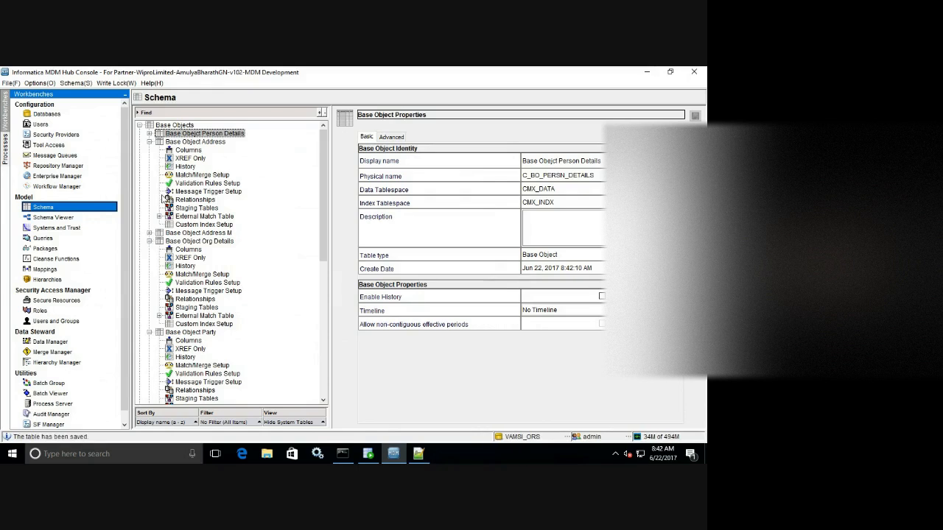
left_click(150, 242)
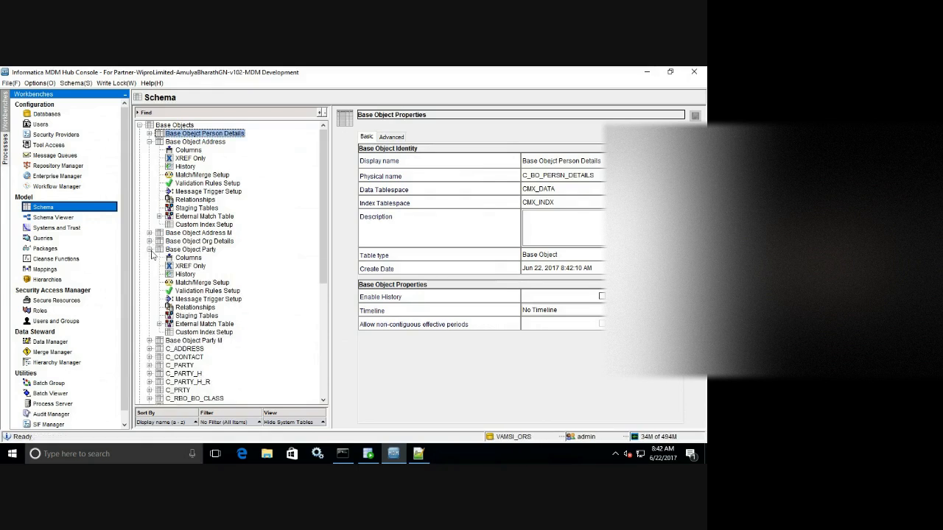
Open the Person Details columns and connect the import with the schema name and password.
left_click(149, 252)
left_click(150, 141)
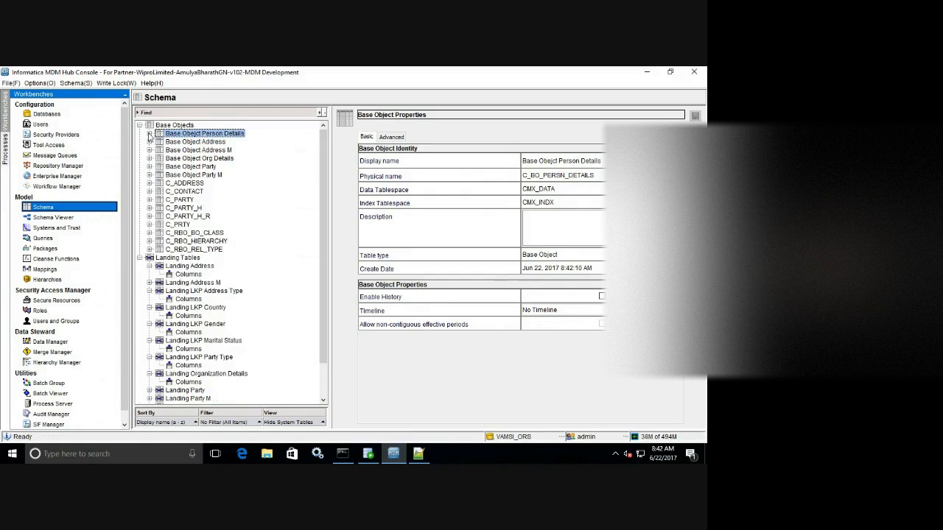
left_click(150, 133)
left_click(189, 142)
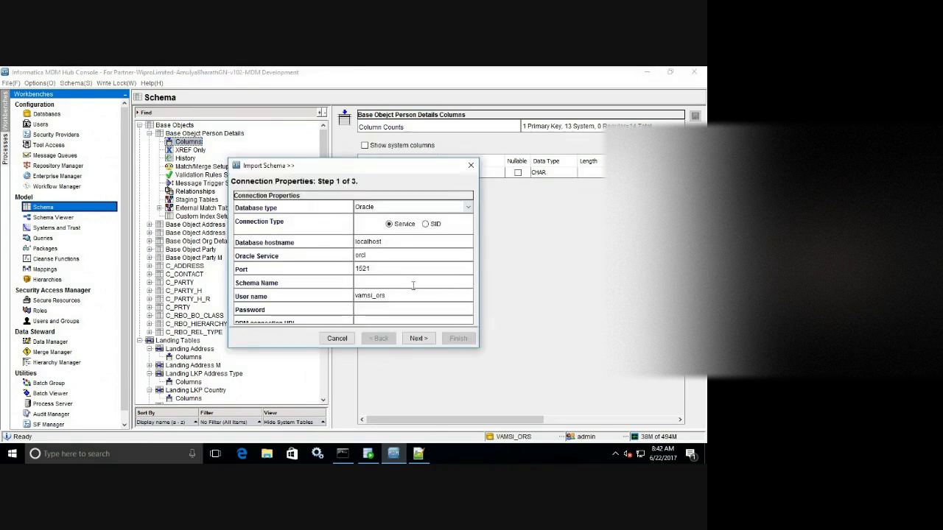
left_click(392, 283)
key("Tab")
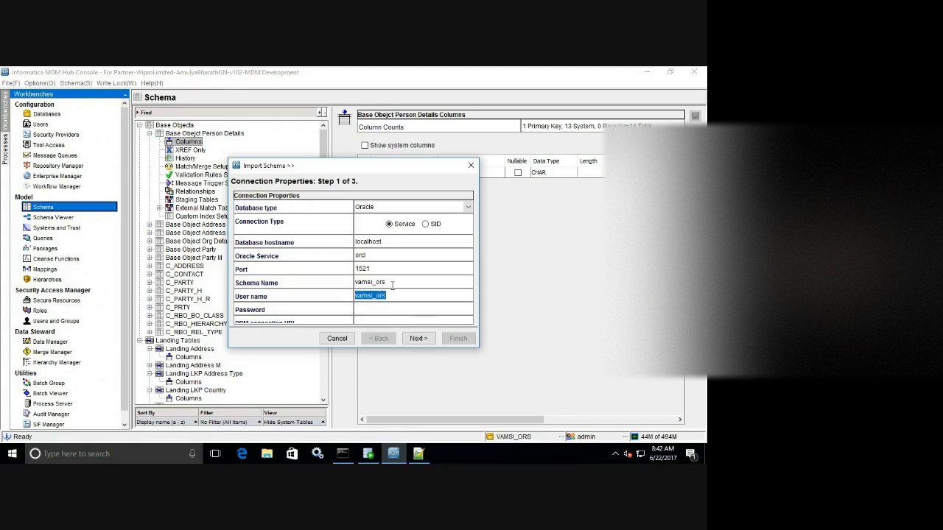
key("Tab")
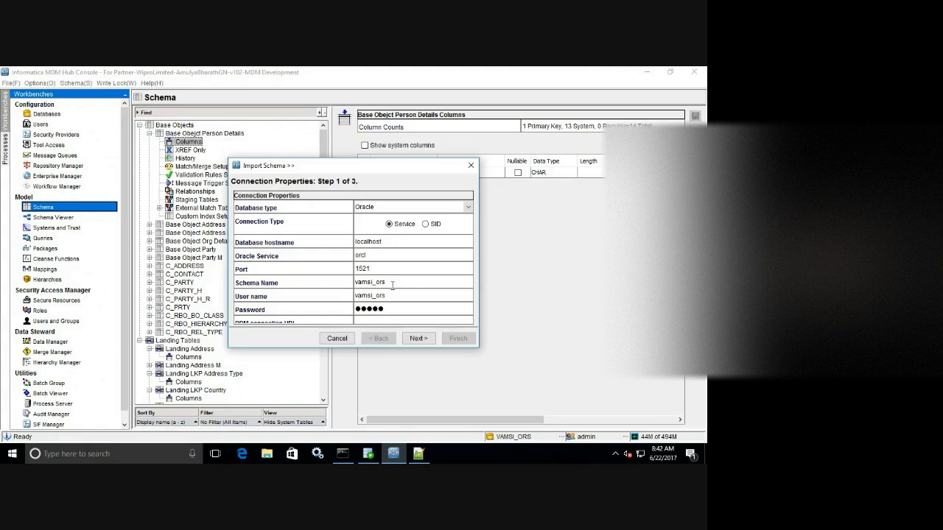
left_click(418, 338)
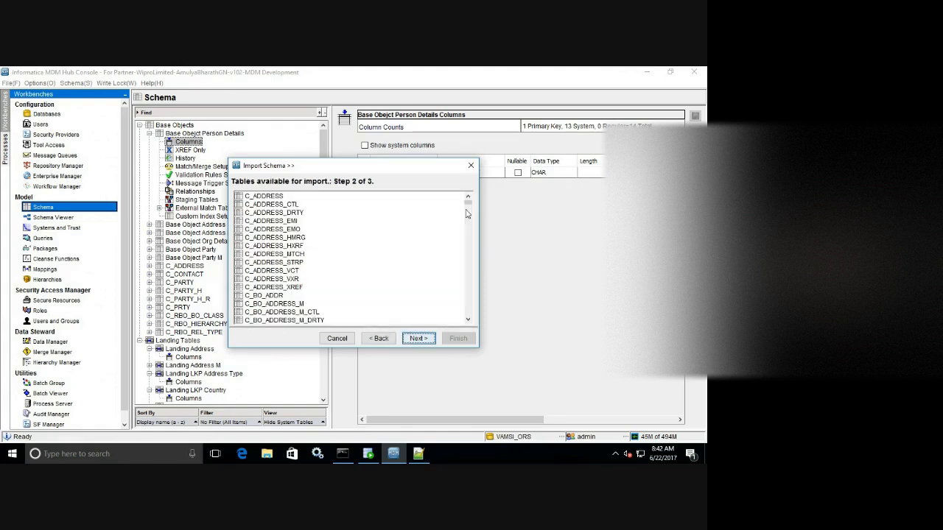
Import C_L_PRSN_DETAILS columns except SRC_ROWID and save them.
mouse_move(472, 209)
left_mouse_down()
mouse_move(469, 263)
mouse_move(464, 224)
left_mouse_up()
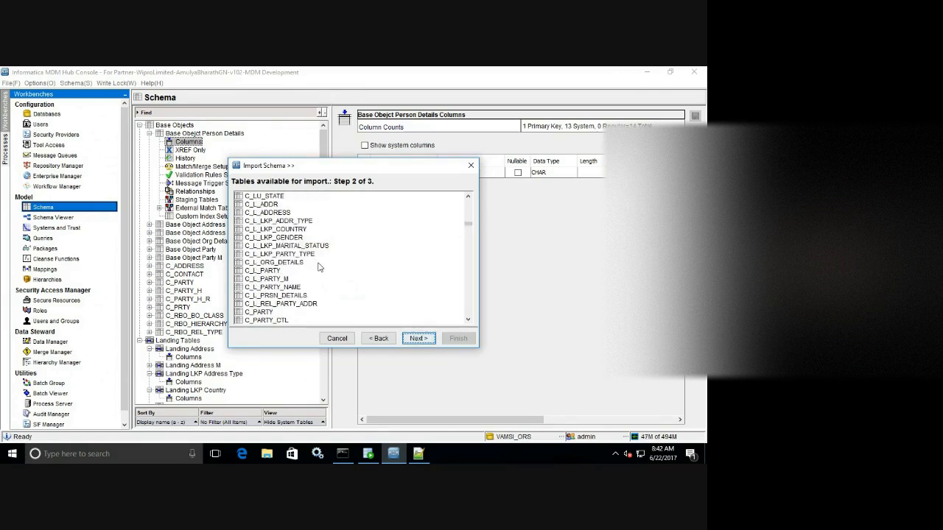
left_click(302, 295)
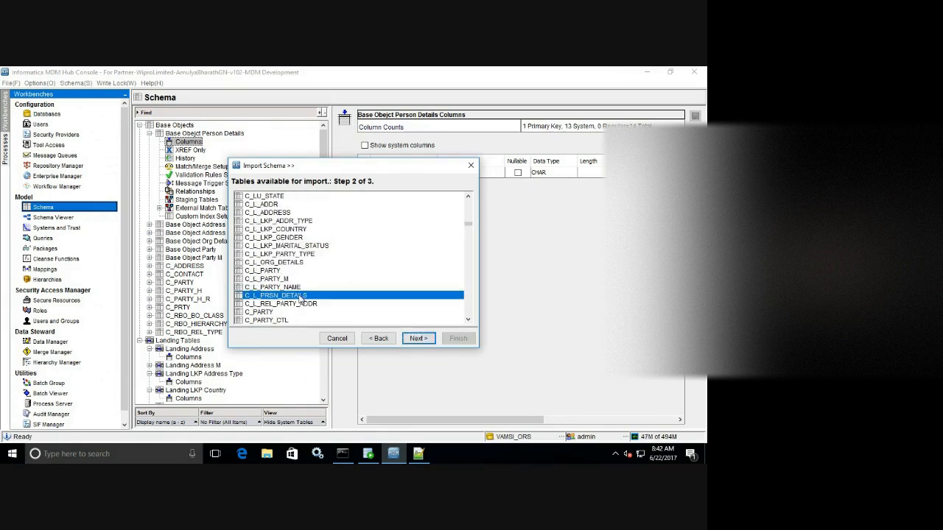
left_click(414, 338)
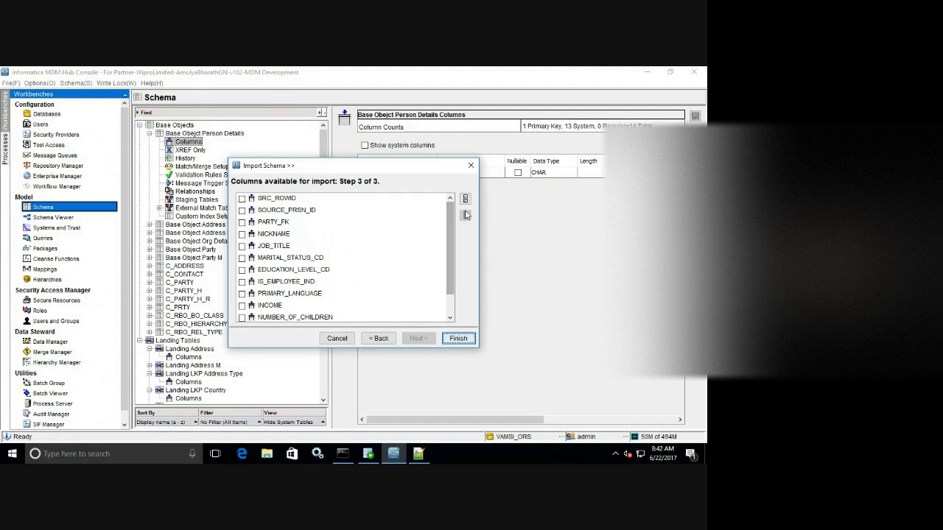
left_click(242, 198)
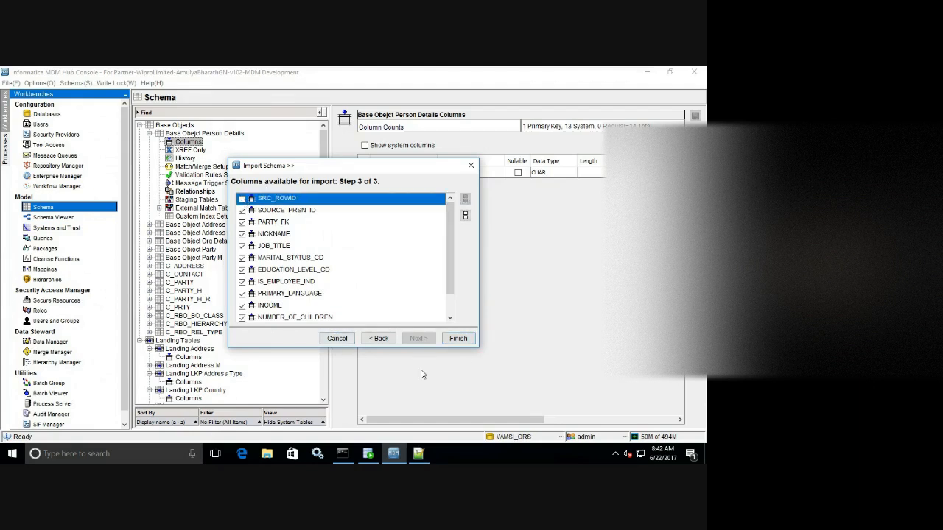
left_click(462, 343)
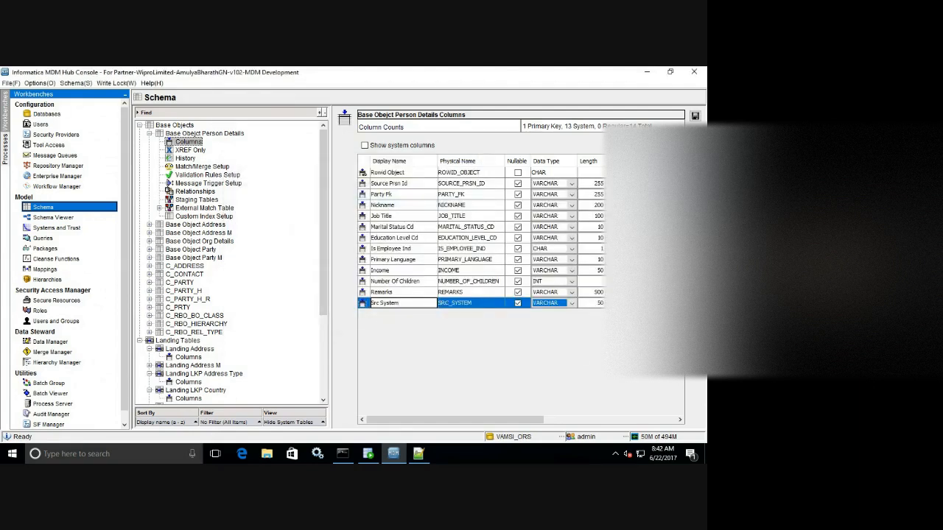
left_click(695, 116)
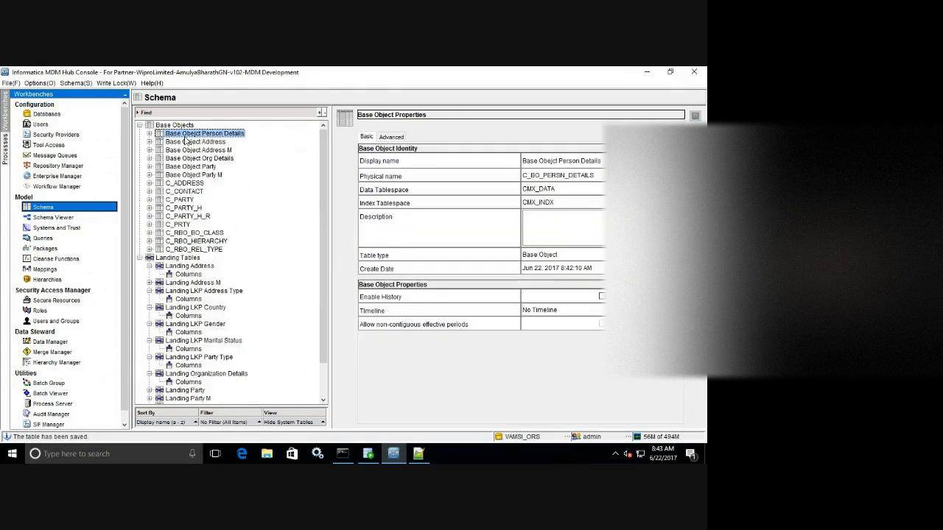
Create base object 'Base Object Party Name' with physical name C_BO_PARTY_NAME.
left_click(415, 457)
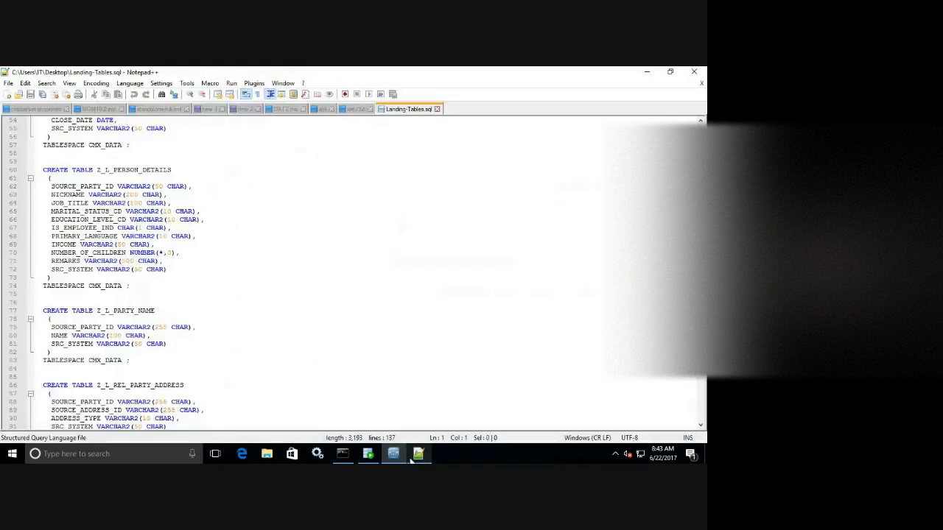
left_click(393, 454)
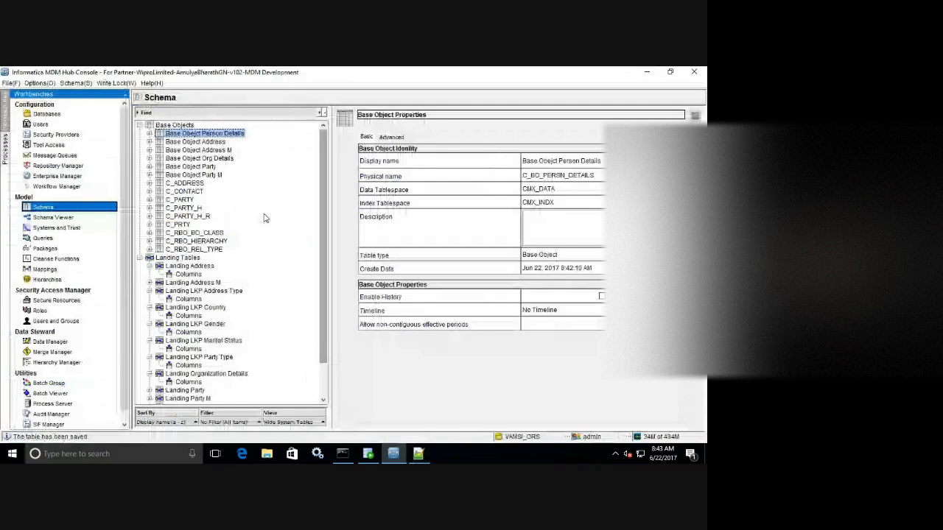
right_click(272, 207)
left_click(304, 210)
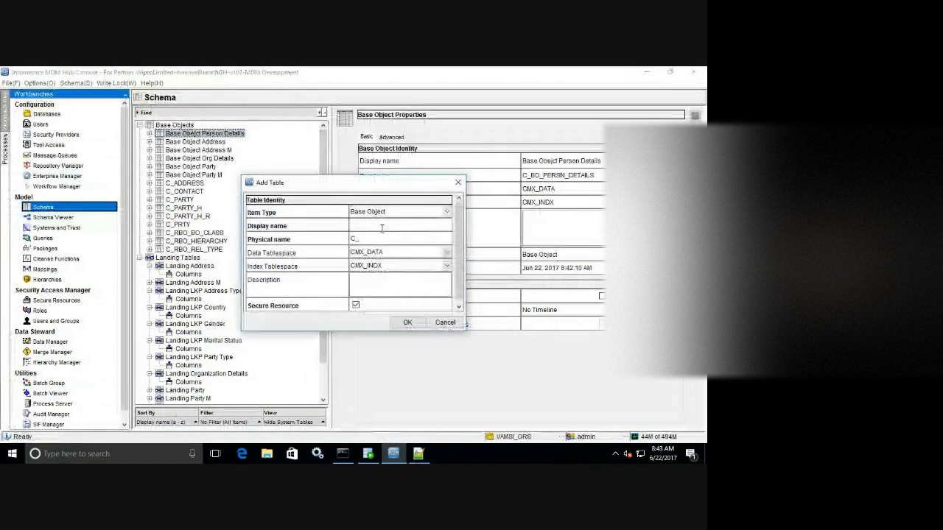
type("Base")
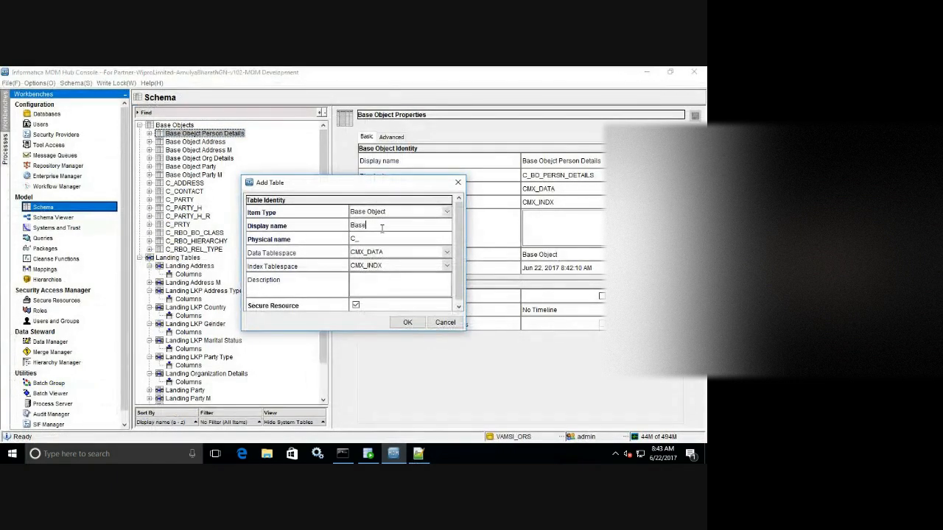
type(" Object")
key("BackSpace")
key("BackSpace")
type("Party Name")
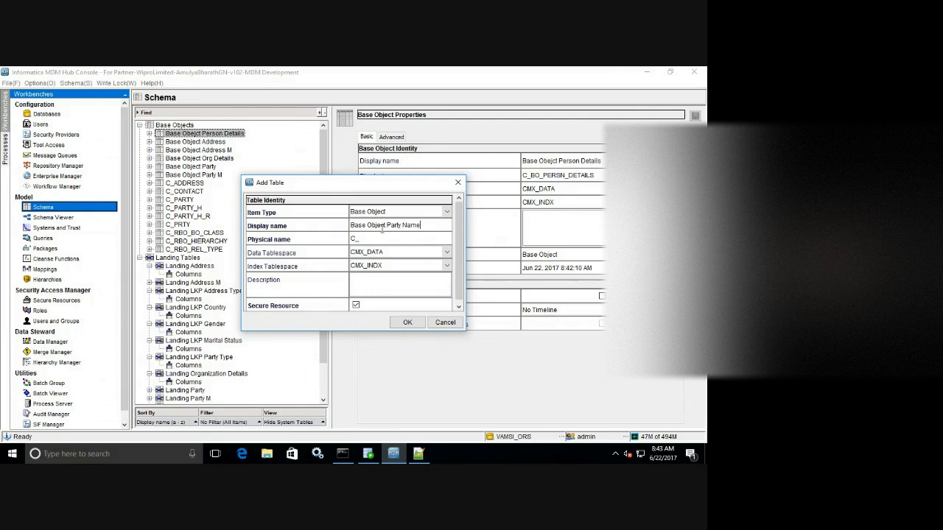
key("Tab")
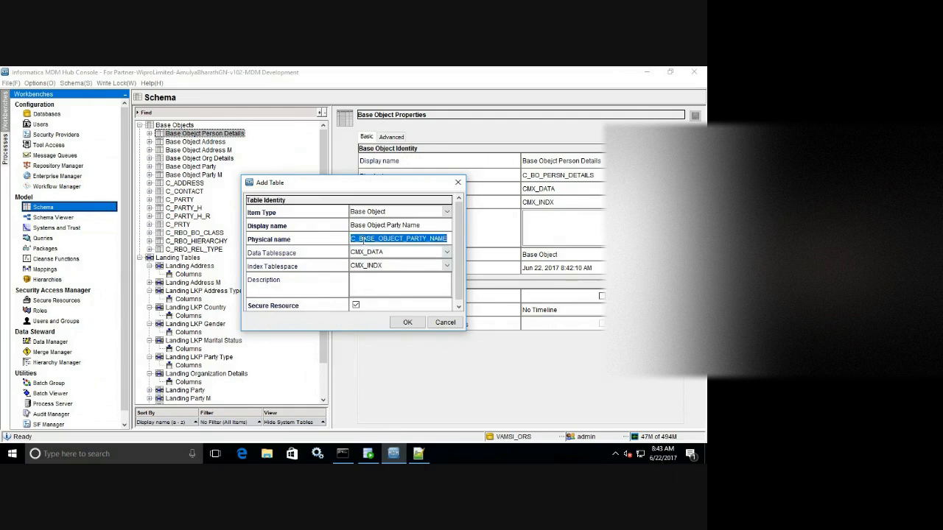
left_click(361, 238)
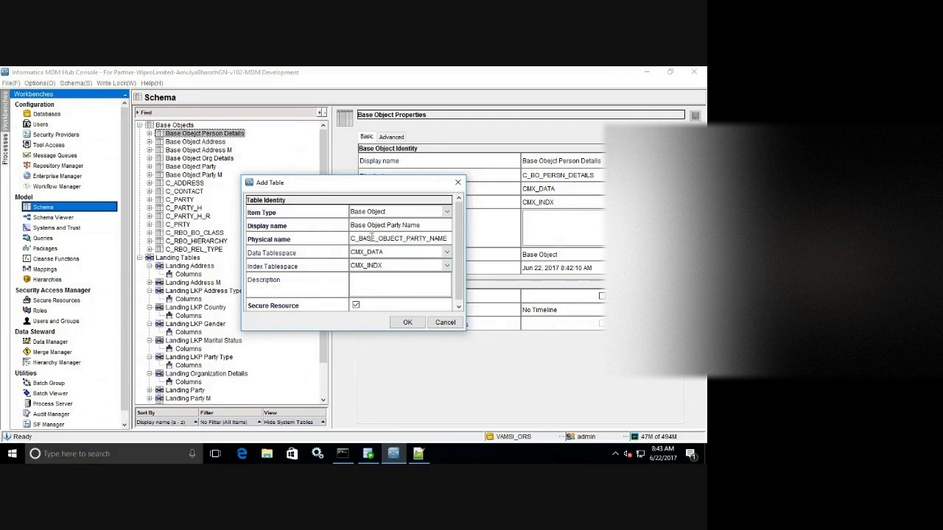
key("Delete")
key("Delete")
key("Delete")
key("Delete")
key("Delete")
key("Delete")
key("Delete")
key("Delete")
key("Delete")
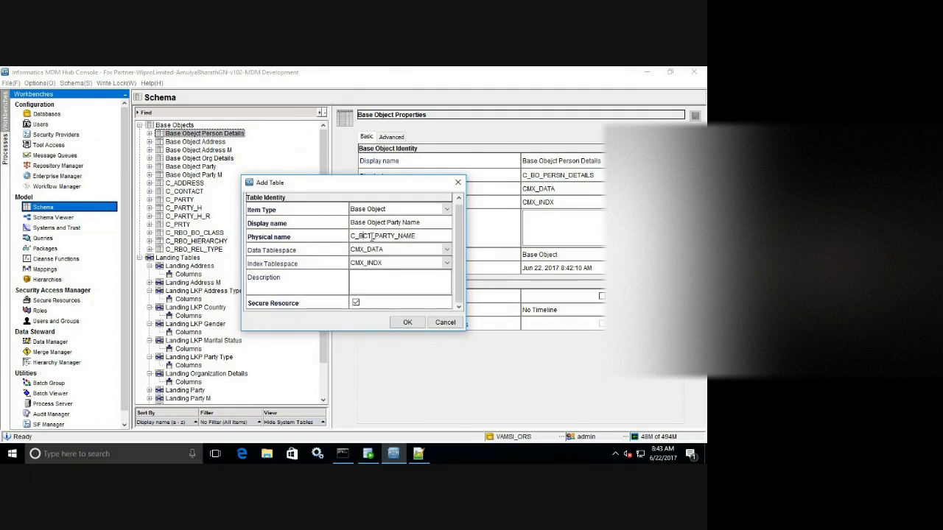
key("Delete")
type("O")
left_click(408, 323)
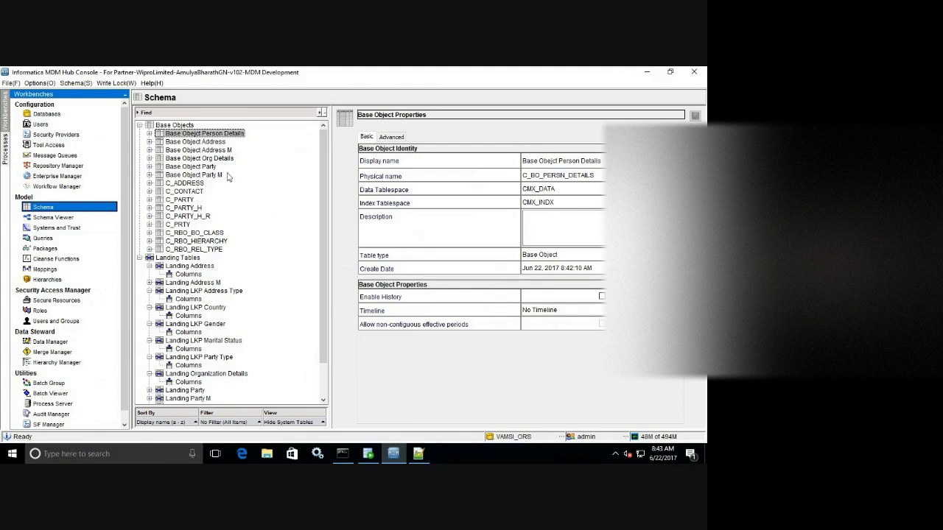
Import Source Party Id, Party Fk, Name and Src System from C_L_PARTY_NAME, skipping SRC_ROWID.
left_click(149, 182)
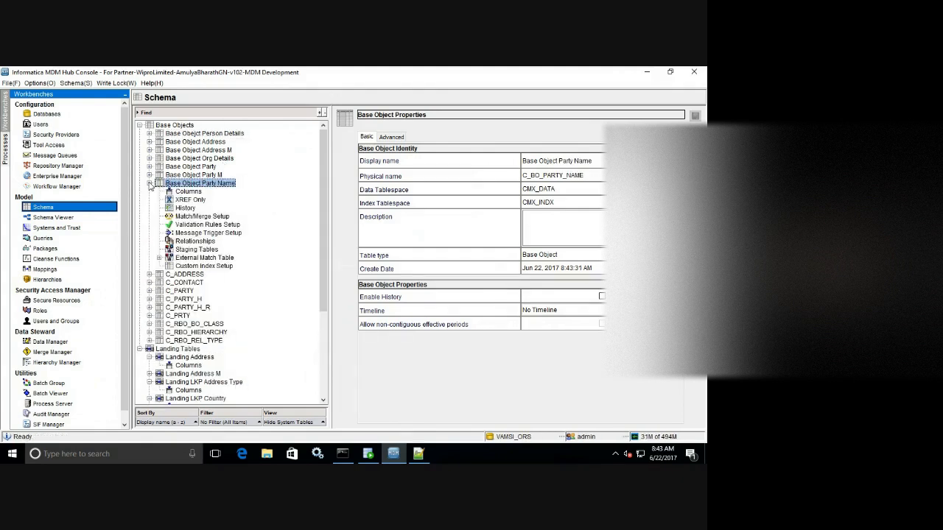
left_click(188, 192)
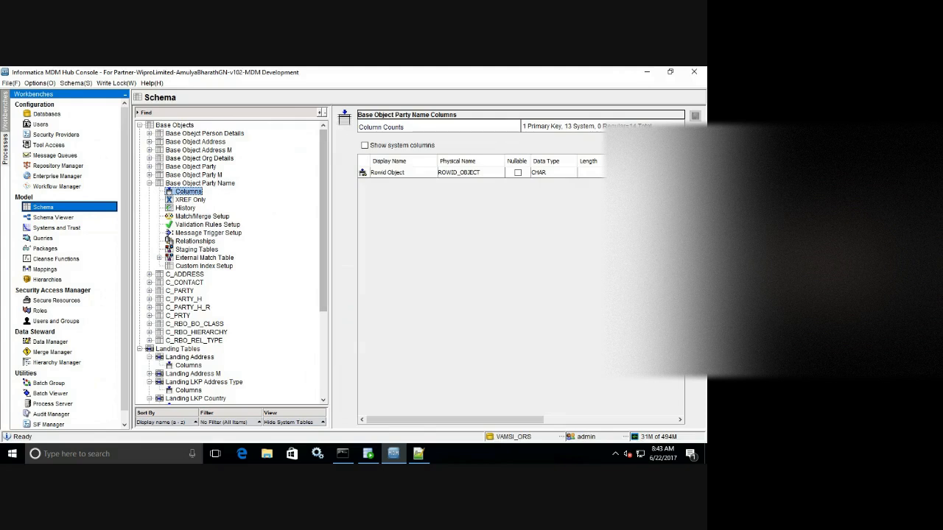
left_click(373, 281)
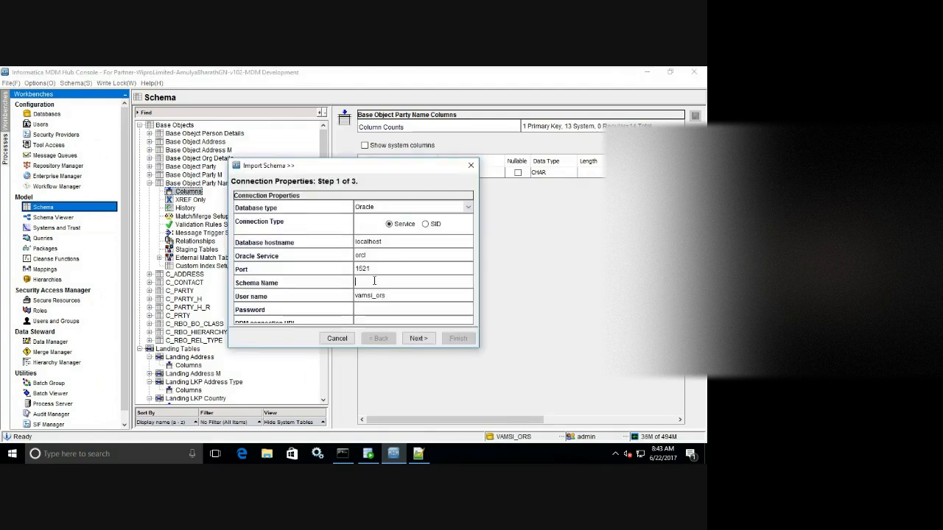
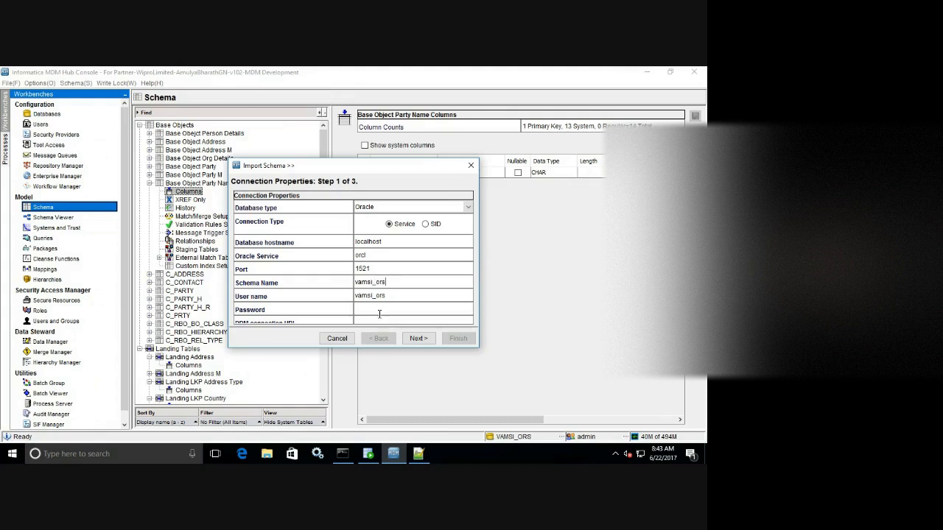
left_click(418, 339)
left_click_drag(467, 203, 467, 229)
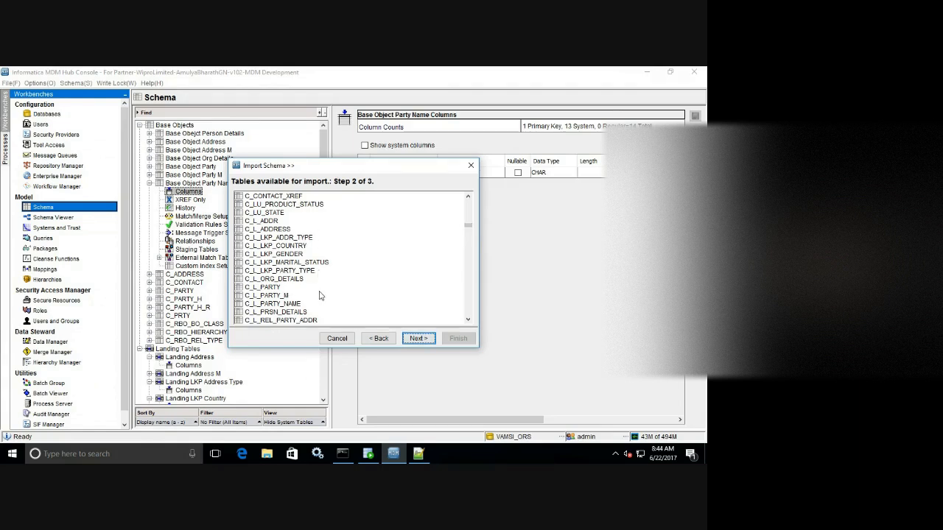
left_click(294, 304)
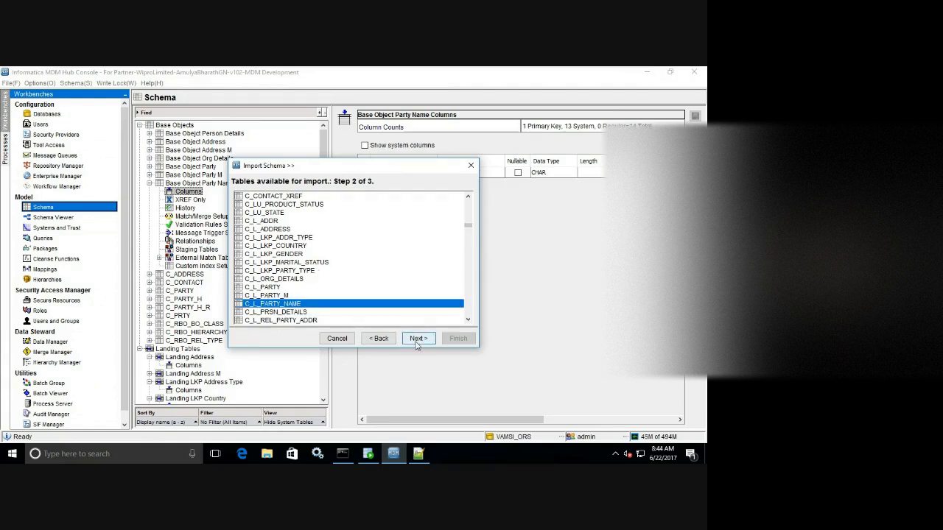
left_click(417, 342)
left_click(465, 199)
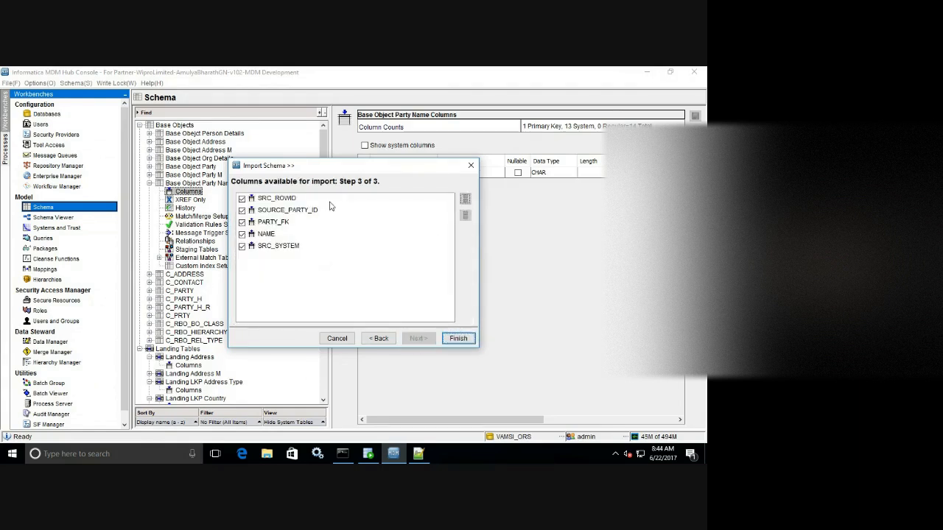
left_click(241, 198)
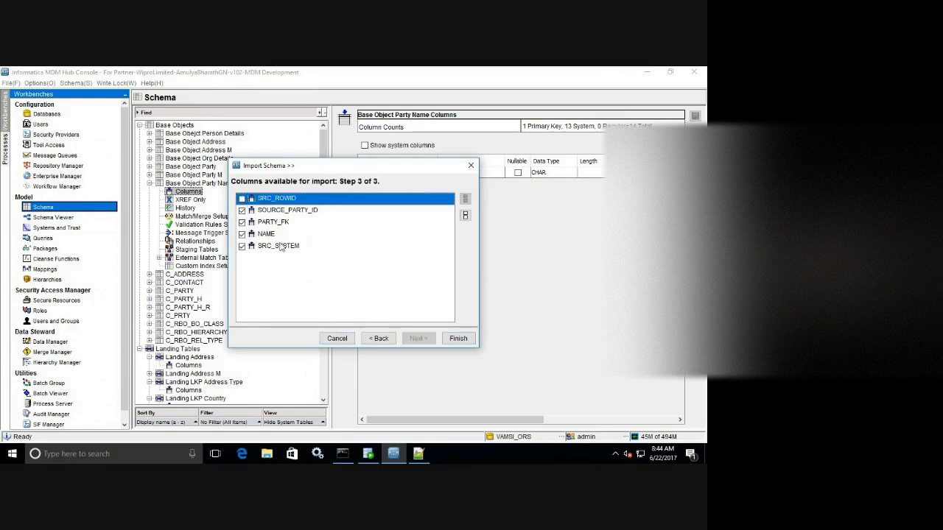
left_click(455, 340)
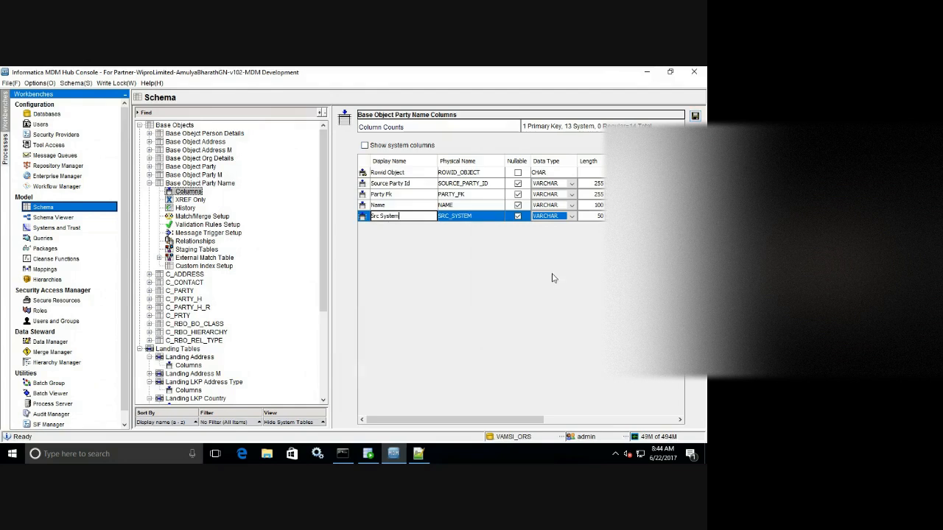
Save the four Party Name columns, then collapse the node and answer the save prompt.
left_click(695, 116)
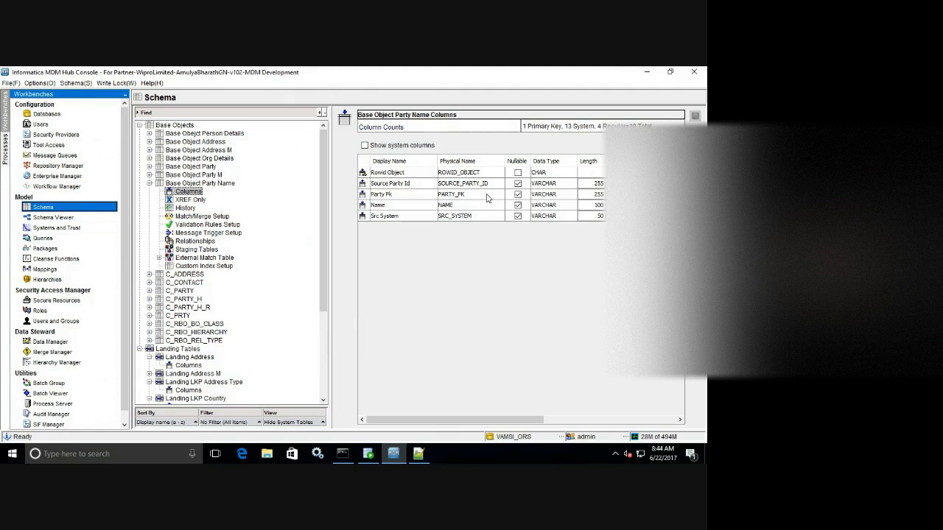
left_click(545, 185)
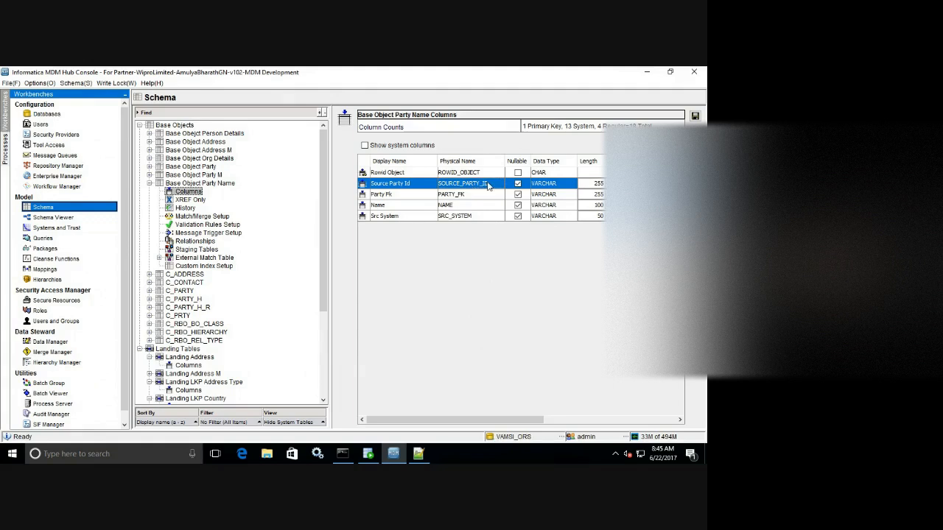
double_click(416, 183)
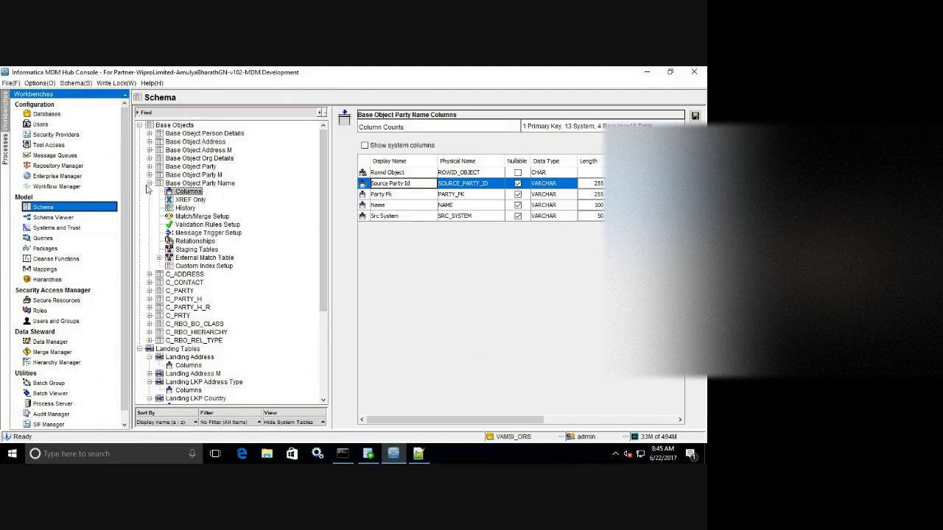
left_click(149, 183)
left_click(568, 289)
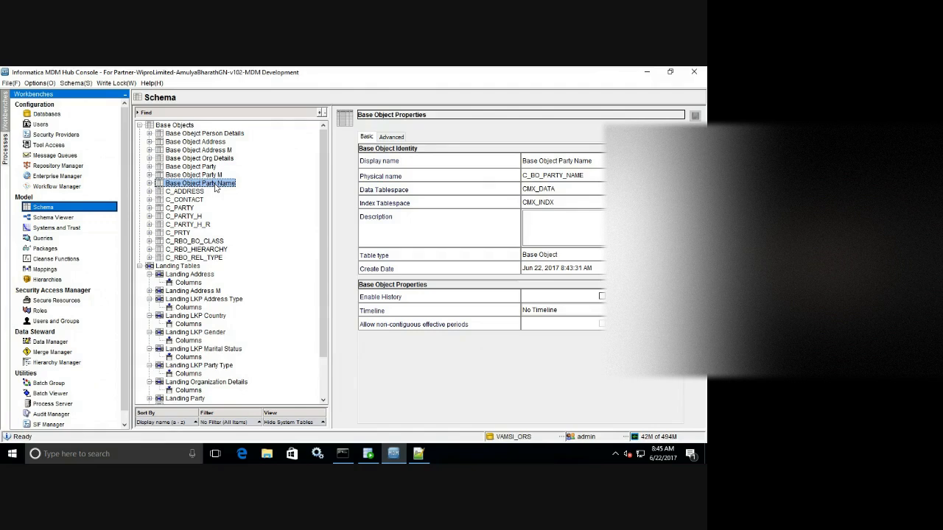
Review the landing tables script, then begin adding another base object.
left_click(424, 458)
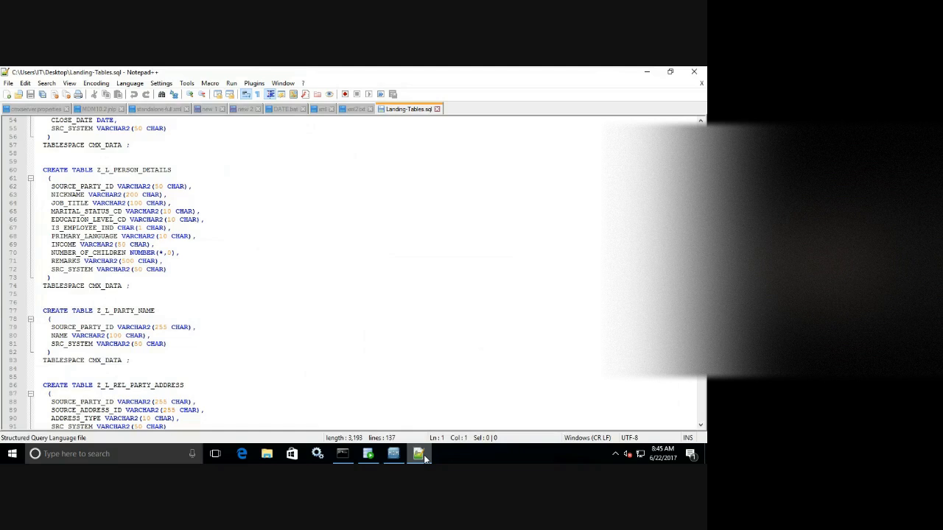
left_click(423, 458)
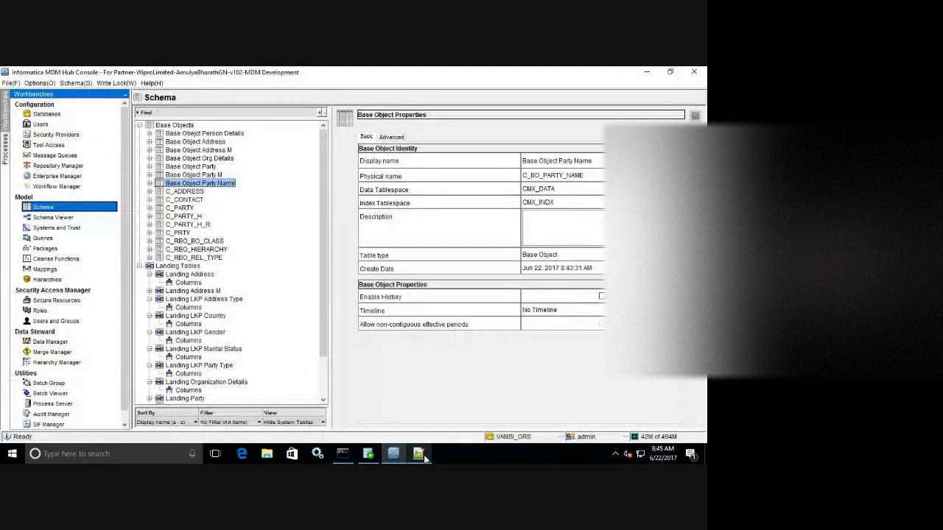
left_click(424, 458)
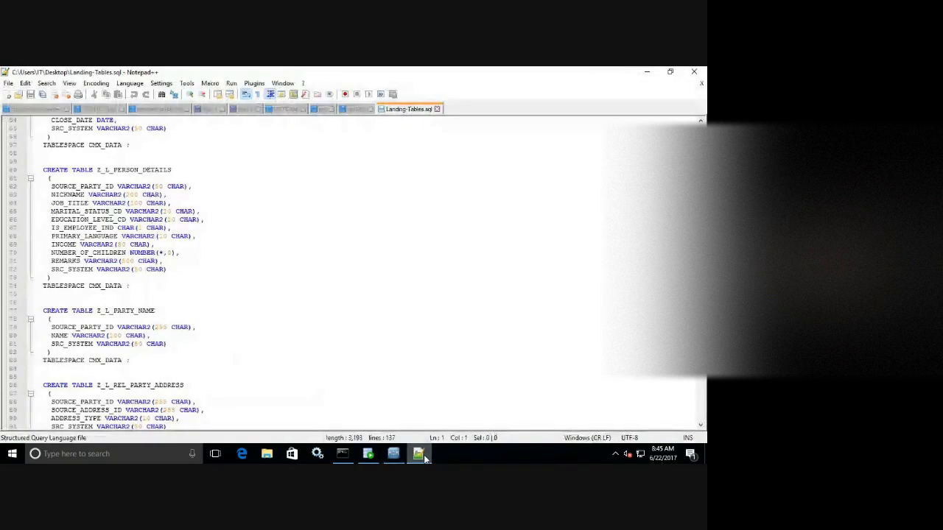
left_click(423, 458)
right_click(273, 146)
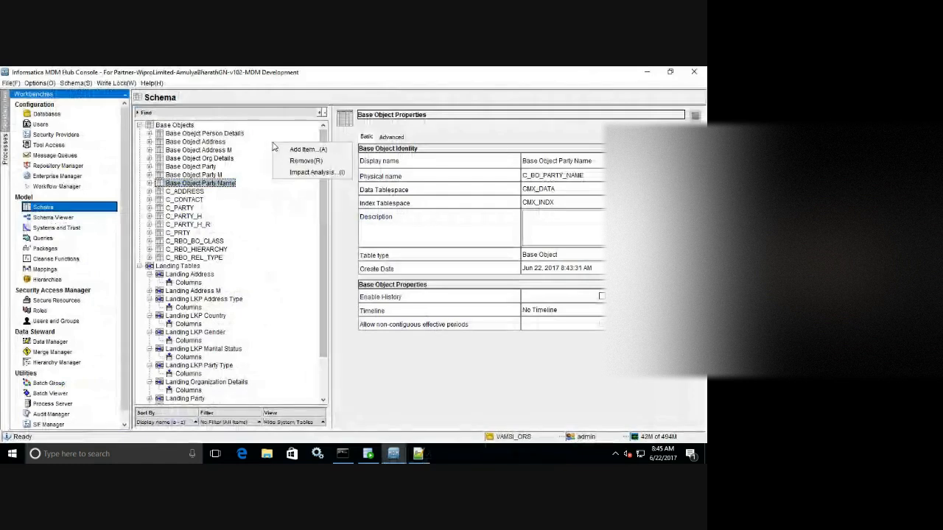
left_click(289, 150)
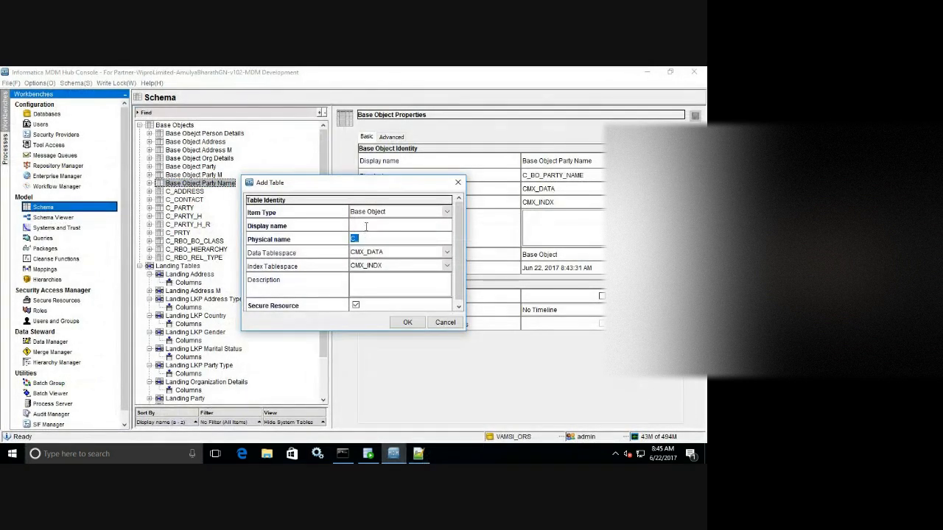
Enter display name 'Base Object Rel Party Address' and physical name C_BO_REL_PARTY_ADDR.
type("Base Object Rel Party")
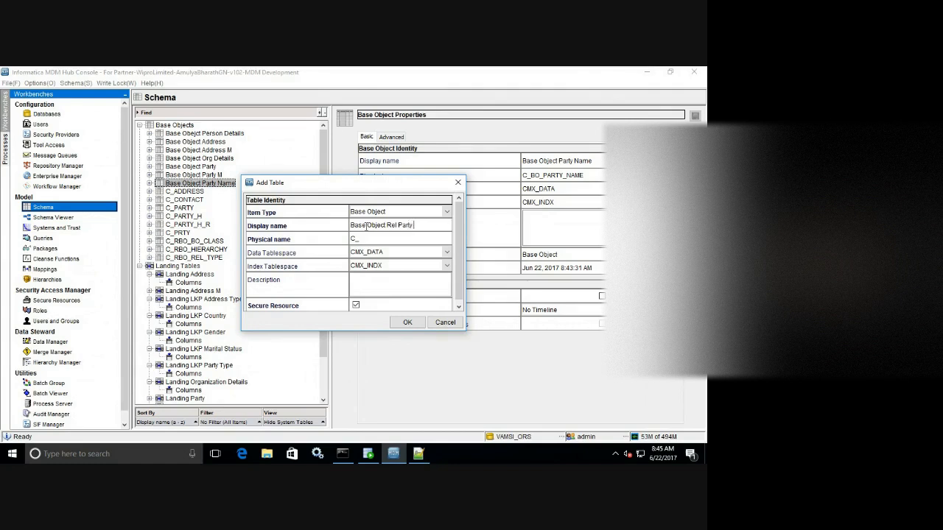
type(" Address")
key("Tab")
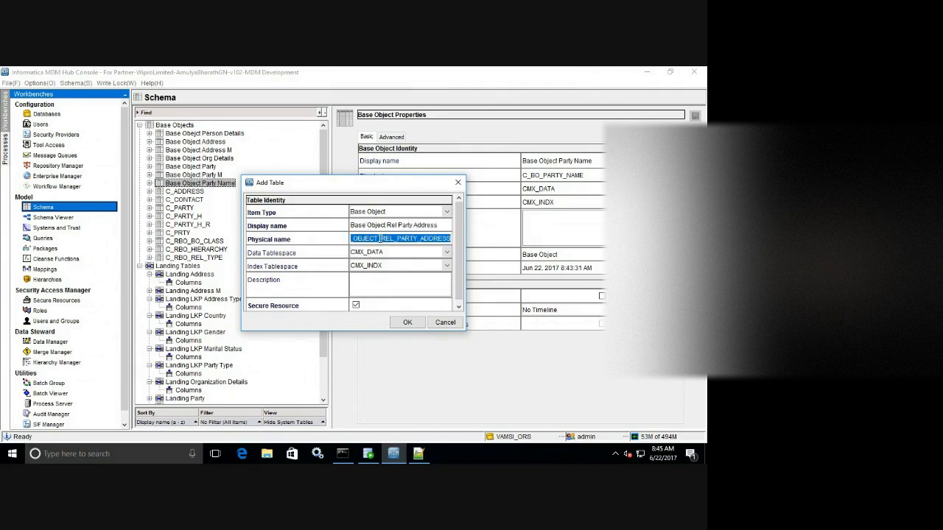
left_click(380, 238)
key("BackSpace")
key("BackSpace")
key("BackSpace")
key("BackSpace")
key("BackSpace")
key("BackSpace")
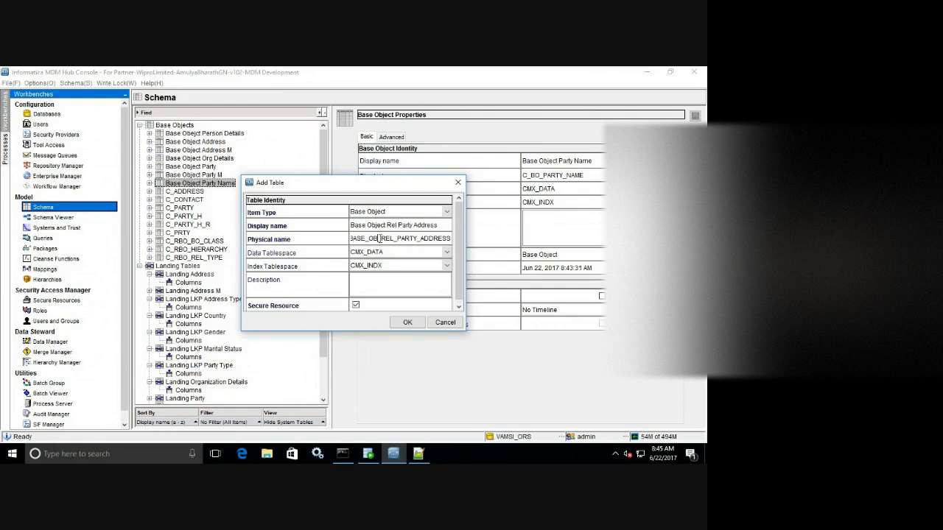
key("BackSpace")
key("BackSpace")
key("BackSpace")
key("BackSpace")
key("BackSpace")
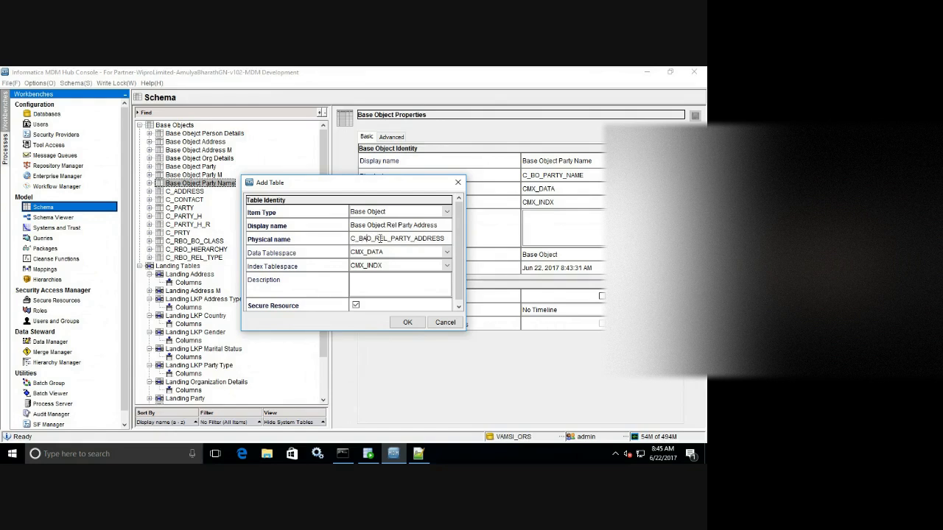
type("O_")
key("BackSpace")
key("BackSpace")
type("I")
key("BackSpace")
type("o_")
key("BackSpace")
key("BackSpace")
type("O_")
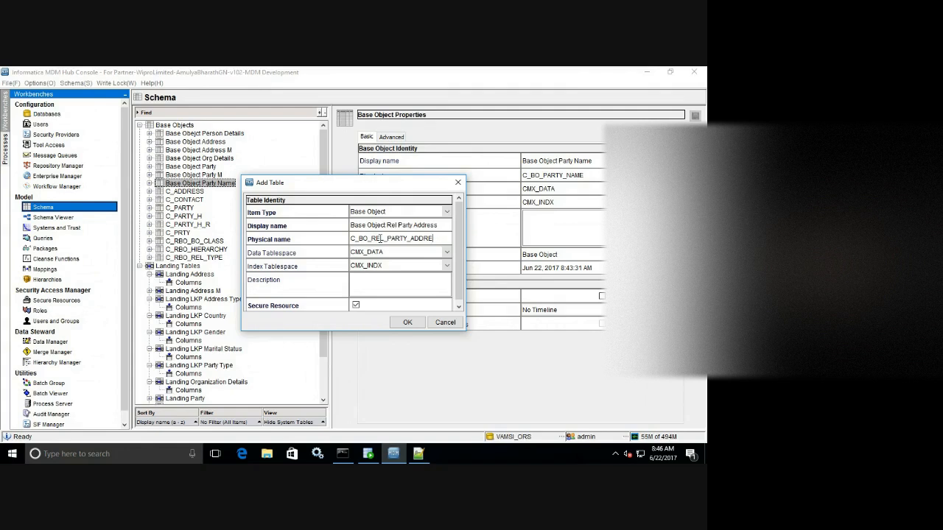
Create the table and show its column list, containing only Rowid Object.
left_click(408, 322)
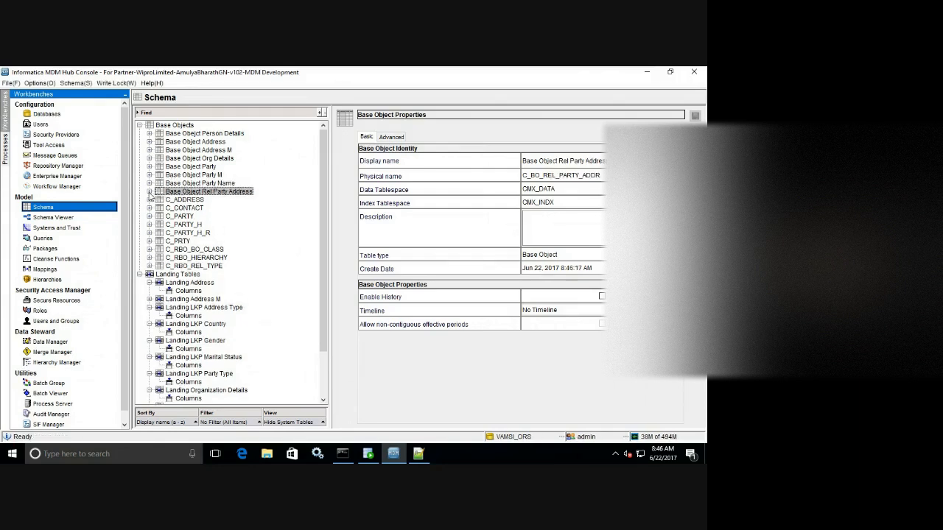
left_click(149, 192)
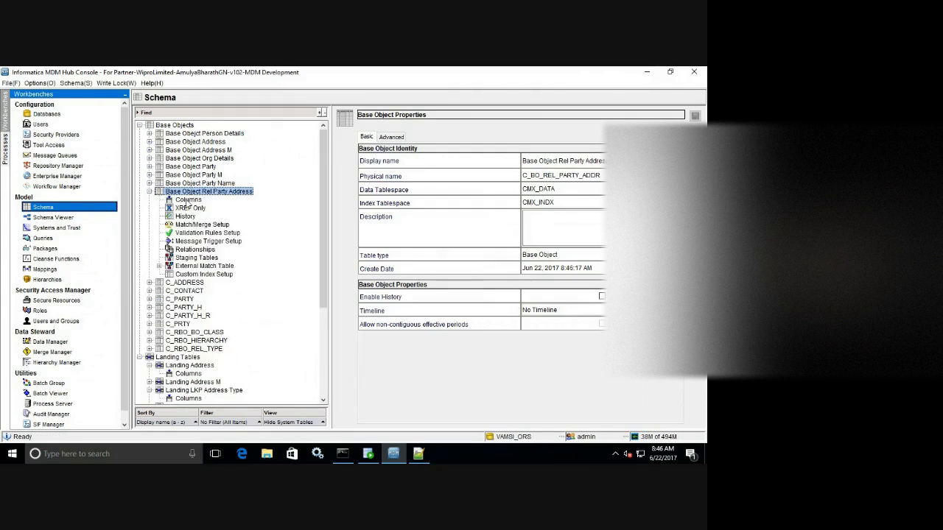
left_click(189, 200)
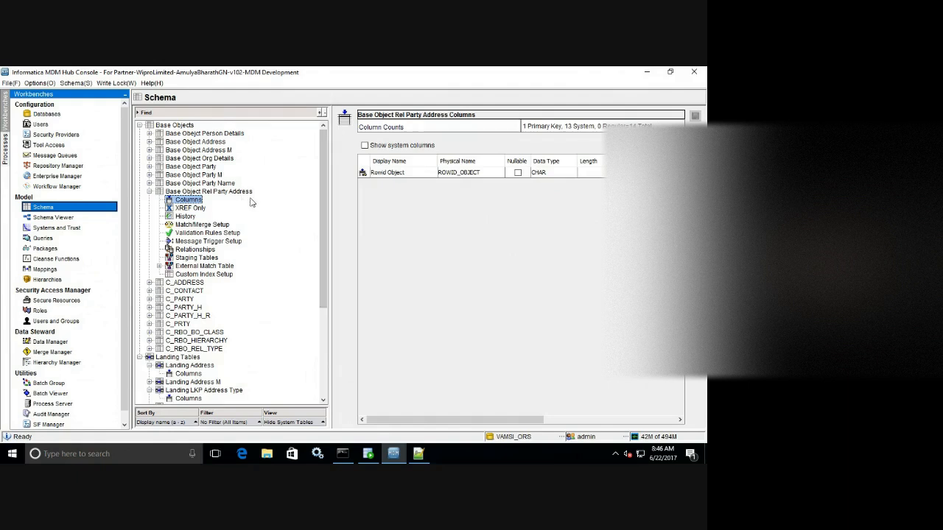
Start Import Schema and connect to the vamsi schema with its password.
left_click(695, 199)
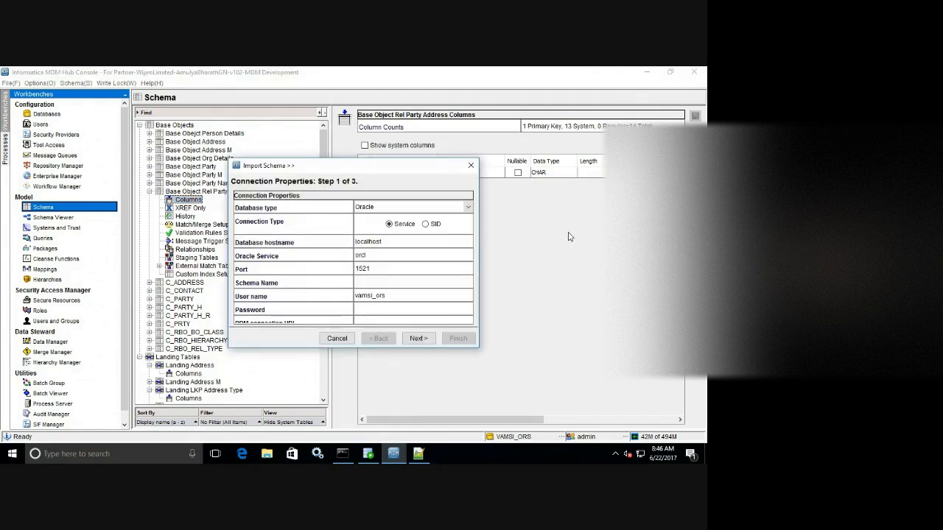
left_click(360, 283)
type("vamsi_ors")
key("Tab")
key("Tab")
type("●●●●●")
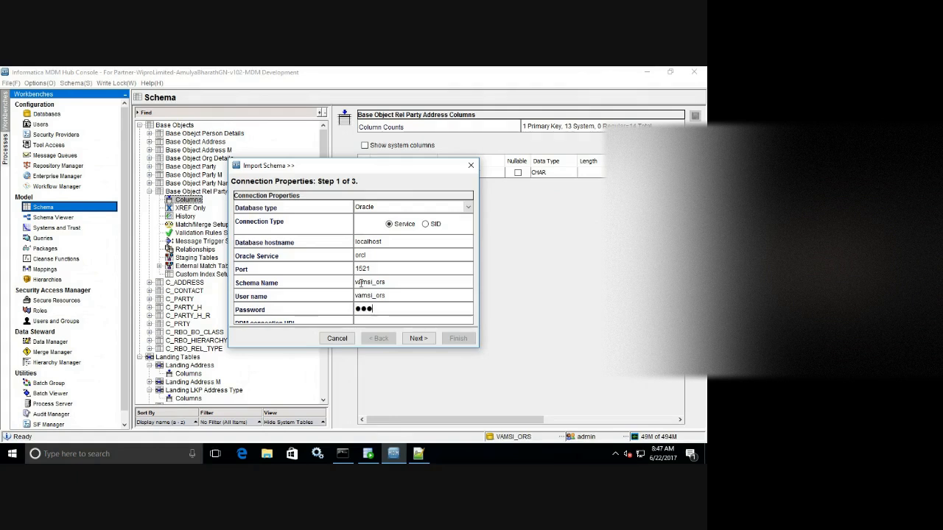
left_click(417, 339)
Import all C_L_REL_PARTY_ADDR columns except SRC_ROWID into Base Object Rel Party Address.
left_click_drag(468, 204, 462, 230)
scroll(400, 273, "down", 3)
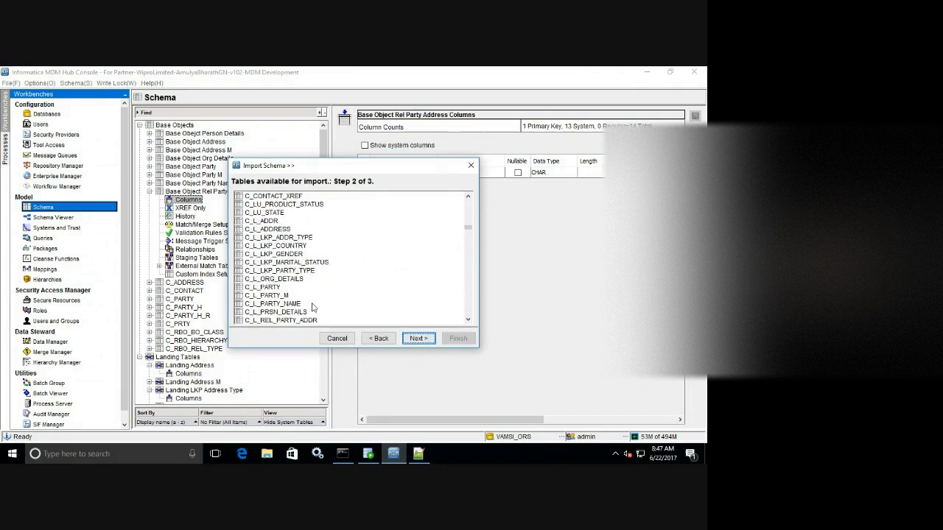
left_click(307, 321)
left_click(419, 338)
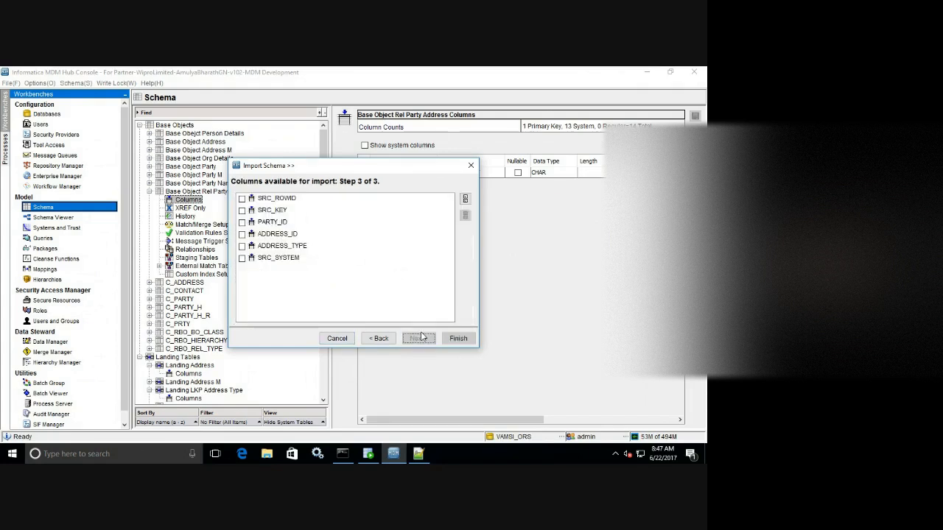
left_click(464, 199)
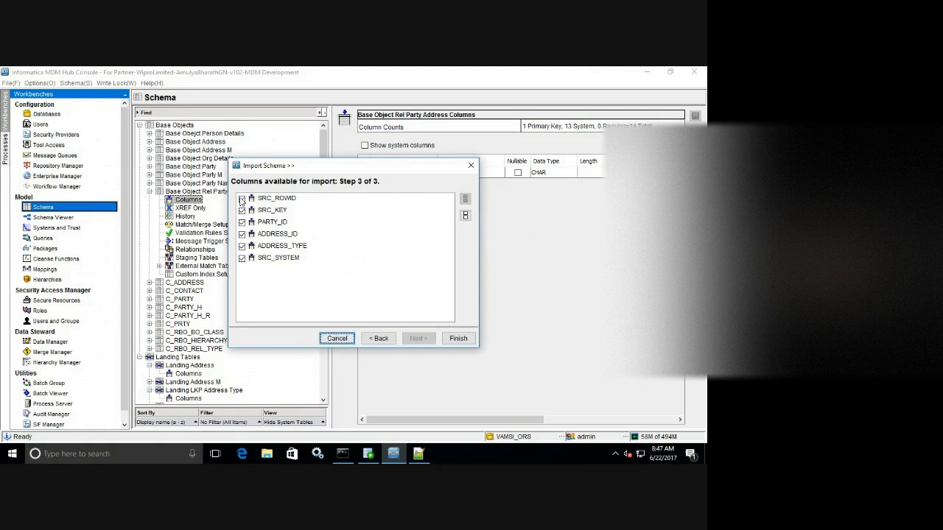
left_click(241, 199)
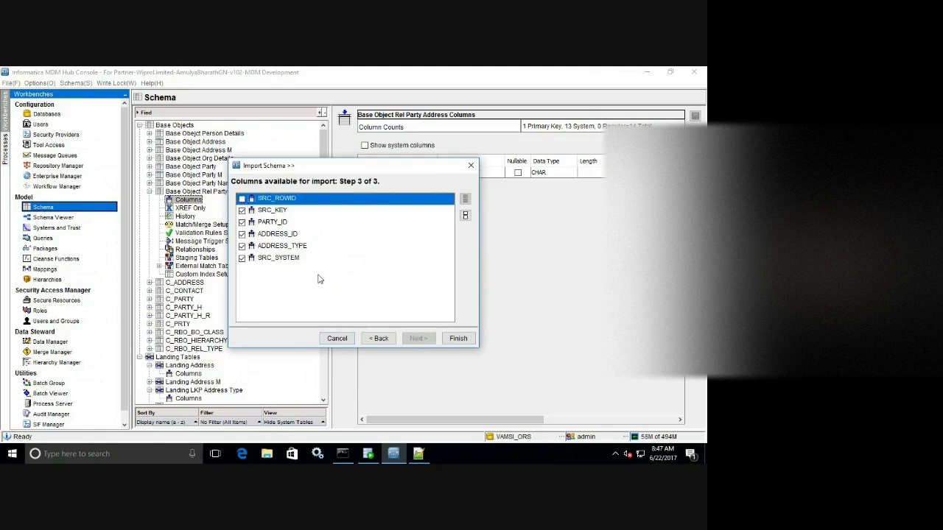
left_click_drag(337, 169, 492, 171)
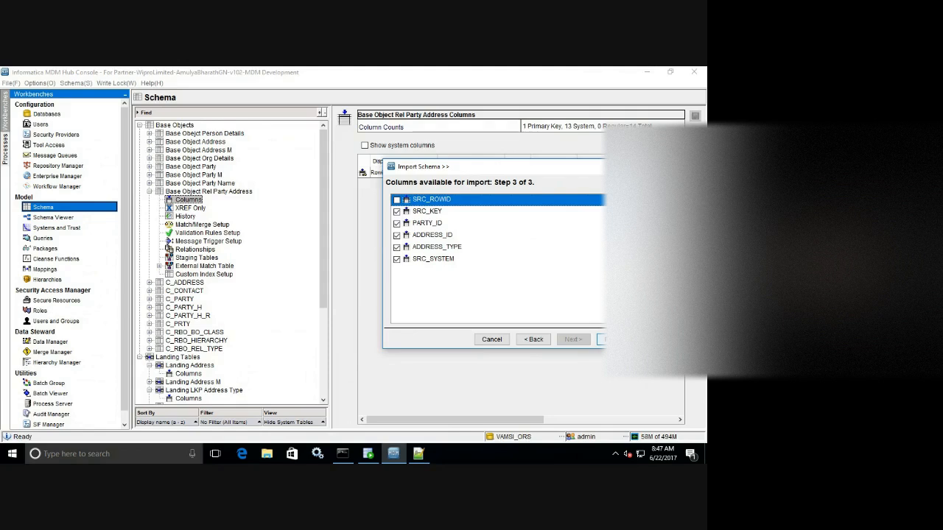
left_click(602, 339)
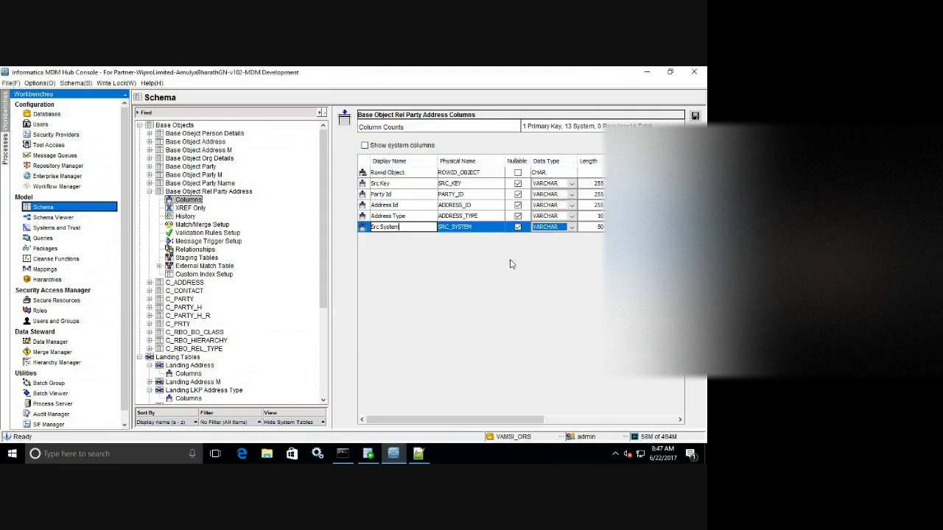
Save the imported columns and begin adding a new base object.
key("ctrl+s")
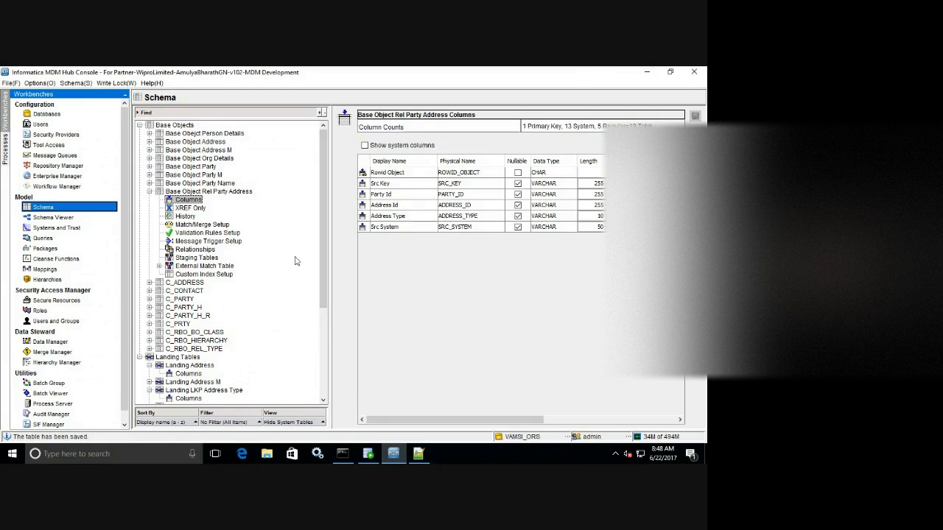
left_click(151, 194)
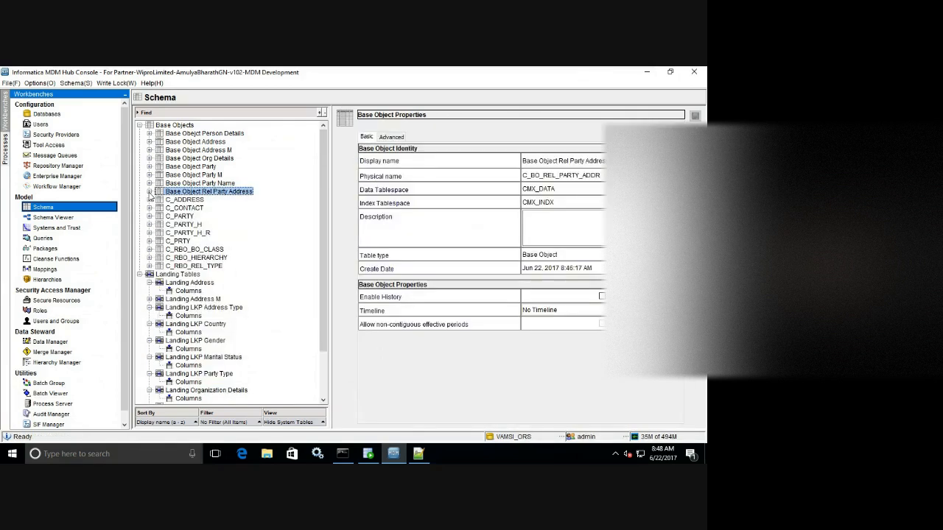
right_click(308, 185)
left_click(324, 192)
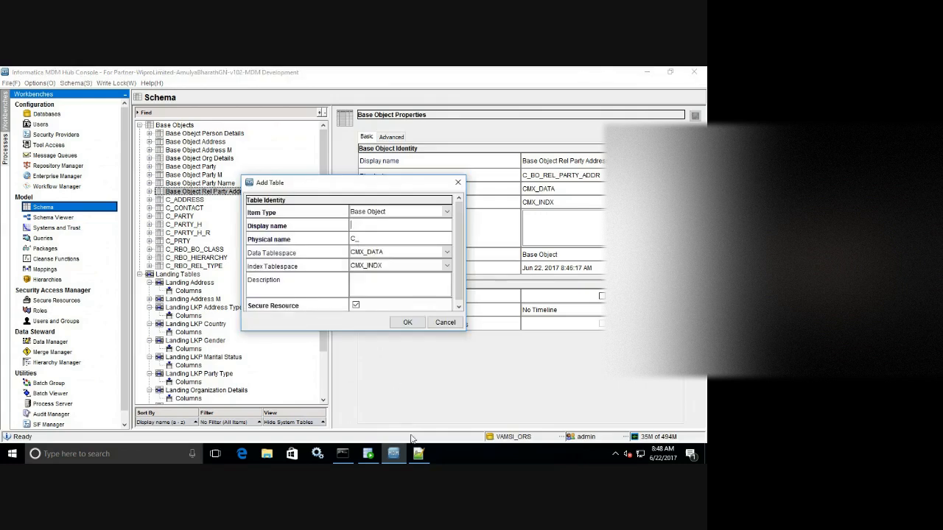
Scroll Landing-Tables.sql in Notepad++ to the Z_L_LU lookup tables, then return to the Add Table form.
left_click(418, 454)
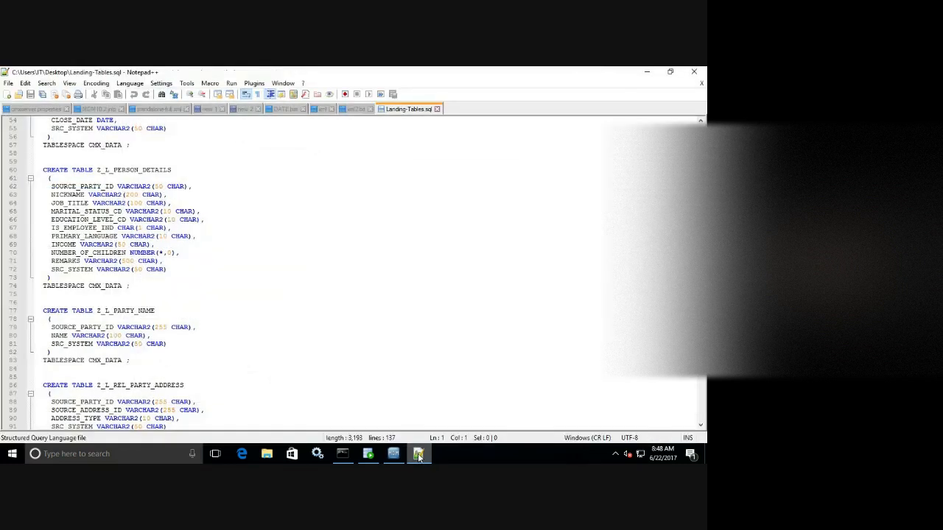
scroll(353, 273, "down", 10)
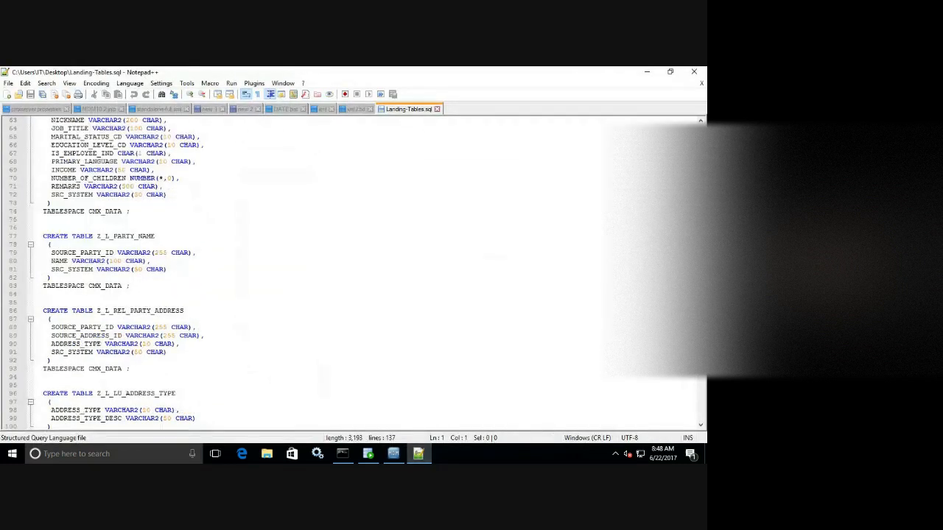
scroll(354, 273, "down", 2)
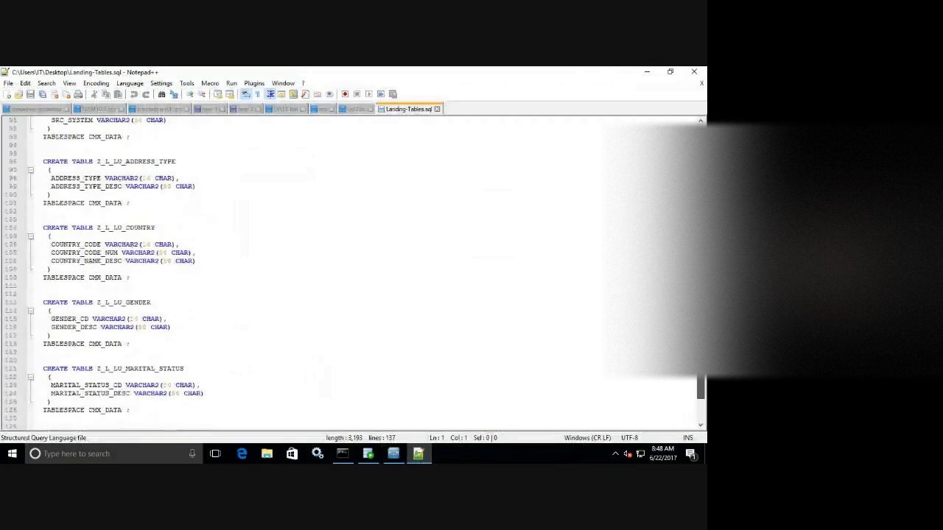
key("alt+Tab")
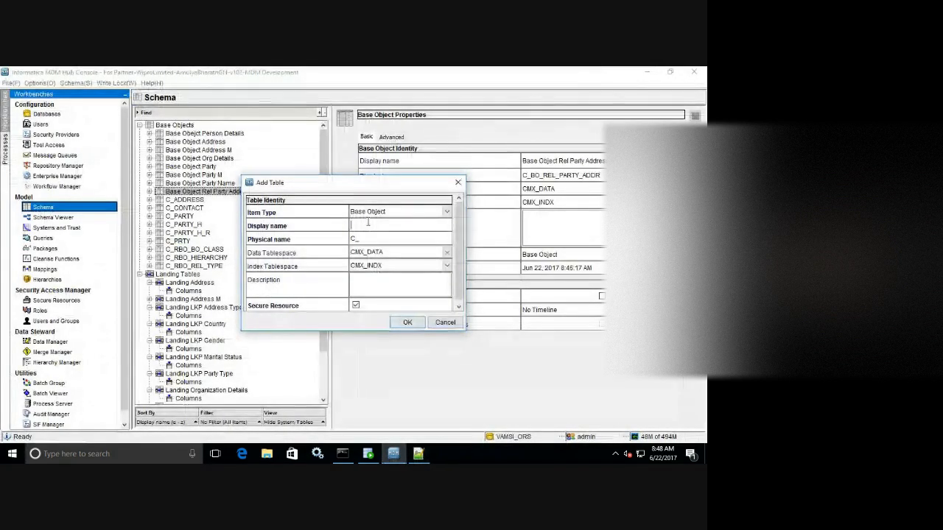
Name the new base object Lookup Address Type with physical name C_LKP_ADDR_TYPE.
type("Lookup")
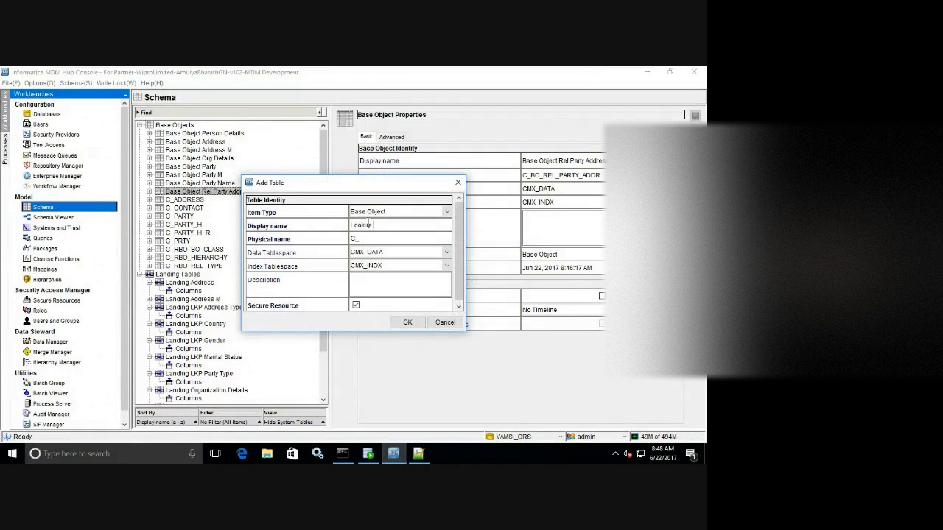
left_click(418, 453)
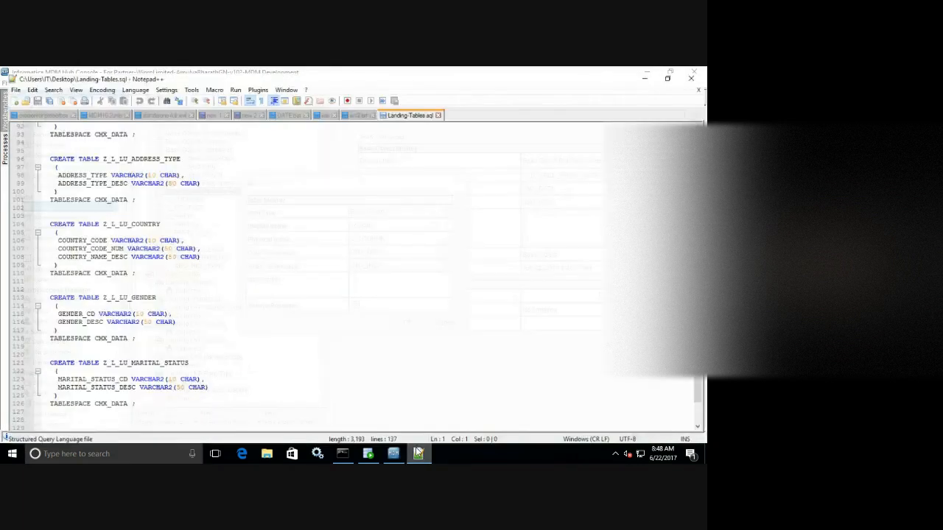
left_click(418, 454)
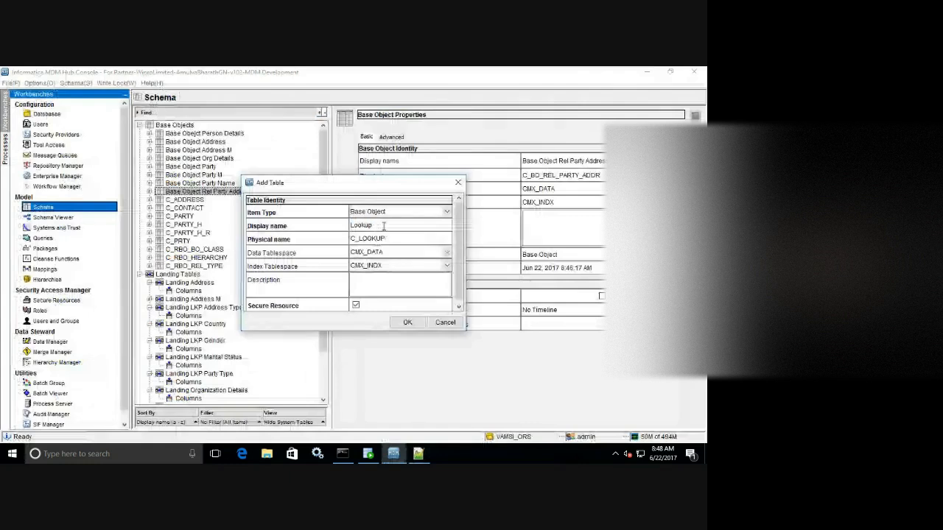
left_click(383, 226)
type("Addre")
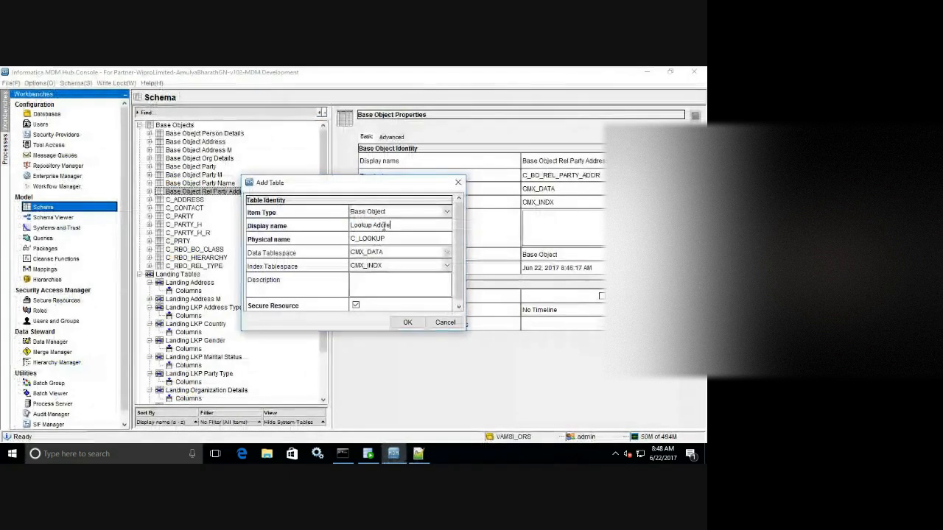
type("ss Ty")
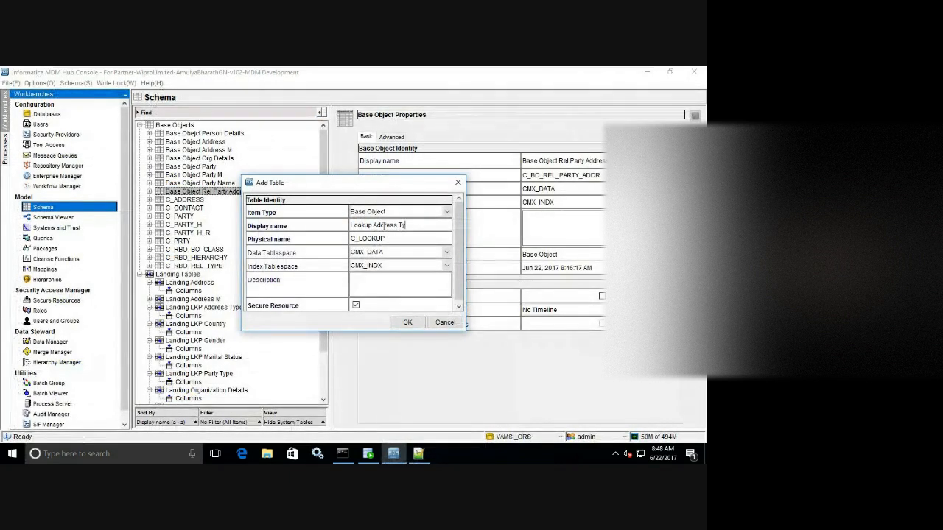
type("pe")
double_click(389, 239)
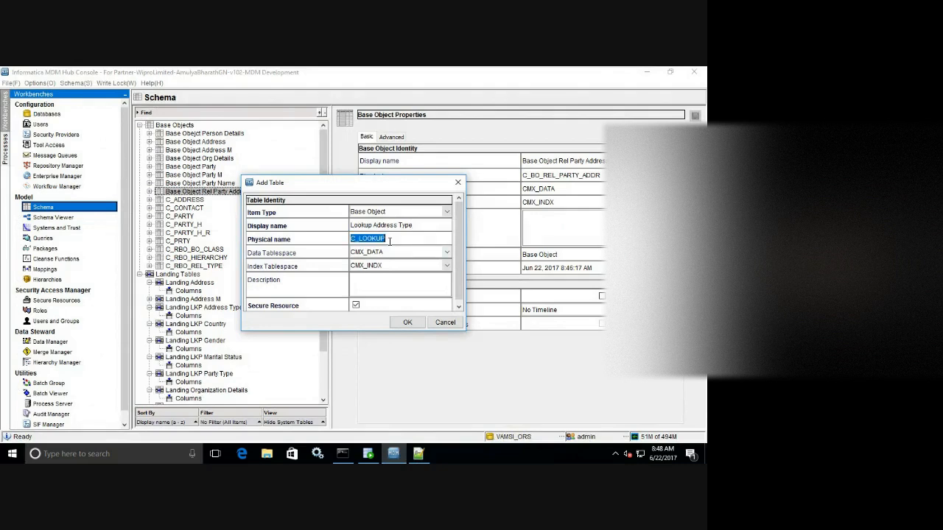
left_click(389, 240)
key("BackSpace")
key("BackSpace")
key("BackSpace")
type("KP_ADD")
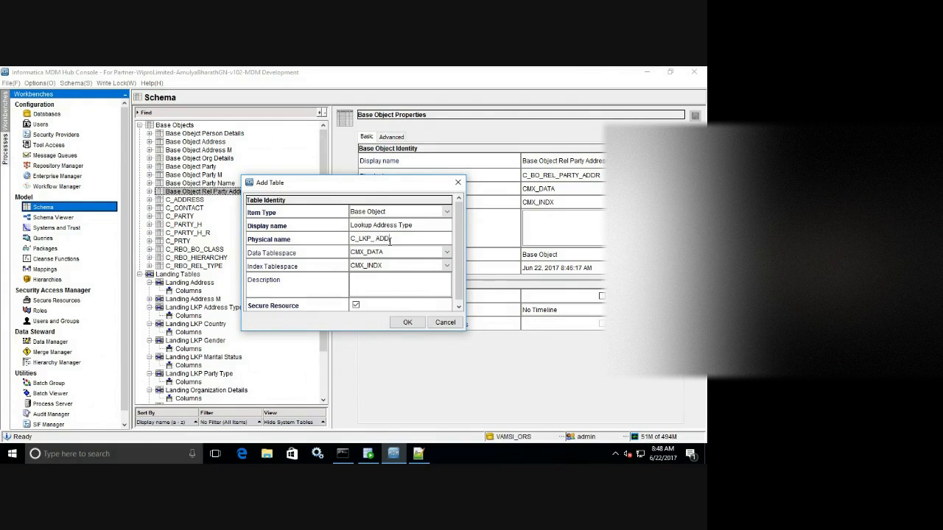
type("R_TYPE")
After the invalid-name error, shorten the physical name to C_LKP_ADDR and create the table.
left_click(407, 325)
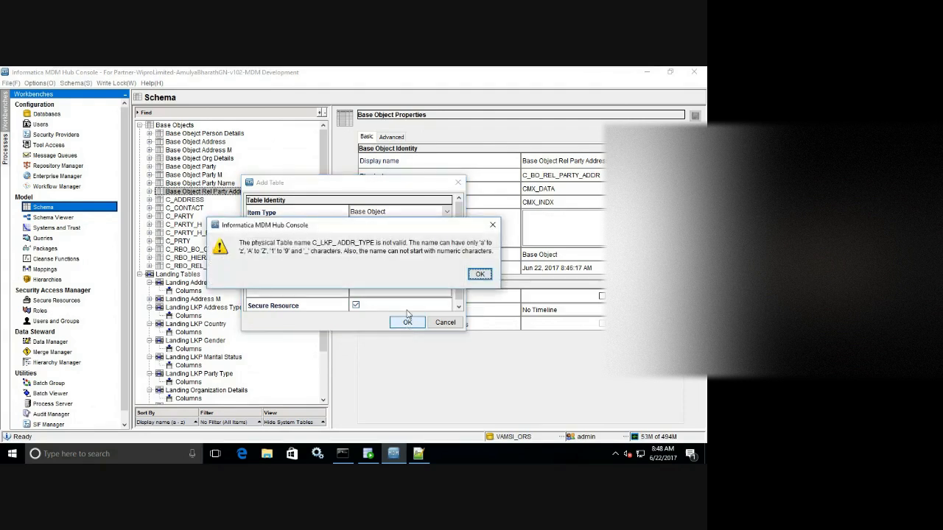
left_click(478, 275)
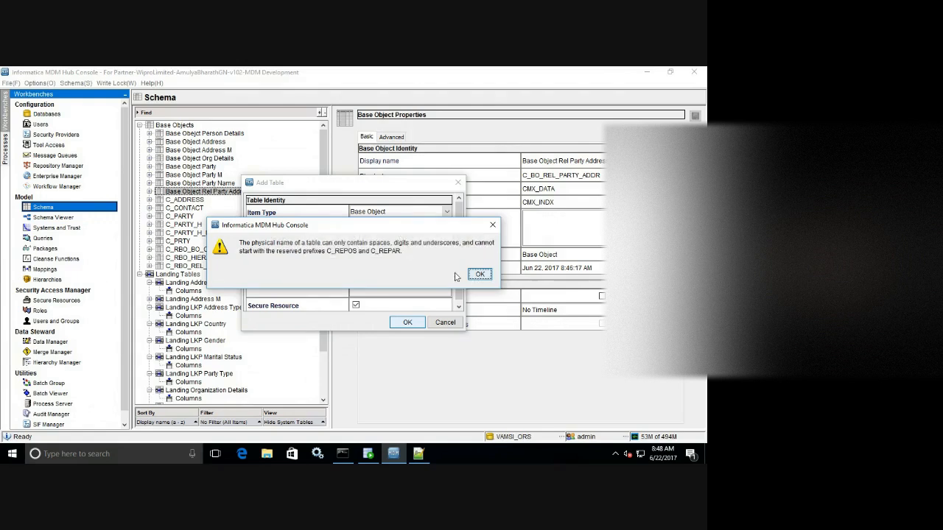
left_click(478, 276)
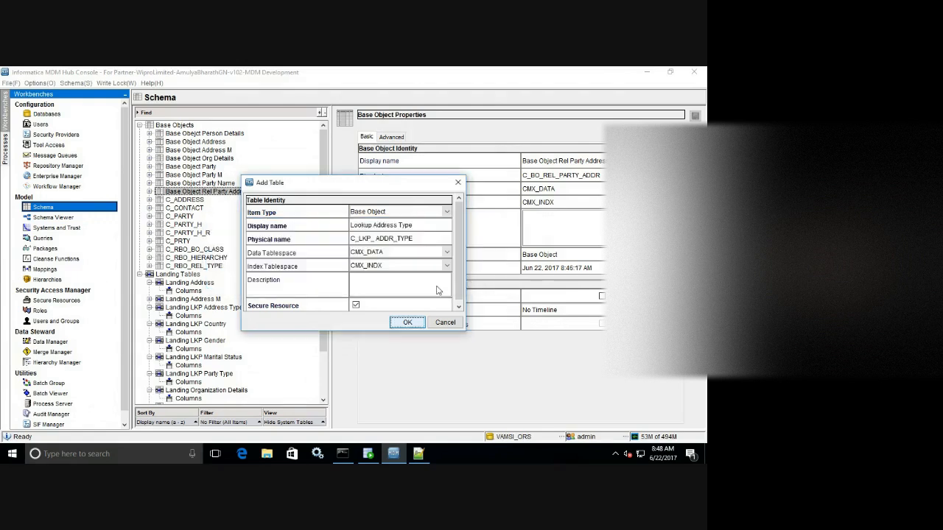
double_click(378, 239)
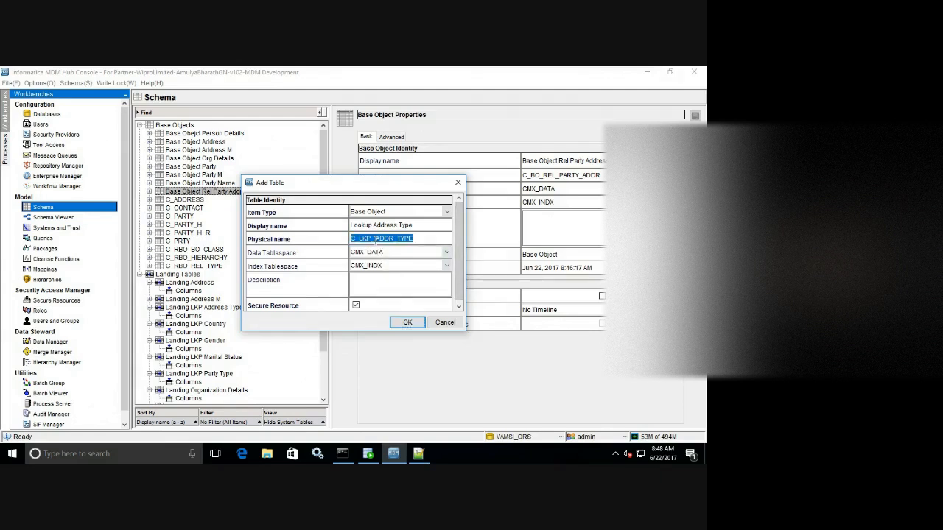
left_click(377, 240)
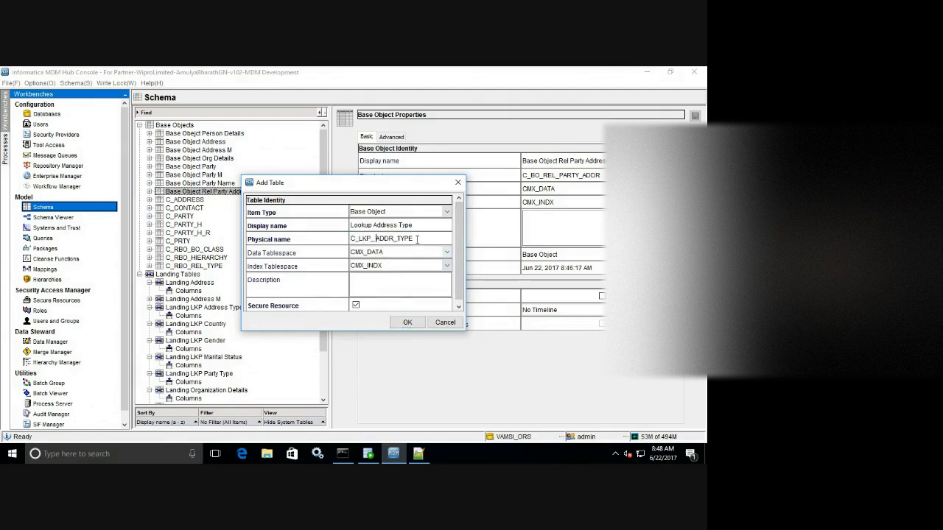
left_click_drag(414, 238, 359, 238)
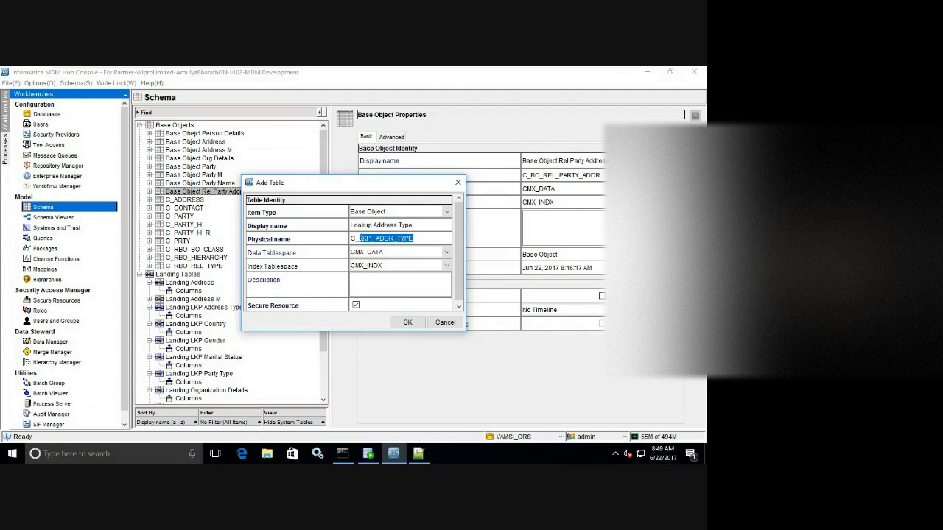
key("BackSpace")
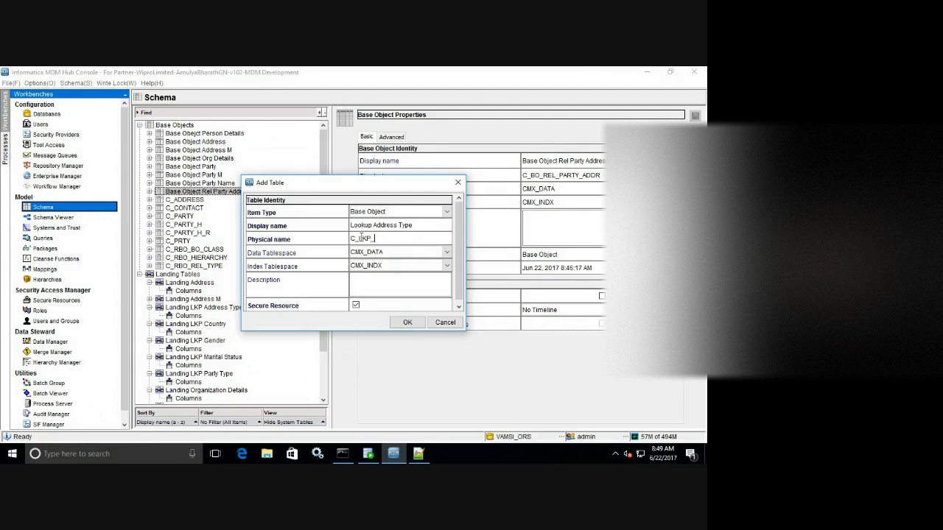
type("LKP_ADDR_TYP")
left_click(406, 324)
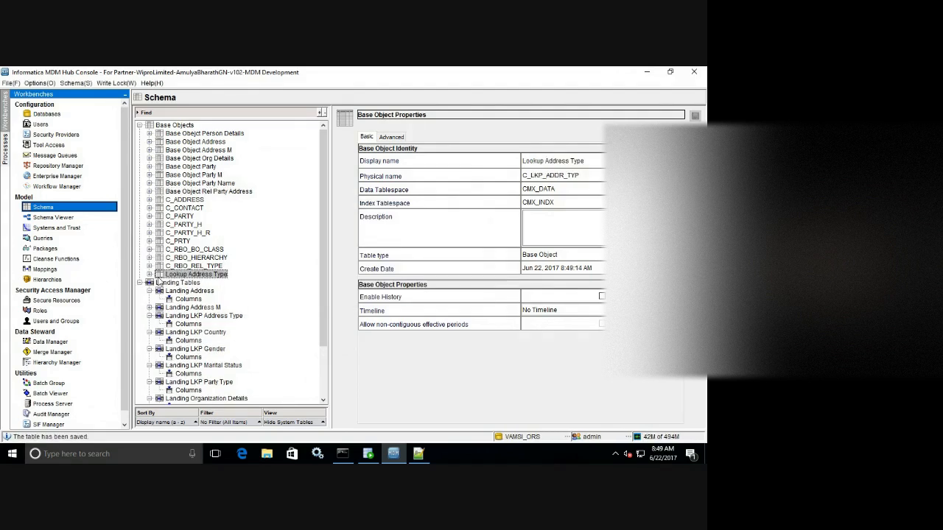
Enable the Lookup indicator on the Advanced tab and save Lookup Address Type.
left_click(391, 138)
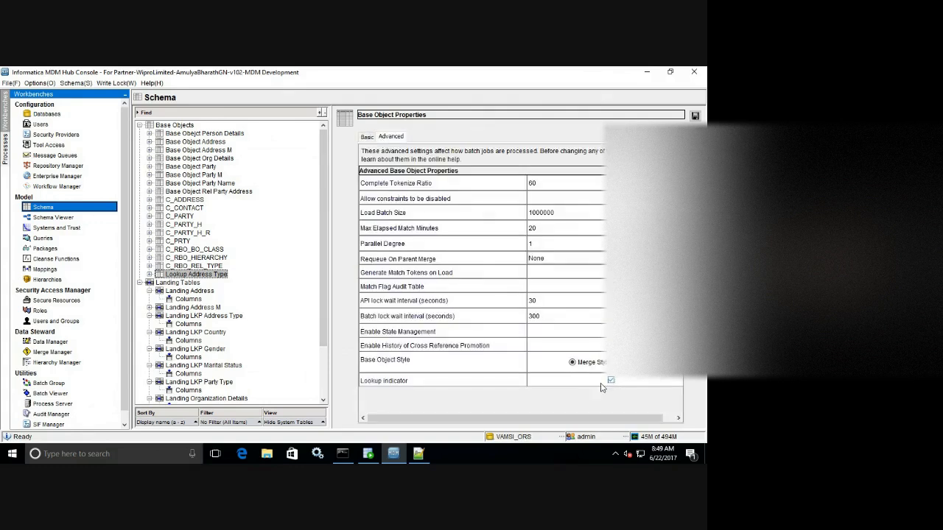
left_click(695, 116)
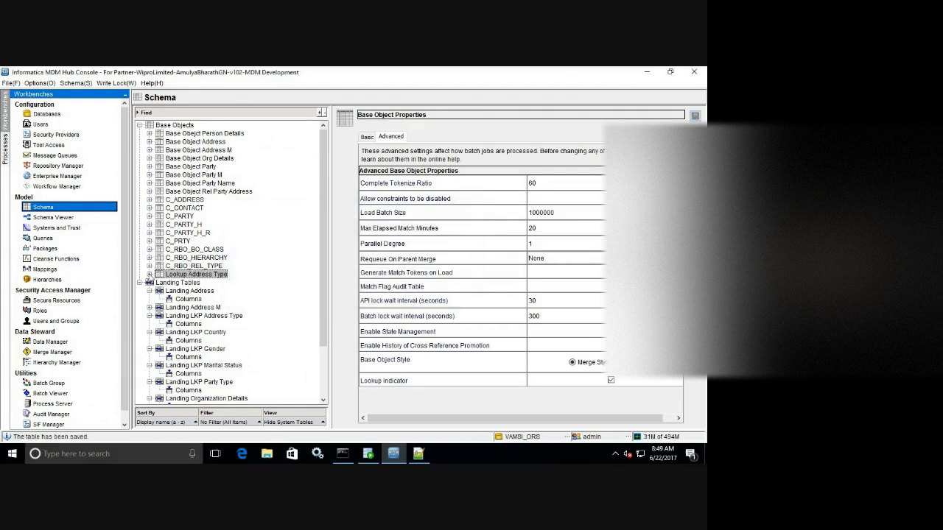
left_click(150, 275)
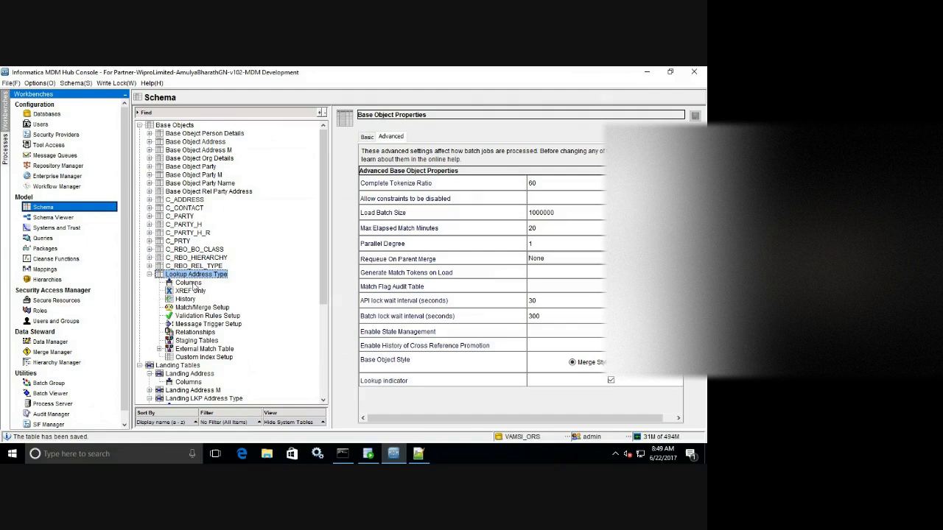
Import ADDRESS_TYPE and ADDRESS_TYPE_DESC from C_L_LKP_ADDR_TYPE via vamsi_ors, excluding SRC_ROWID.
left_click(193, 285)
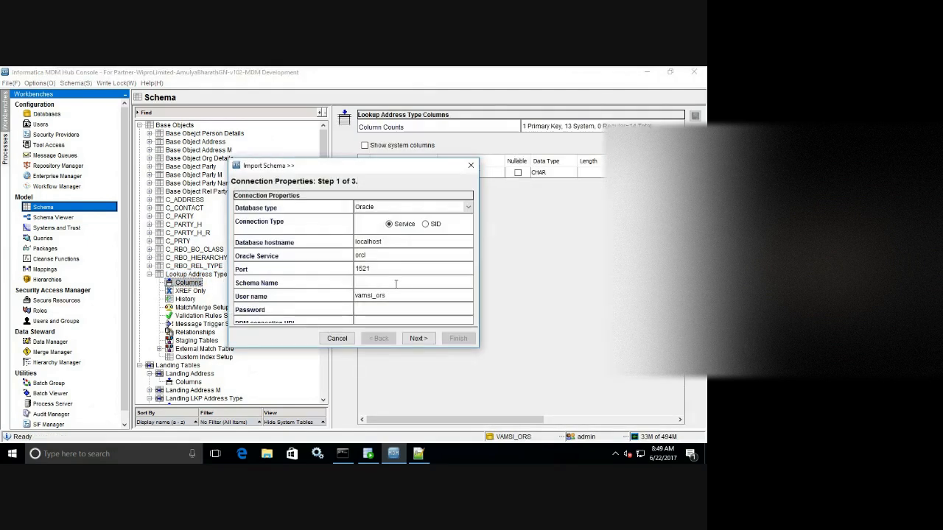
type("vas")
type("si_ors")
key("Tab")
key("Tab")
left_click(418, 338)
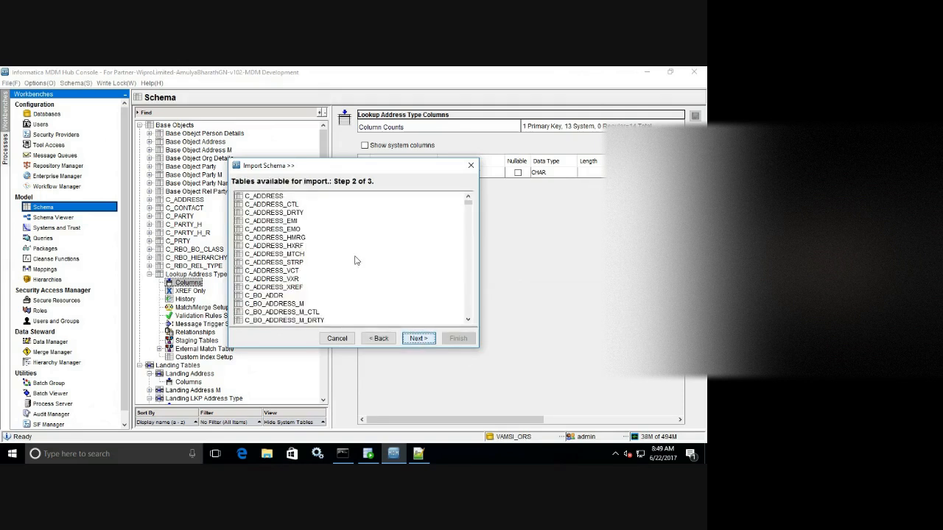
left_click_drag(468, 206, 464, 229)
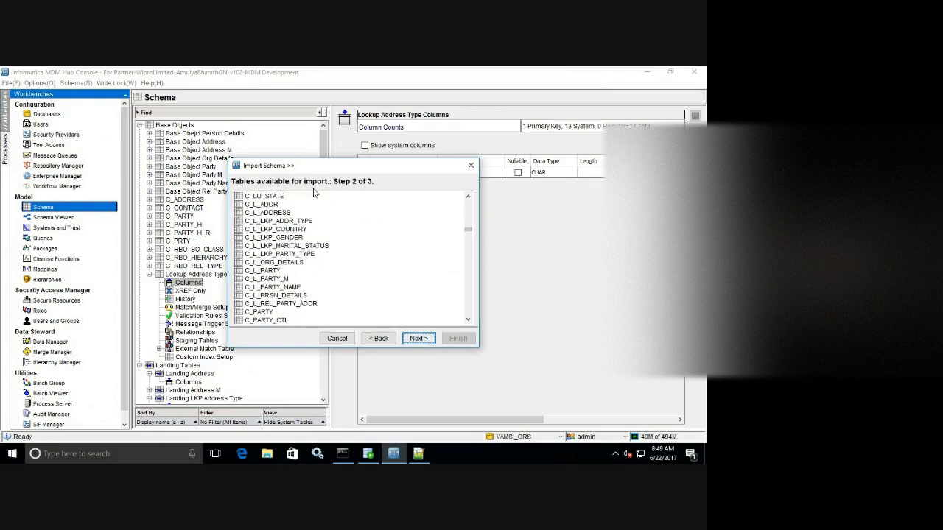
left_click_drag(320, 172, 437, 178)
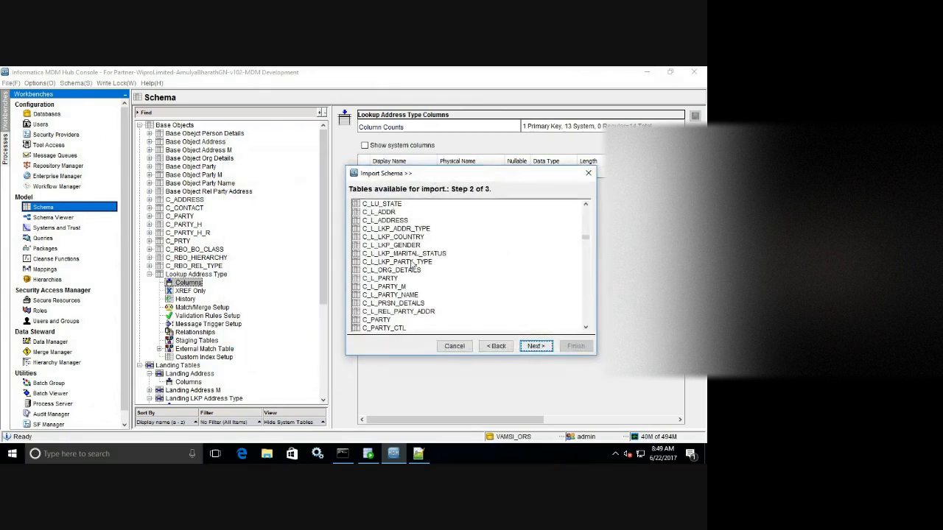
left_click(408, 230)
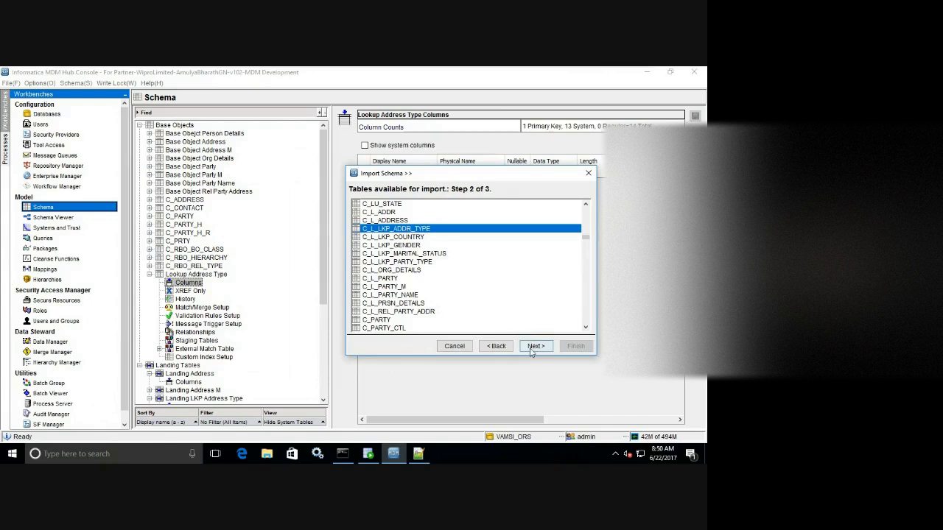
left_click(527, 346)
left_click(583, 207)
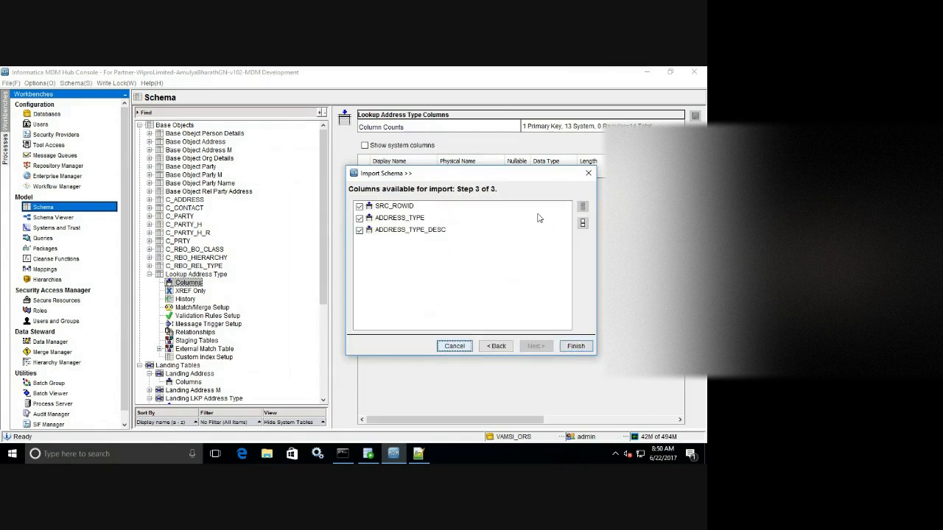
left_click(366, 207)
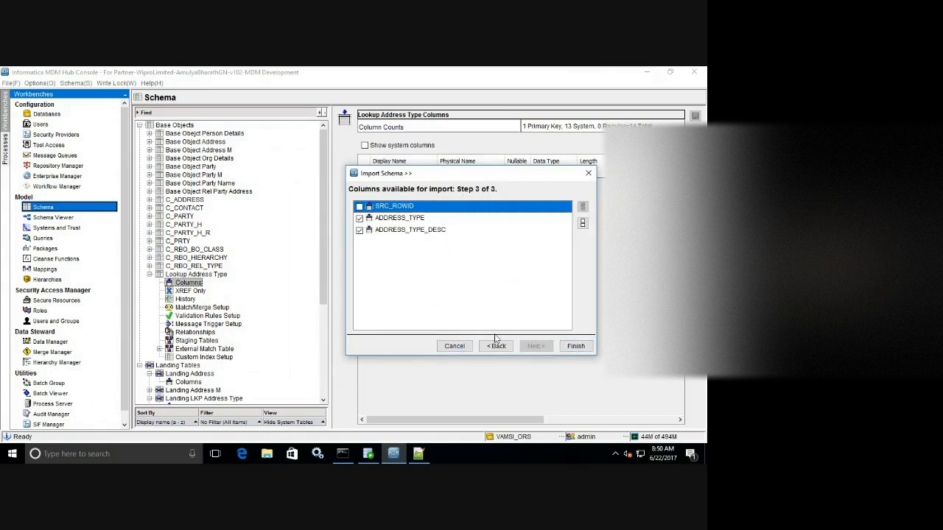
left_click(575, 346)
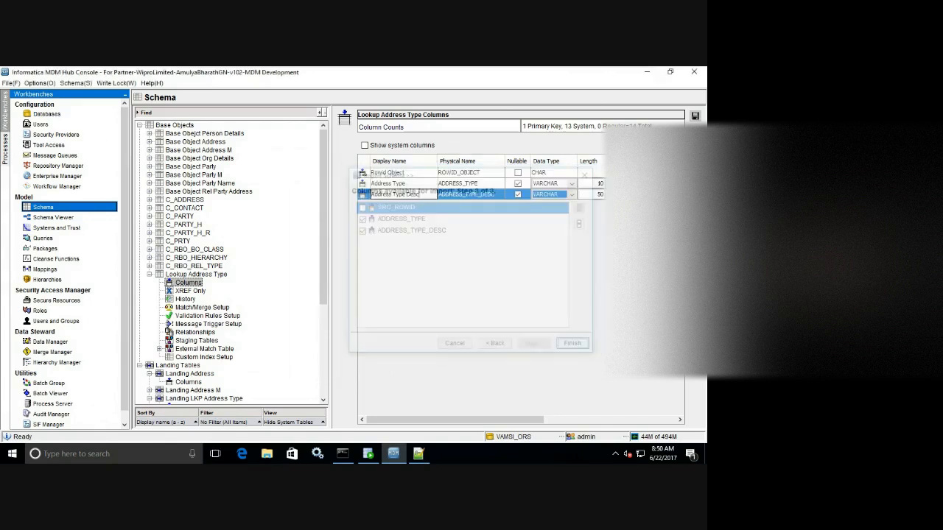
Make the Address Type column non-nullable and unique, then save the columns.
left_click(408, 184)
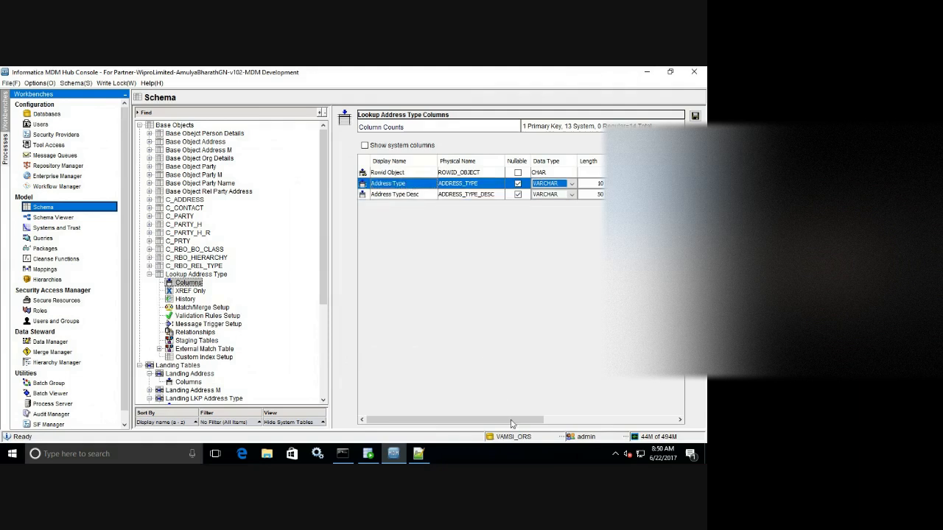
left_click_drag(512, 424, 675, 425)
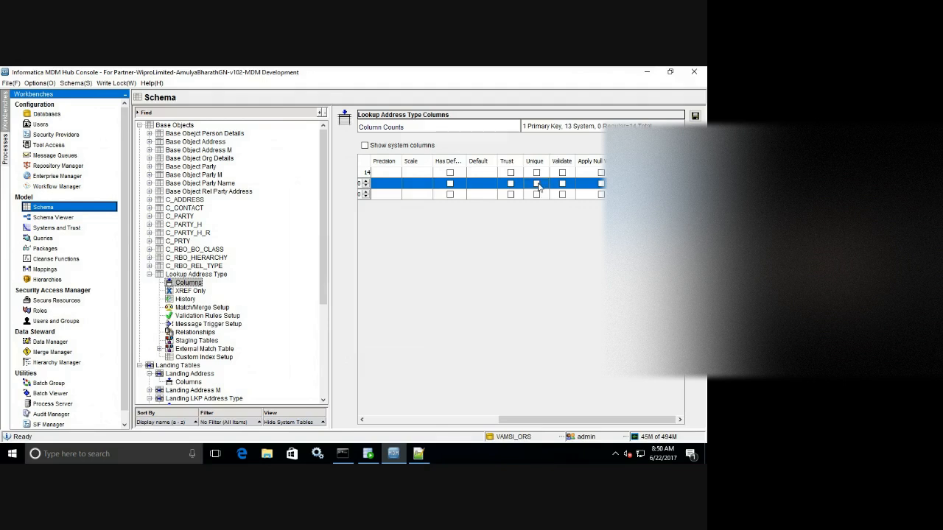
left_click_drag(567, 422, 417, 402)
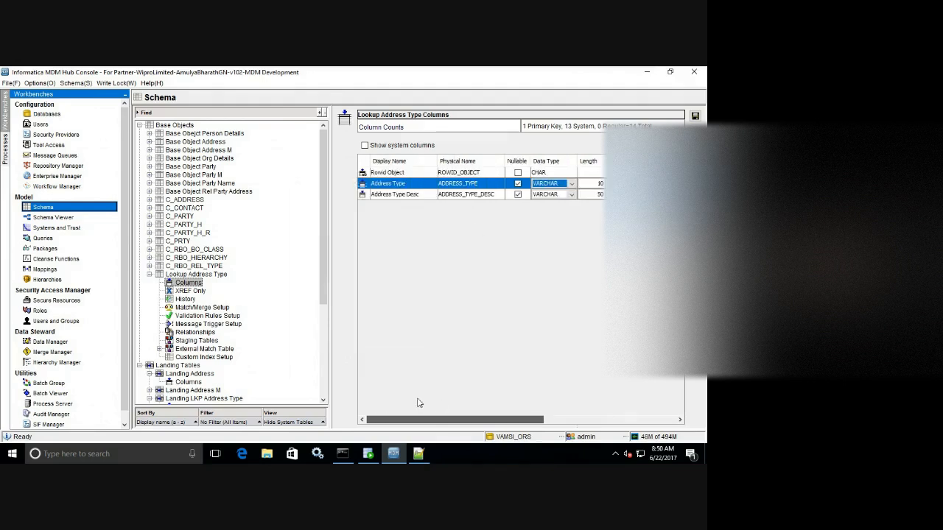
left_click(517, 183)
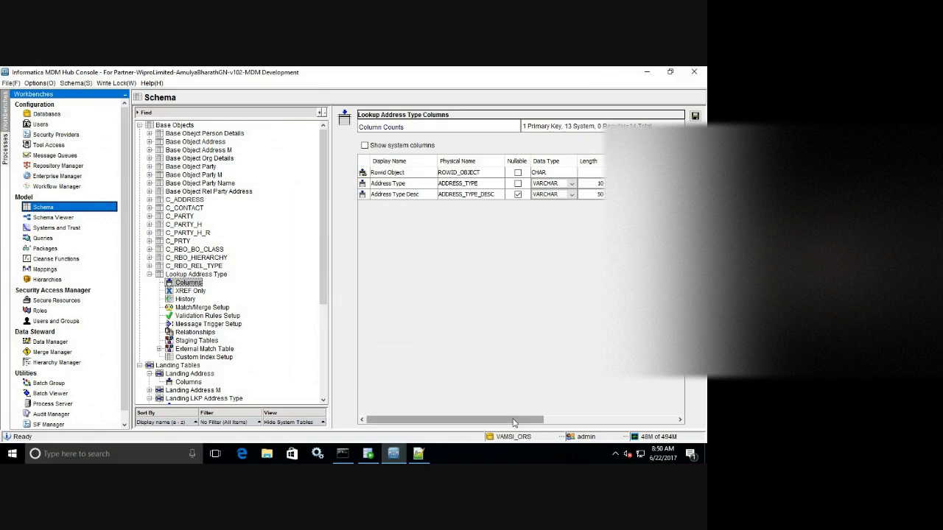
left_click_drag(515, 423, 640, 421)
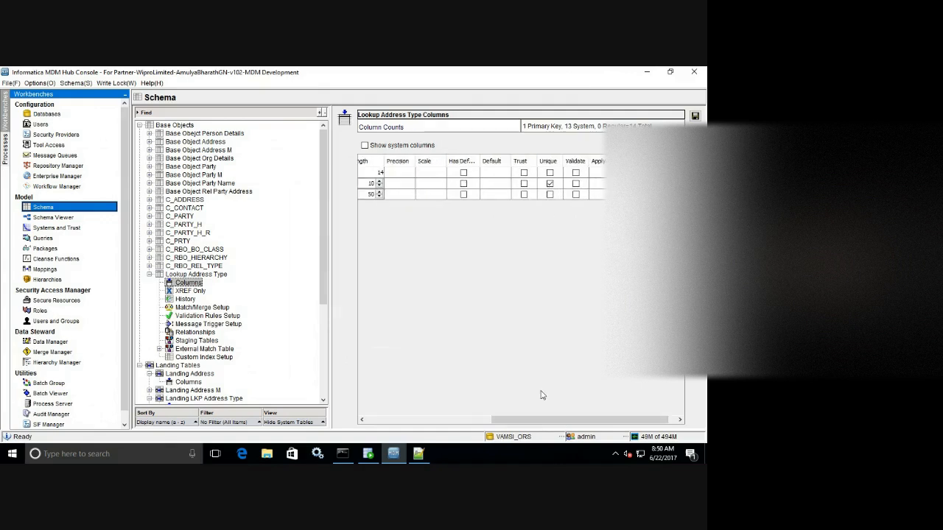
left_click(466, 422)
left_click(466, 422)
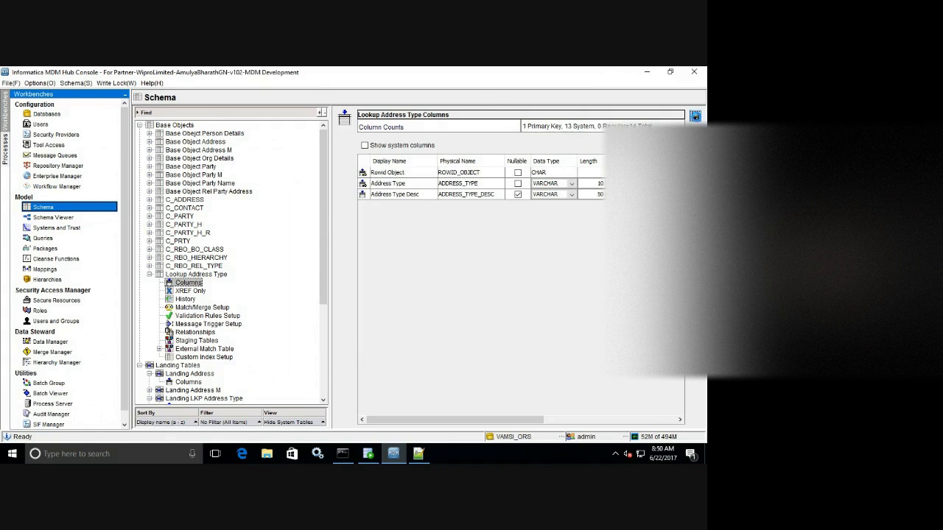
left_click(694, 116)
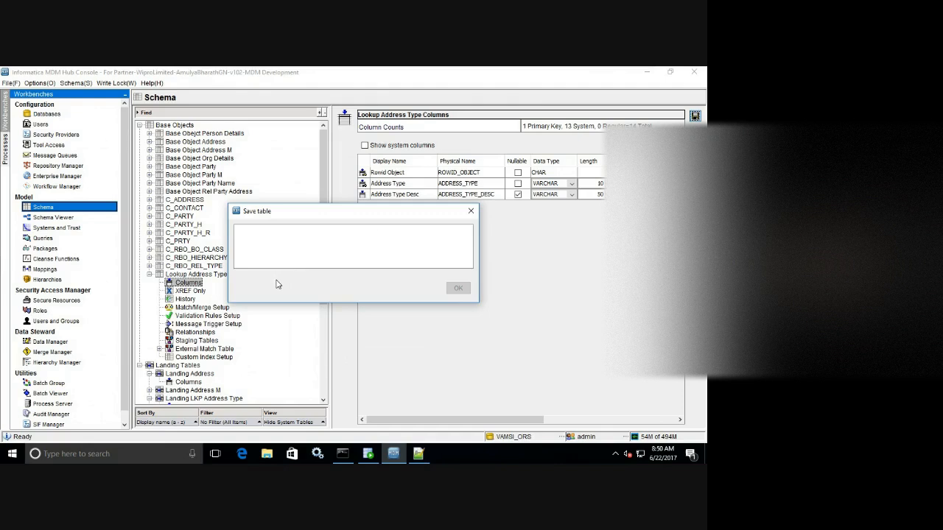
left_click(149, 276)
Create a new base object named Lookup Country.
right_click(277, 178)
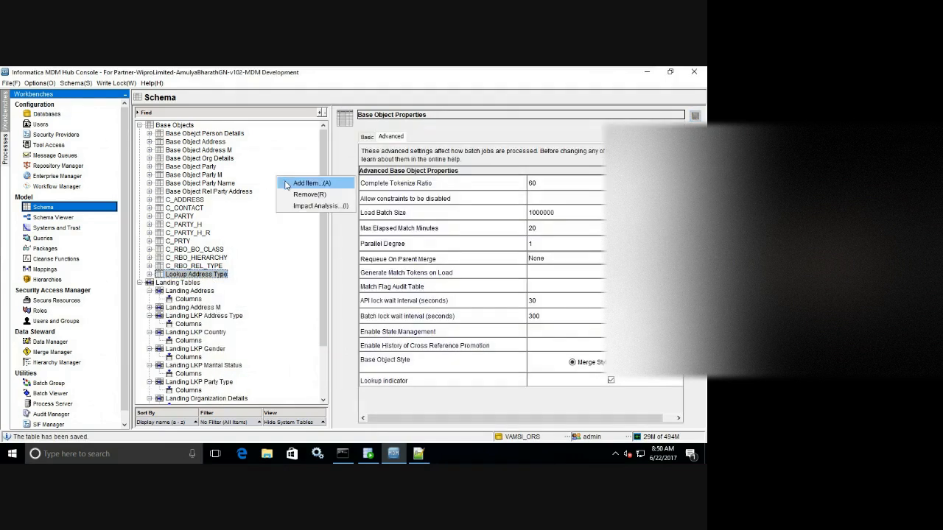
left_click(287, 185)
left_click(420, 453)
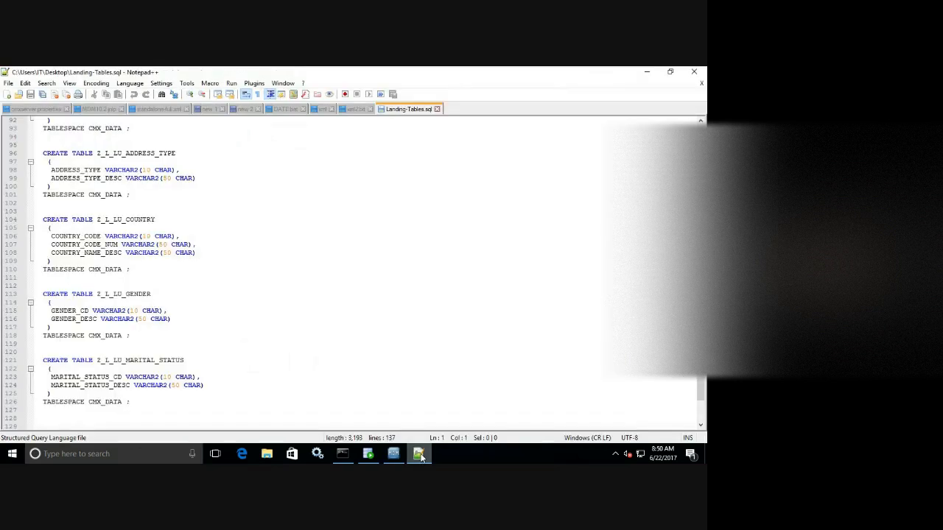
left_click(420, 454)
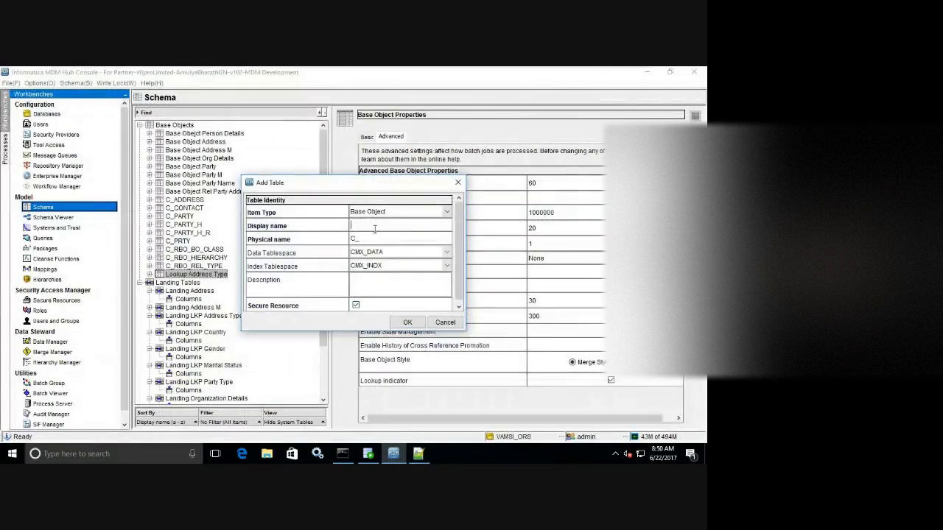
type("Lookup Country")
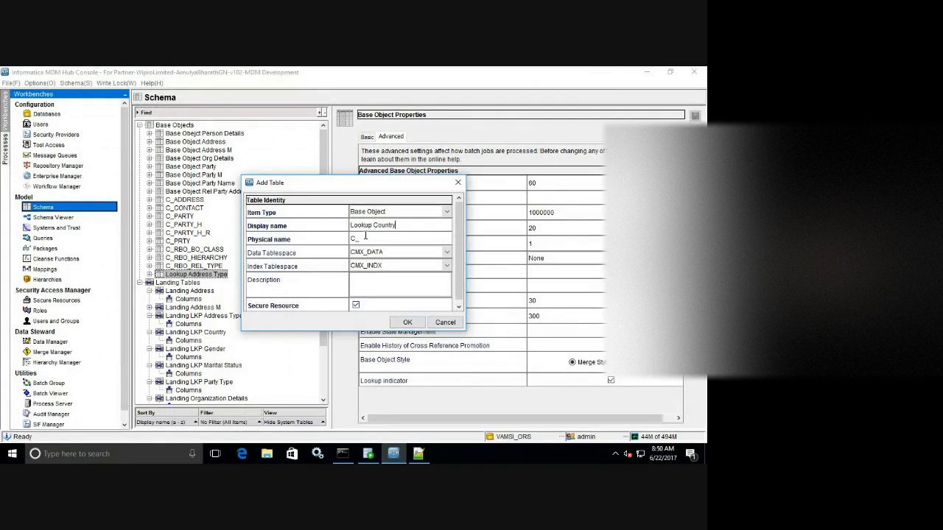
left_click(365, 236)
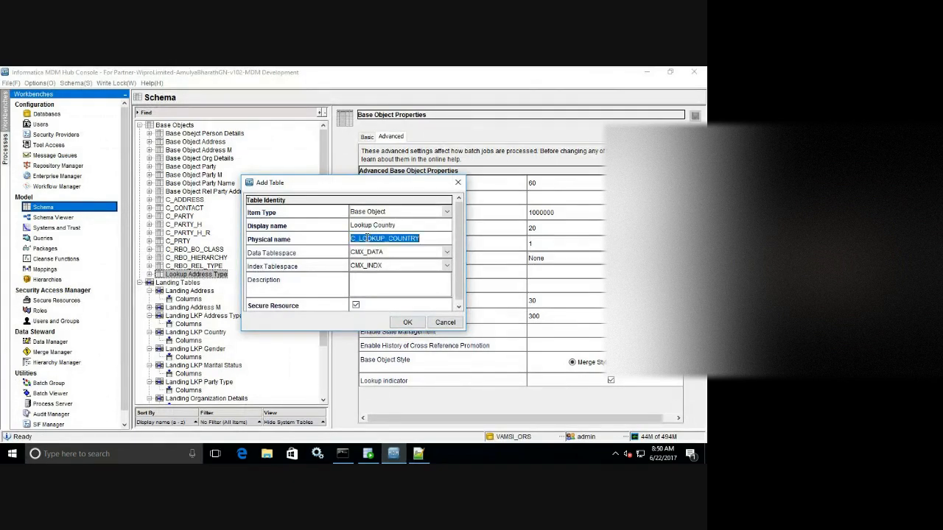
left_click(380, 238)
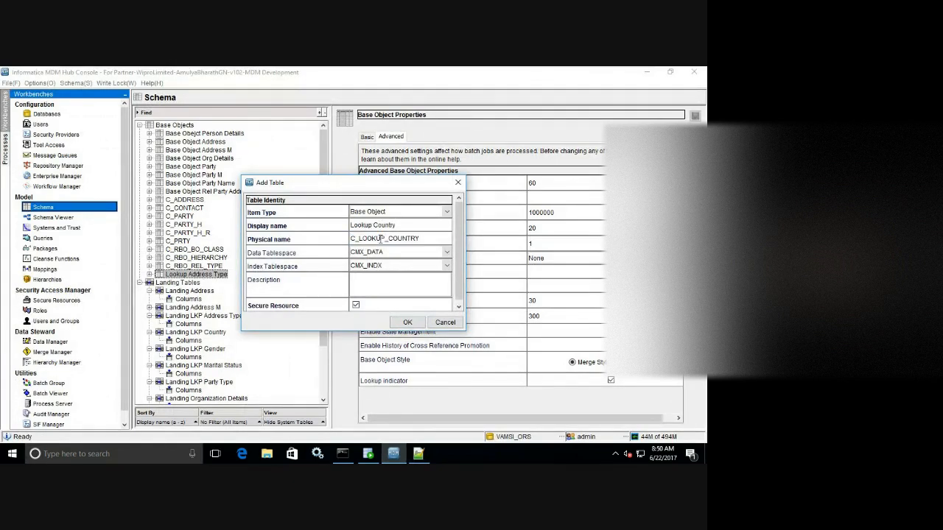
key("BackSpace")
key("BackSpace")
key("BackSpace")
left_click(407, 324)
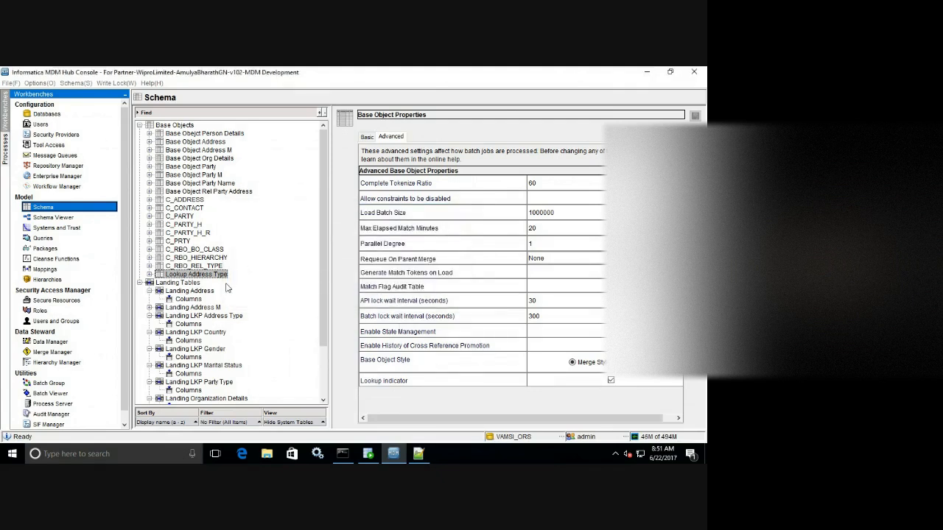
Enable Lookup indicator for Lookup Country, save, and open its Columns.
left_click(150, 283)
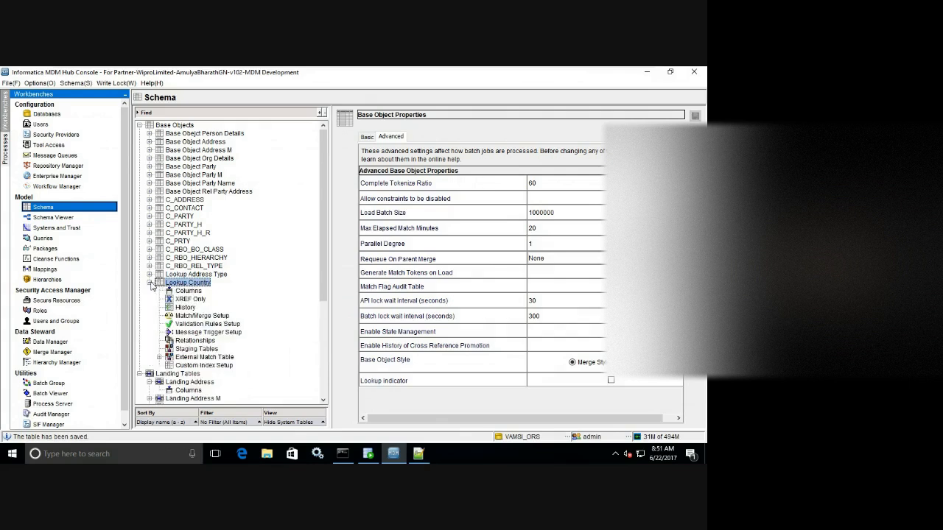
left_click(179, 292)
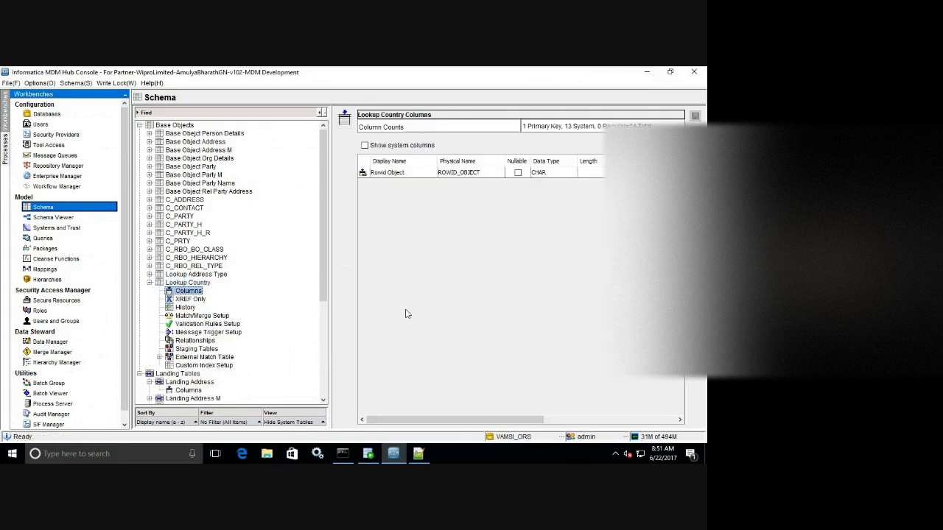
left_click(209, 284)
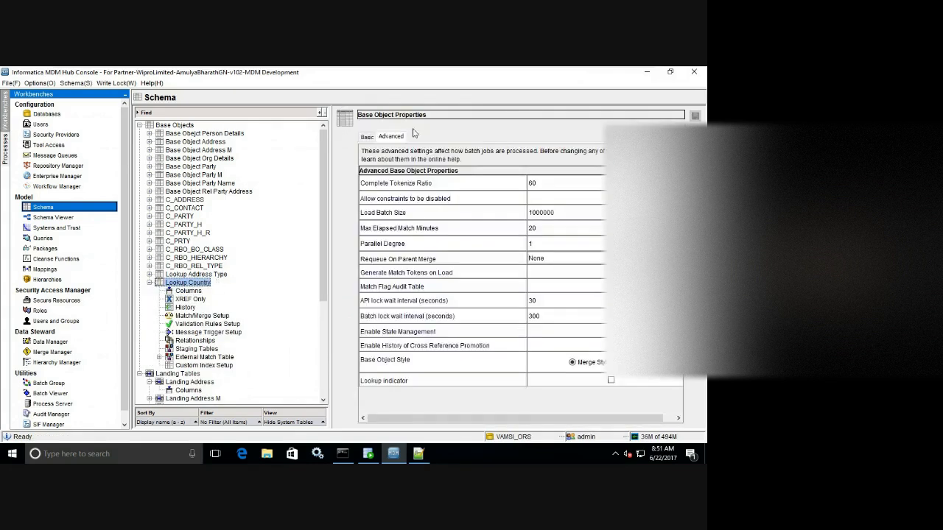
left_click(610, 381)
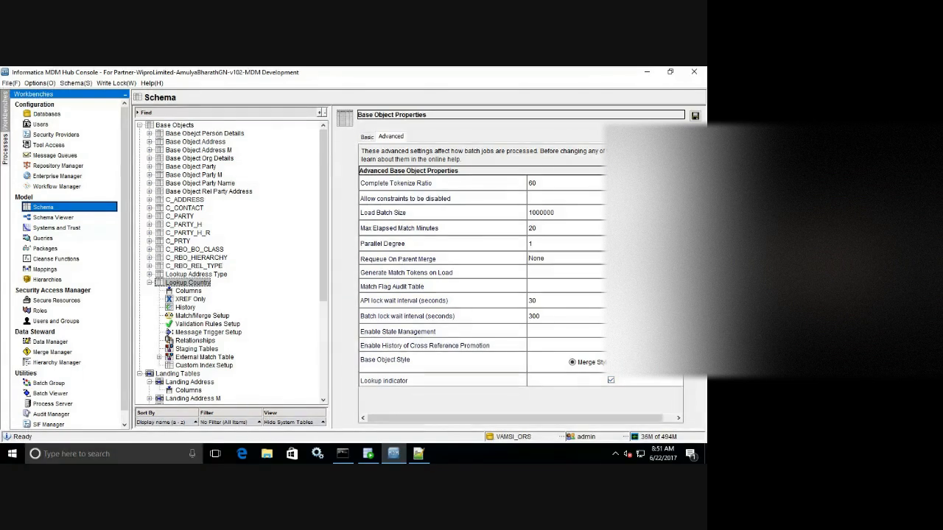
left_click(694, 115)
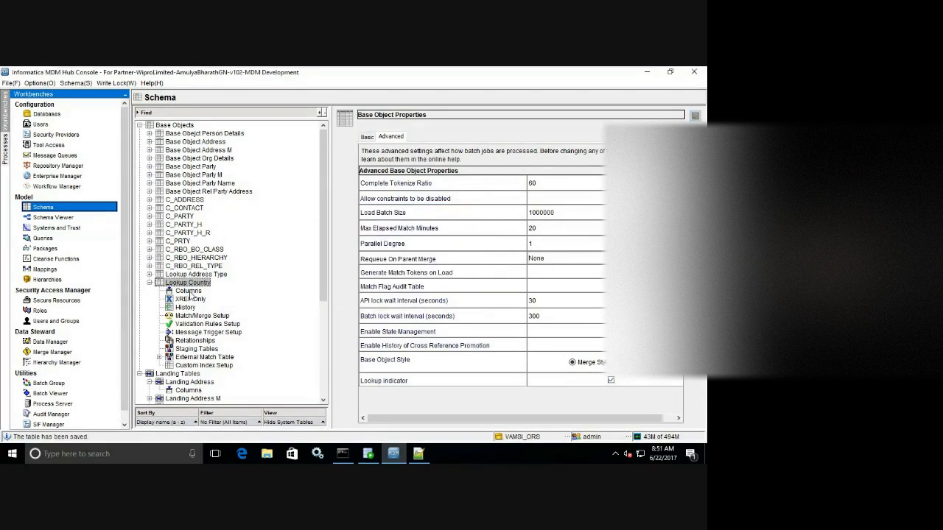
left_click(188, 292)
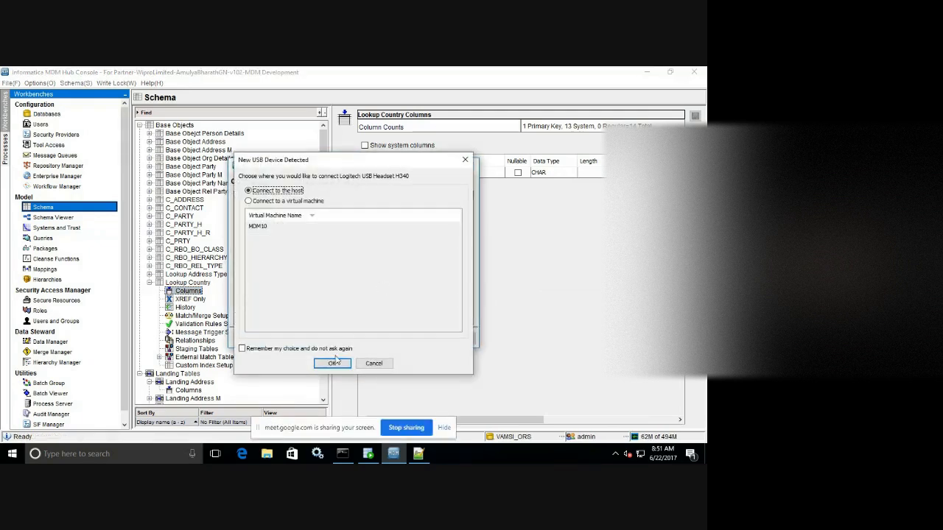
Connect the column import to the vamsi_ors schema and advance to the table list.
left_click(331, 364)
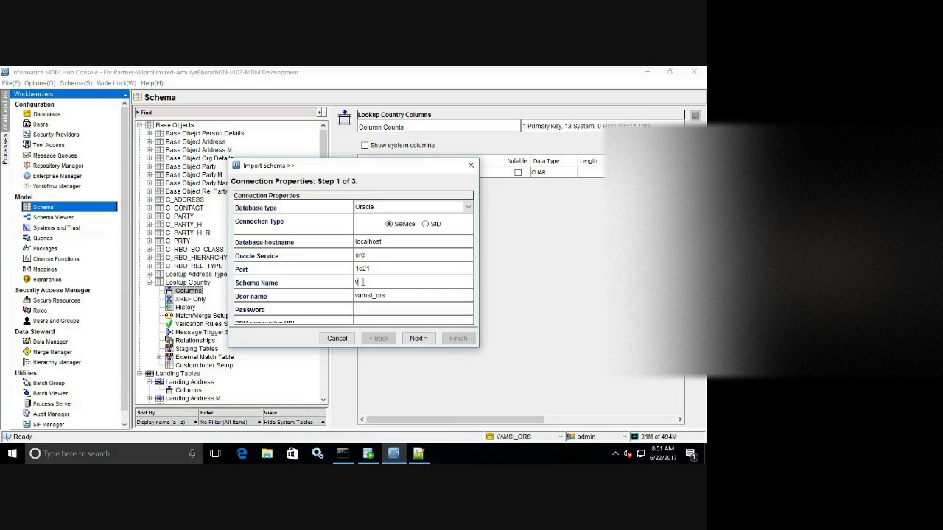
key("Tab")
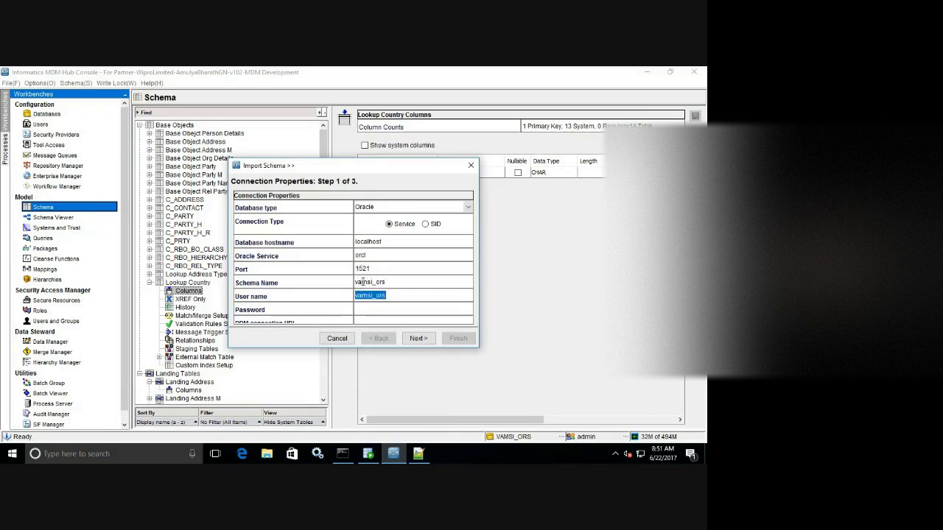
key("Tab")
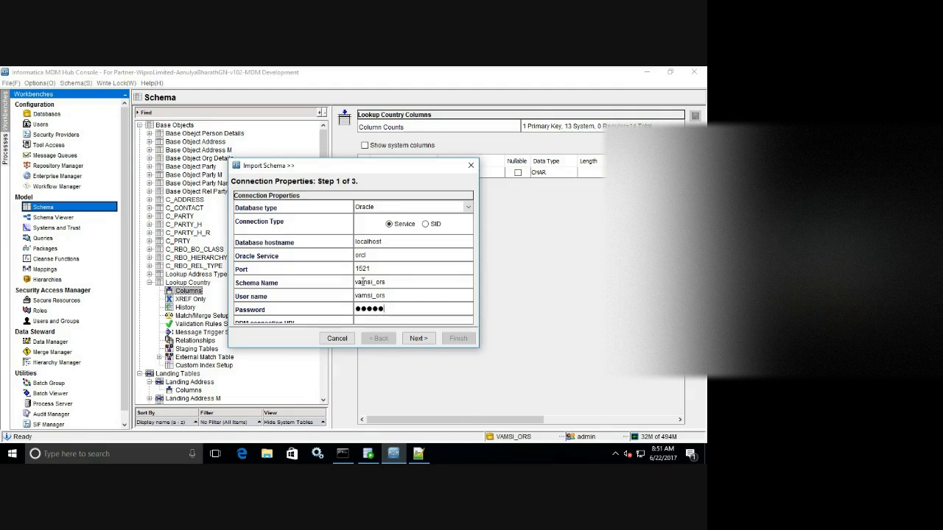
left_click(417, 339)
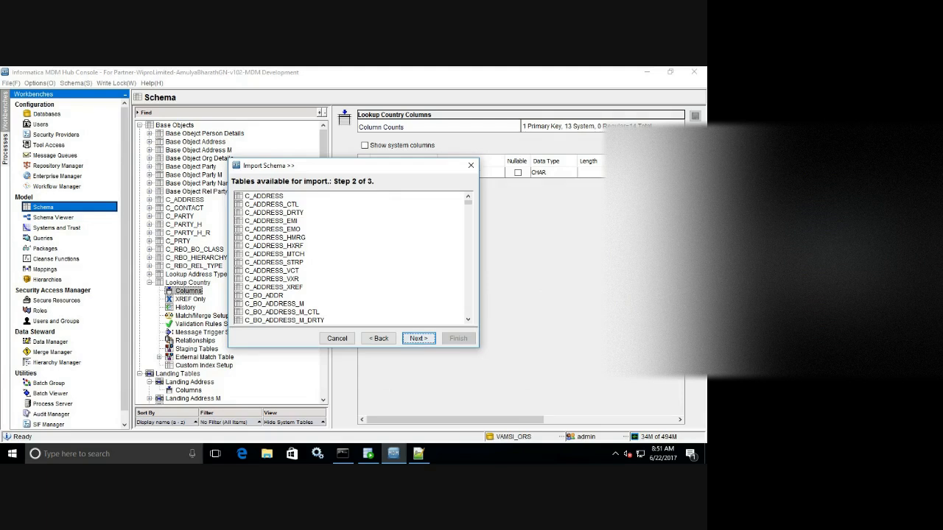
Scroll the importable tables, then minimize the VM to reach Chrome.
scroll(471, 215, "down", 7)
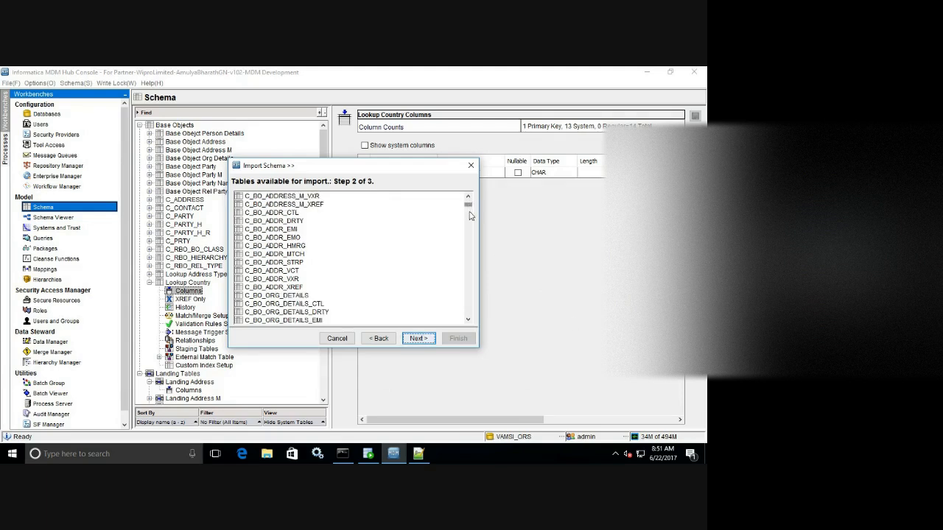
scroll(470, 215, "down", 15)
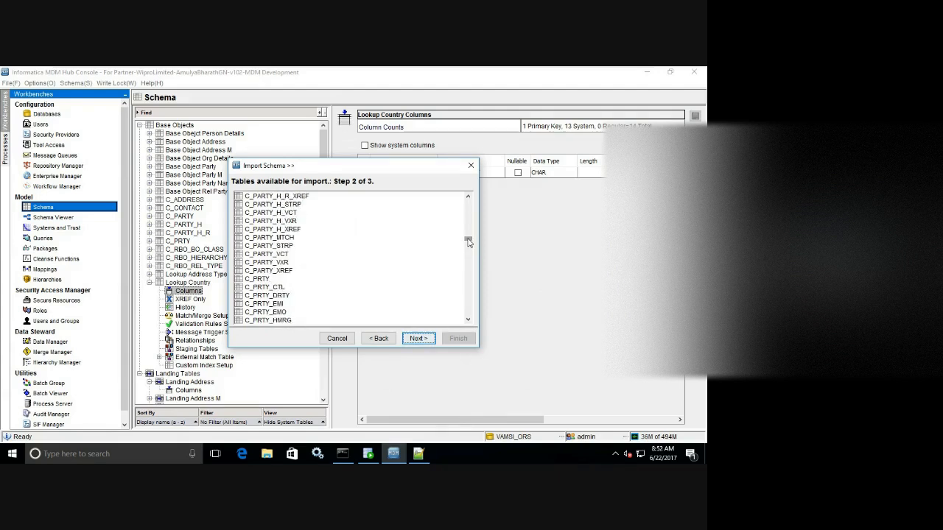
mouse_move(566, 71)
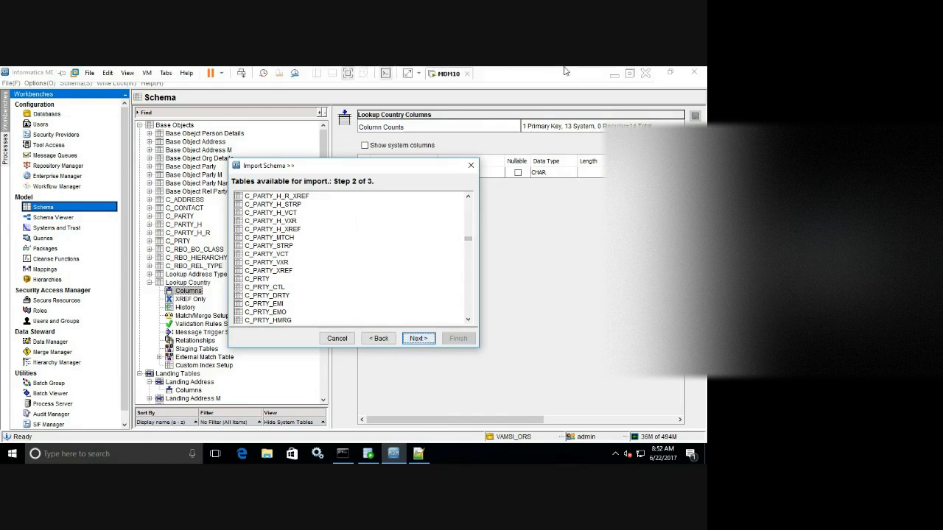
left_click(614, 74)
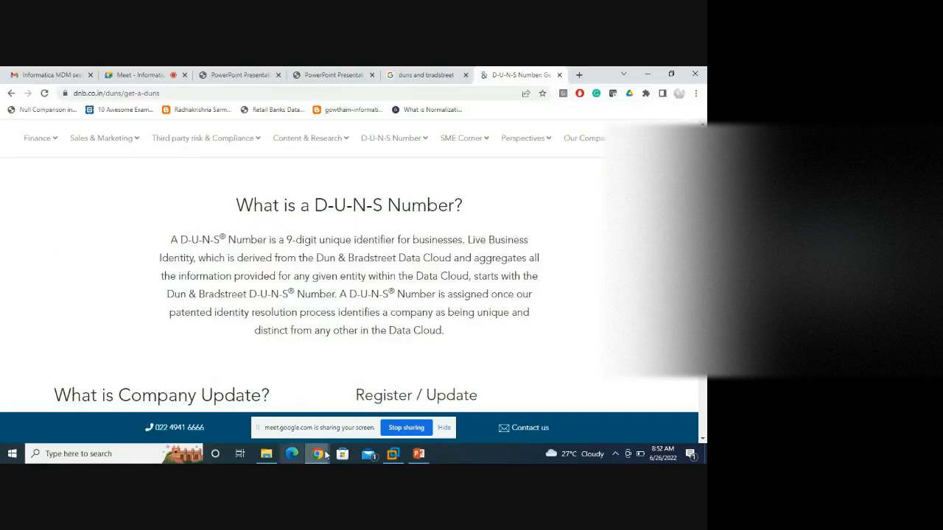
Unmute the microphone in Google Meet, then return to the MDM Hub Console.
left_click(140, 74)
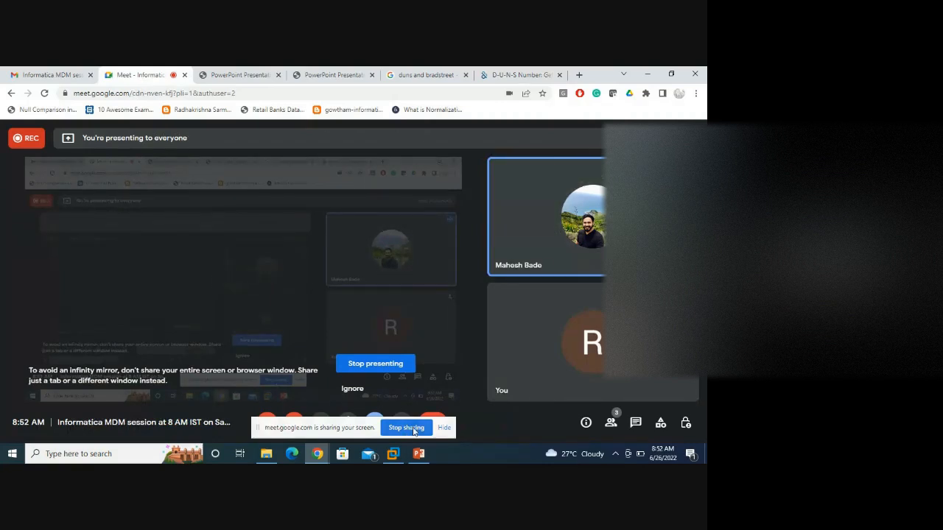
left_click(444, 427)
left_click(267, 422)
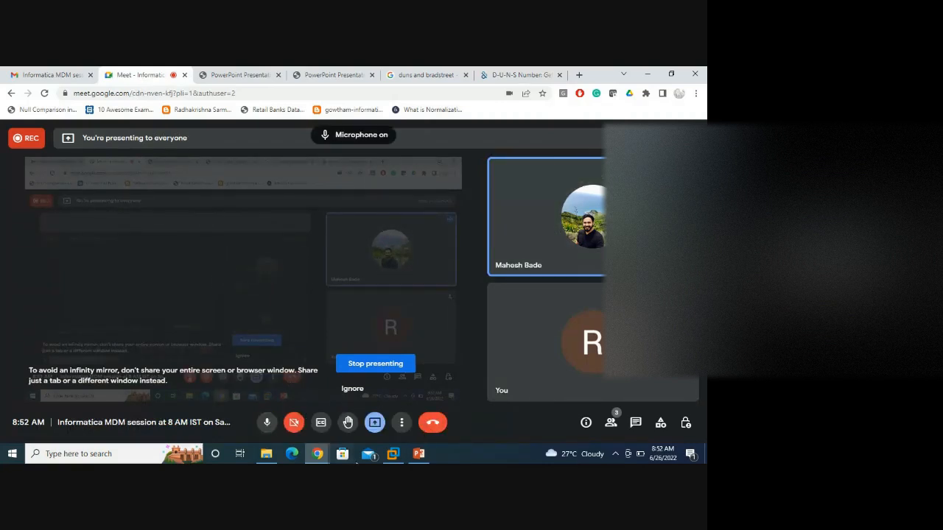
left_click(395, 455)
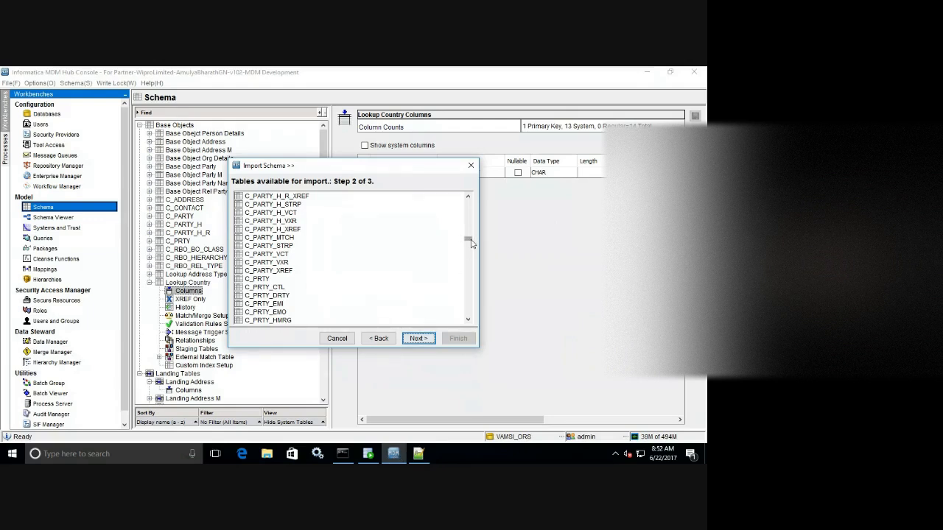
Import all C_L_LKP_COUNTRY columns except SRC_ROWID into Lookup Country.
mouse_move(472, 243)
left_mouse_down()
mouse_move(472, 254)
mouse_move(472, 234)
left_mouse_up()
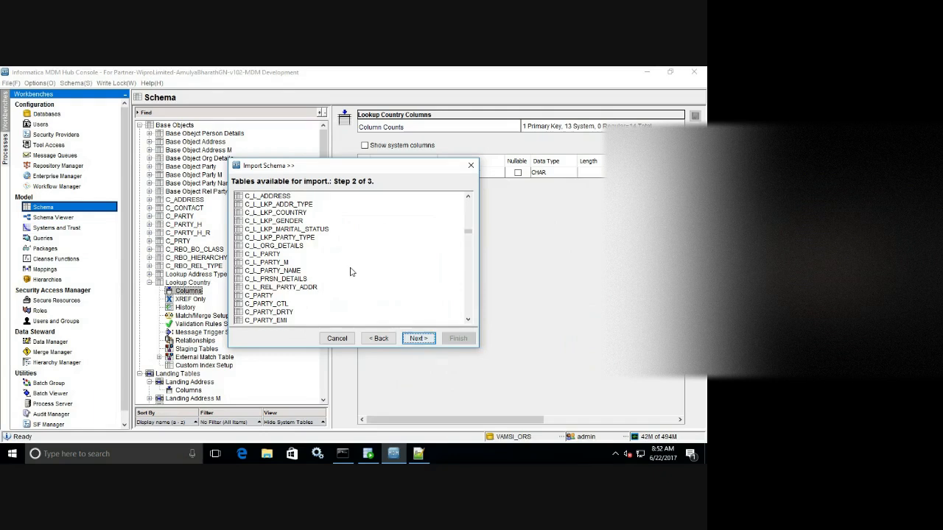
left_click_drag(336, 174, 431, 204)
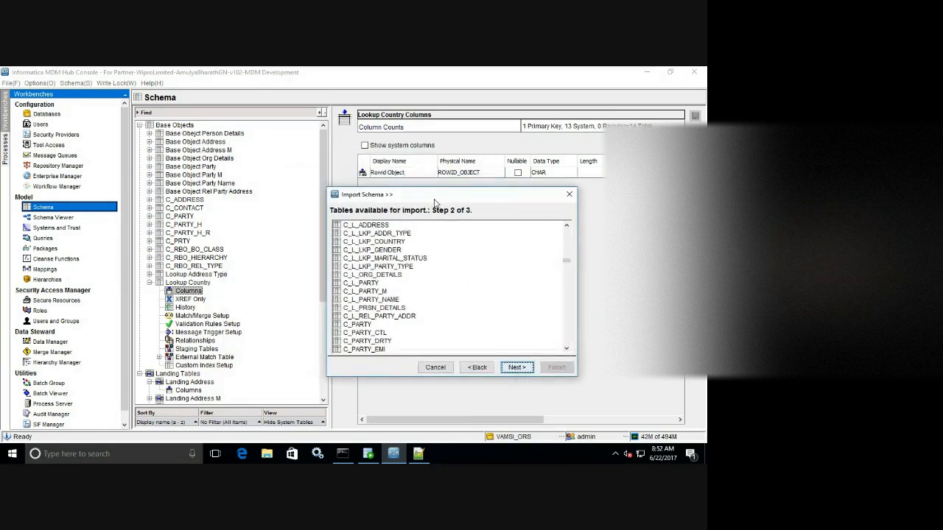
left_click(394, 243)
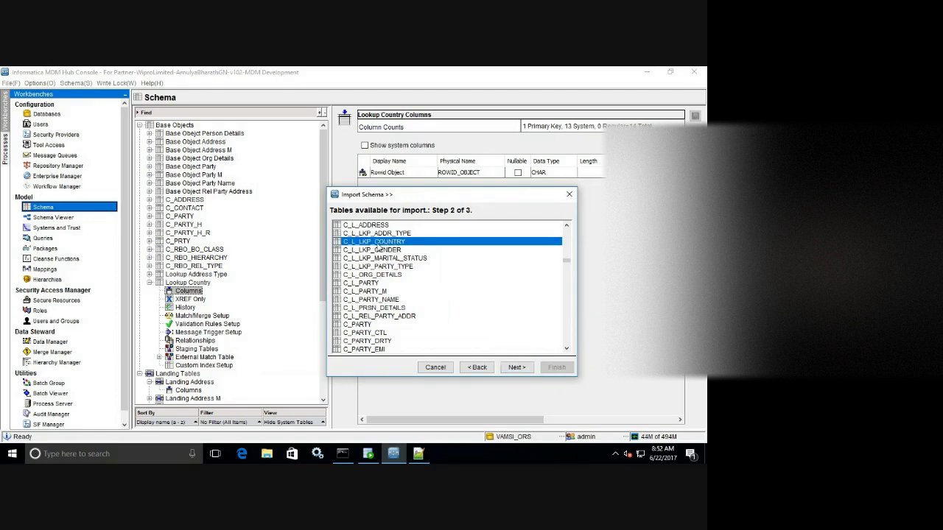
left_click(515, 367)
left_click(564, 229)
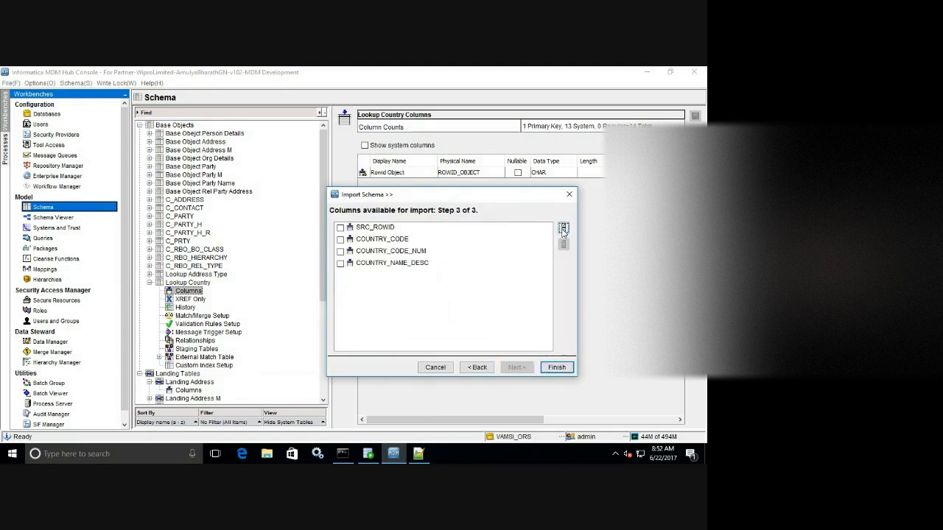
left_click(341, 228)
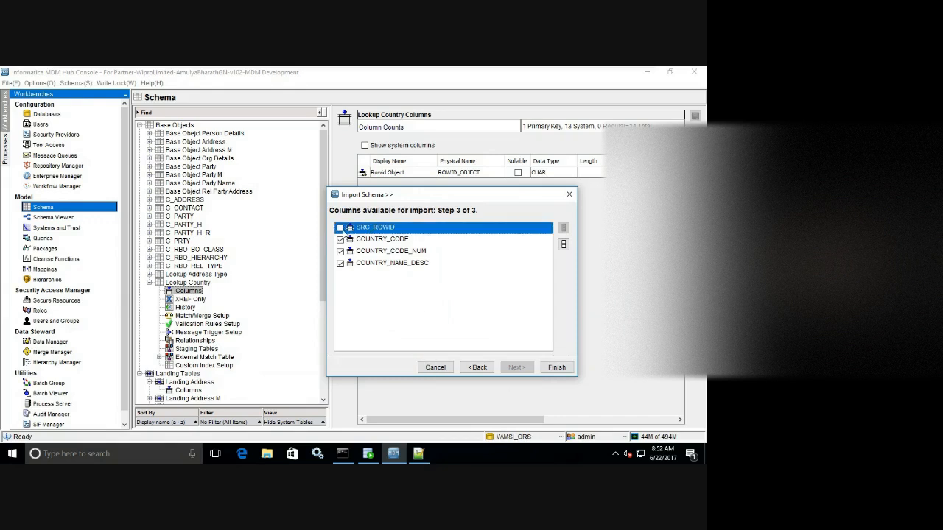
left_click(556, 367)
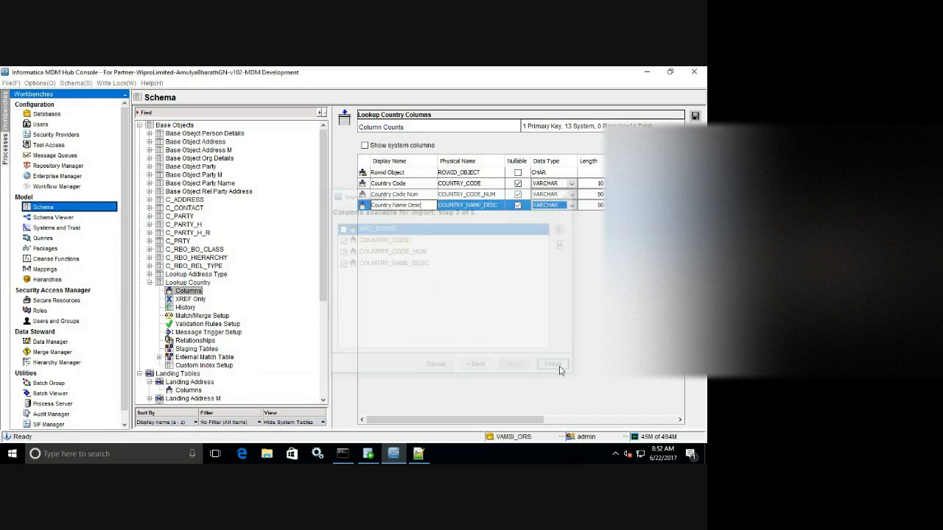
Make Country Code non-nullable and unique, then save the Lookup Country columns.
left_click(404, 183)
left_click(518, 183)
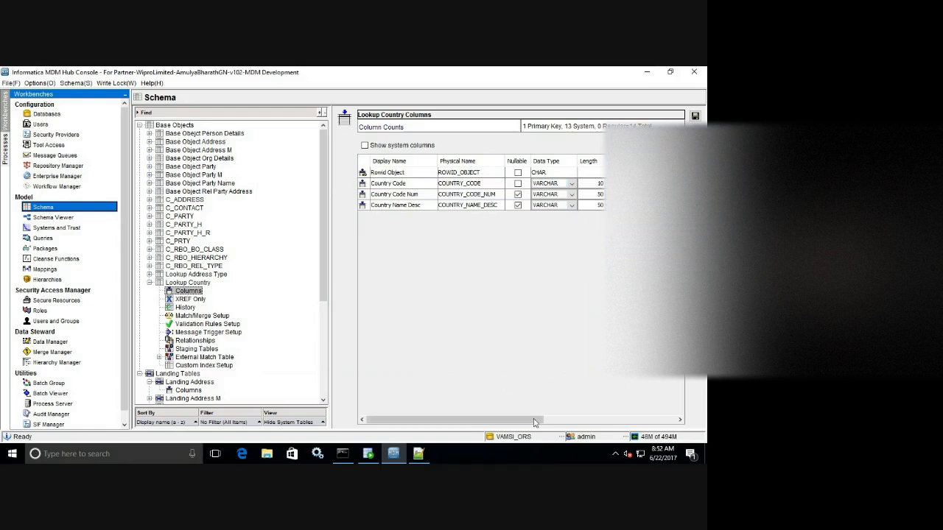
left_click_drag(534, 419, 666, 419)
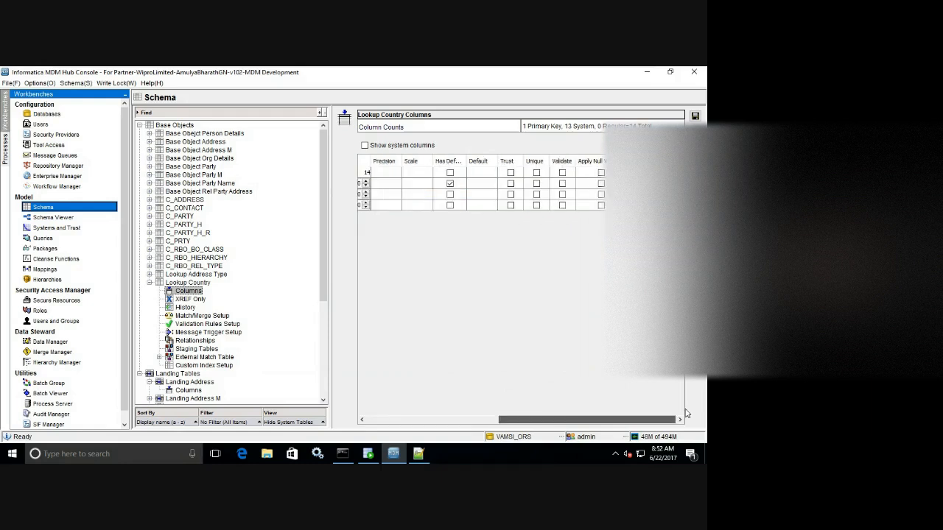
left_click(536, 184)
left_click(695, 116)
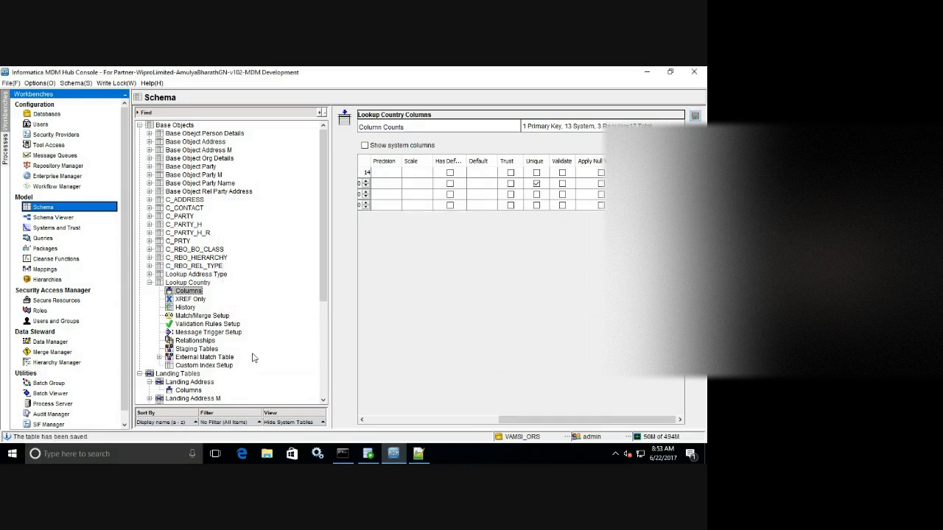
Browse base object properties, discarding an accidental Lookup flag change on Base Object Party M.
left_click(150, 283)
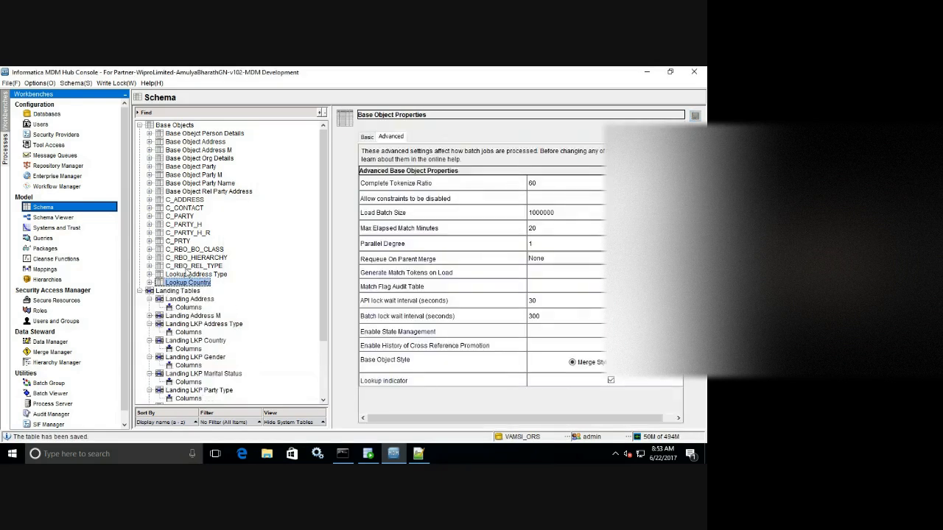
left_click(208, 176)
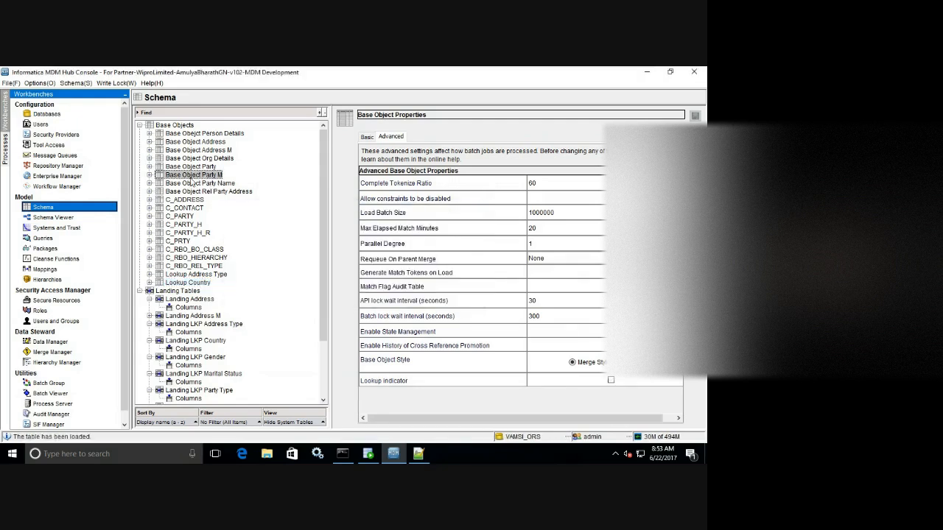
left_click(611, 380)
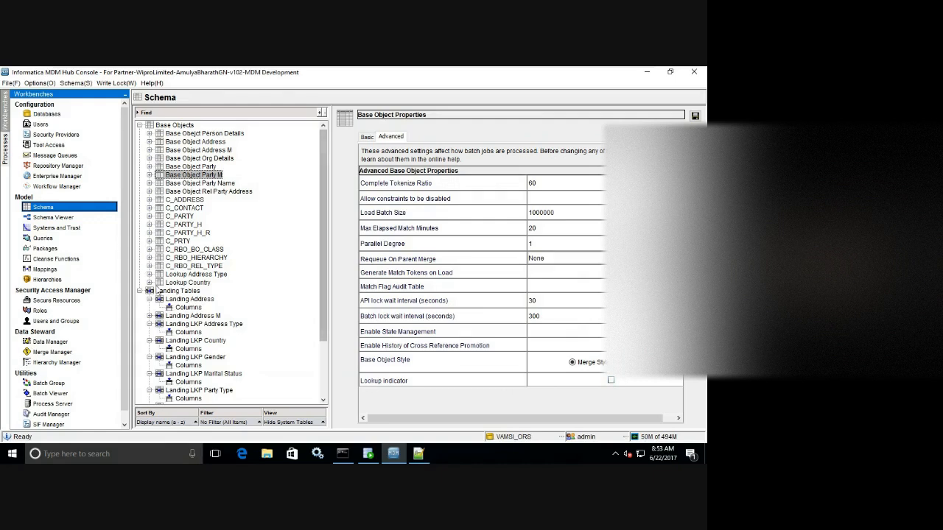
left_click(203, 275)
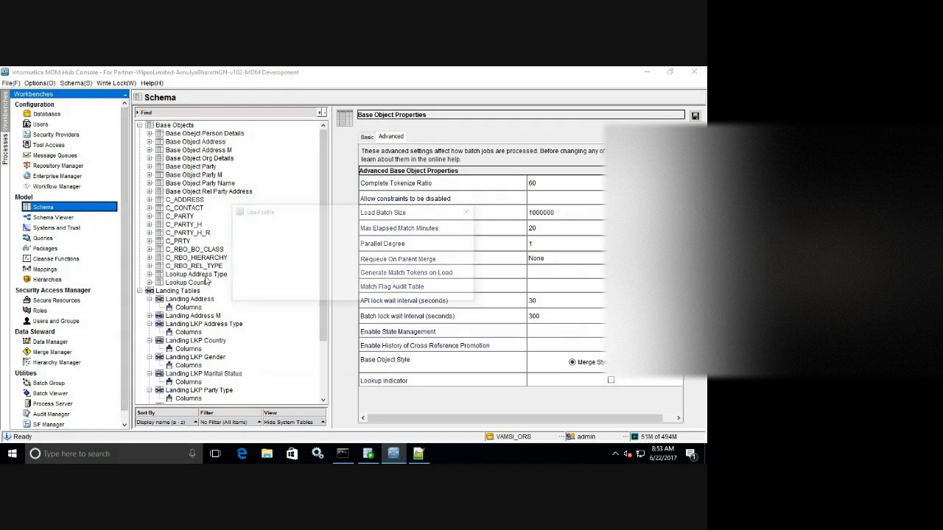
left_click(579, 287)
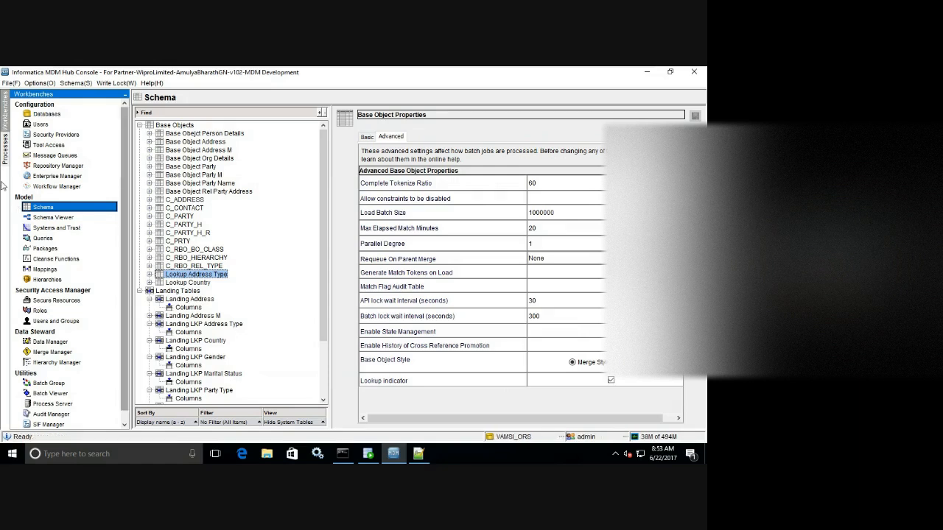
Create the Lookup Gender base object with physical name C_L_GENDER.
right_click(270, 243)
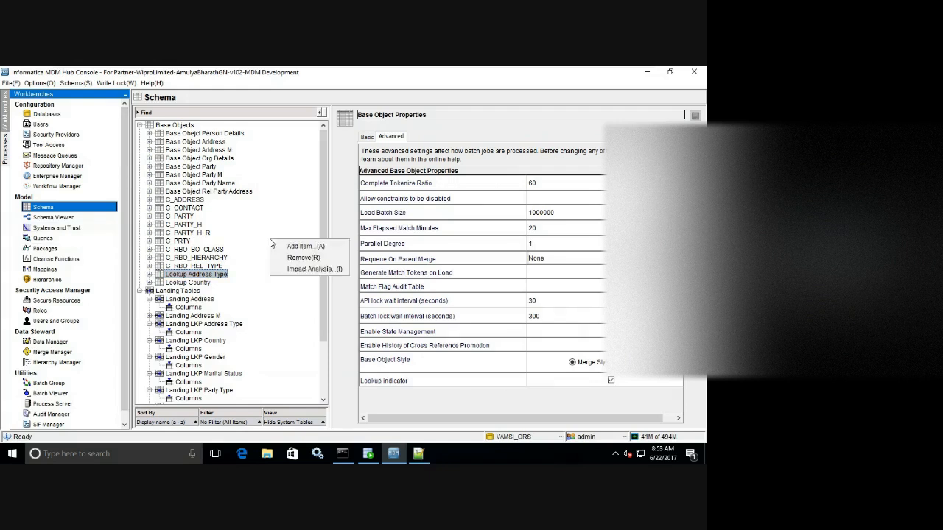
left_click(309, 251)
left_click(417, 455)
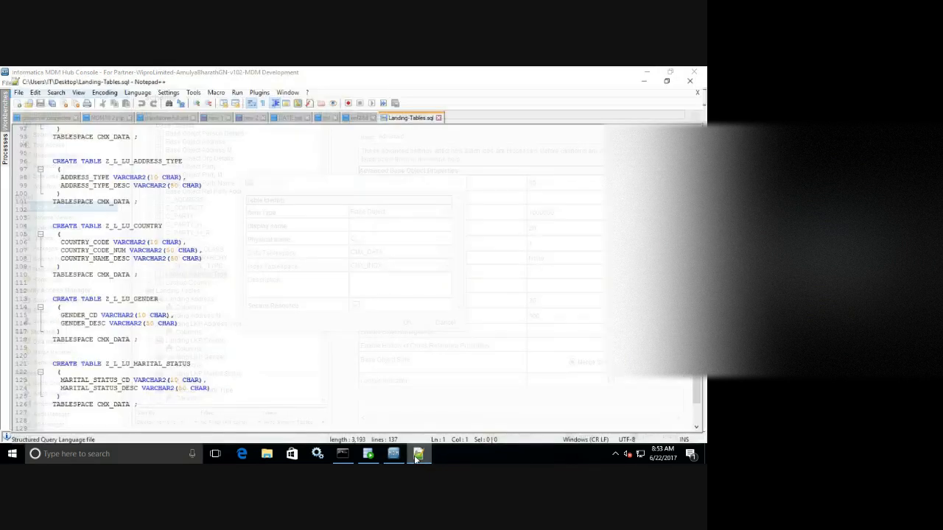
left_click(417, 455)
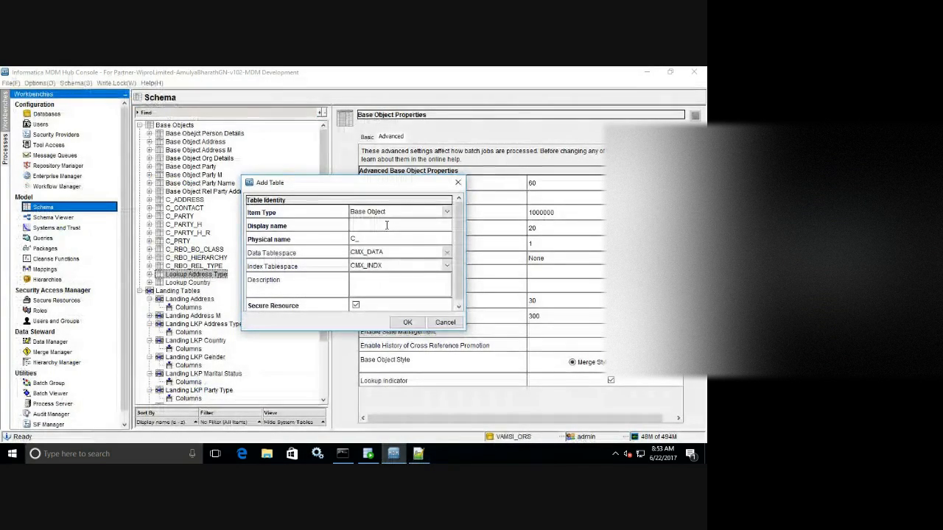
type("Lookup Gender")
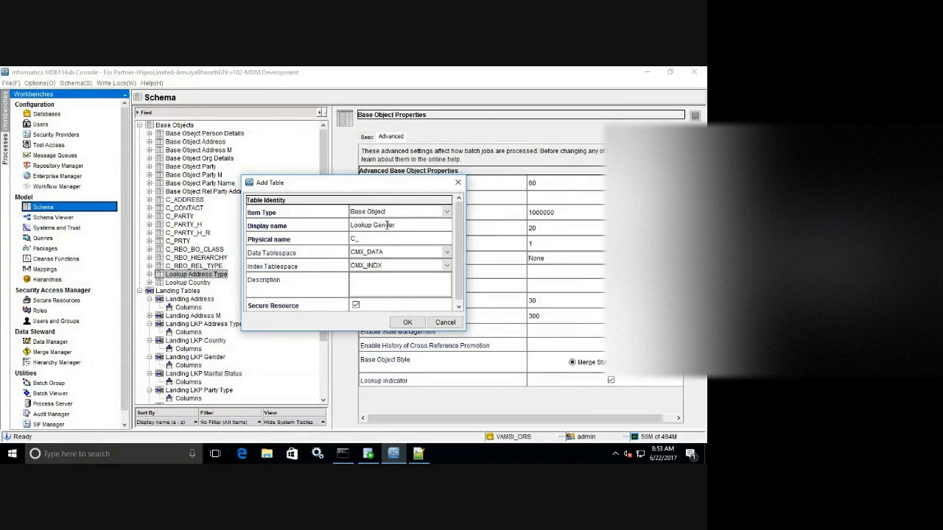
key("Tab")
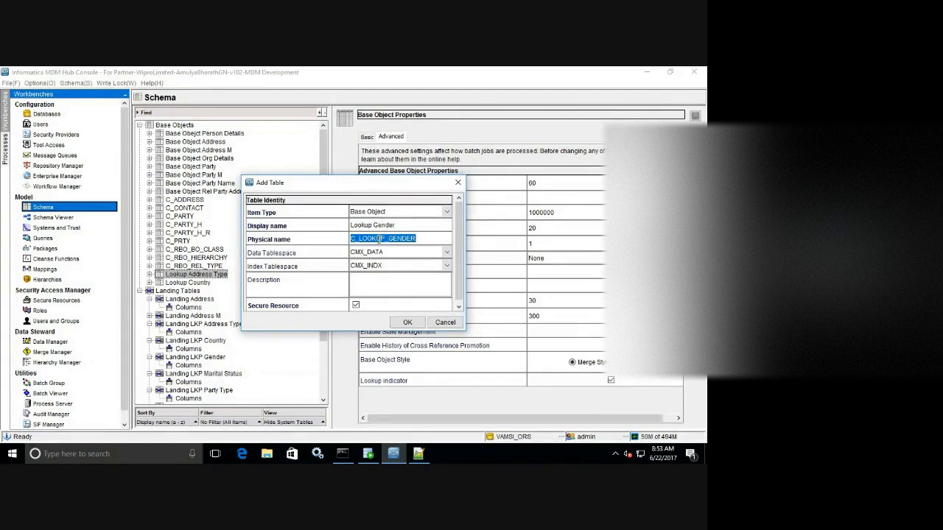
left_click(384, 238)
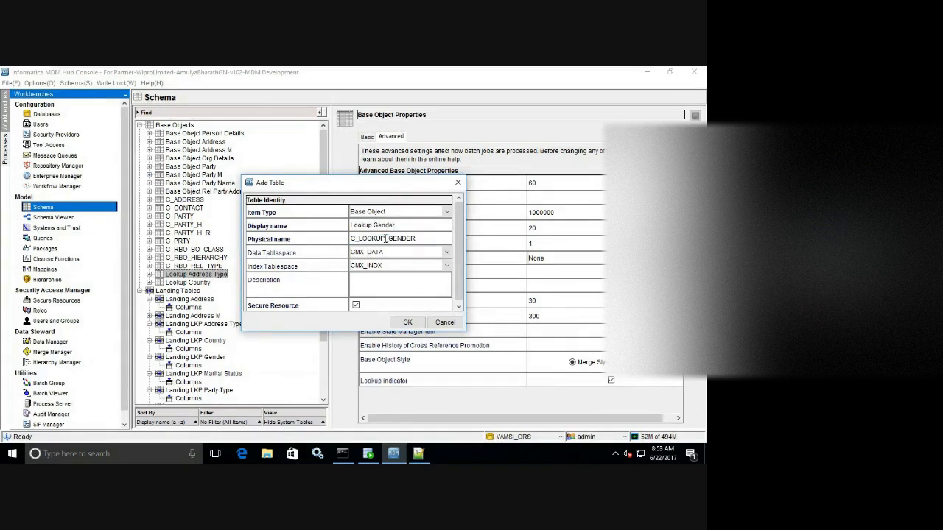
key("BackSpace")
key("BackSpace")
key("BackSpace")
key("BackSpace")
key("BackSpace")
left_click(406, 322)
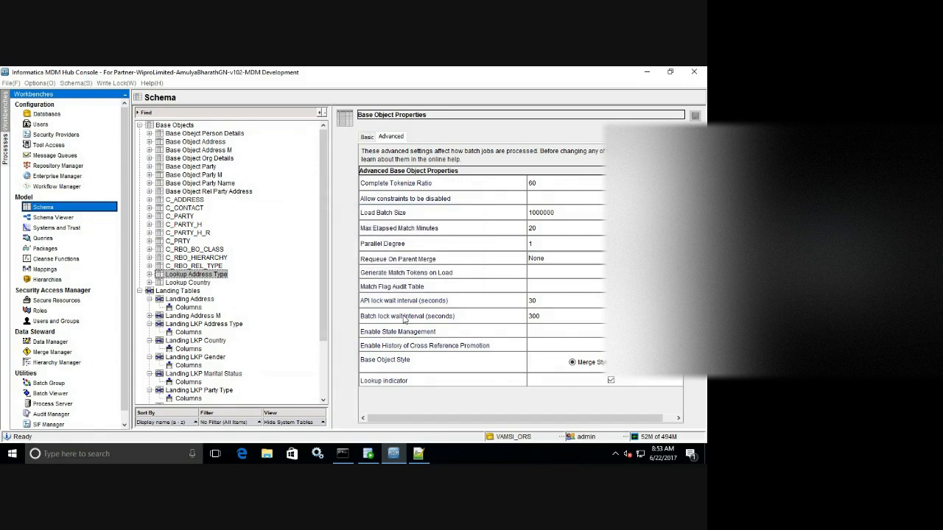
Enable Lookup indicator on Lookup Gender, save, and expand its tree node.
left_click(611, 380)
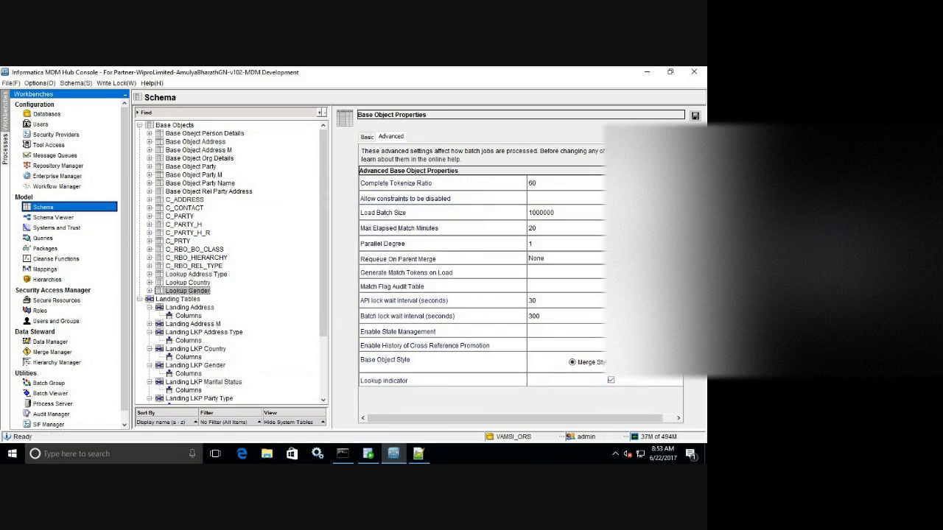
left_click(695, 116)
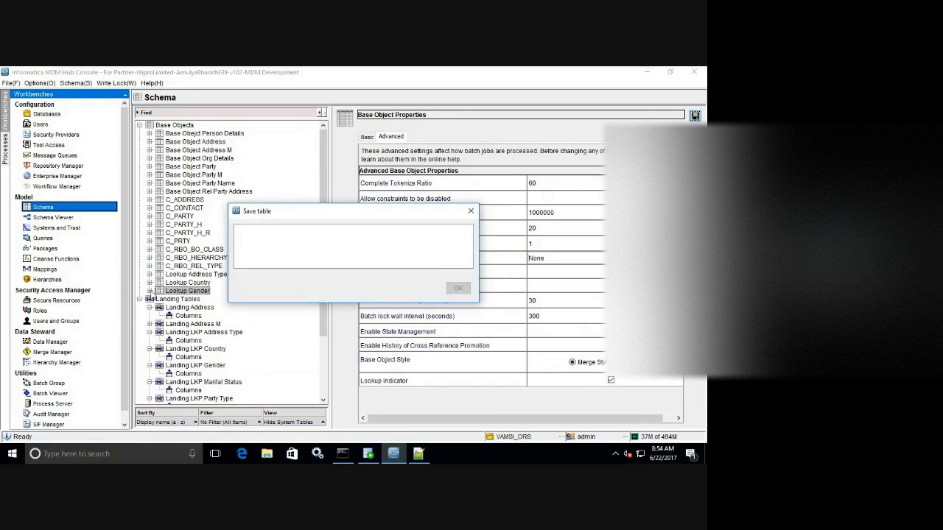
left_click(149, 291)
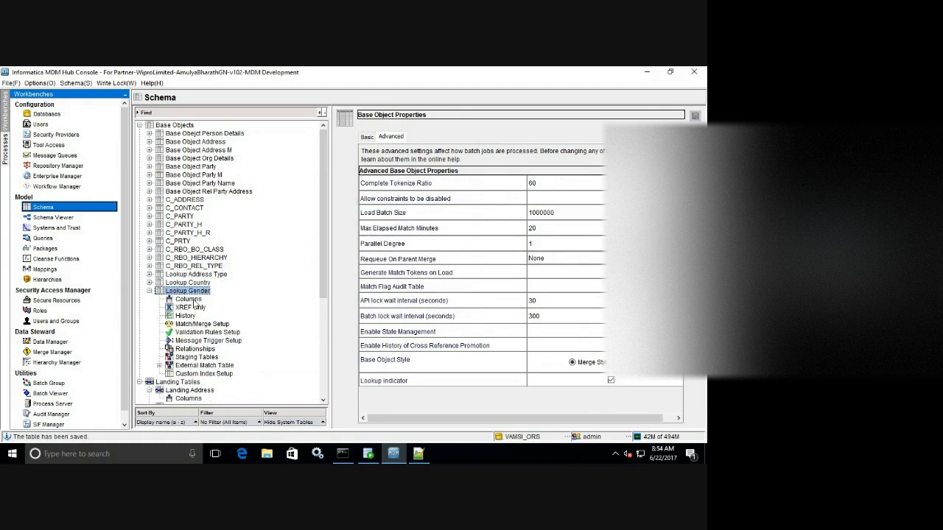
Start a column import for Lookup Gender and enter the connection's schema name.
left_click(193, 301)
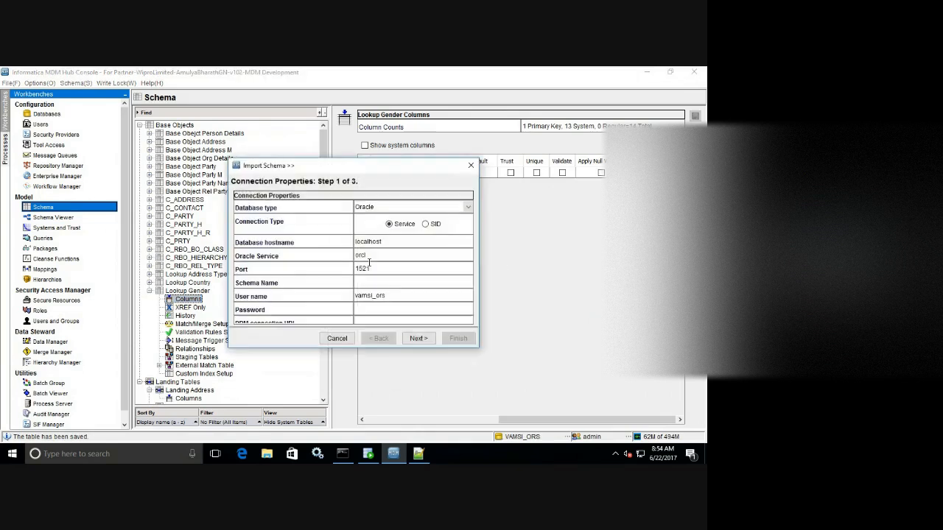
left_click(364, 284)
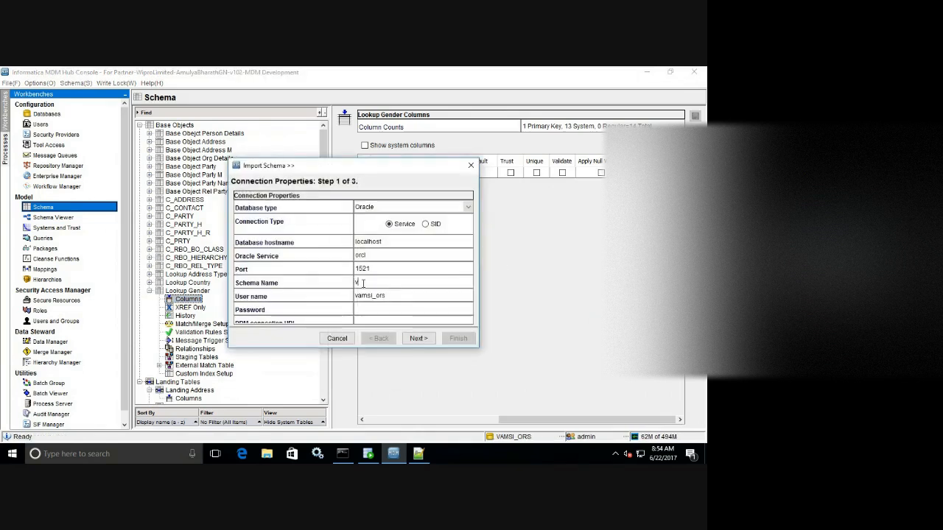
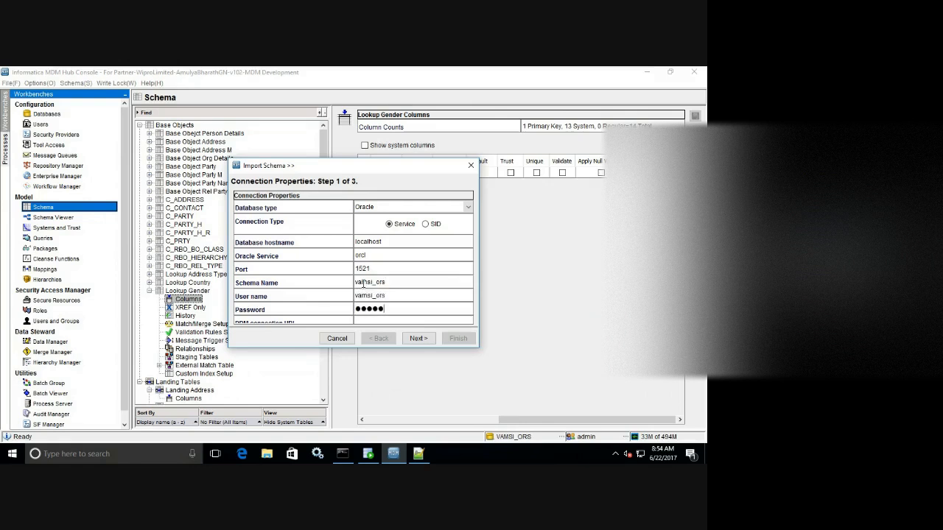
left_click(419, 338)
Choose the C_L_LKP_GENDER landing table as the import source.
left_click_drag(468, 201, 468, 235)
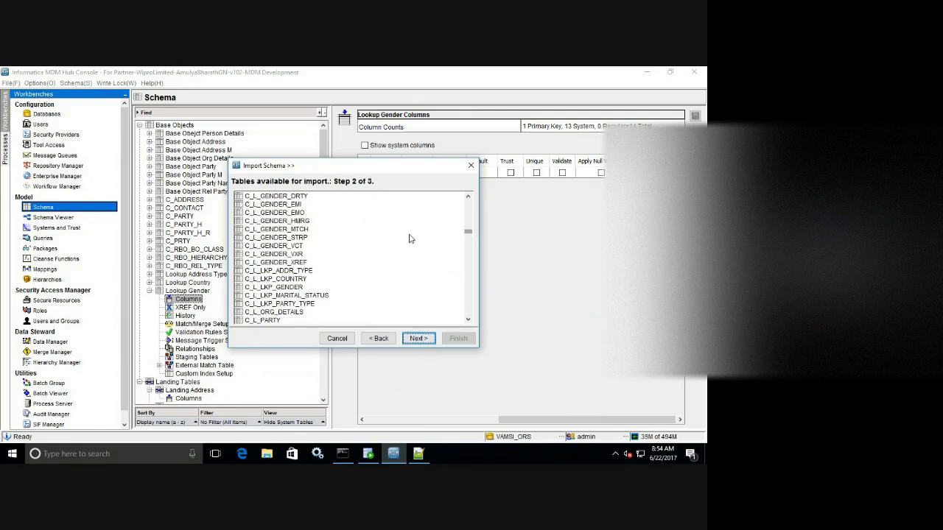
left_click(468, 197)
left_click_drag(468, 197, 468, 199)
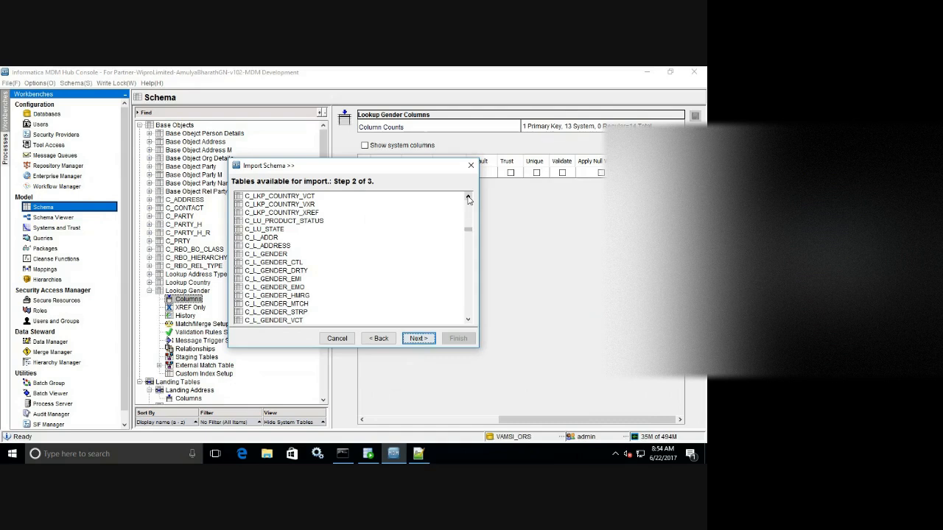
left_click(468, 198)
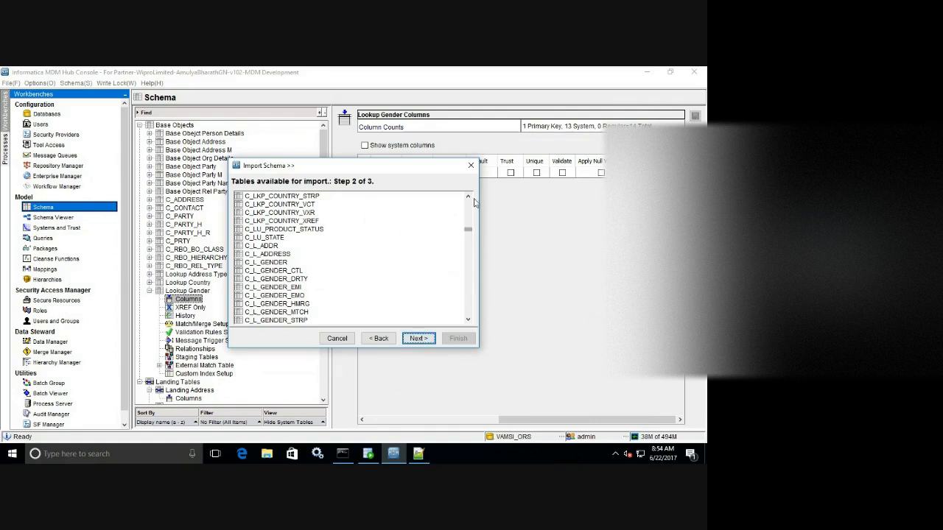
left_click(468, 196)
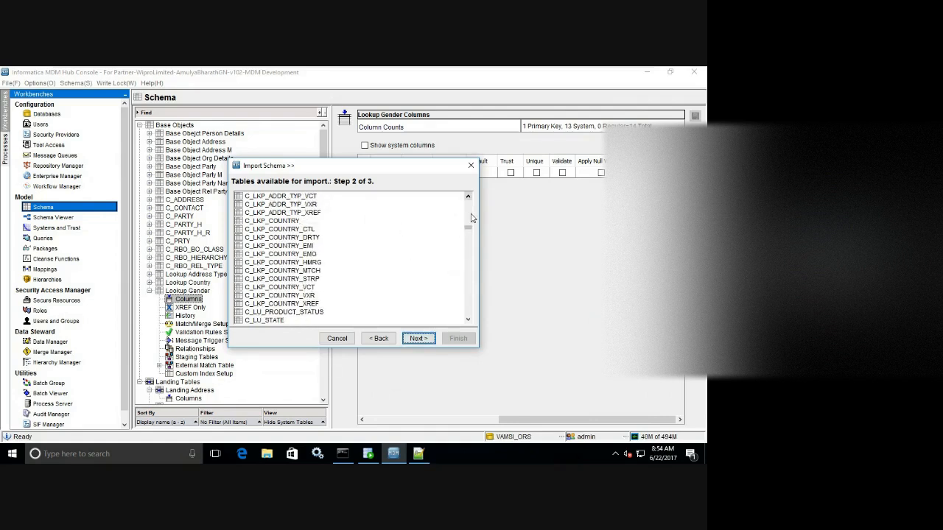
left_click(469, 220)
left_click(469, 219)
left_click(468, 220)
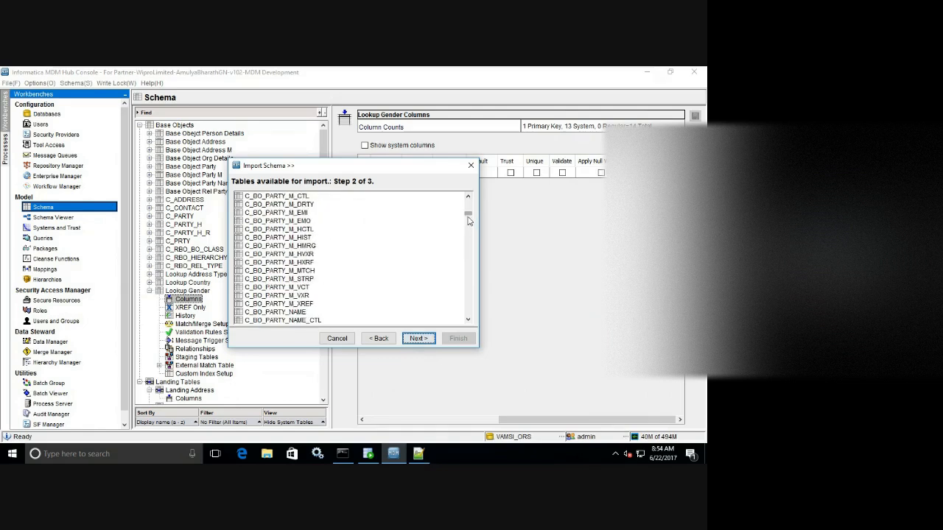
left_click_drag(468, 219, 468, 235)
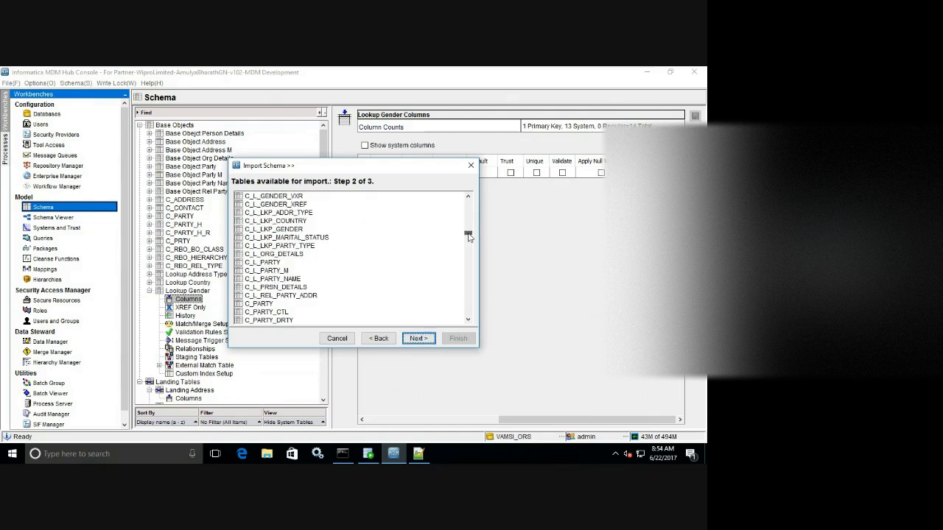
left_click(293, 231)
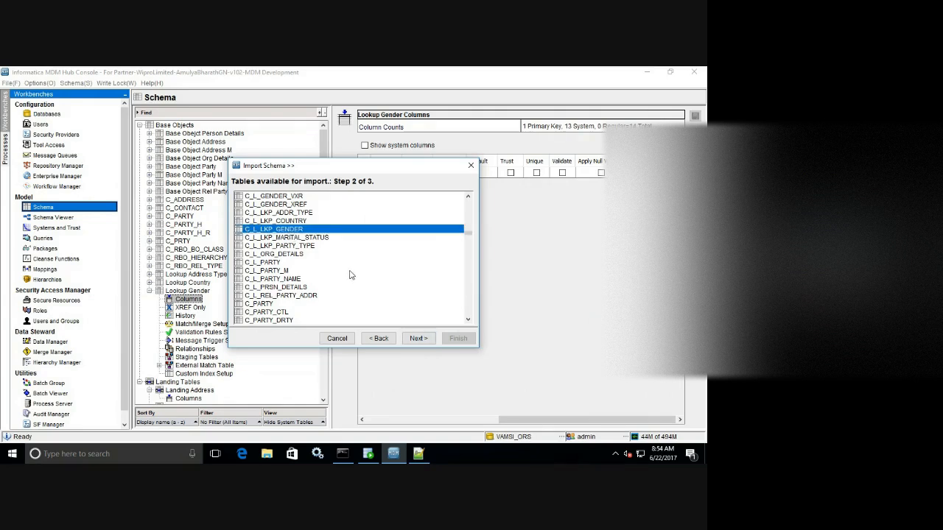
left_click(419, 338)
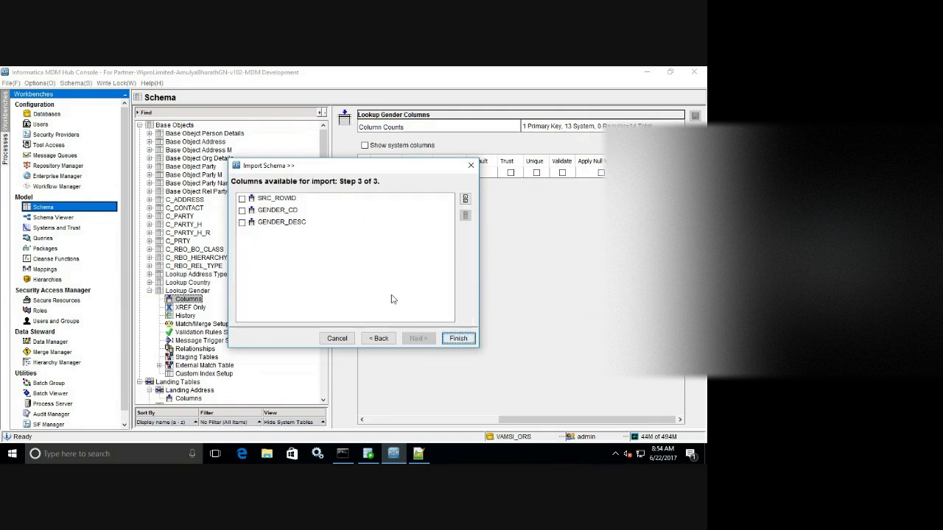
Import only GENDER_CD and GENDER_DESC, excluding SRC_ROWID.
left_click(465, 199)
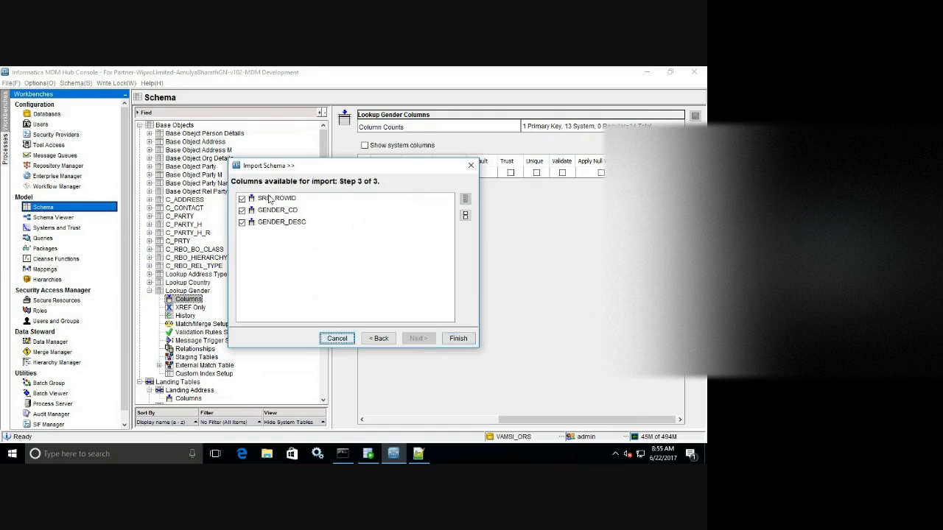
left_click(243, 200)
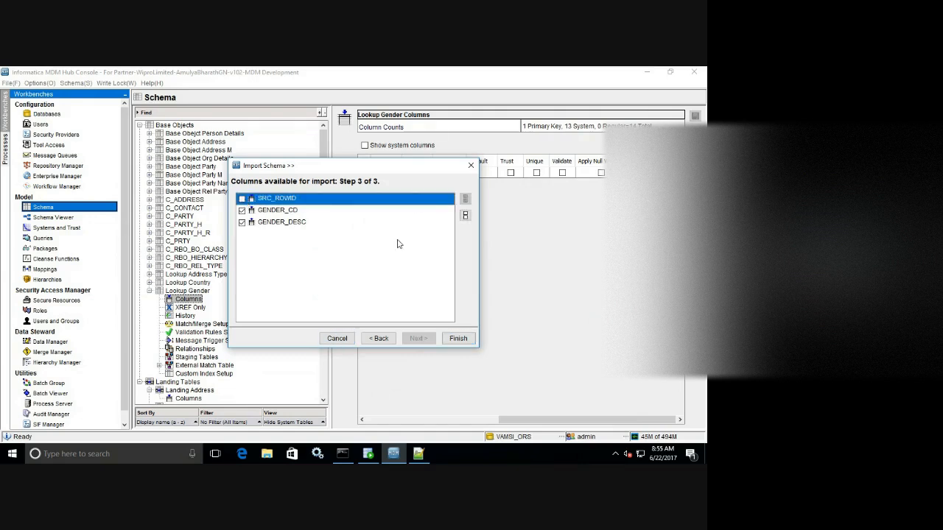
left_click(455, 341)
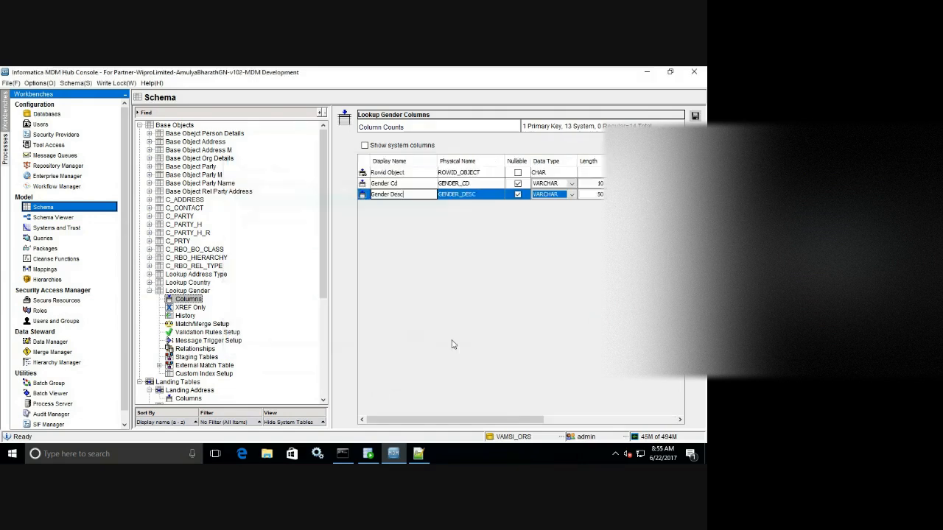
Mark the Gender Cd column as unique and save Lookup Gender's columns.
left_click(407, 184)
left_click_drag(505, 419, 682, 425)
left_click(536, 183)
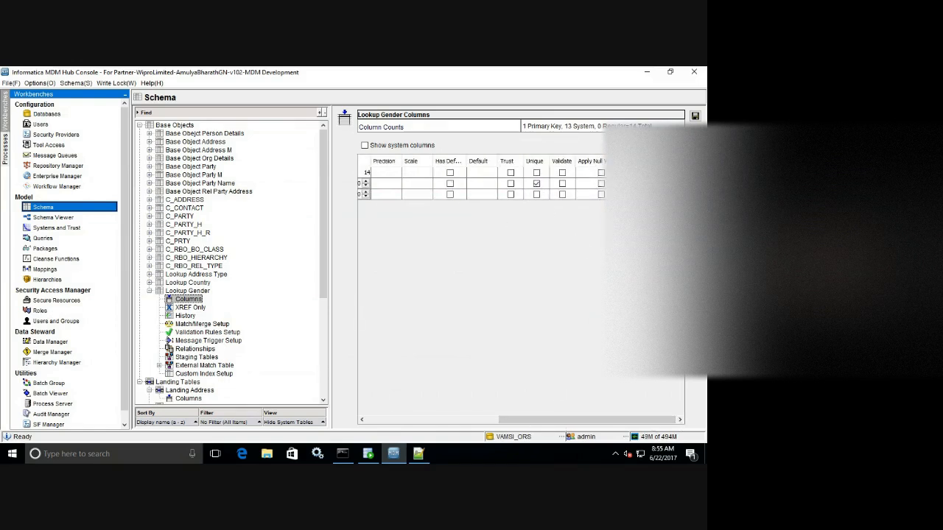
left_click(694, 117)
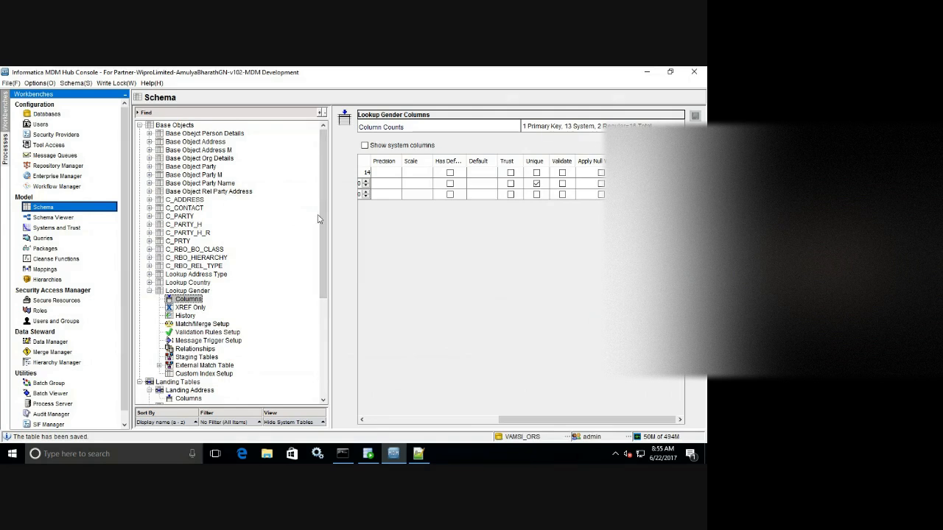
Check Lookup Gender's basic properties, collapse its entry, and begin adding a new base object.
left_click_drag(326, 220, 326, 282)
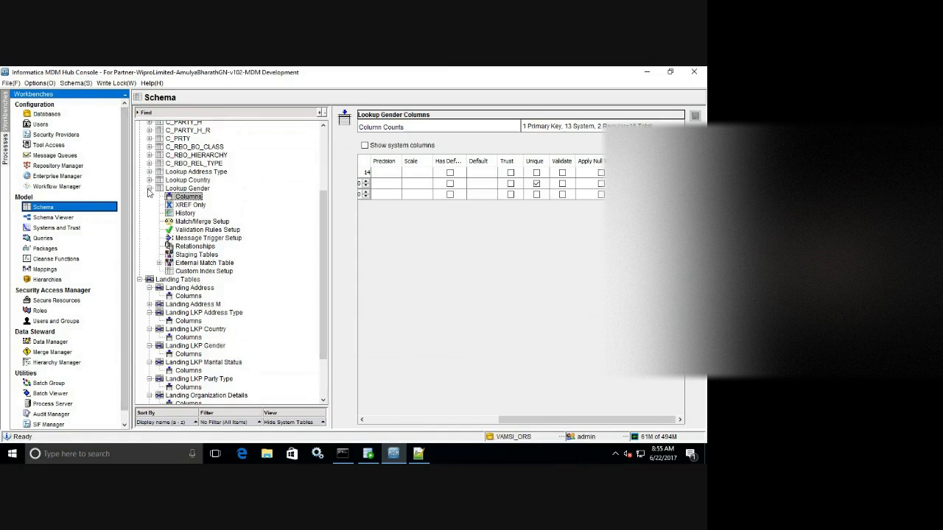
left_click(200, 189)
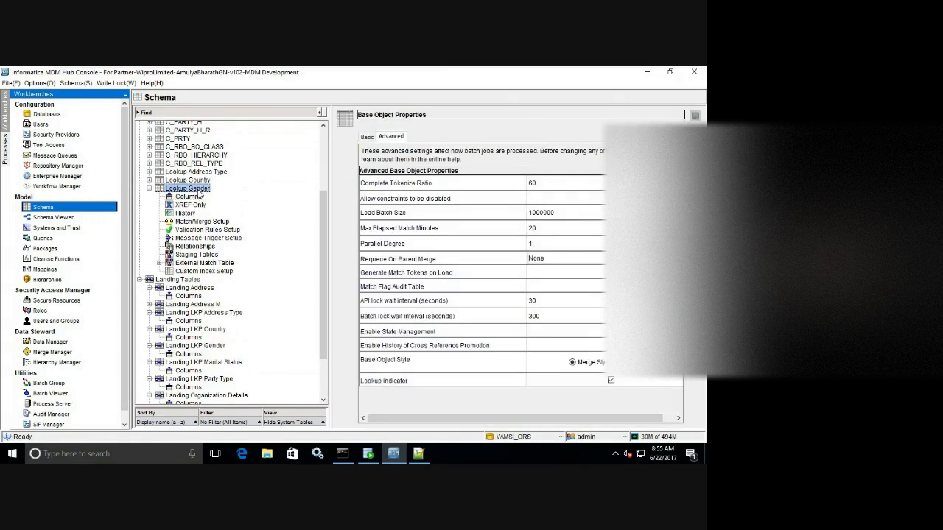
left_click(365, 137)
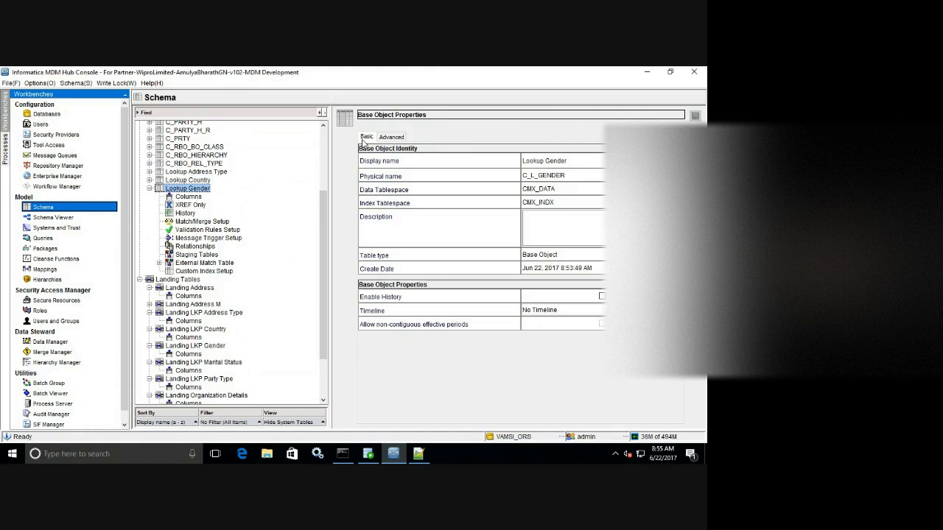
left_click(149, 189)
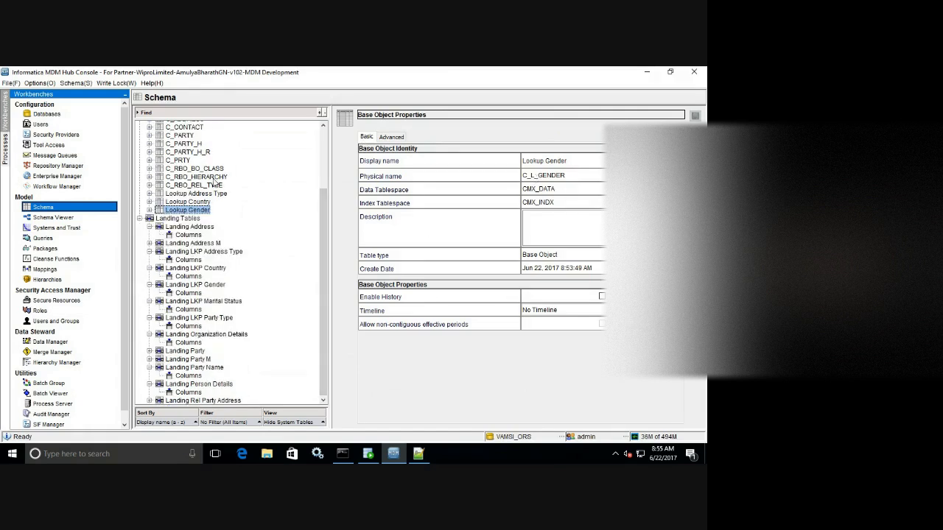
right_click(247, 184)
left_click(284, 213)
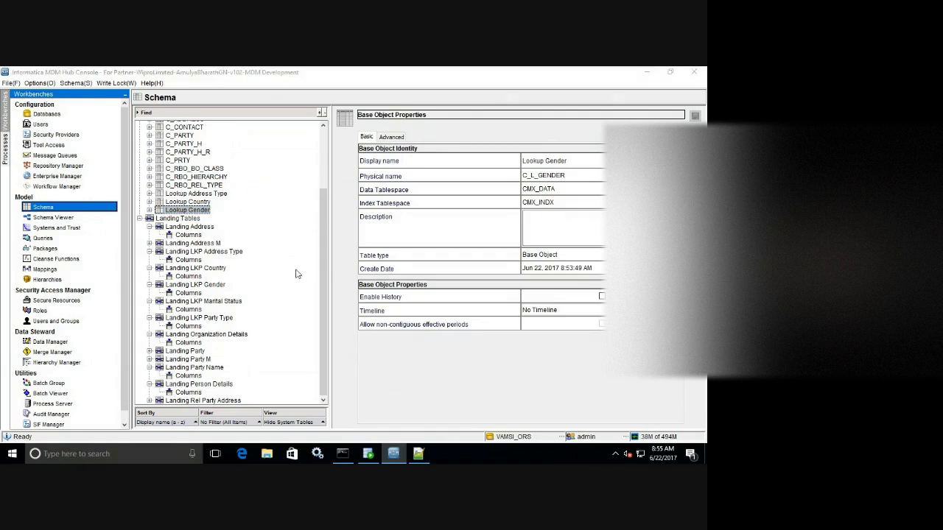
Check the marital status and party type definitions at the end of Landing-Tables.sql.
left_click(414, 455)
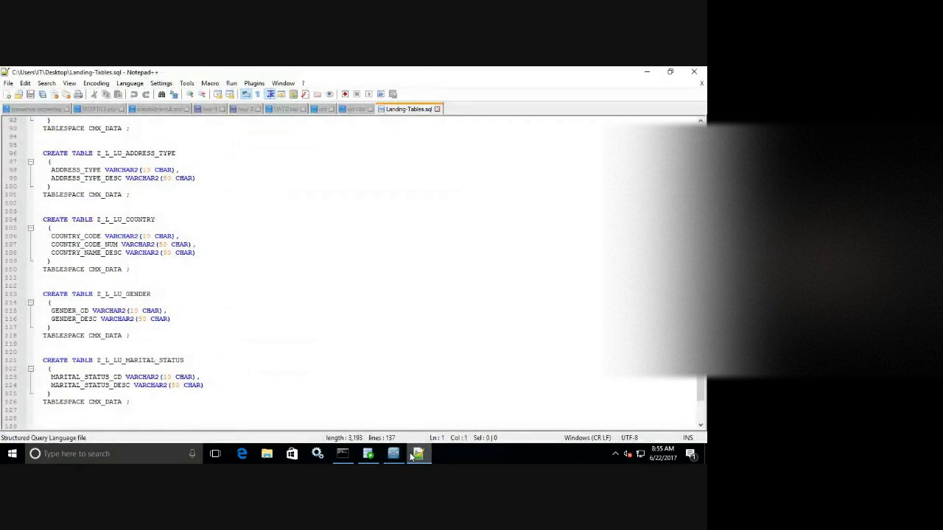
scroll(700, 390, "down", 3)
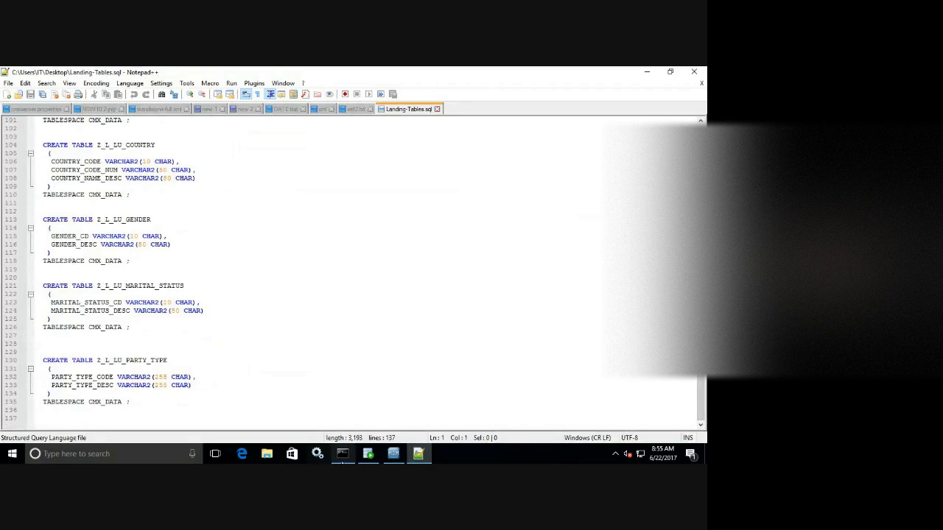
left_click(393, 454)
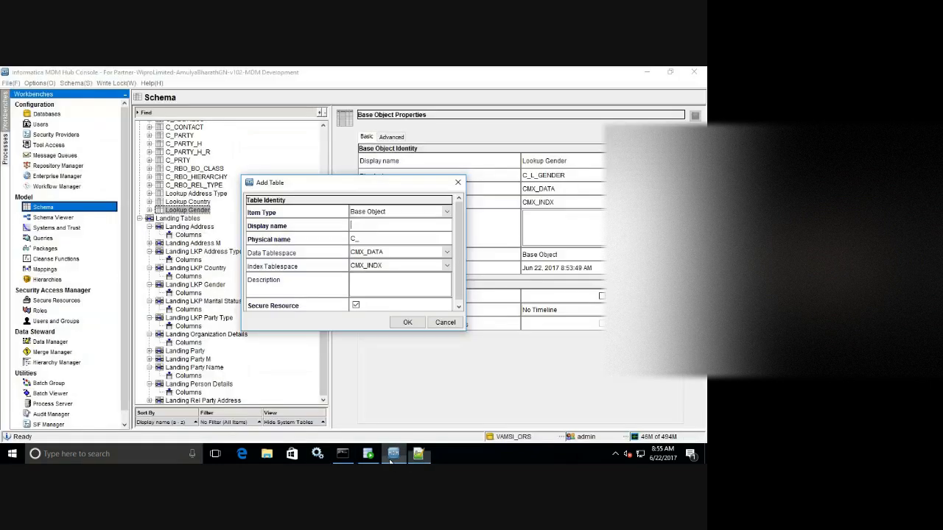
Name the new base object 'Lookup Marital Status' and shorten its physical name to C_LKP_MARITAL_STATUS.
left_click(372, 223)
type("Looku")
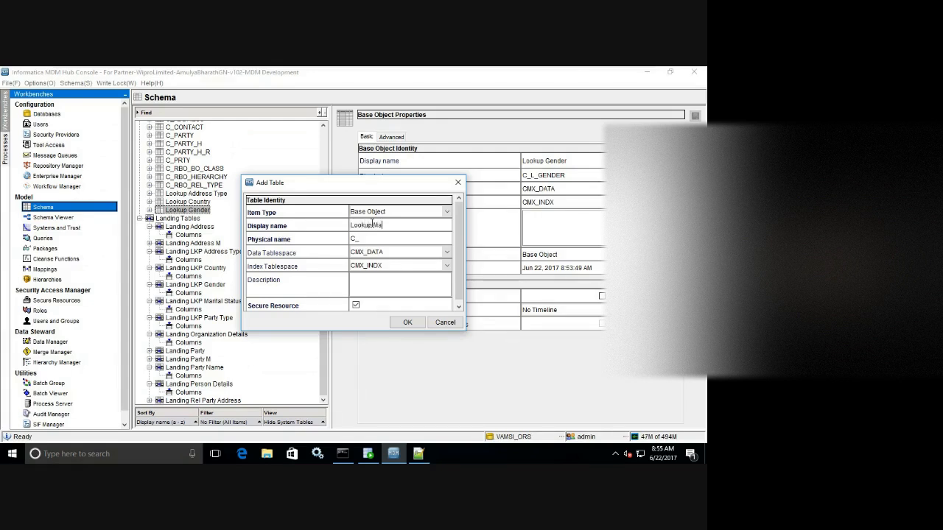
type("p Marital Status")
left_click(361, 239)
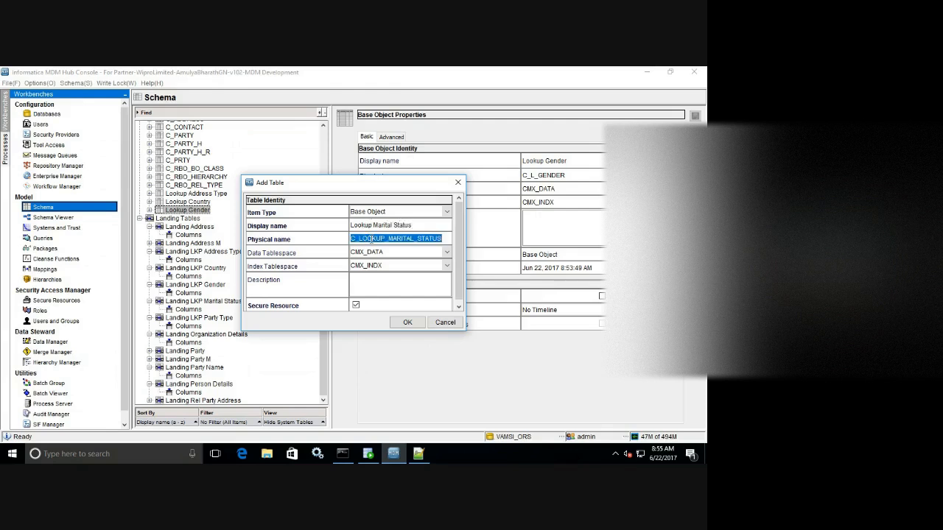
left_click(372, 238)
key("BackSpace")
key("BackSpace")
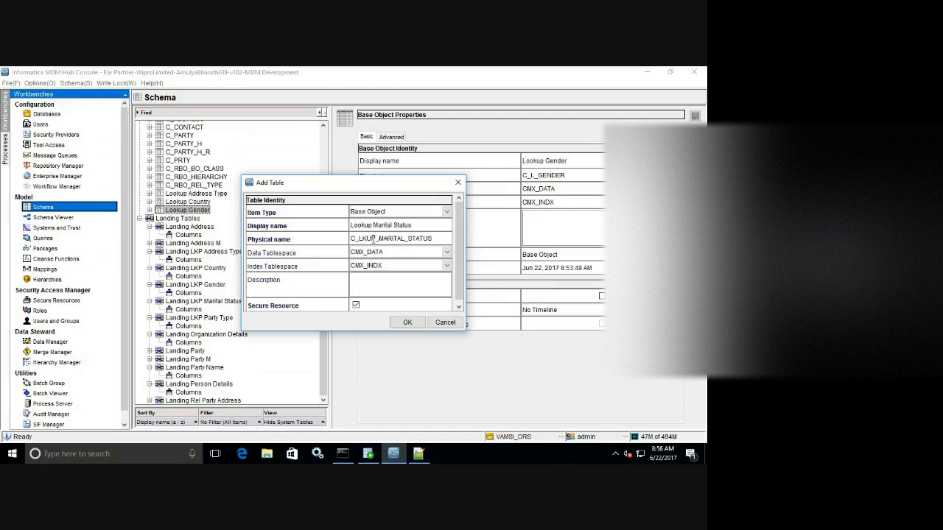
key("BackSpace")
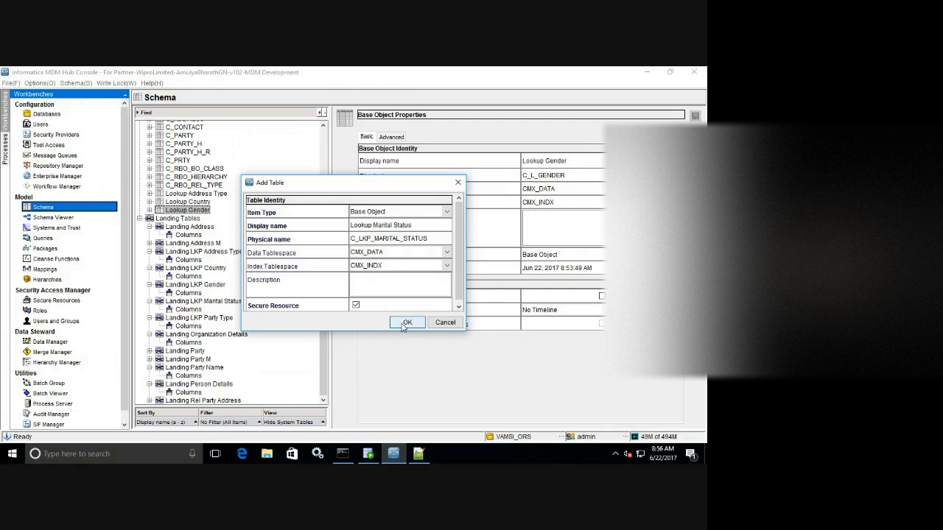
Create the Lookup Marital Status base object, flag it as a lookup, save, and show its Columns.
left_click(406, 323)
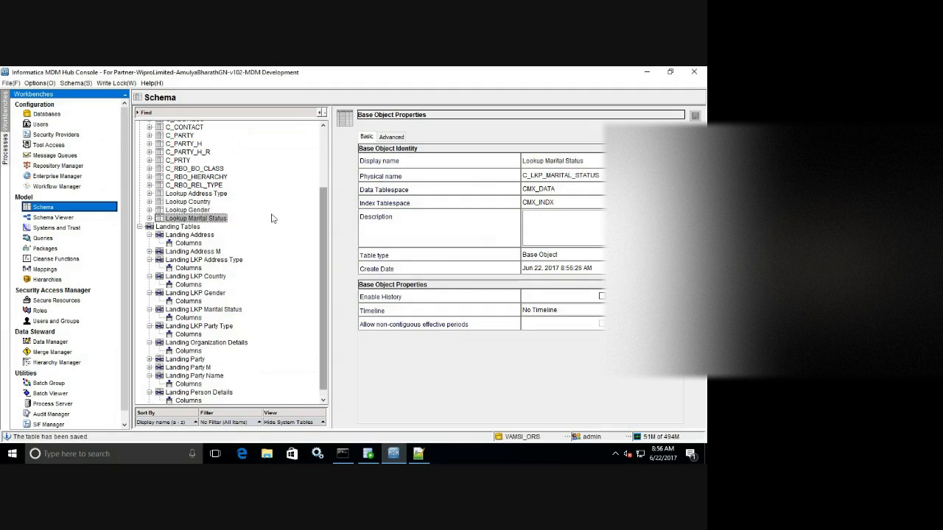
left_click(148, 219)
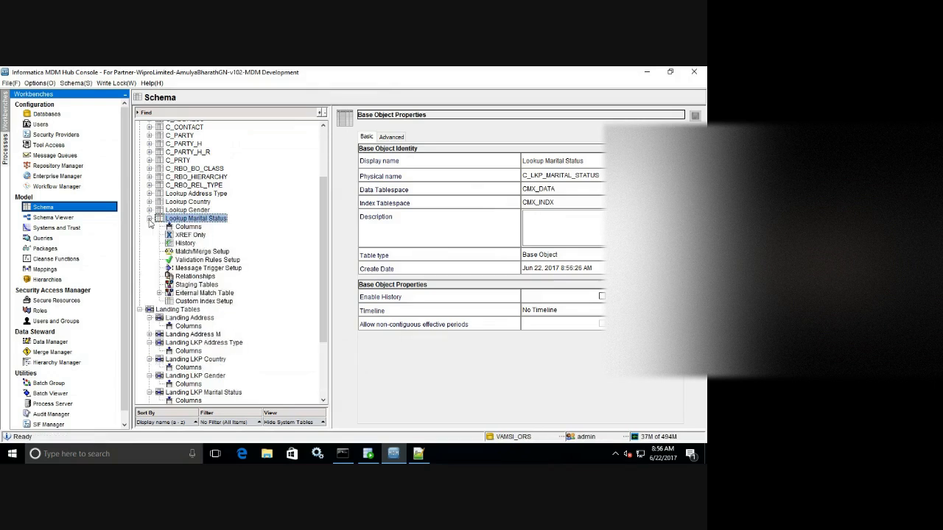
left_click(391, 137)
left_click(610, 381)
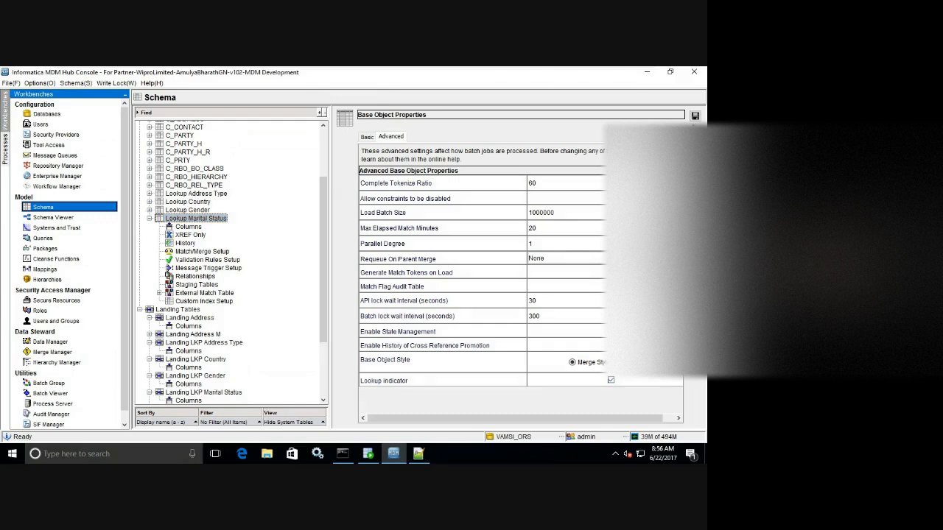
left_click(694, 116)
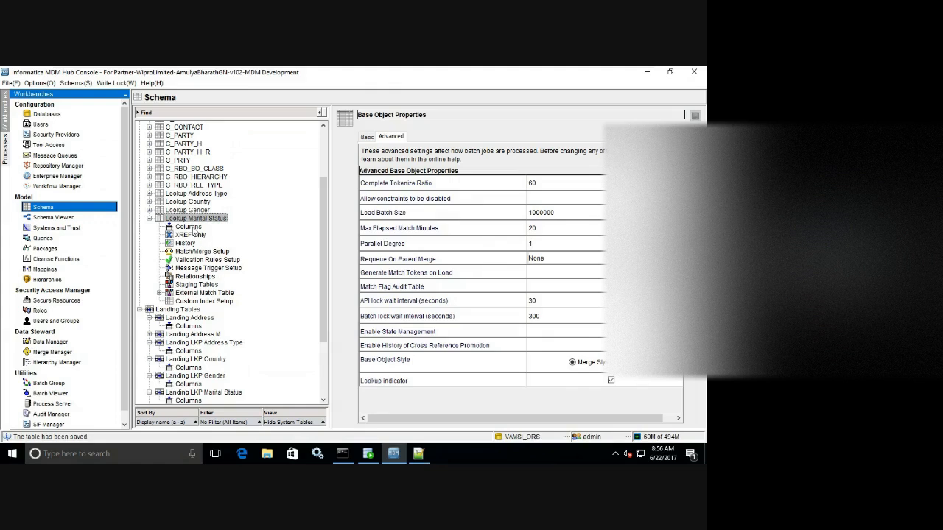
left_click(191, 228)
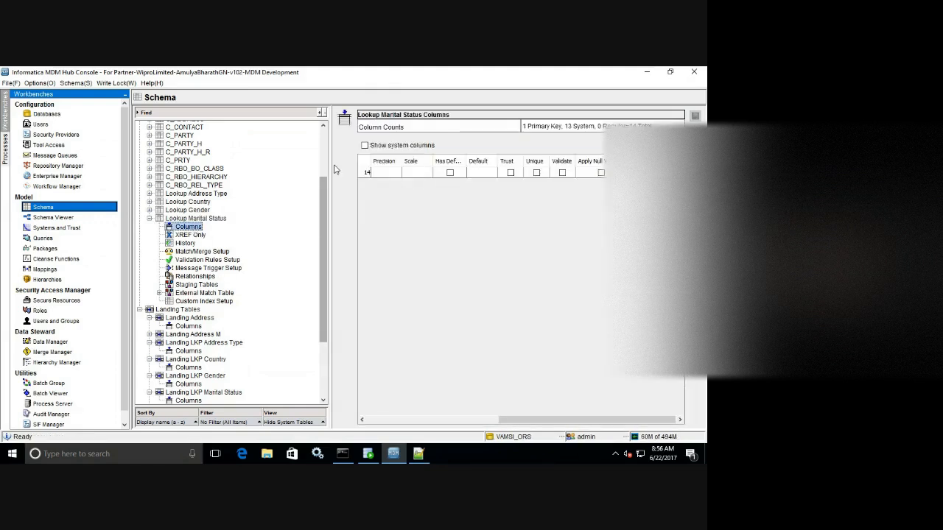
Start a schema import with the schema password and choose C_L_LKP_MARITAL_STATUS as source table.
left_click(695, 147)
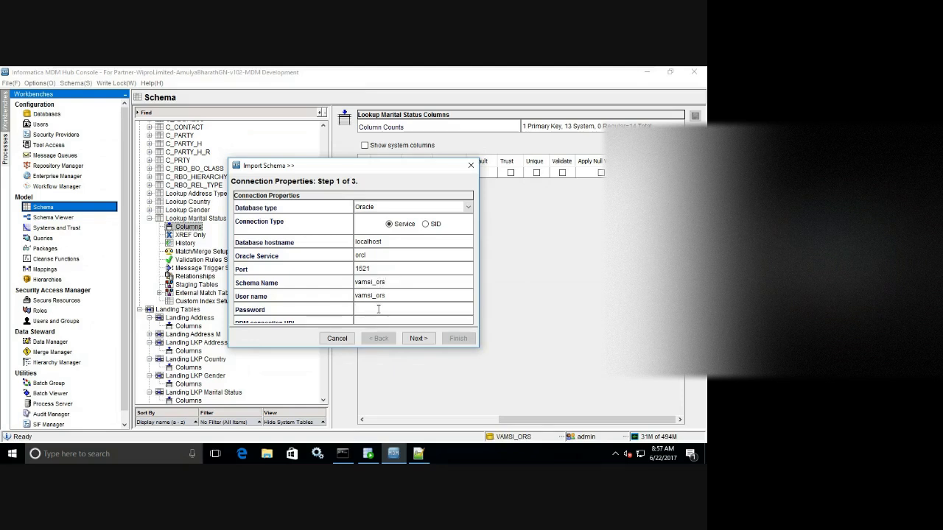
left_click(379, 309)
type("••••")
left_click(418, 338)
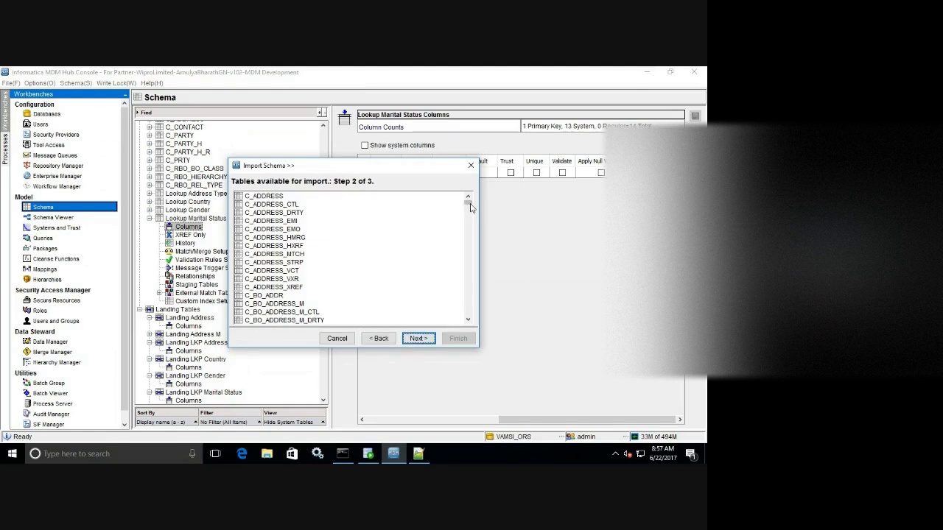
left_click_drag(469, 204, 469, 240)
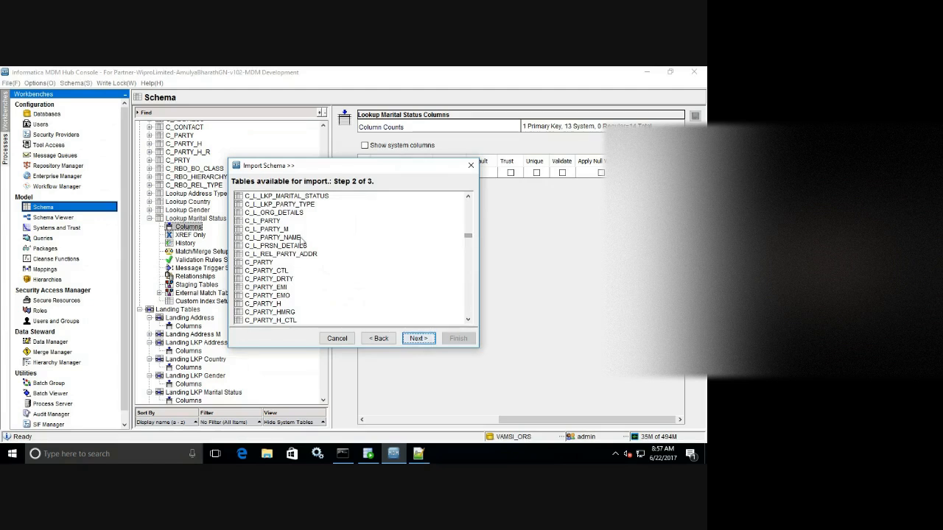
left_click(289, 196)
left_click(410, 339)
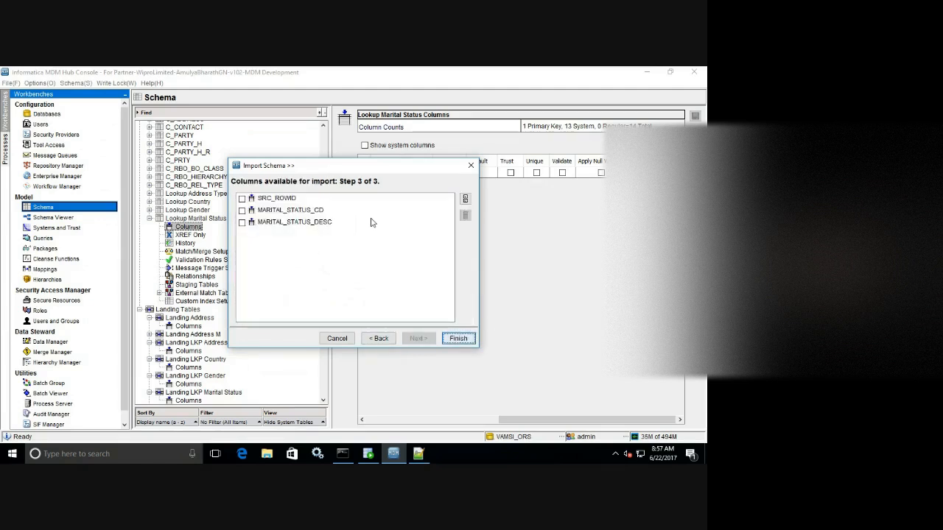
Import the Marital Status Cd and Desc columns without SRC_ROWID, make Cd unique, and save.
left_click(464, 198)
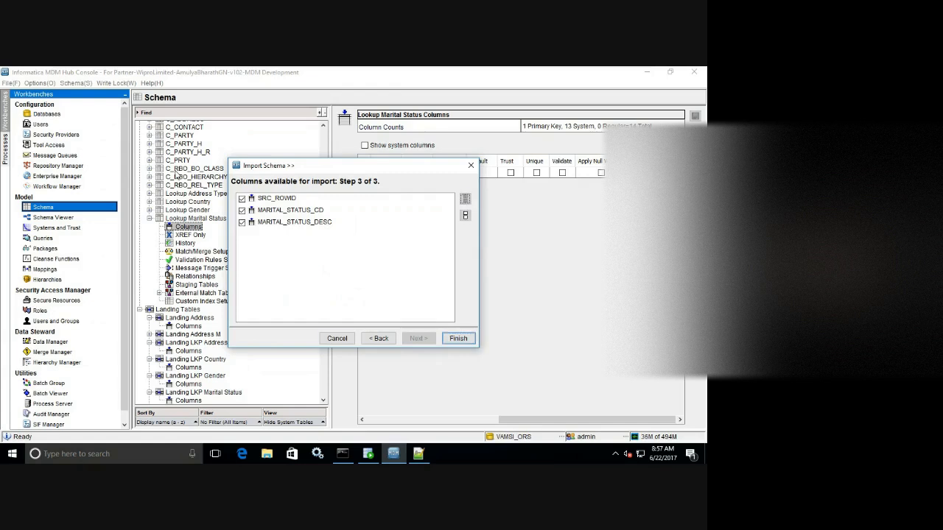
left_click(242, 198)
left_click(458, 338)
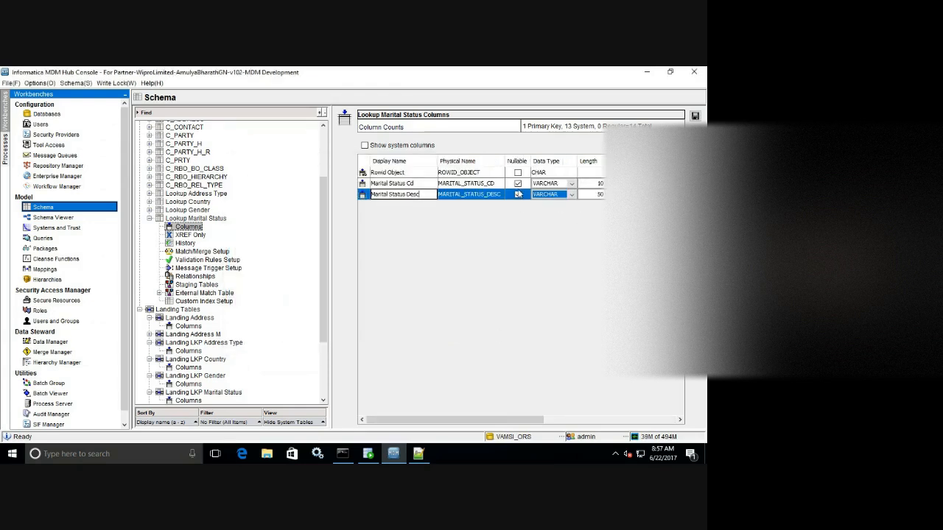
left_click(637, 424)
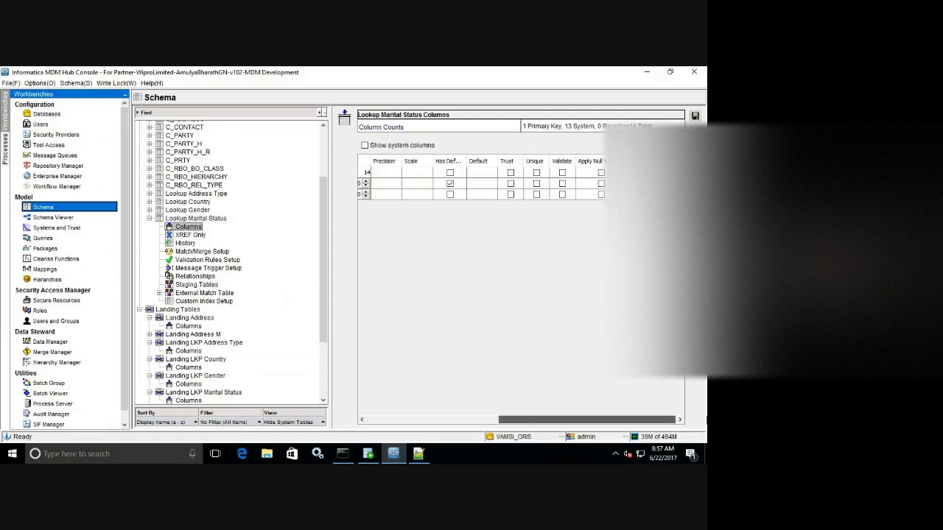
left_click(537, 184)
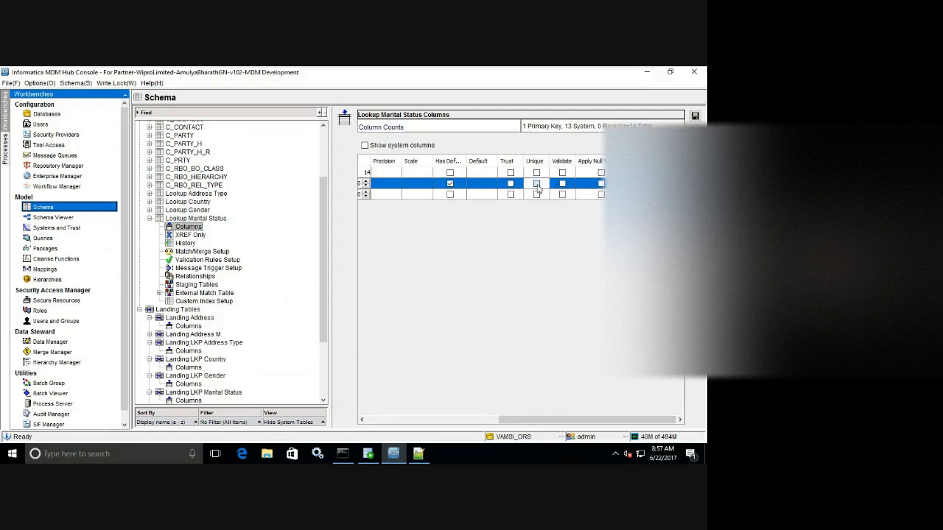
left_click(695, 115)
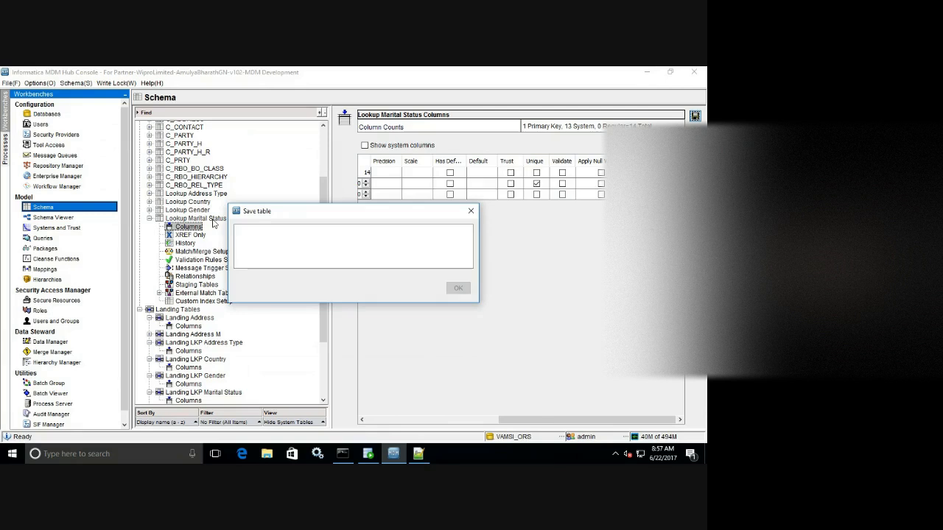
Collapse Lookup Marital Status and begin adding another base object.
left_click(212, 220)
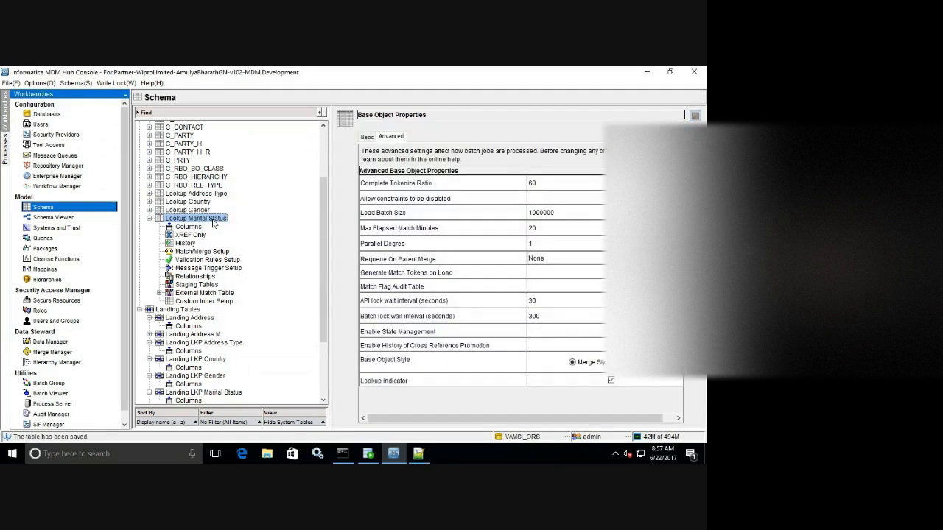
left_click(148, 219)
right_click(289, 213)
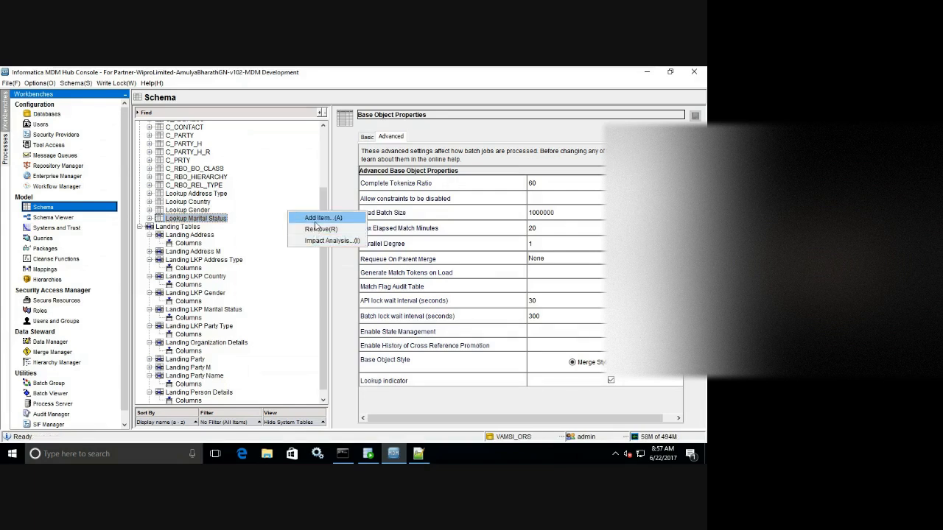
left_click(315, 224)
left_click(418, 454)
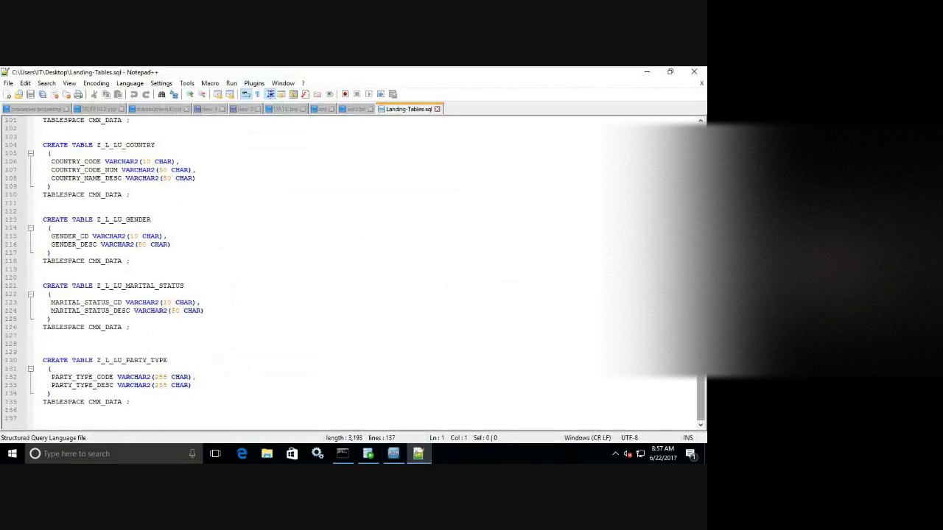
scroll(700, 397, "up", 6)
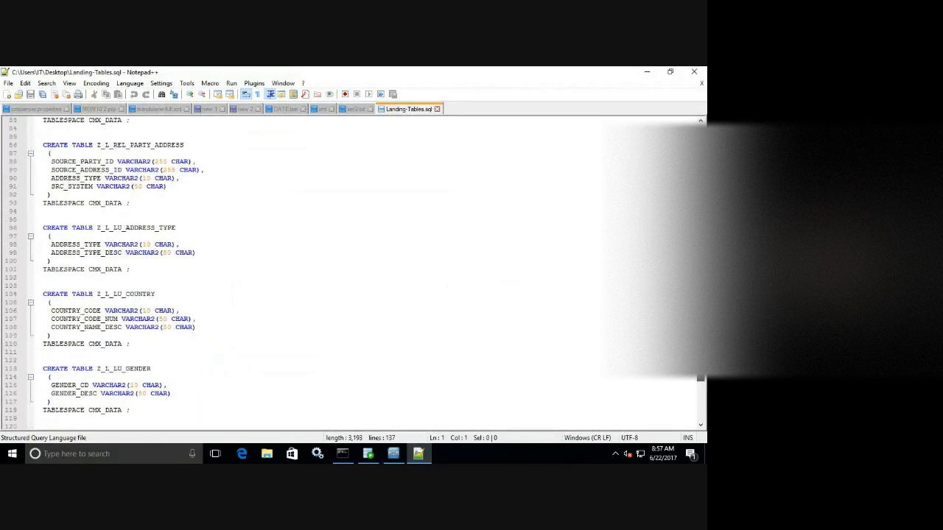
scroll(701, 390, "down", 6)
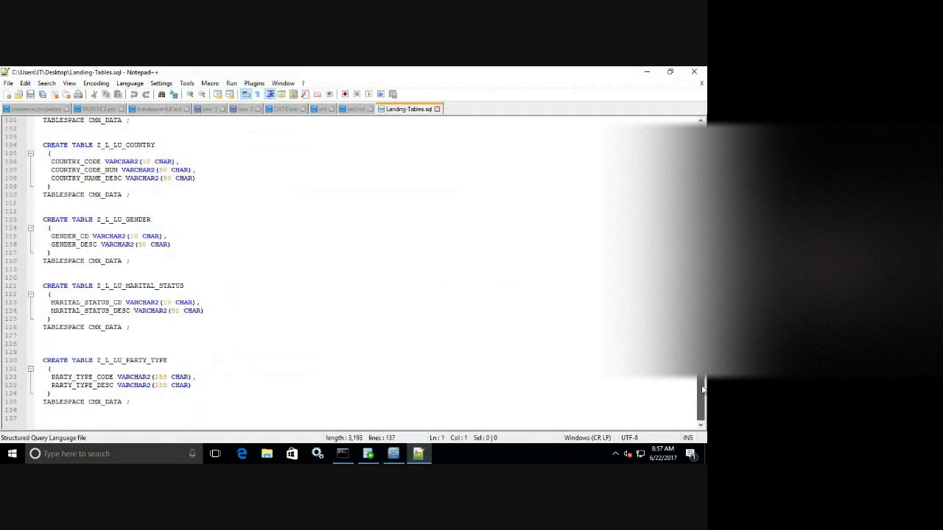
left_click(400, 456)
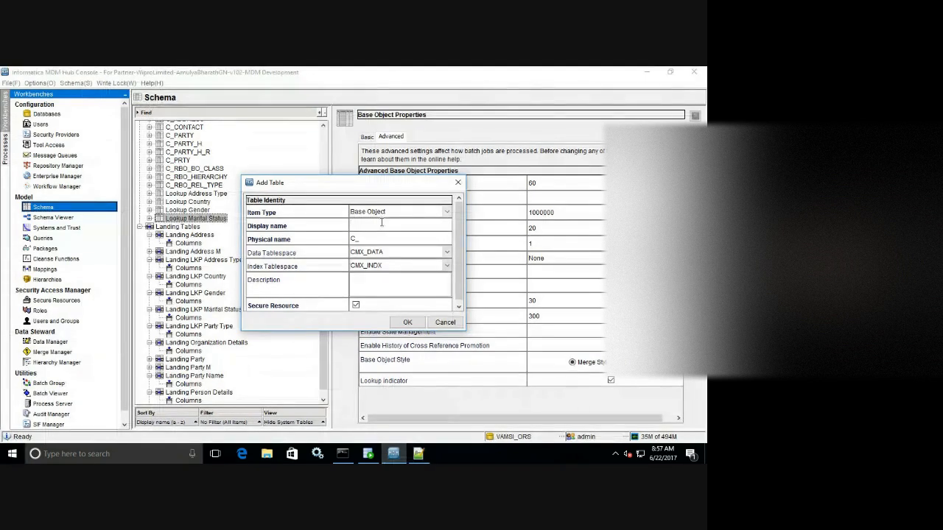
Name the new base object 'Lookup Party Type', trim its physical name to C_LKP_PARTY_TYPE, and save it.
left_click(382, 222)
type("Lookup Party Type")
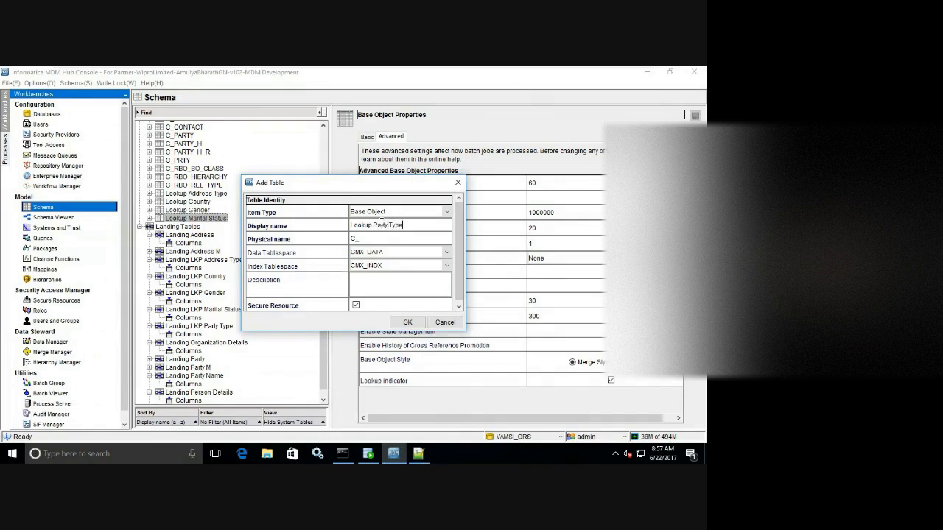
left_click(384, 236)
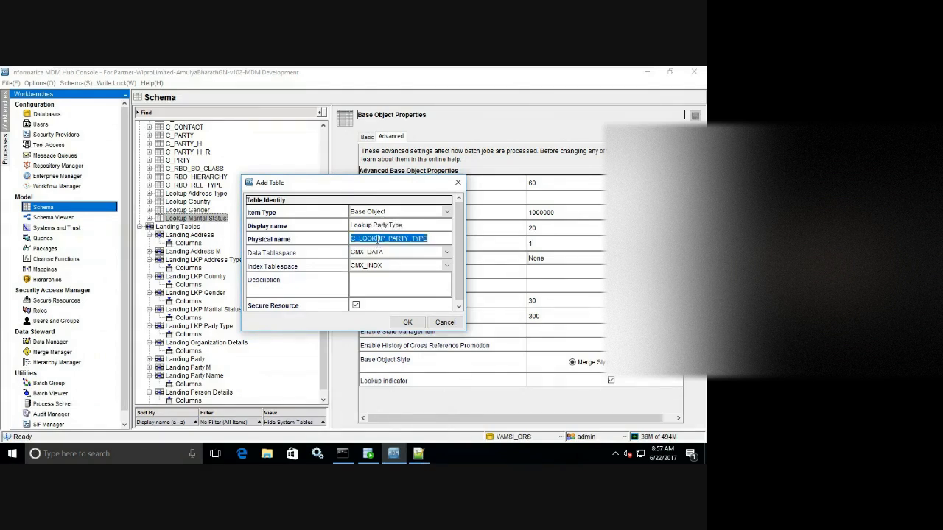
left_click(379, 239)
key("BackSpace")
key("BackSpace")
key("BackSpace")
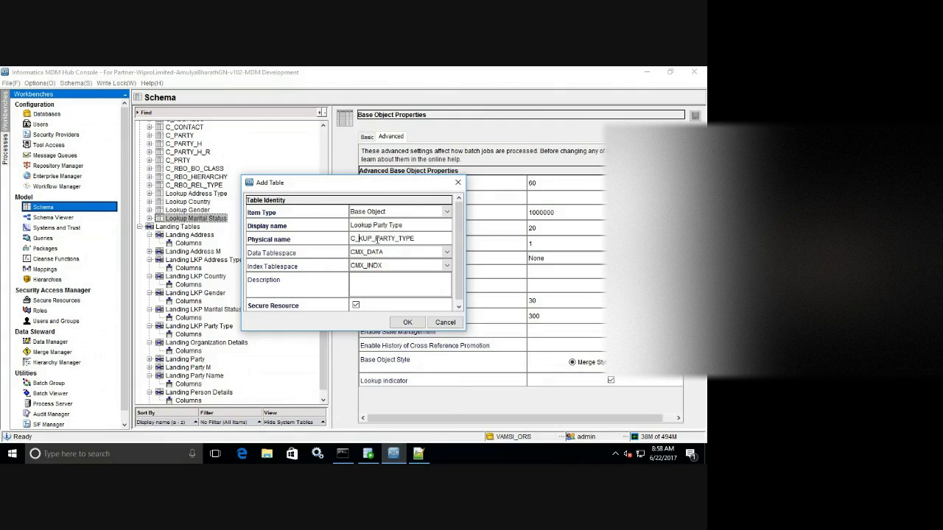
type("L")
key("BackSpace")
left_click(409, 324)
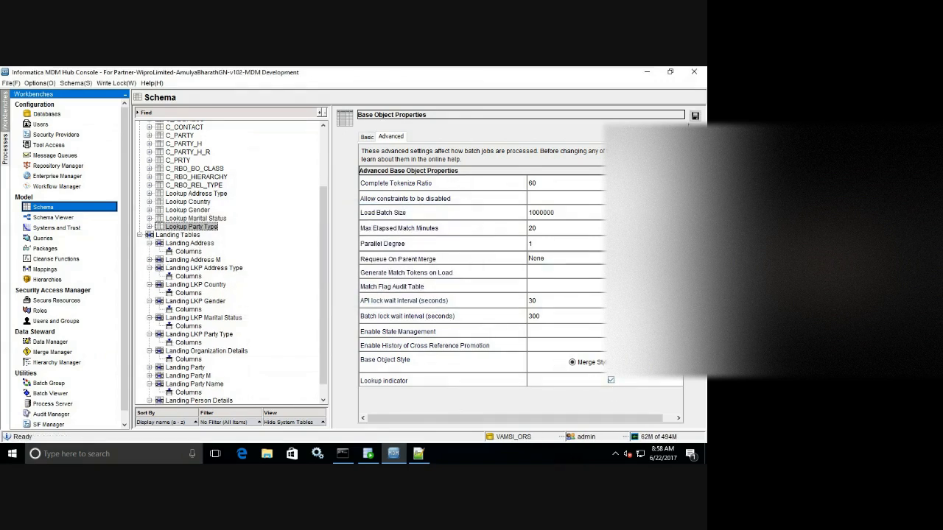
left_click(694, 117)
Open Lookup Party Type's columns and start a schema import with the schema user name and password.
left_click(148, 228)
left_click(188, 237)
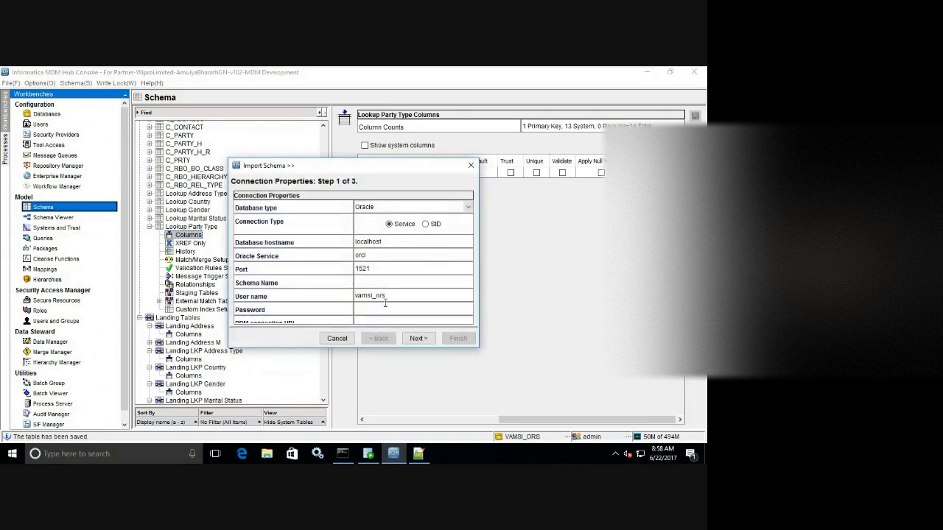
left_click(382, 284)
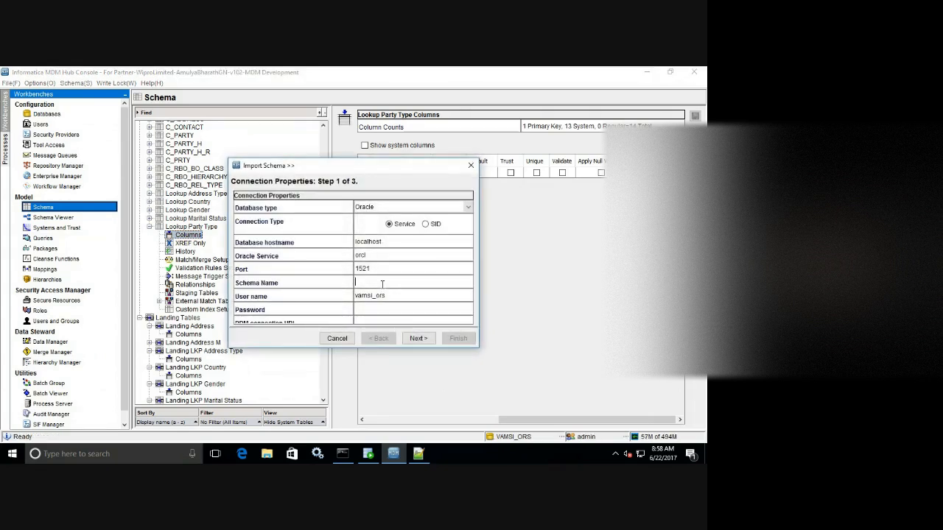
key("Tab")
key("Tab")
left_click(418, 339)
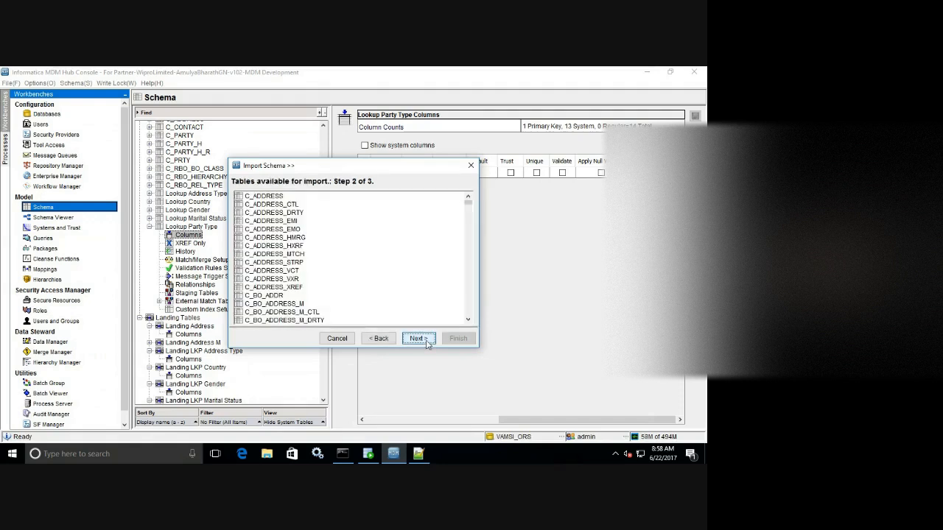
Import all C_L_LKP_PARTY_TYPE columns except SRC_ROWID into Lookup Party Type.
left_click_drag(464, 204, 472, 236)
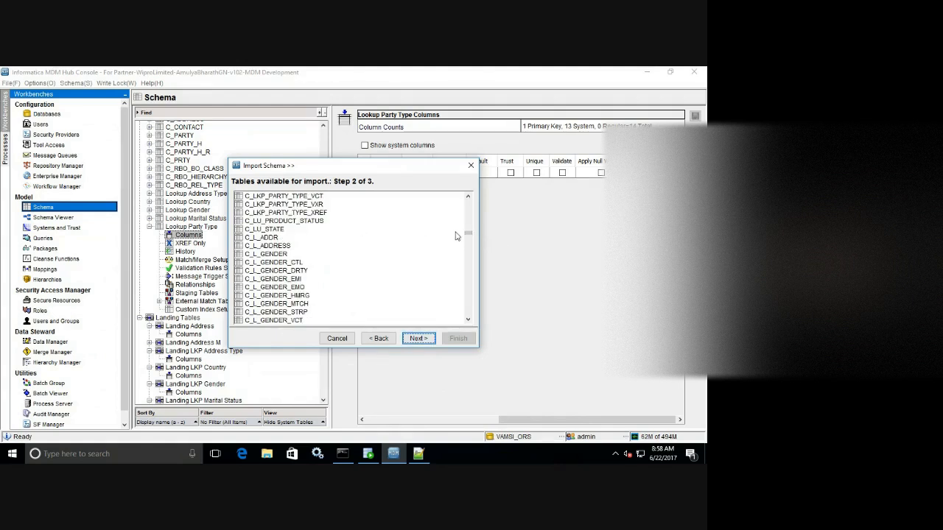
left_click_drag(467, 236, 467, 238)
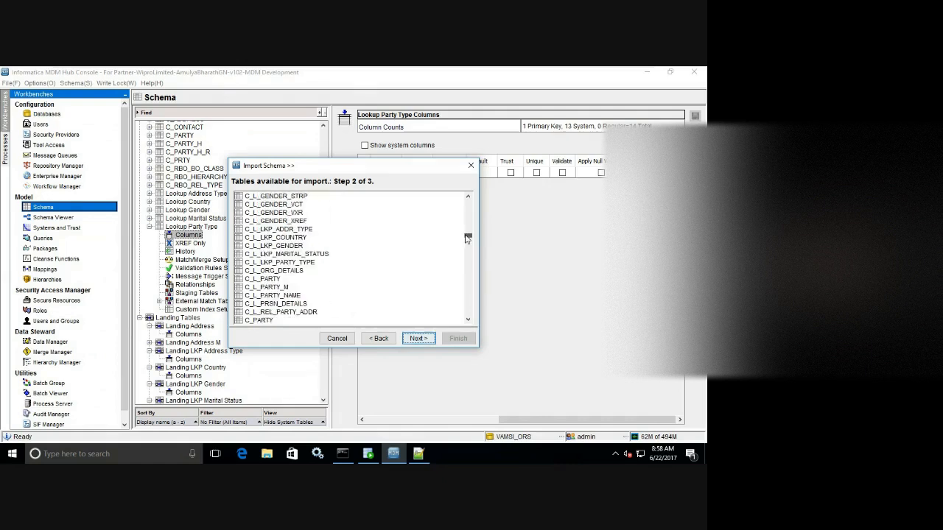
left_click(304, 263)
left_click(418, 338)
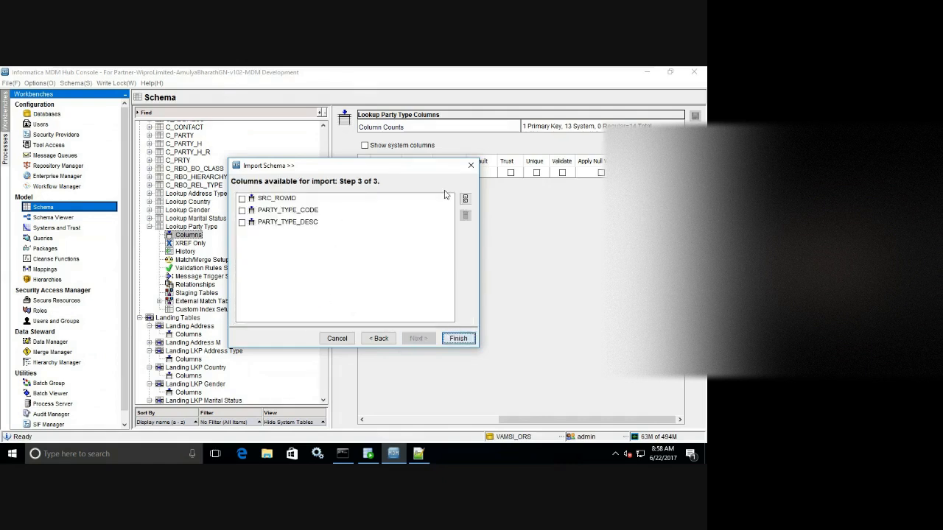
left_click(466, 197)
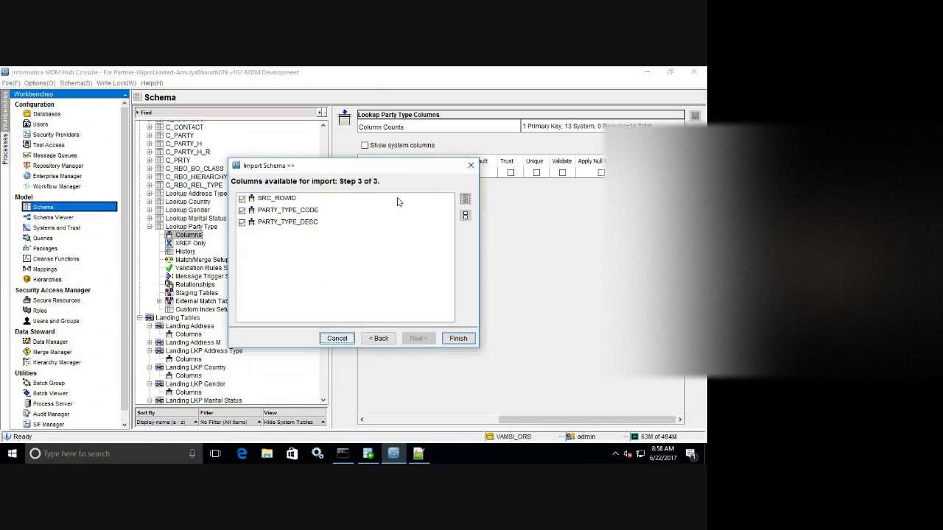
left_click(248, 198)
left_click(459, 339)
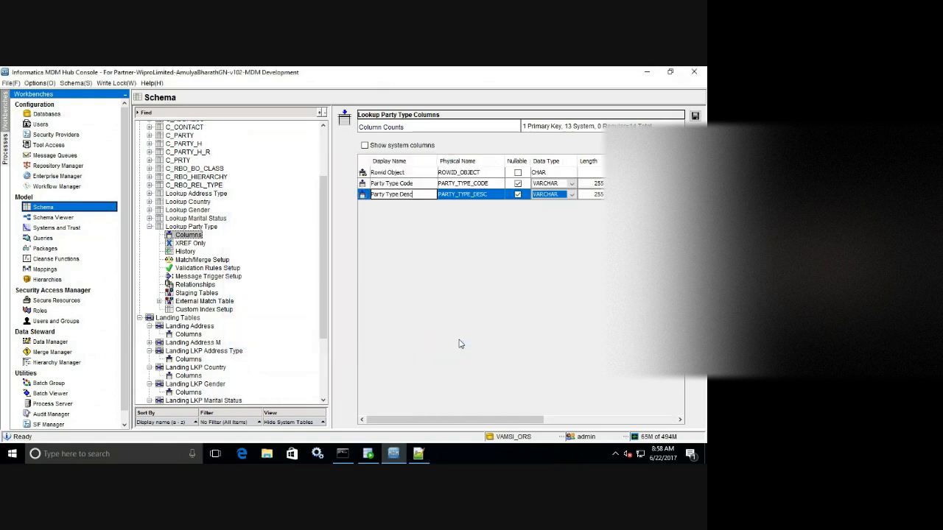
Make Party Type Code non-nullable, save the table, and collapse Lookup Party Type.
left_click(517, 183)
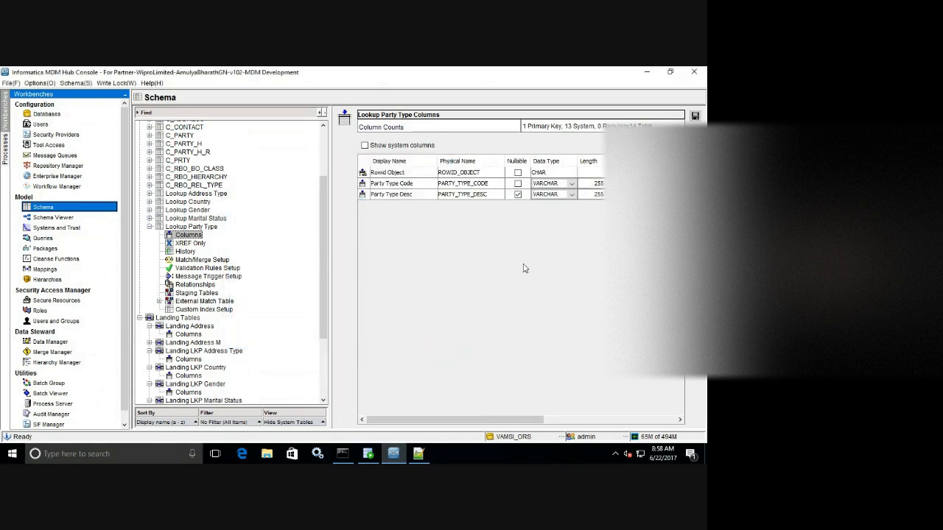
left_click_drag(514, 423, 648, 424)
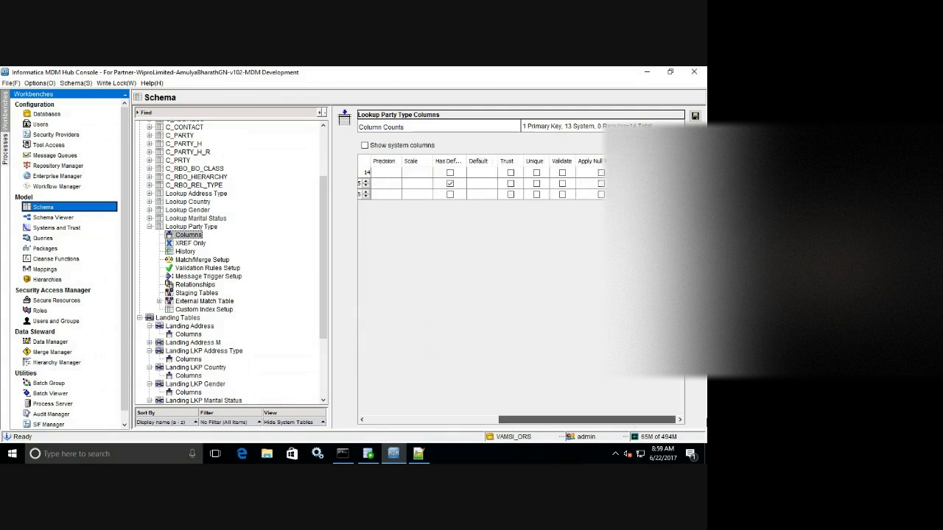
left_click(694, 116)
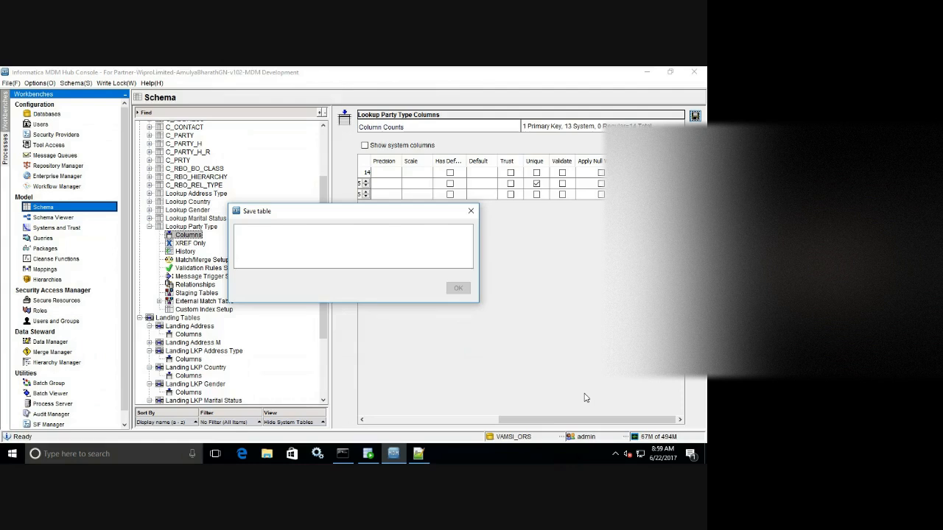
left_click_drag(575, 421, 361, 420)
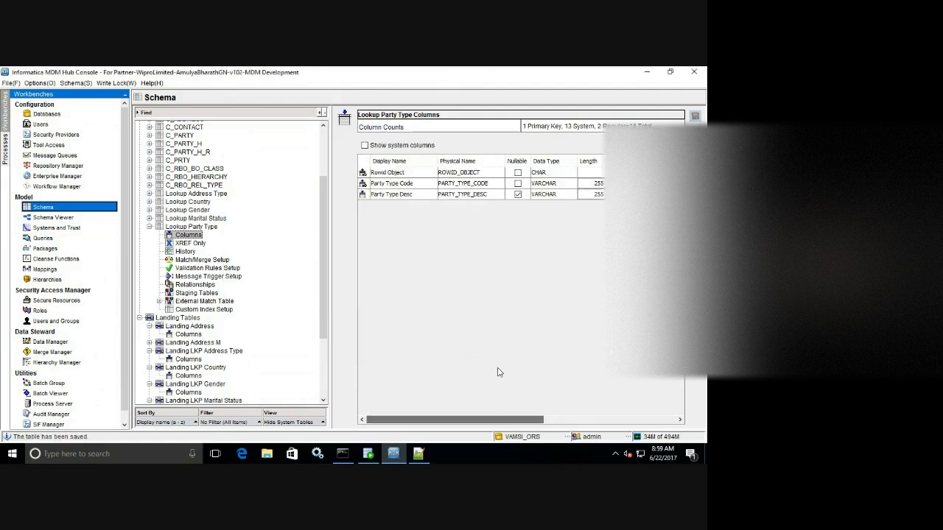
left_click(149, 227)
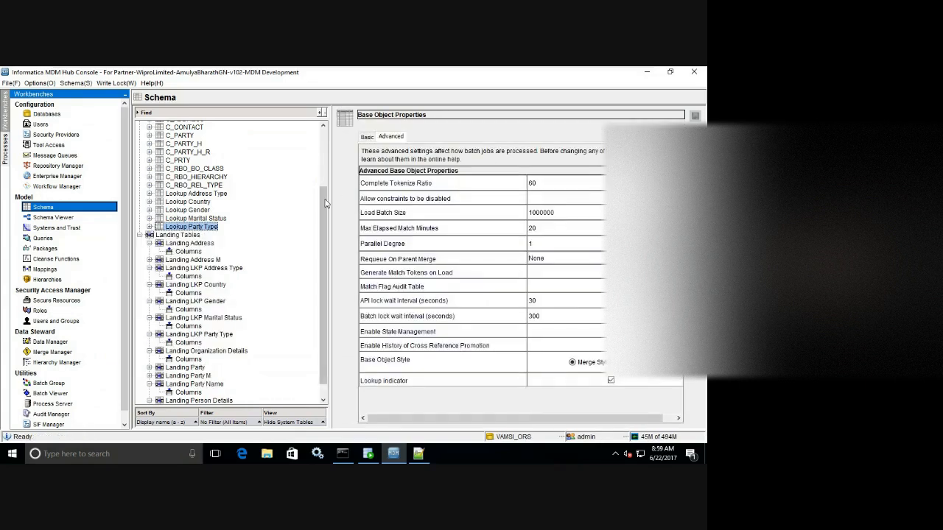
left_click_drag(326, 203, 326, 147)
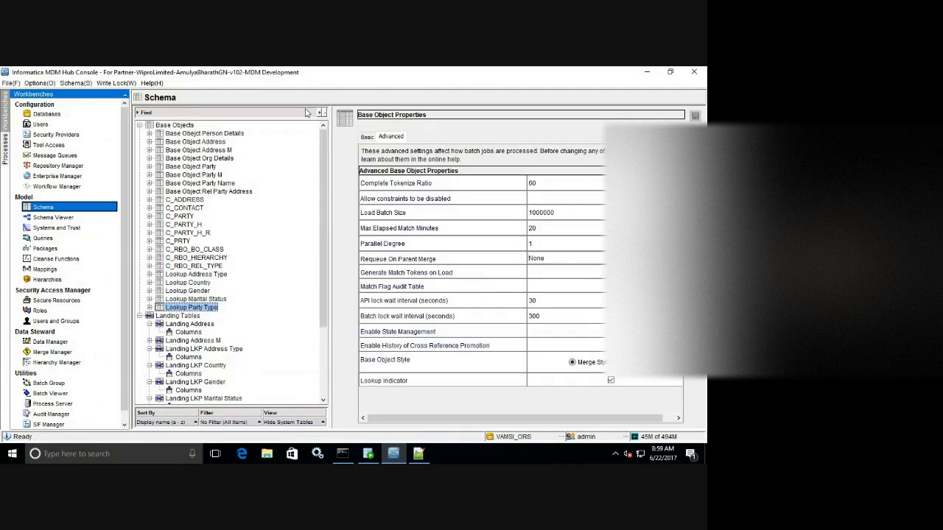
left_click(62, 220)
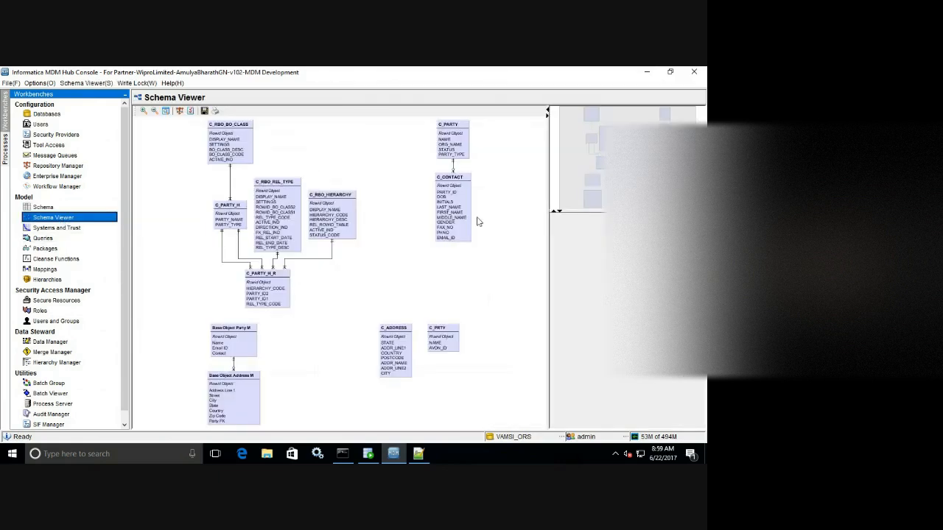
left_click(145, 112)
left_click(145, 112)
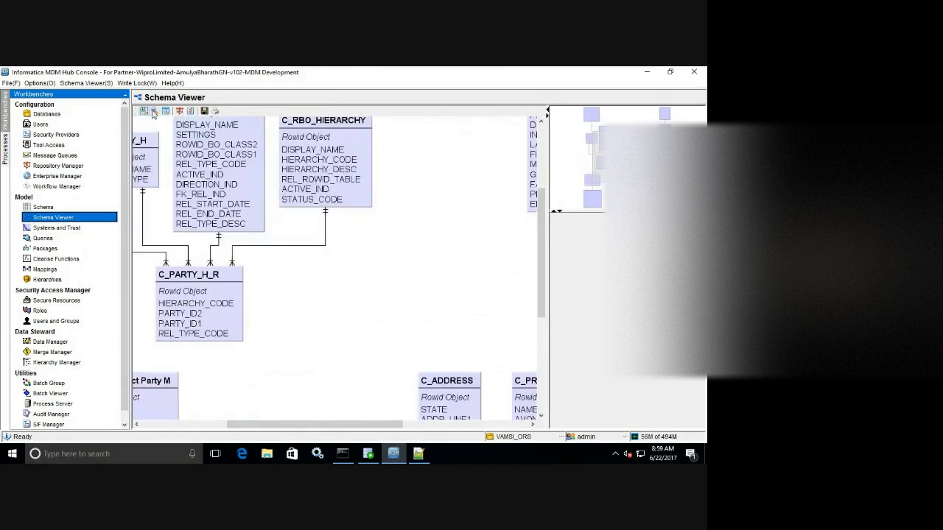
left_click_drag(601, 149, 570, 182)
left_click(85, 82)
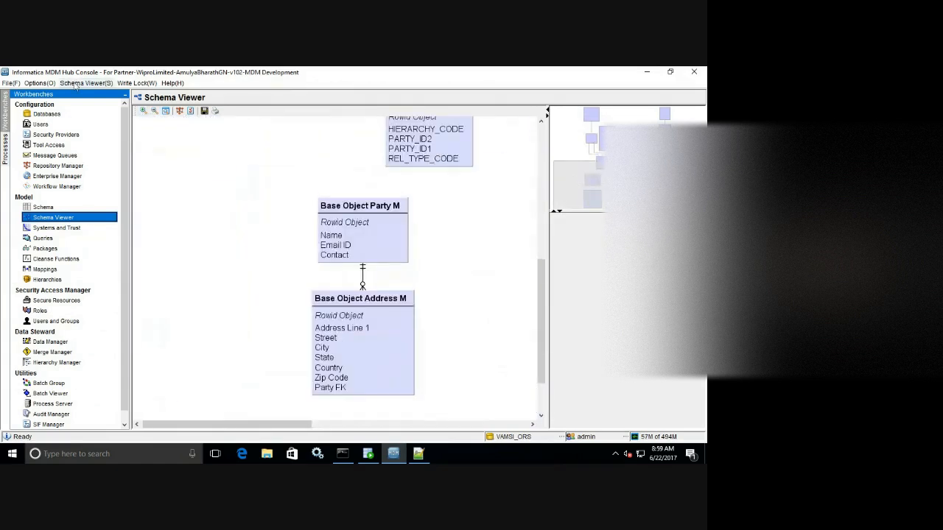
left_click(95, 162)
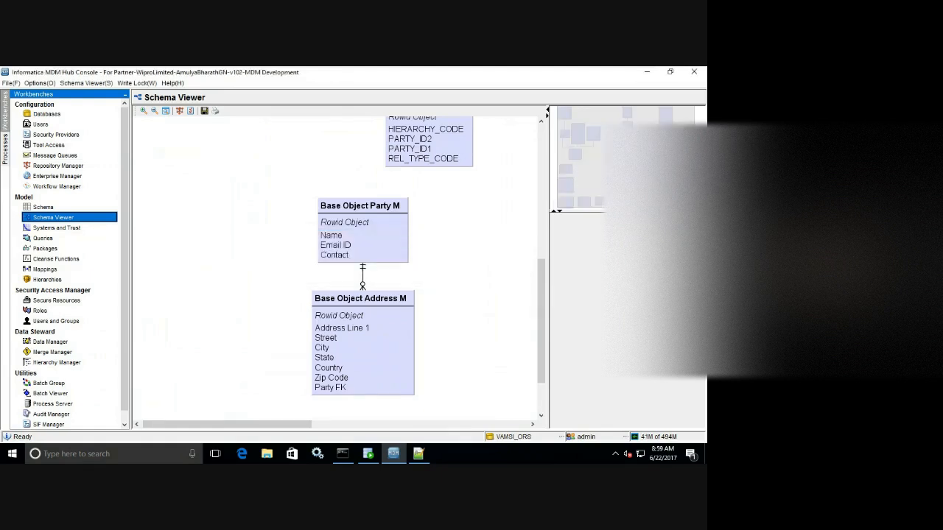
left_click(142, 112)
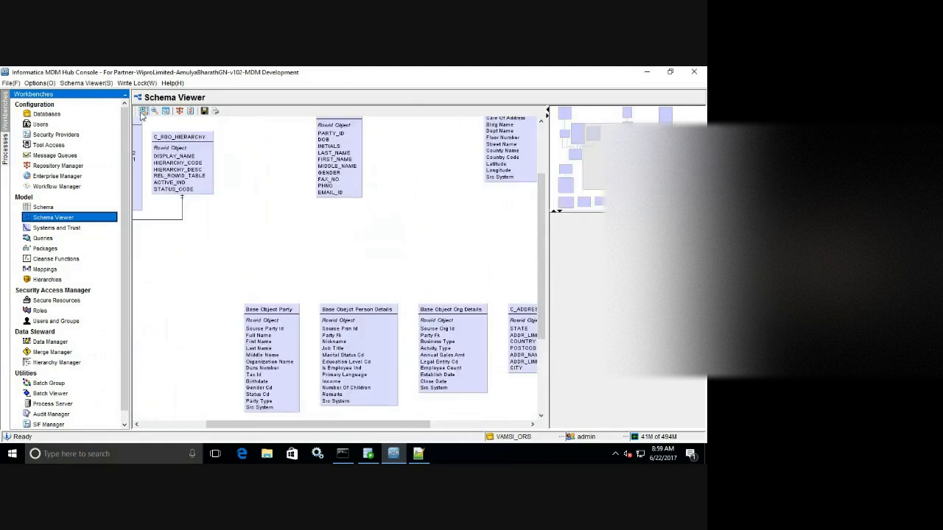
left_click(142, 112)
left_click(152, 111)
left_click(152, 111)
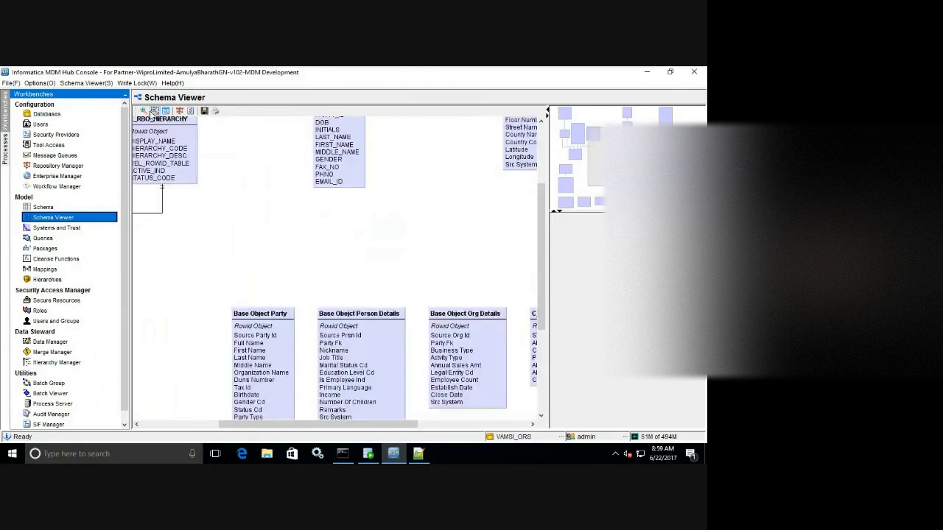
left_click(152, 111)
left_click(151, 111)
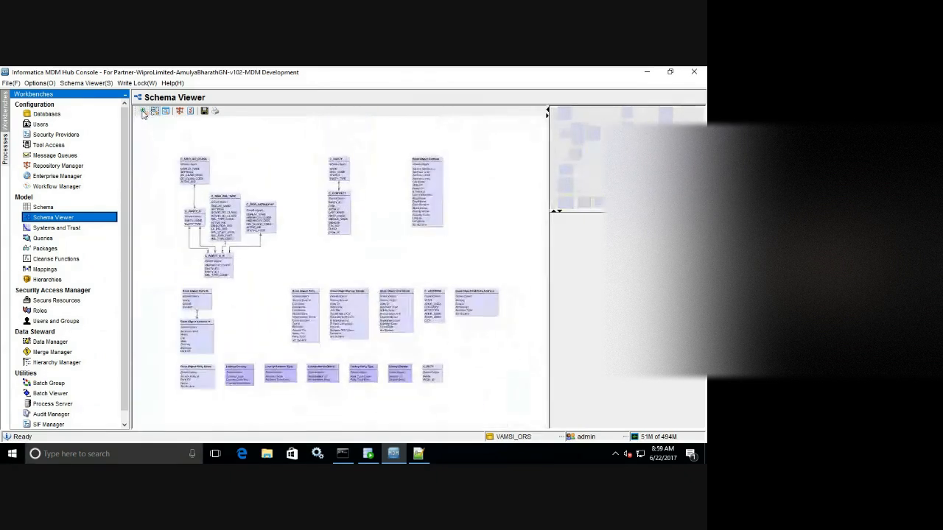
left_click(143, 111)
left_click(143, 112)
left_click(142, 111)
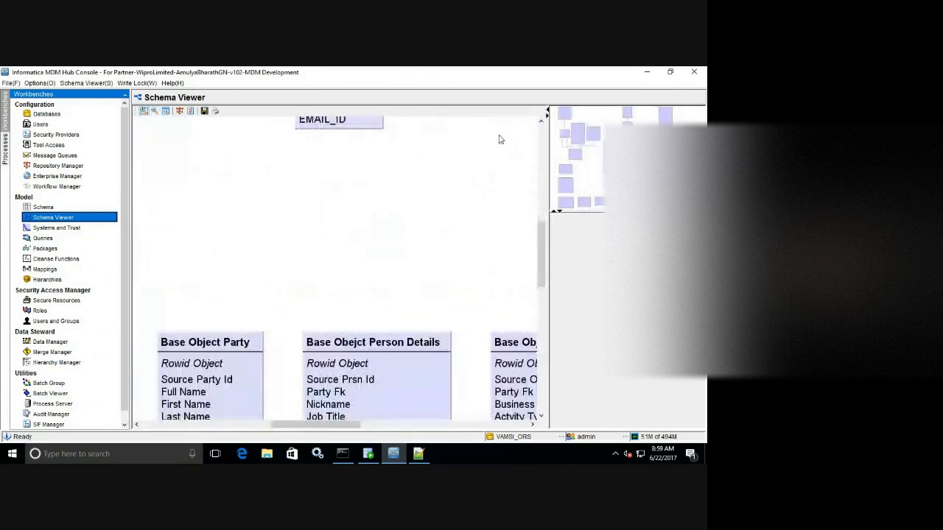
left_click_drag(619, 156, 613, 182)
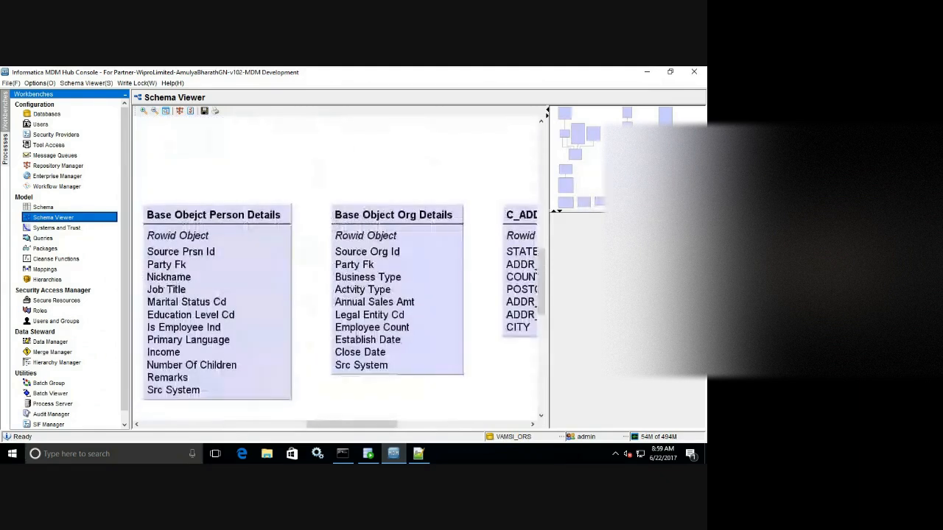
left_click(44, 207)
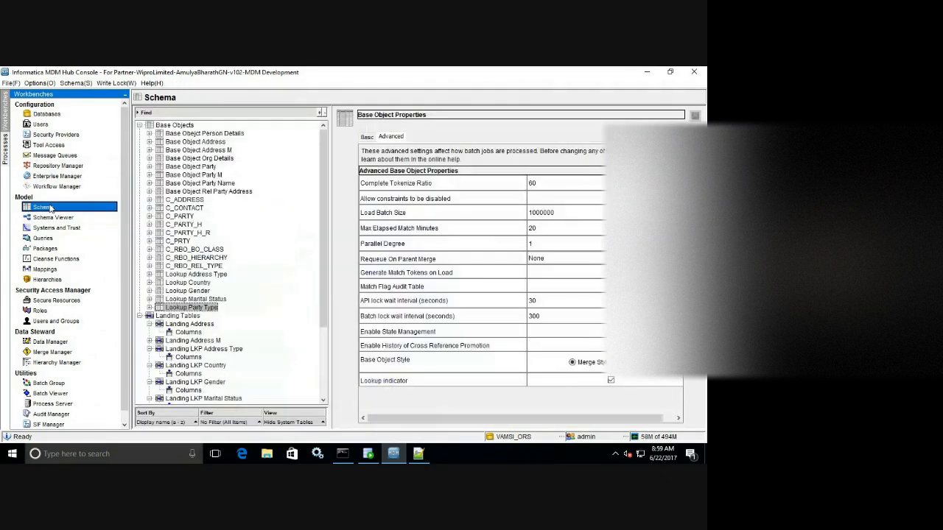
Expand Base Object Party, view its Columns, then show its Relationships list.
left_click(198, 168)
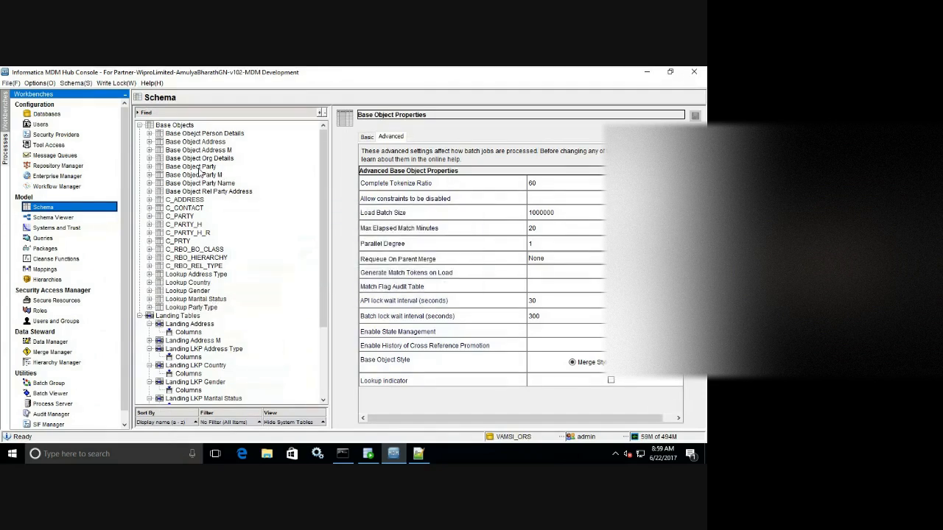
left_click(150, 167)
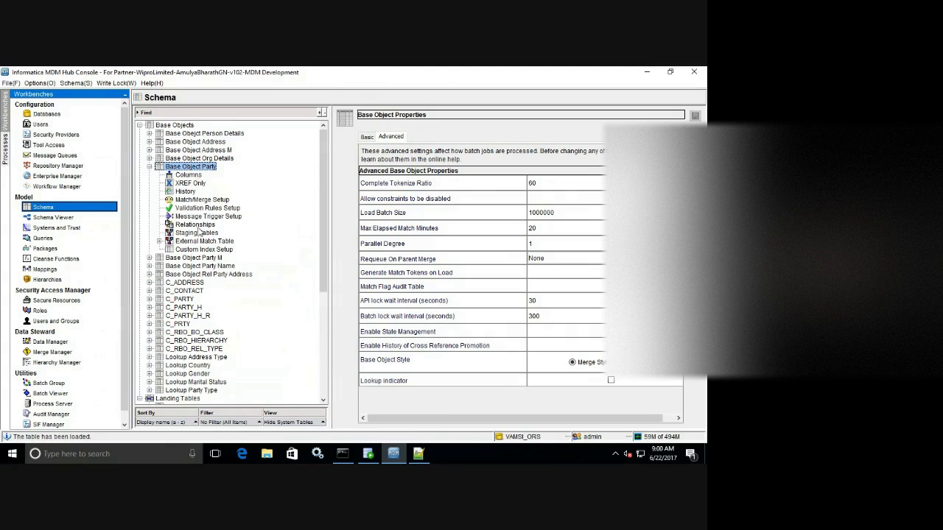
left_click(188, 175)
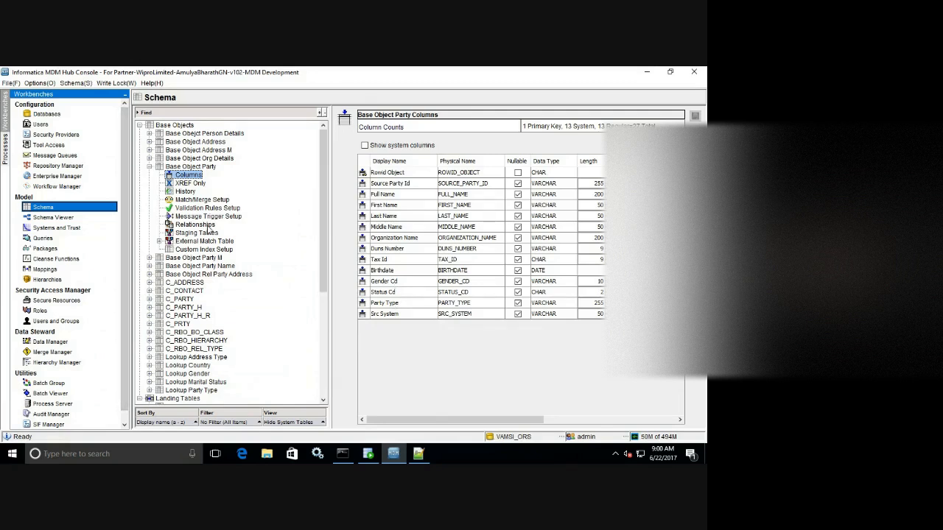
left_click(208, 226)
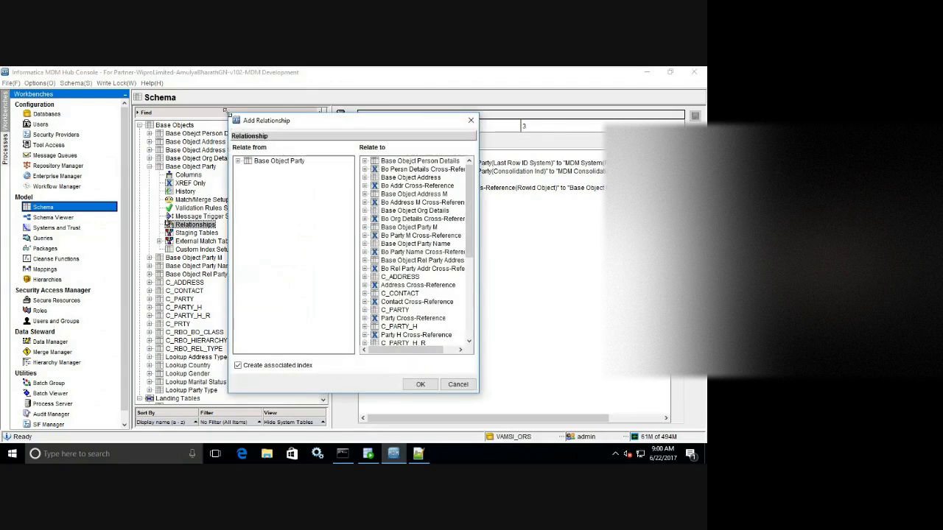
Relate Base Object Party's Gender Cd column to Gender Cd in Lookup Gender.
left_click_drag(226, 112, 1, 68)
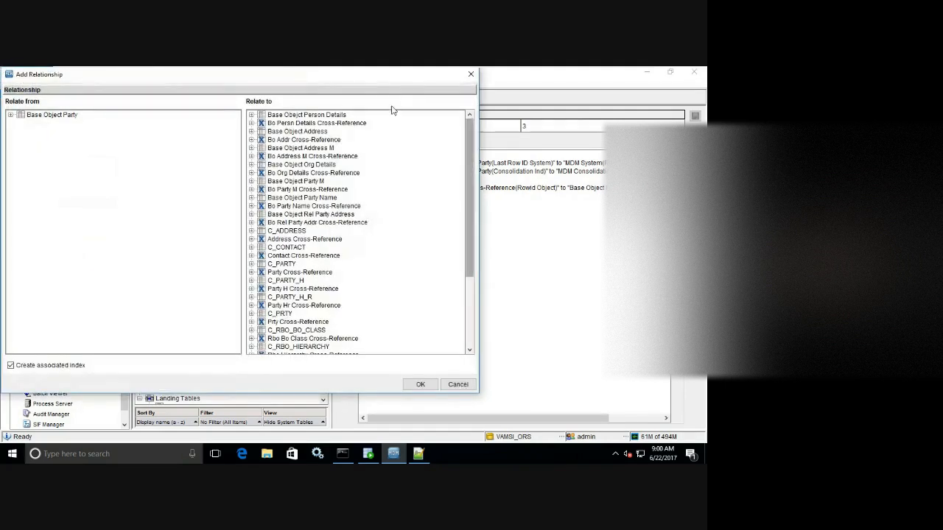
left_click_drag(348, 76, 422, 90)
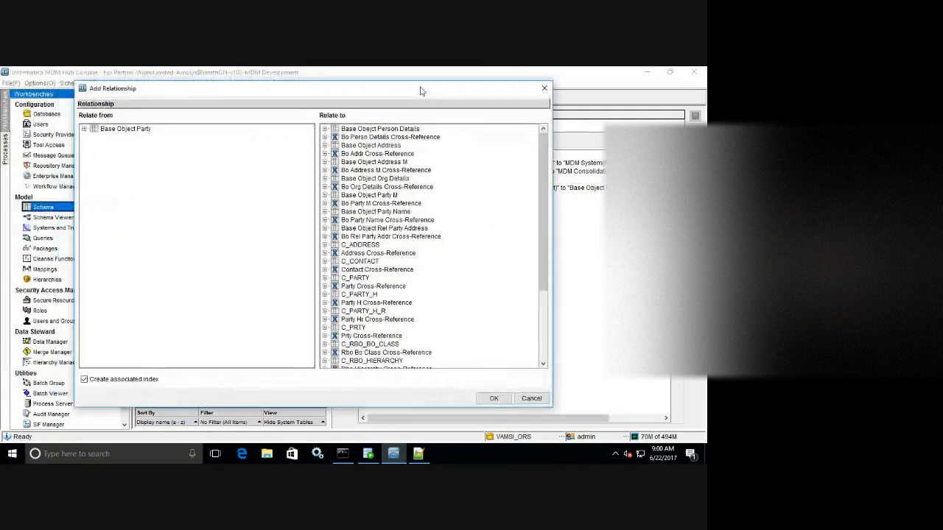
left_click(84, 128)
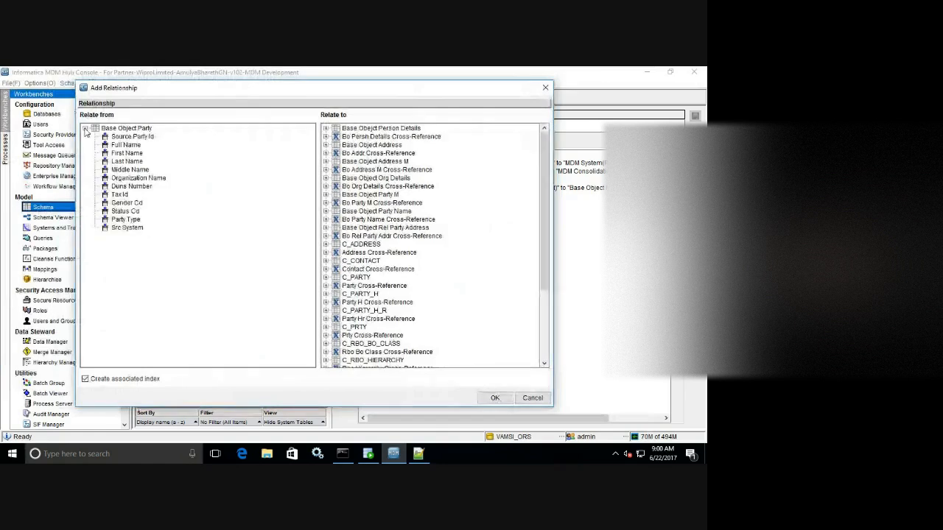
left_click(134, 205)
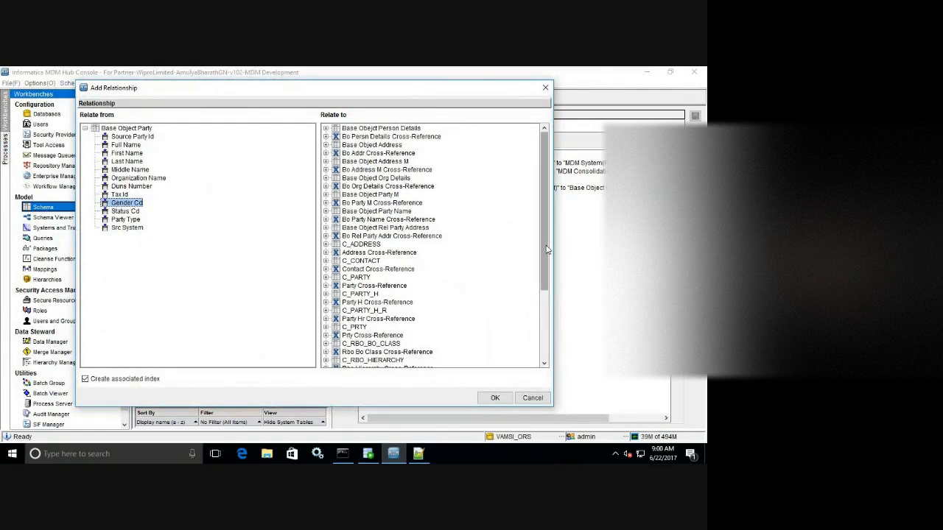
left_click_drag(547, 250, 546, 332)
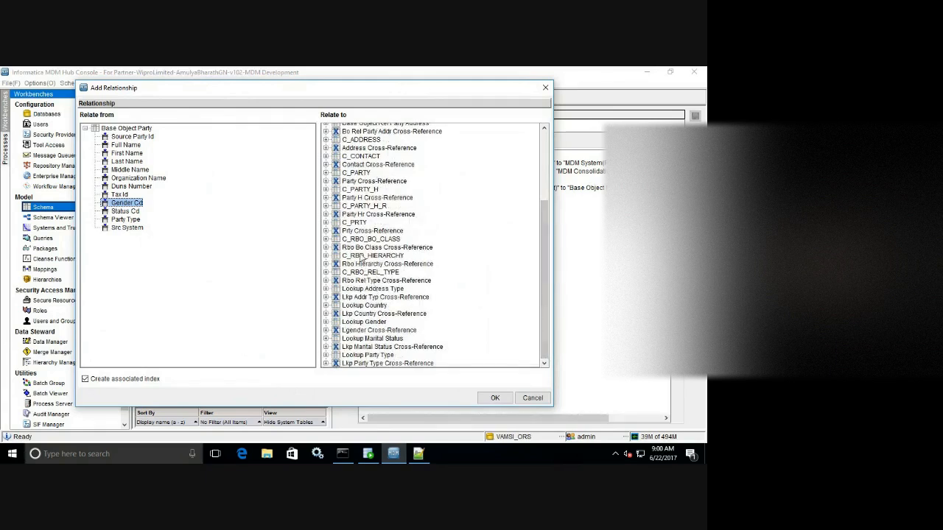
left_click(326, 322)
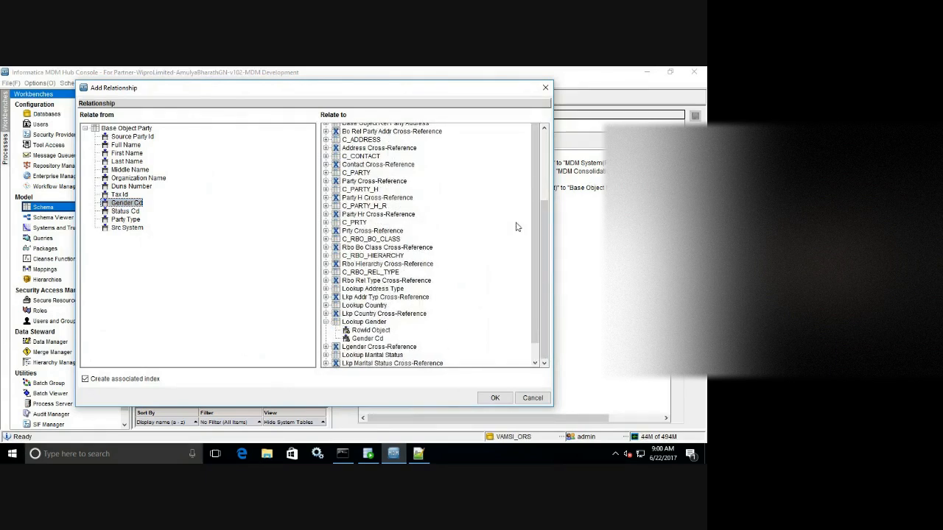
scroll(534, 227, "down", 1)
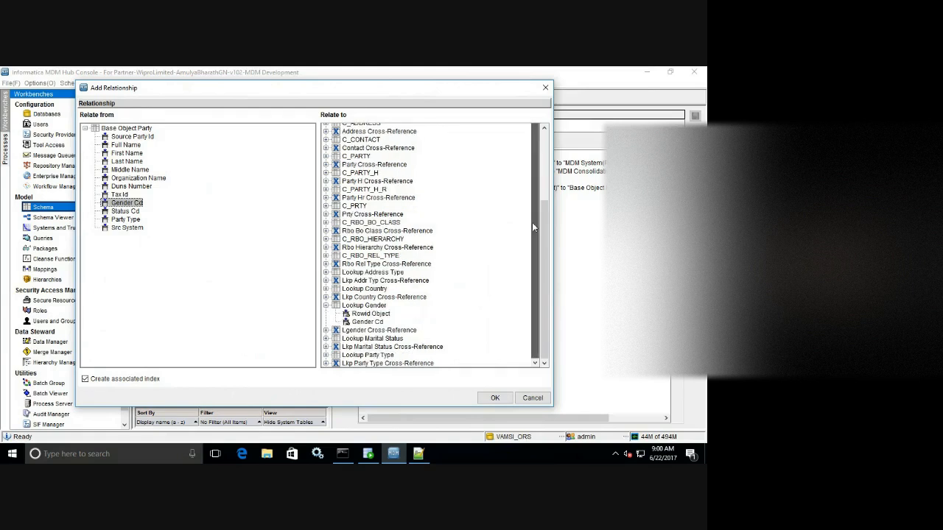
left_click(369, 322)
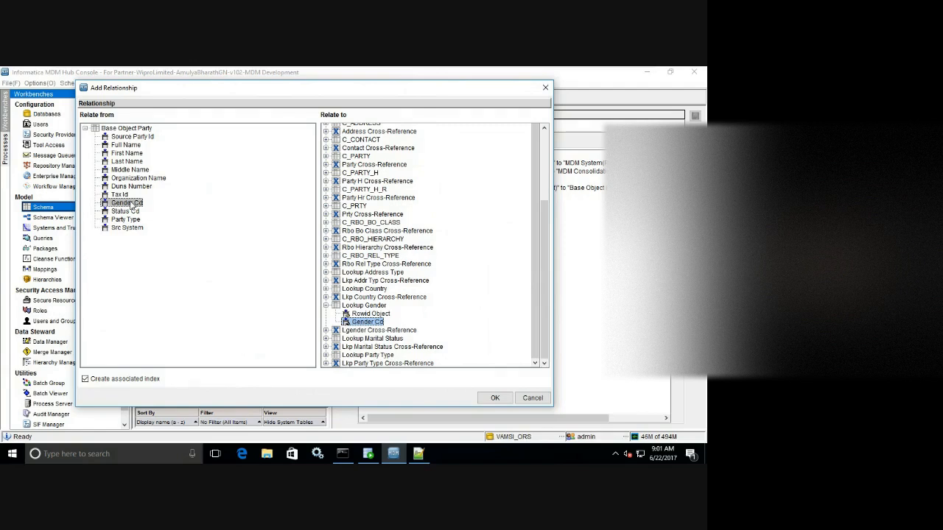
left_click(496, 397)
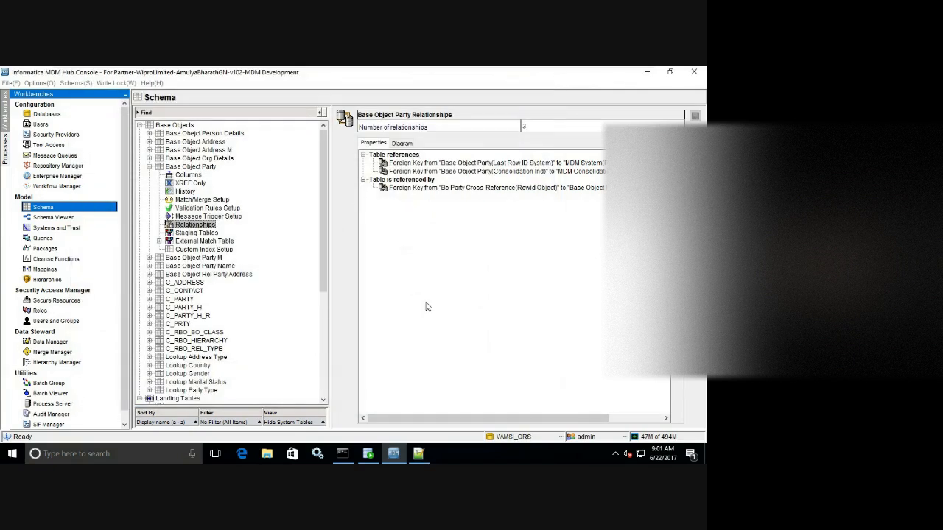
Add a relationship from Base Object Party's Party Type to Lookup Party Type's Party Type Code.
right_click(564, 209)
left_click(586, 215)
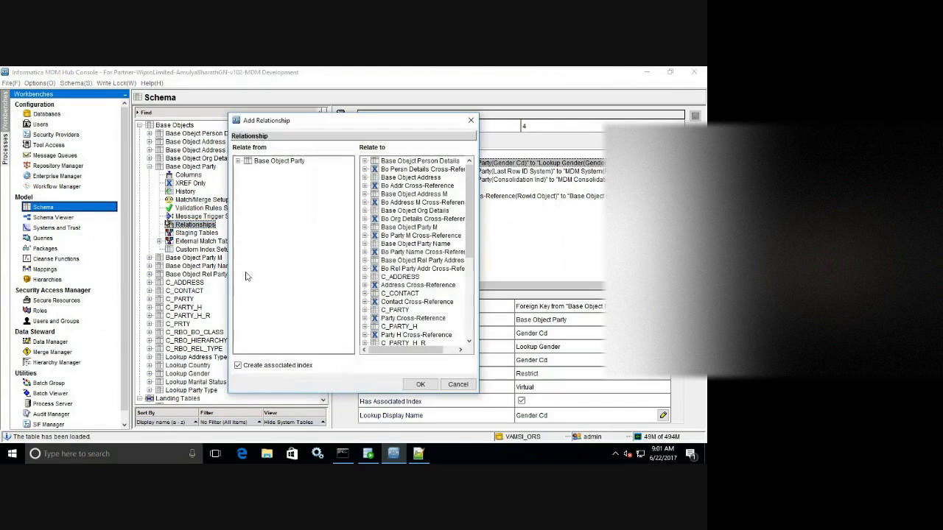
left_click(238, 161)
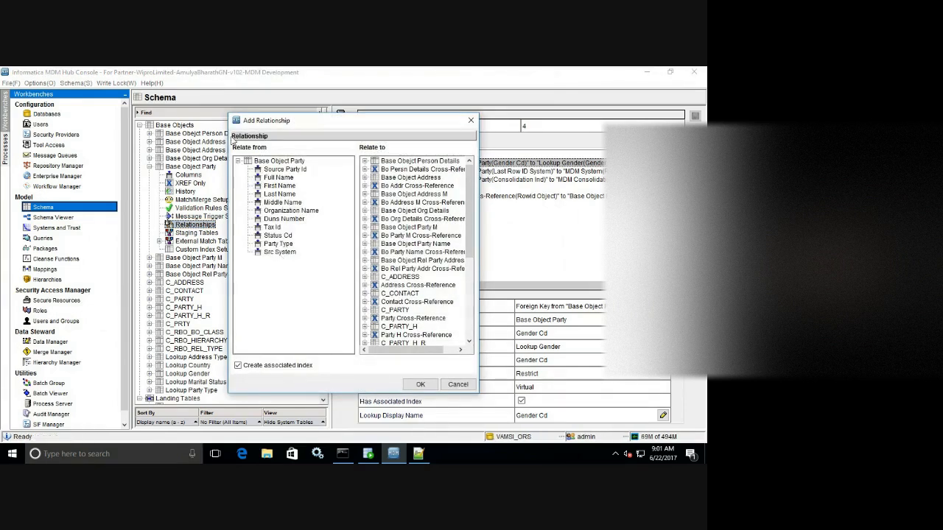
left_click_drag(229, 115, 108, 68)
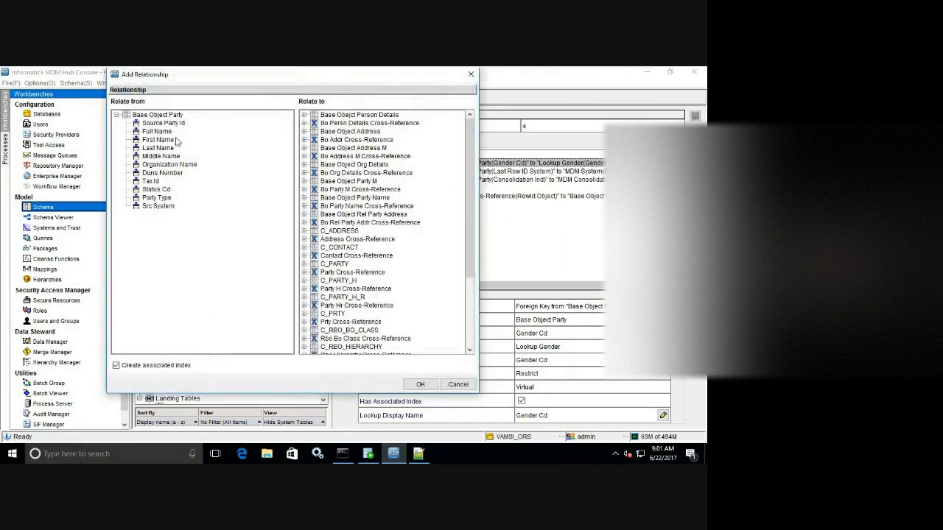
left_click(156, 198)
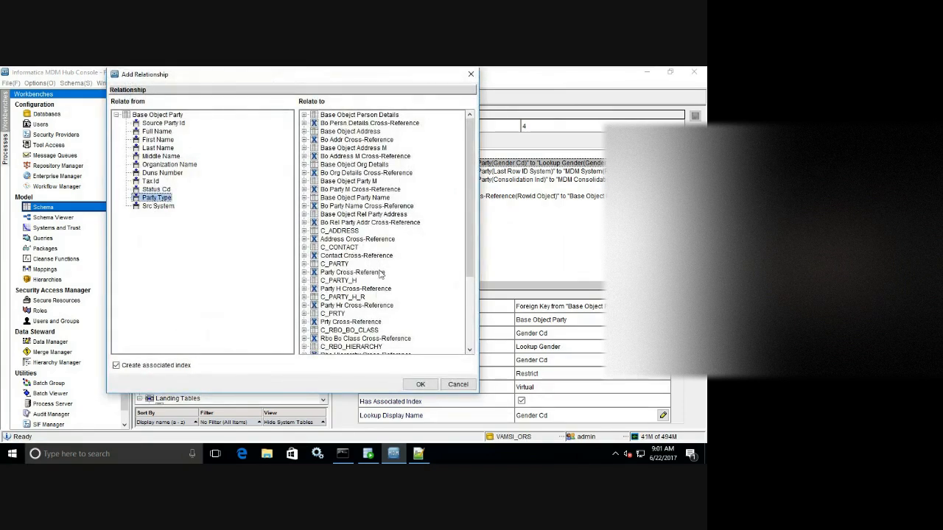
left_click_drag(469, 221, 469, 291)
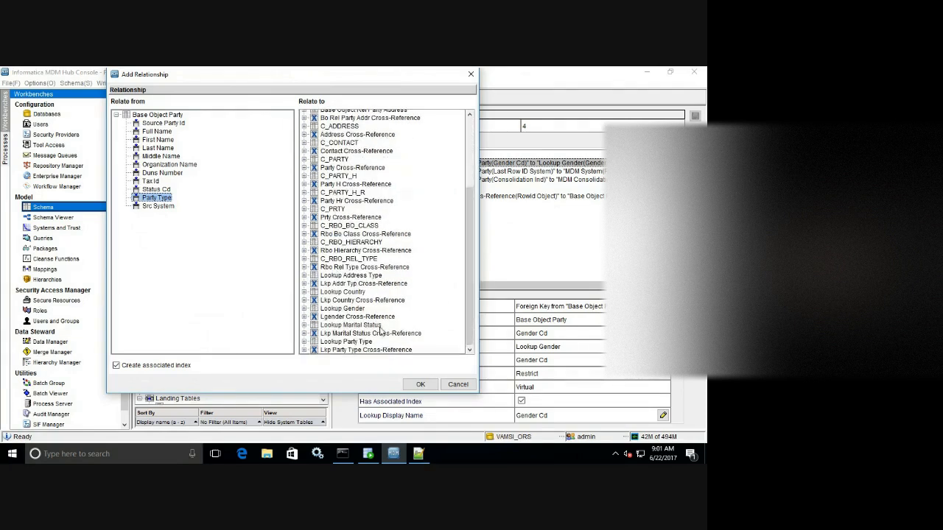
left_click(304, 342)
left_click(367, 343)
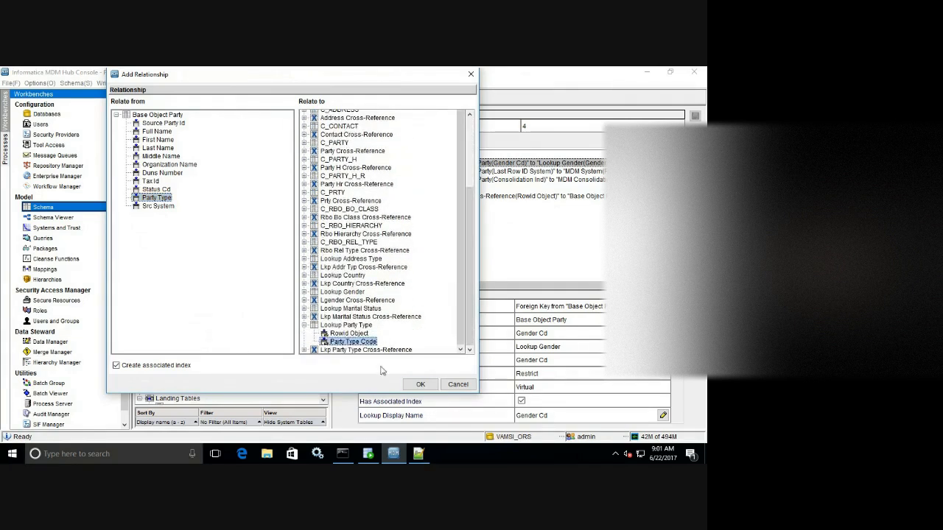
left_click(421, 384)
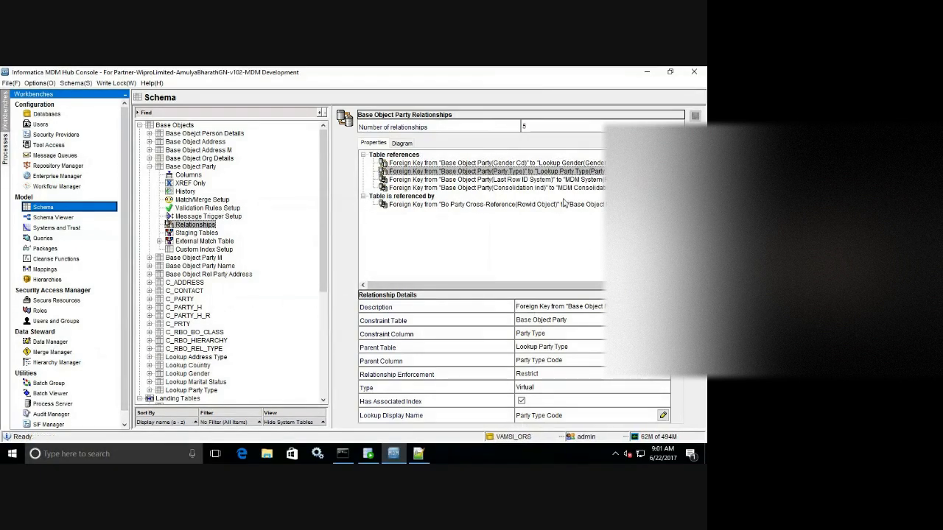
Change the Gender Cd relationship's lookup display name from Gender Cd to Gender Desc.
left_click(516, 163)
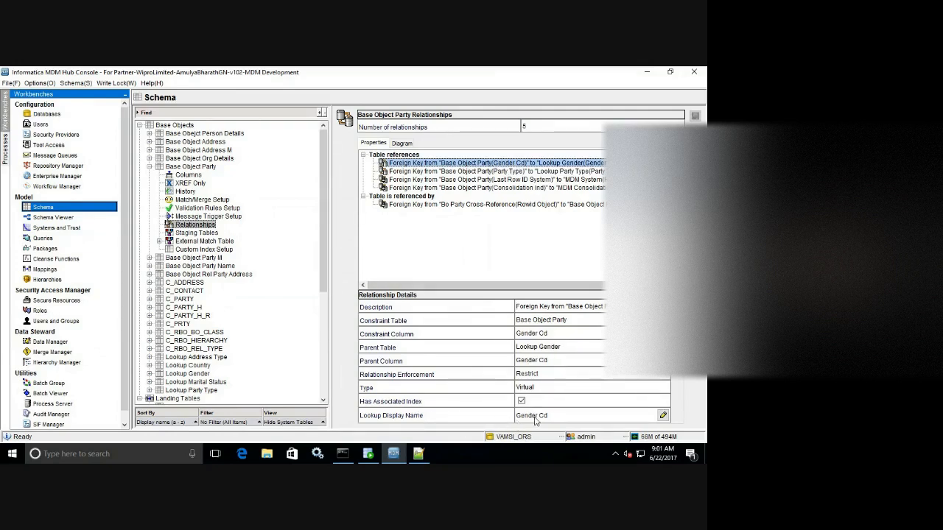
left_click(663, 416)
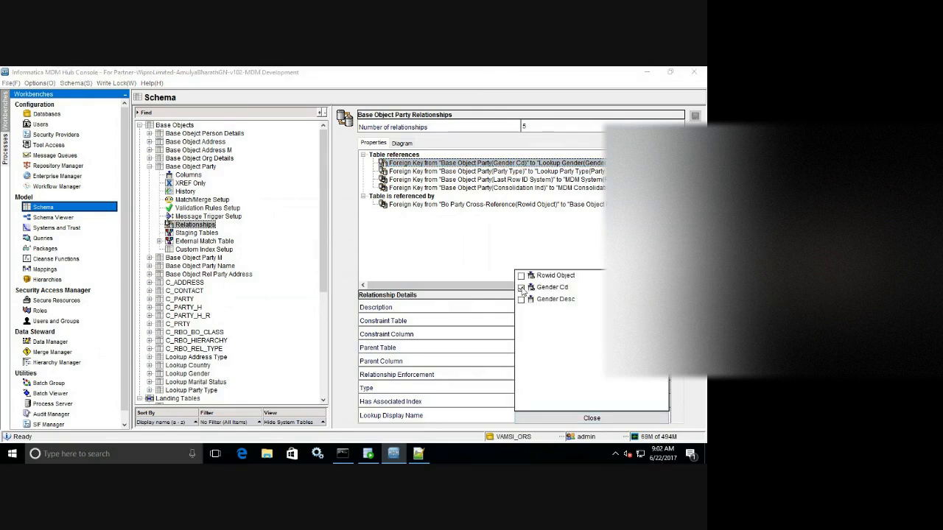
left_click(521, 288)
left_click(521, 300)
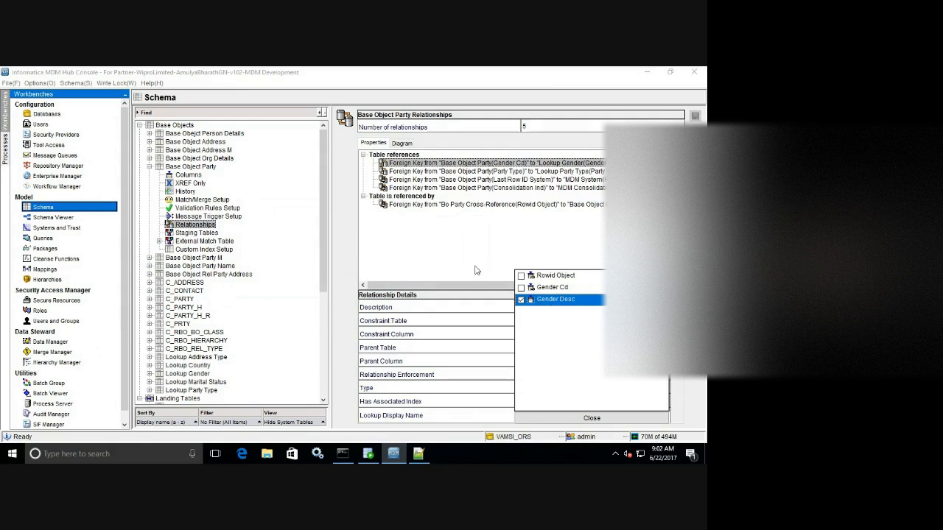
left_click(591, 418)
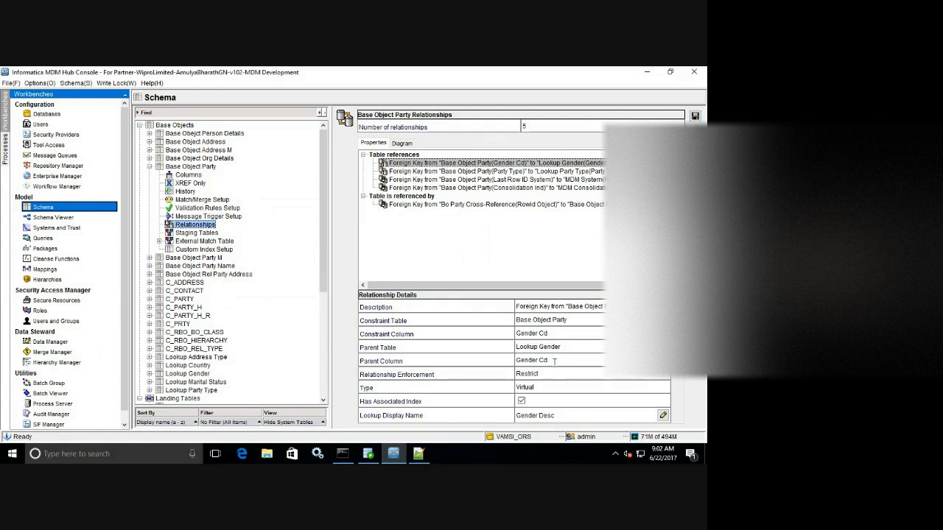
left_click_drag(555, 361, 516, 333)
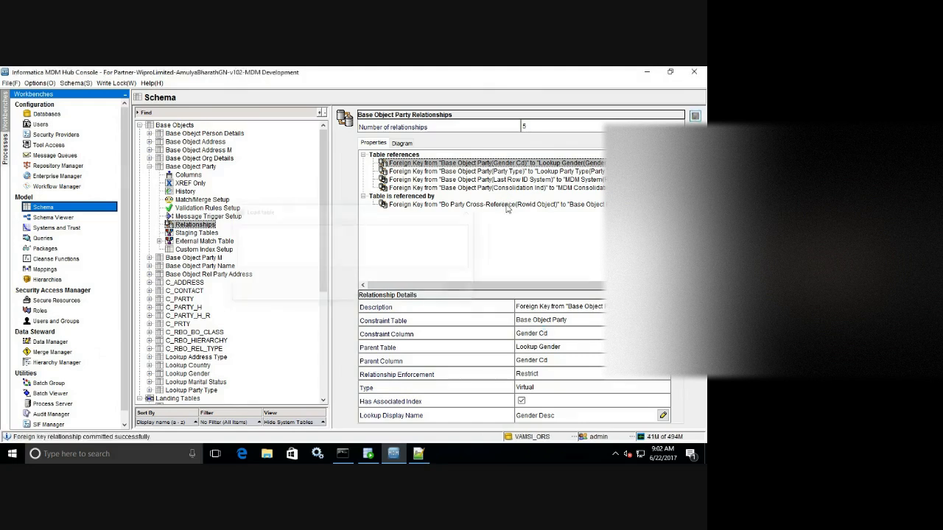
Browse Party and Address columns, then show Base Object Address relationships without saving column changes.
left_click(188, 175)
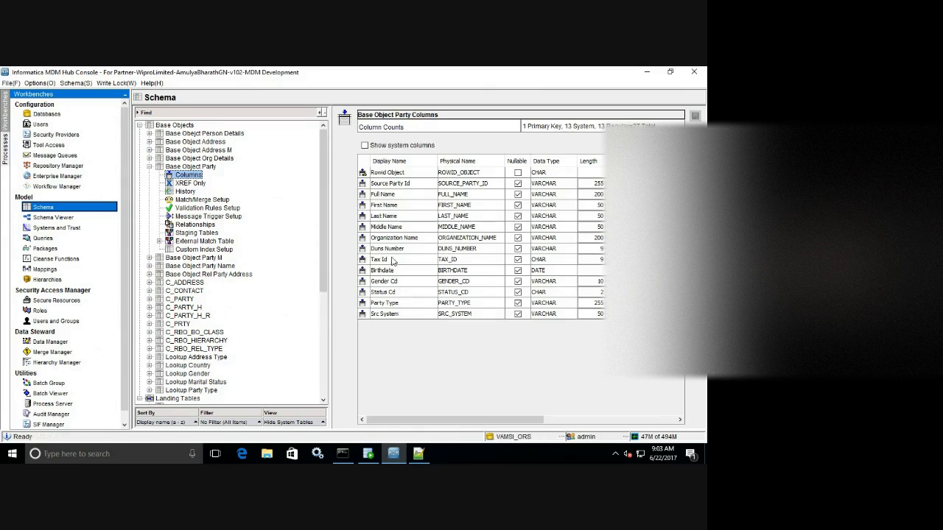
double_click(154, 166)
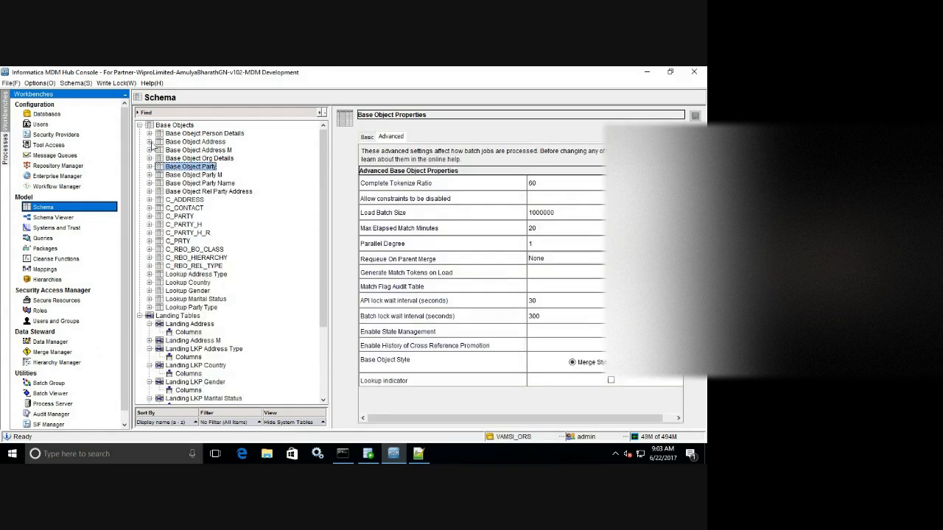
left_click(149, 141)
left_click(187, 150)
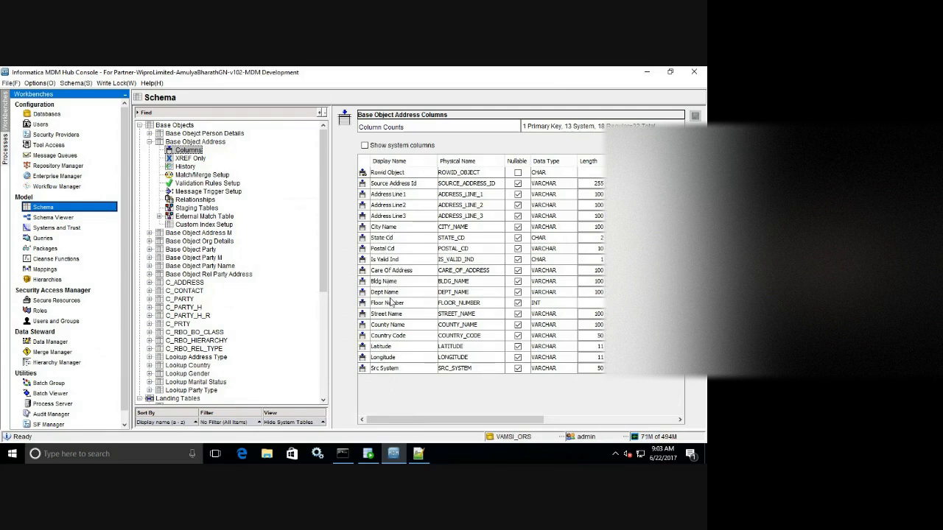
left_click(398, 337)
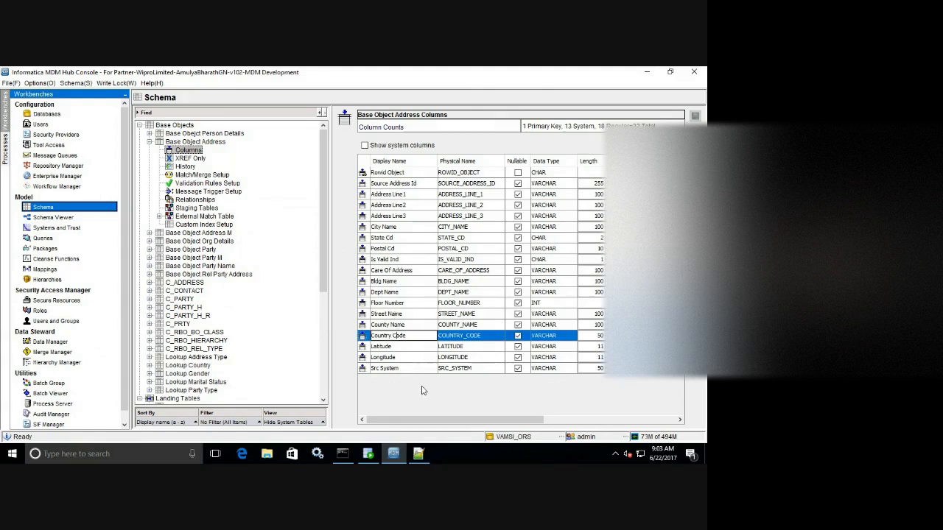
left_click(415, 346)
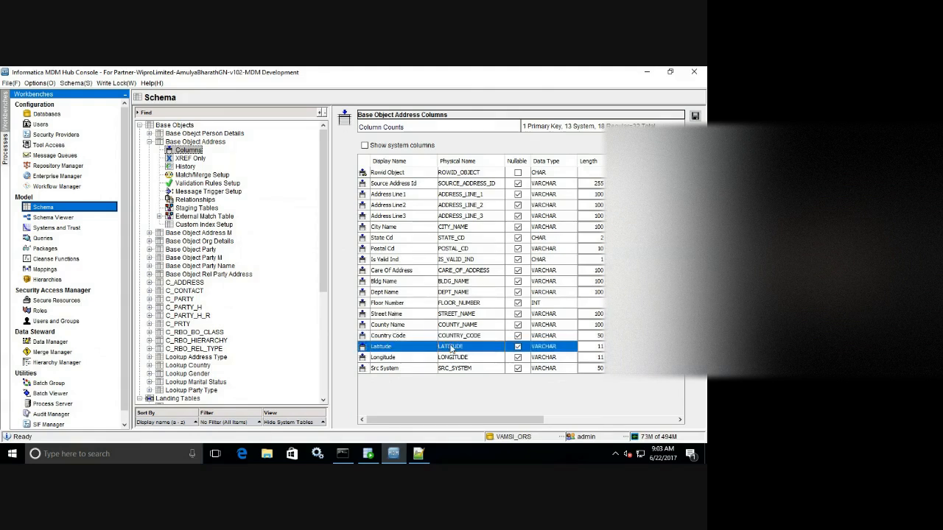
left_click(410, 338)
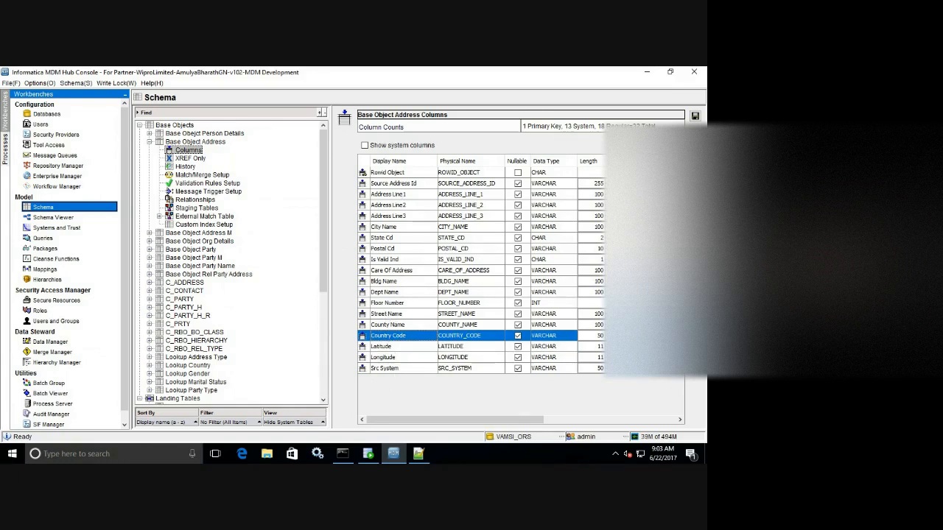
left_click(198, 204)
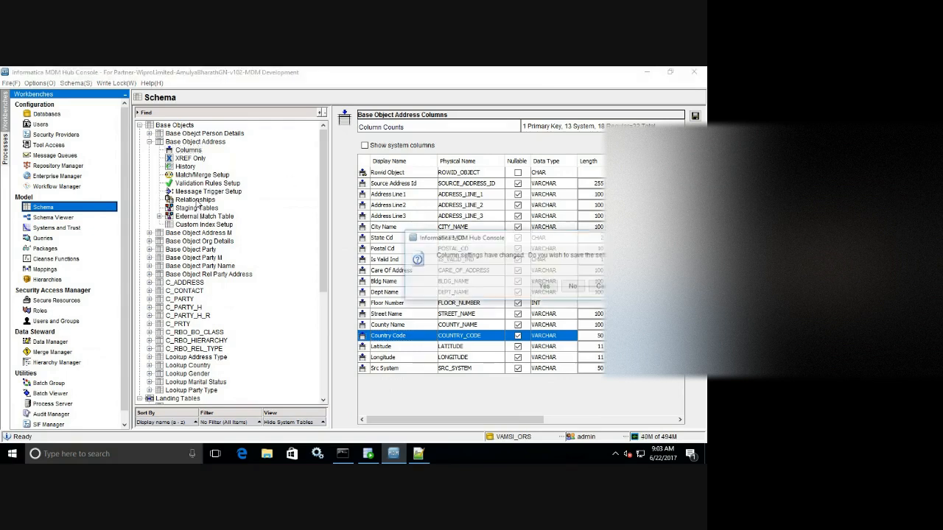
left_click(574, 286)
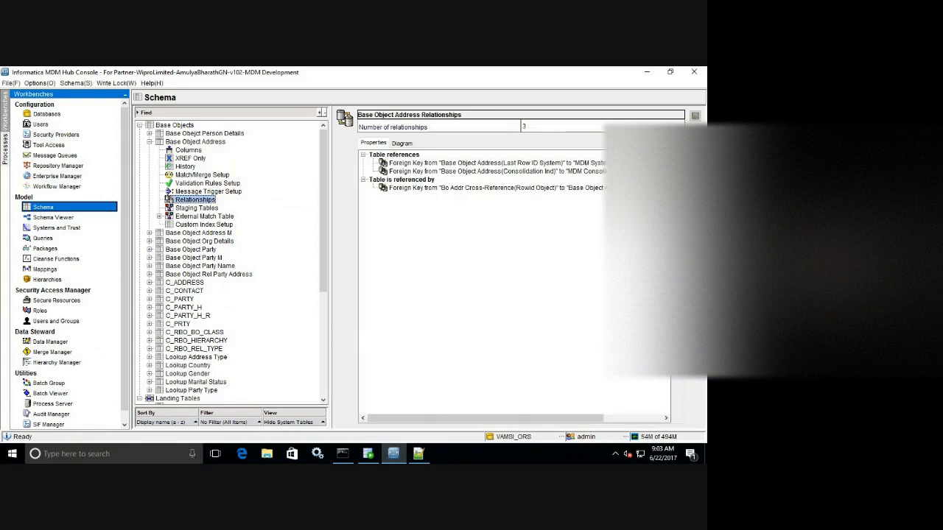
Relate Base Object Address's Country Code to Lookup Country's Country Code, then view Address columns.
left_click(695, 132)
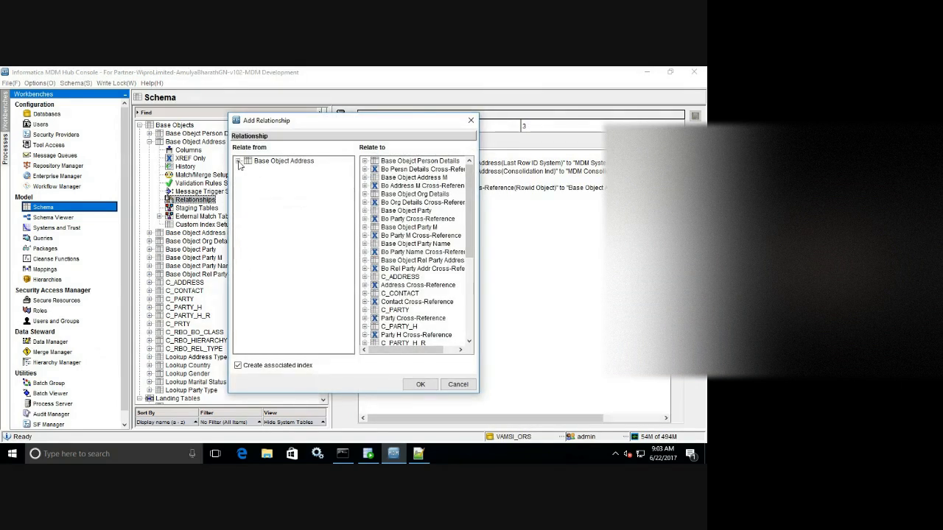
left_click(238, 161)
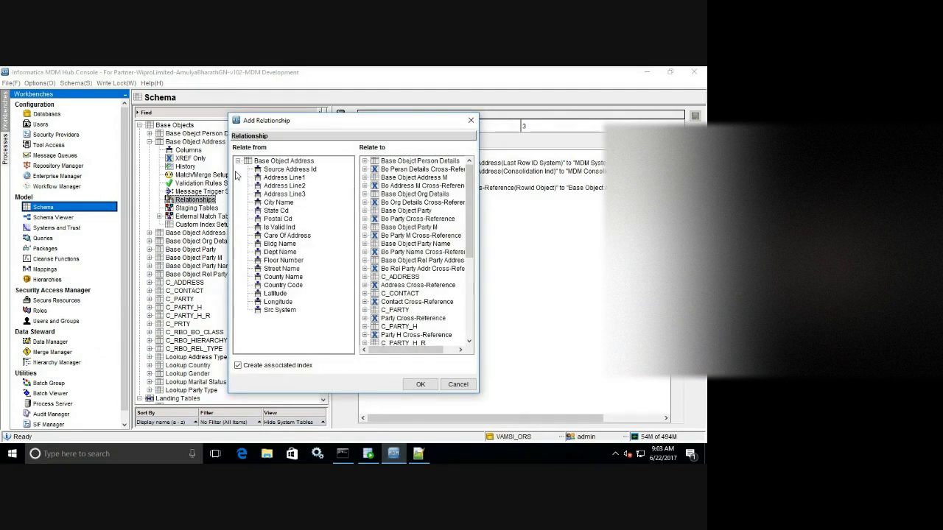
left_click(283, 286)
left_click_drag(465, 233, 463, 316)
left_click(364, 284)
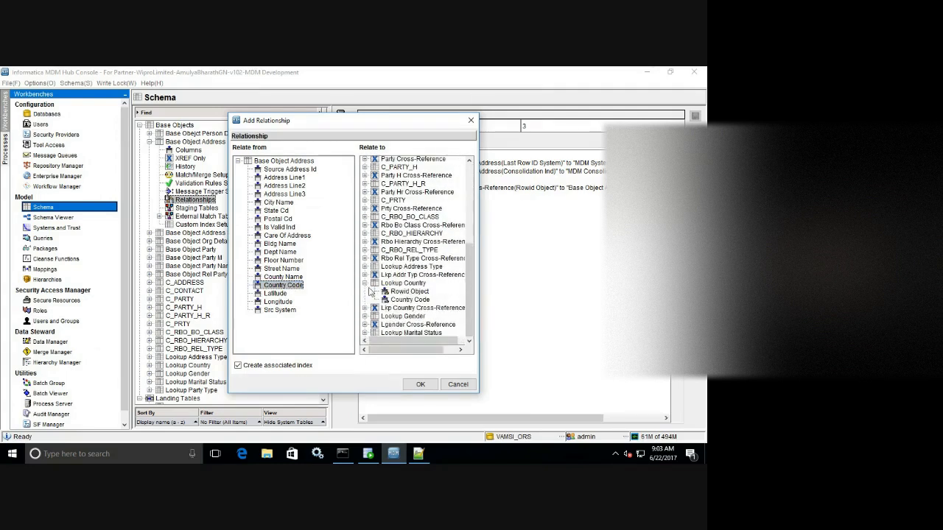
left_click(409, 300)
left_click(420, 384)
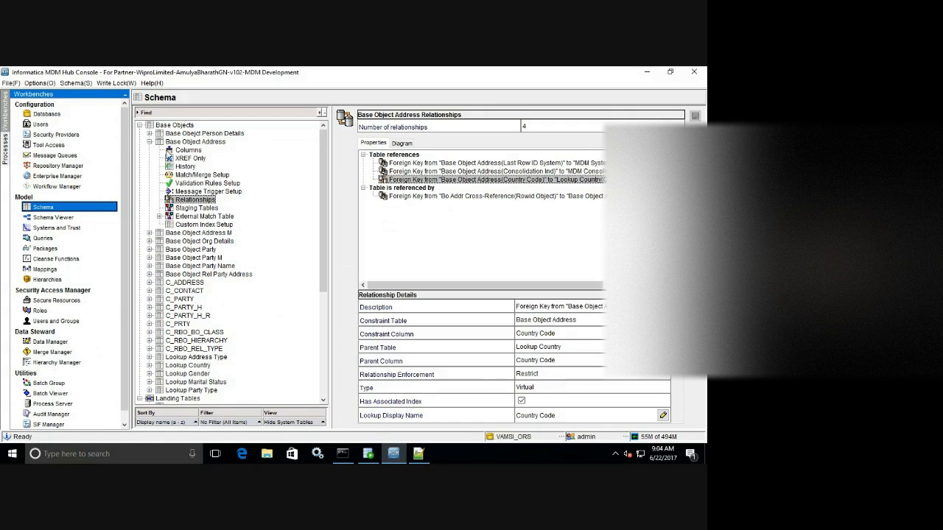
left_click(180, 151)
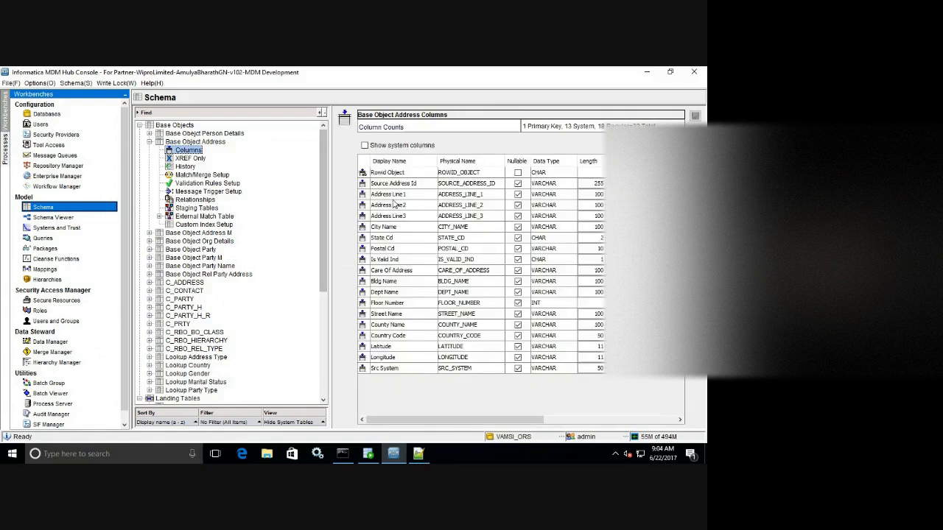
Bring up the relationships list of Base Object Person Details.
left_click(149, 142)
left_click(149, 133)
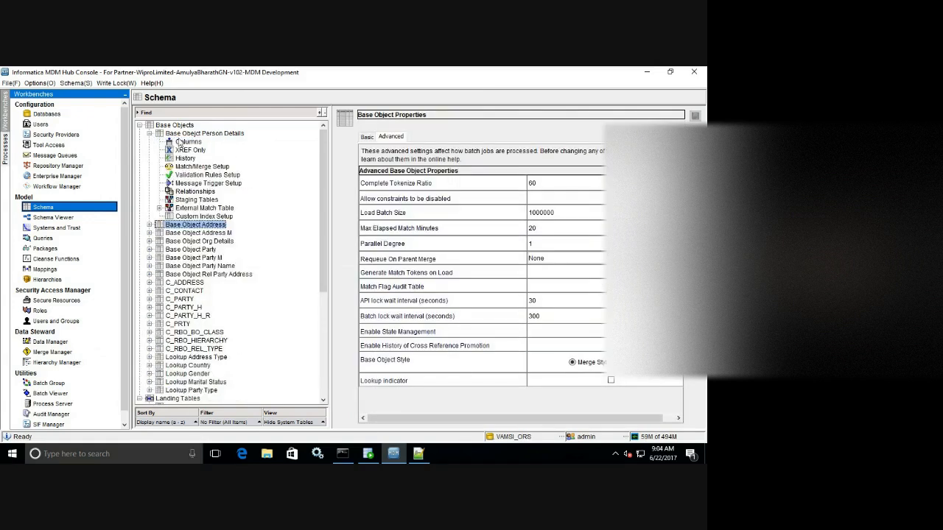
left_click(188, 143)
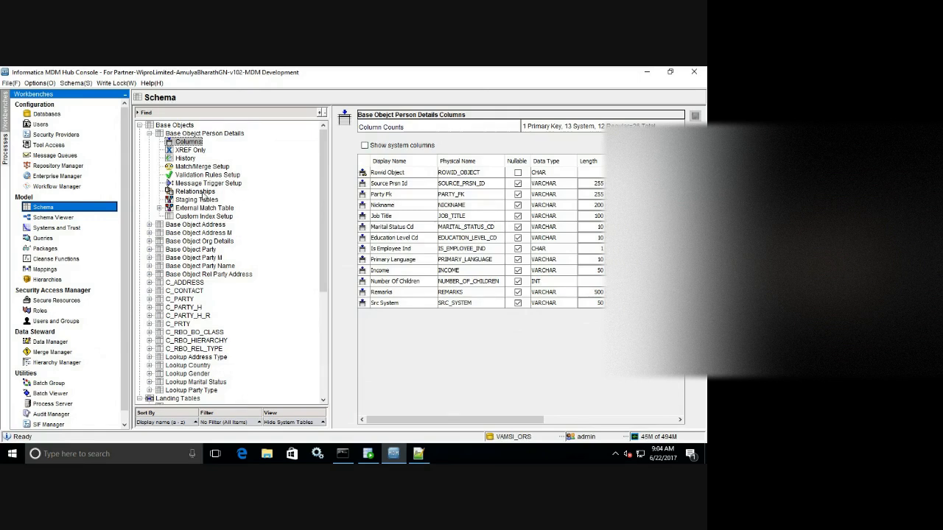
left_click(204, 193)
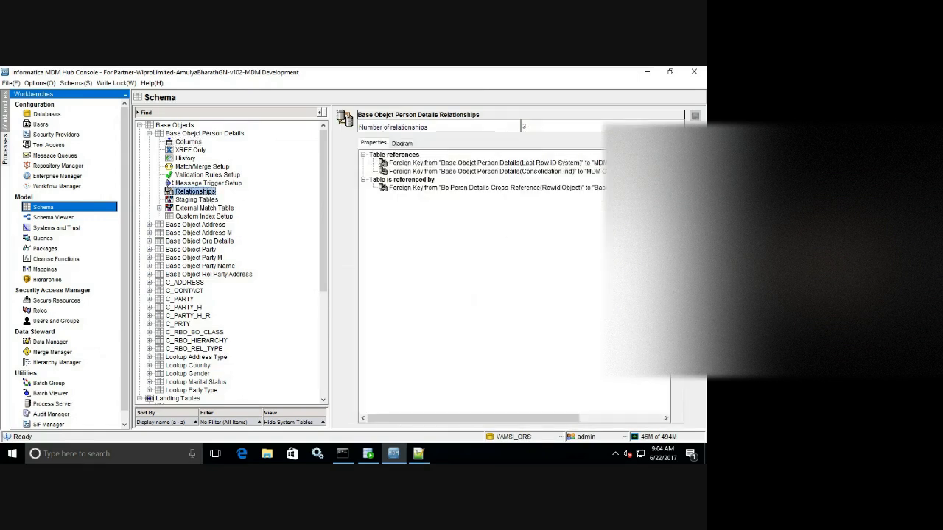
Try relating Party Fk to Base Object Party's Rowid Object, then dismiss the data-type mismatch error and cancel.
left_click(695, 116)
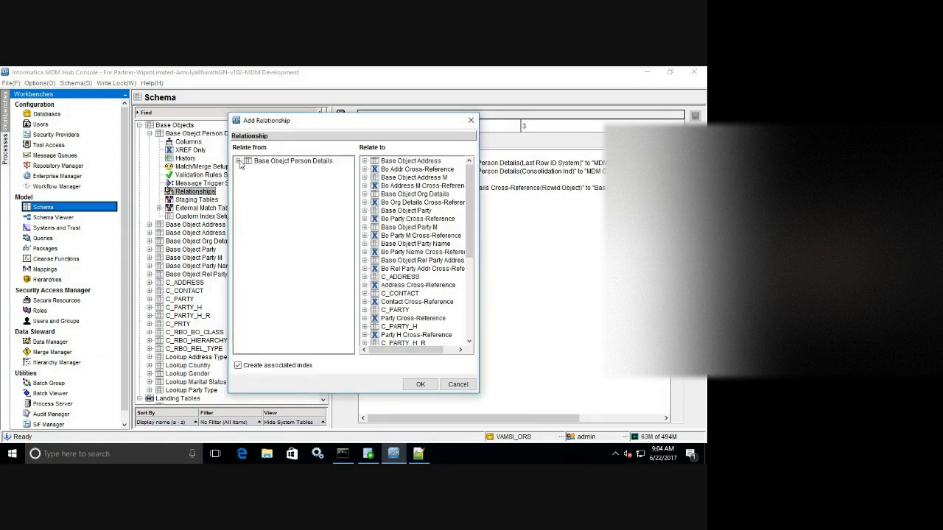
left_click(238, 161)
left_click(274, 178)
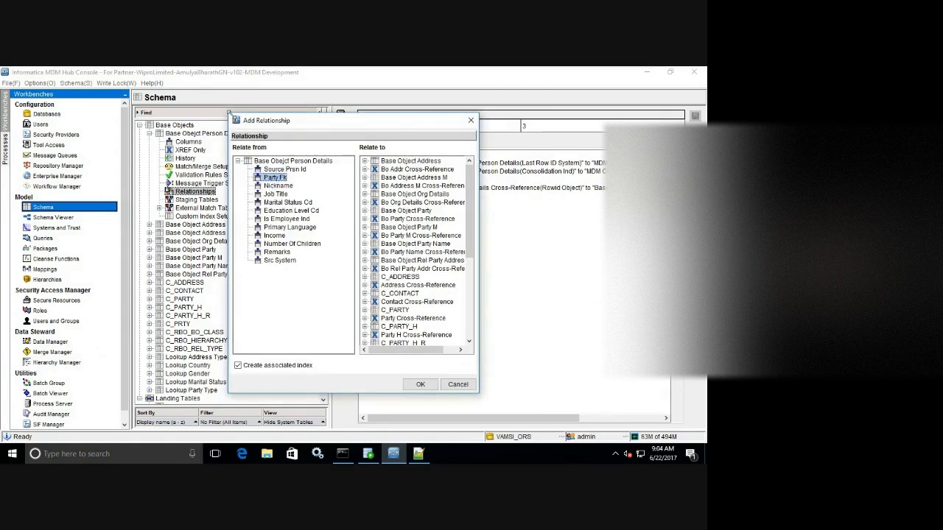
left_click_drag(229, 114, 105, 83)
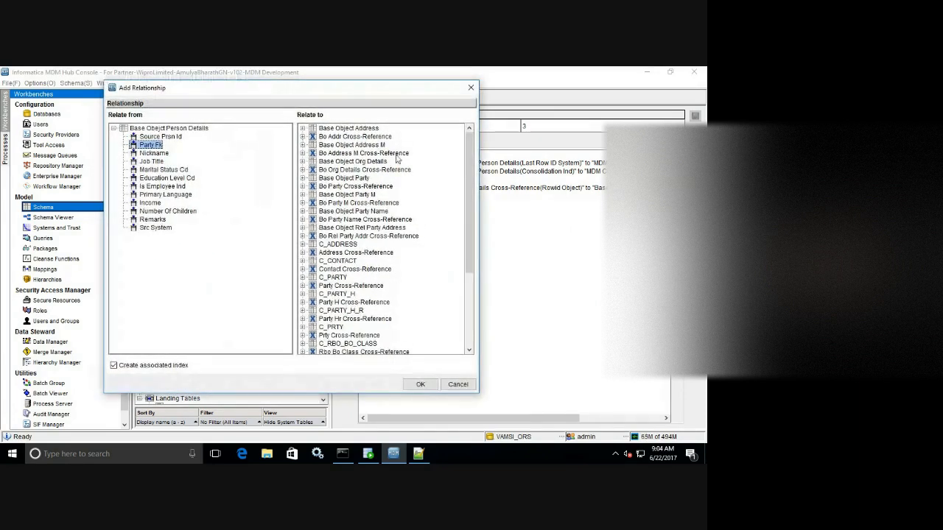
mouse_move(469, 147)
left_mouse_down()
mouse_move(469, 174)
mouse_move(468, 150)
left_mouse_up()
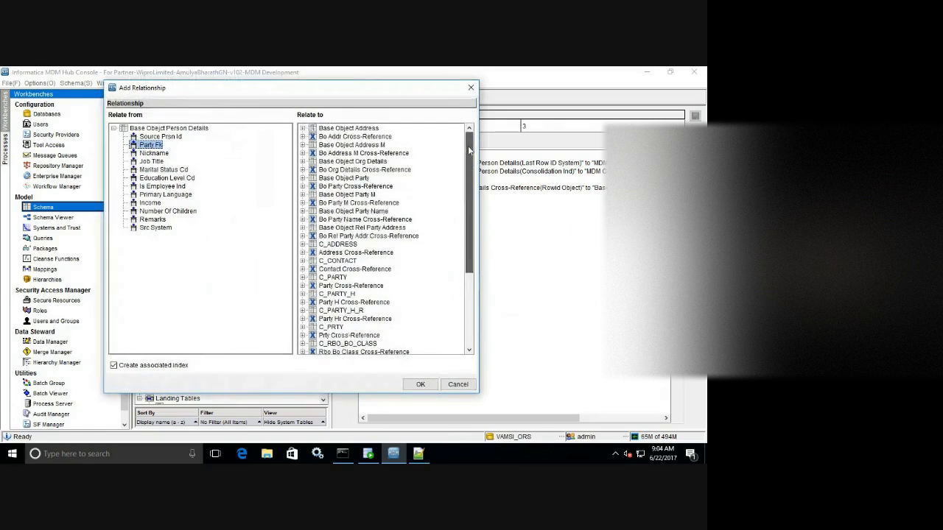
left_click(303, 178)
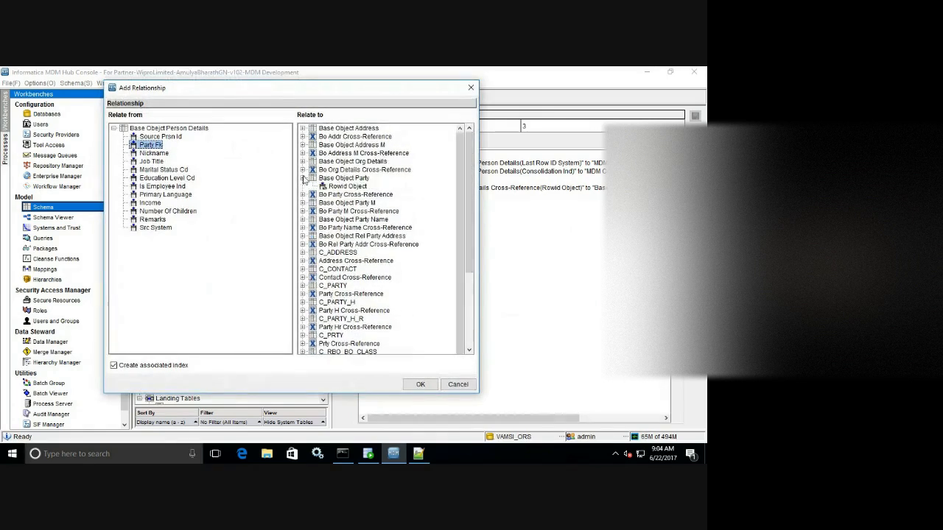
left_click(344, 190)
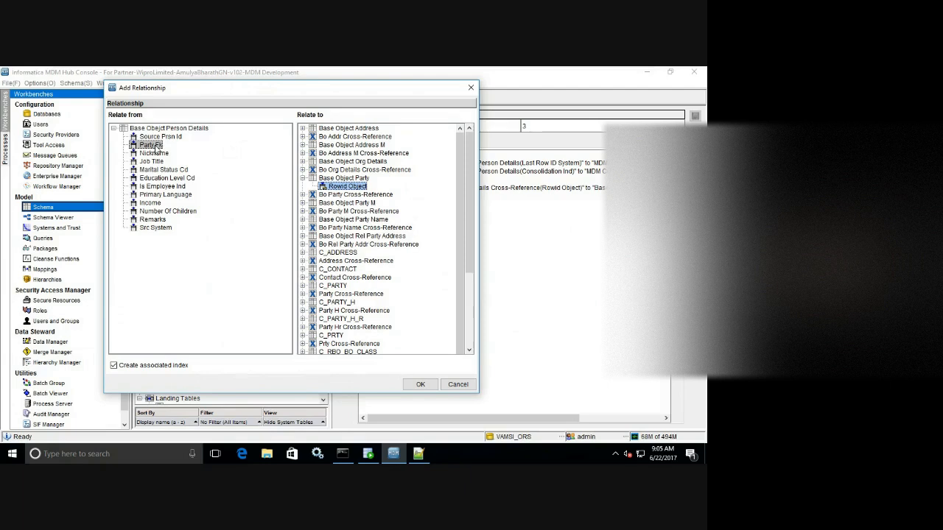
left_click(417, 384)
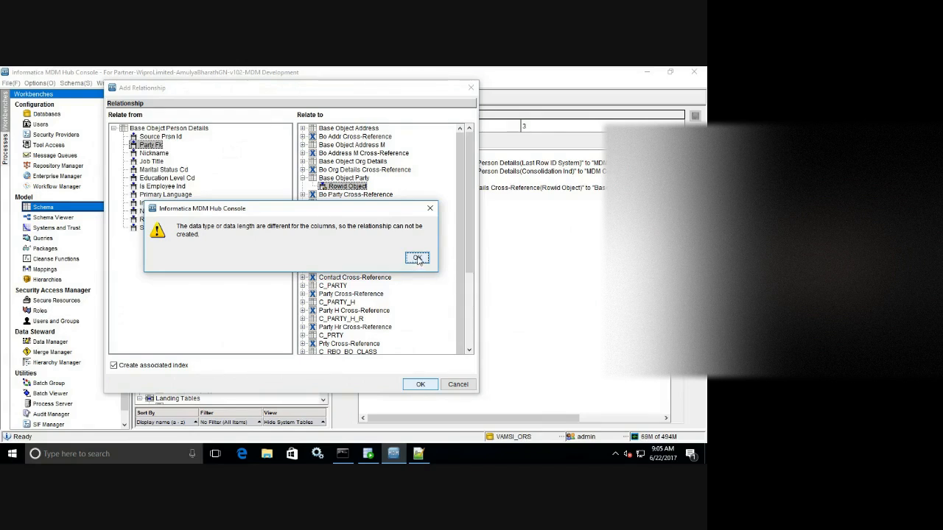
left_click(417, 259)
left_click(457, 385)
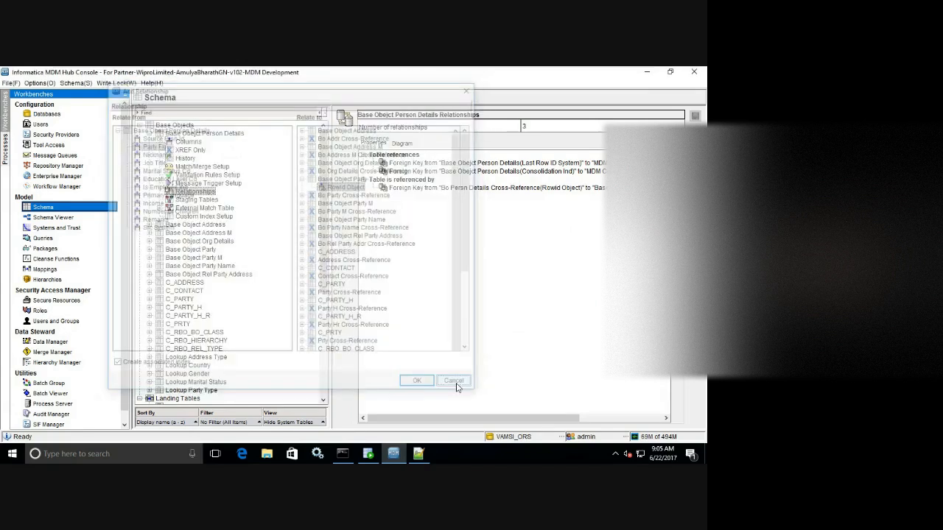
Go back to the Person Details columns and check that Party Fk is VARCHAR, length 255.
key("Up")
key("Up")
key("Up")
key("Up")
key("Up")
key("Up")
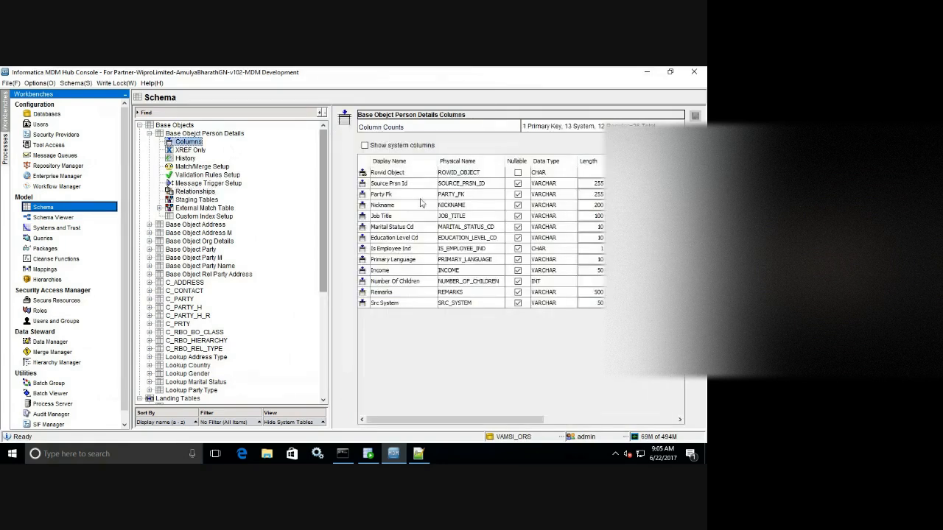
left_click(559, 196)
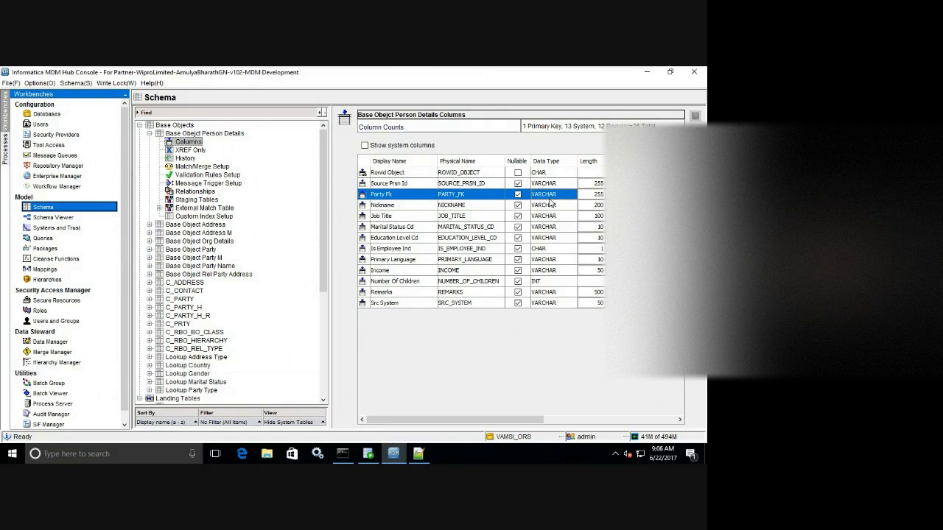
In SQL Developer, start a new query 'select * from C_REPOS_COLUMN where TABLE_NAME=' and return to the Hub Console.
left_click(368, 453)
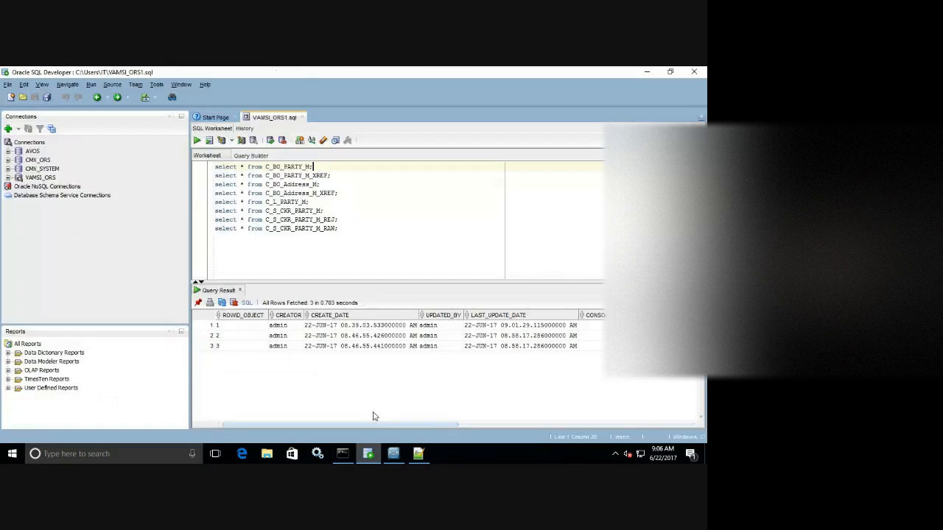
left_click(344, 228)
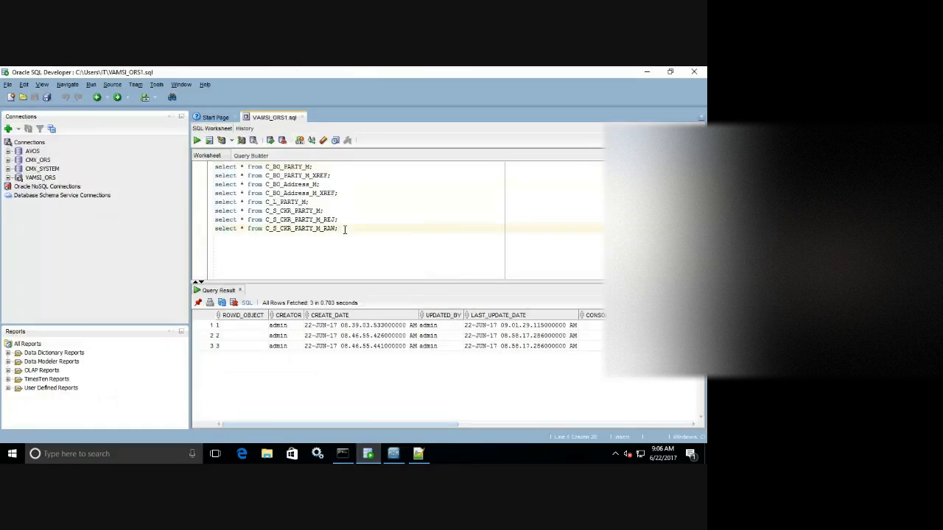
key("Return")
key("Return")
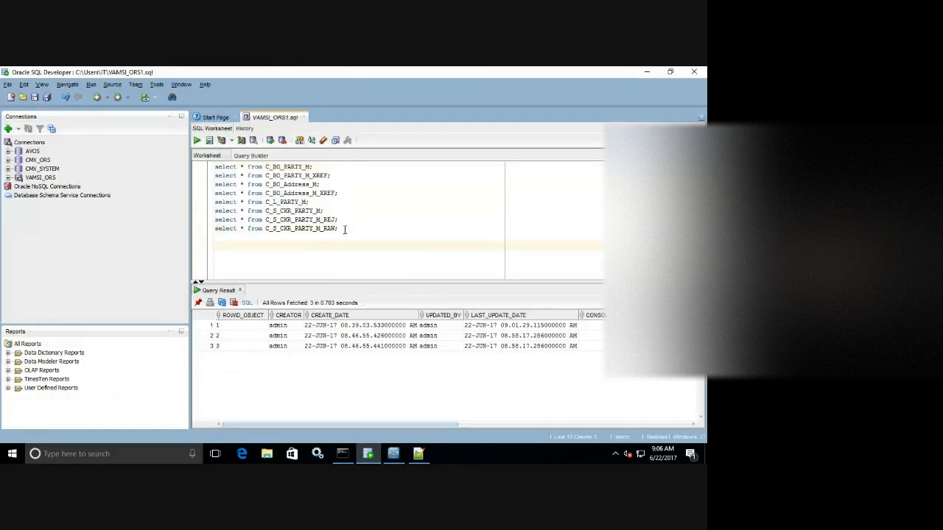
type("select * f")
type("rom C_REPOS_COLUMN")
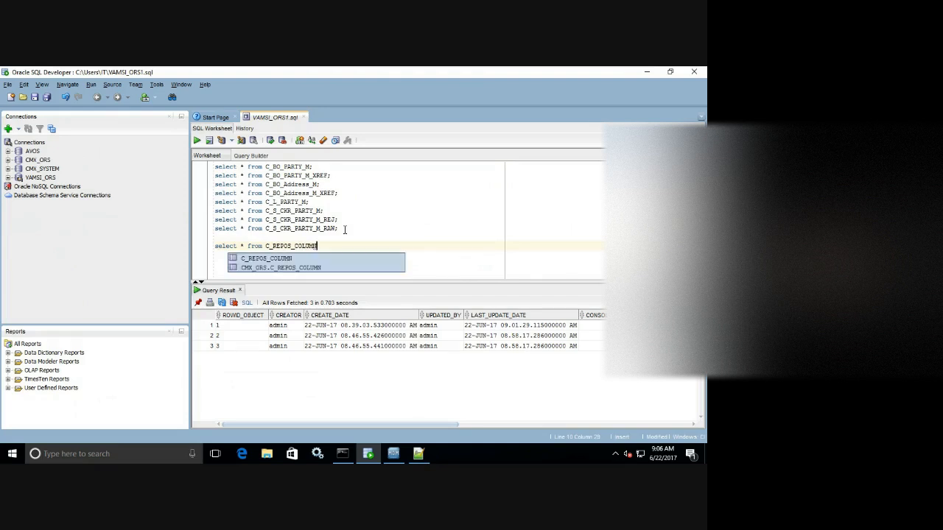
key("Down")
type("whe")
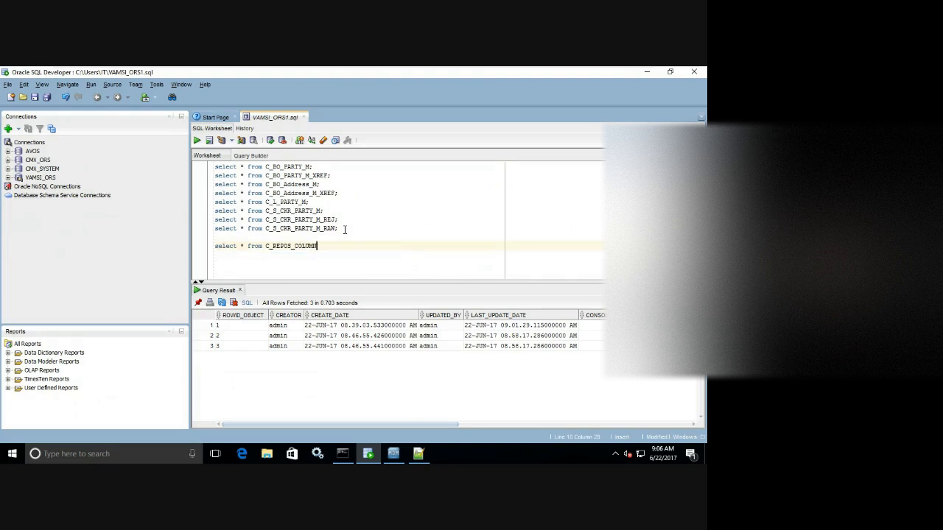
type("re TABLE_NAME=")
left_click(394, 454)
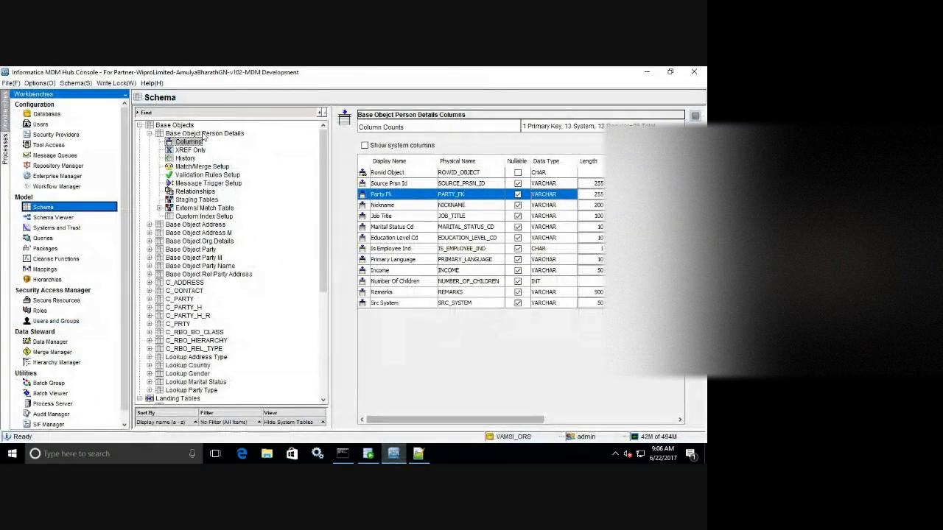
Copy Person Details' physical name C_BO_PERSN_DETAILS from its Basic properties and return to SQL Developer.
left_click(205, 133)
left_click(367, 137)
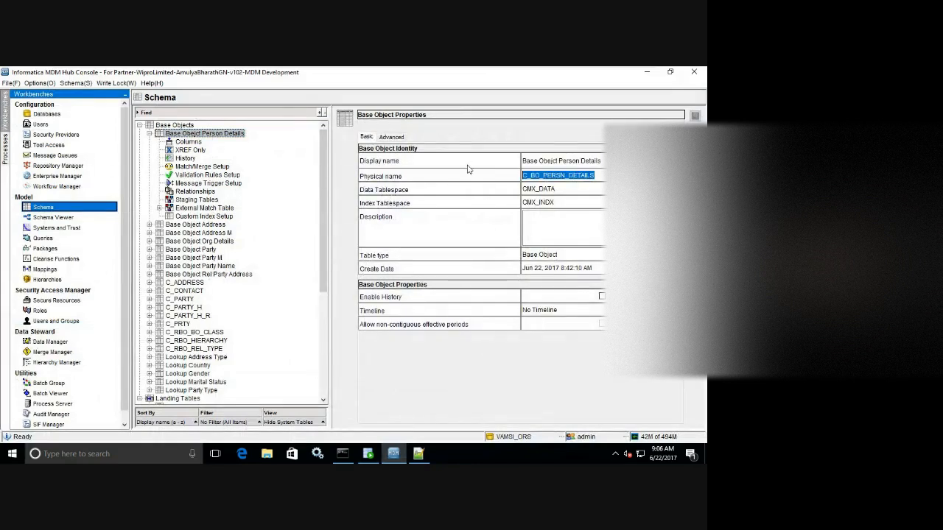
left_click(417, 454)
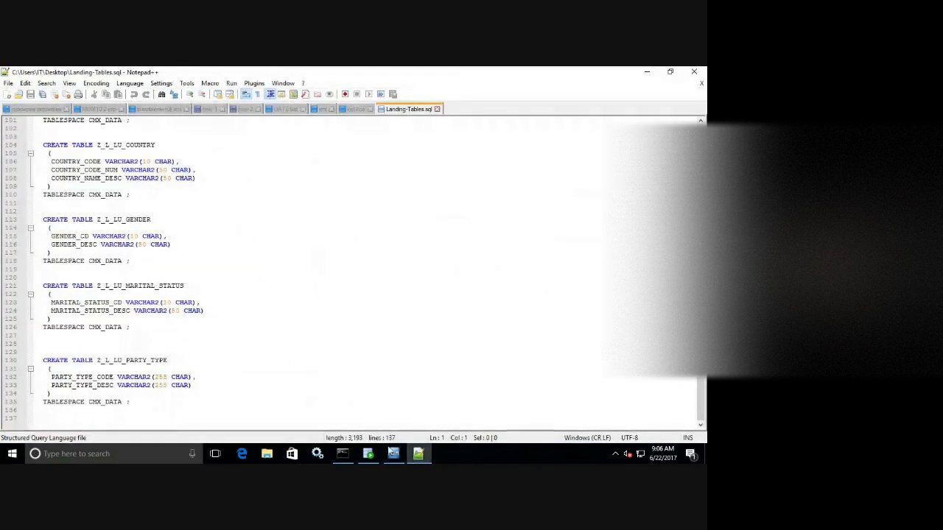
left_click(368, 454)
Finish the query with TABLE_NAME='C_BO_PERSN_DETAILS' and run it.
type("'")
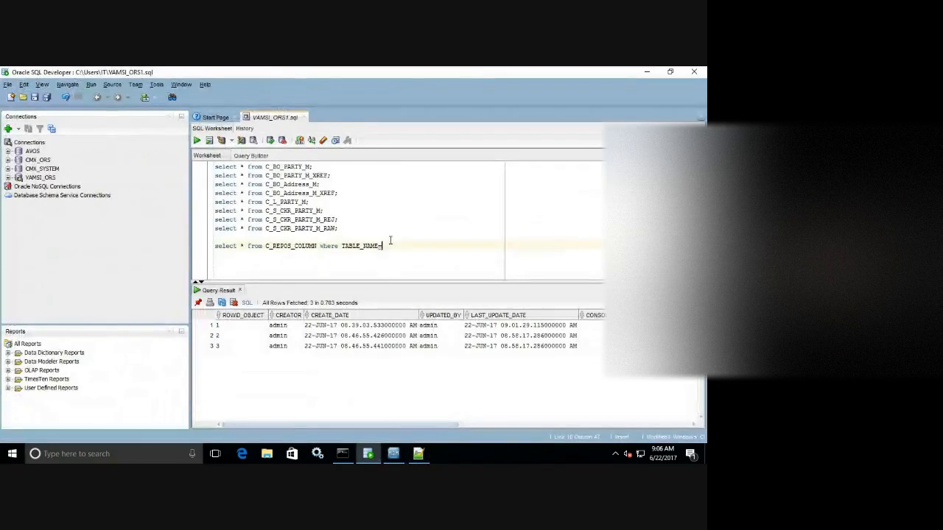
type("C_BO_PERSN_DETAILS")
type("'")
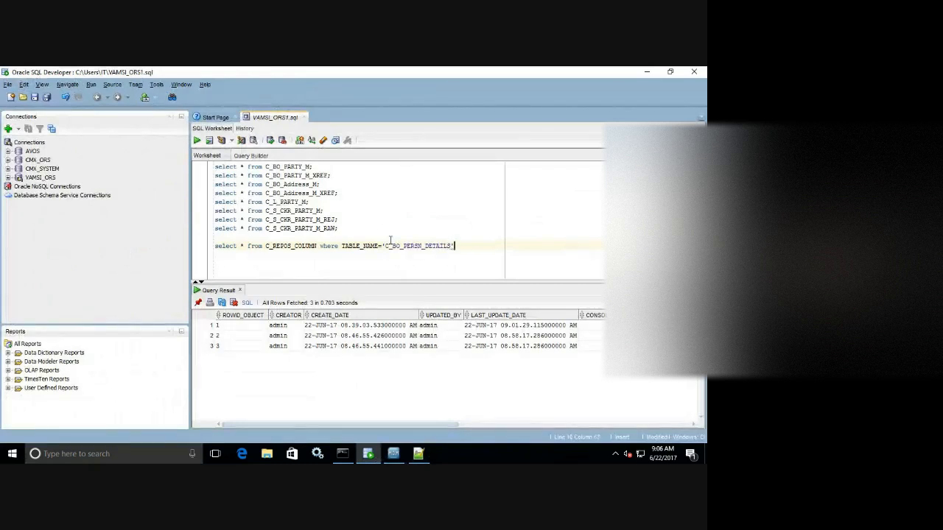
left_click(196, 140)
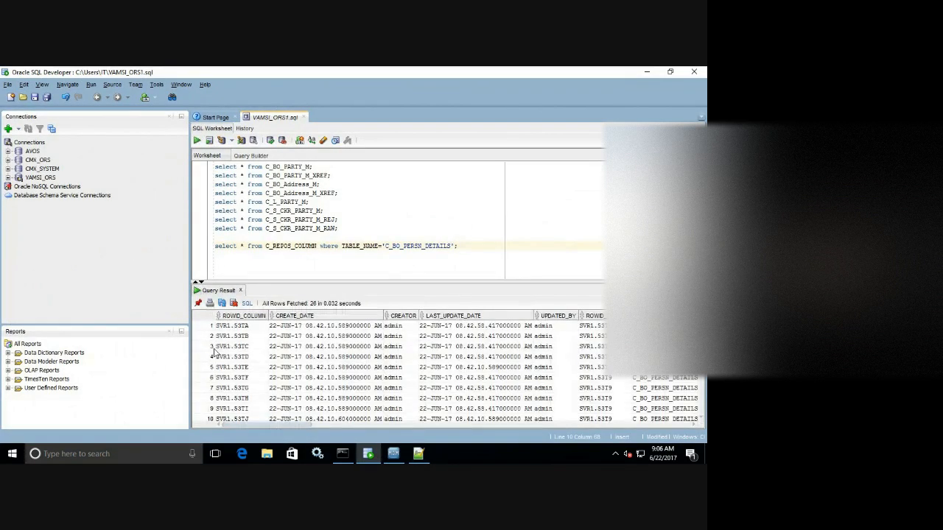
Enlarge the results and confirm the PARTY_FK row is VARCHAR with length 255.
left_click_drag(299, 426, 382, 425)
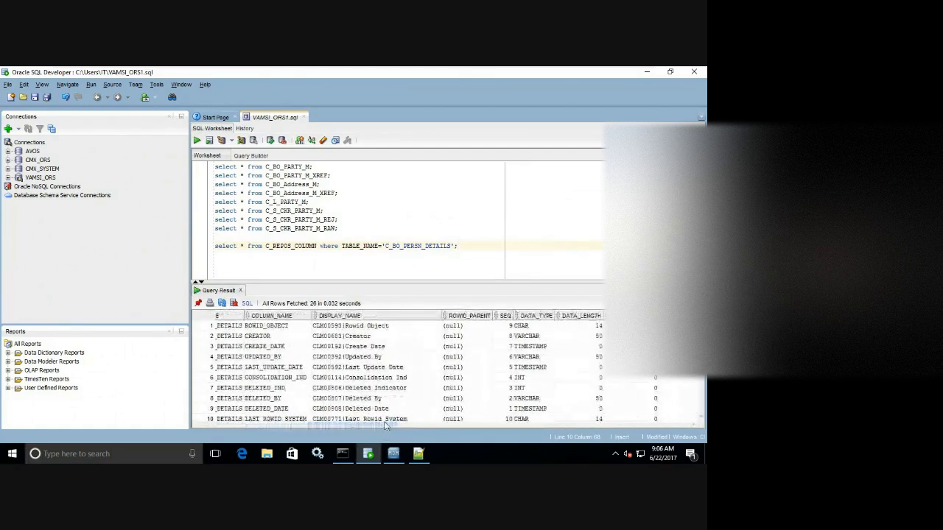
left_click_drag(401, 282, 401, 250)
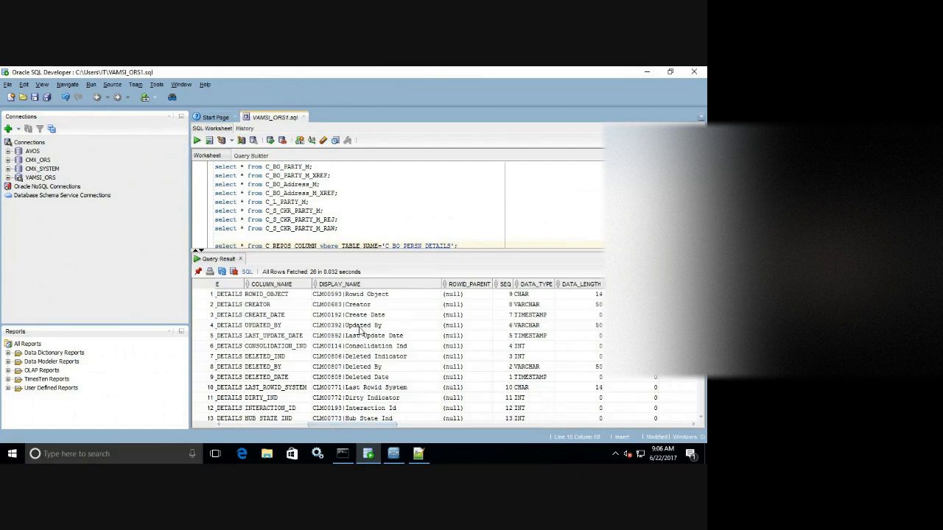
scroll(405, 353, "down", 3)
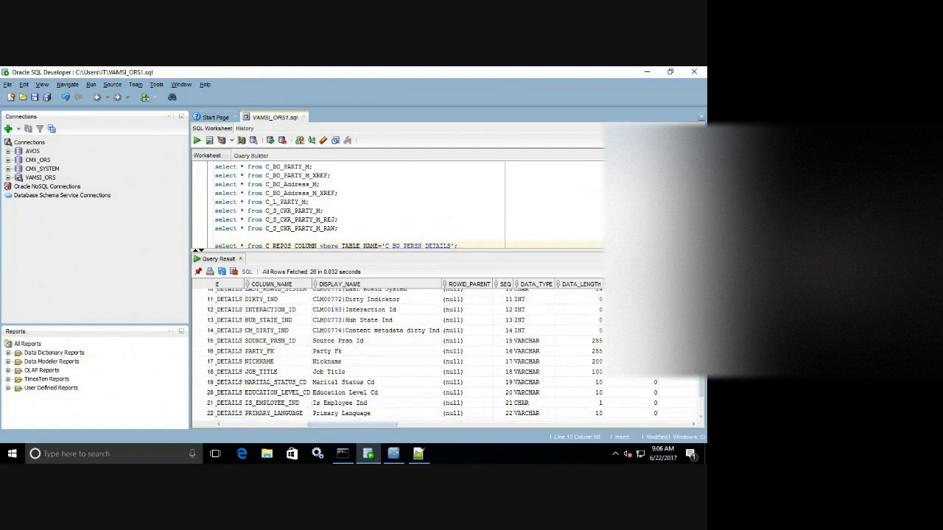
left_click(335, 352)
left_click(529, 352)
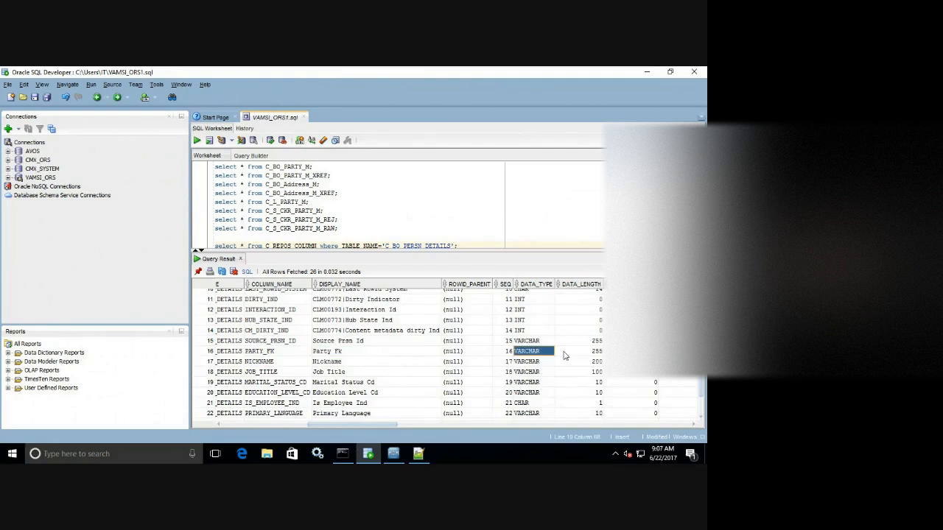
left_click(568, 353)
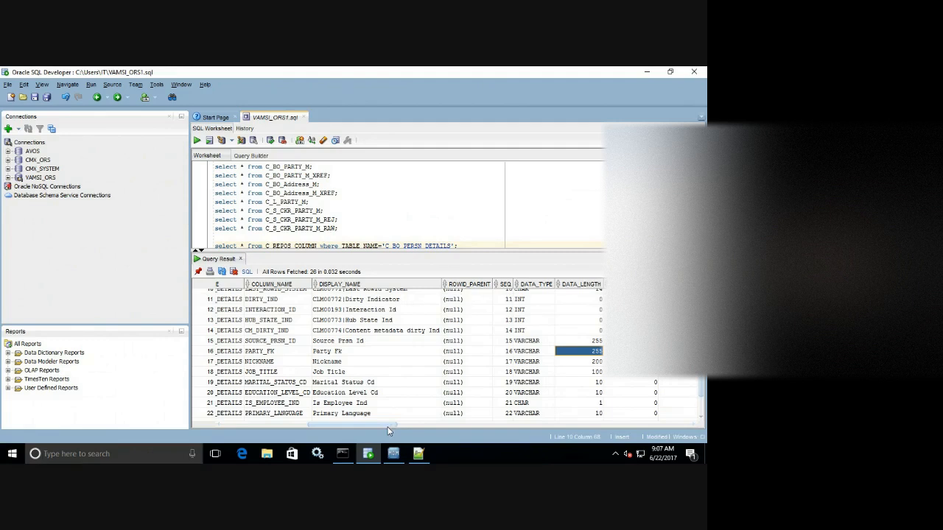
left_click_drag(388, 428, 256, 425)
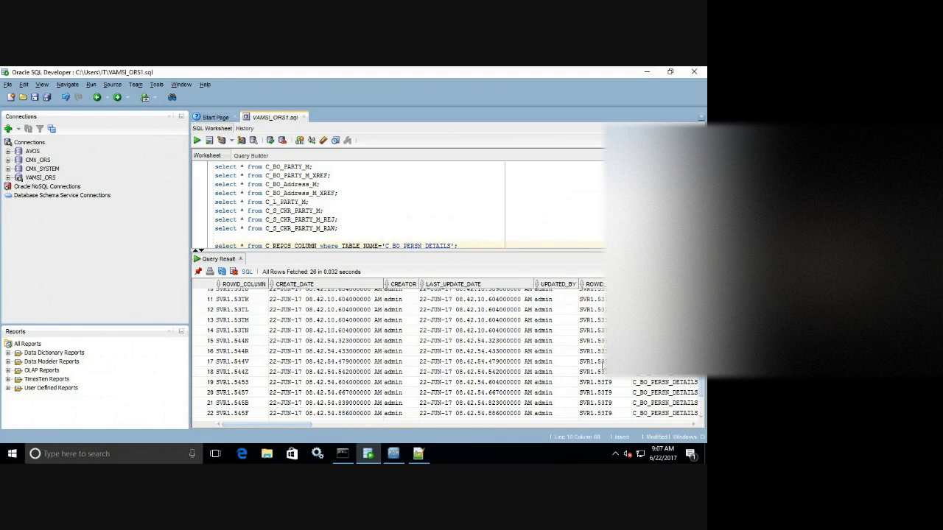
Review row 17's ROWID and ROWID_COLUMN (SVR1.544V) values, then return to the Hub Console.
left_click(598, 363)
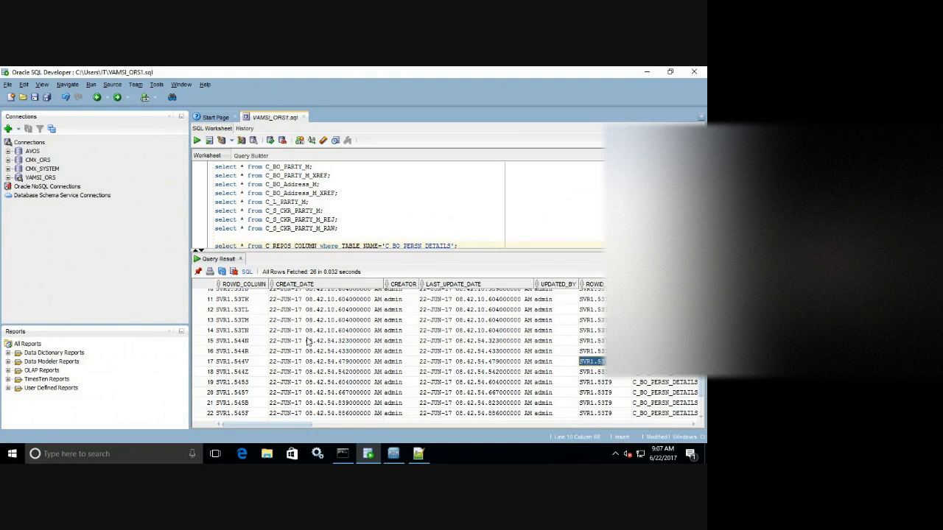
left_click(247, 366)
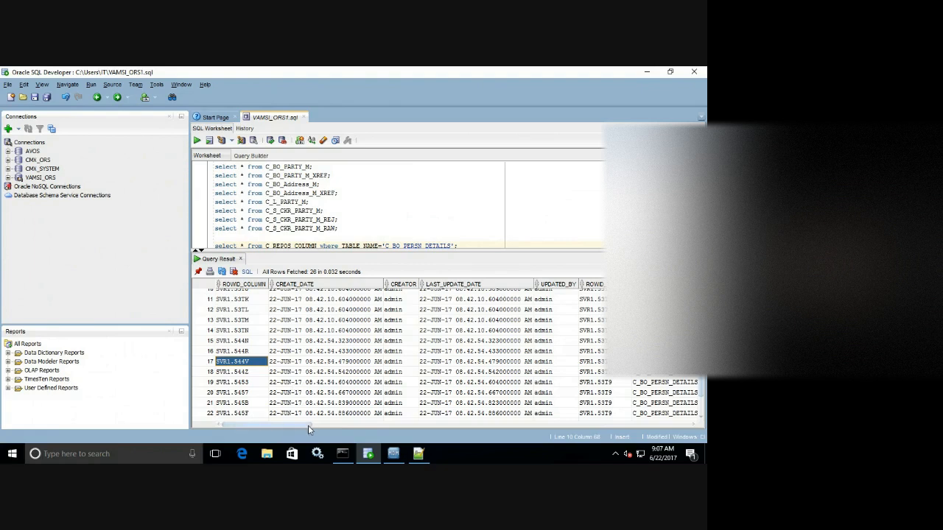
left_click_drag(308, 425, 346, 427)
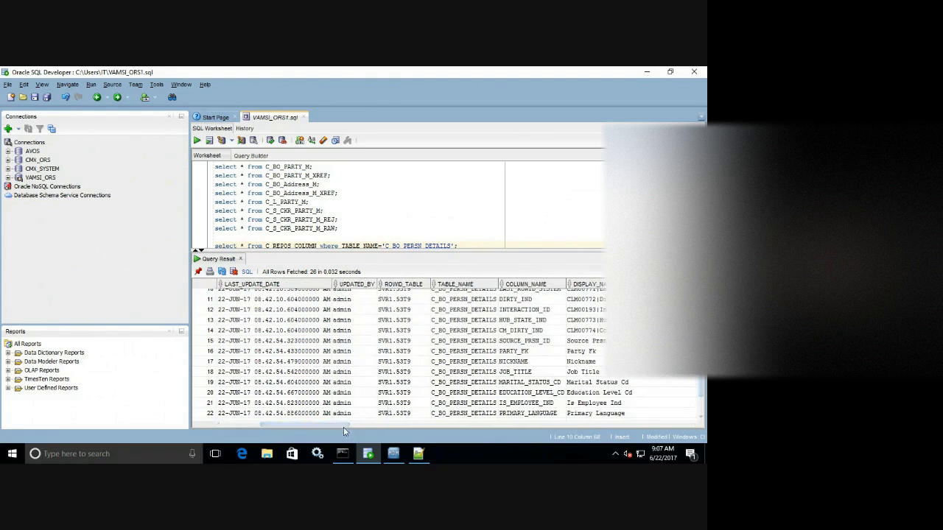
left_click_drag(341, 425, 375, 425)
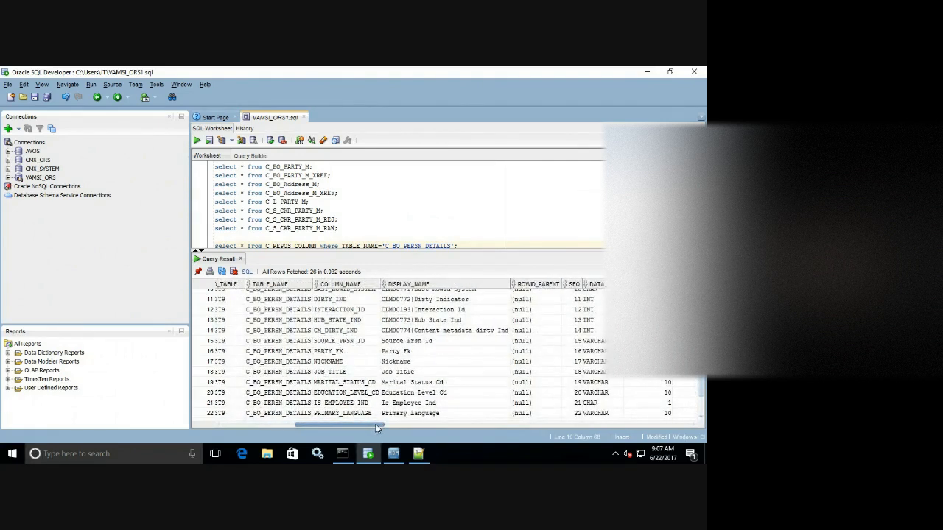
left_click_drag(375, 424, 396, 425)
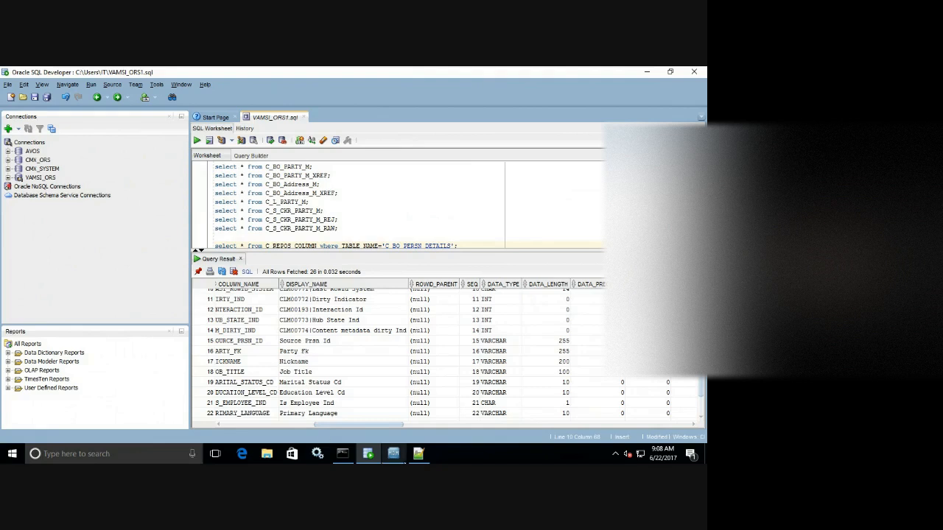
left_click(394, 455)
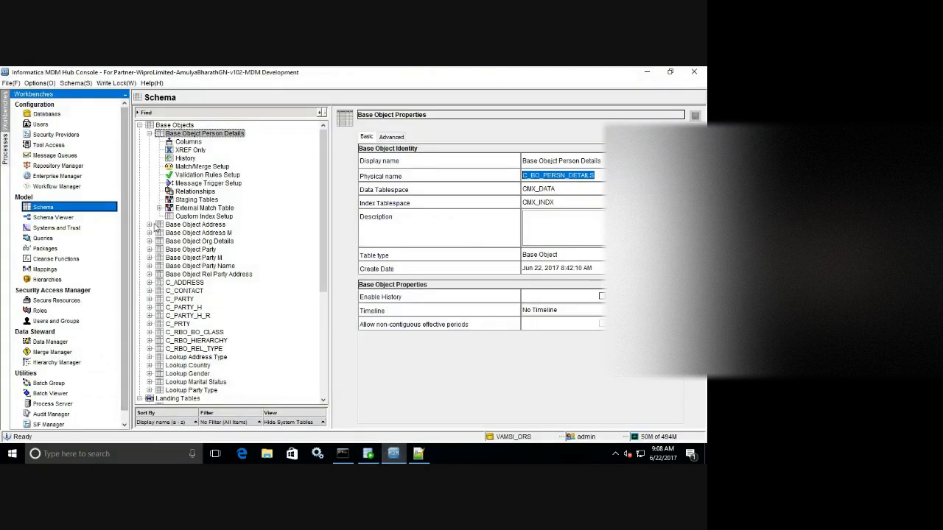
Validate the VAMSI_ORS repository in Repository Manager, which reports one warning.
left_click(78, 167)
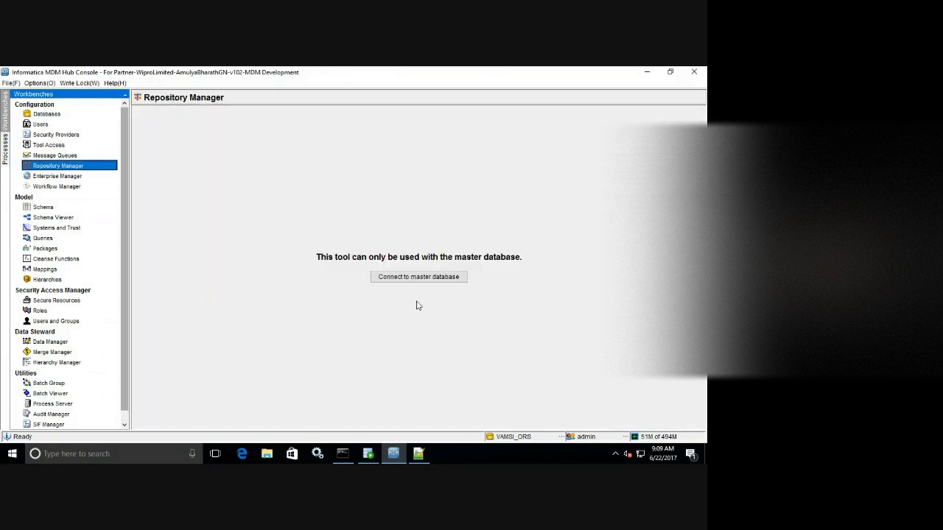
left_click(424, 280)
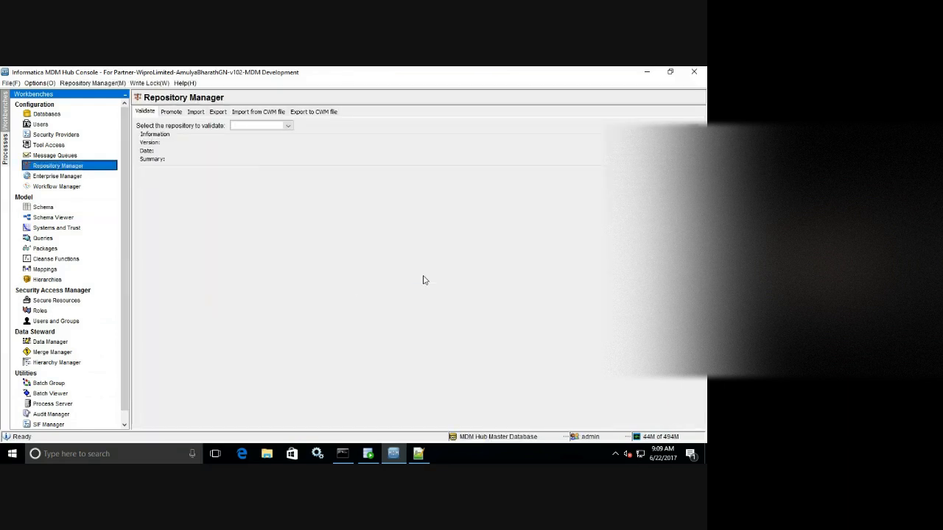
left_click(248, 128)
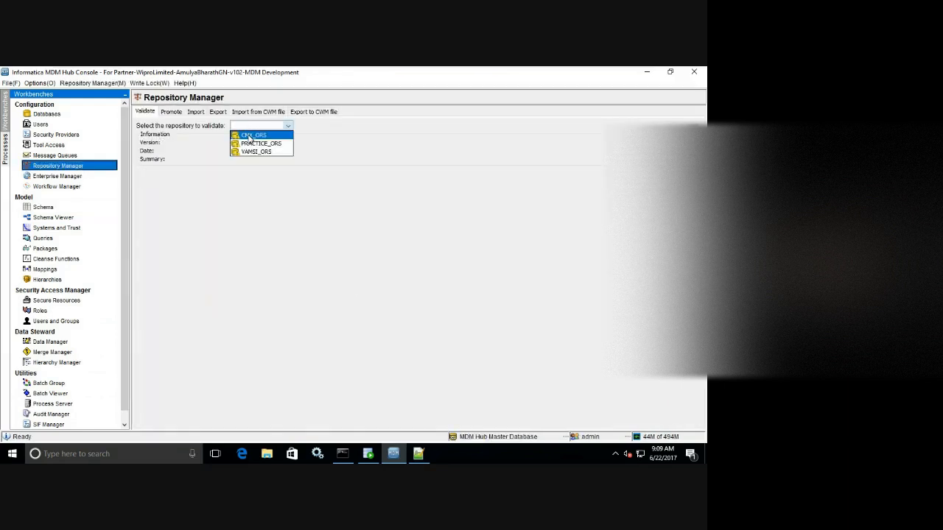
left_click(249, 137)
left_click(287, 126)
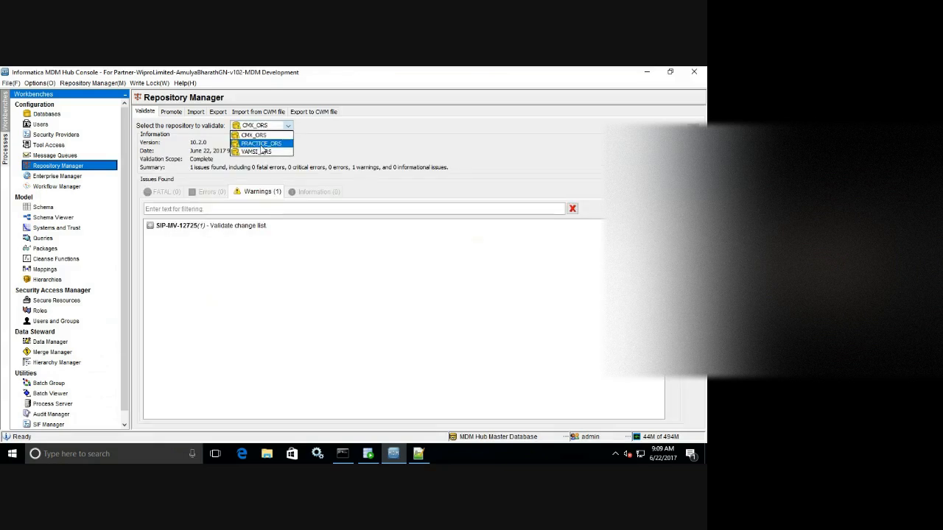
left_click(262, 152)
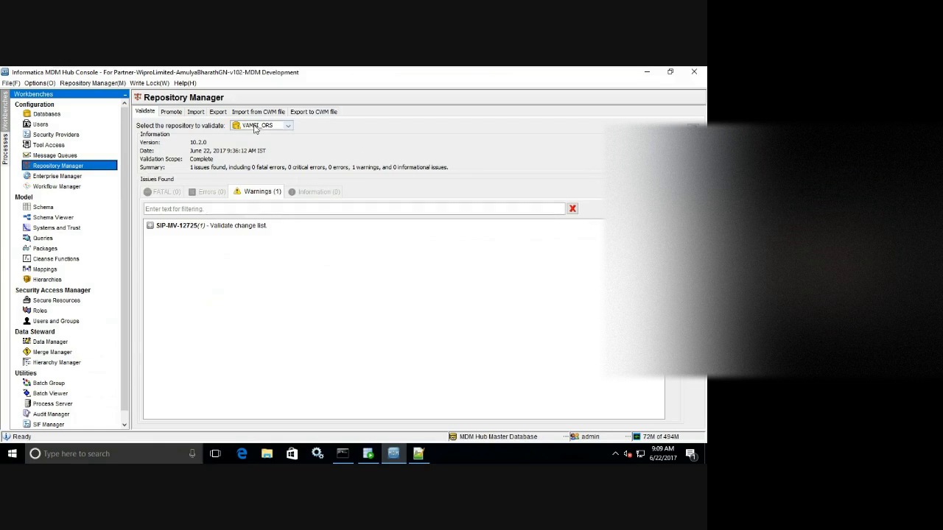
Reopen the Schema tool connected to the VAMSI_ORS database.
left_click(47, 212)
left_click(391, 278)
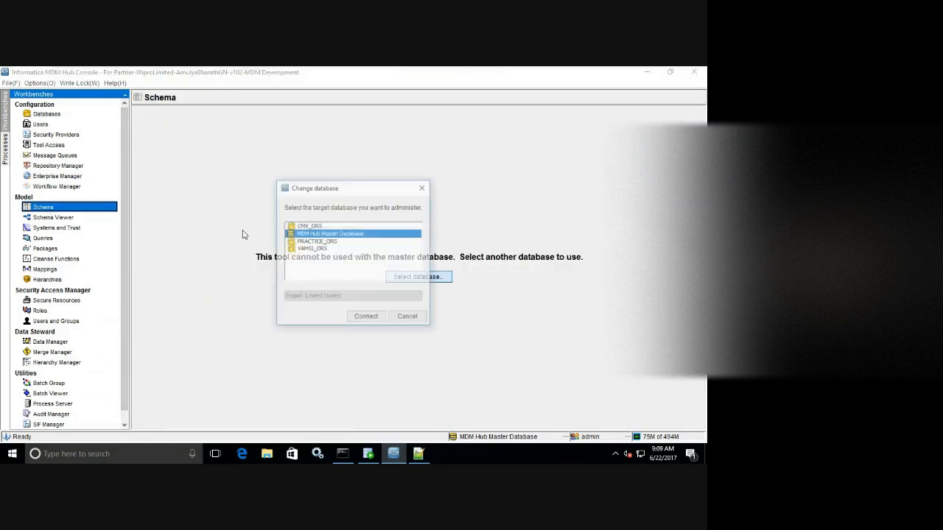
left_click(303, 249)
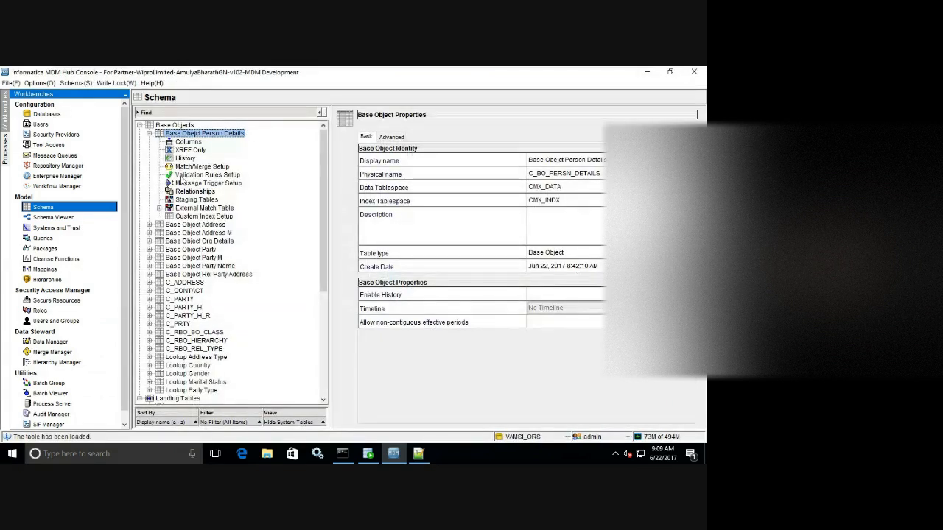
Acquire a write lock and delete the PARTY_FK column from Person Details.
left_click(189, 142)
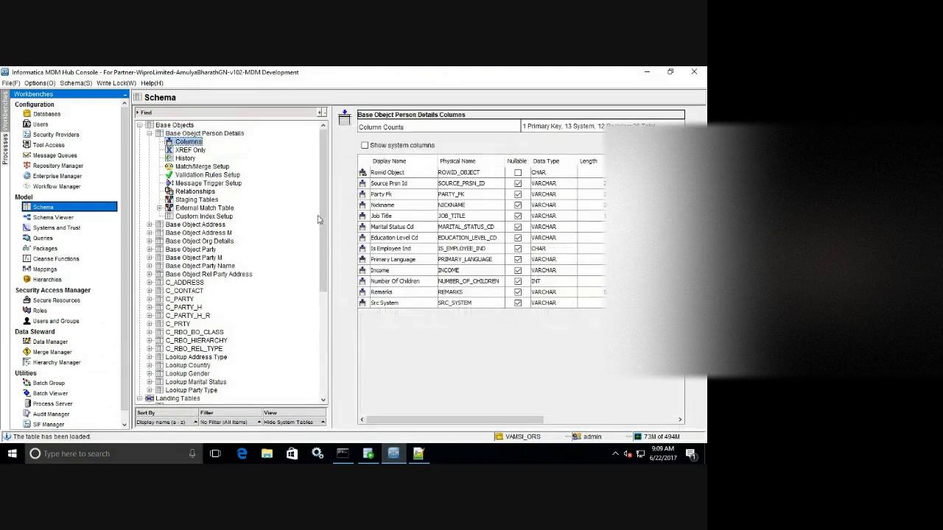
left_click(398, 196)
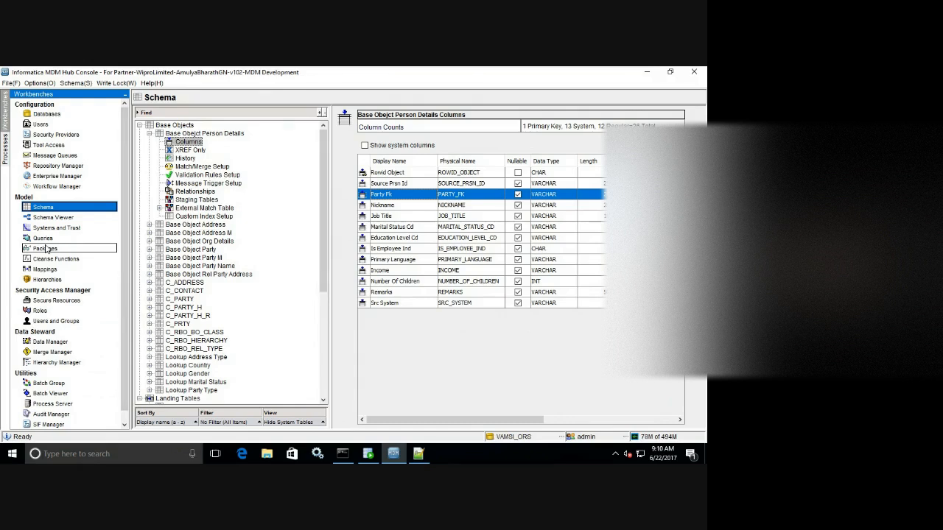
left_click(118, 83)
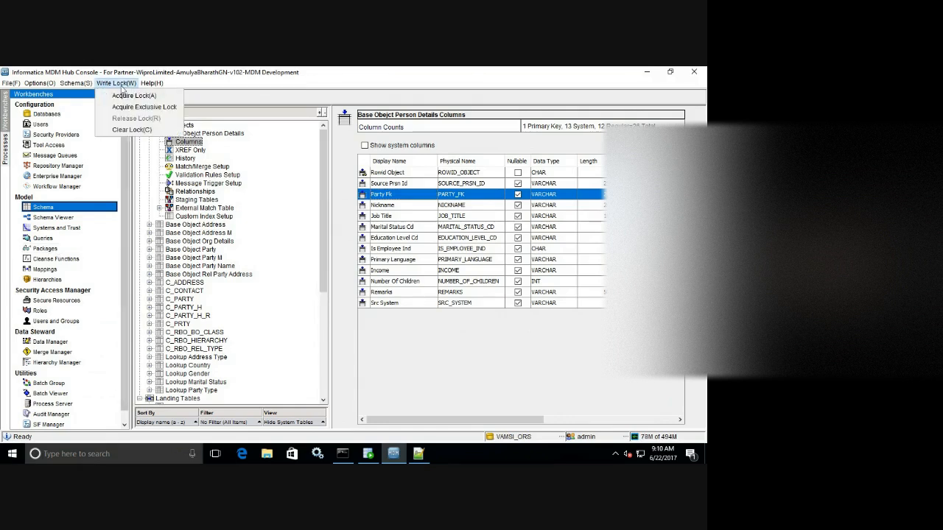
left_click(131, 96)
left_click(405, 196)
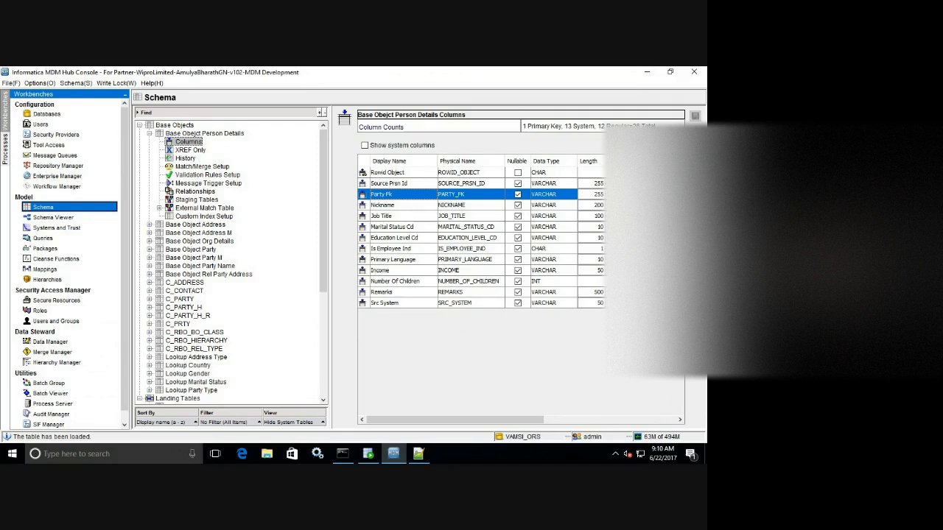
key("Delete")
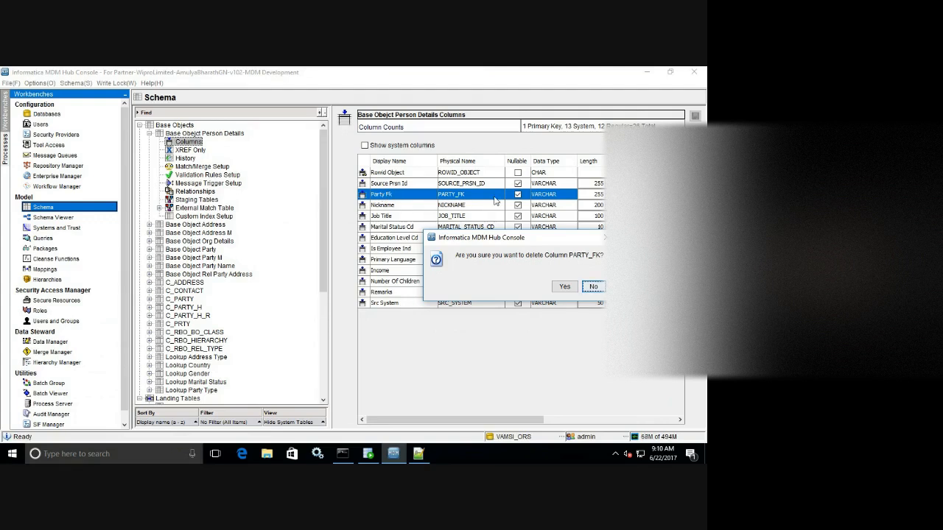
left_click(564, 288)
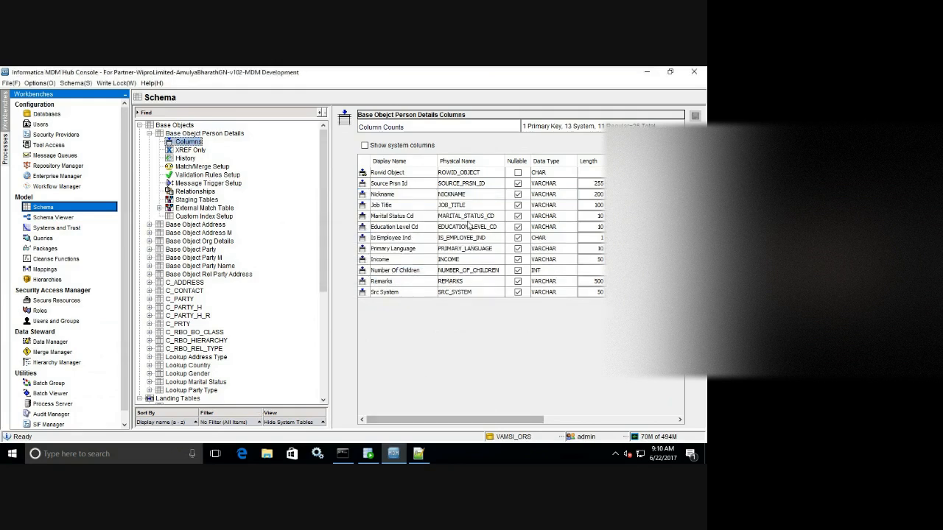
Add a CHAR column Party FK below Source Prsn Id and save the table.
left_click(412, 184)
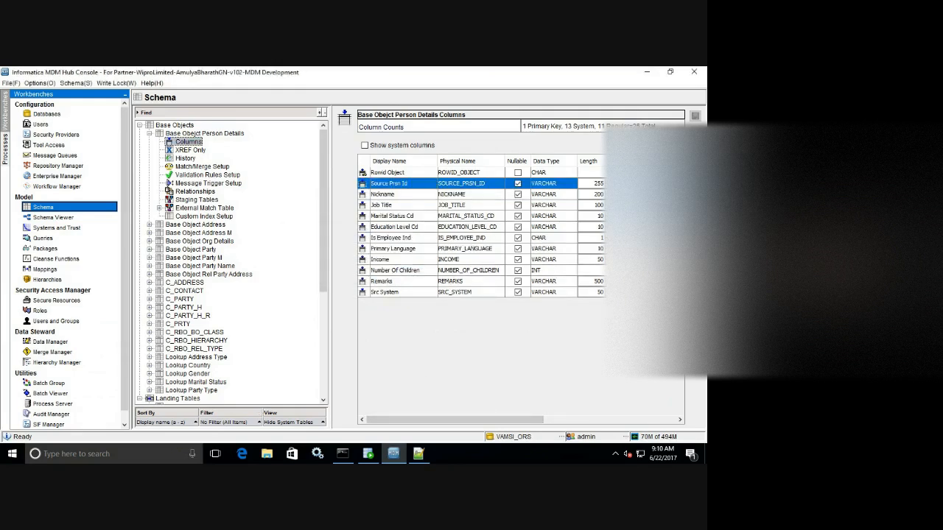
left_click(694, 134)
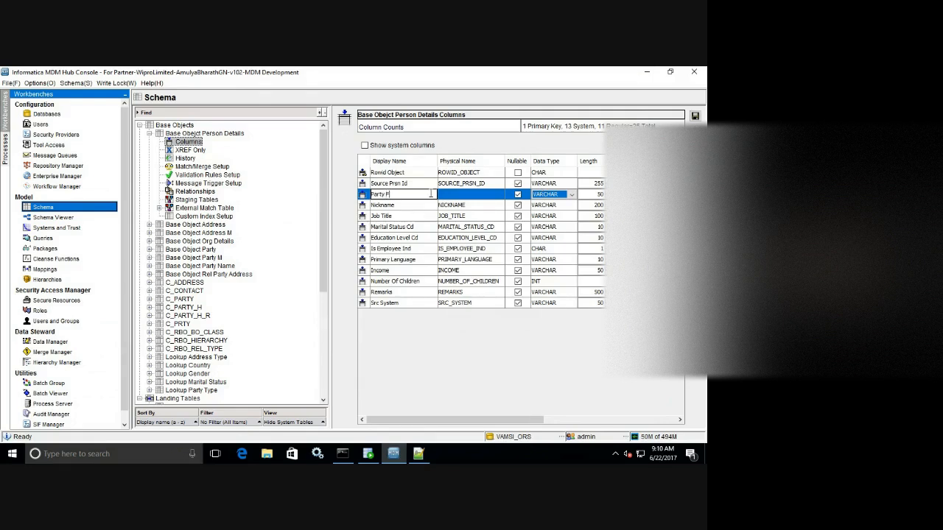
left_click(457, 197)
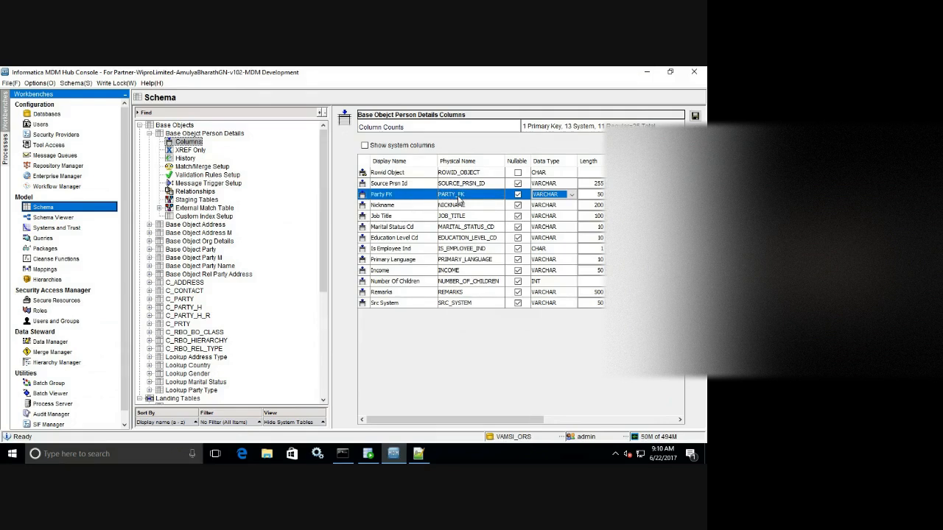
left_click(572, 195)
left_click(547, 205)
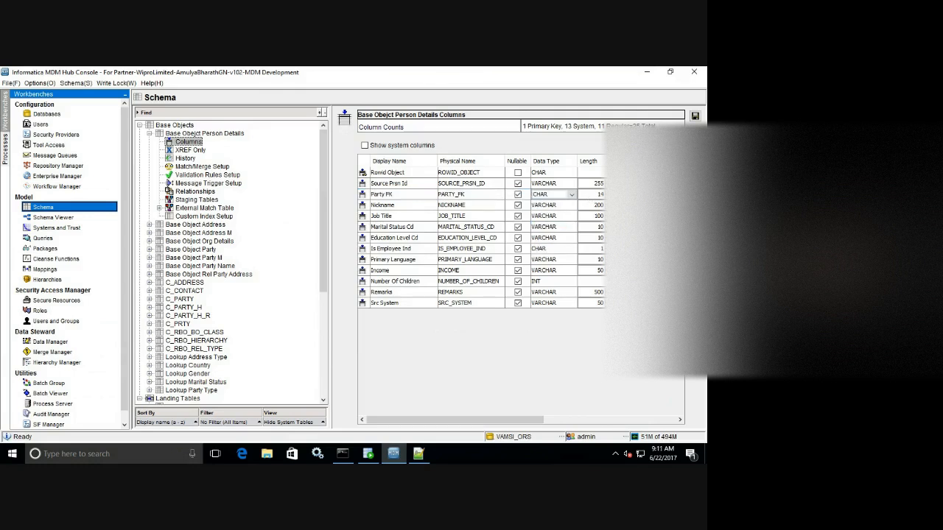
left_click(695, 116)
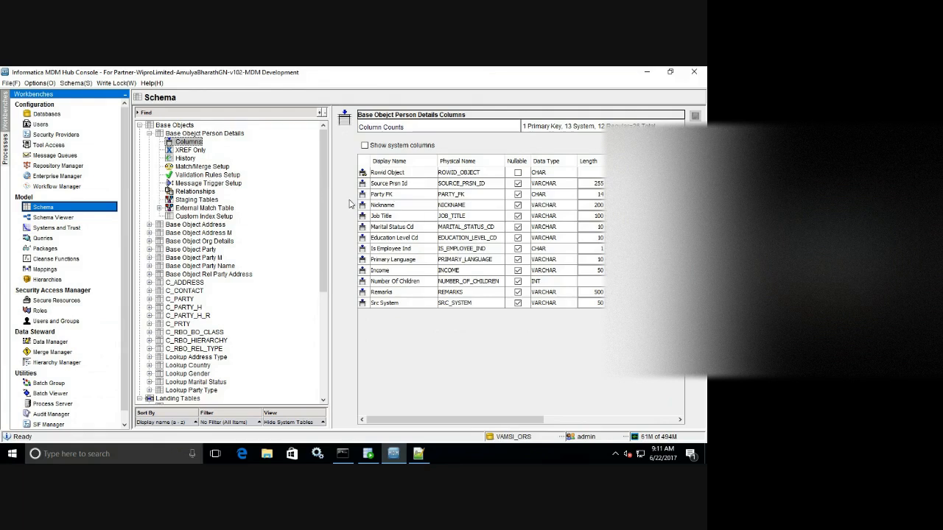
Add a relationship from Person Details' Party FK to Base Object Party's Rowid Object.
left_click(210, 192)
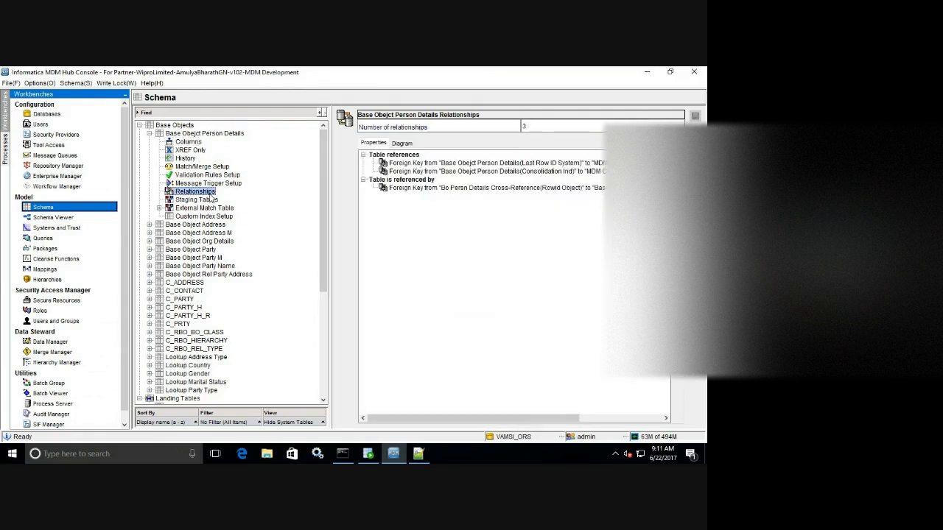
left_click(695, 133)
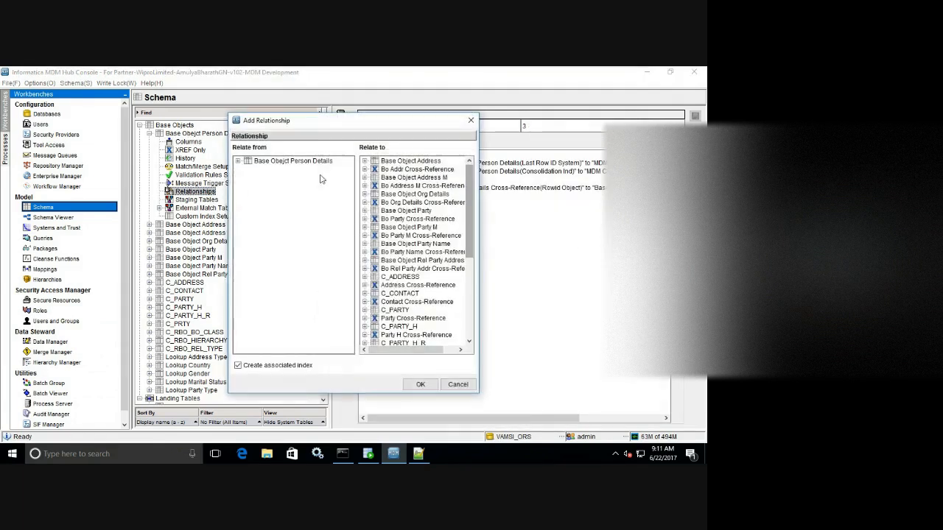
left_click(236, 165)
left_click(275, 177)
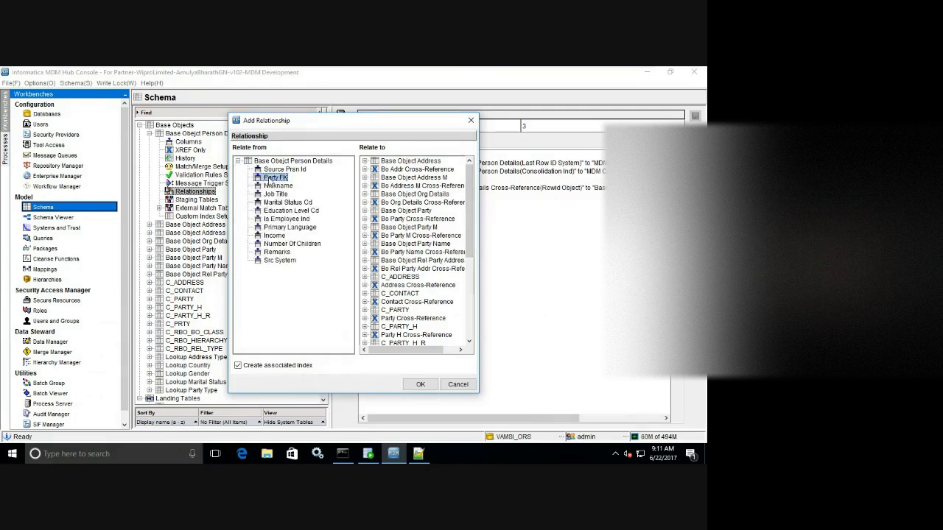
mouse_move(467, 212)
left_mouse_down()
mouse_move(468, 222)
mouse_move(468, 209)
left_mouse_up()
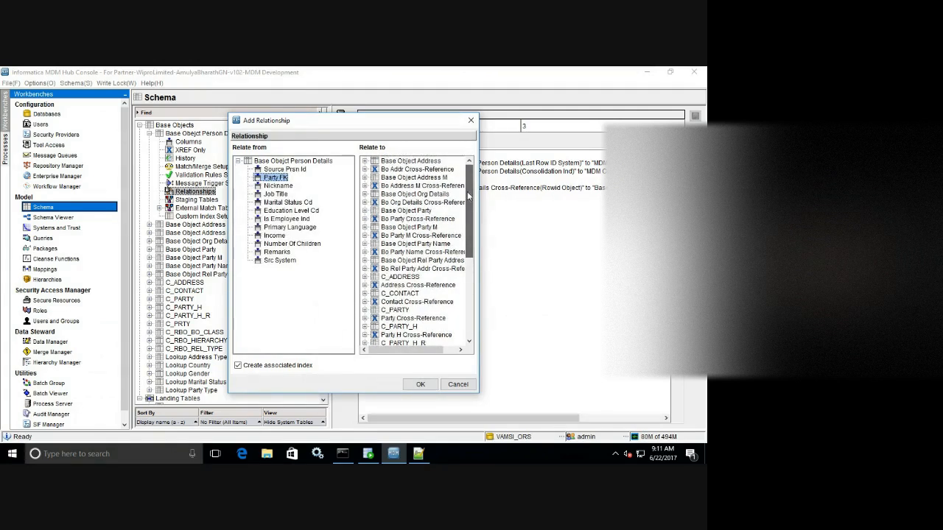
left_click(365, 210)
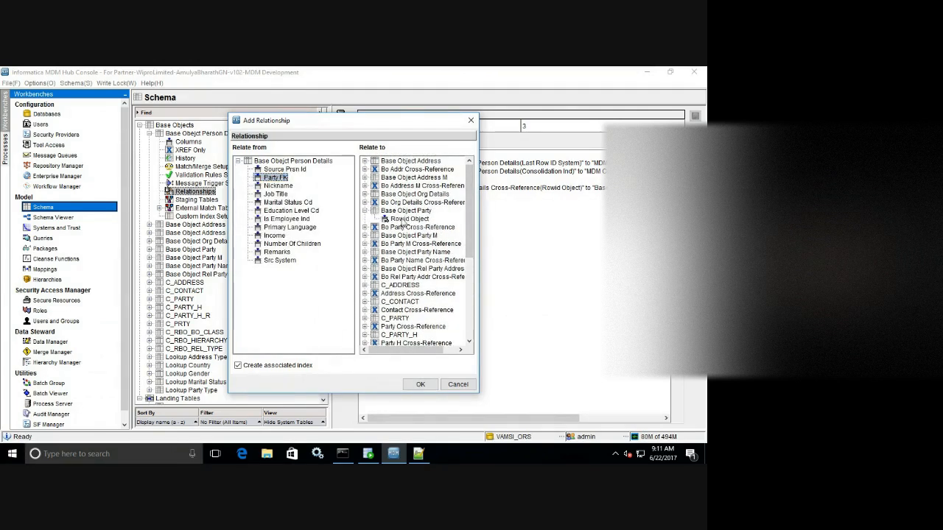
left_click(405, 219)
left_click(420, 385)
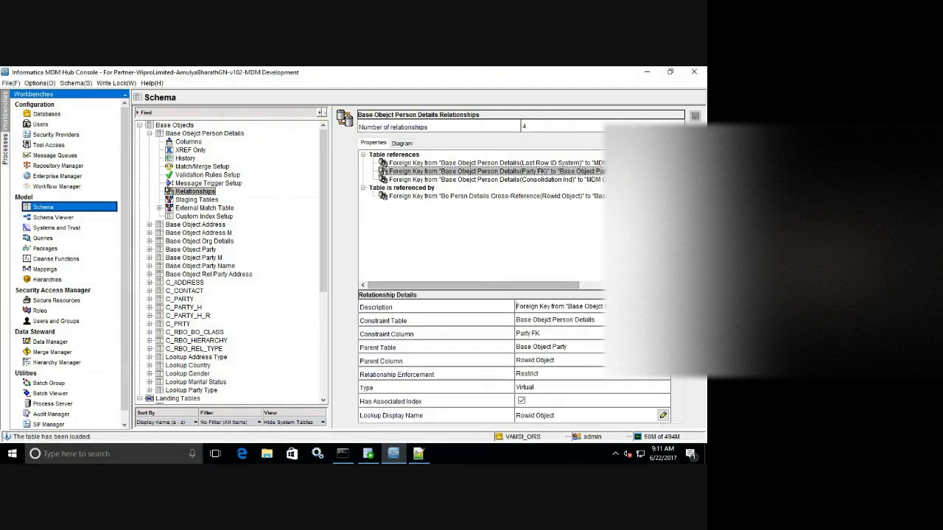
Add a relationship from Marital Status Cd to Lookup Marital Status's Marital Status Cd.
left_click(694, 116)
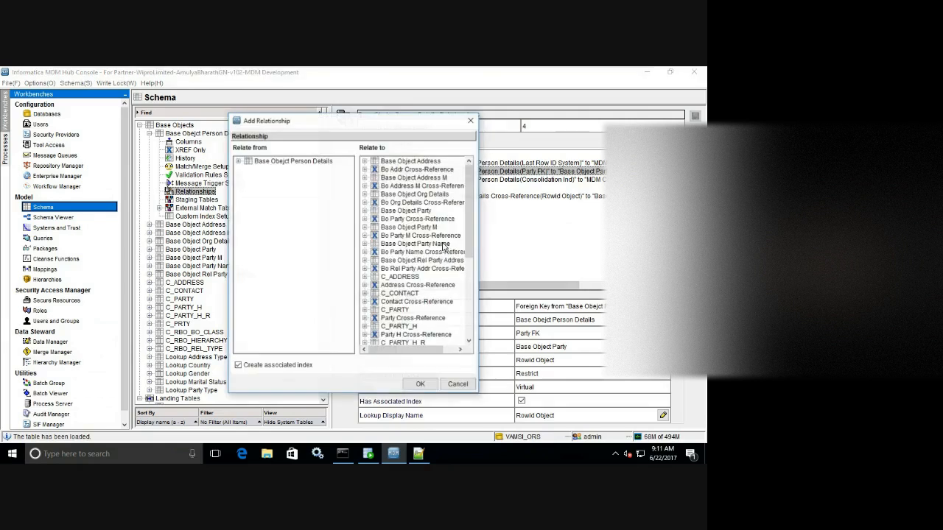
left_click(237, 161)
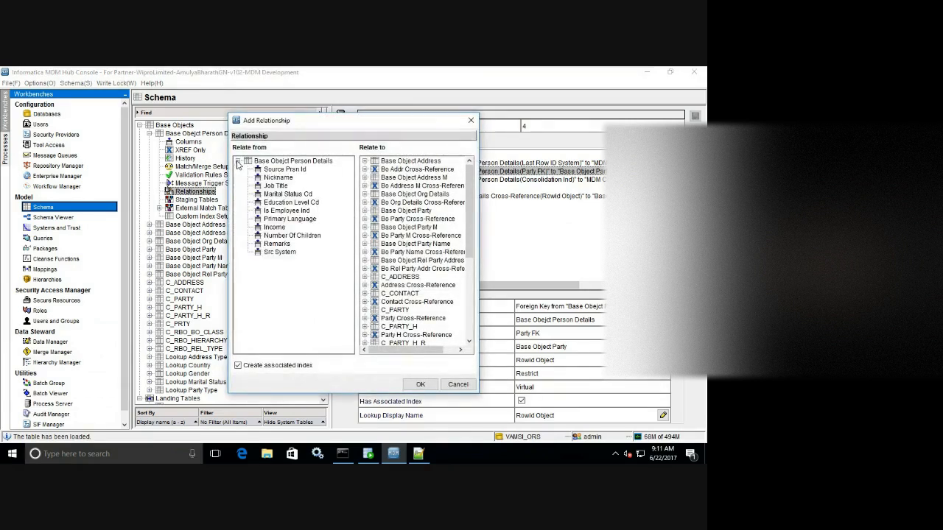
left_click(294, 195)
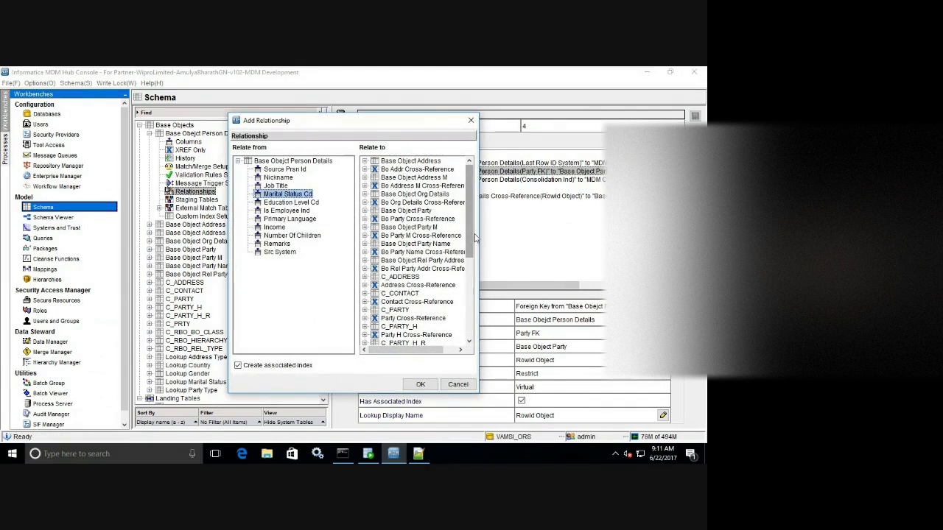
left_click_drag(470, 237, 455, 329)
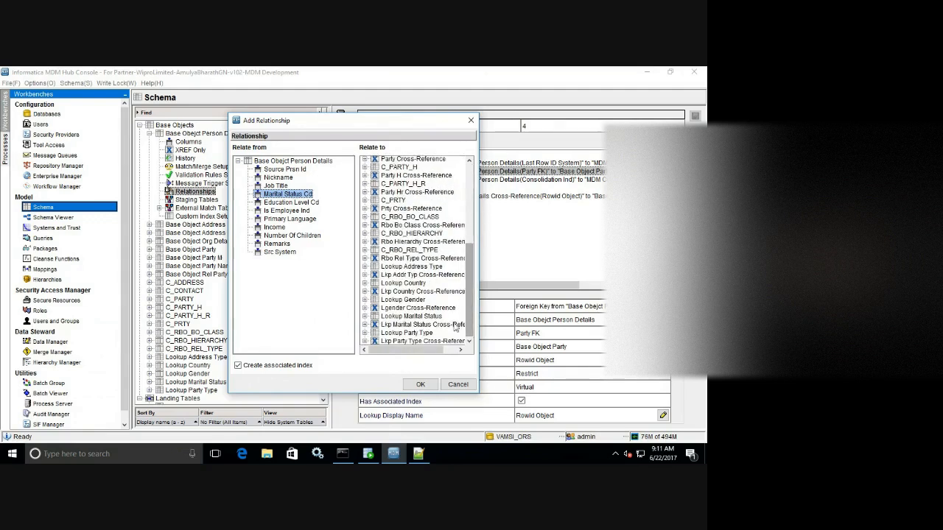
left_click(364, 316)
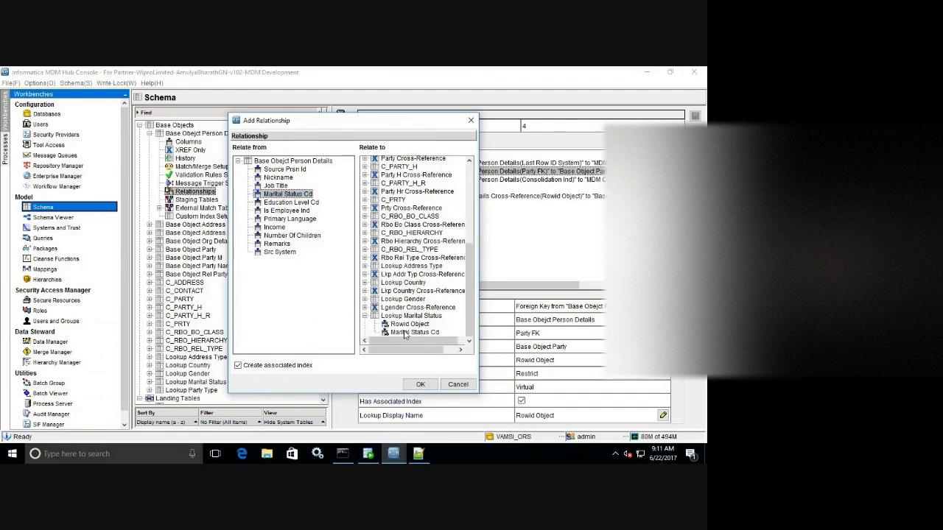
left_click(403, 333)
left_click(421, 384)
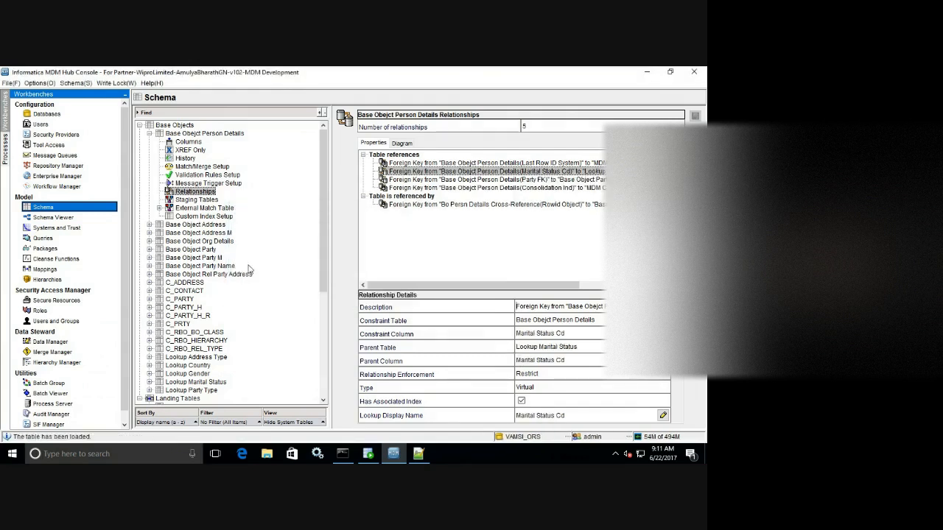
left_click(149, 133)
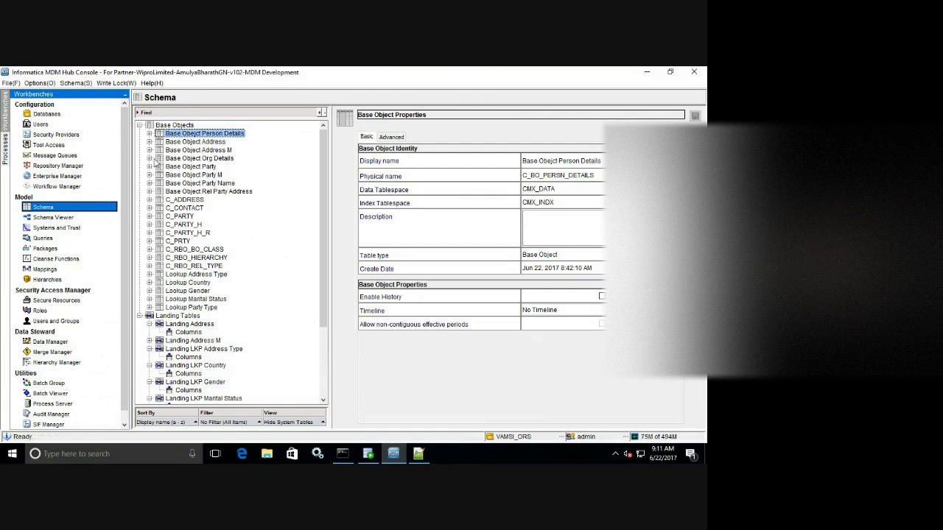
Insert a new CHAR column Party ID in Base Object Org Details.
left_click(150, 158)
left_click(189, 166)
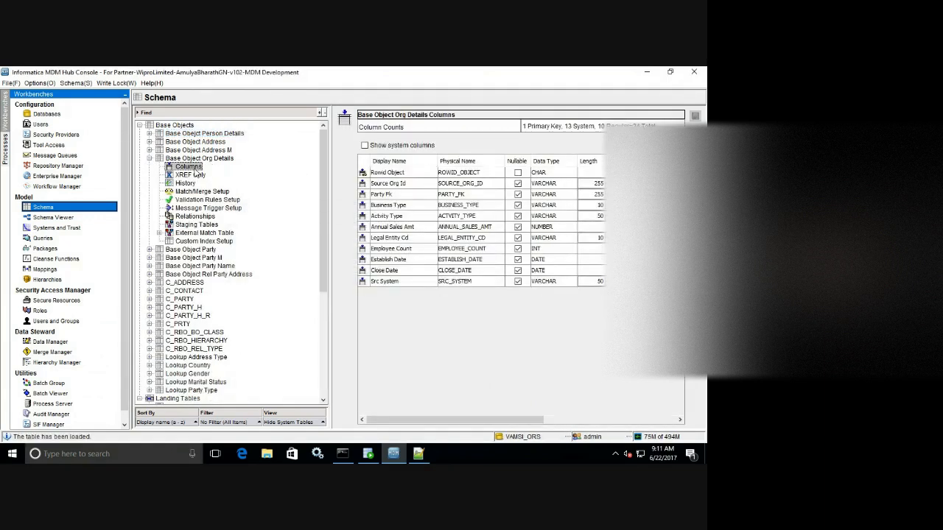
left_click(195, 216)
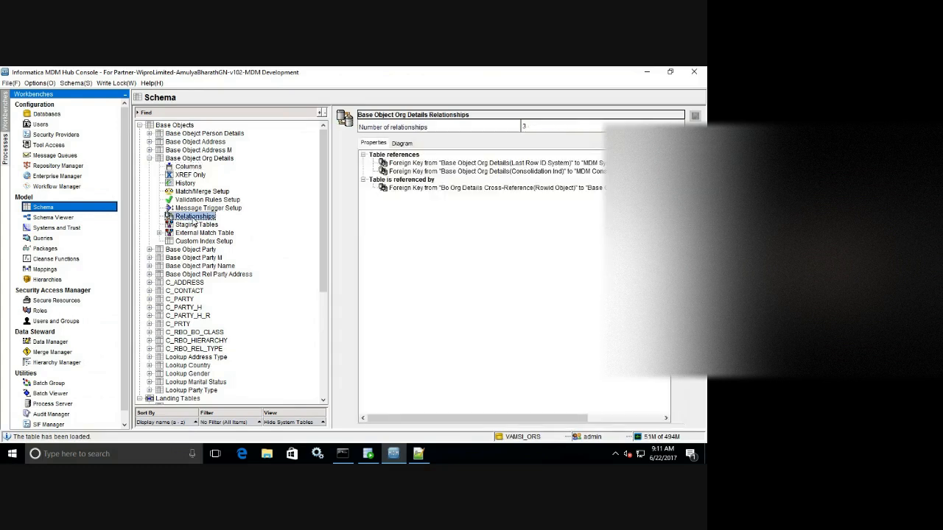
left_click(187, 168)
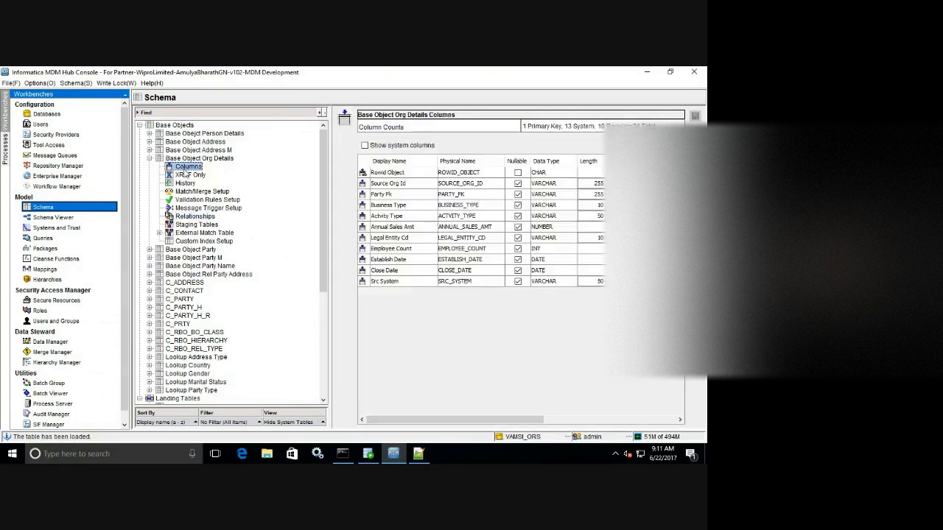
left_click(582, 195)
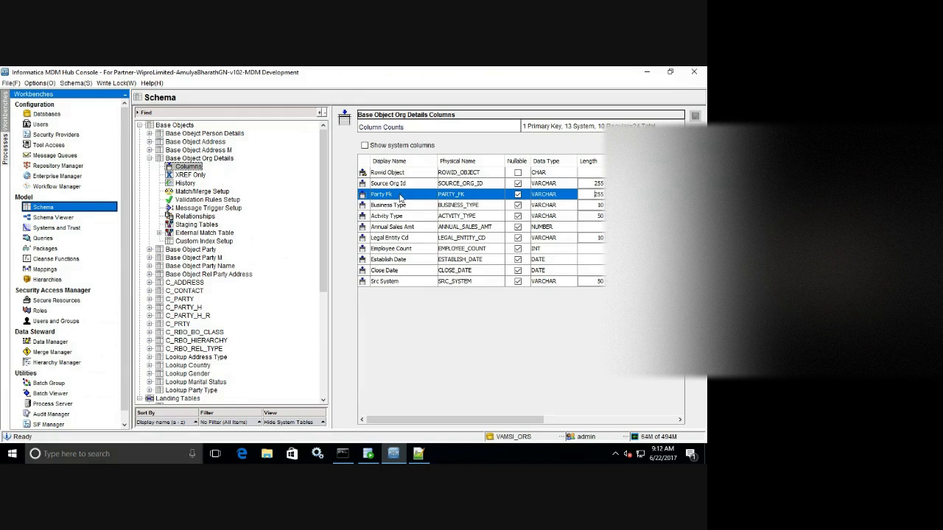
key("Insert")
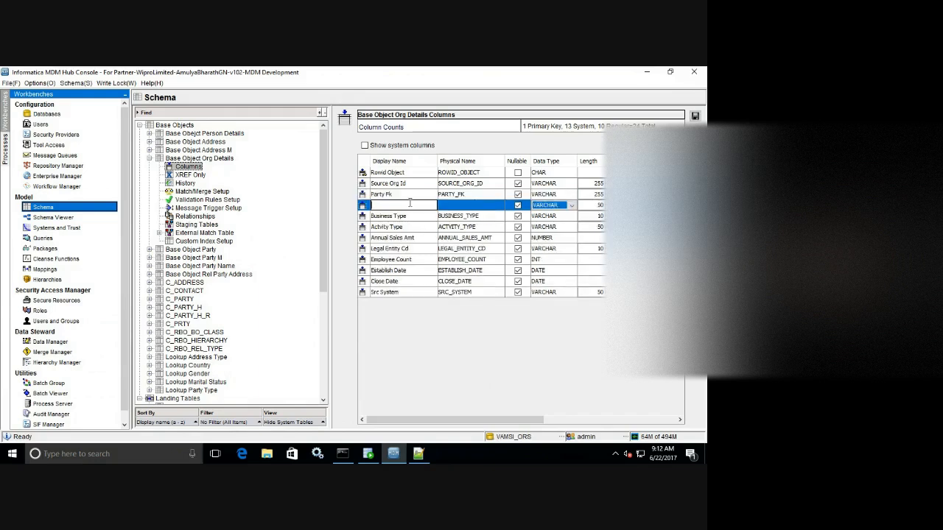
type("Party ID")
key("Return")
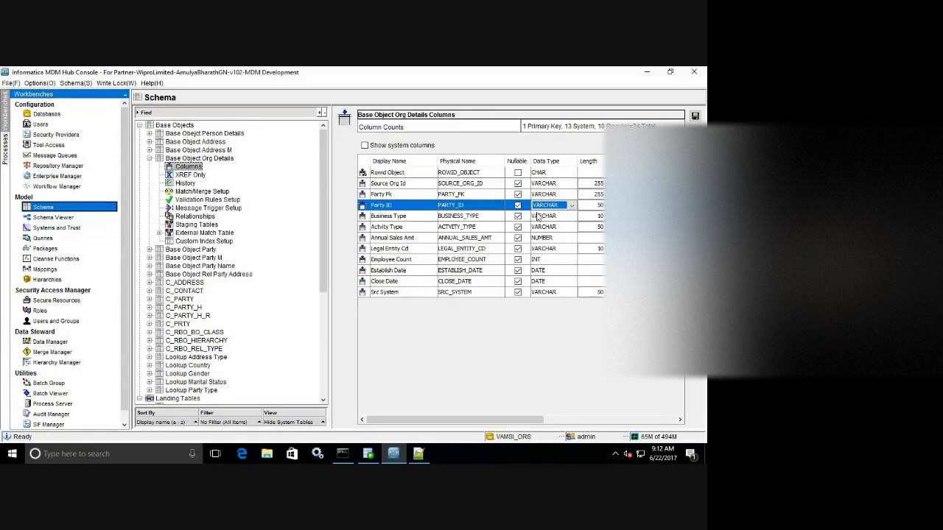
left_click(550, 205)
left_click(545, 215)
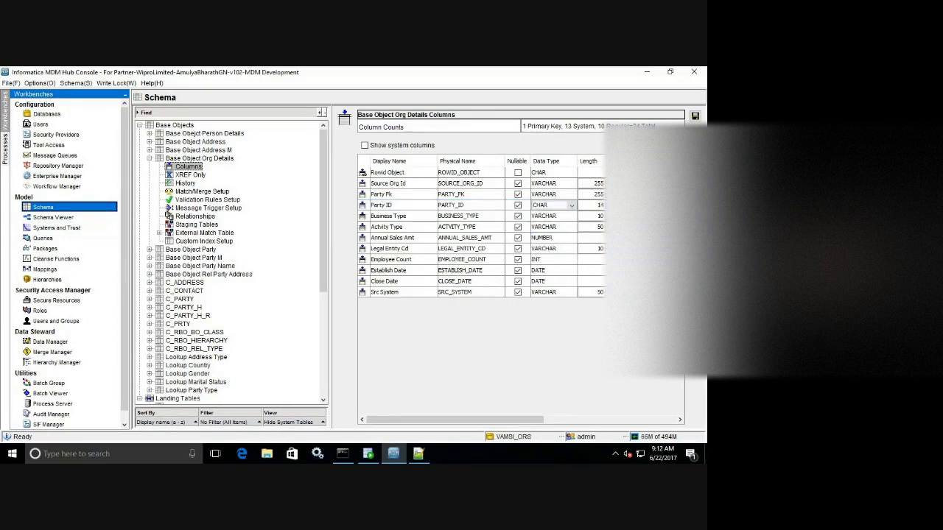
Delete the old Party Fk column from Org Details and show its relationships.
left_click(518, 194)
left_click(459, 194)
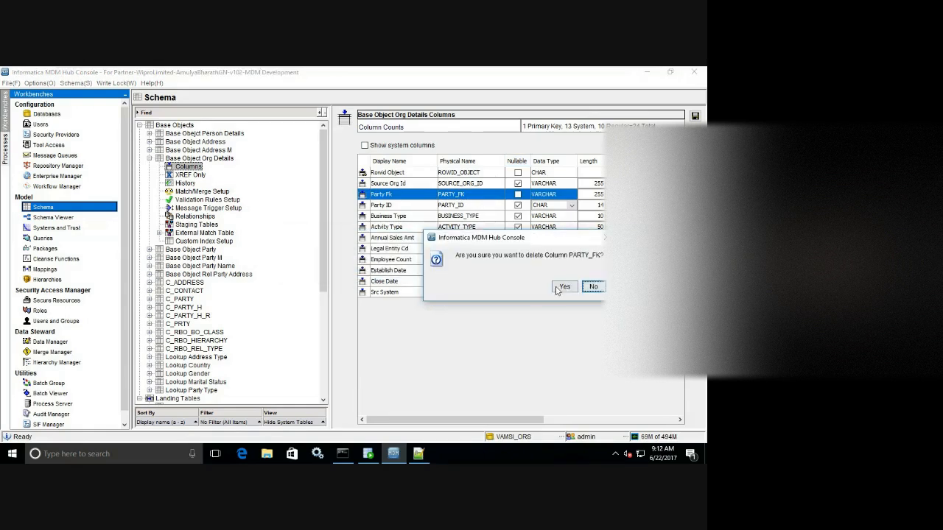
left_click(558, 290)
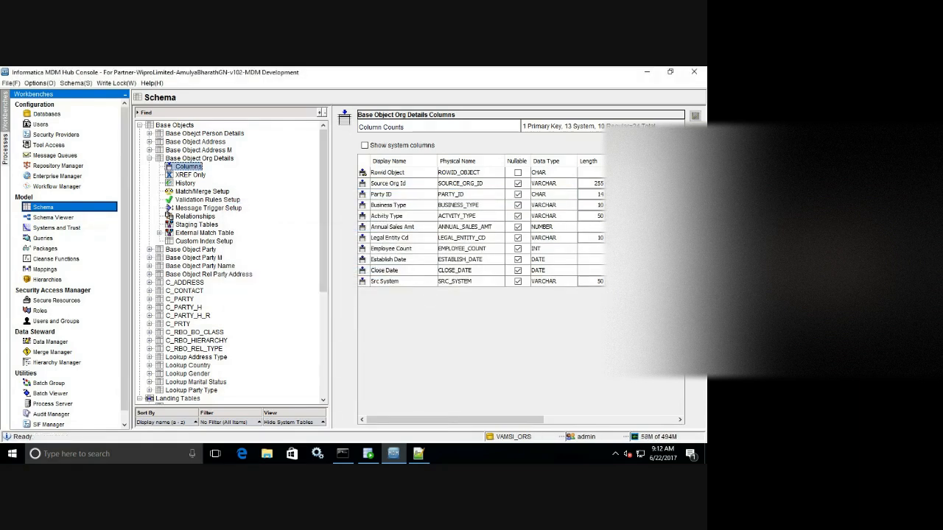
left_click(196, 217)
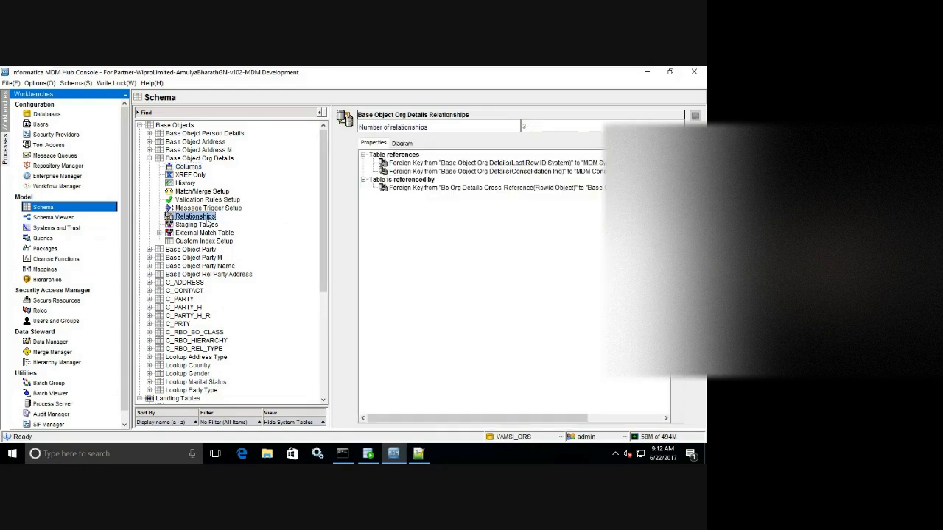
Add an Org Details relationship from Party ID to Base Object Party's Rowid Object.
left_click(402, 143)
left_click(376, 144)
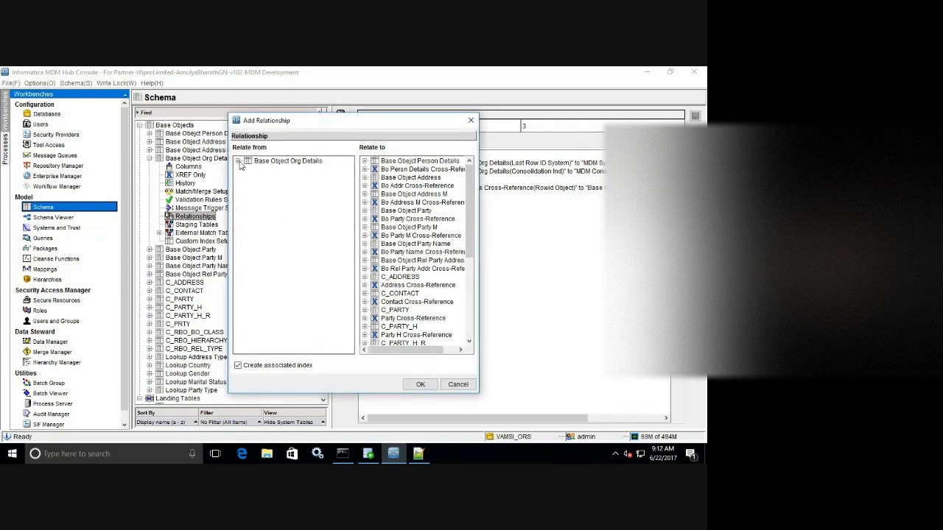
left_click(239, 162)
left_click(278, 178)
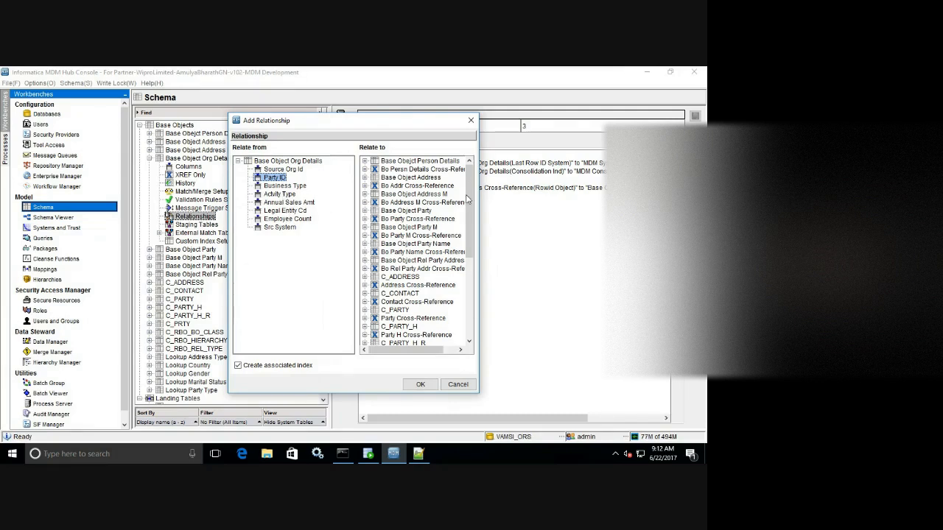
scroll(466, 199, "down", 6)
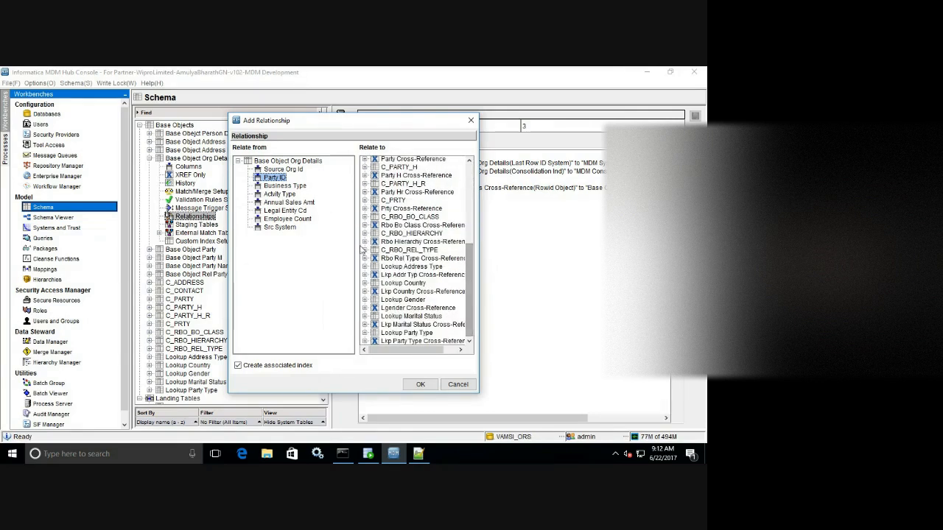
left_click_drag(469, 254, 477, 173)
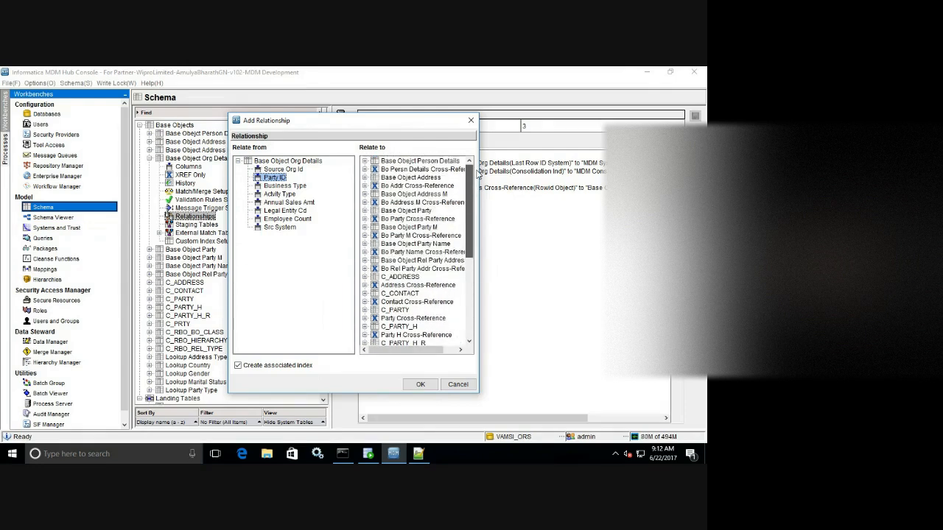
left_click(365, 210)
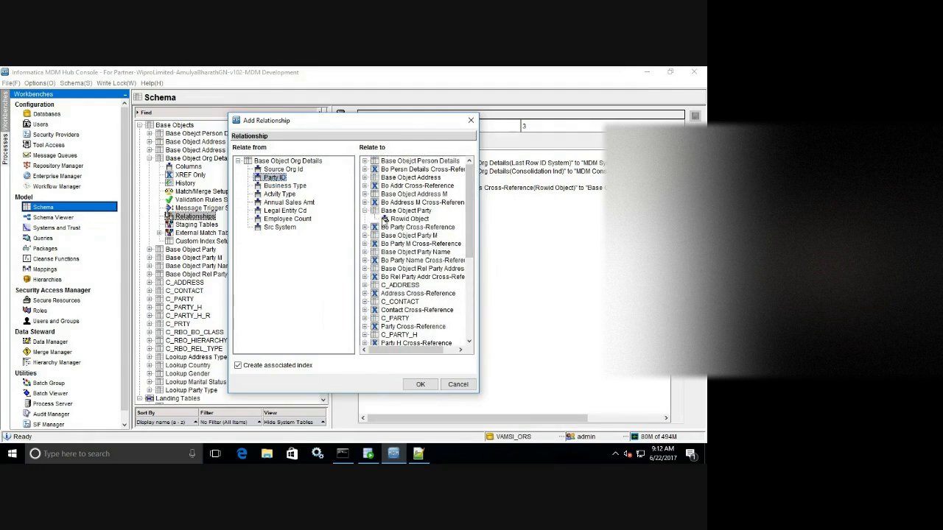
left_click(398, 218)
left_click(420, 384)
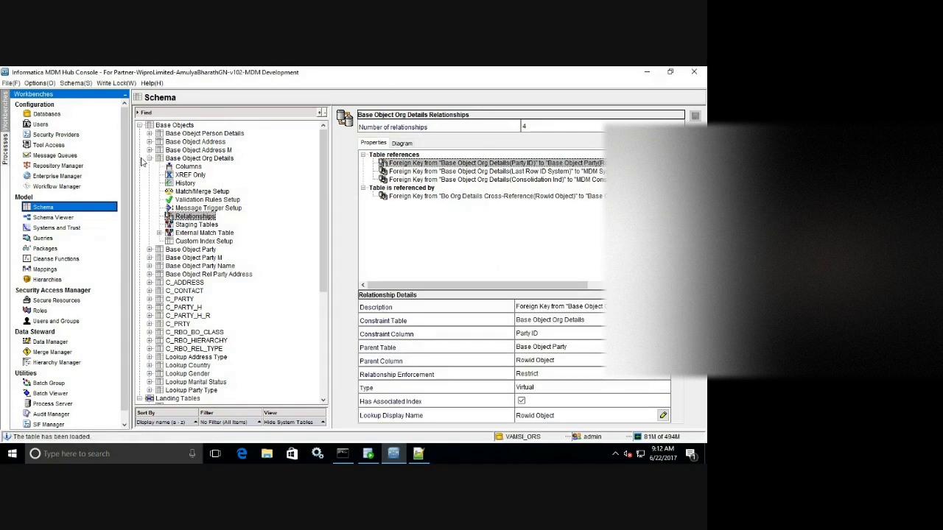
left_click(150, 159)
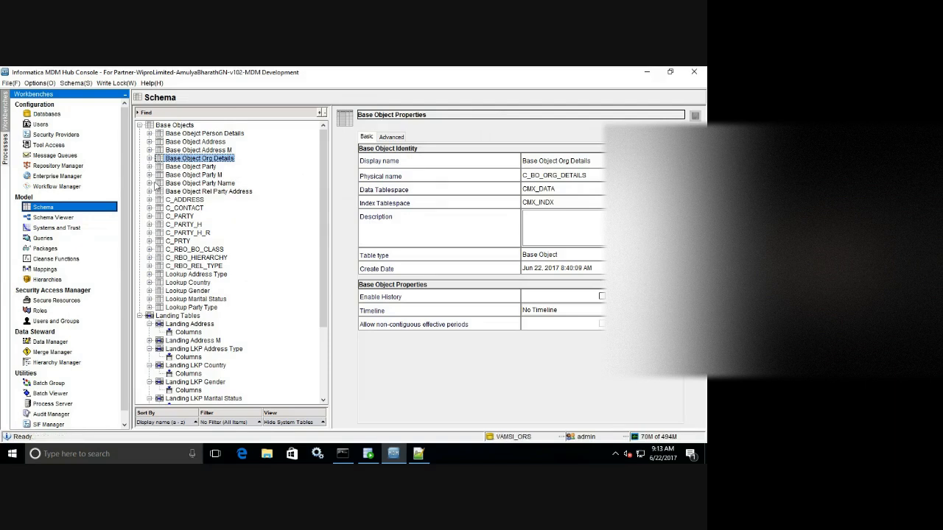
Delete the existing PARTY_FK column from Base Object Party Name.
left_click(150, 183)
left_click(188, 193)
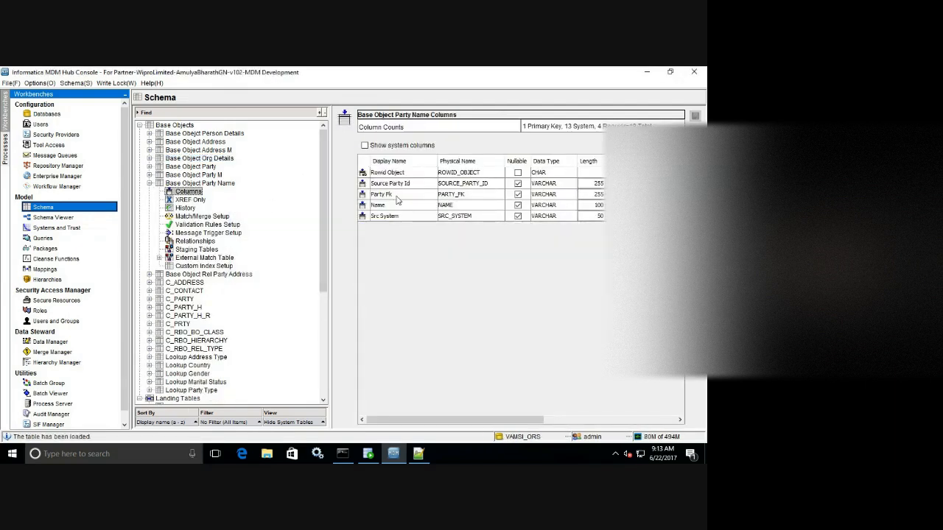
left_click(476, 196)
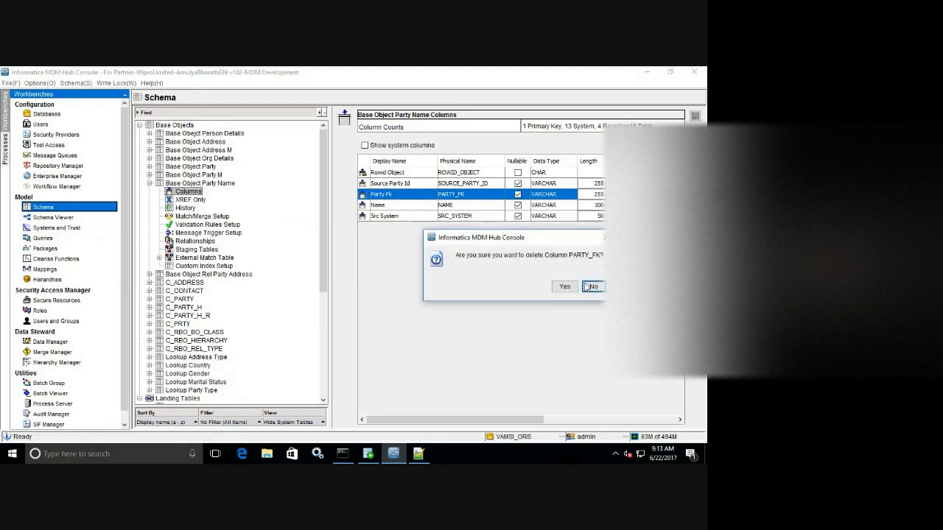
left_click(563, 286)
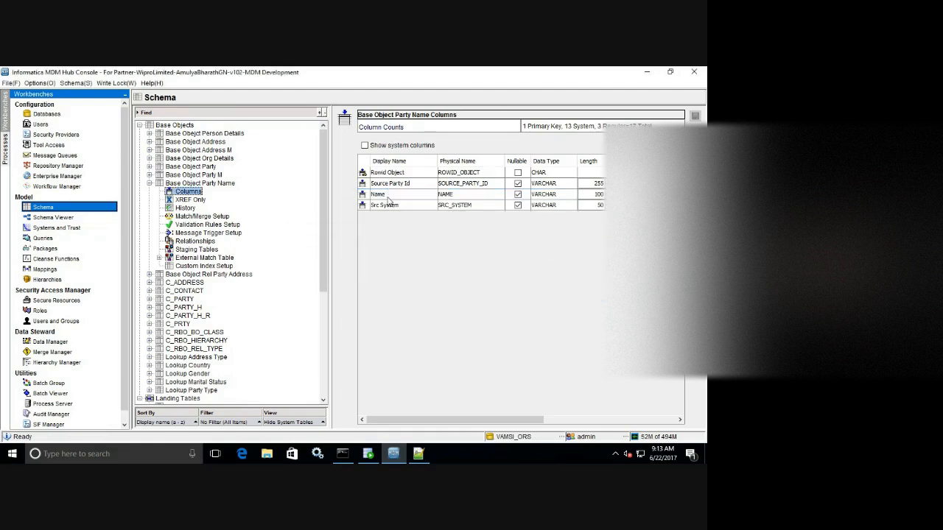
Add a CHAR Party FK column after Name, save the table, and show its relationships.
left_click(392, 195)
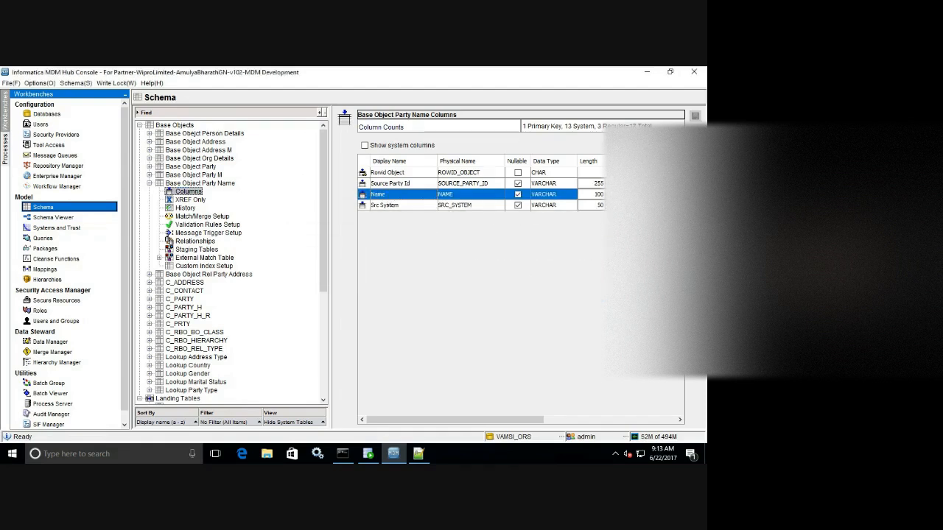
left_click(693, 168)
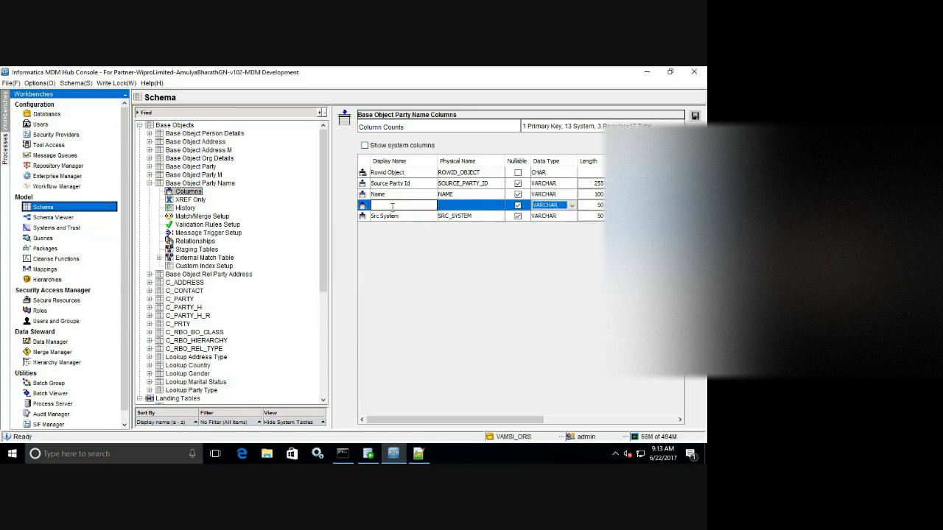
type("Harty FK")
left_click(549, 206)
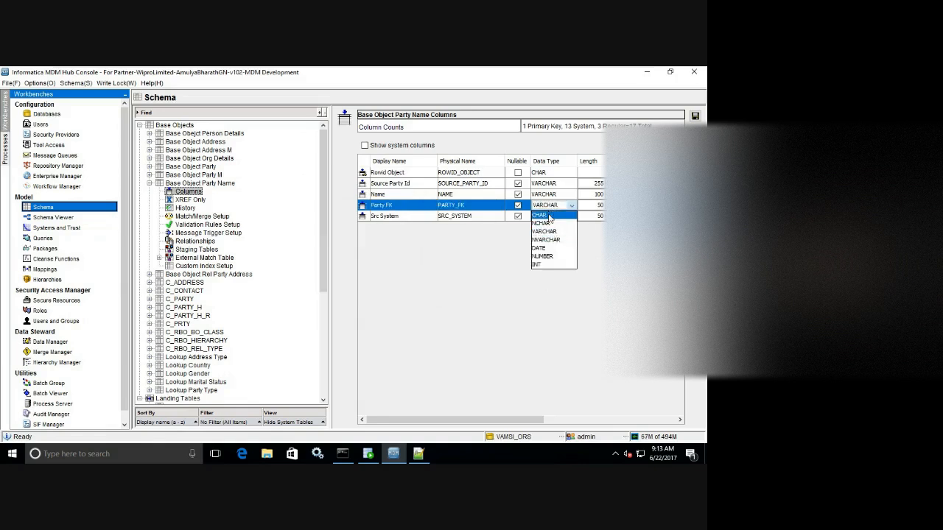
left_click(549, 215)
left_click(695, 116)
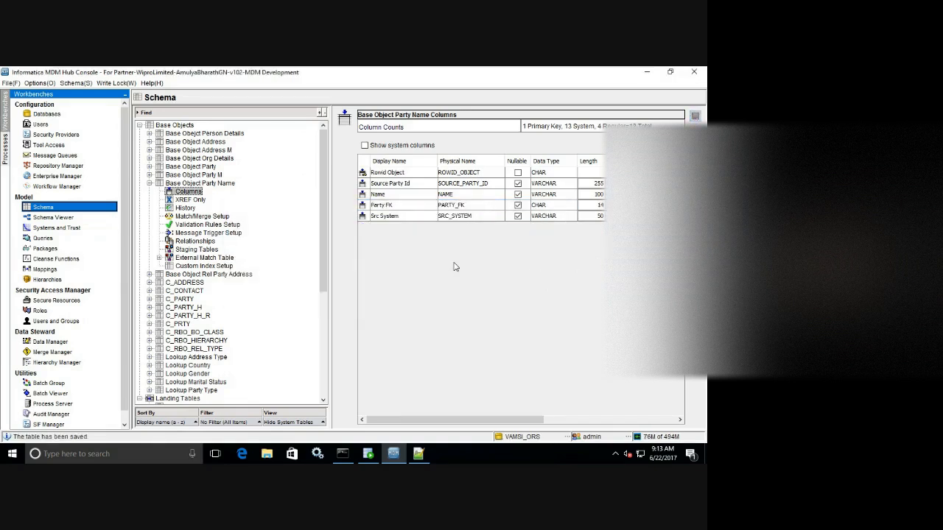
left_click(194, 241)
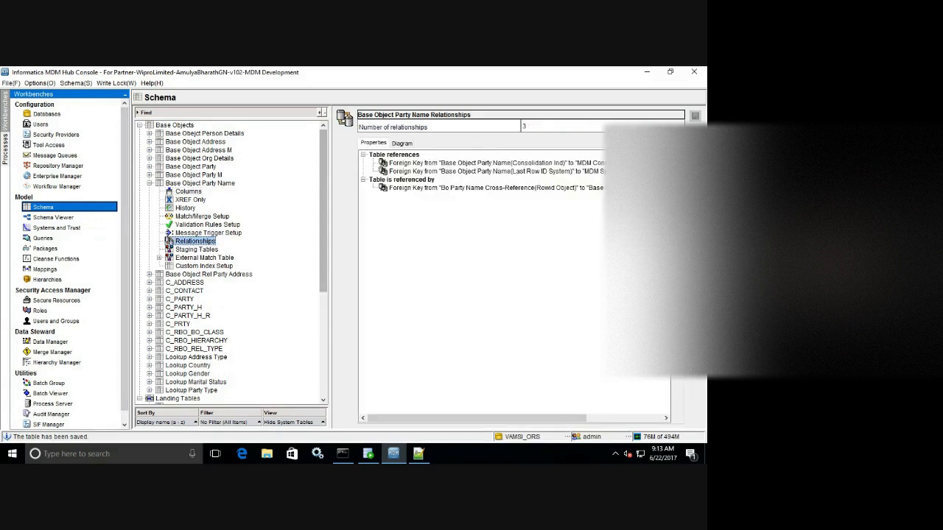
Add a Party Name relationship from Party FK to Base Object Party's Rowid Object.
left_click(695, 133)
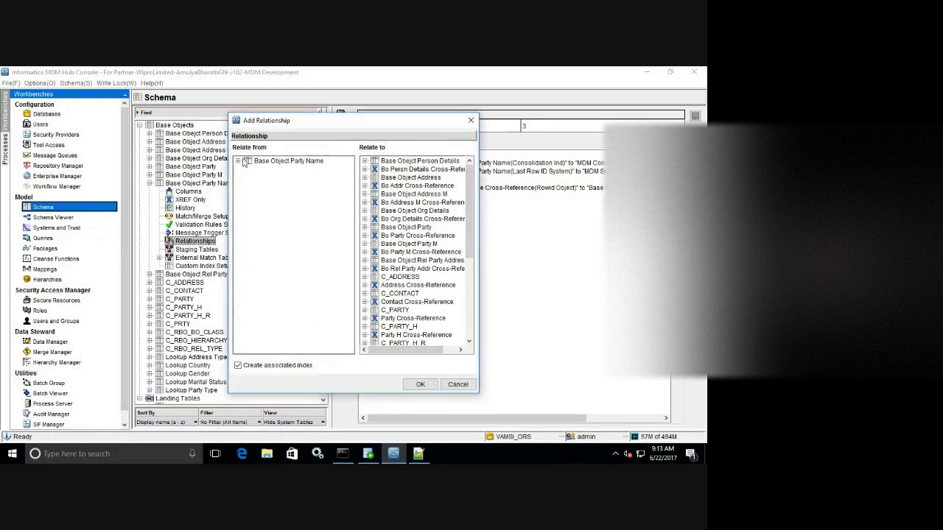
left_click(238, 161)
left_click(274, 186)
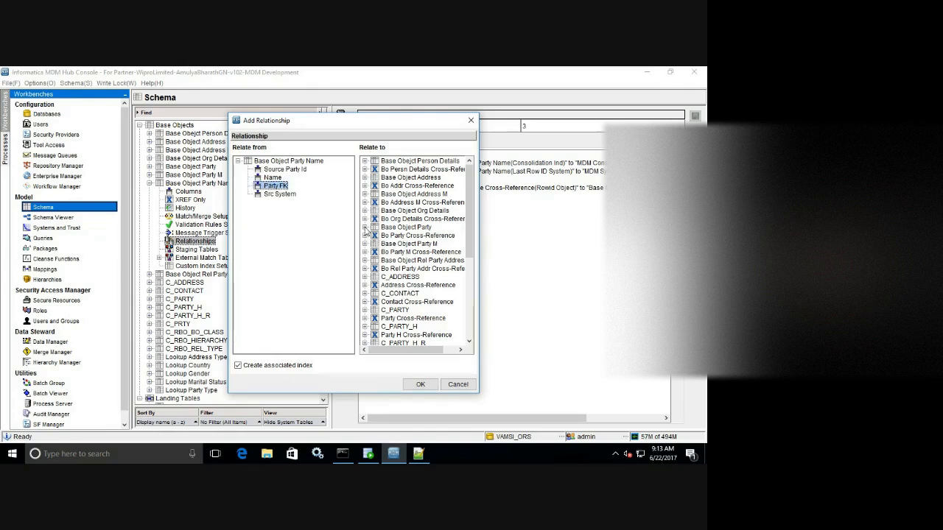
left_click(365, 227)
left_click(402, 236)
left_click(420, 383)
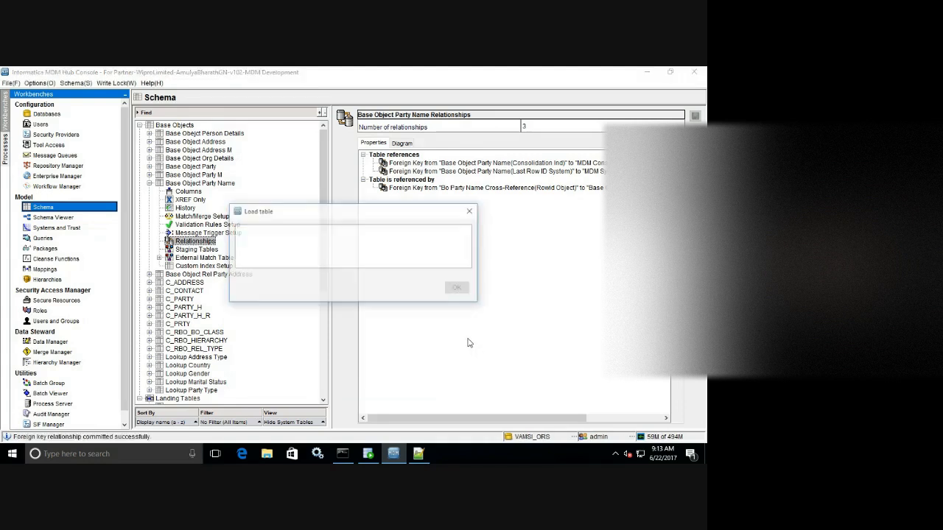
Show the columns of Base Object Rel Party Address.
left_click(149, 184)
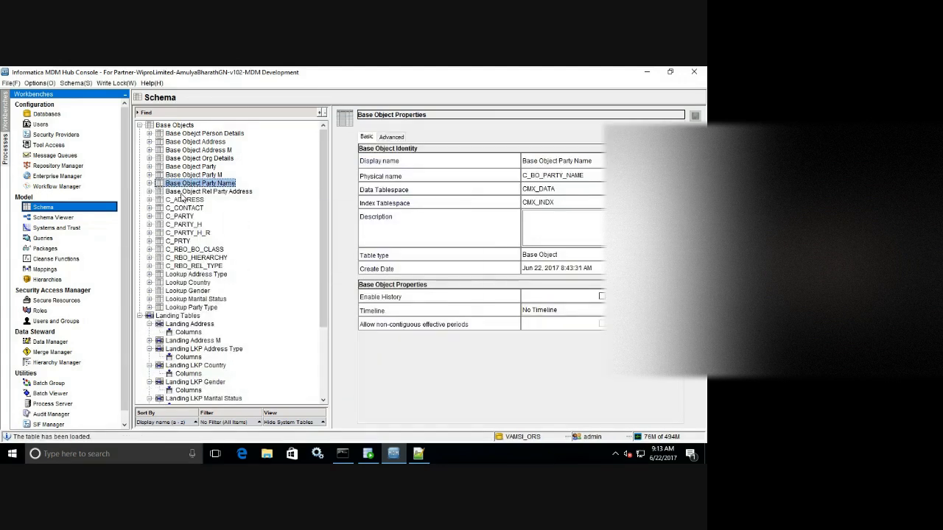
left_click(150, 192)
left_click(177, 201)
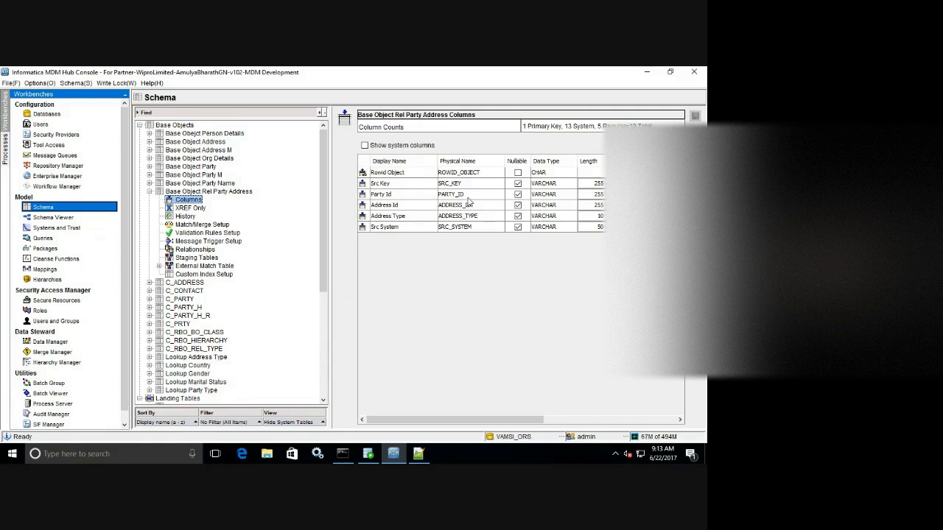
Delete the SRC_KEY, PARTY_ID, ADDRESS_ID and SRC_SYSTEM columns, leaving only Address Type.
left_click(466, 195)
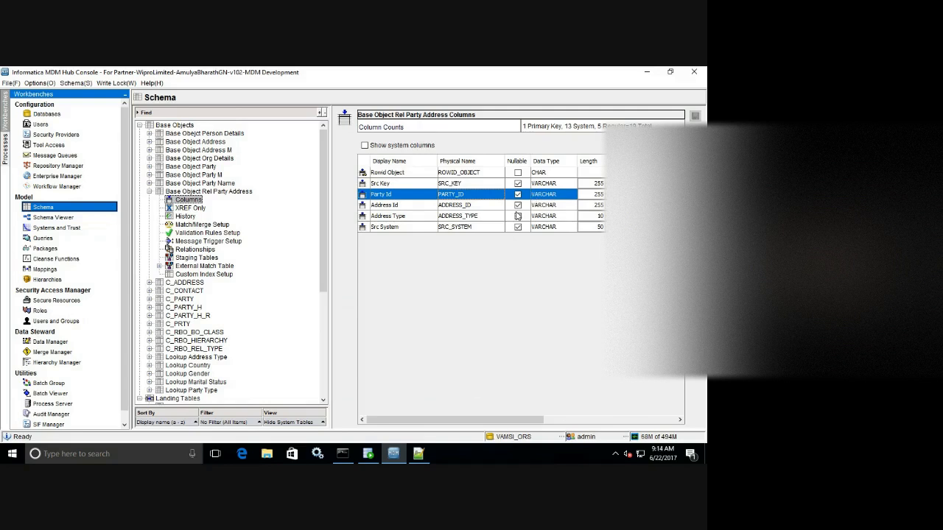
left_click(398, 185)
key("Delete")
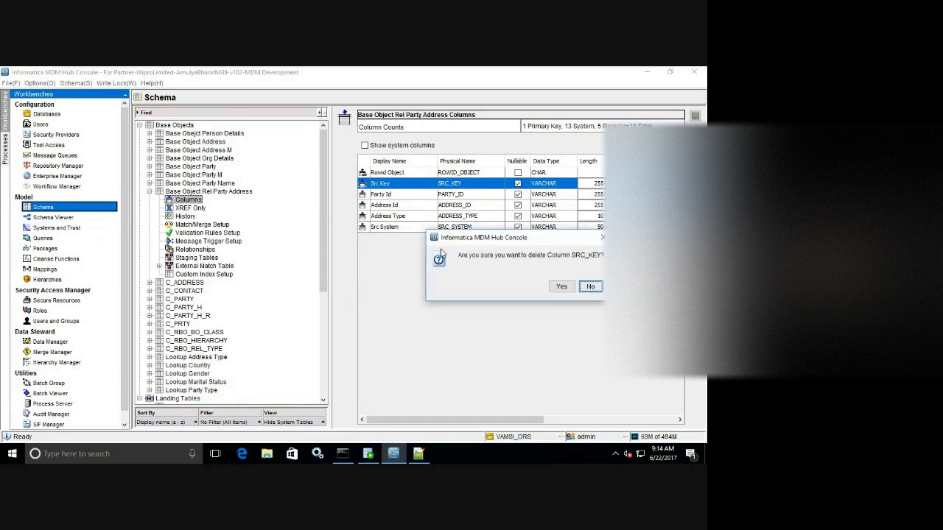
left_click(562, 286)
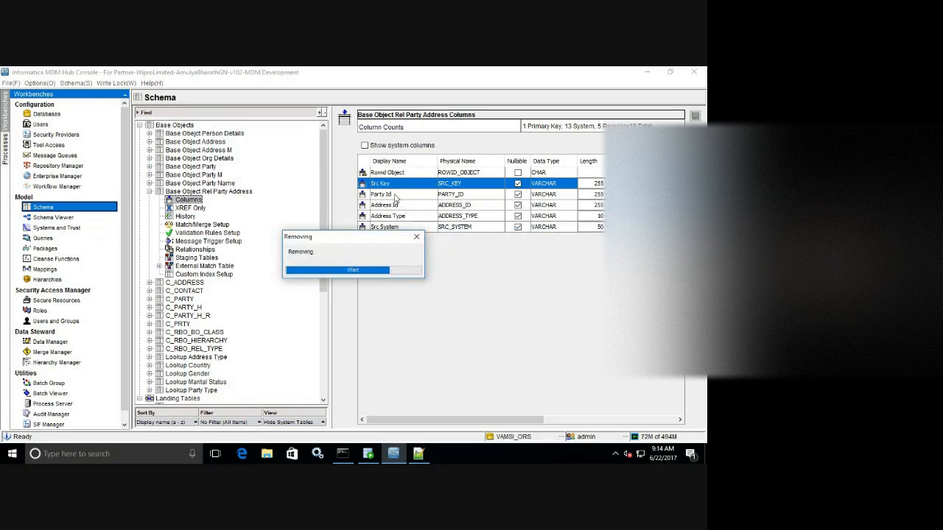
left_click(398, 187)
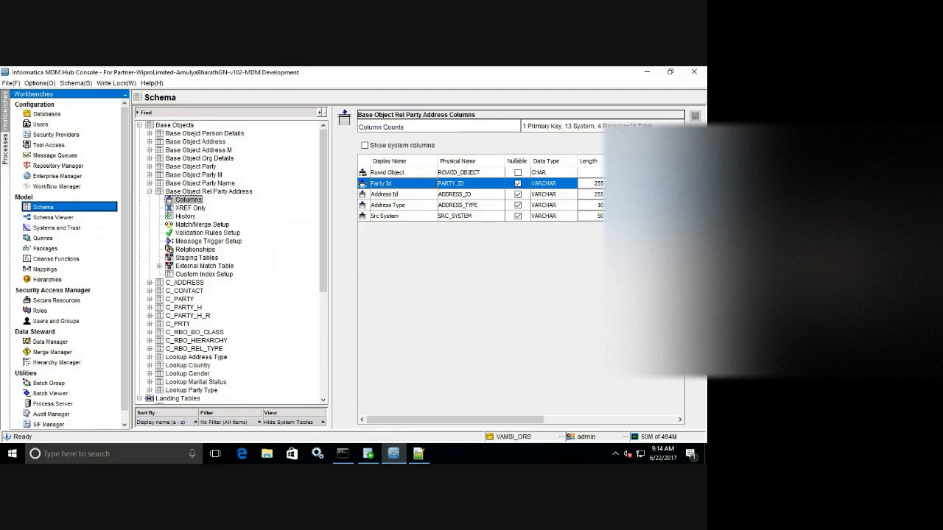
key("Delete")
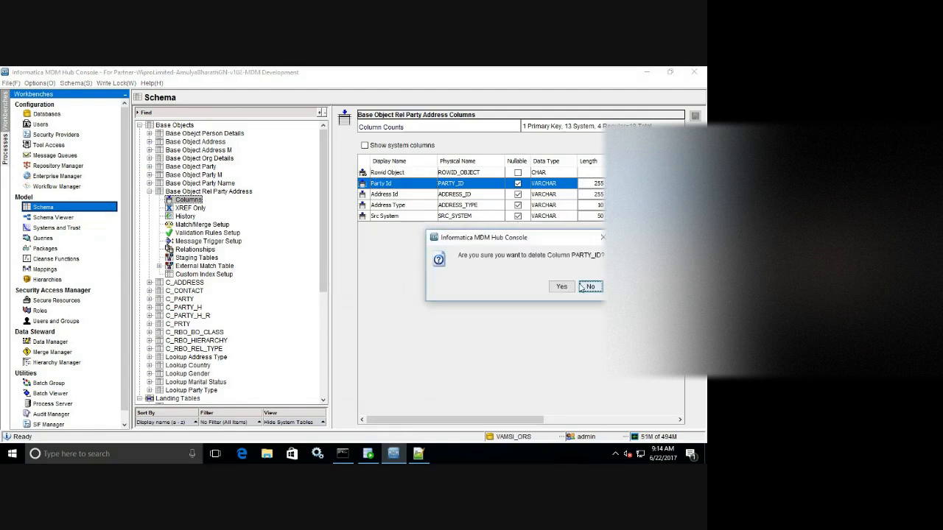
left_click(561, 286)
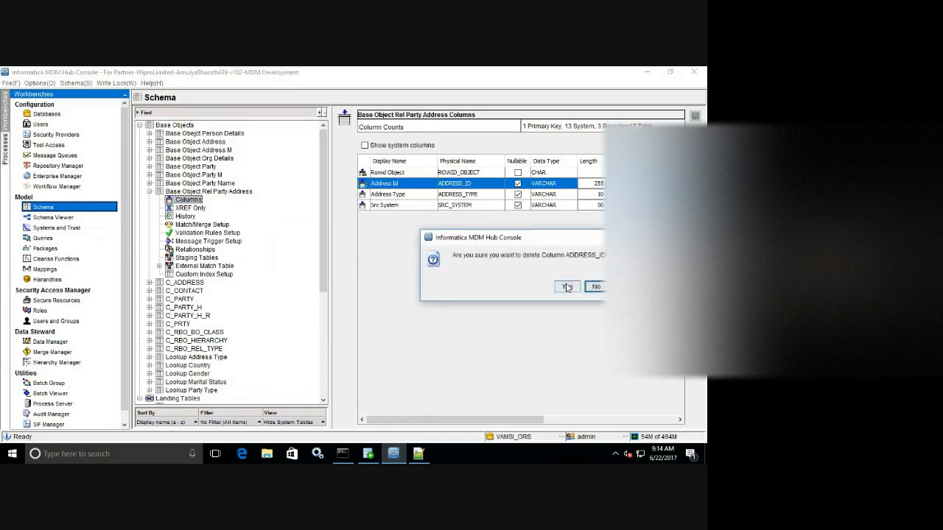
left_click(566, 286)
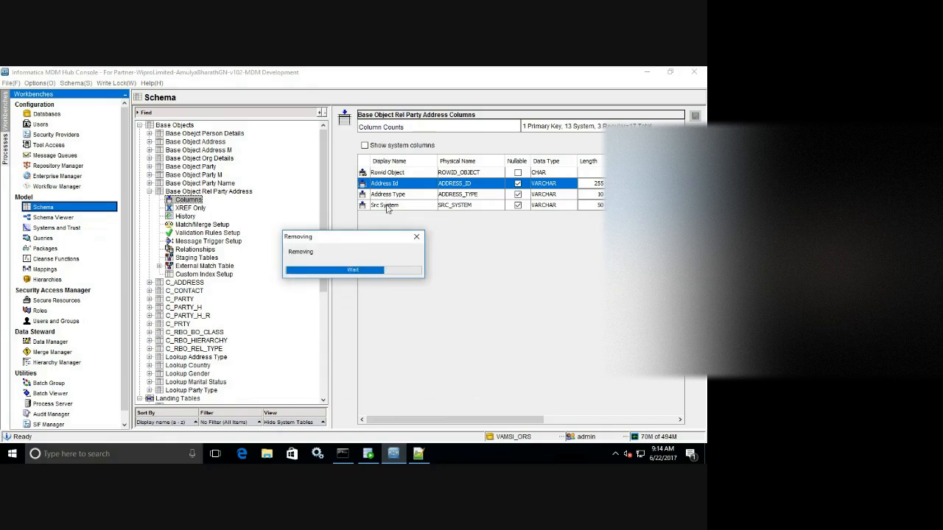
left_click(395, 195)
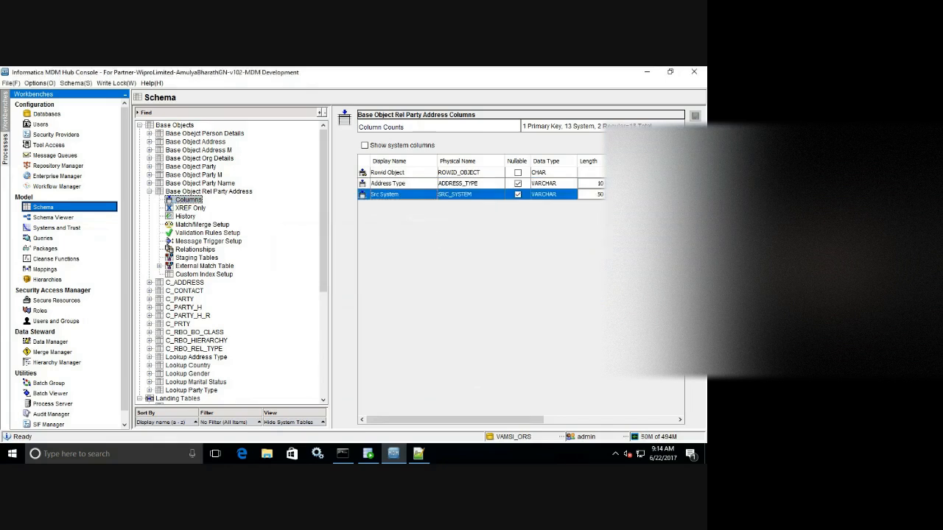
key("Delete")
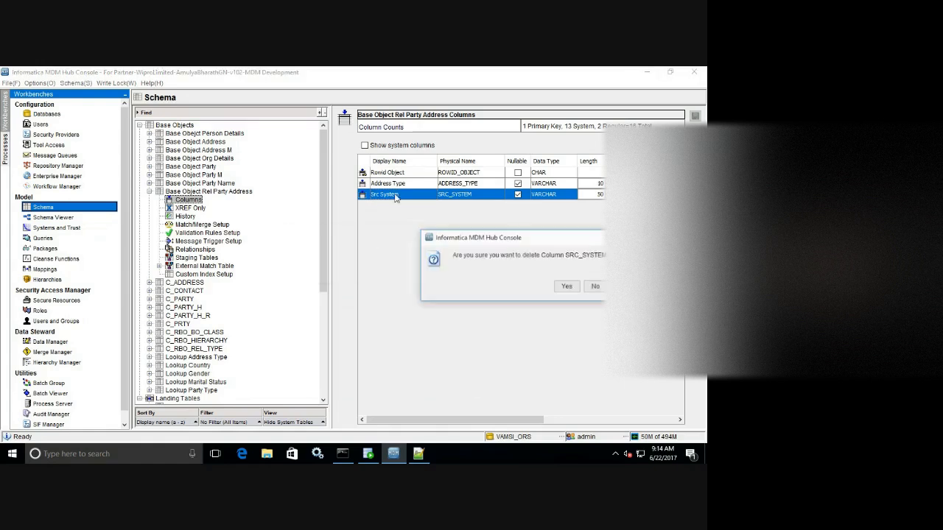
left_click(567, 287)
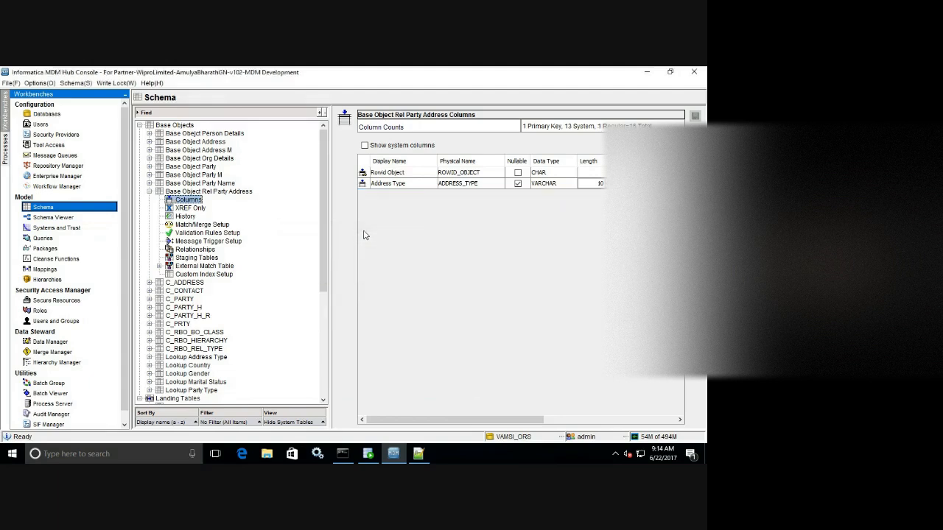
Add CHAR columns Party FK and Address FK (length 14) after Address Type and save.
left_click(395, 186)
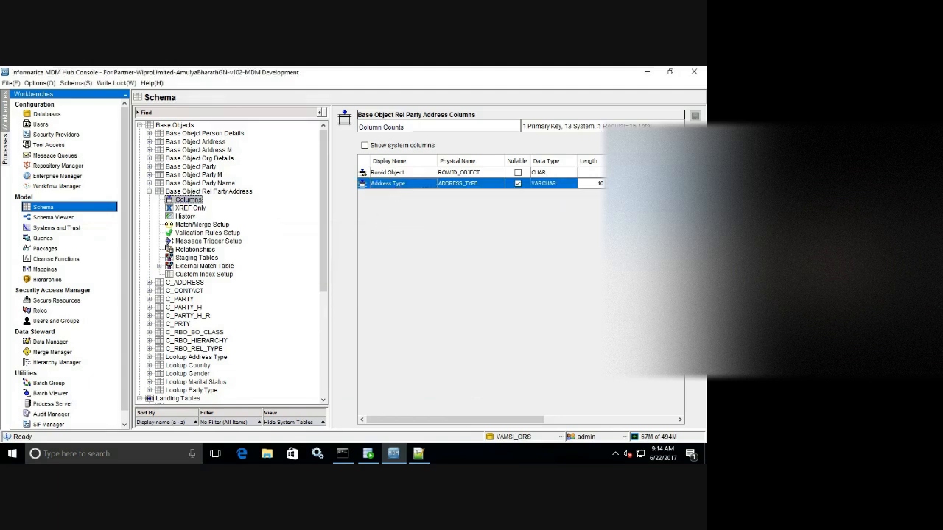
left_click(344, 118)
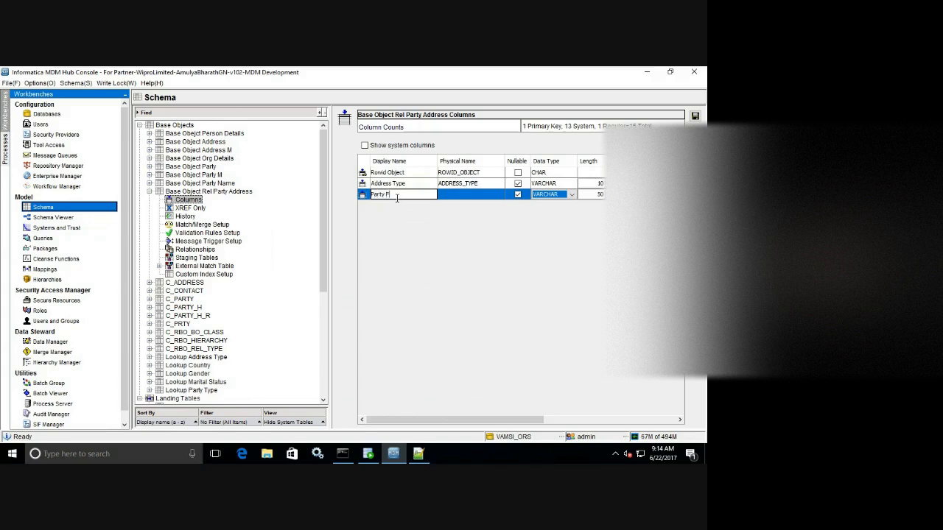
left_click(546, 196)
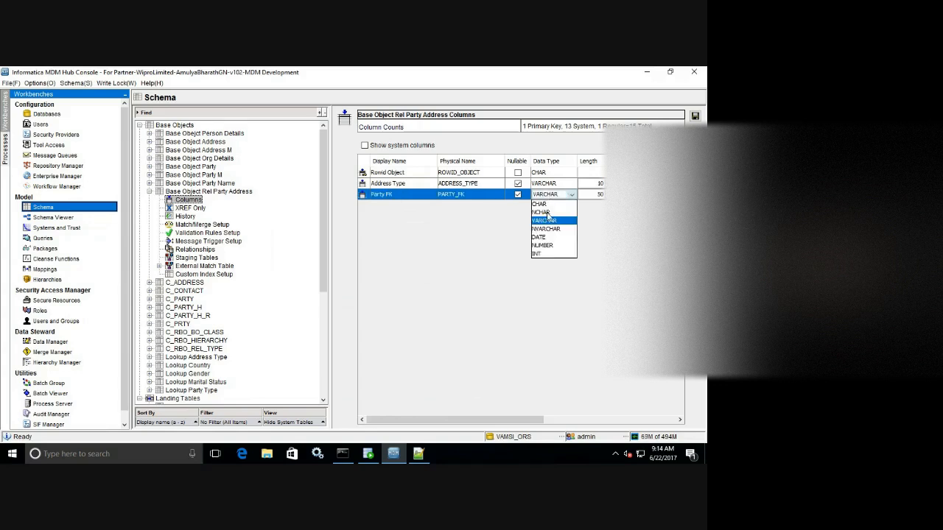
left_click(546, 206)
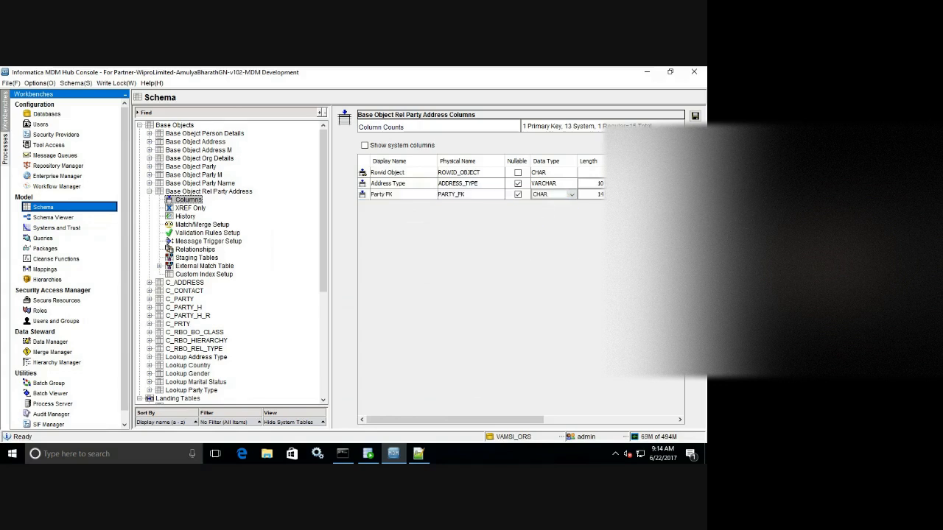
left_click(344, 118)
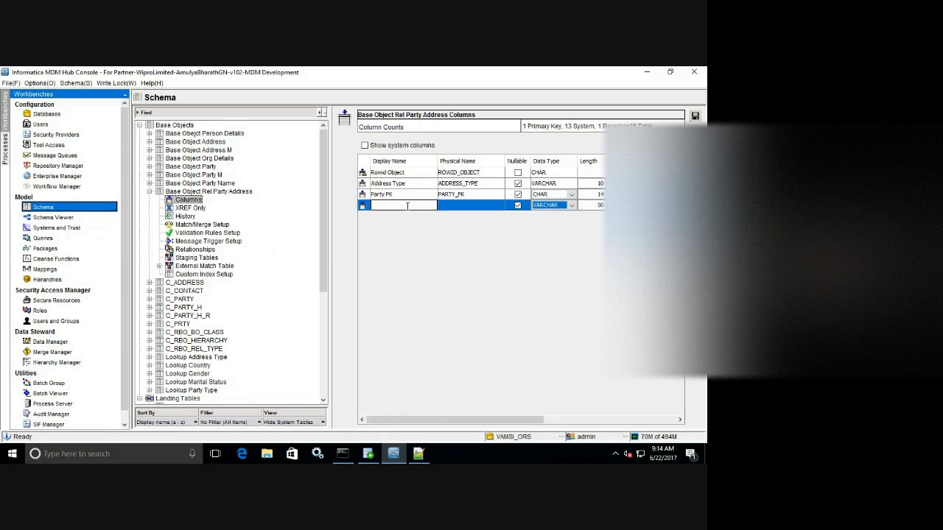
type("Address FK")
left_click(562, 209)
left_click(554, 217)
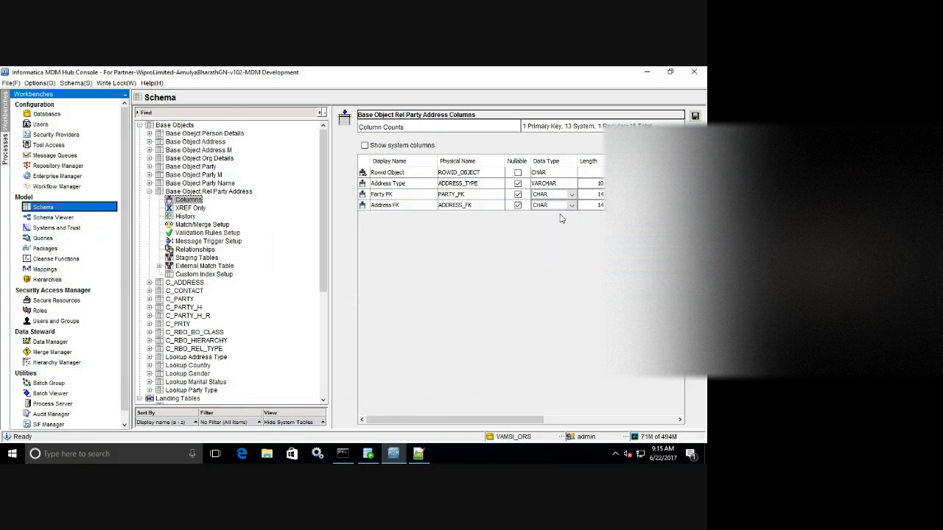
left_click(695, 116)
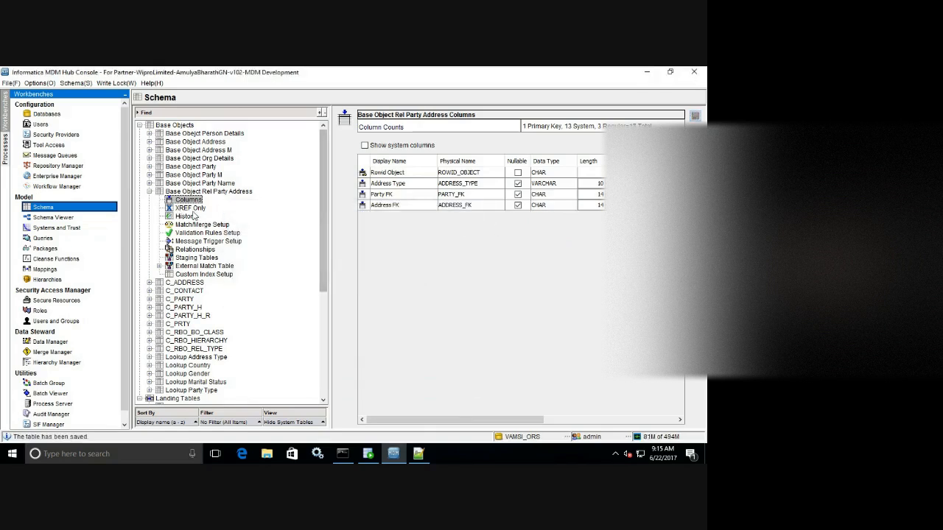
Relate Address Type to Lookup Address Type's Address Type column.
left_click(195, 250)
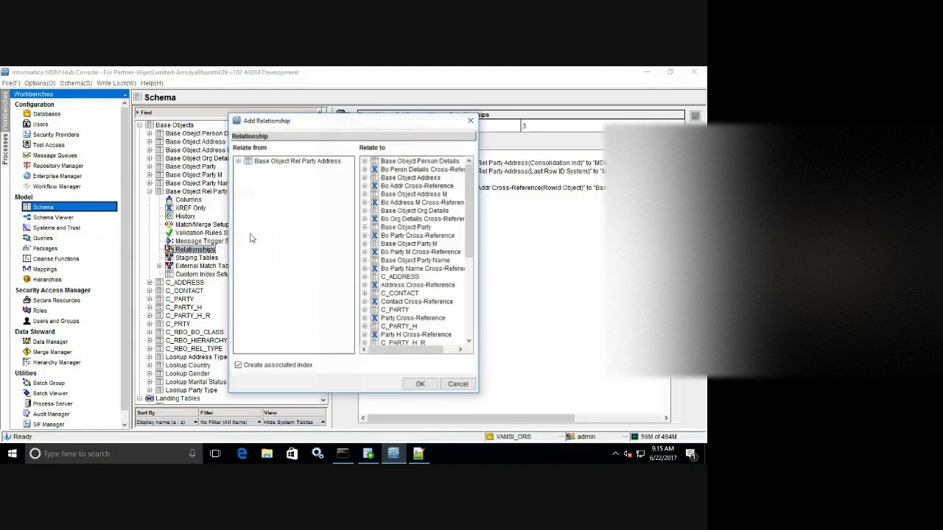
left_click(238, 162)
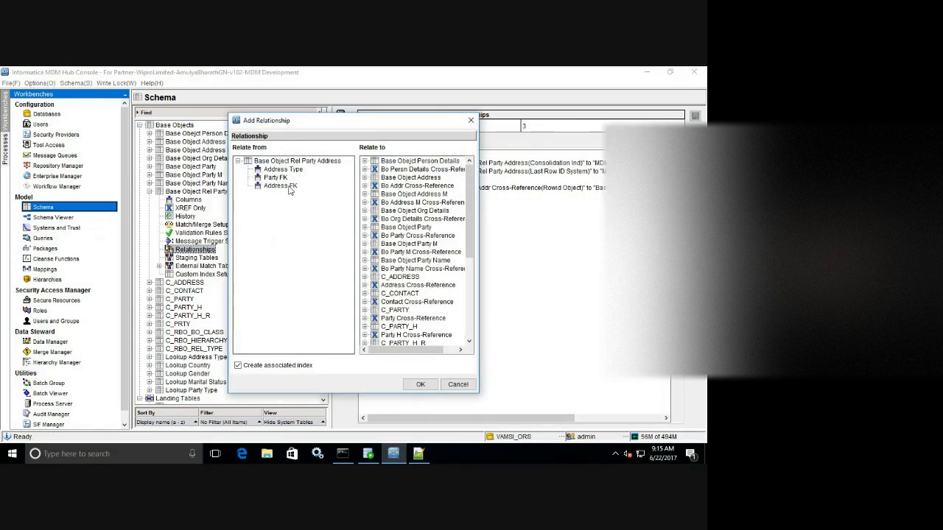
left_click(283, 169)
left_click_drag(470, 214, 469, 294)
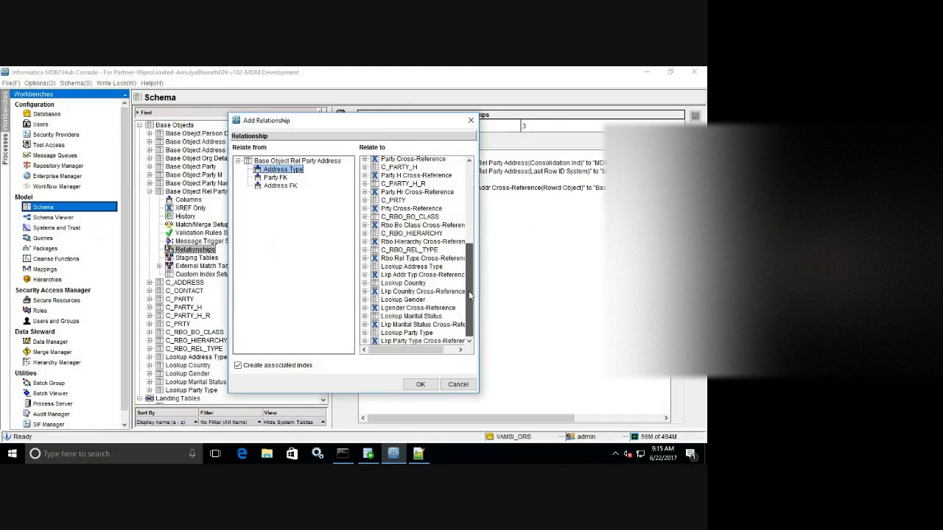
left_click(366, 266)
left_click(394, 286)
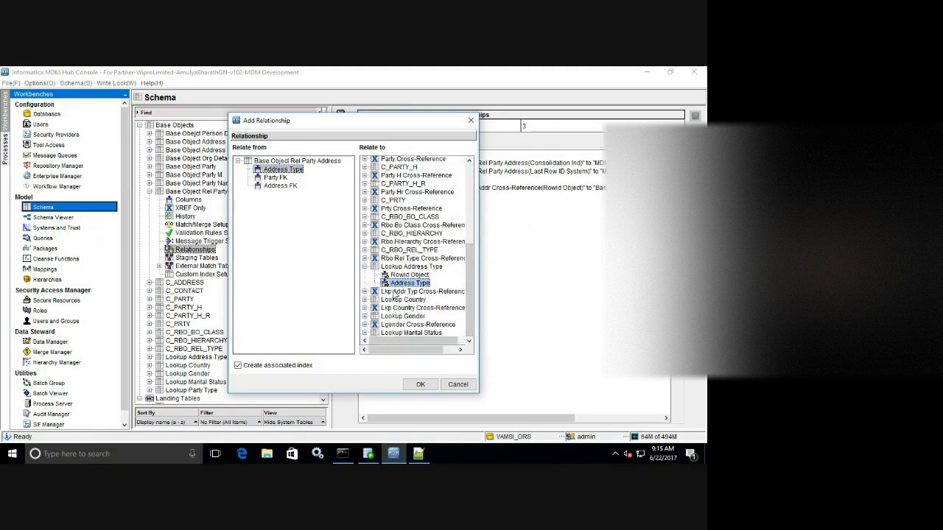
left_click(421, 384)
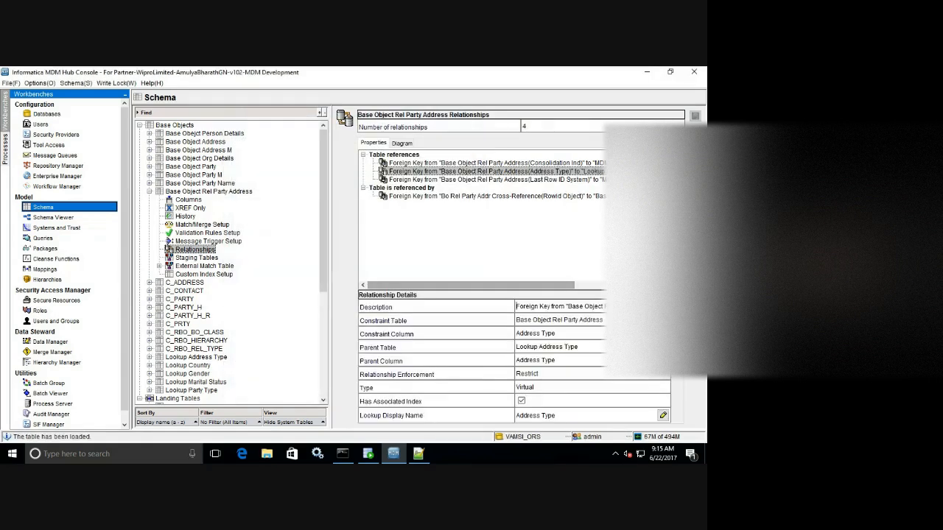
Relate Party FK to Base Object Party's Rowid Object.
right_click(375, 232)
left_click(402, 238)
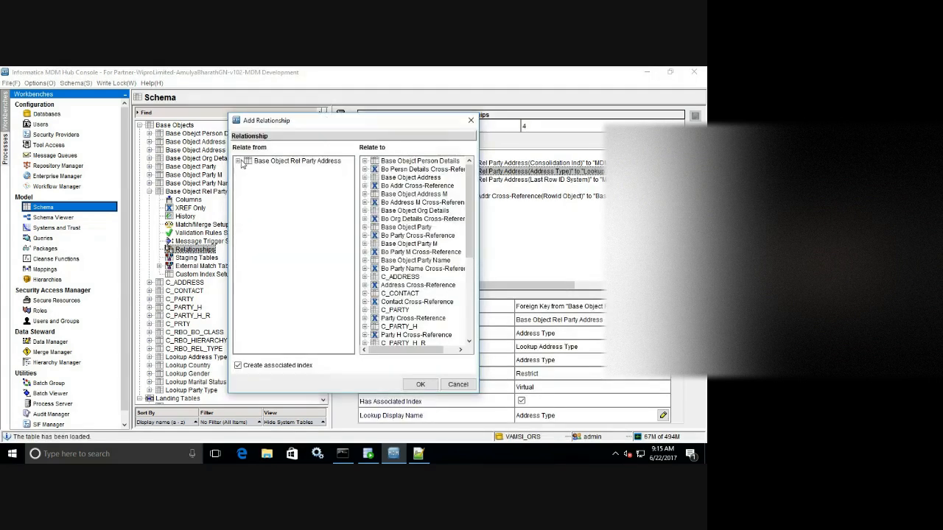
left_click(237, 160)
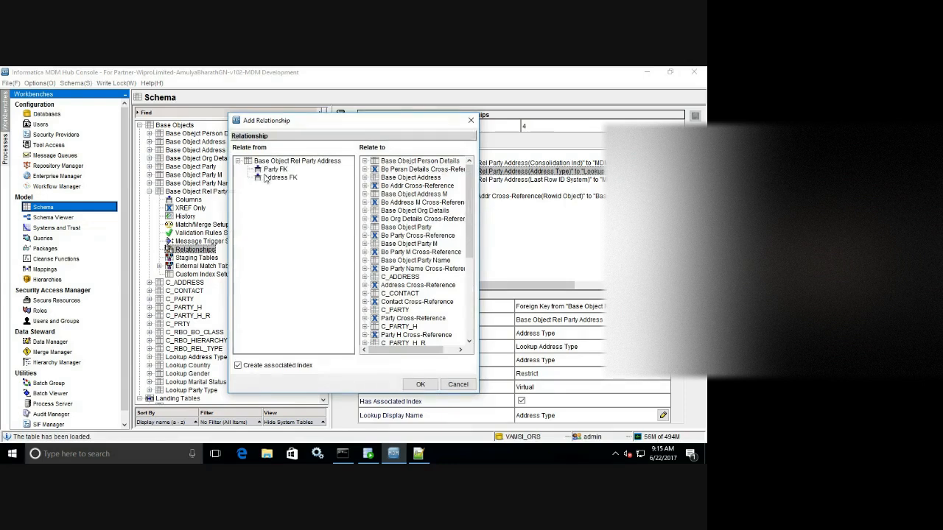
left_click(267, 171)
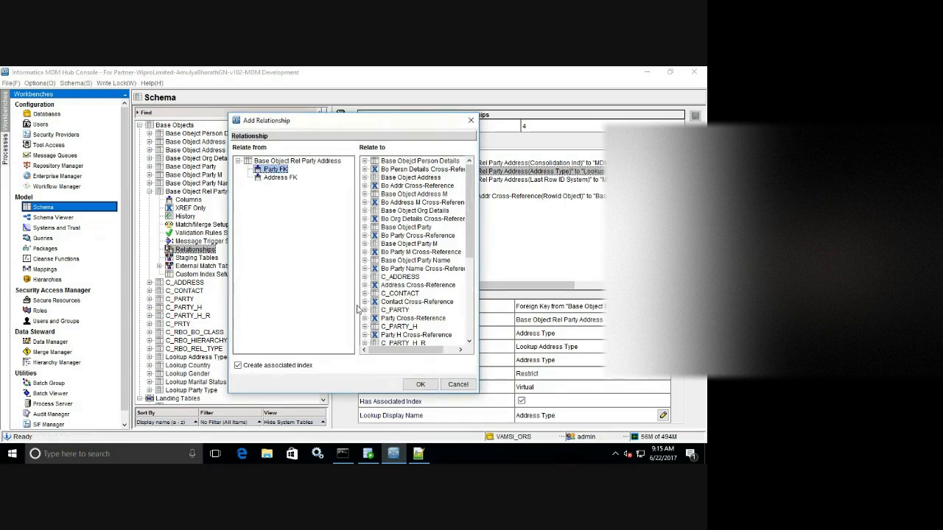
left_click(365, 228)
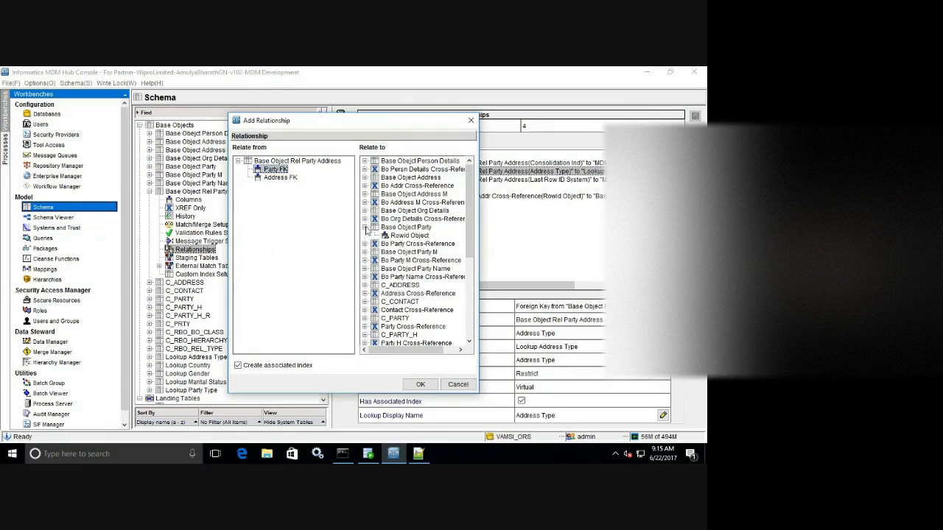
left_click(420, 383)
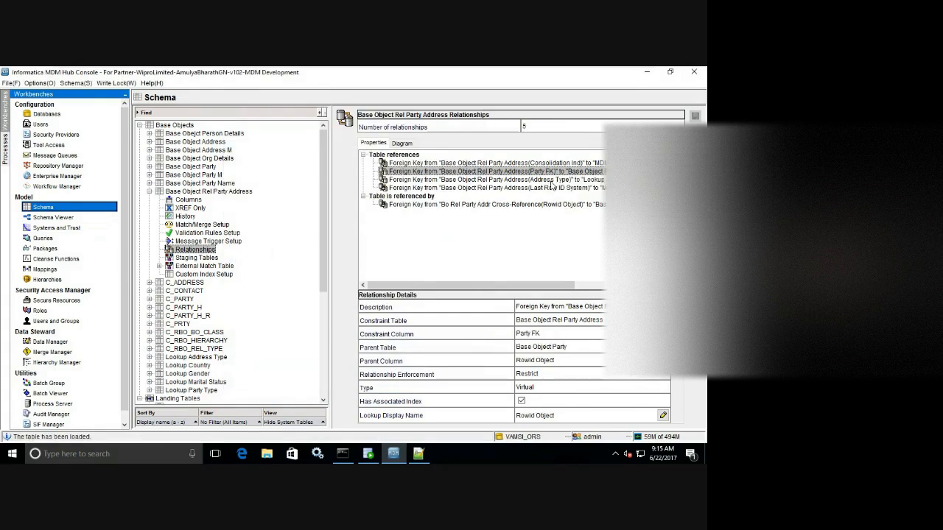
Relate Address FK to Base Object Address's Rowid Object.
left_click(265, 144)
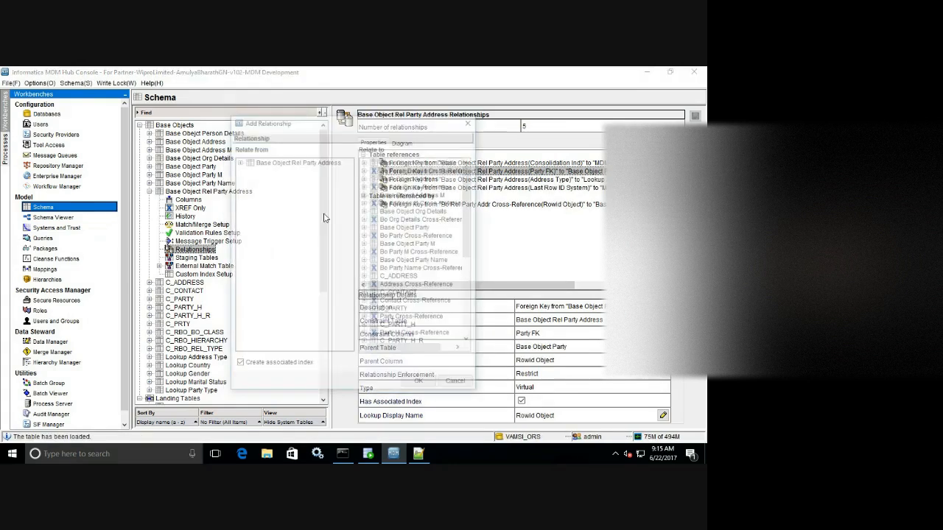
left_click(279, 171)
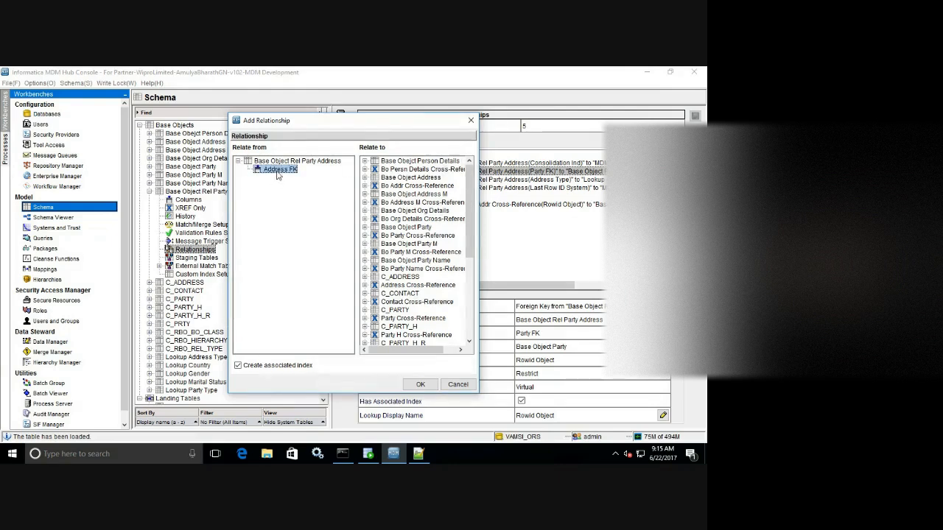
left_click(364, 177)
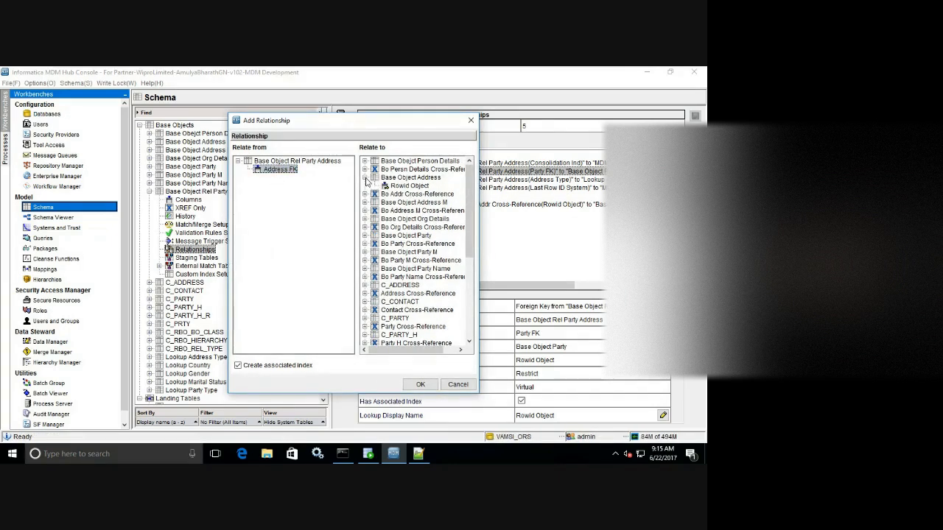
left_click(408, 186)
left_click(418, 385)
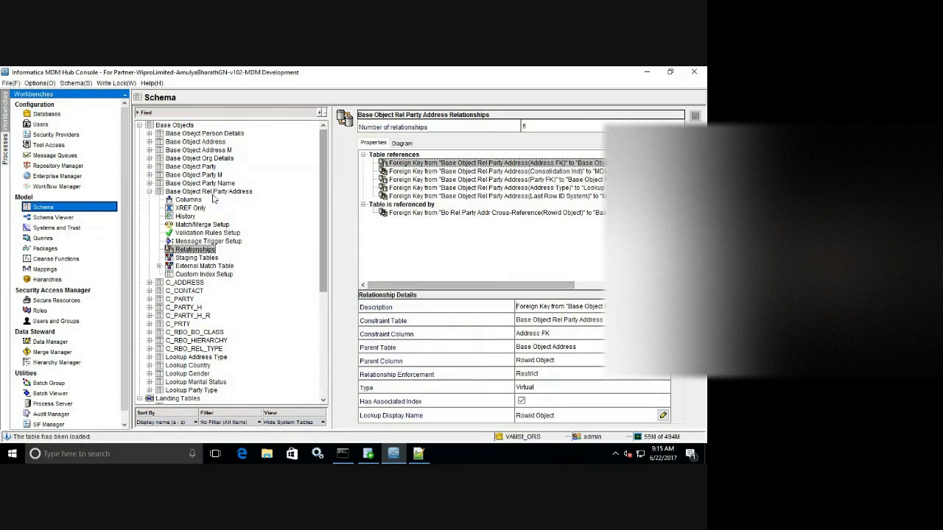
Open the Schema Viewer and refresh the diagram to load the updated data model.
left_click(150, 192)
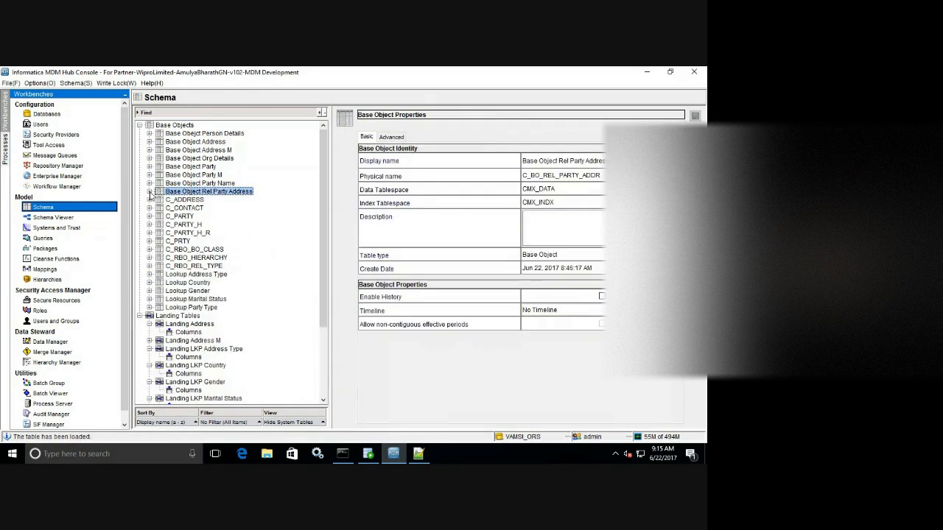
left_click(66, 217)
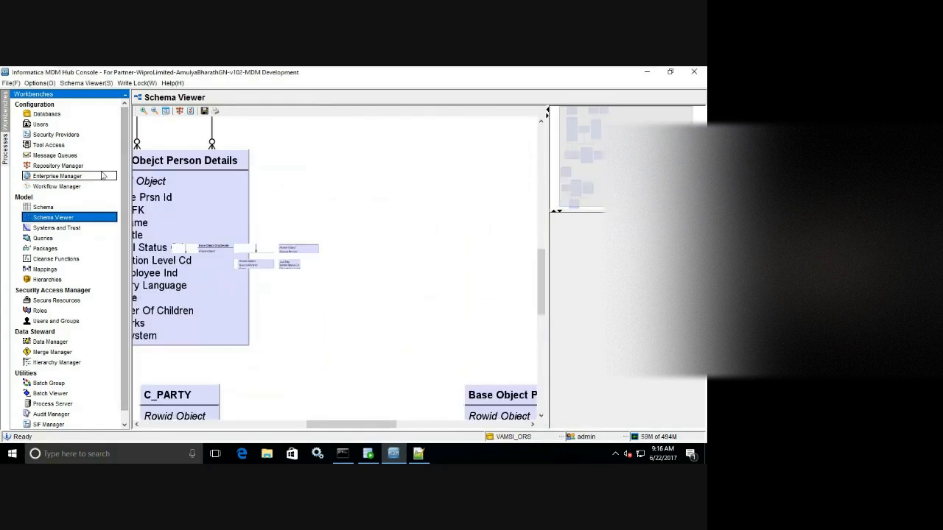
left_click(86, 83)
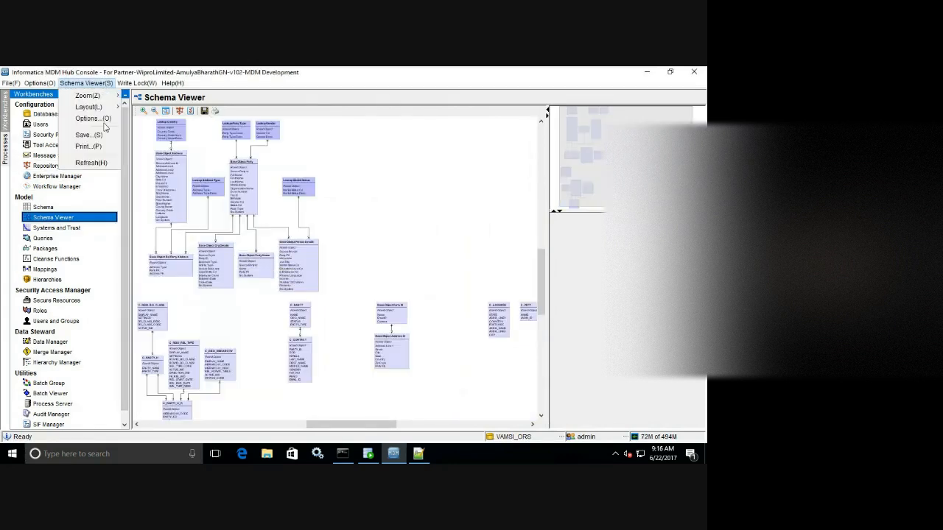
left_click(103, 162)
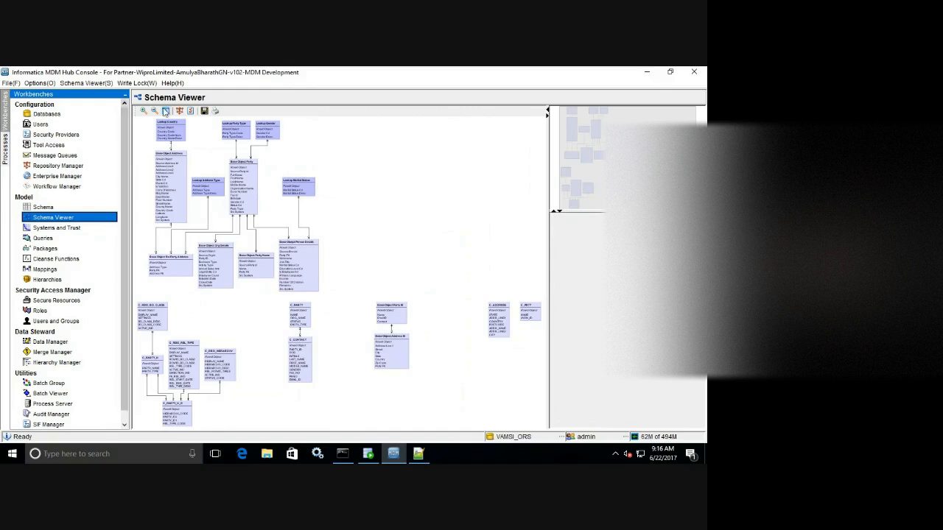
Zoom in to select the Rel Party Address box, then try ending the Google Meet call.
left_click(144, 111)
left_click(145, 112)
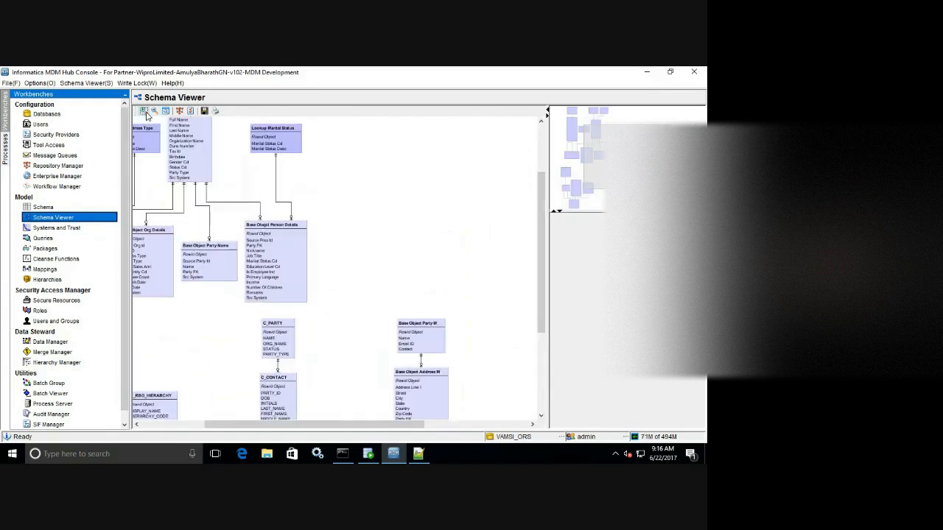
left_click(144, 111)
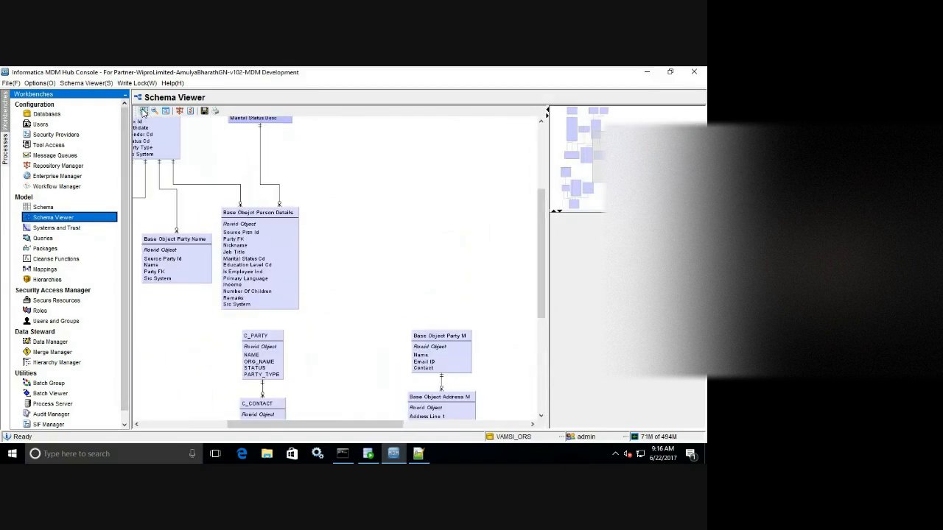
left_click(143, 111)
left_click_drag(593, 151, 583, 142)
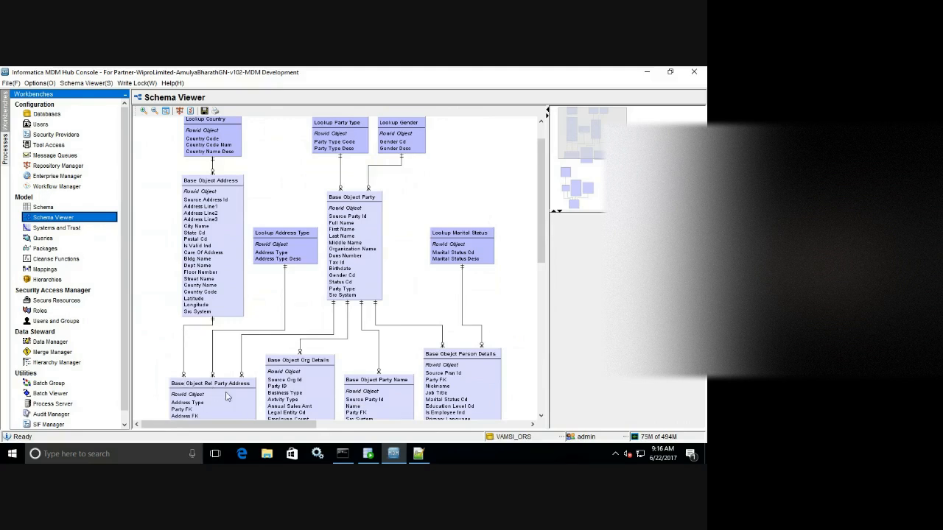
scroll(544, 203, "down", 1)
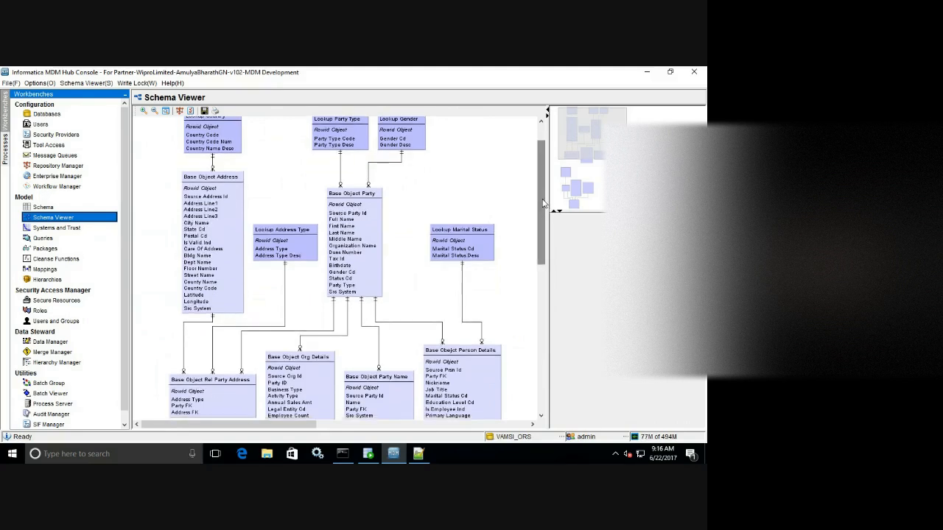
scroll(544, 203, "down", 2)
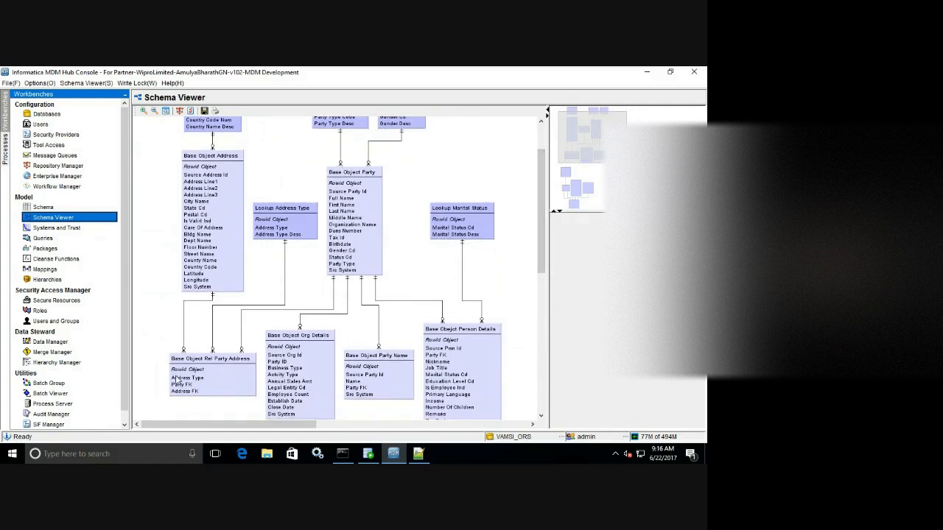
left_click(219, 378)
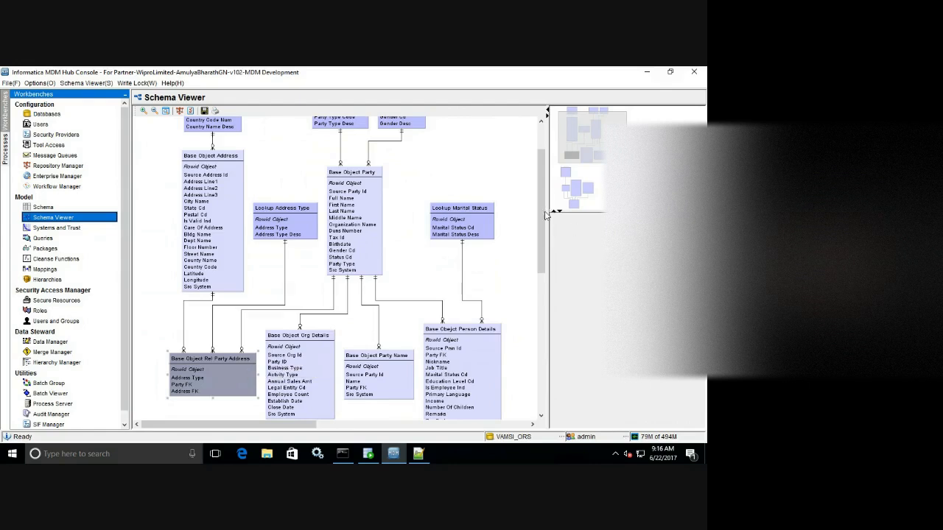
scroll(542, 175, "up", 3)
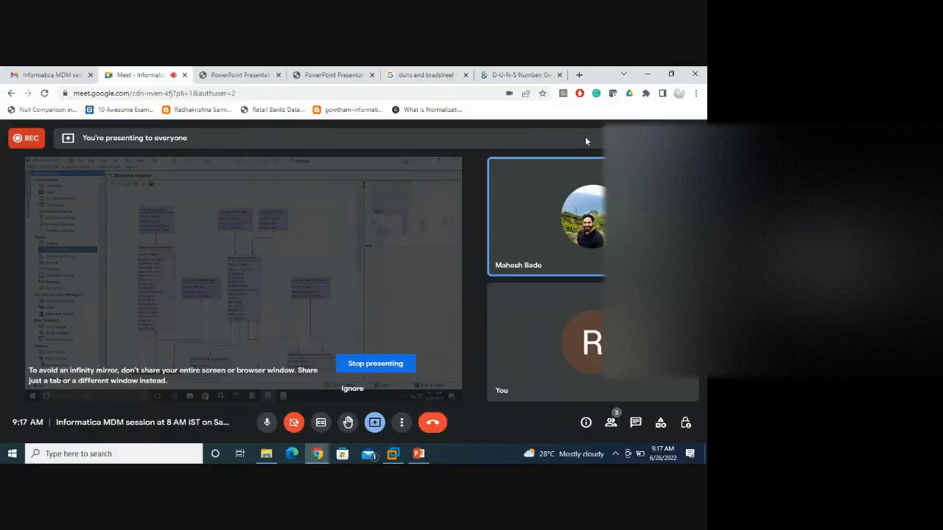
left_click(432, 422)
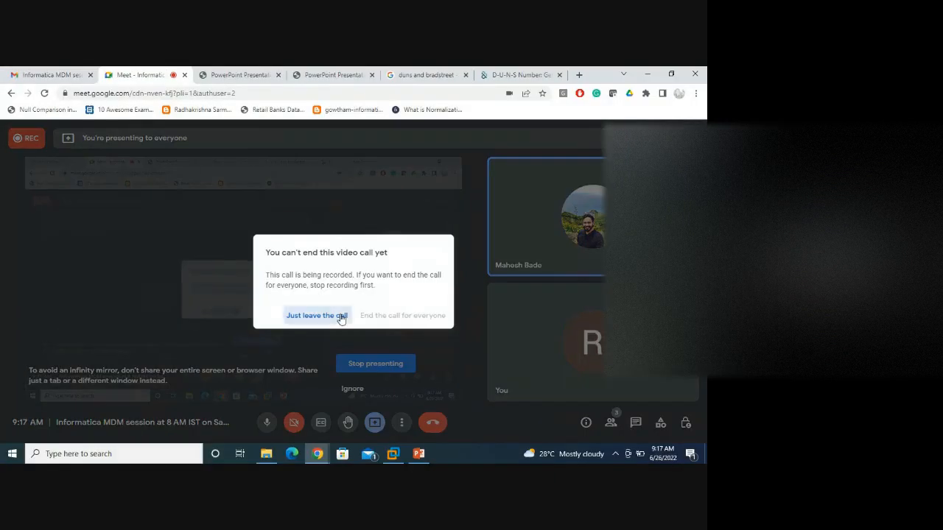